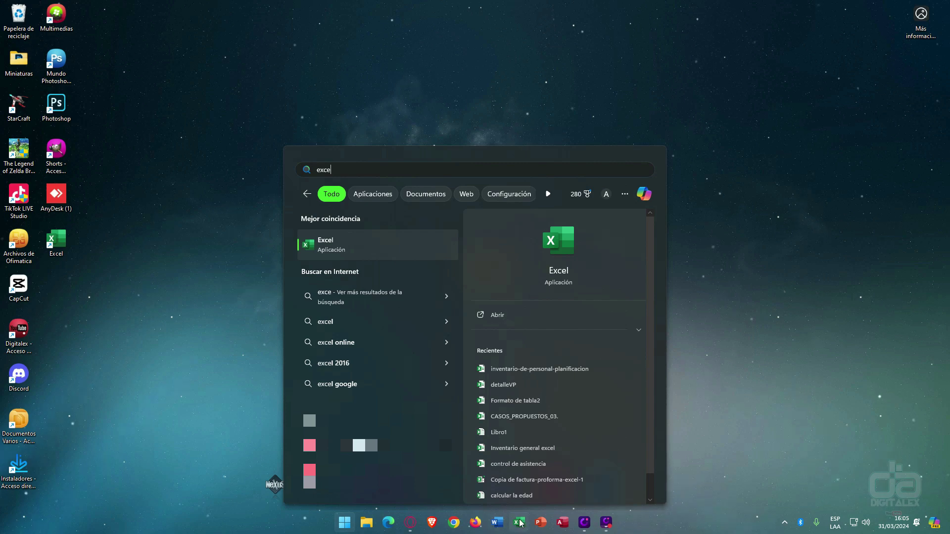
- Open the file location of the Excel result from the Start menu search
{"action": "right_click", "coordinate": [326, 245]}
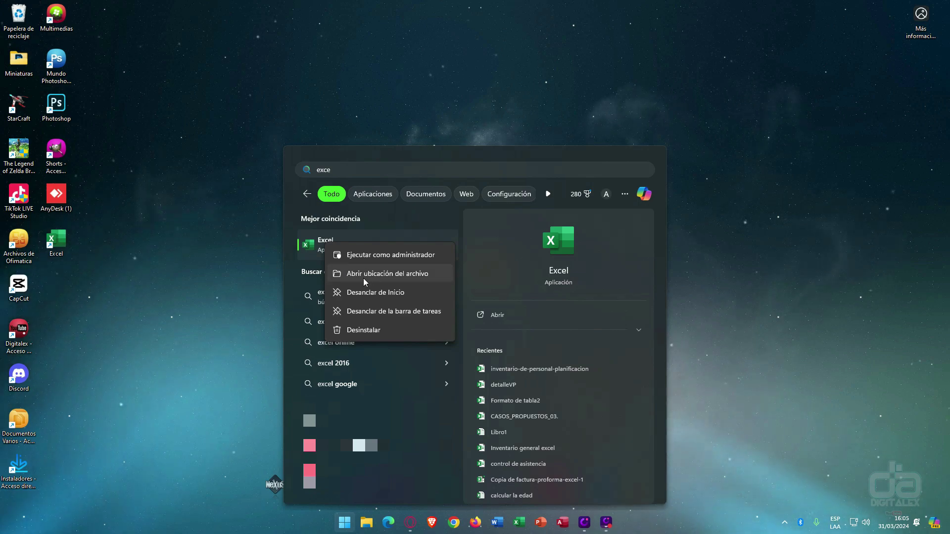
{"action": "left_click", "coordinate": [376, 275]}
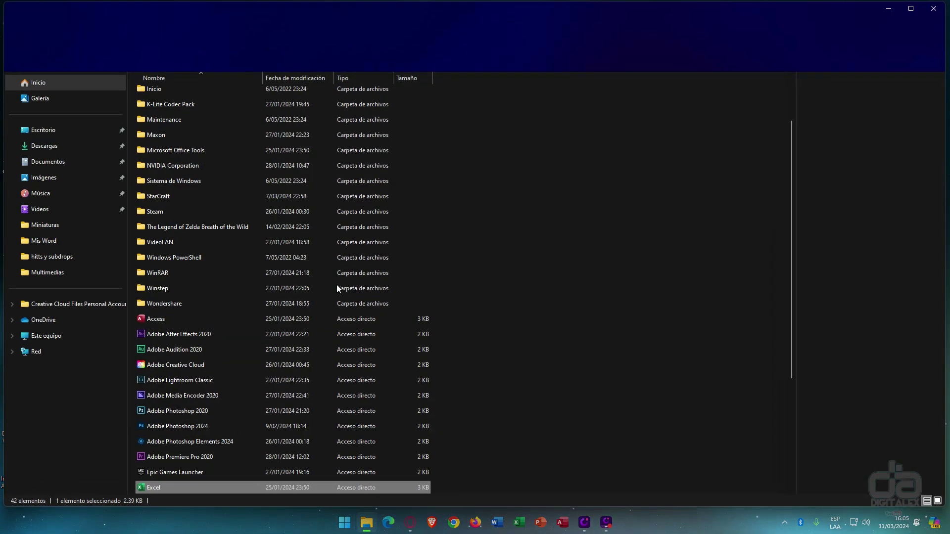
- Send the Excel shortcut to the desktop with Enviar a > Escritorio and close File Explorer
{"action": "scroll", "coordinate": [241, 283], "scroll_direction": "down", "scroll_amount": 1}
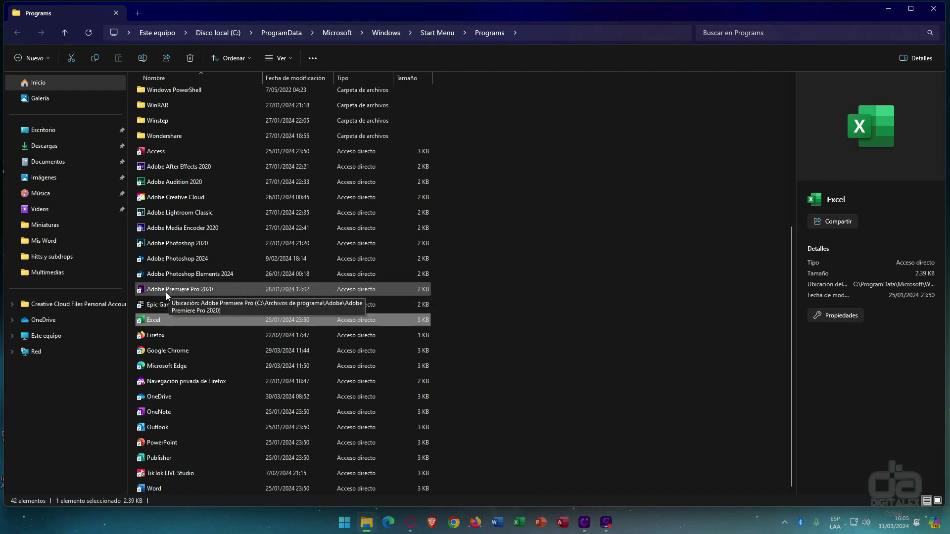
{"action": "right_click", "coordinate": [151, 320]}
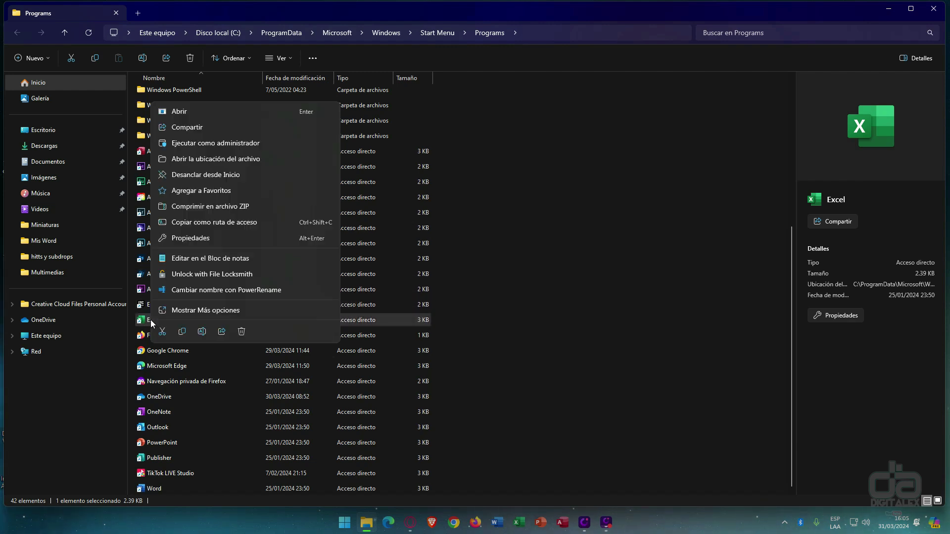
{"action": "left_click", "coordinate": [192, 312]}
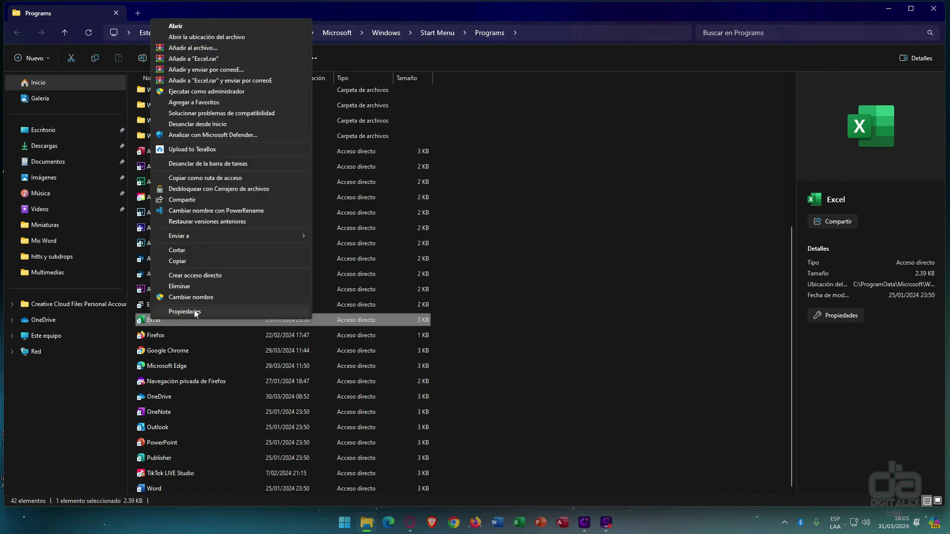
{"action": "mouse_move", "coordinate": [218, 236]}
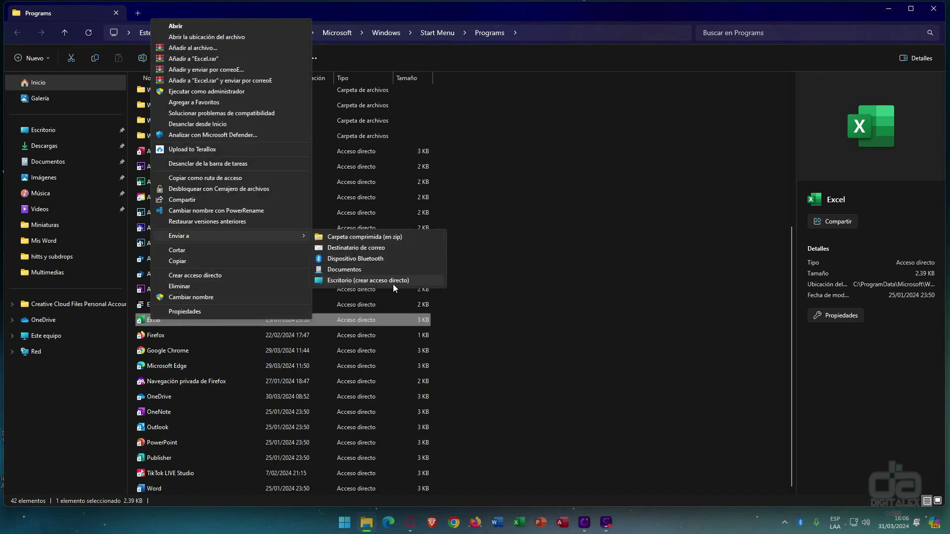
{"action": "left_click", "coordinate": [935, 13]}
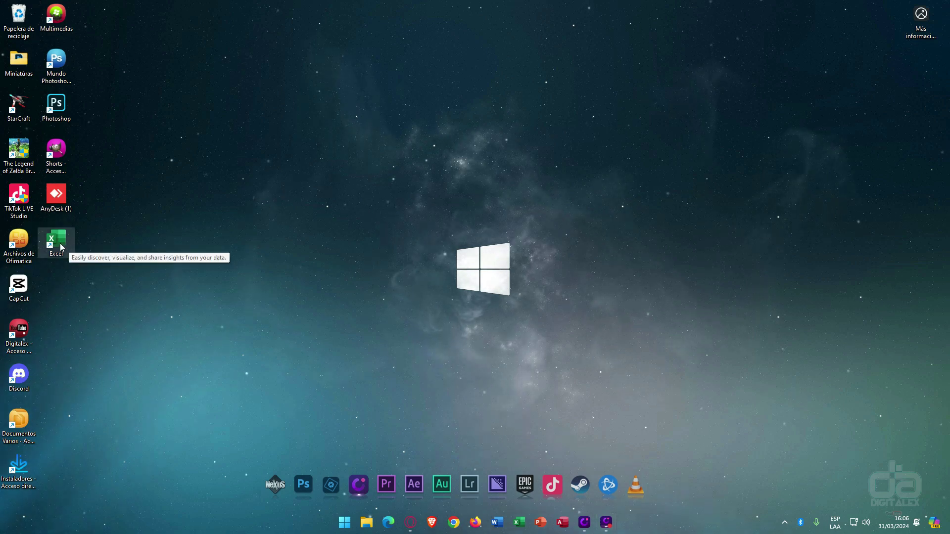
- Launch Excel from the new desktop shortcut and maximize its window
{"action": "double_click", "coordinate": [60, 242]}
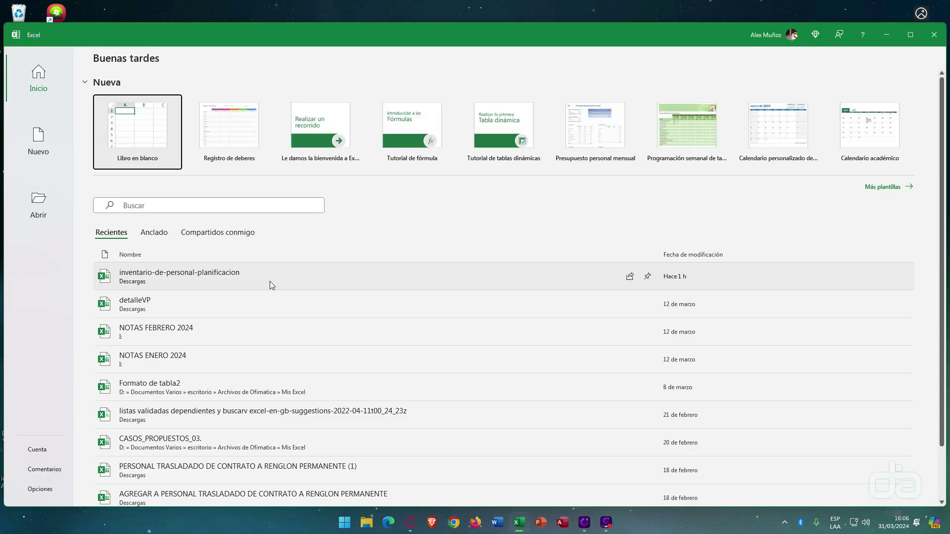
{"action": "left_click", "coordinate": [911, 35]}
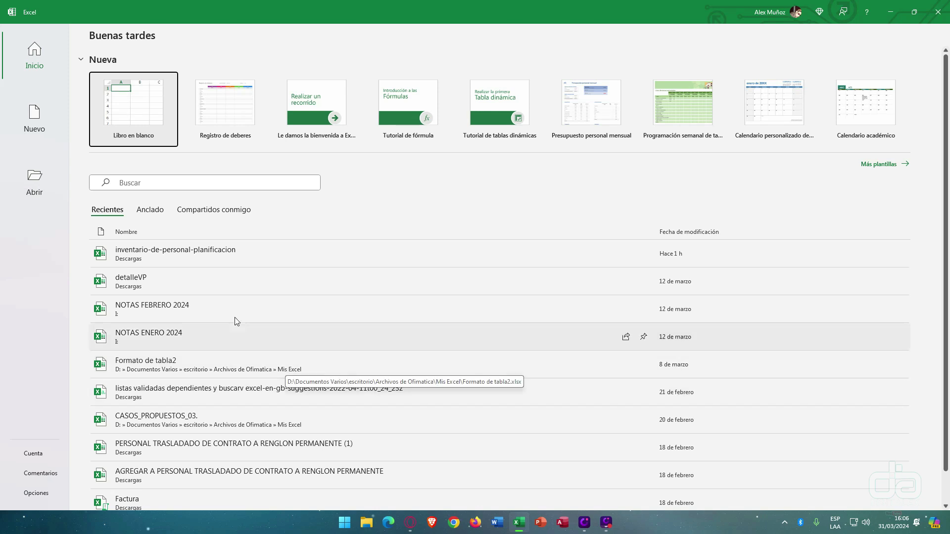
- Create a new workbook with 'Libro en blanco' on the Excel start screen
{"action": "scroll", "coordinate": [163, 255], "scroll_direction": "down", "scroll_amount": 1}
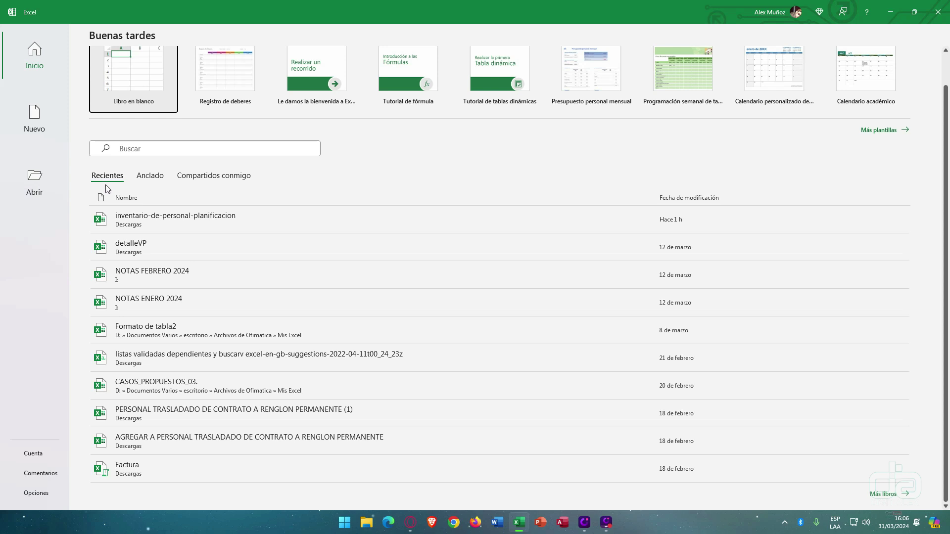
{"action": "scroll", "coordinate": [207, 474], "scroll_direction": "up", "scroll_amount": 1}
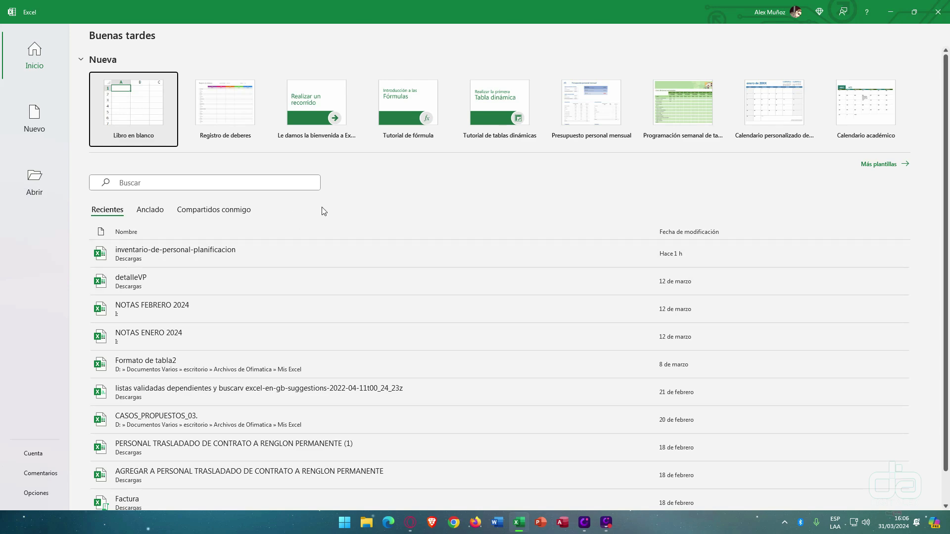
{"action": "left_click", "coordinate": [138, 105]}
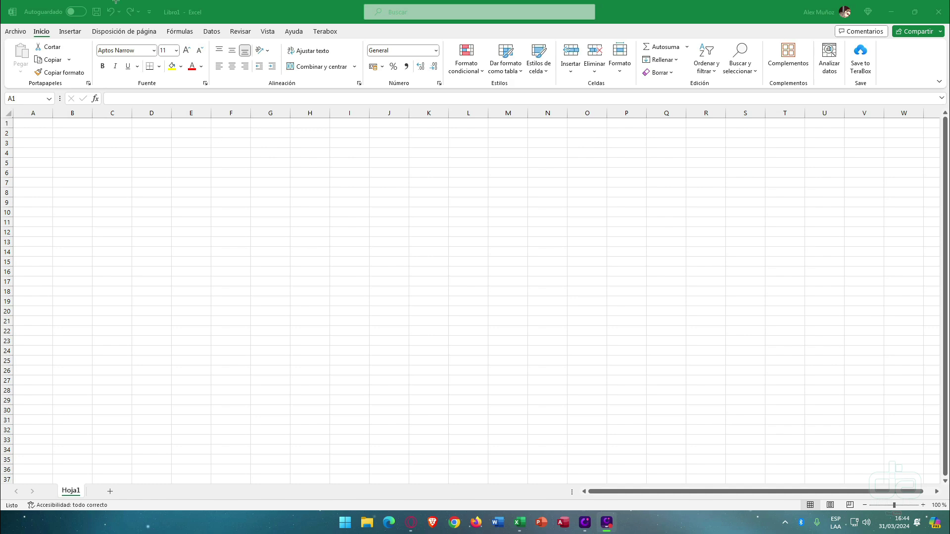
{"action": "left_click_drag", "start_coordinate": [83, 1], "coordinate": [164, 22]}
{"action": "left_click_drag", "start_coordinate": [257, 3], "coordinate": [153, 20]}
{"action": "left_click_drag", "start_coordinate": [338, 1], "coordinate": [617, 23]}
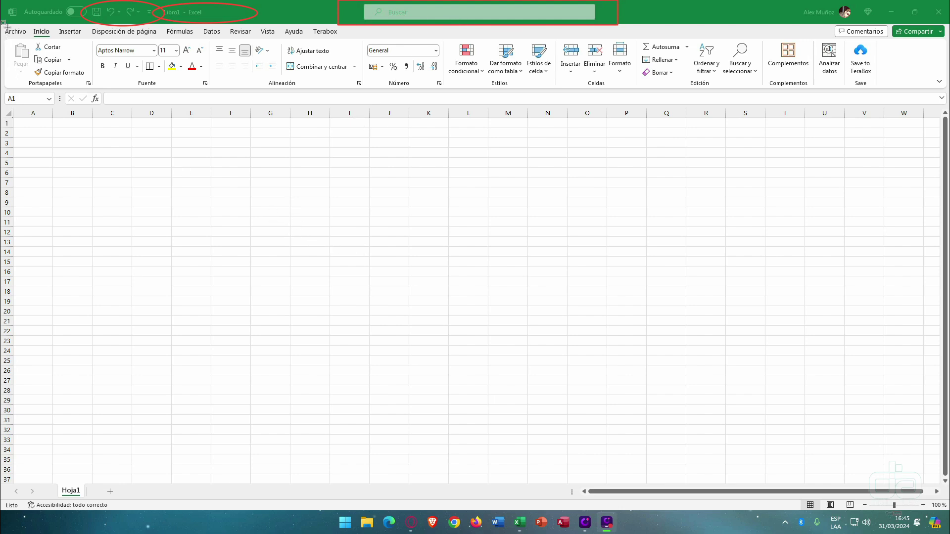
{"action": "mouse_move", "coordinate": [3, 25]}
{"action": "left_mouse_down"}
{"action": "mouse_move", "coordinate": [212, 110]}
{"action": "mouse_move", "coordinate": [569, 124]}
{"action": "mouse_move", "coordinate": [946, 91]}
{"action": "left_mouse_up"}
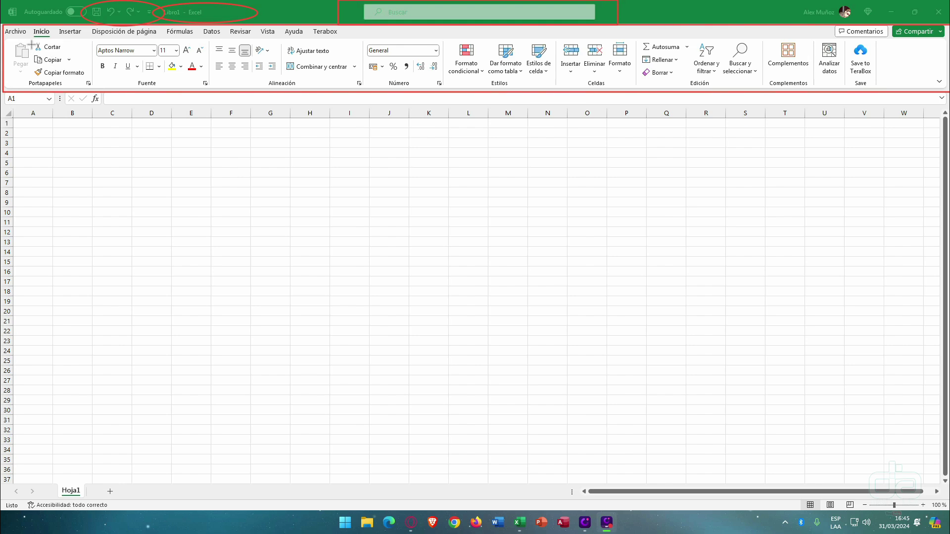
{"action": "left_click_drag", "start_coordinate": [46, 23], "coordinate": [102, 35]}
{"action": "left_click_drag", "start_coordinate": [196, 41], "coordinate": [189, 34]}
{"action": "left_click_drag", "start_coordinate": [208, 41], "coordinate": [366, 91]}
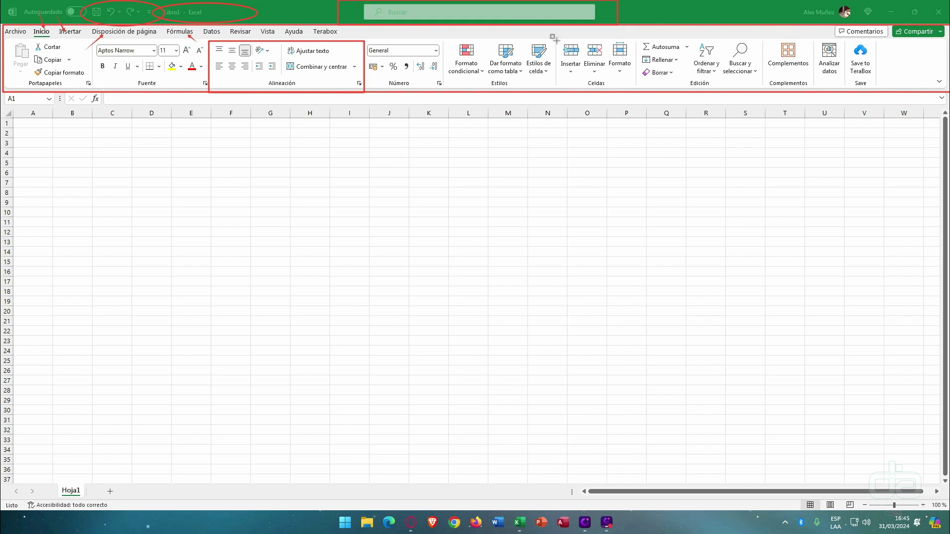
{"action": "left_click_drag", "start_coordinate": [555, 40], "coordinate": [638, 91]}
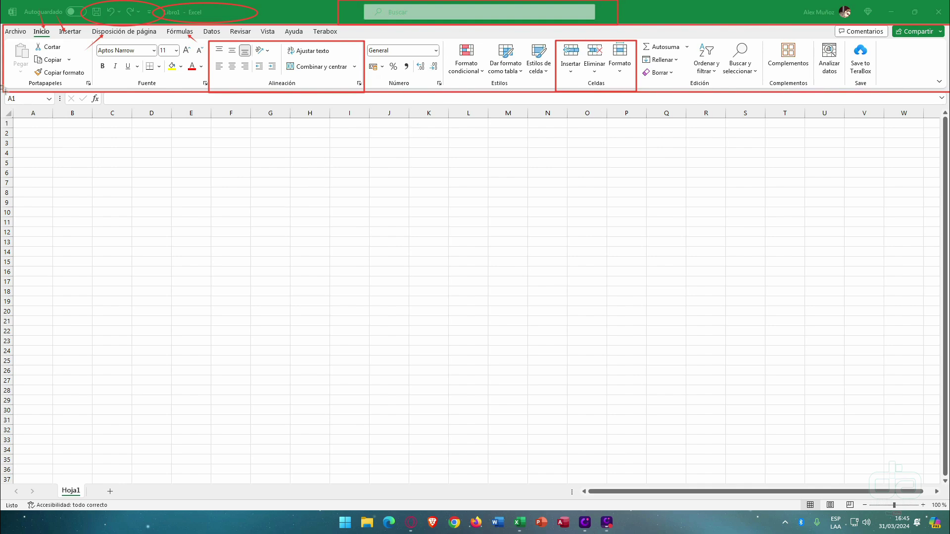
{"action": "mouse_move", "coordinate": [3, 88]}
{"action": "left_mouse_down"}
{"action": "mouse_move", "coordinate": [37, 109]}
{"action": "mouse_move", "coordinate": [61, 108]}
{"action": "left_mouse_up"}
{"action": "left_click", "coordinate": [221, 170]}
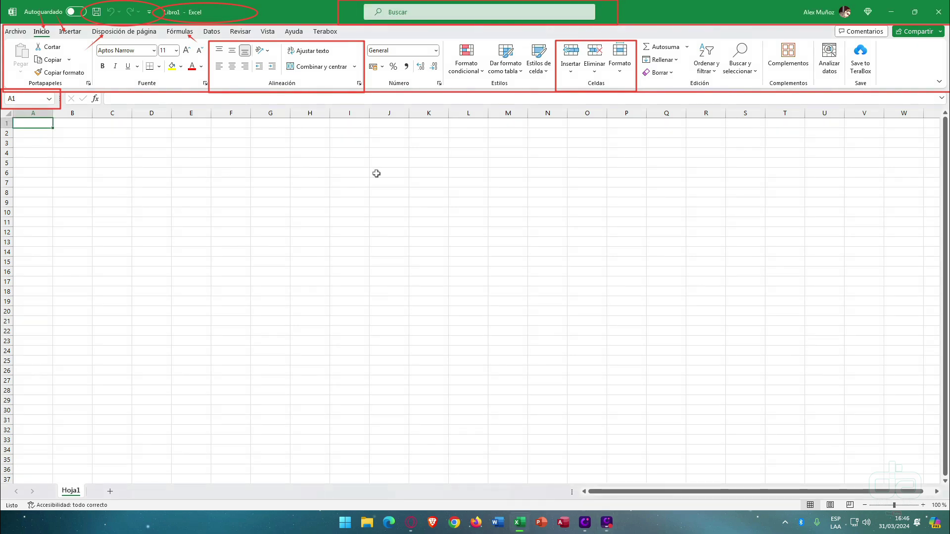
{"action": "left_click", "coordinate": [377, 173]}
{"action": "left_click", "coordinate": [144, 211]}
{"action": "left_click", "coordinate": [293, 171]}
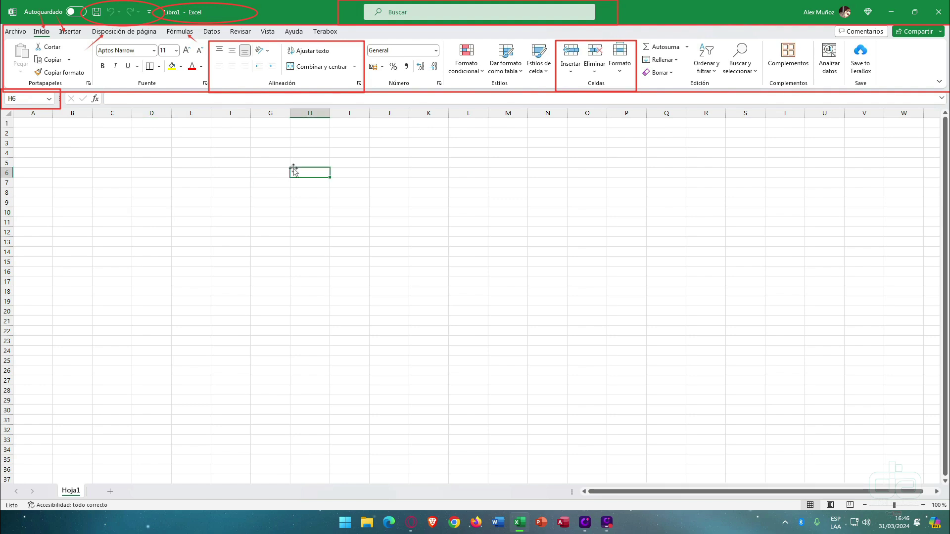
{"action": "left_click", "coordinate": [73, 143]}
{"action": "left_click", "coordinate": [308, 192]}
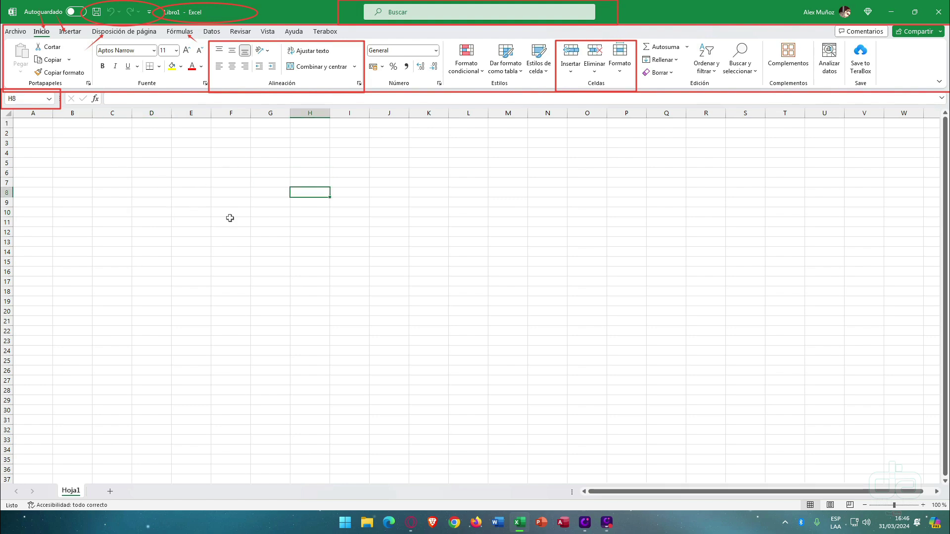
{"action": "left_click", "coordinate": [124, 249]}
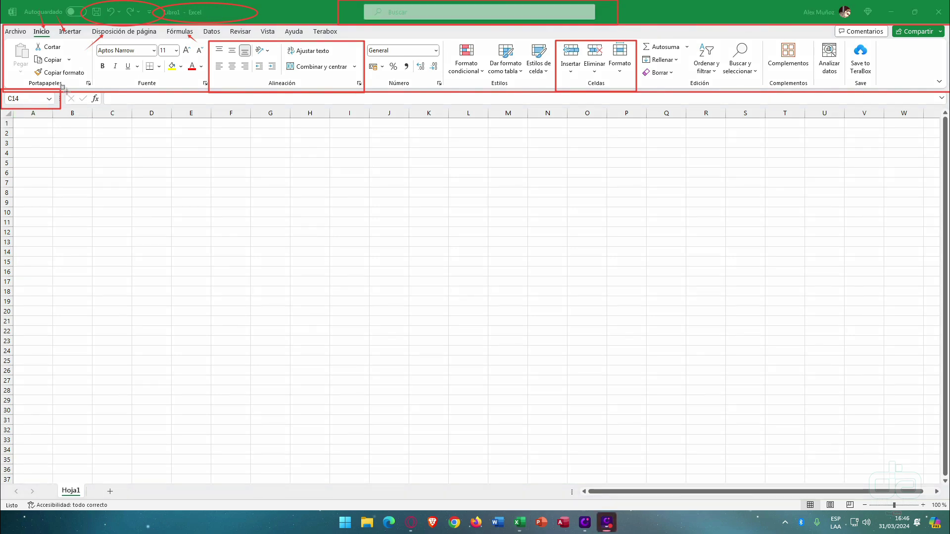
{"action": "mouse_move", "coordinate": [63, 90]}
{"action": "left_mouse_down"}
{"action": "mouse_move", "coordinate": [342, 109]}
{"action": "mouse_move", "coordinate": [636, 113]}
{"action": "mouse_move", "coordinate": [859, 97]}
{"action": "mouse_move", "coordinate": [948, 107]}
{"action": "left_mouse_up"}
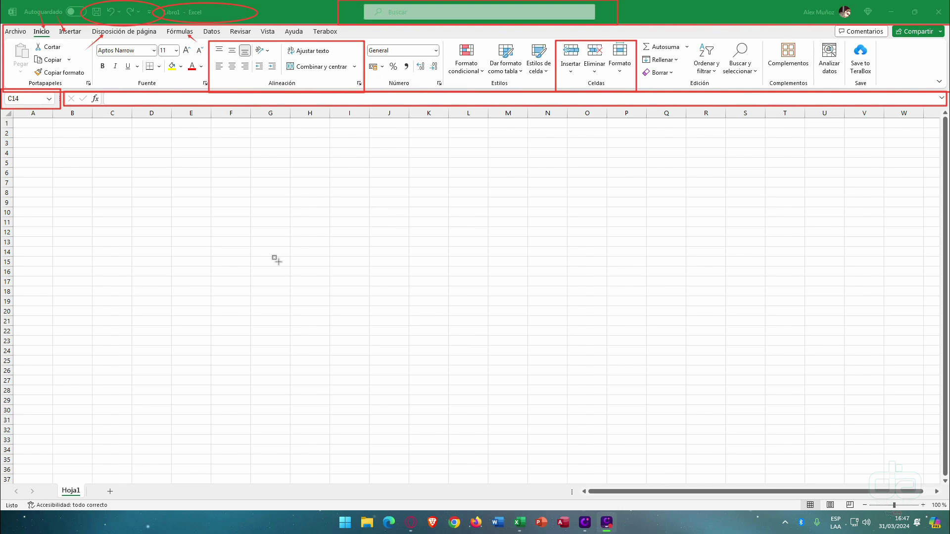
- Enter the formula =2+2 in cell D5
{"action": "key", "text": "BackSpace"}
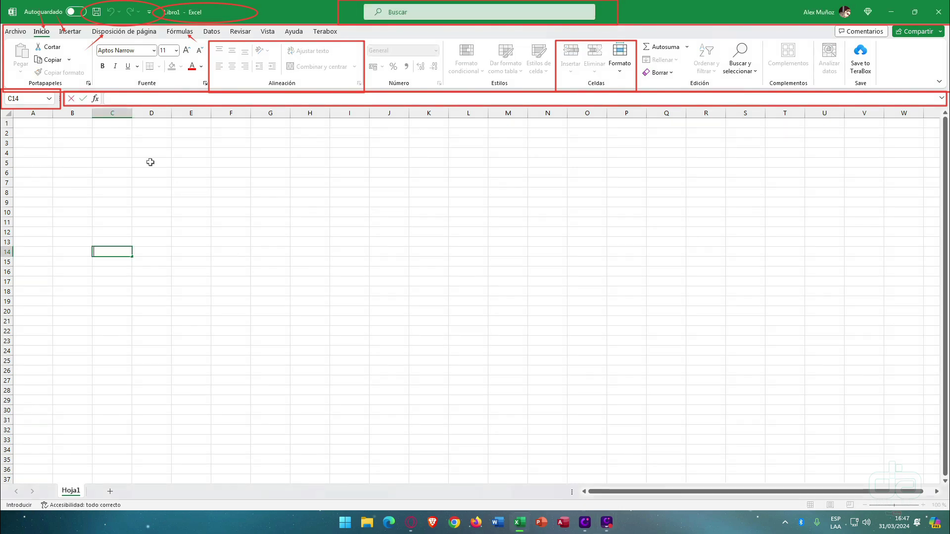
{"action": "left_click", "coordinate": [150, 162]}
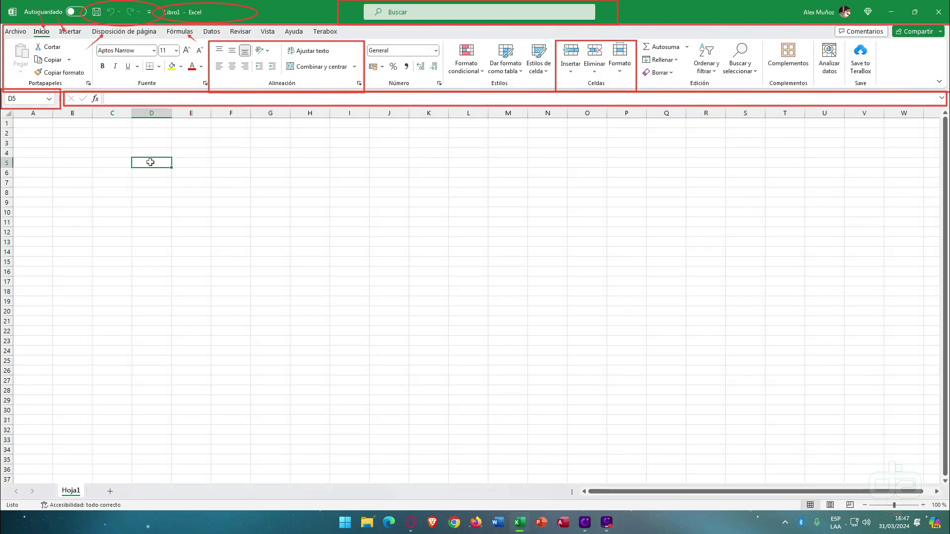
{"action": "type", "text": "=2+2"}
{"action": "key", "text": "Return"}
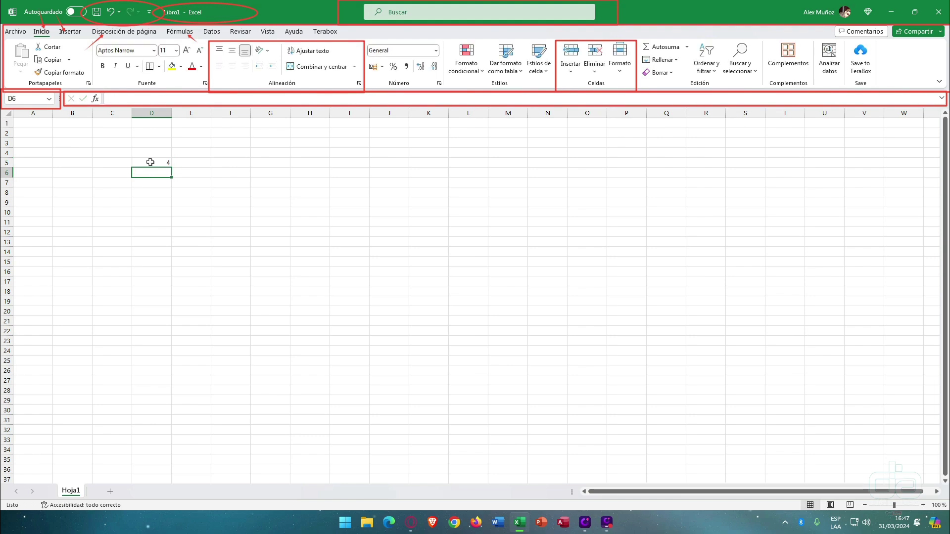
- Reselect D5 to show =2+2 in the formula bar and highlight it
{"action": "left_click", "coordinate": [156, 159]}
{"action": "left_click_drag", "start_coordinate": [125, 98], "coordinate": [82, 99]}
{"action": "key", "text": "Return"}
{"action": "left_click", "coordinate": [146, 159]}
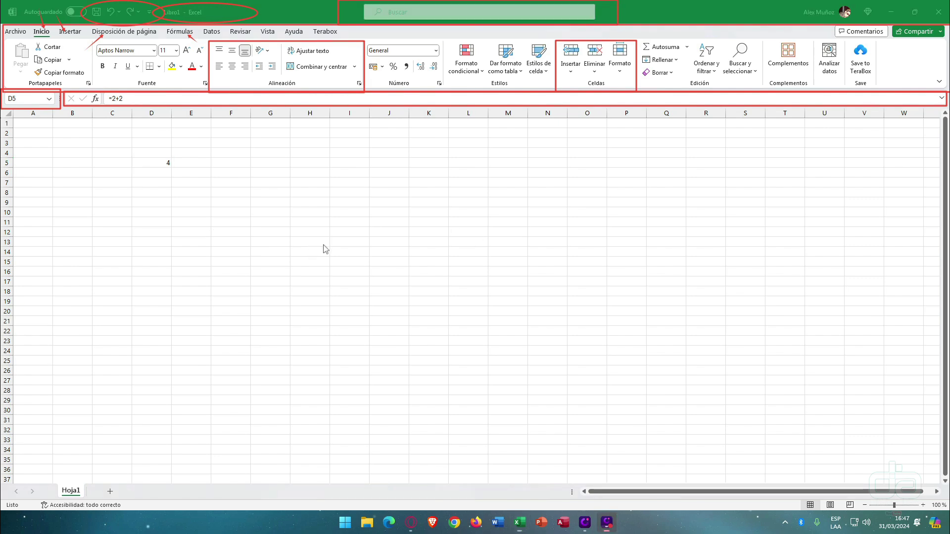
{"action": "mouse_move", "coordinate": [14, 104]}
{"action": "left_mouse_down"}
{"action": "mouse_move", "coordinate": [311, 123]}
{"action": "mouse_move", "coordinate": [943, 116]}
{"action": "left_mouse_up"}
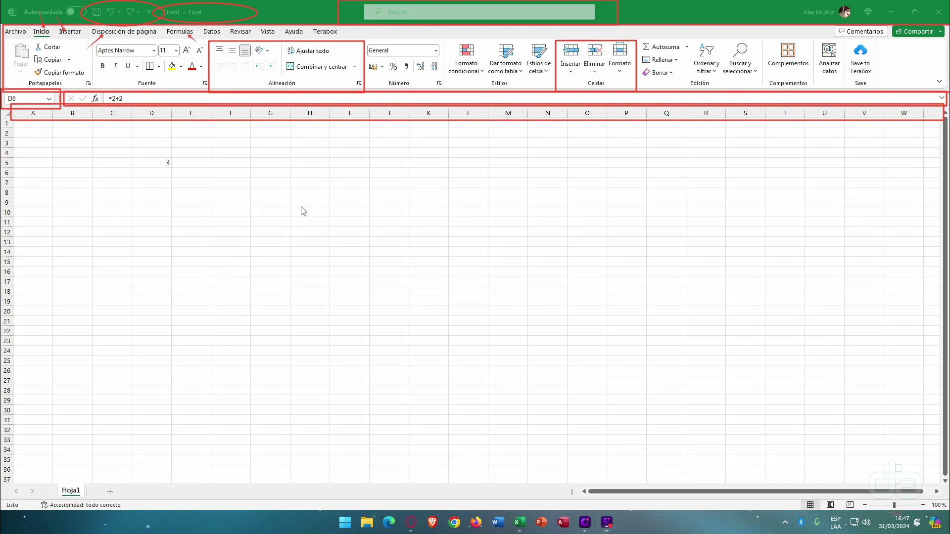
{"action": "left_click_drag", "start_coordinate": [33, 126], "coordinate": [31, 247]}
{"action": "left_click_drag", "start_coordinate": [69, 127], "coordinate": [69, 253]}
{"action": "left_click_drag", "start_coordinate": [118, 128], "coordinate": [117, 275]}
{"action": "left_click_drag", "start_coordinate": [158, 133], "coordinate": [148, 271]}
{"action": "left_click_drag", "start_coordinate": [197, 133], "coordinate": [203, 255]}
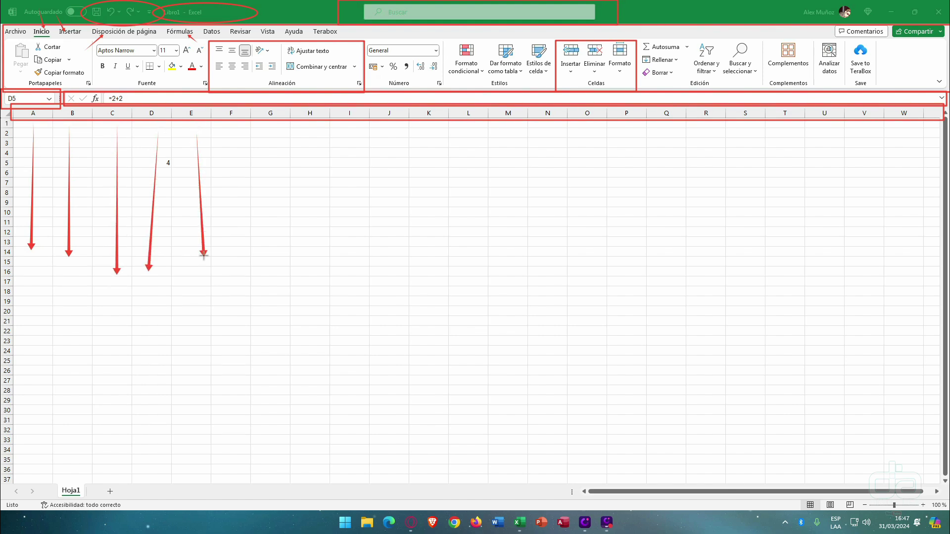
{"action": "left_click_drag", "start_coordinate": [239, 138], "coordinate": [233, 228]}
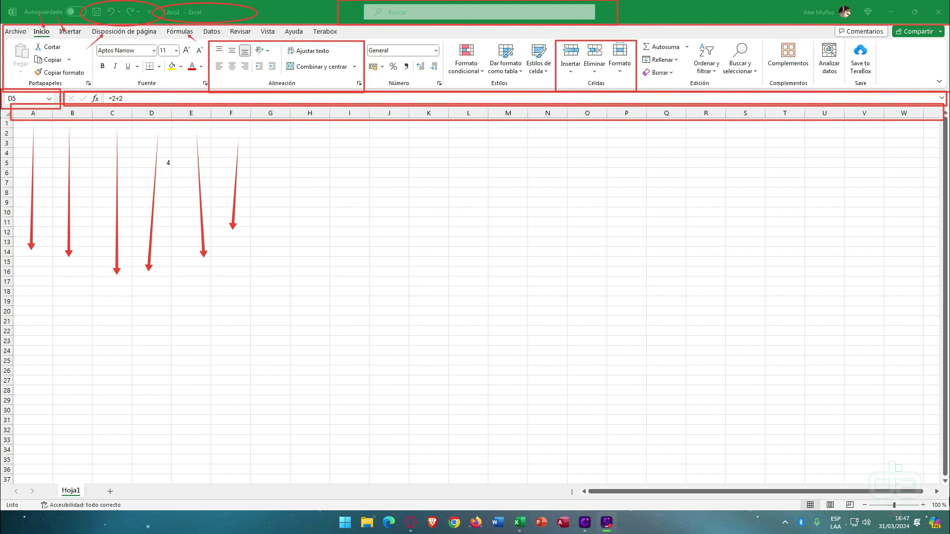
{"action": "left_click", "coordinate": [939, 494]}
{"action": "left_click", "coordinate": [938, 492]}
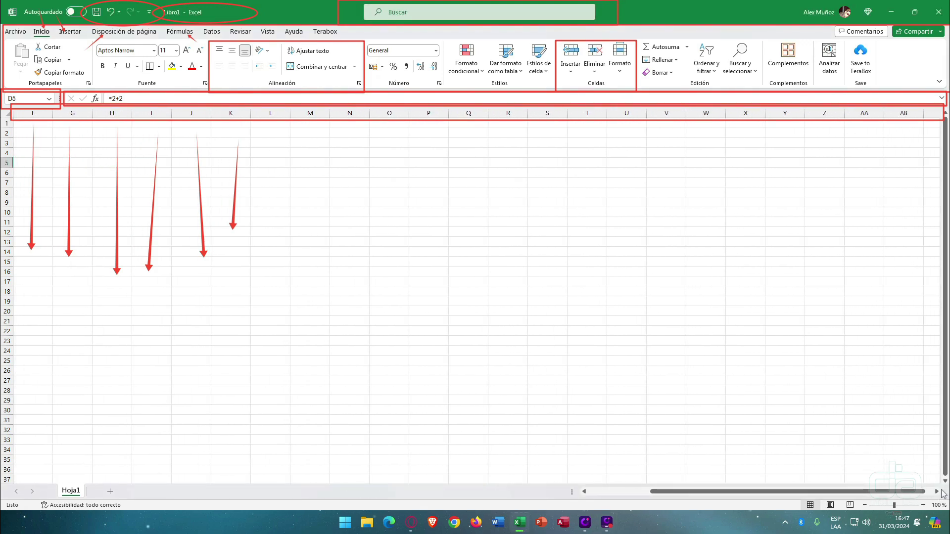
{"action": "left_click", "coordinate": [937, 492]}
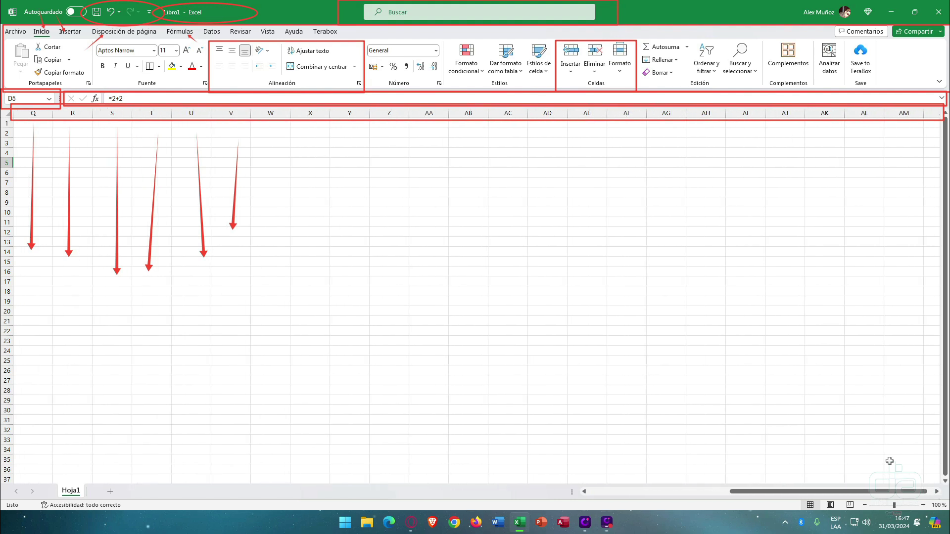
{"action": "left_click", "coordinate": [937, 493]}
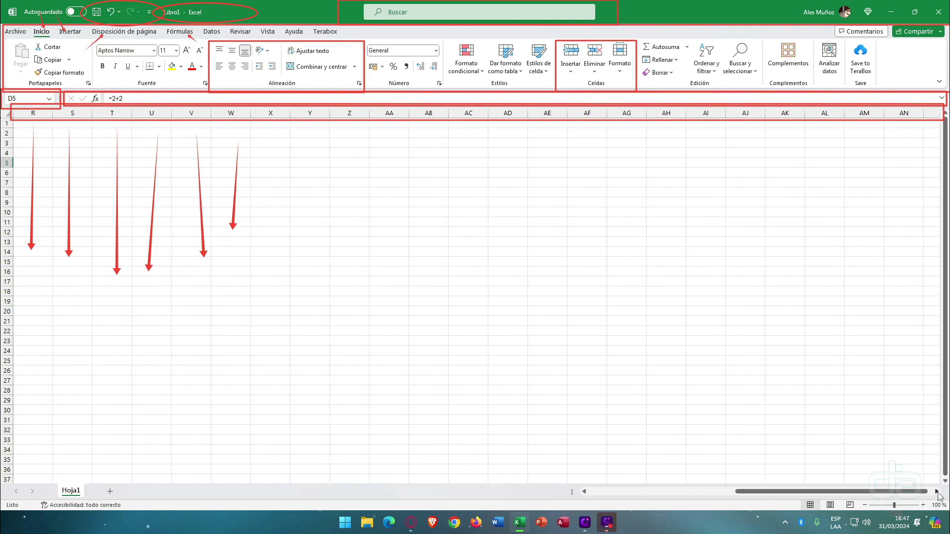
{"action": "left_click", "coordinate": [937, 492]}
{"action": "left_click", "coordinate": [938, 492]}
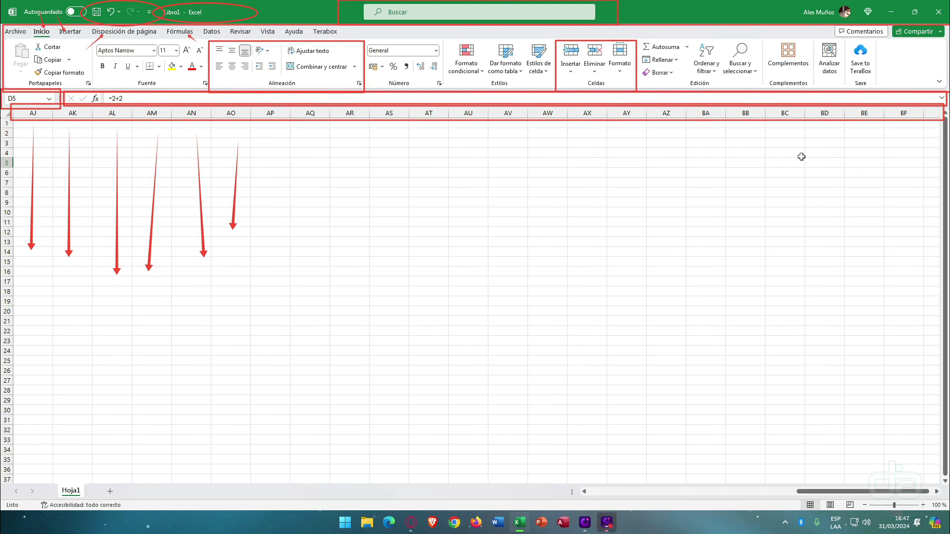
{"action": "left_click", "coordinate": [489, 152]}
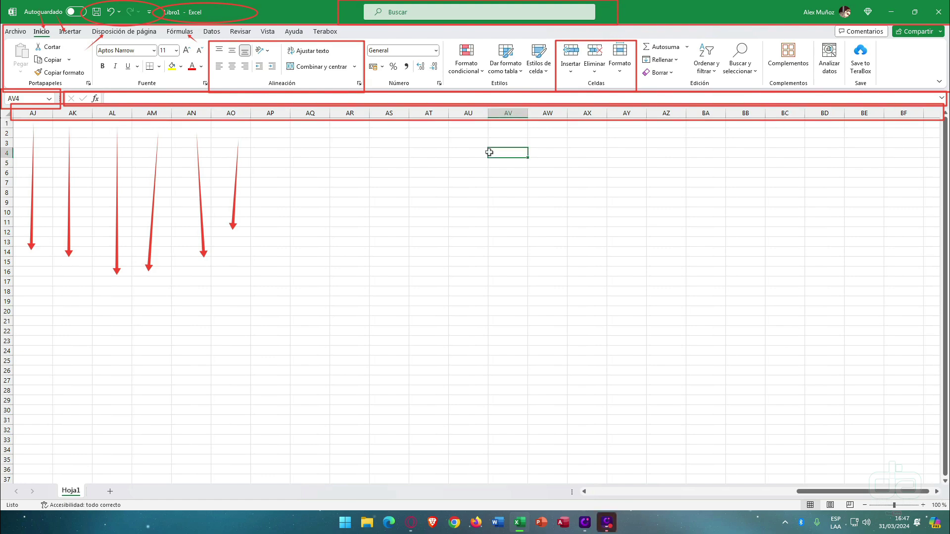
{"action": "key", "text": "ctrl+Right"}
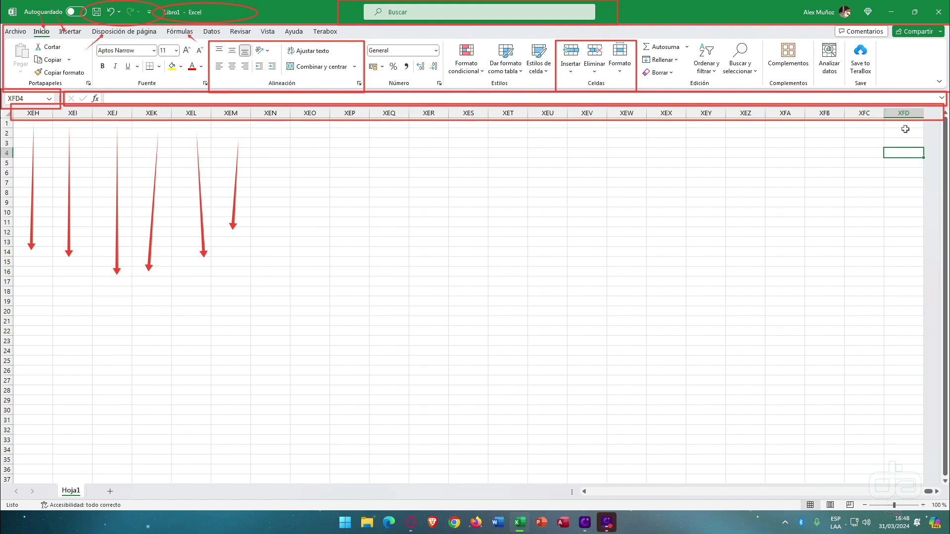
{"action": "key", "text": "ctrl+Left"}
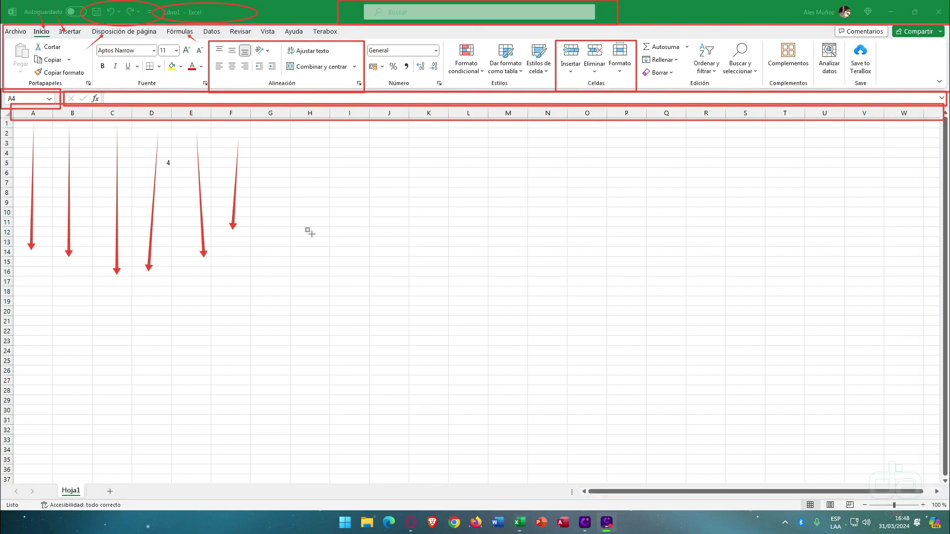
{"action": "mouse_move", "coordinate": [15, 105]}
{"action": "left_mouse_down"}
{"action": "mouse_move", "coordinate": [3, 161]}
{"action": "mouse_move", "coordinate": [3, 484]}
{"action": "left_mouse_up"}
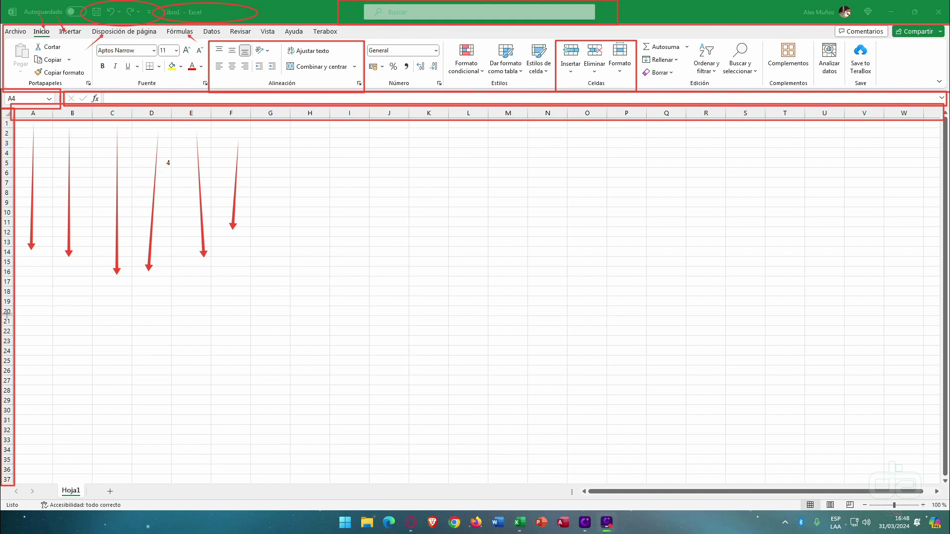
{"action": "left_click_drag", "start_coordinate": [6, 311], "coordinate": [179, 312]}
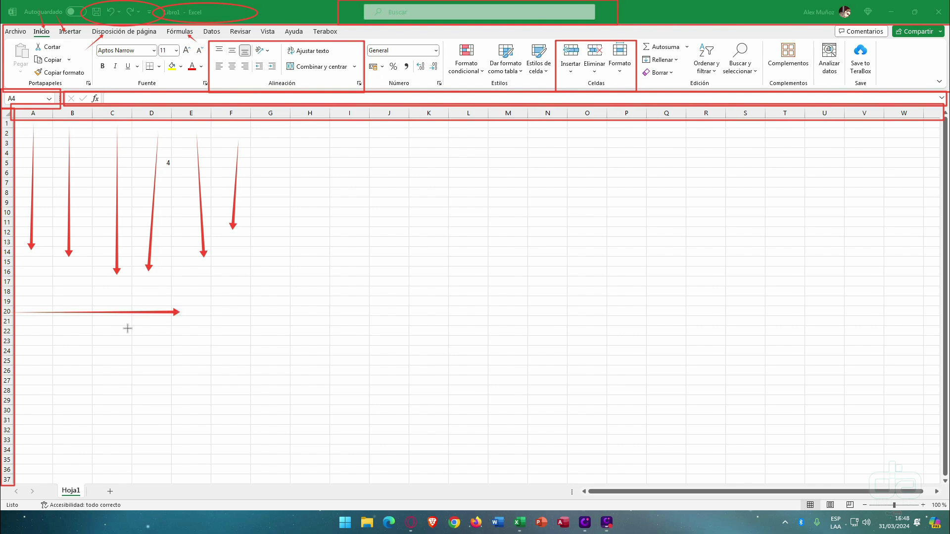
{"action": "left_click_drag", "start_coordinate": [10, 333], "coordinate": [157, 332]}
{"action": "left_click_drag", "start_coordinate": [6, 351], "coordinate": [131, 352]}
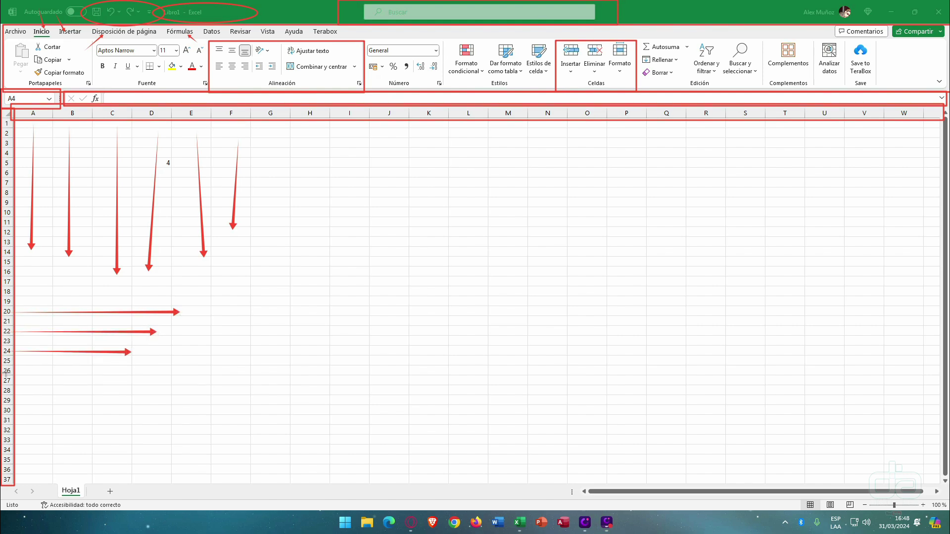
{"action": "left_click_drag", "start_coordinate": [6, 372], "coordinate": [77, 373]}
{"action": "left_click", "coordinate": [68, 303]}
{"action": "key", "text": "ctrl+Down"}
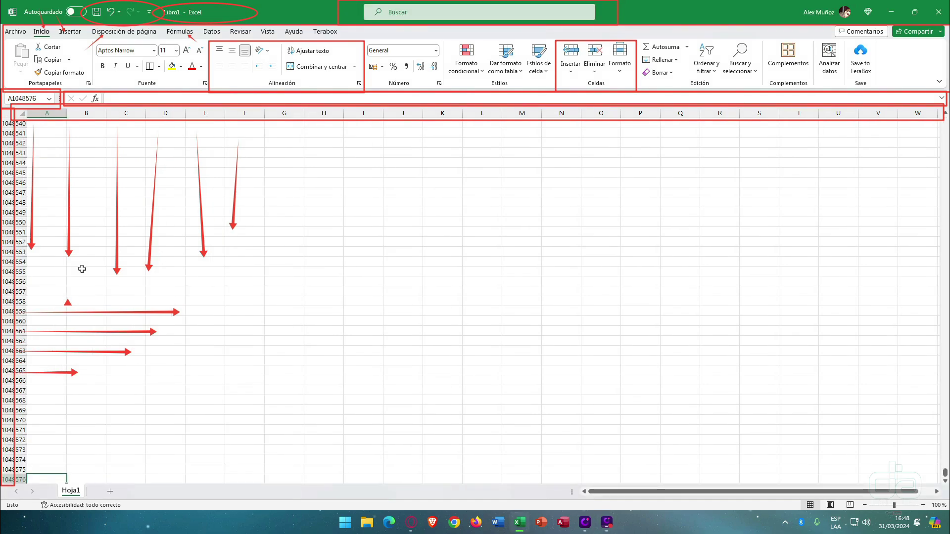
{"action": "scroll", "coordinate": [38, 257], "scroll_direction": "down", "scroll_amount": 2}
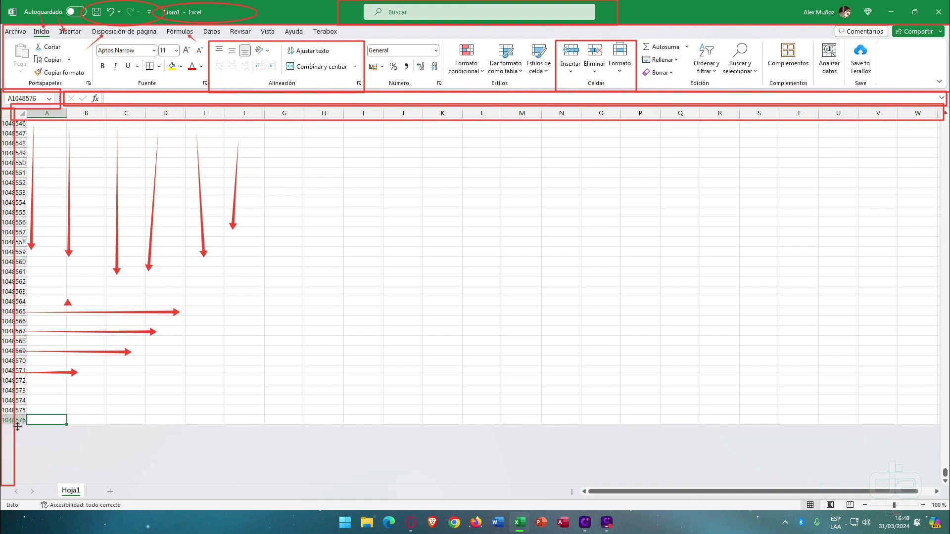
{"action": "key", "text": "ctrl+Up"}
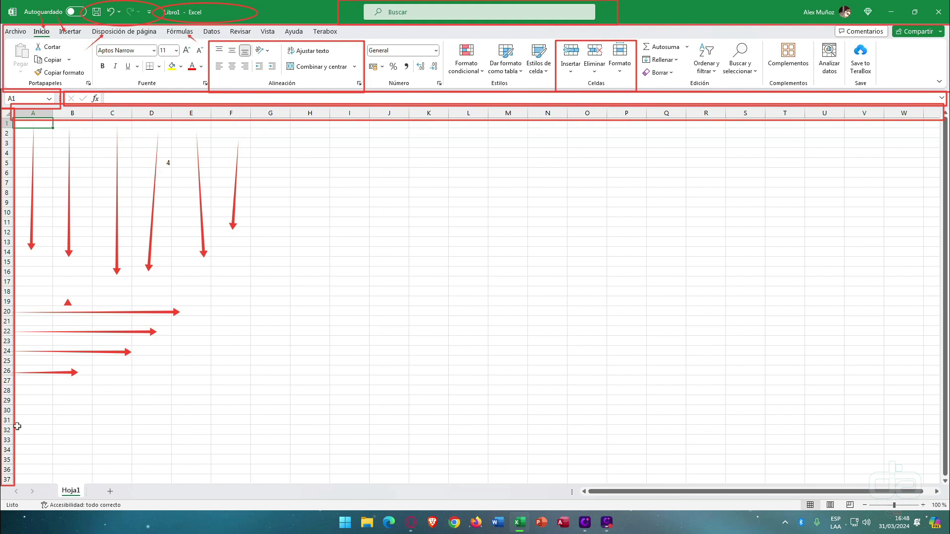
{"action": "key", "text": "ctrl+F12"}
{"action": "left_click", "coordinate": [316, 200]}
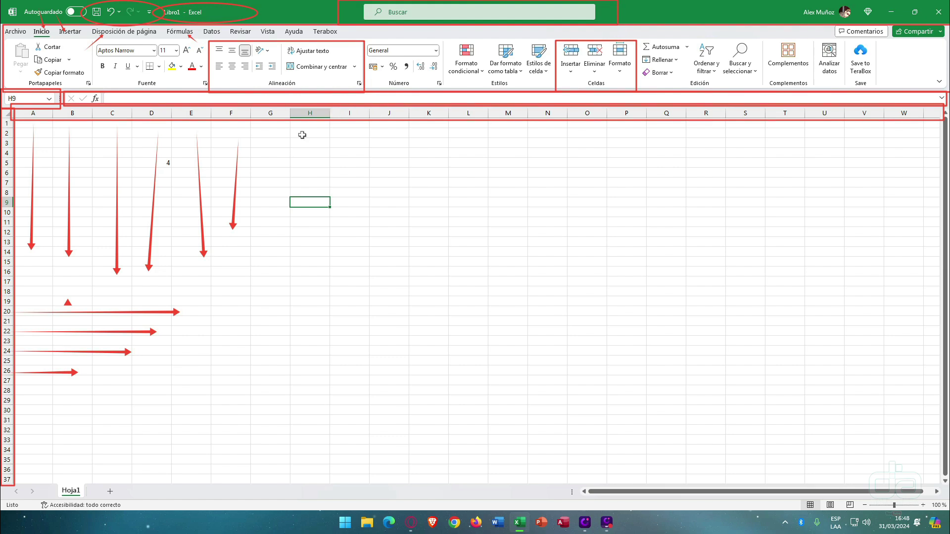
{"action": "left_click", "coordinate": [7, 272]}
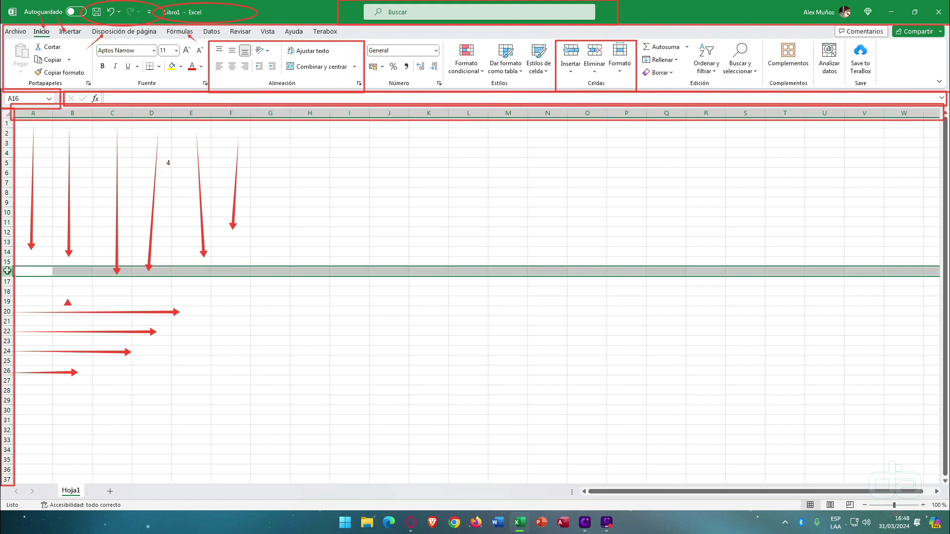
{"action": "left_click", "coordinate": [350, 112], "text": "ctrl"}
{"action": "left_click", "coordinate": [353, 271]}
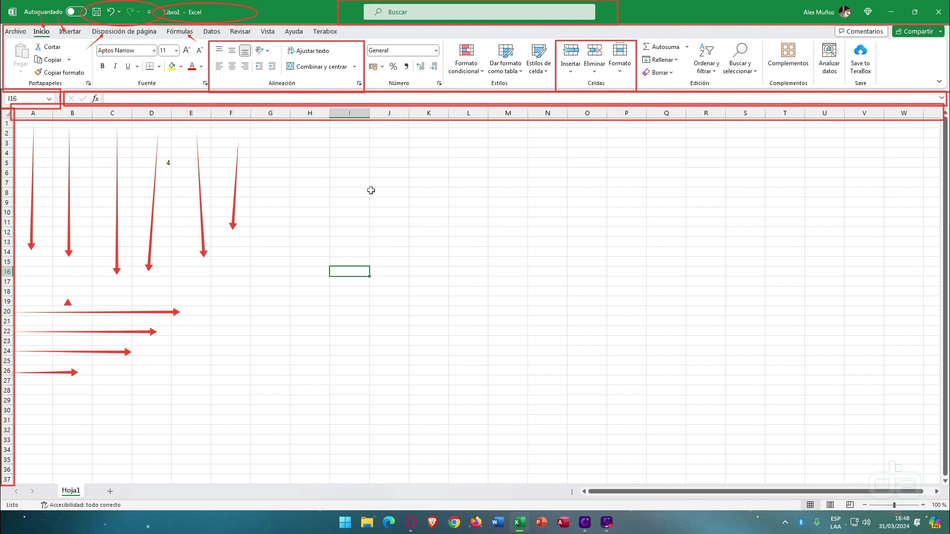
{"action": "left_click", "coordinate": [310, 107]}
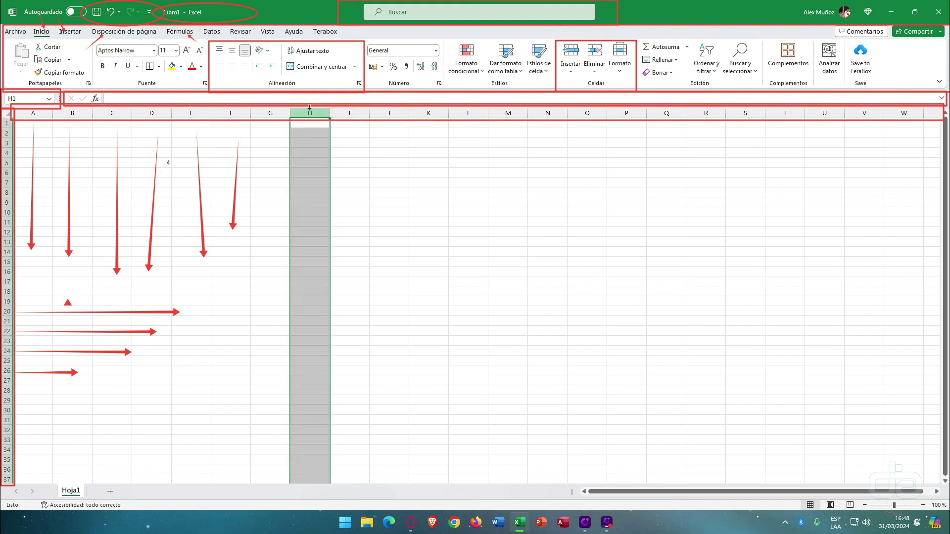
{"action": "left_click", "coordinate": [4, 291]}
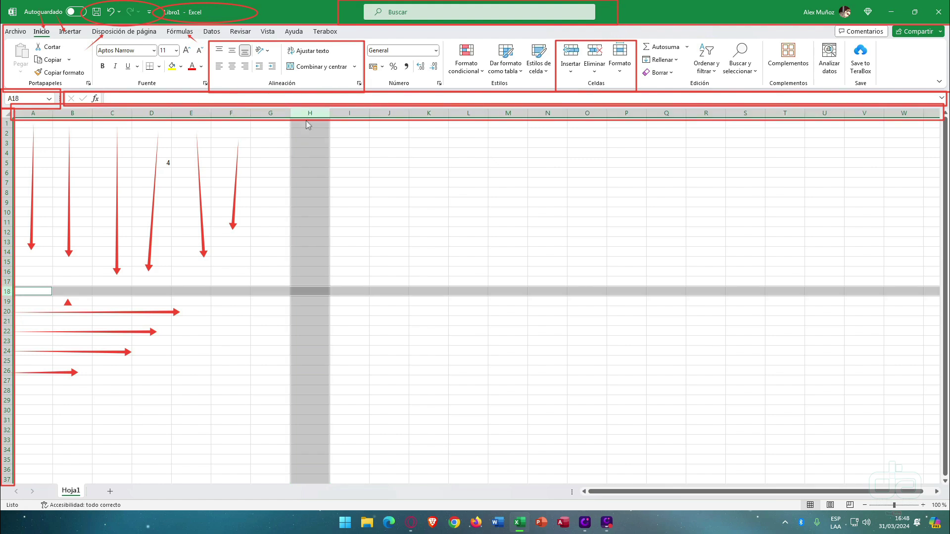
{"action": "left_click", "coordinate": [293, 292]}
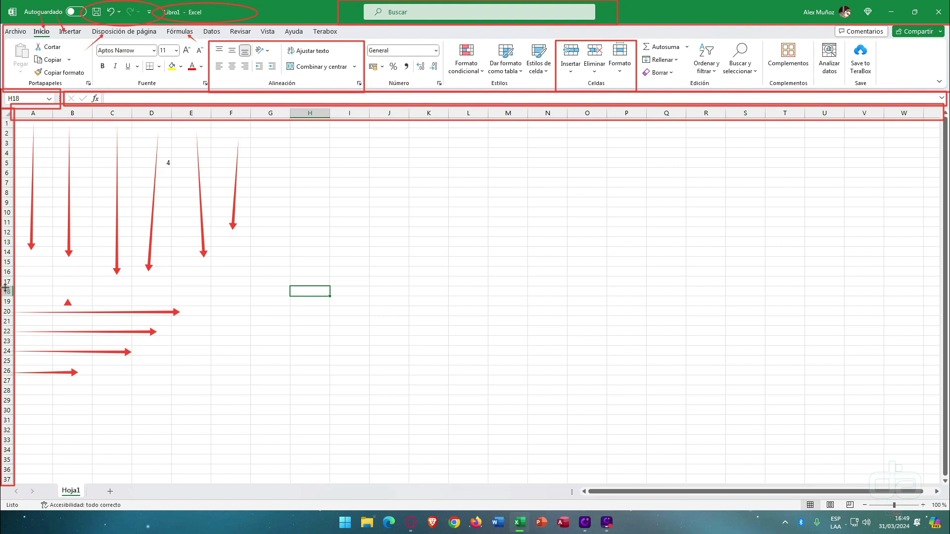
{"action": "left_click", "coordinate": [434, 189]}
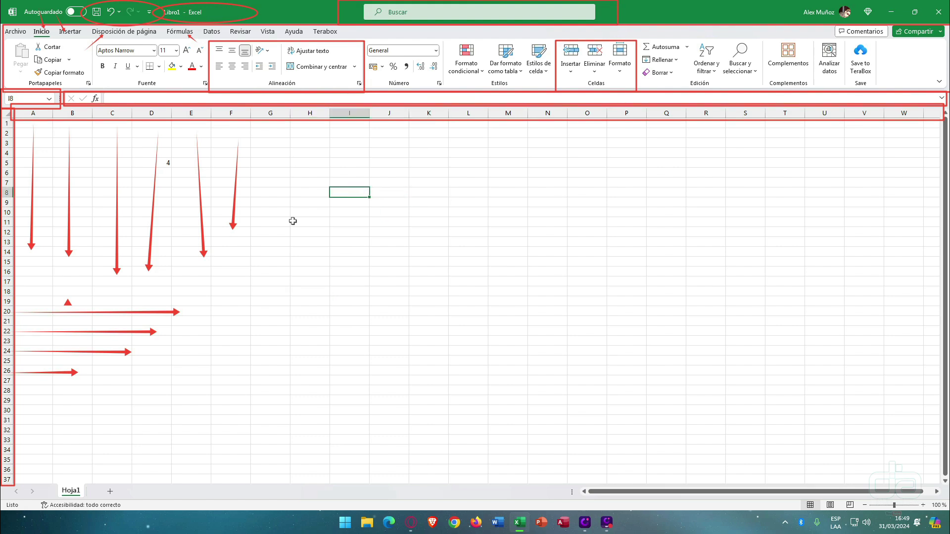
{"action": "left_click", "coordinate": [263, 260]}
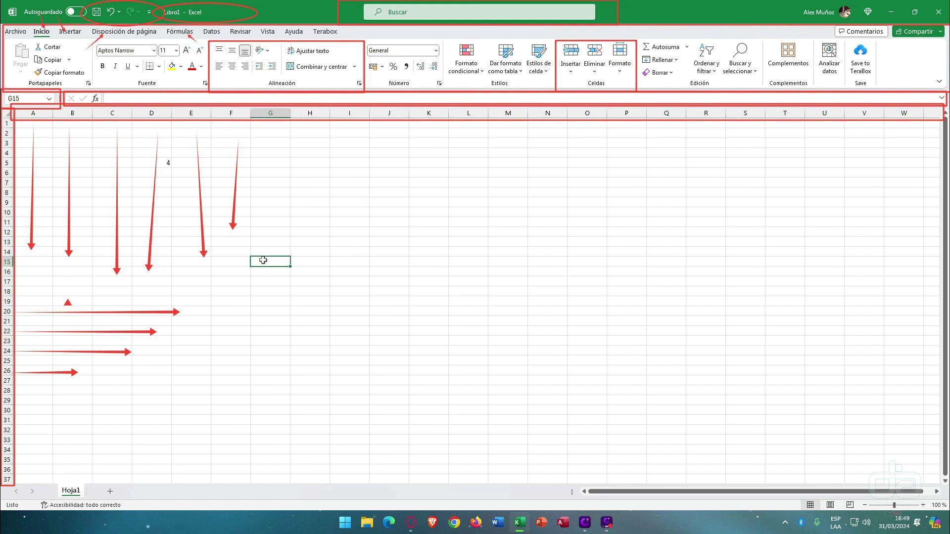
{"action": "left_click", "coordinate": [276, 113]}
{"action": "left_click", "coordinate": [9, 271]}
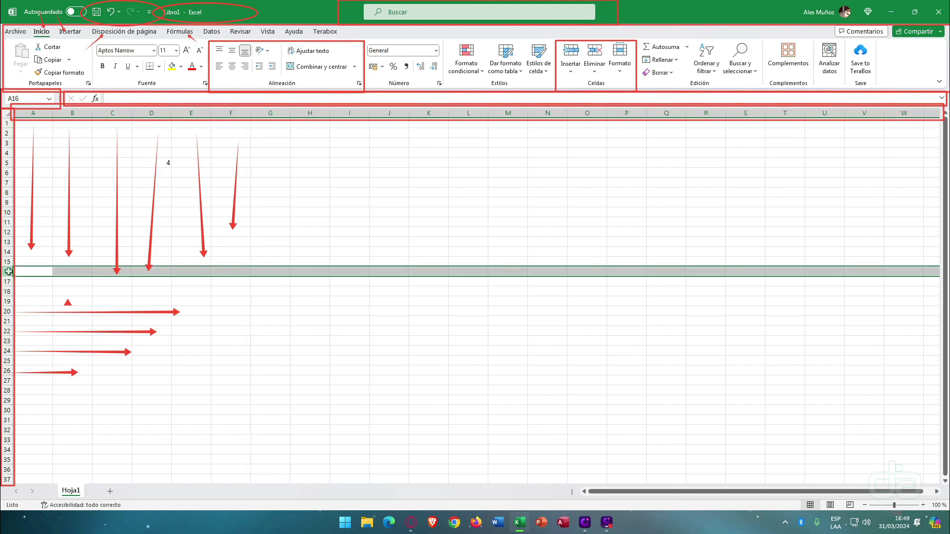
{"action": "left_click", "coordinate": [318, 230]}
{"action": "left_click", "coordinate": [389, 212]}
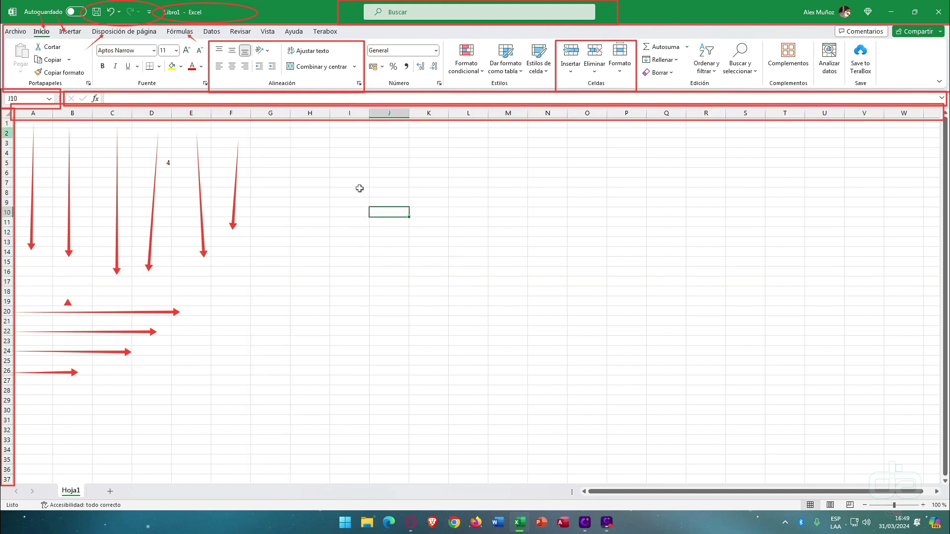
{"action": "left_click", "coordinate": [557, 233]}
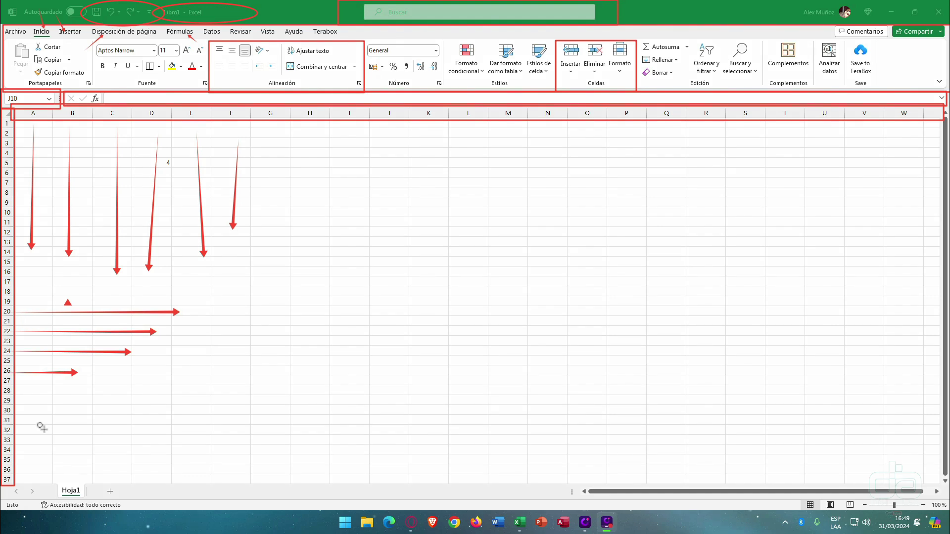
{"action": "left_click_drag", "start_coordinate": [4, 480], "coordinate": [47, 502]}
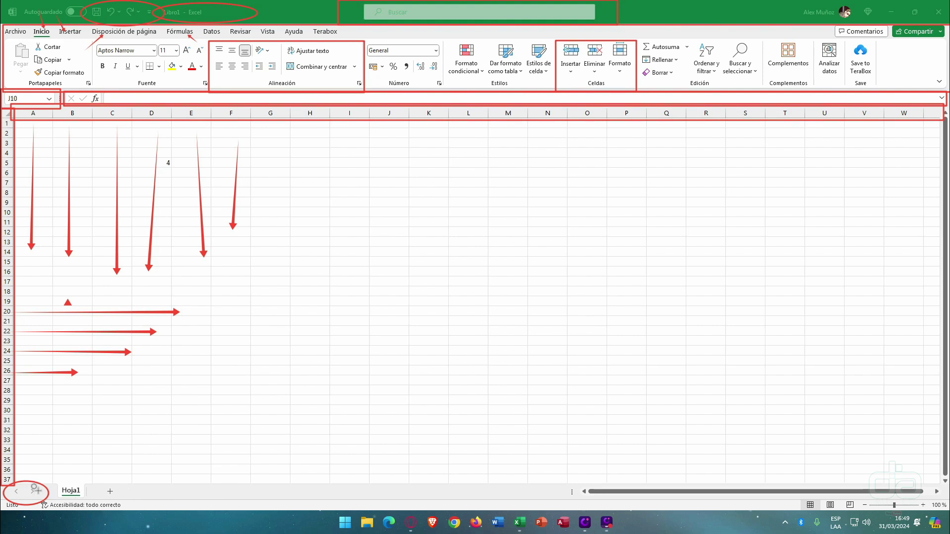
{"action": "left_click_drag", "start_coordinate": [49, 476], "coordinate": [90, 501]}
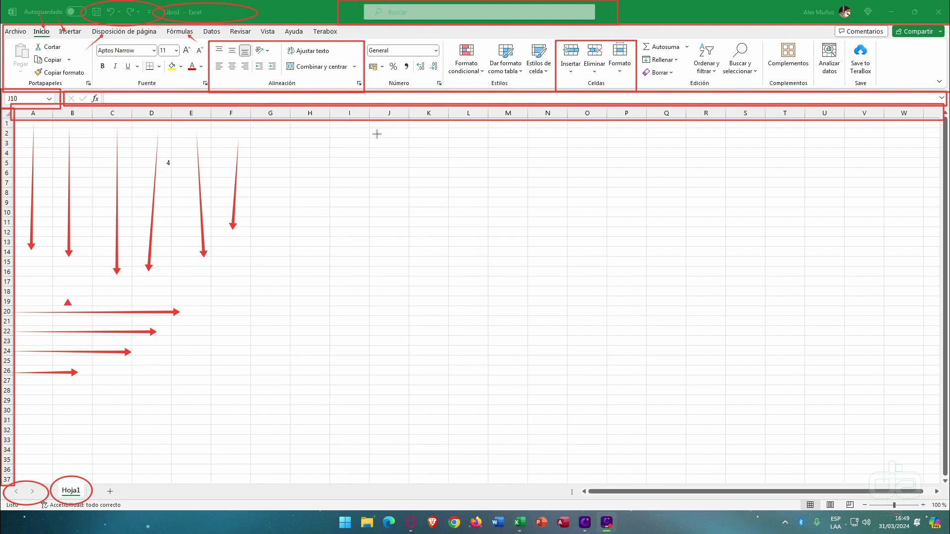
{"action": "left_click_drag", "start_coordinate": [133, 449], "coordinate": [112, 489]}
- Add three new sheets, Hoja2, Hoja3 and Hoja4, beside Hoja1
{"action": "left_click", "coordinate": [111, 491]}
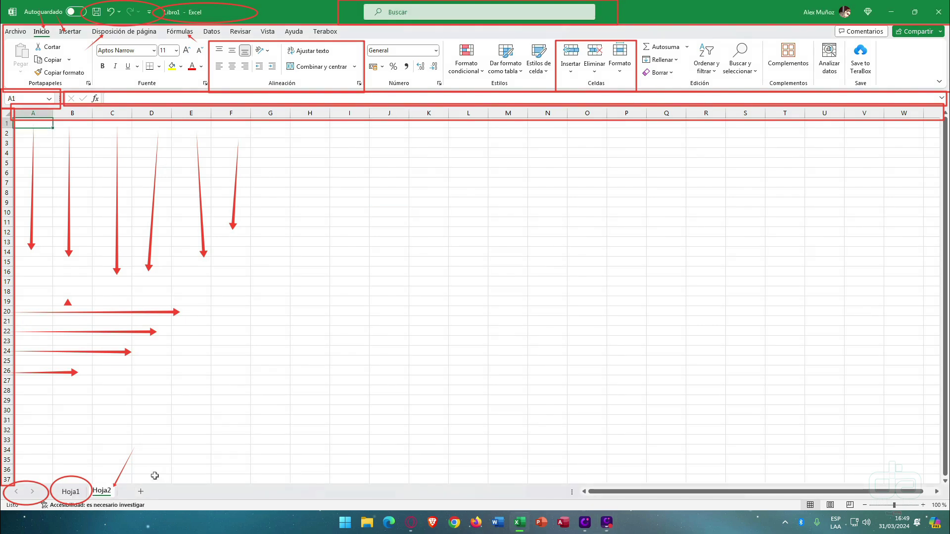
{"action": "left_click", "coordinate": [141, 492]}
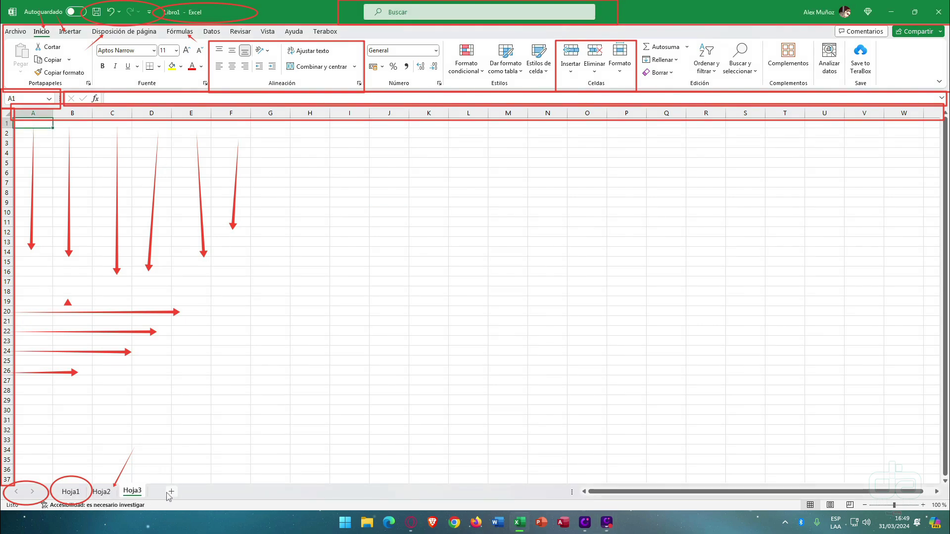
{"action": "left_click", "coordinate": [168, 493]}
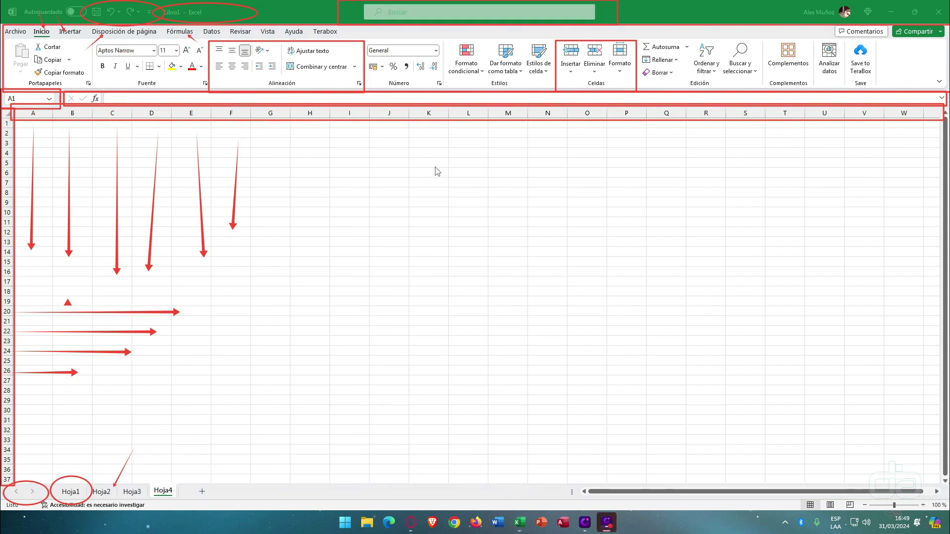
{"action": "left_click_drag", "start_coordinate": [180, 484], "coordinate": [568, 499]}
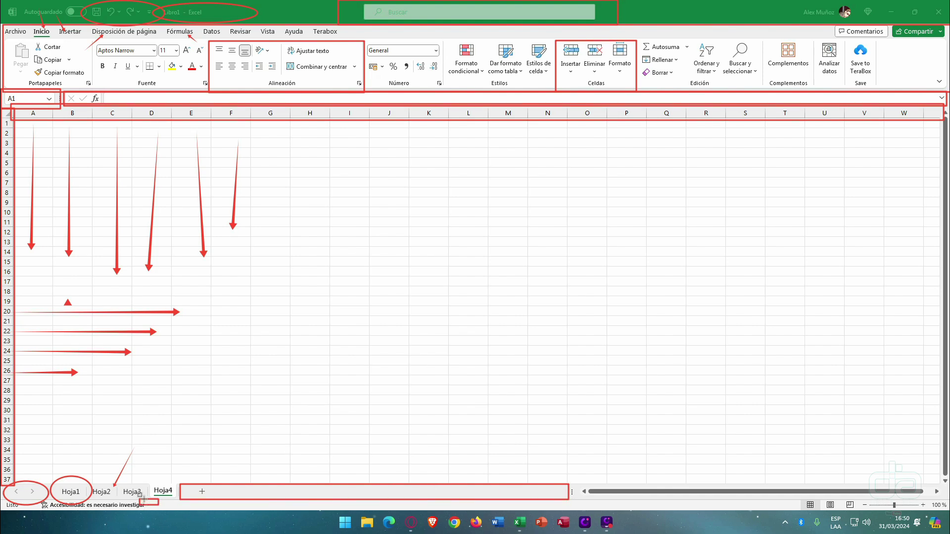
{"action": "mouse_move", "coordinate": [139, 499]}
{"action": "left_mouse_down"}
{"action": "mouse_move", "coordinate": [283, 518]}
{"action": "mouse_move", "coordinate": [488, 520]}
{"action": "mouse_move", "coordinate": [580, 508]}
{"action": "left_mouse_up"}
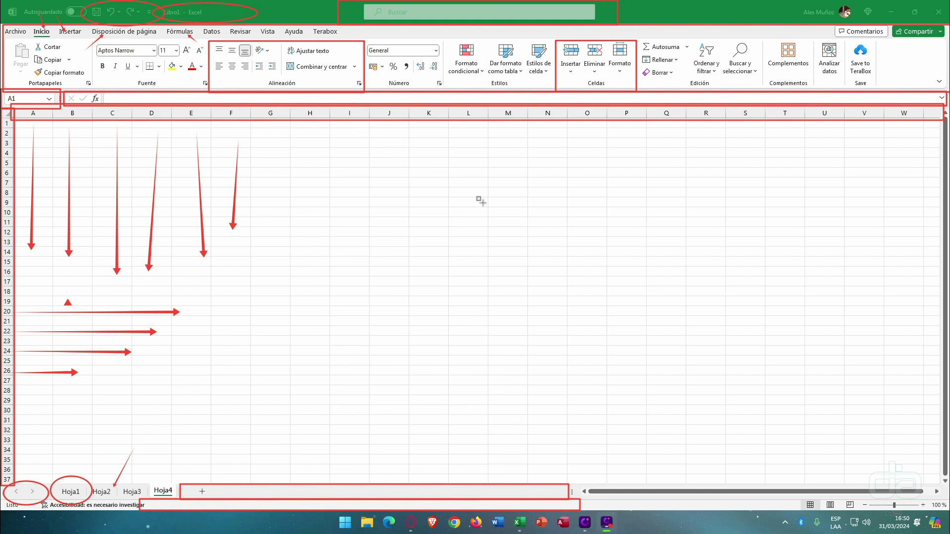
{"action": "left_click_drag", "start_coordinate": [663, 409], "coordinate": [703, 490]}
{"action": "left_click_drag", "start_coordinate": [776, 276], "coordinate": [941, 243]}
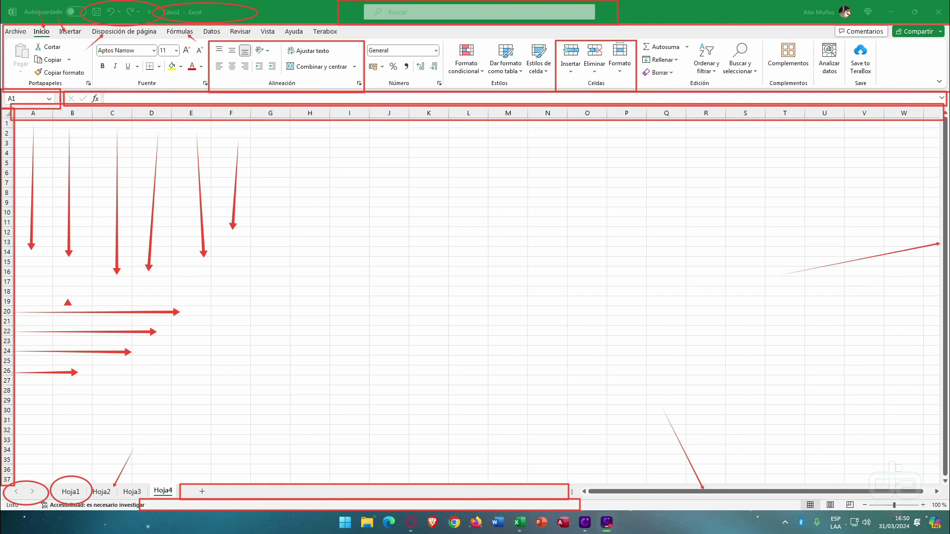
{"action": "left_click", "coordinate": [945, 481]}
{"action": "scroll", "coordinate": [741, 412], "scroll_direction": "down", "scroll_amount": 2}
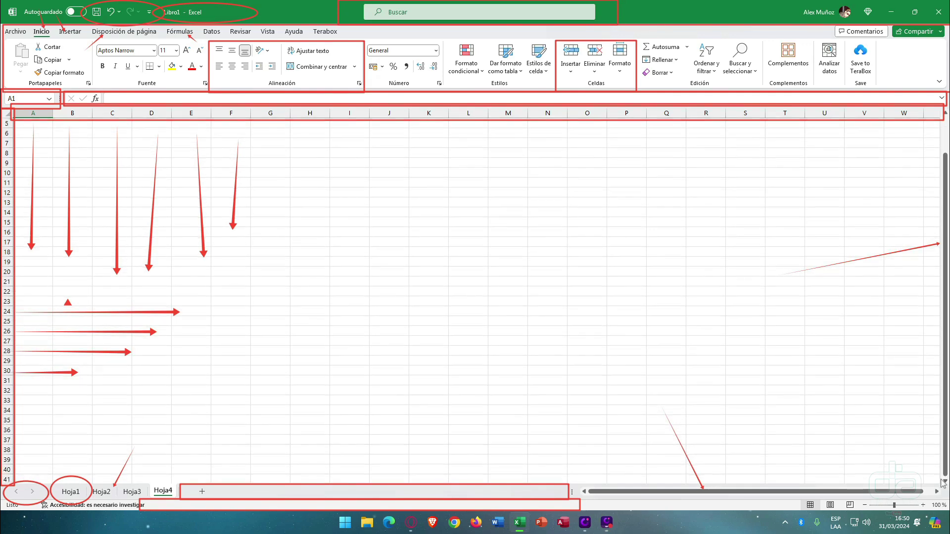
{"action": "scroll", "coordinate": [741, 412], "scroll_direction": "up", "scroll_amount": 2}
{"action": "left_click", "coordinate": [937, 491]}
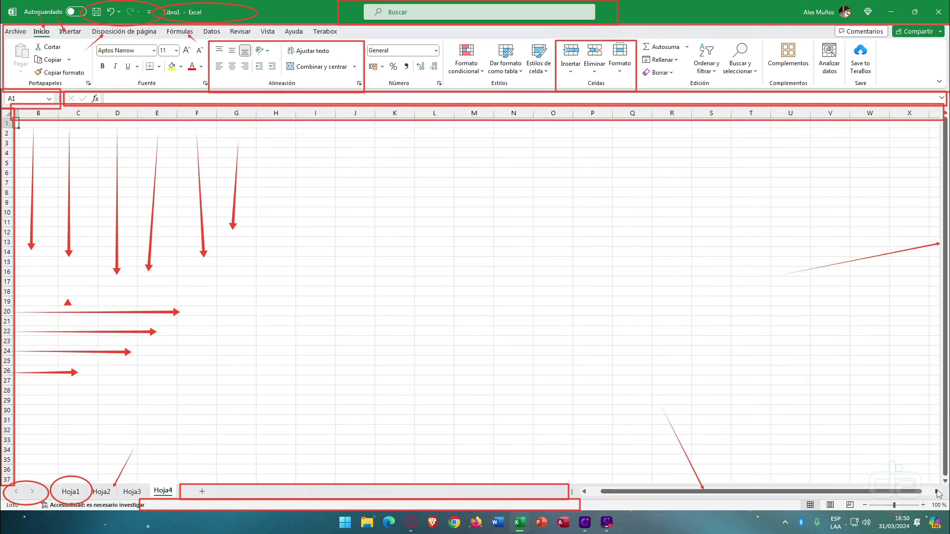
{"action": "left_click", "coordinate": [937, 492]}
{"action": "left_click", "coordinate": [584, 492]}
{"action": "left_click", "coordinate": [585, 492]}
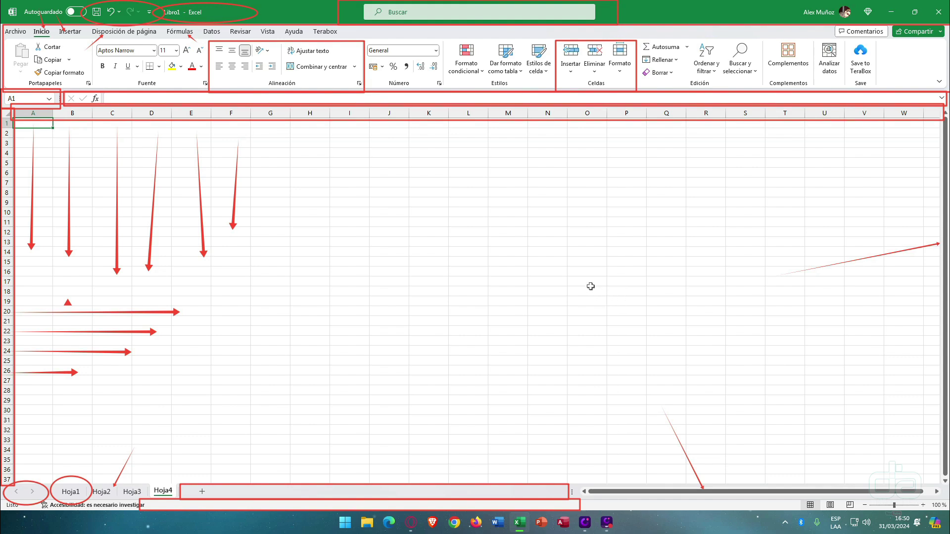
{"action": "key", "text": "ctrl+shift+d"}
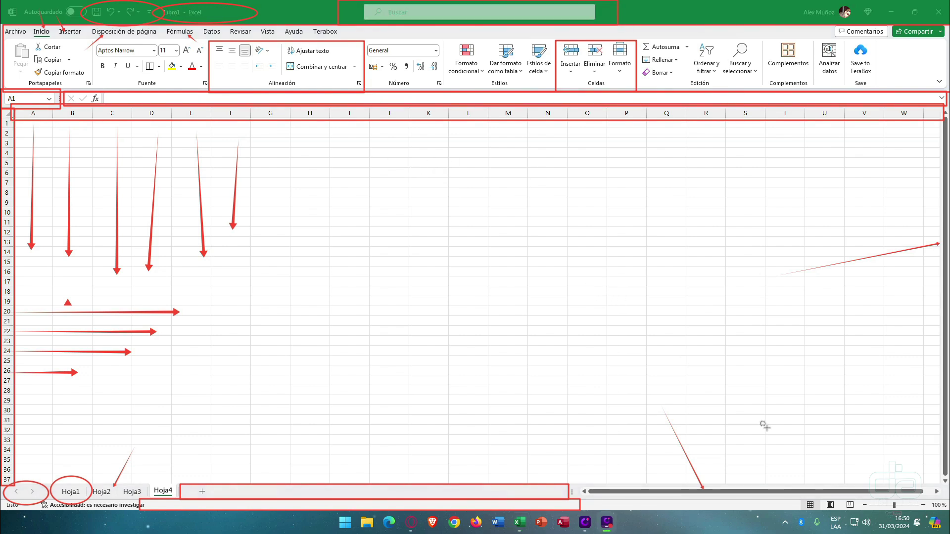
{"action": "left_click_drag", "start_coordinate": [798, 489], "coordinate": [861, 513]}
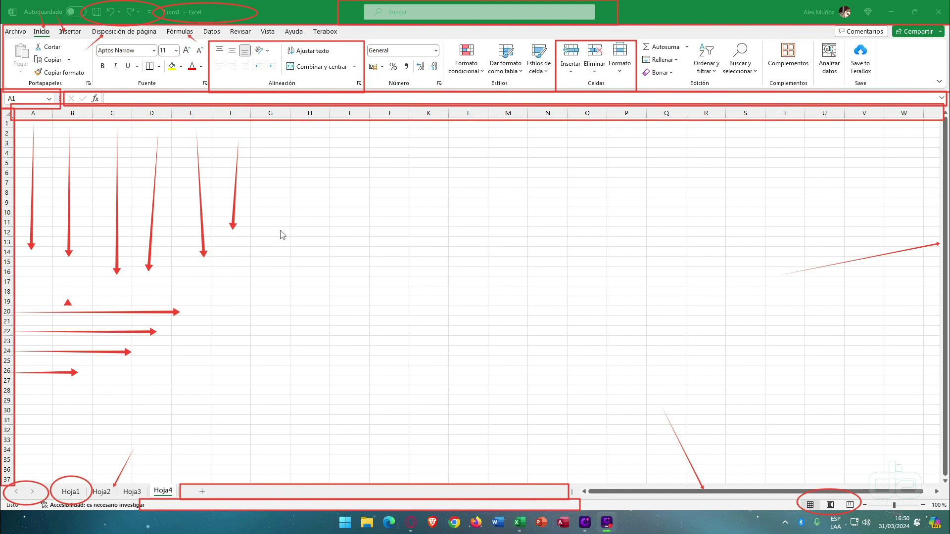
{"action": "left_click", "coordinate": [810, 505]}
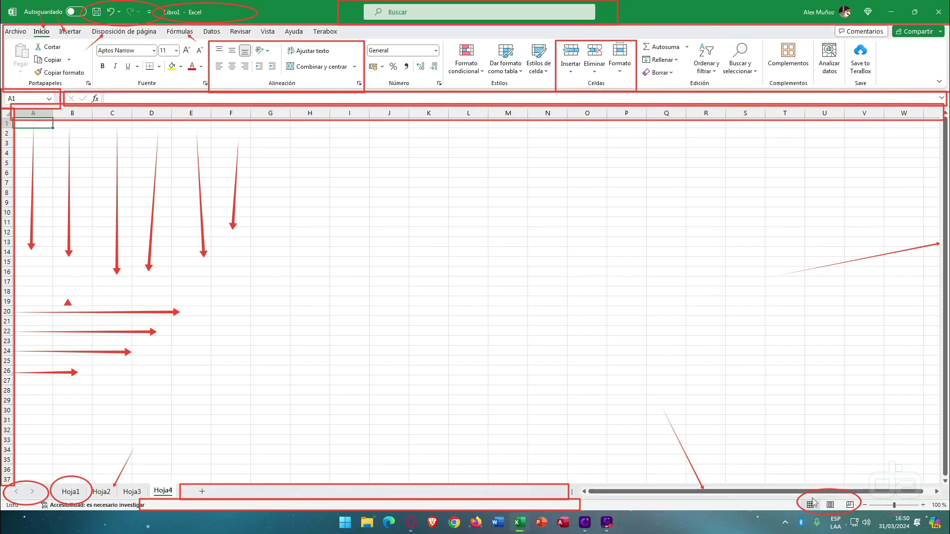
{"action": "left_click", "coordinate": [784, 450]}
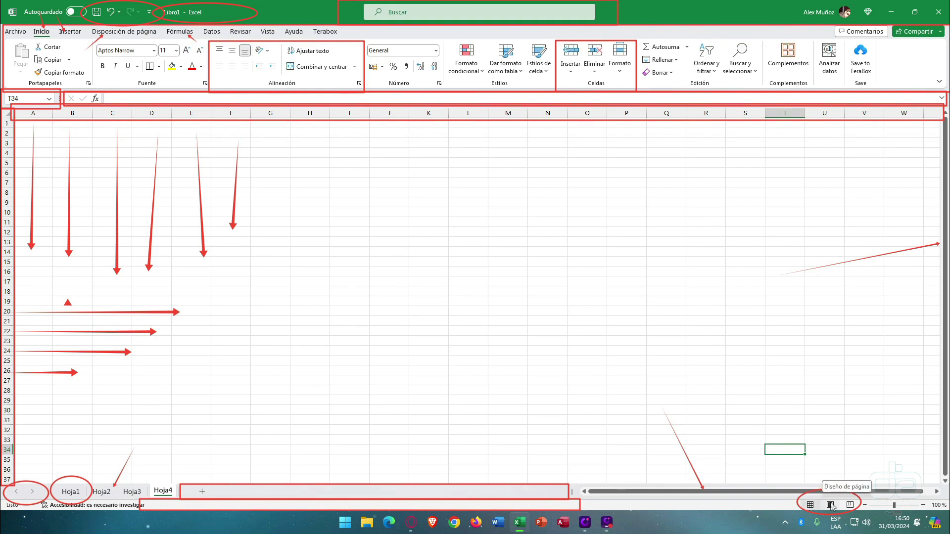
{"action": "left_click", "coordinate": [831, 505]}
{"action": "left_click", "coordinate": [718, 268]}
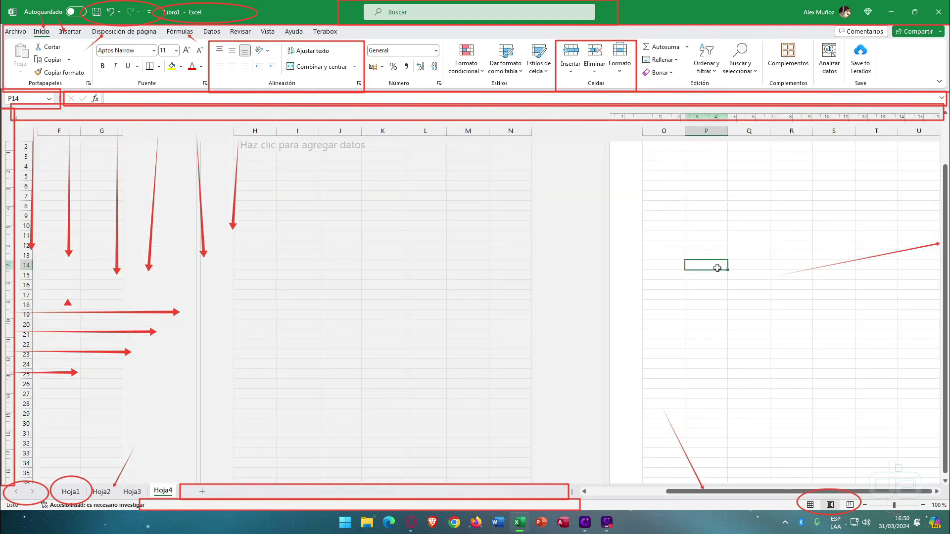
{"action": "scroll", "coordinate": [717, 268], "scroll_direction": "down", "scroll_amount": 3, "text": "ctrl"}
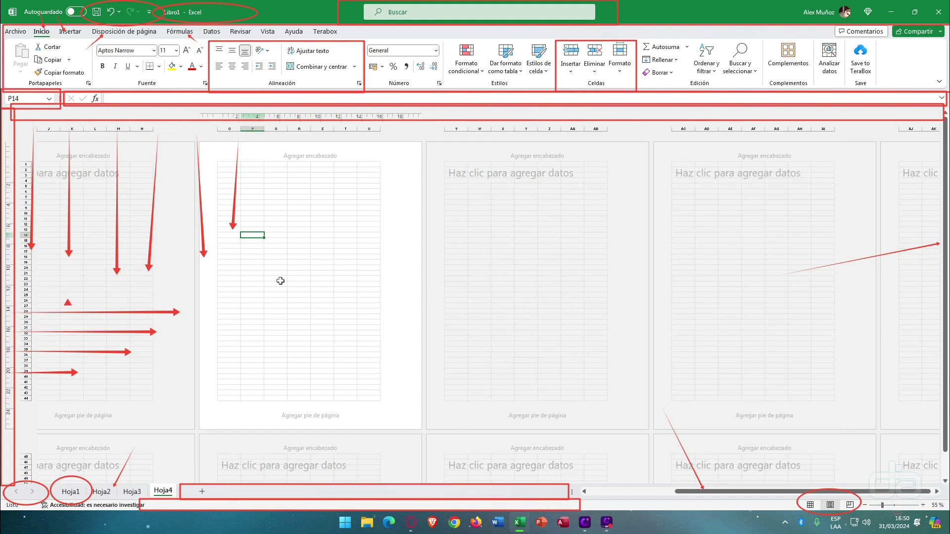
{"action": "scroll", "coordinate": [281, 281], "scroll_direction": "up", "scroll_amount": 2, "text": "ctrl"}
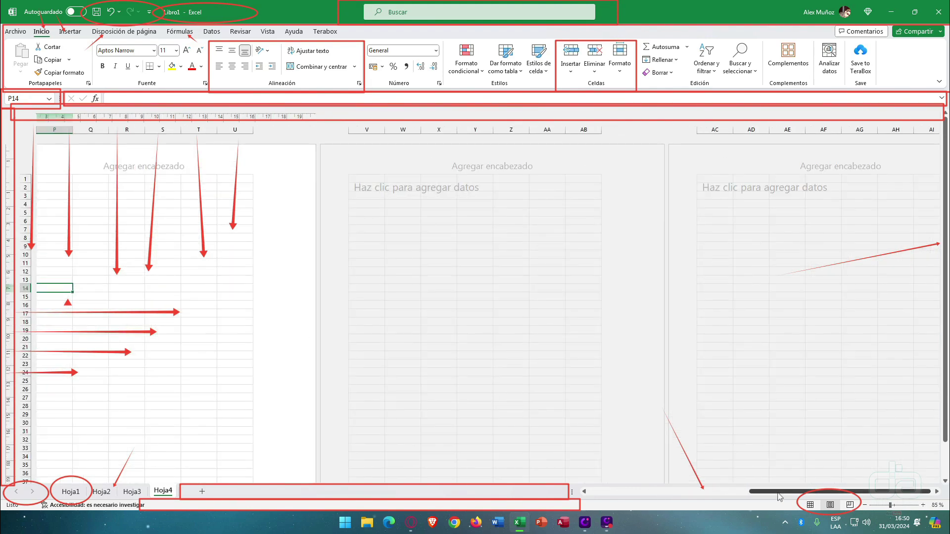
{"action": "left_click_drag", "start_coordinate": [779, 496], "coordinate": [700, 490]}
{"action": "scroll", "coordinate": [598, 289], "scroll_direction": "down", "scroll_amount": 1, "text": "ctrl"}
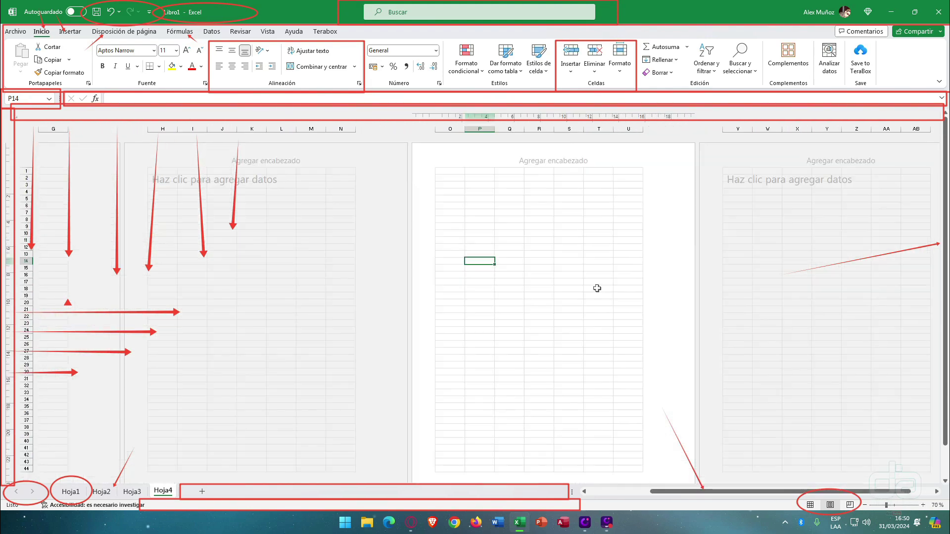
{"action": "scroll", "coordinate": [598, 288], "scroll_direction": "down", "scroll_amount": 1, "text": "ctrl"}
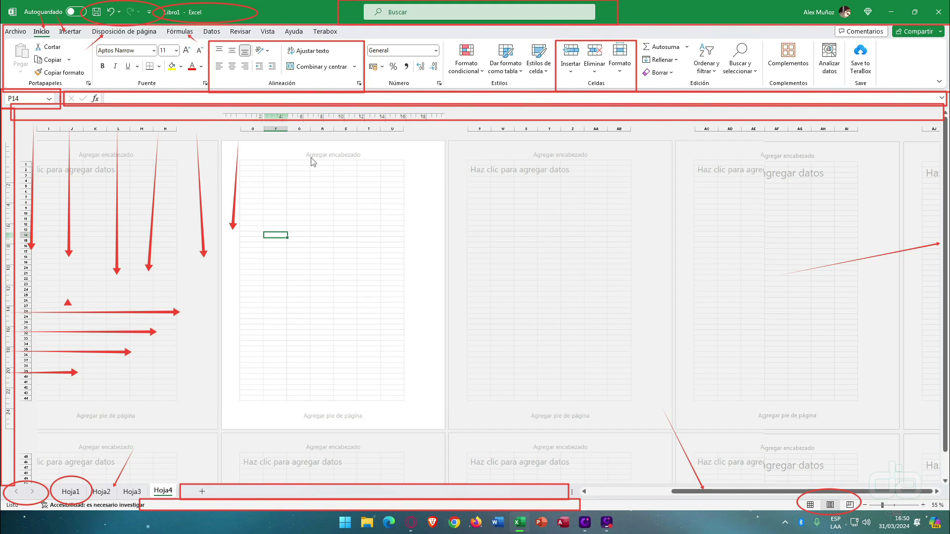
{"action": "left_click", "coordinate": [810, 506]}
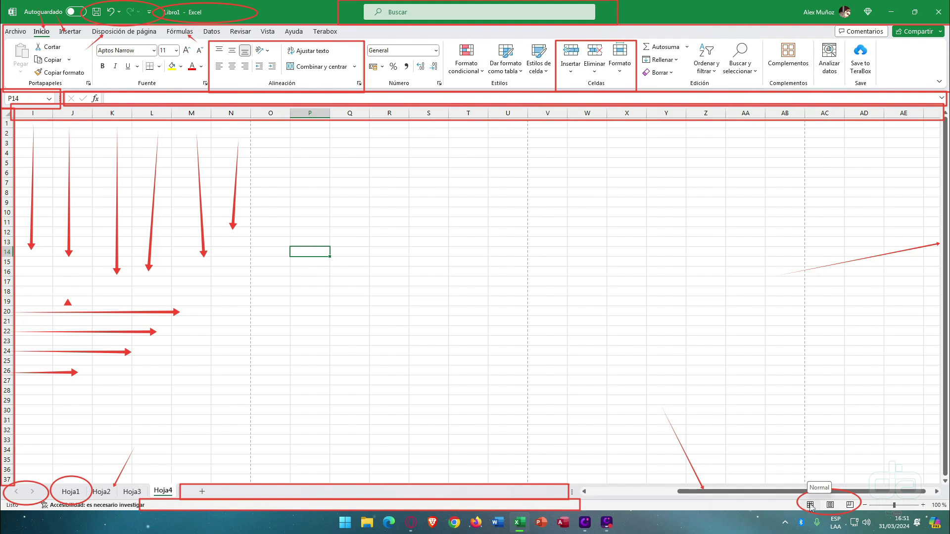
{"action": "left_click", "coordinate": [407, 169]}
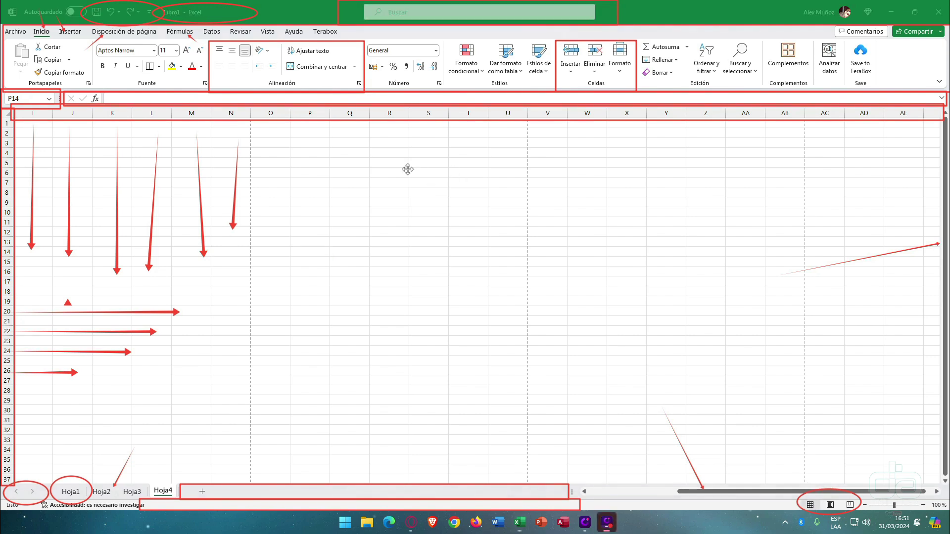
{"action": "left_click_drag", "start_coordinate": [851, 485], "coordinate": [940, 517]}
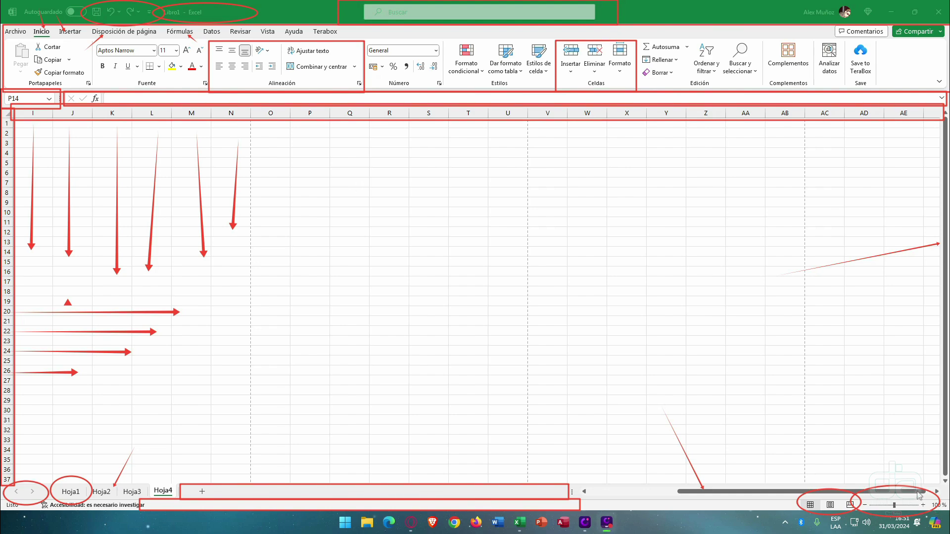
{"action": "left_click", "coordinate": [867, 505]}
{"action": "left_click", "coordinate": [867, 504]}
{"action": "left_click", "coordinate": [867, 504]}
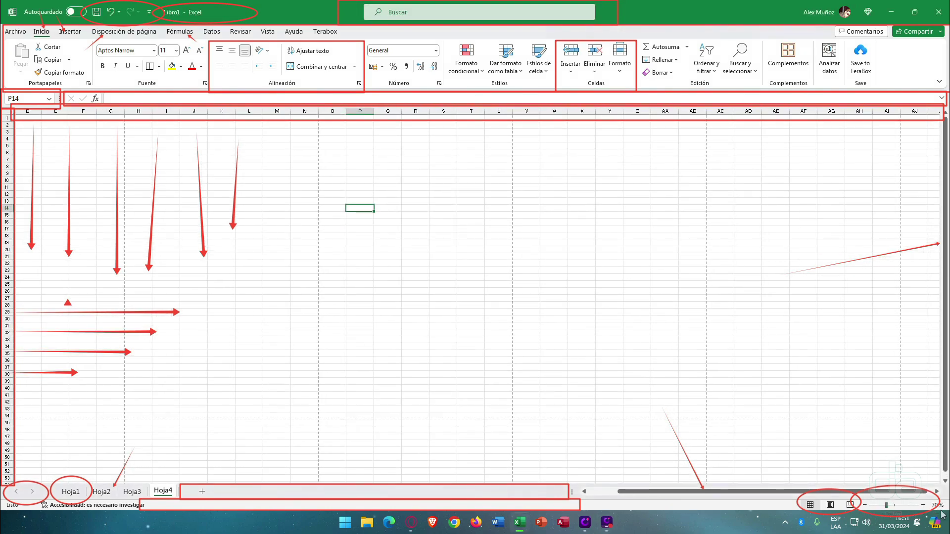
{"action": "left_click", "coordinate": [923, 505]}
{"action": "left_click", "coordinate": [923, 506]}
{"action": "left_click", "coordinate": [924, 505]}
{"action": "left_click", "coordinate": [923, 505]}
{"action": "left_click", "coordinate": [923, 505]}
{"action": "left_click", "coordinate": [923, 505]}
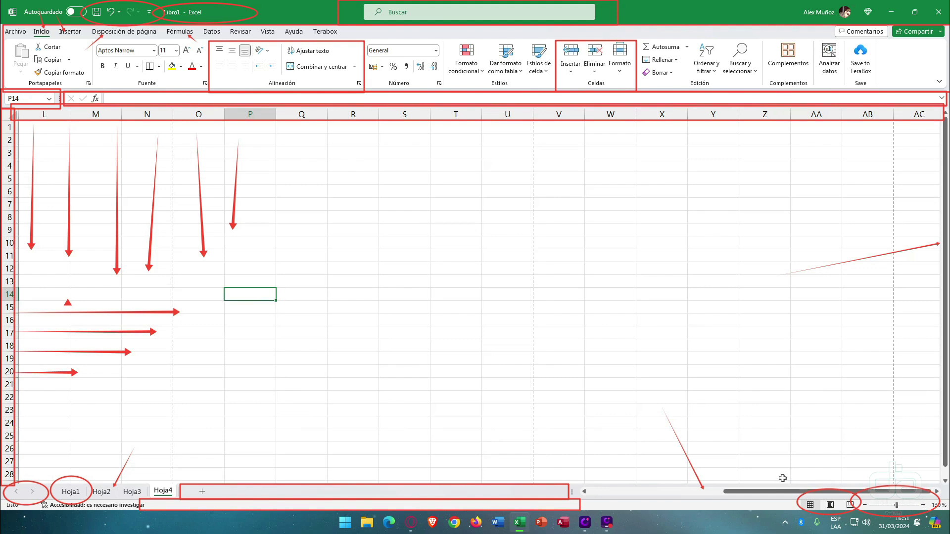
{"action": "left_click_drag", "start_coordinate": [757, 495], "coordinate": [620, 493]}
{"action": "left_click", "coordinate": [285, 282]}
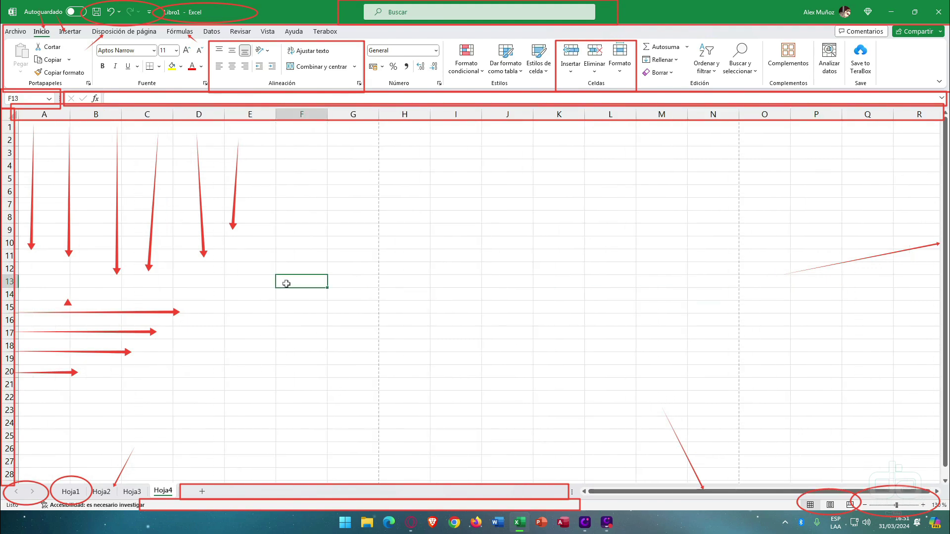
{"action": "scroll", "coordinate": [269, 276], "scroll_direction": "down", "scroll_amount": 2}
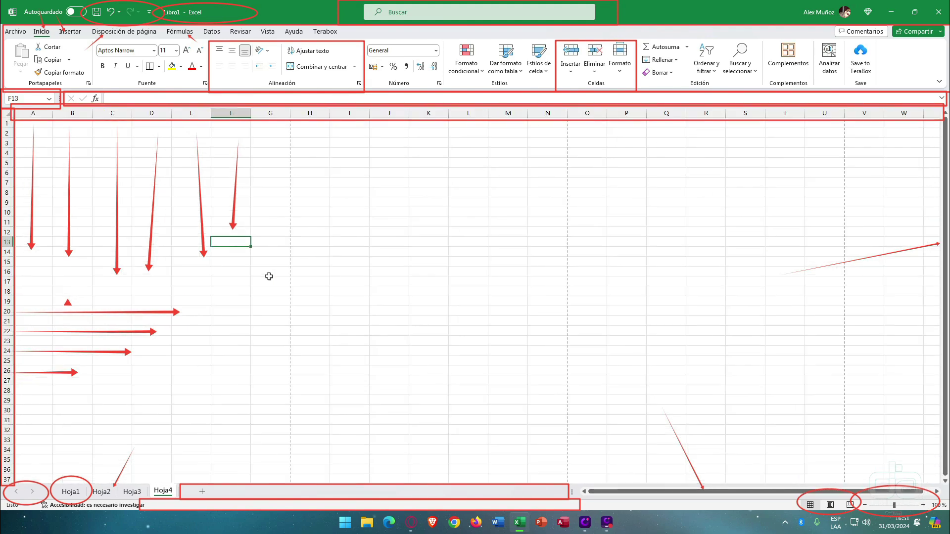
{"action": "scroll", "coordinate": [269, 276], "scroll_direction": "up", "scroll_amount": 2}
{"action": "scroll", "coordinate": [269, 276], "scroll_direction": "down", "scroll_amount": 2}
{"action": "scroll", "coordinate": [269, 276], "scroll_direction": "up", "scroll_amount": 1}
{"action": "scroll", "coordinate": [269, 277], "scroll_direction": "down", "scroll_amount": 2}
{"action": "scroll", "coordinate": [269, 277], "scroll_direction": "up", "scroll_amount": 3}
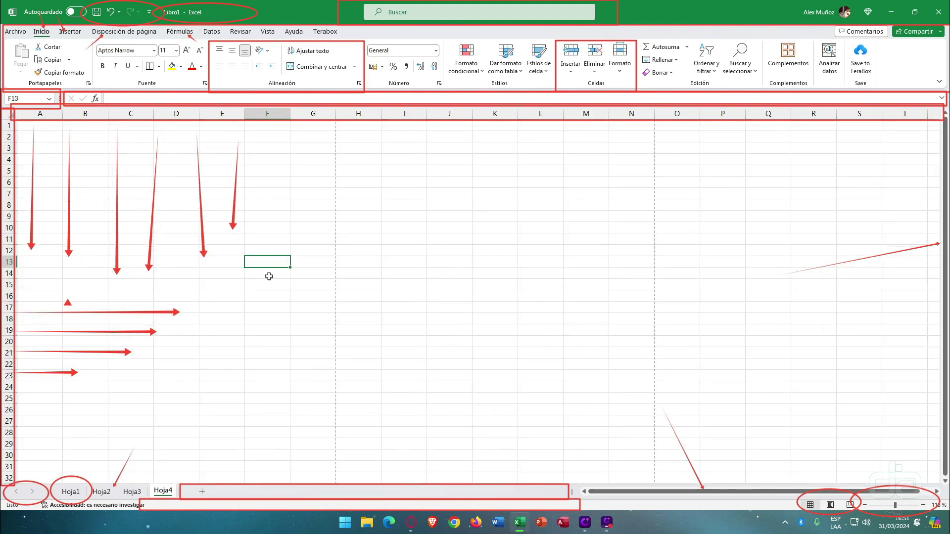
{"action": "scroll", "coordinate": [266, 276], "scroll_direction": "down", "scroll_amount": 1}
{"action": "scroll", "coordinate": [266, 277], "scroll_direction": "down", "scroll_amount": 1}
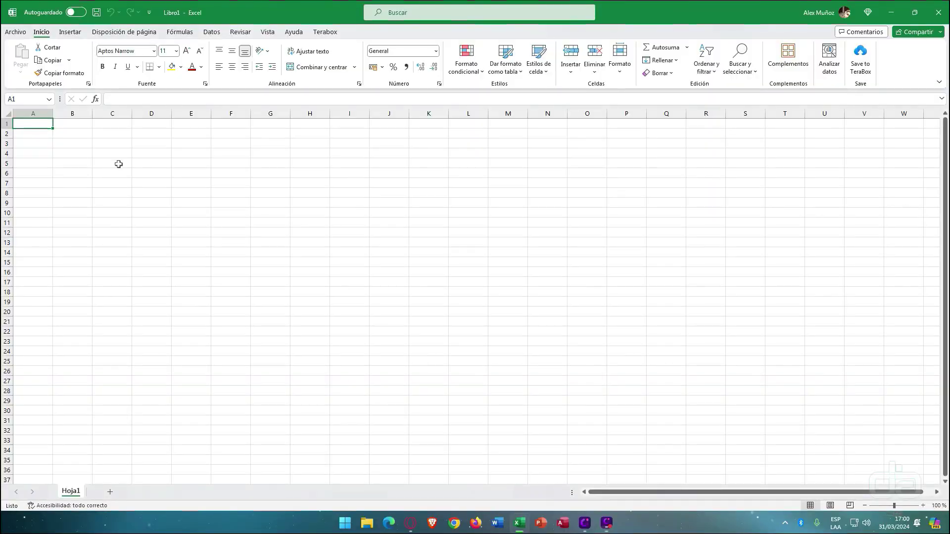
- Type texto into cell C5 of the new workbook
{"action": "left_click", "coordinate": [118, 164]}
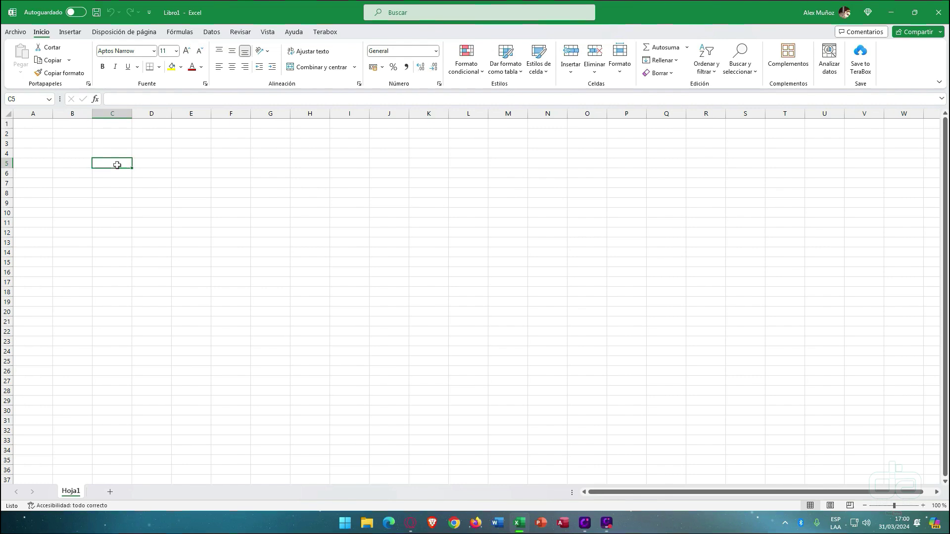
{"action": "type", "text": "texto"}
{"action": "key", "text": "Return"}
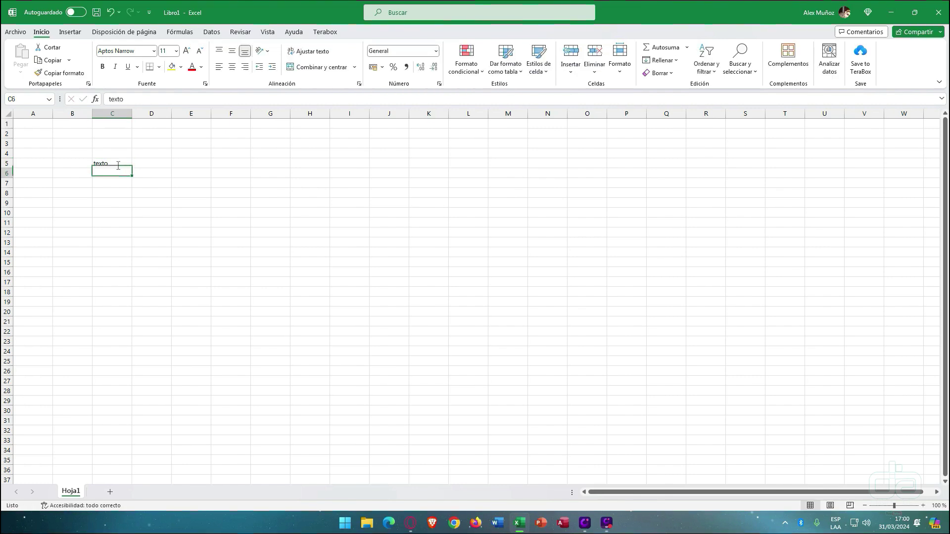
- Select the cells B4 to J16, then go to the Archivo backstage page
{"action": "left_click_drag", "start_coordinate": [92, 153], "coordinate": [384, 269]}
{"action": "left_click", "coordinate": [384, 269]}
{"action": "double_click", "coordinate": [234, 232]}
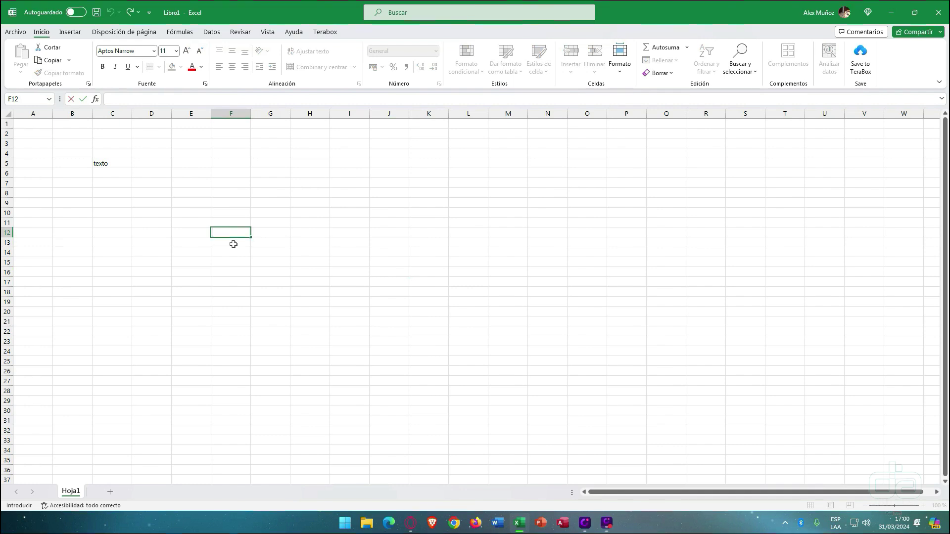
{"action": "left_click", "coordinate": [16, 34]}
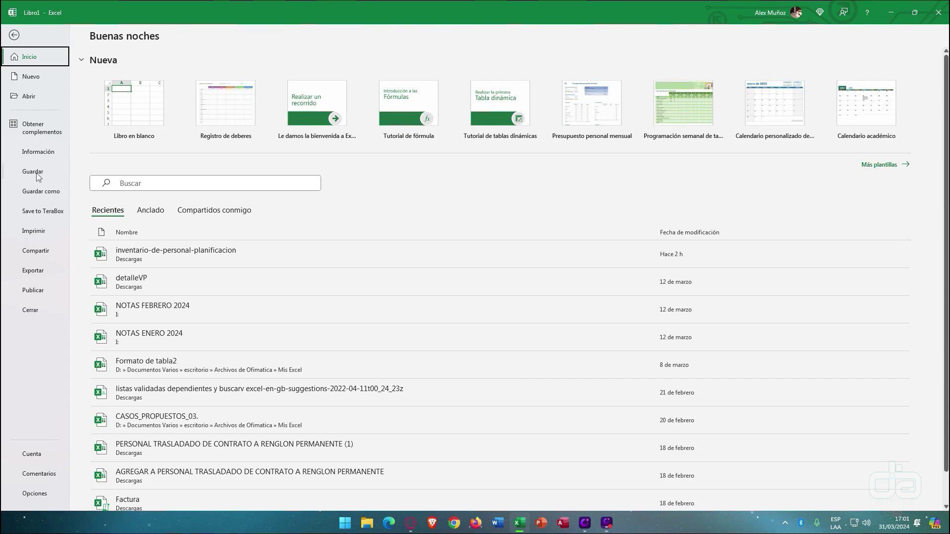
- Save the workbook to Escritorio under the name Ejemplo via Guardar como
{"action": "left_click", "coordinate": [39, 176]}
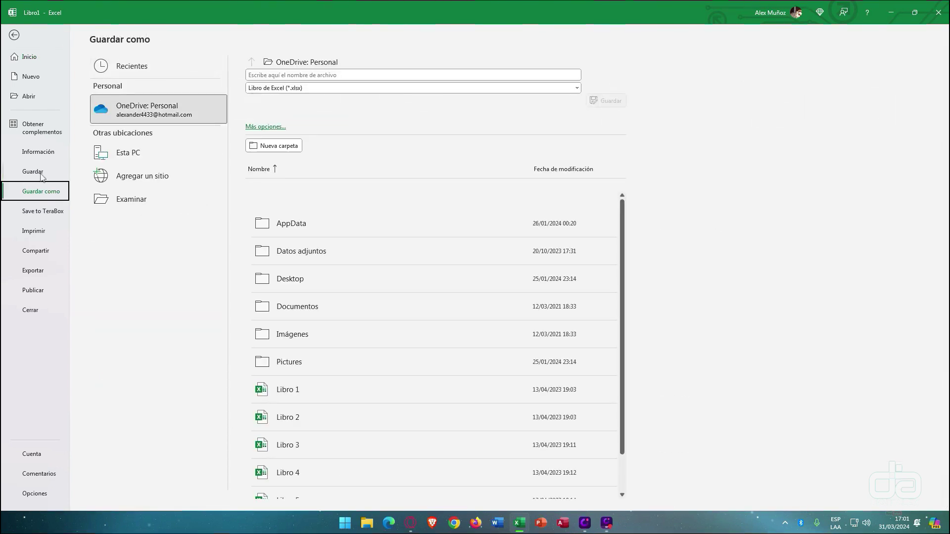
{"action": "left_click", "coordinate": [128, 200]}
{"action": "left_click", "coordinate": [130, 201]}
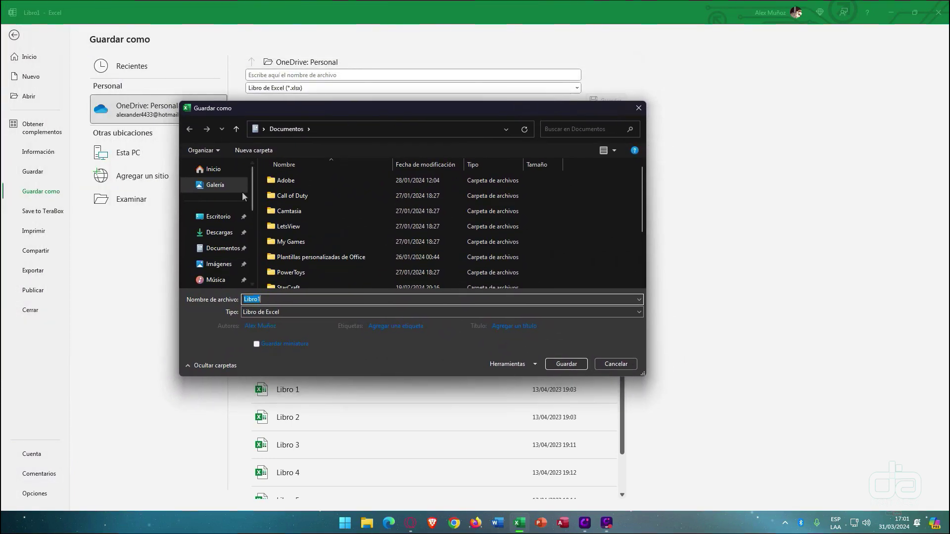
{"action": "left_click", "coordinate": [223, 217]}
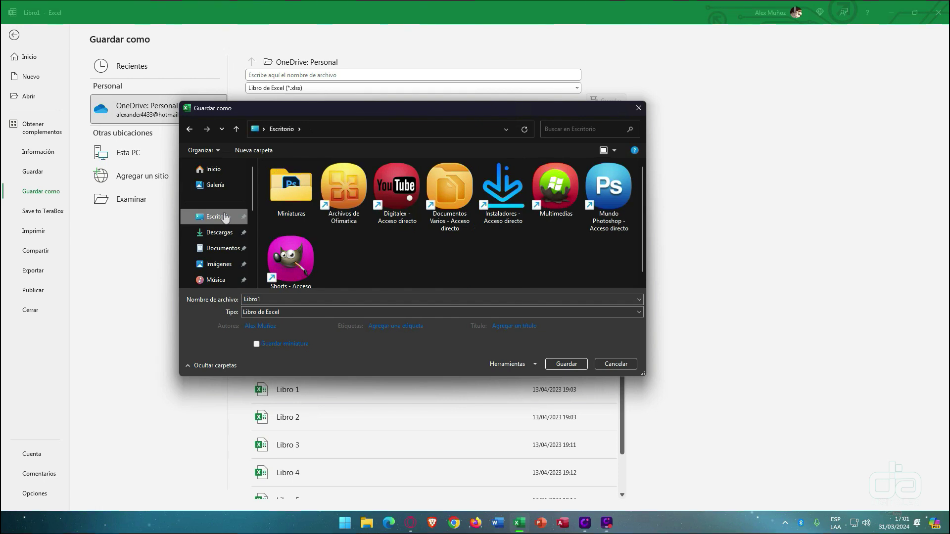
{"action": "left_click", "coordinate": [266, 299]}
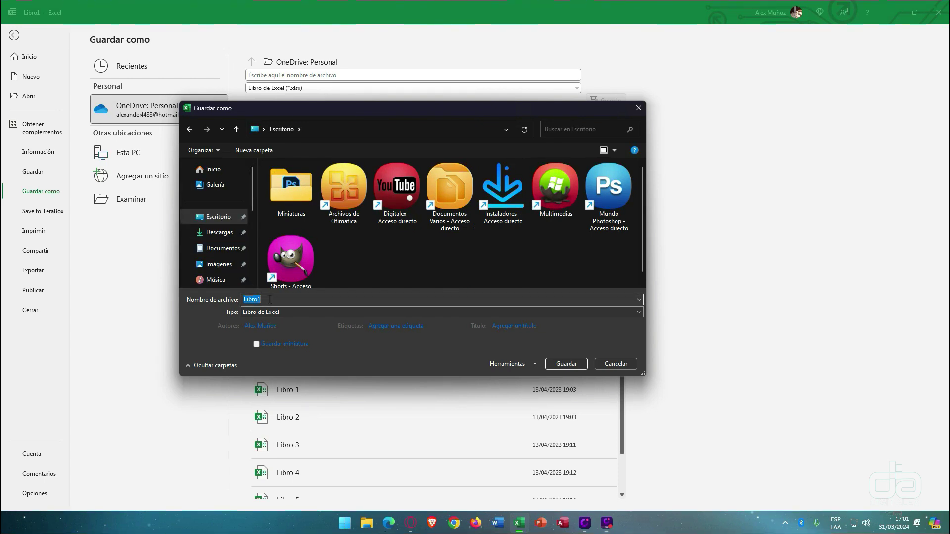
{"action": "type", "text": "Ejemplo"}
{"action": "left_click", "coordinate": [216, 217]}
{"action": "double_click", "coordinate": [281, 300]}
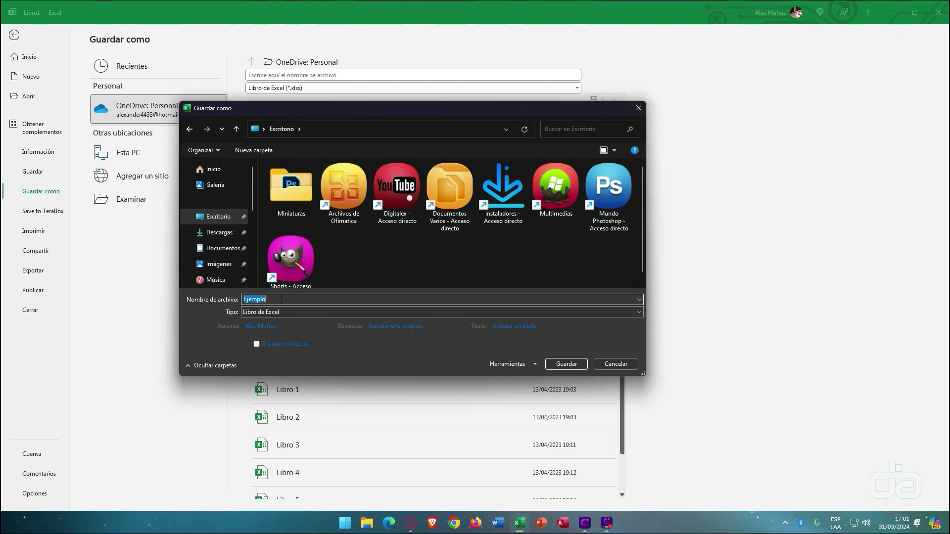
{"action": "left_click", "coordinate": [564, 364]}
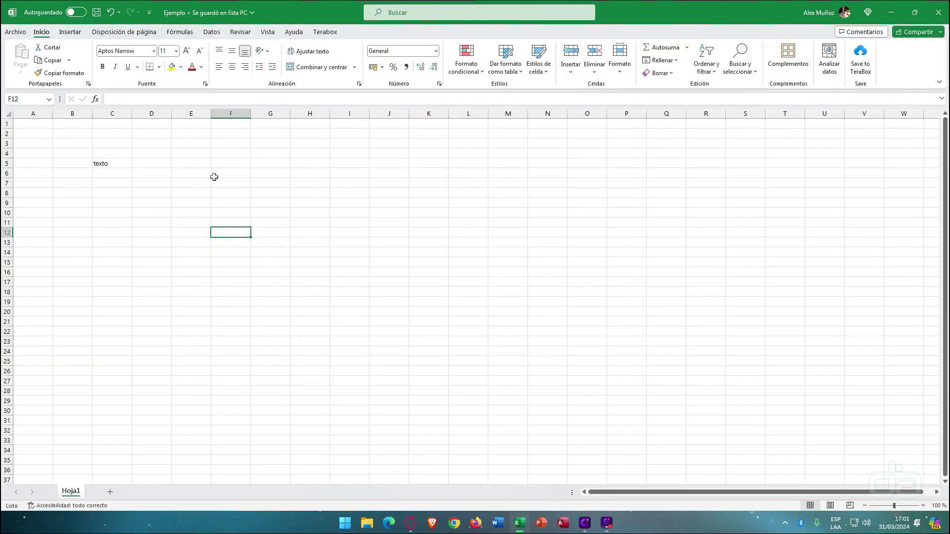
- Bring the Ejemplo workbook window back into focus
{"action": "left_click", "coordinate": [644, 10]}
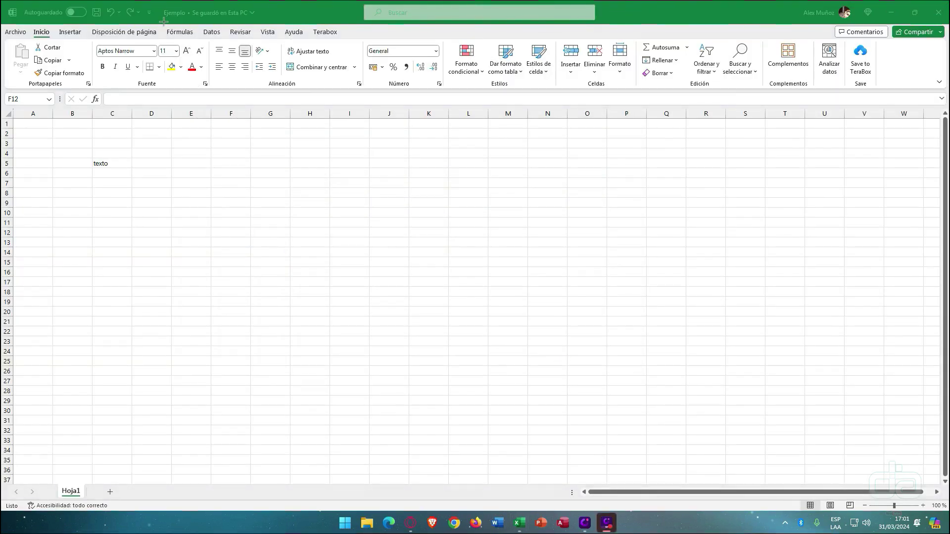
{"action": "left_click_drag", "start_coordinate": [115, 62], "coordinate": [165, 17]}
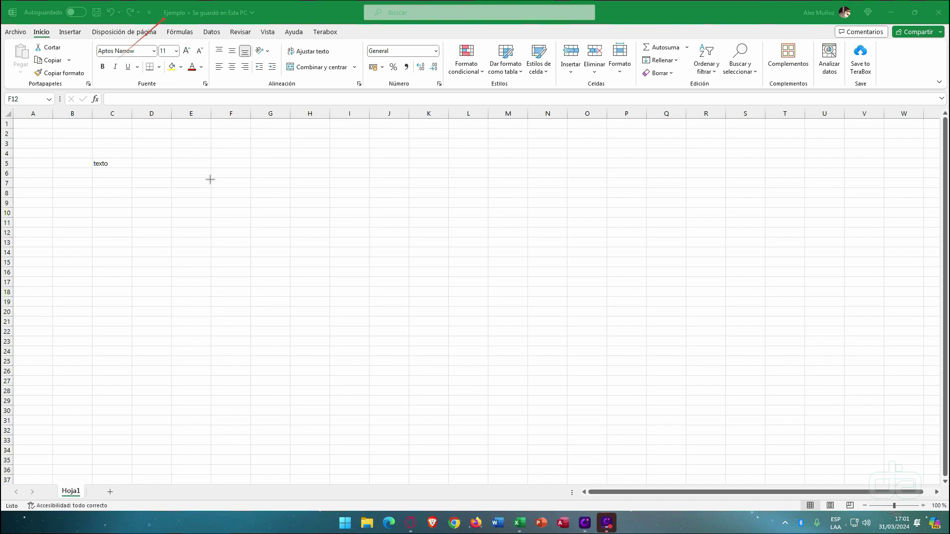
{"action": "left_click", "coordinate": [529, 16]}
{"action": "left_click", "coordinate": [114, 143]}
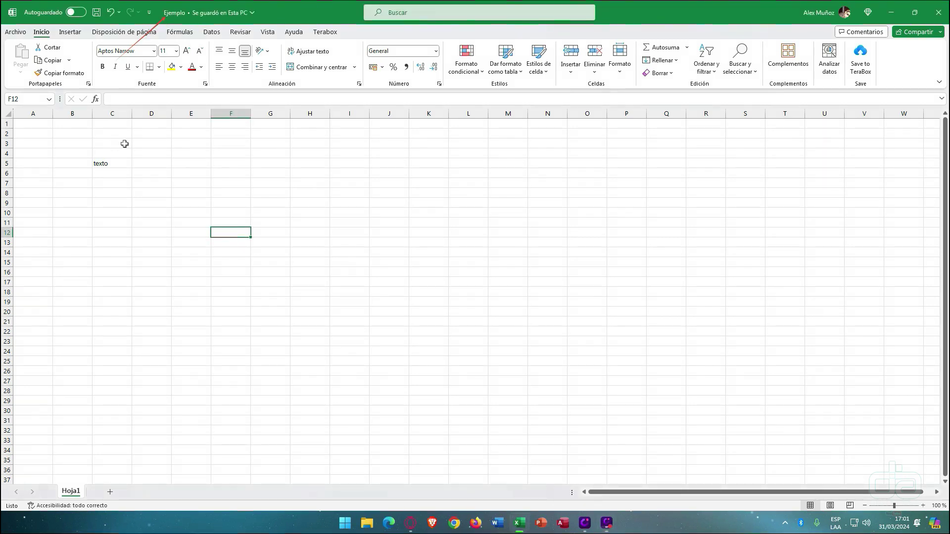
{"action": "left_click", "coordinate": [733, 11]}
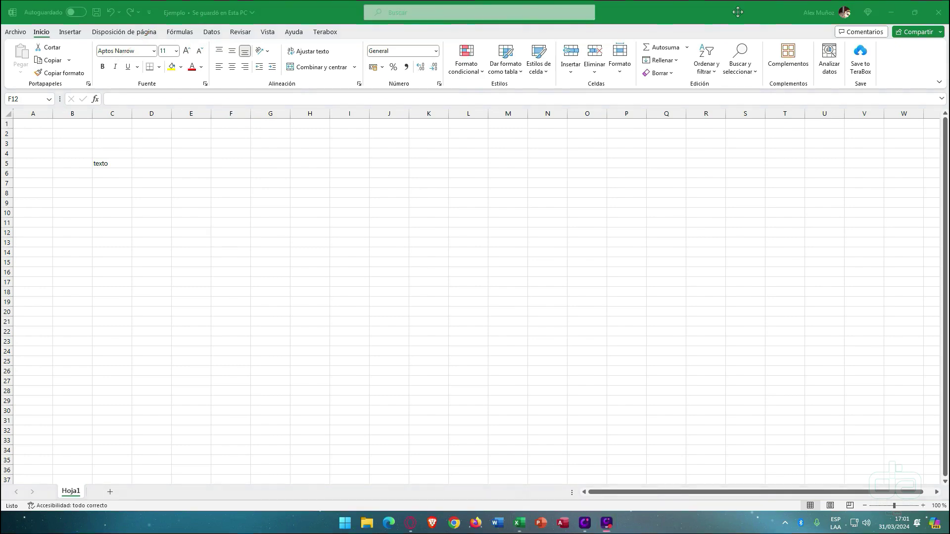
- Save Ejemplo with Archivo > Guardar, then select cells C8, C5 and D5
{"action": "left_click", "coordinate": [15, 35]}
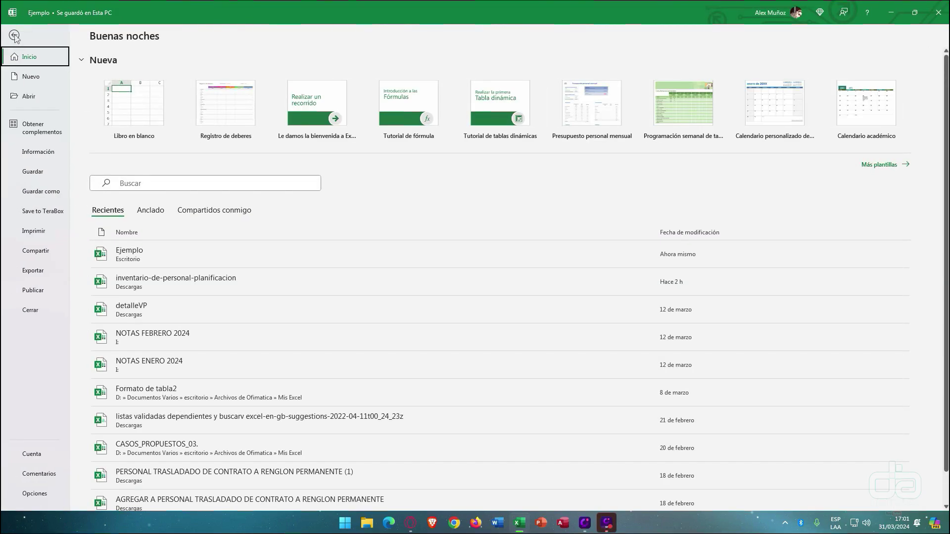
{"action": "left_click", "coordinate": [33, 171]}
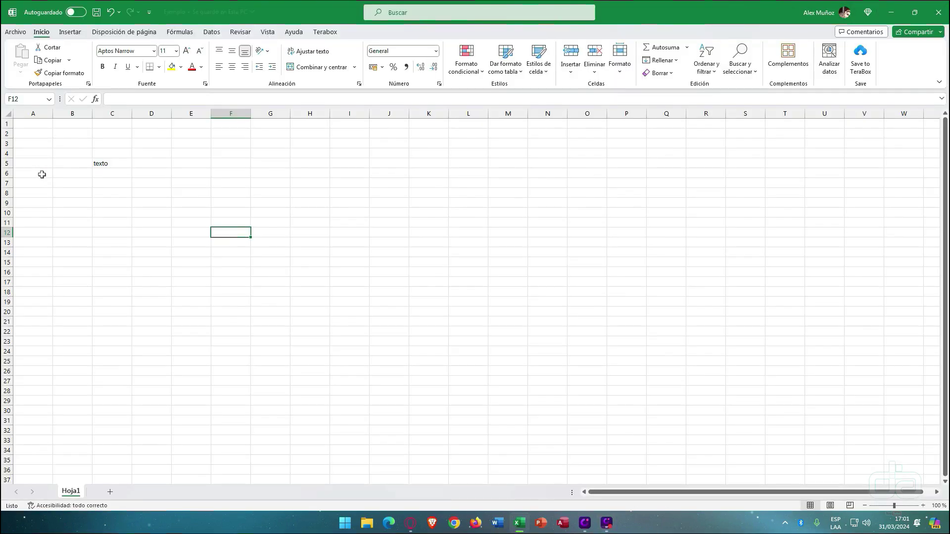
{"action": "left_click", "coordinate": [127, 191]}
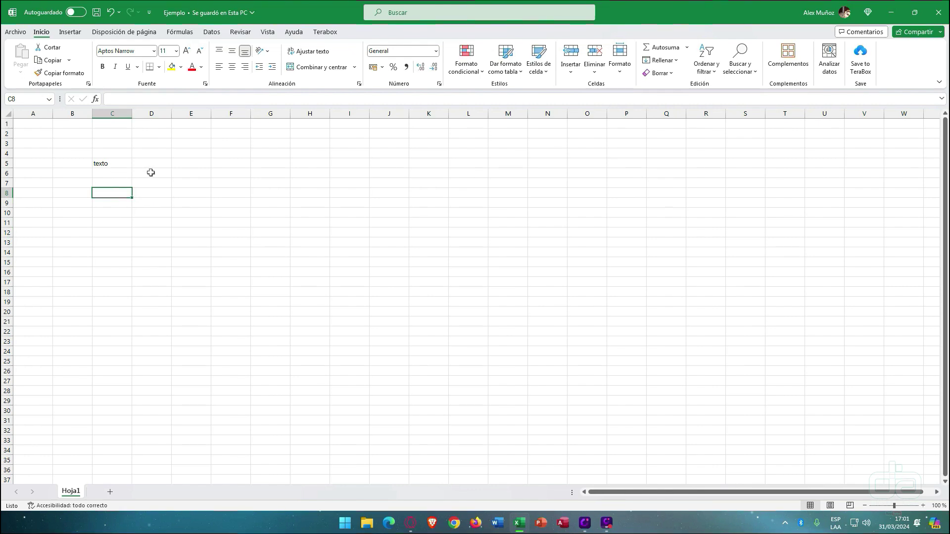
{"action": "left_click", "coordinate": [95, 163]}
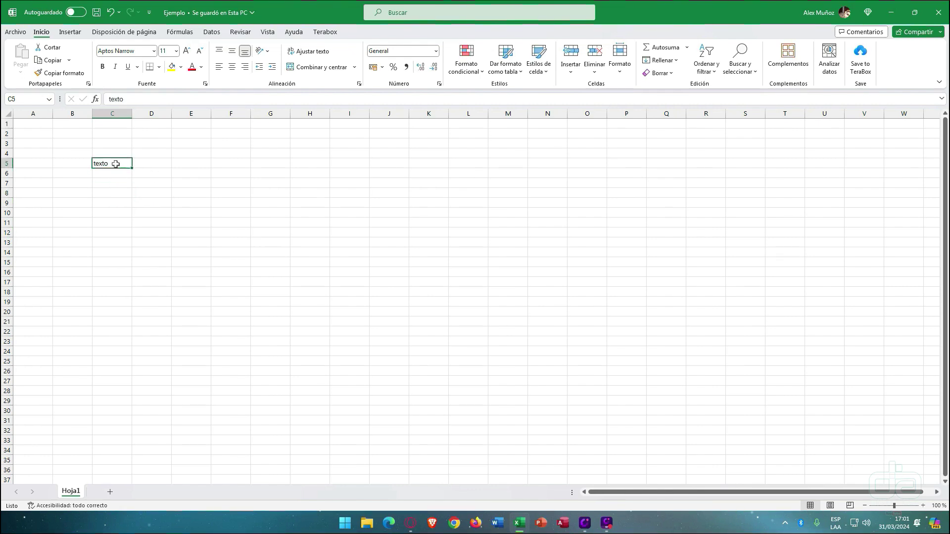
{"action": "left_click", "coordinate": [154, 161]}
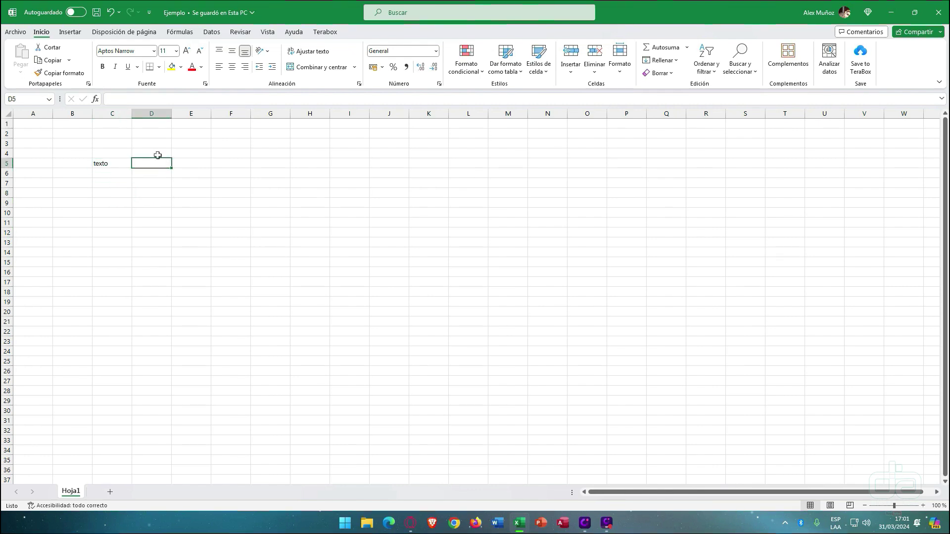
- Fill cell D5 with yellow
{"action": "left_click", "coordinate": [172, 69]}
{"action": "left_click", "coordinate": [190, 180]}
{"action": "double_click", "coordinate": [191, 181]}
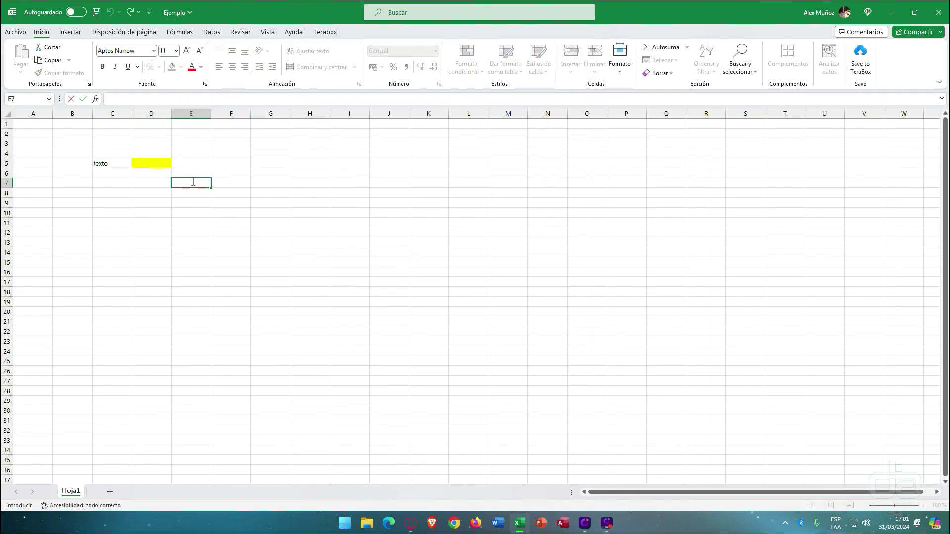
- Save the Ejemplo workbook again and reopen the Archivo page
{"action": "left_click", "coordinate": [15, 31]}
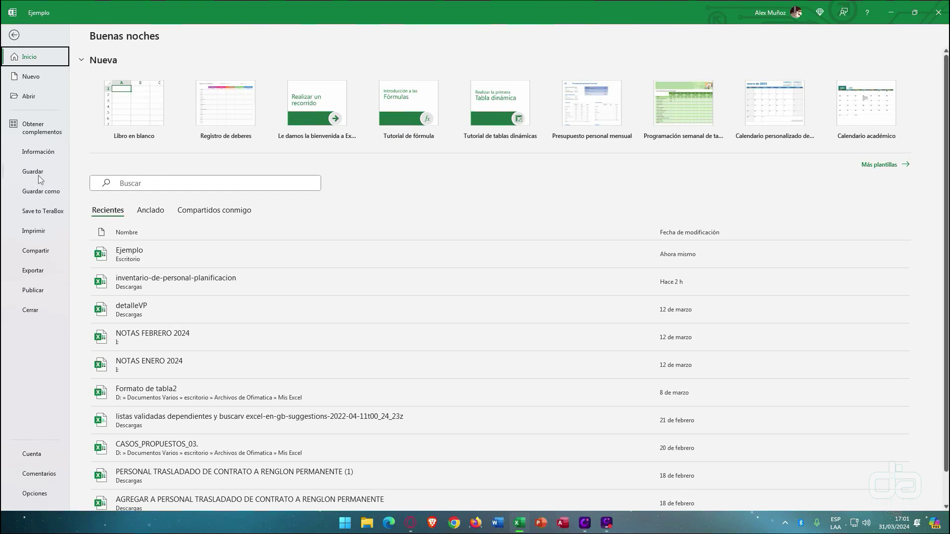
{"action": "left_click", "coordinate": [39, 175]}
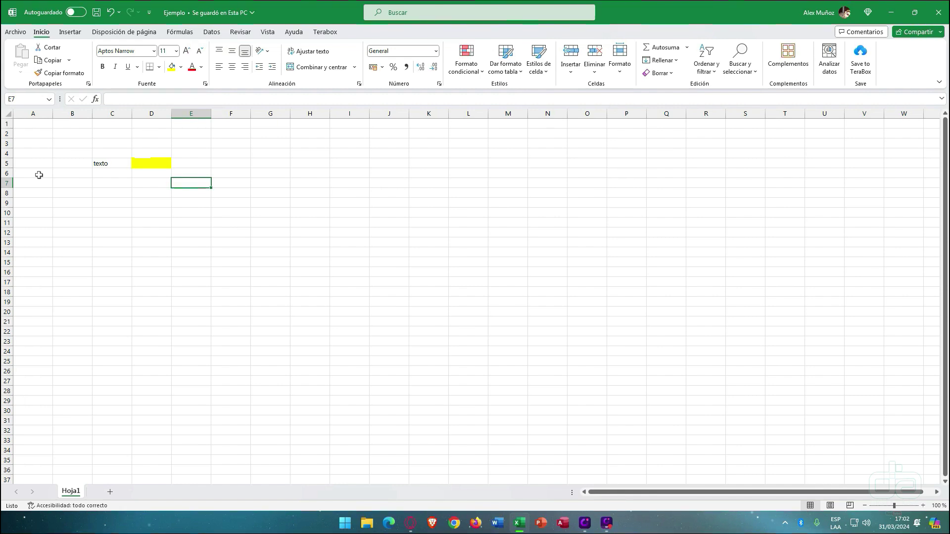
{"action": "left_click", "coordinate": [19, 33]}
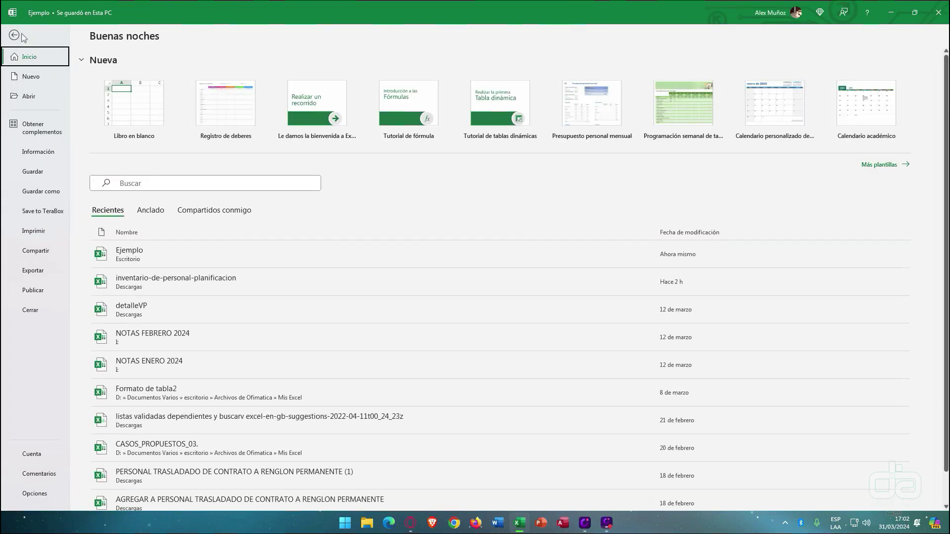
- Start a Save As to the Desktop with the file name Ejemplo
{"action": "left_click", "coordinate": [42, 193]}
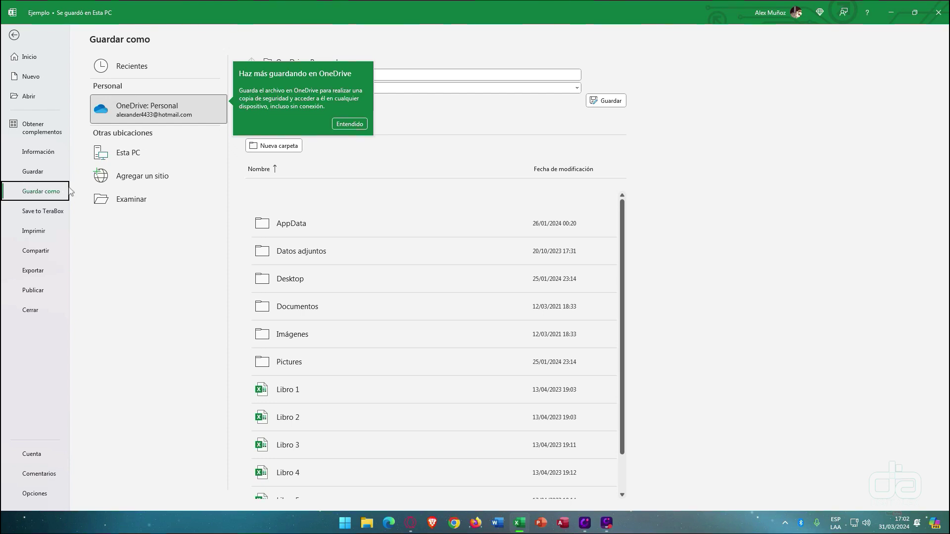
{"action": "left_click", "coordinate": [131, 200]}
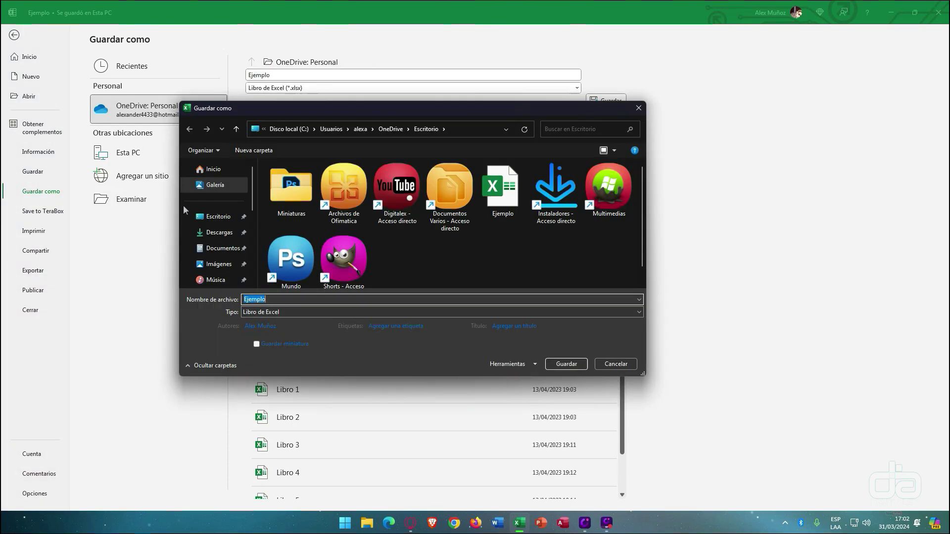
{"action": "left_click_drag", "start_coordinate": [272, 110], "coordinate": [286, 89]}
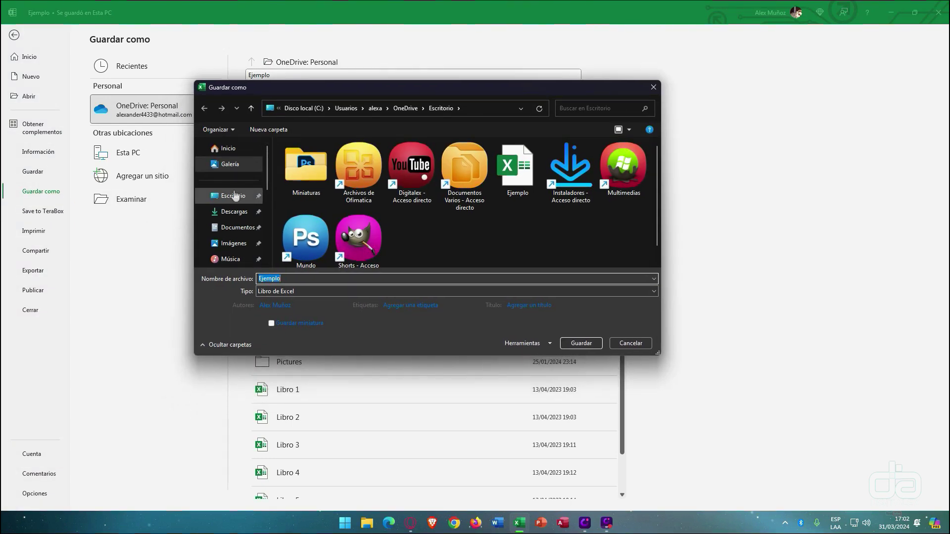
{"action": "left_click", "coordinate": [231, 195]}
{"action": "left_click", "coordinate": [291, 277]}
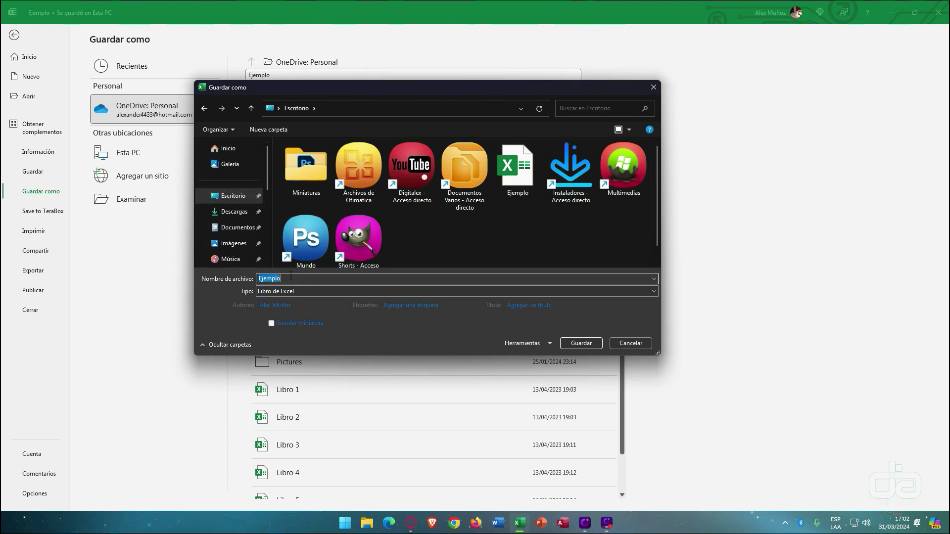
{"action": "left_click", "coordinate": [291, 278]}
{"action": "double_click", "coordinate": [295, 280]}
{"action": "left_click_drag", "start_coordinate": [256, 275], "coordinate": [278, 278]}
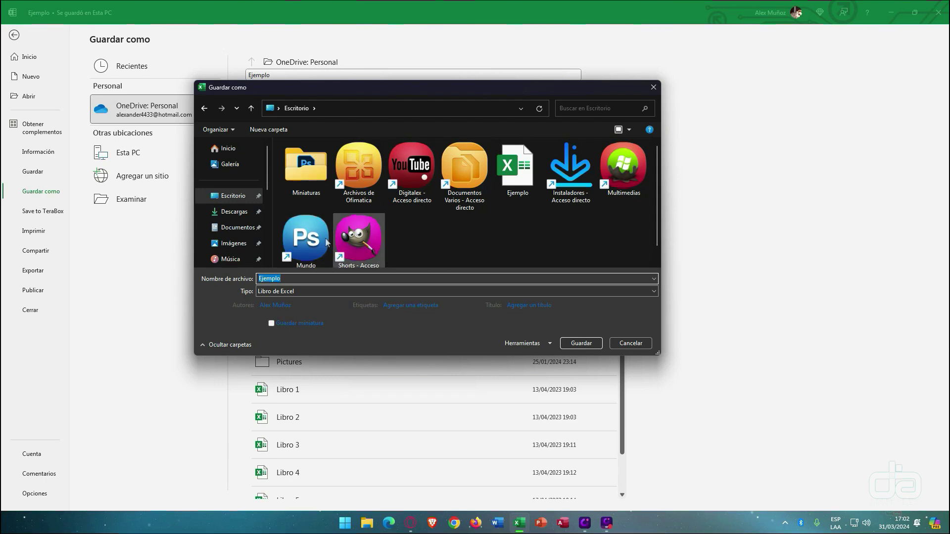
- Decline replacing the existing Ejemplo.xlsx, cancel the save, and return to the worksheet
{"action": "left_click", "coordinate": [573, 343]}
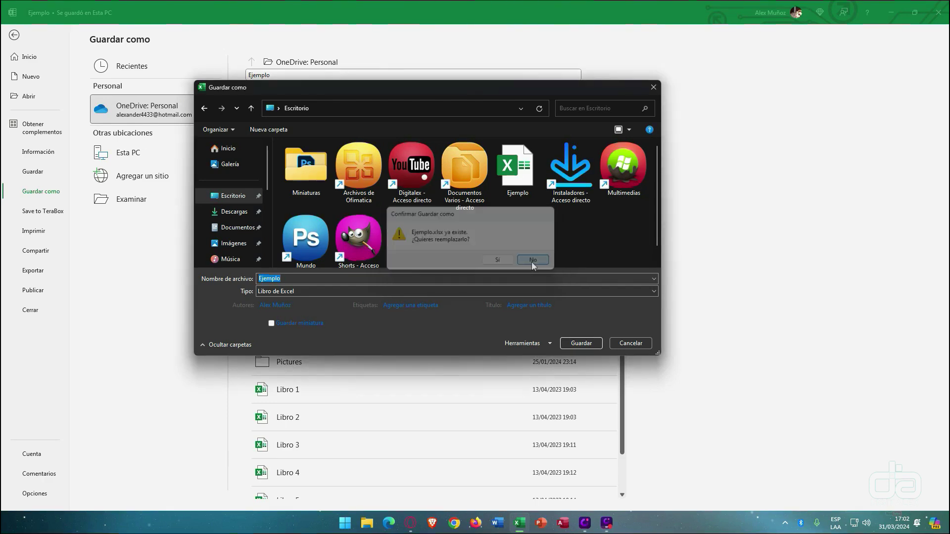
{"action": "left_click", "coordinate": [533, 262]}
{"action": "left_click", "coordinate": [630, 343]}
{"action": "left_click", "coordinate": [11, 35]}
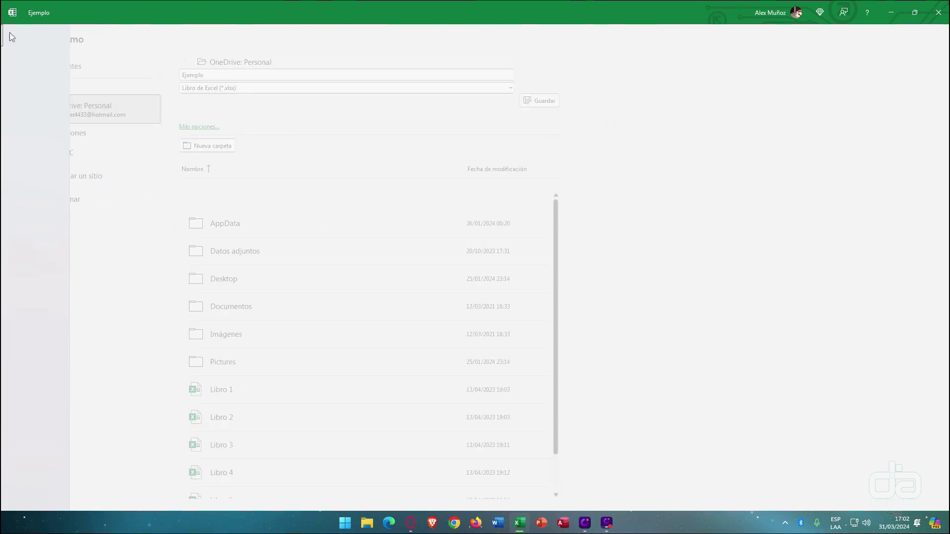
{"action": "left_click", "coordinate": [222, 189]}
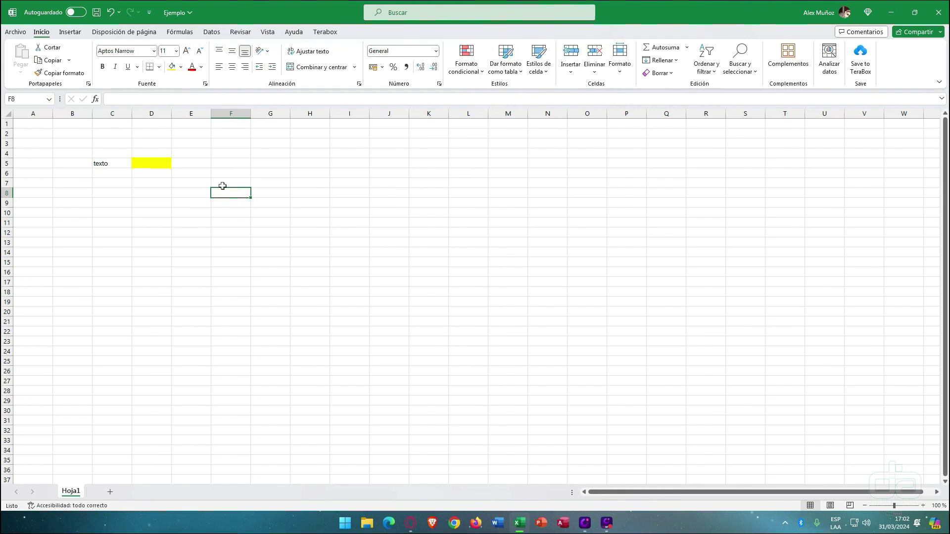
- In the Save options, change the AutoRecover interval from 10 minutes to 1 minute
{"action": "left_click", "coordinate": [15, 33]}
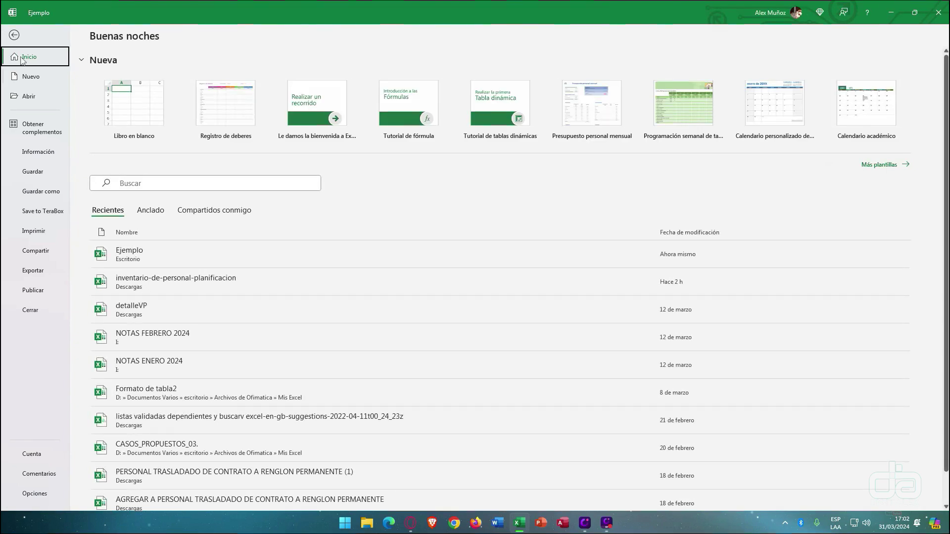
{"action": "left_click", "coordinate": [36, 494]}
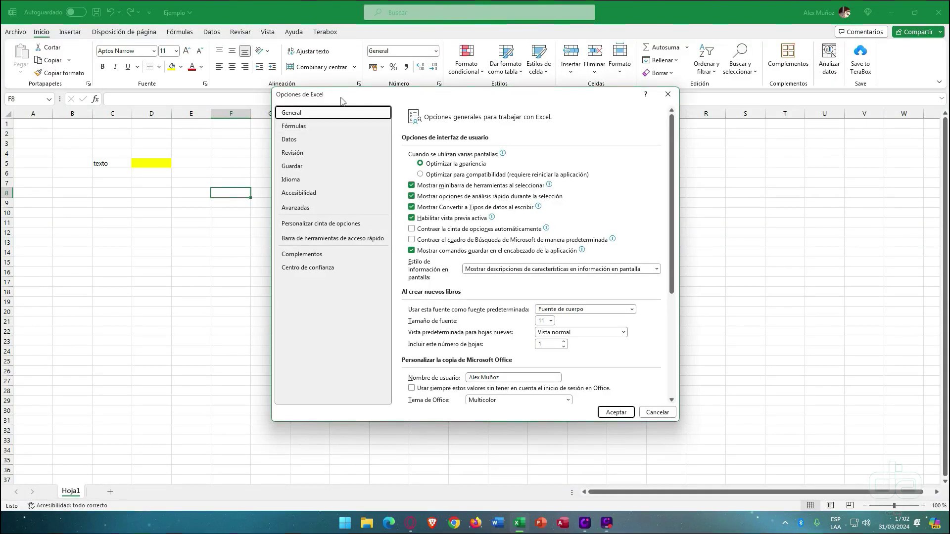
{"action": "left_click_drag", "start_coordinate": [350, 98], "coordinate": [320, 92]}
{"action": "left_click", "coordinate": [317, 160]}
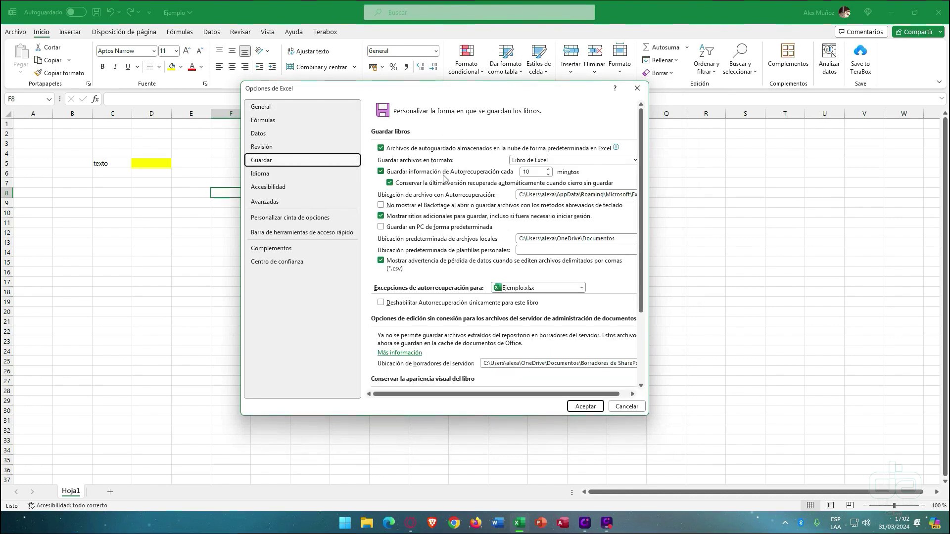
{"action": "left_click", "coordinate": [542, 171]}
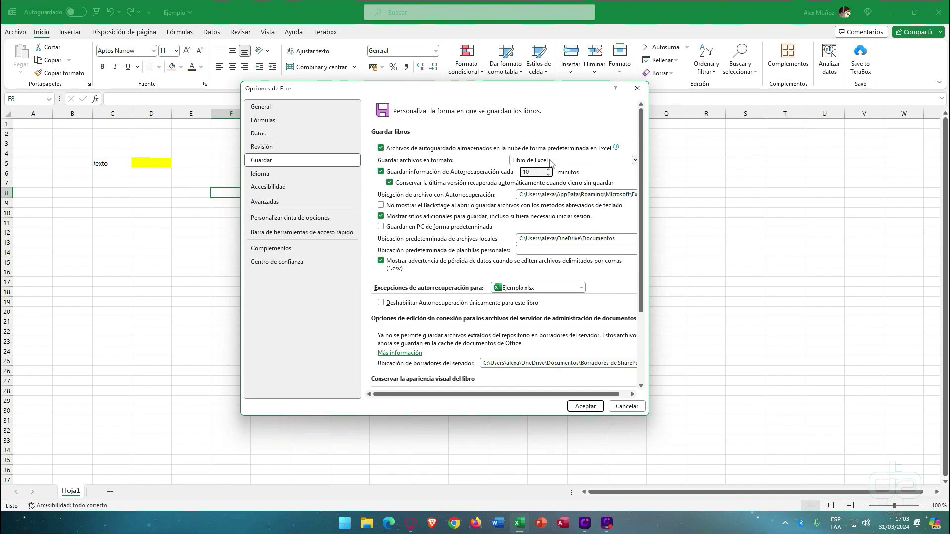
{"action": "key", "text": "BackSpace"}
{"action": "left_click", "coordinate": [586, 406]}
{"action": "left_click", "coordinate": [259, 202]}
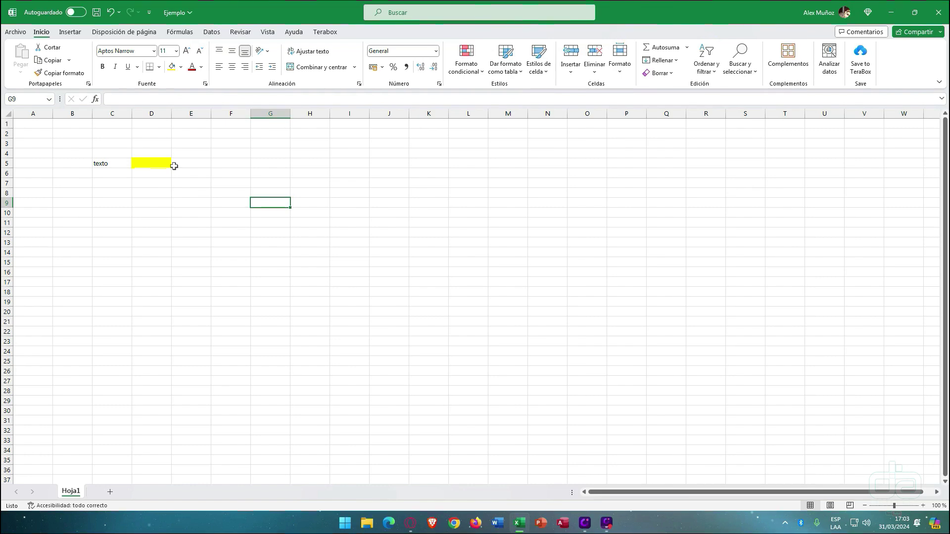
- Copy the AutoRecover file location path from the Save options and launch File Explorer
{"action": "left_click", "coordinate": [12, 34]}
{"action": "left_click", "coordinate": [30, 493]}
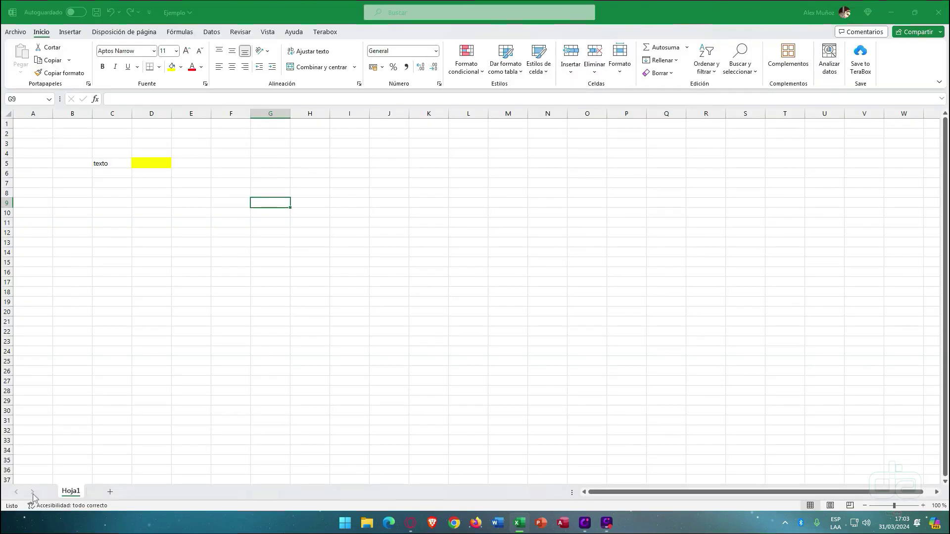
{"action": "left_click", "coordinate": [293, 166]}
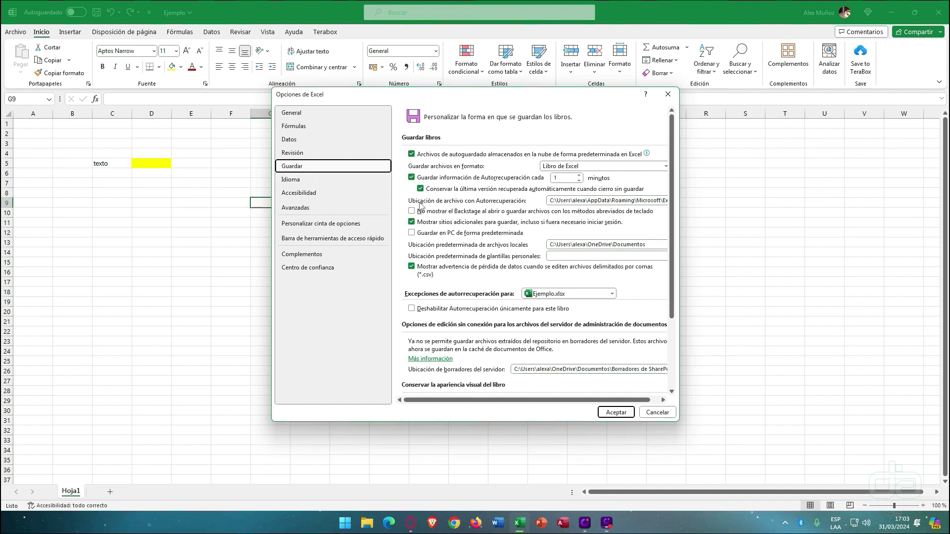
{"action": "left_click", "coordinate": [576, 200]}
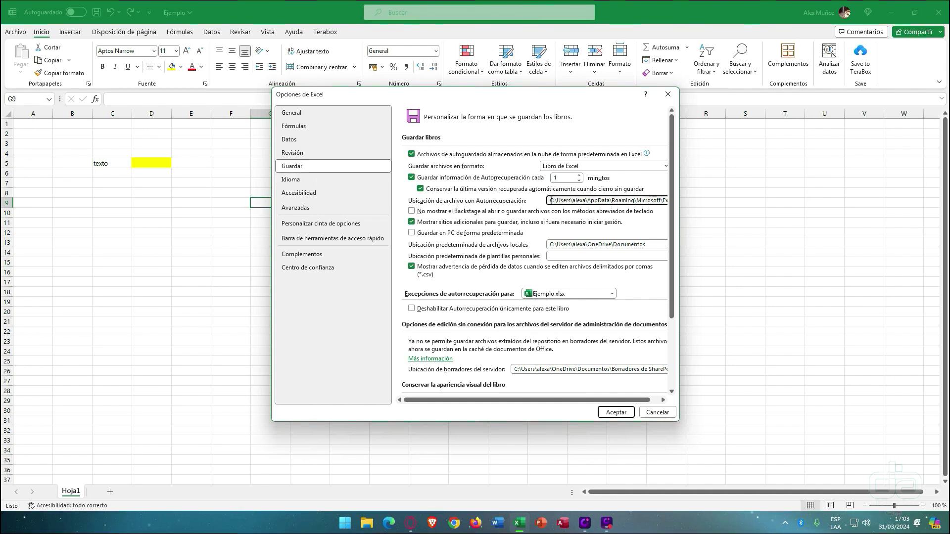
{"action": "left_click_drag", "start_coordinate": [550, 200], "coordinate": [685, 201]}
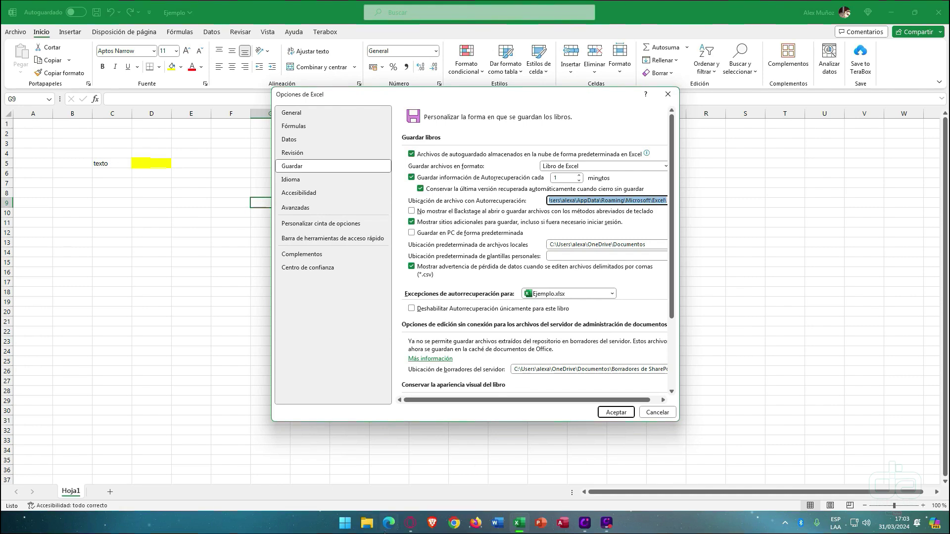
{"action": "left_click", "coordinate": [368, 523]}
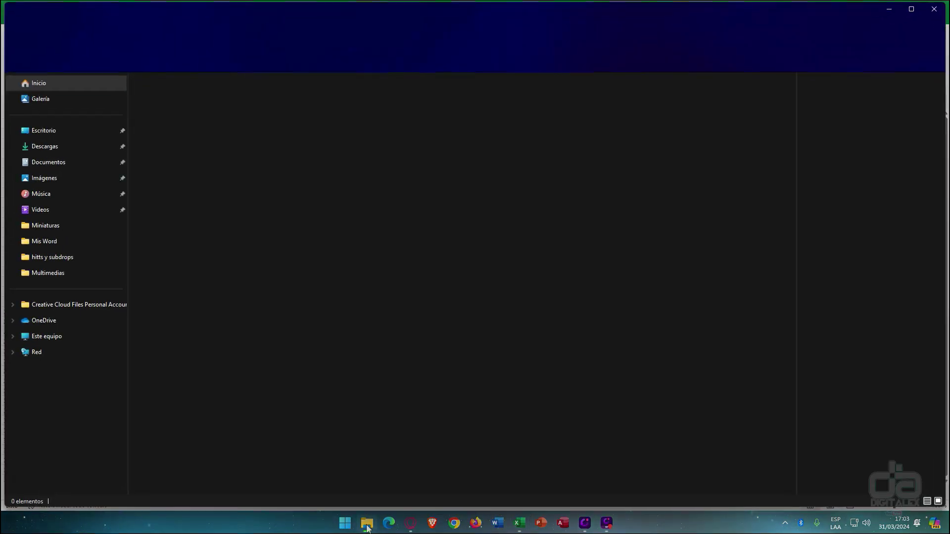
- Paste the copied AutoRecover path into Explorer's address bar to open that folder
{"action": "left_click", "coordinate": [210, 35]}
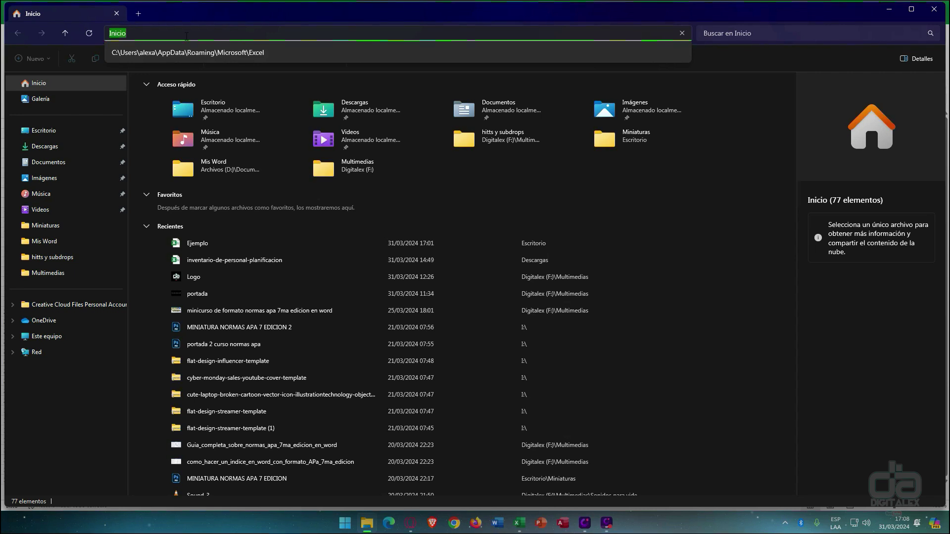
{"action": "key", "text": "ctrl+v"}
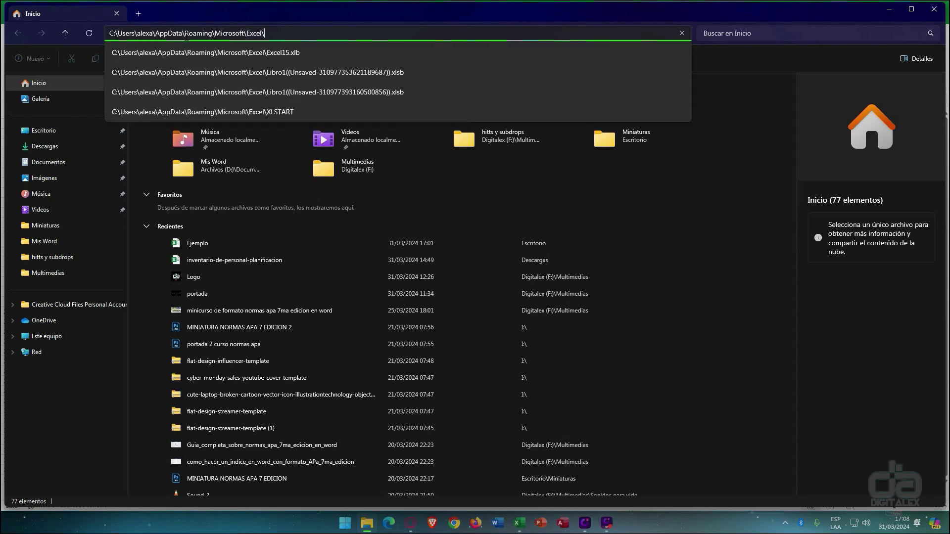
{"action": "key", "text": "Return"}
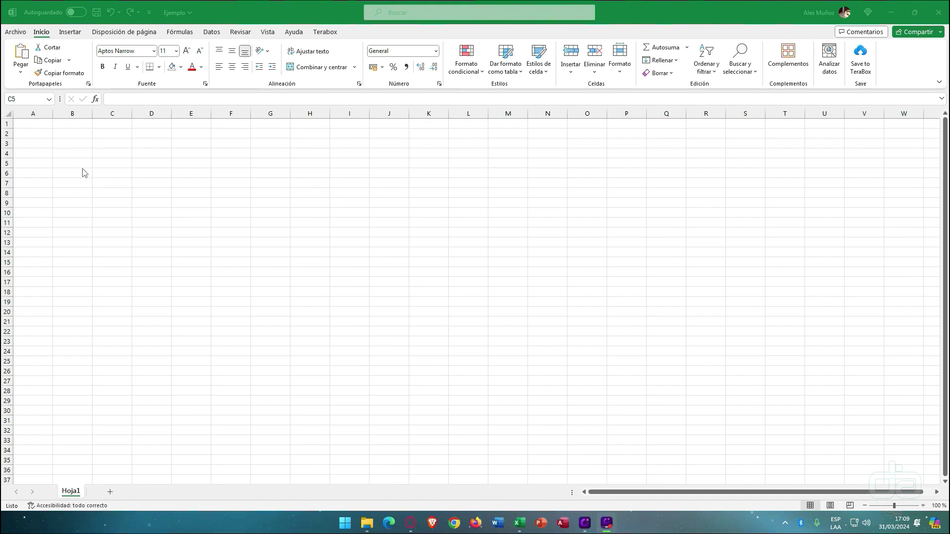
- Move to cell B3 and enter 'Texto demasiado largo'
{"action": "left_click", "coordinate": [95, 166]}
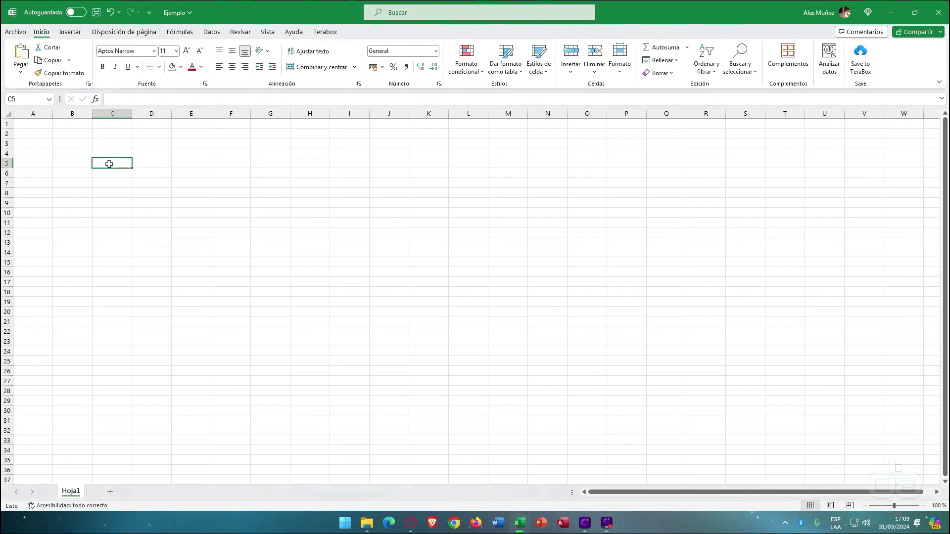
{"action": "key", "text": "Left"}
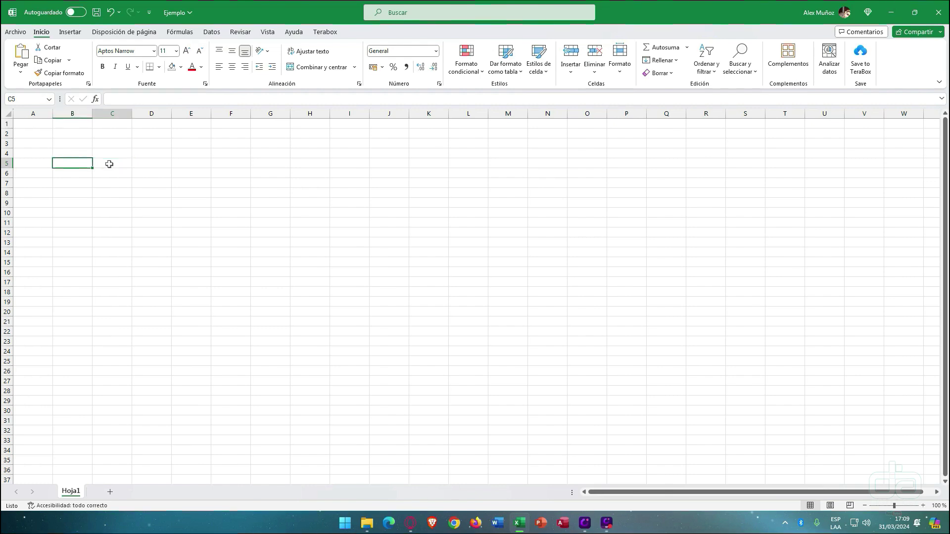
{"action": "key", "text": "Down"}
{"action": "key", "text": "Right"}
{"action": "key", "text": "Right"}
{"action": "key", "text": "Right"}
{"action": "key", "text": "Up"}
{"action": "key", "text": "Left"}
{"action": "key", "text": "Left"}
{"action": "key", "text": "Left"}
{"action": "key", "text": "Up"}
{"action": "key", "text": "Up"}
{"action": "key", "text": "Up"}
{"action": "key", "text": "Down"}
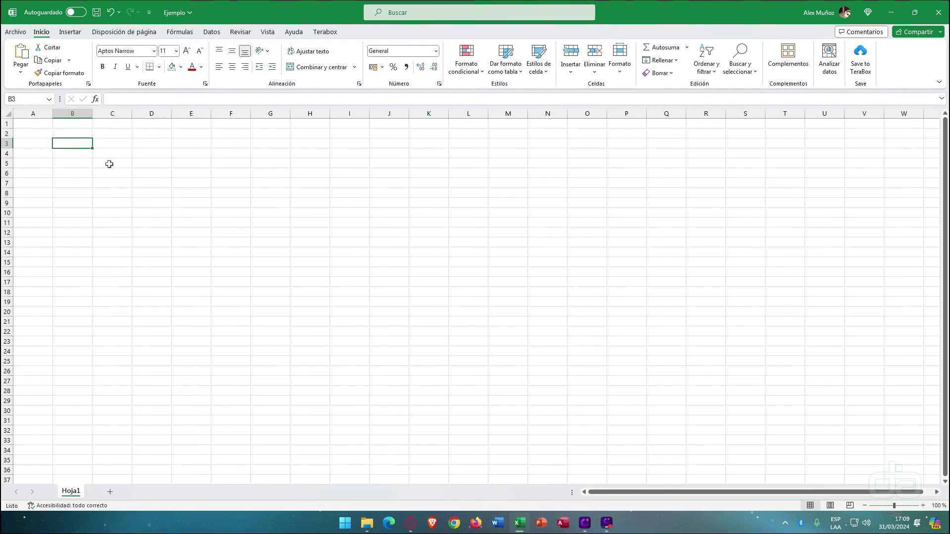
{"action": "key", "text": "Right"}
{"action": "key", "text": "Down"}
{"action": "key", "text": "Left"}
{"action": "key", "text": "Right"}
{"action": "key", "text": "Left"}
{"action": "key", "text": "Up"}
{"action": "key", "text": "Left"}
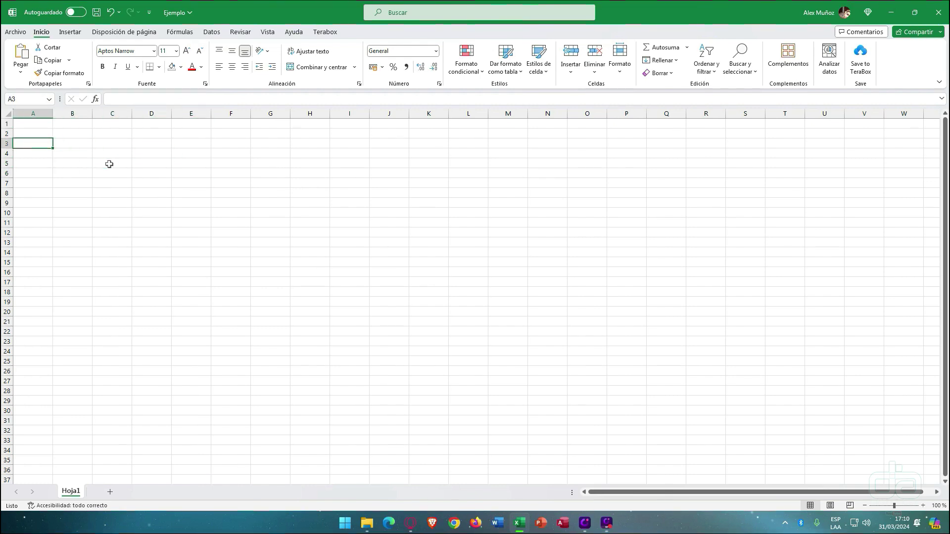
{"action": "key", "text": "Right"}
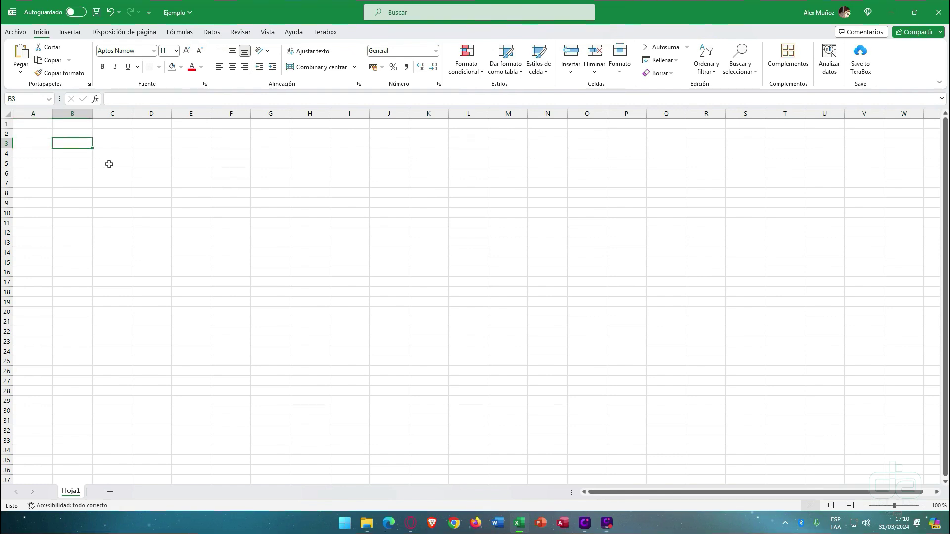
{"action": "type", "text": "Te"}
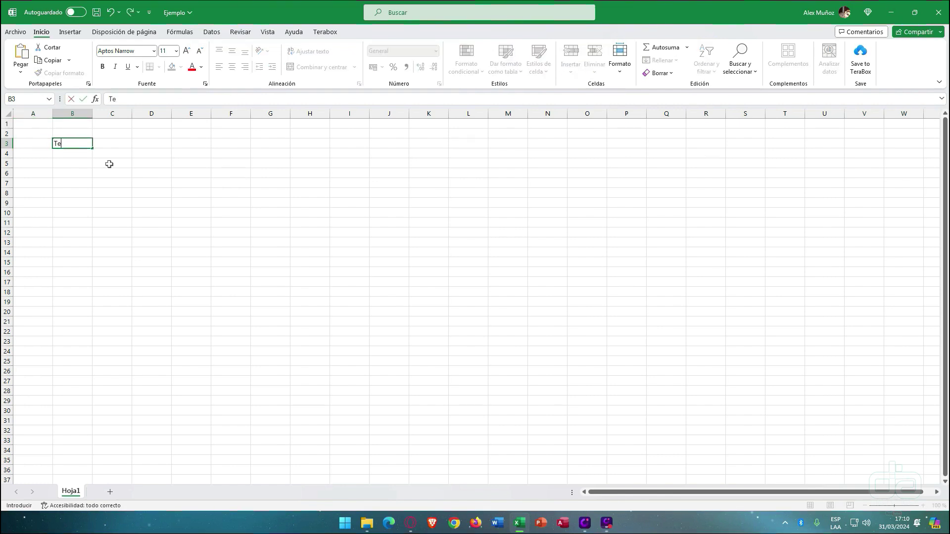
{"action": "type", "text": "xto demasiado largo"}
{"action": "key", "text": "Return"}
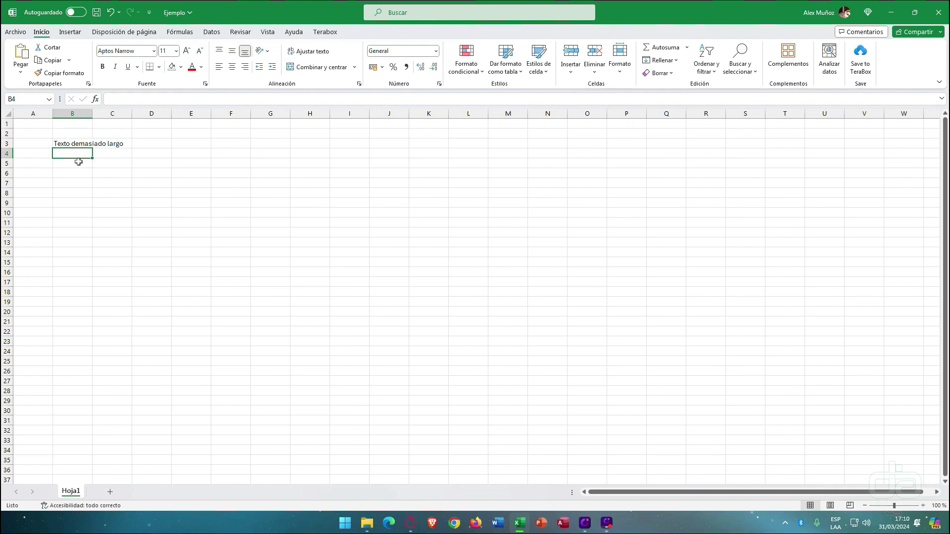
- Manually widen column B and heighten row 3, then undo both changes
{"action": "left_click", "coordinate": [76, 143]}
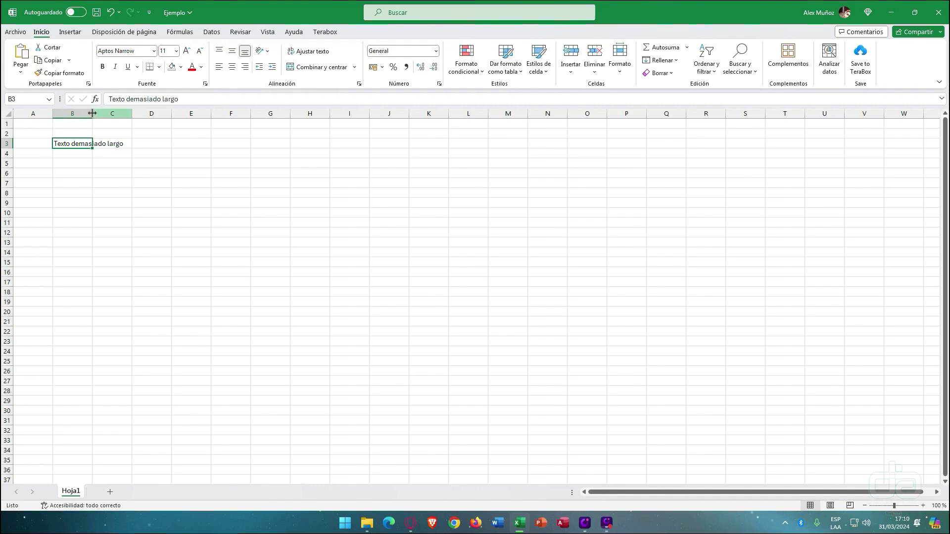
{"action": "left_click_drag", "start_coordinate": [93, 112], "coordinate": [179, 117]}
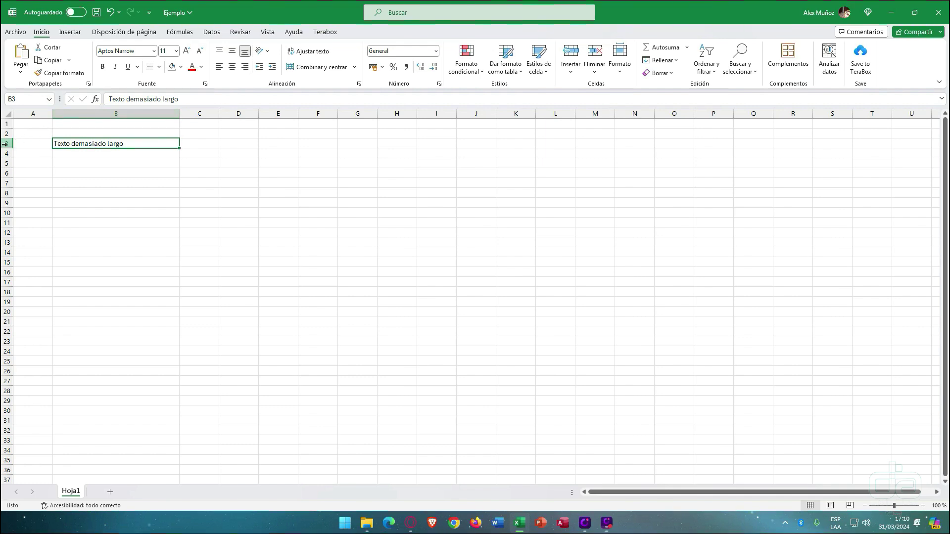
{"action": "left_click_drag", "start_coordinate": [7, 147], "coordinate": [7, 171]}
{"action": "left_click", "coordinate": [86, 194]}
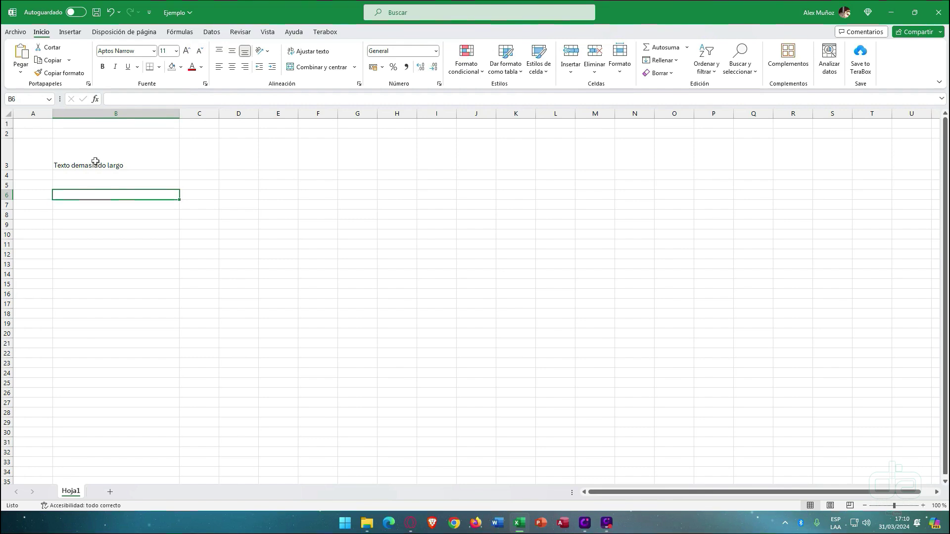
{"action": "key", "text": "ctrl+z"}
{"action": "key", "text": "ctrl+z"}
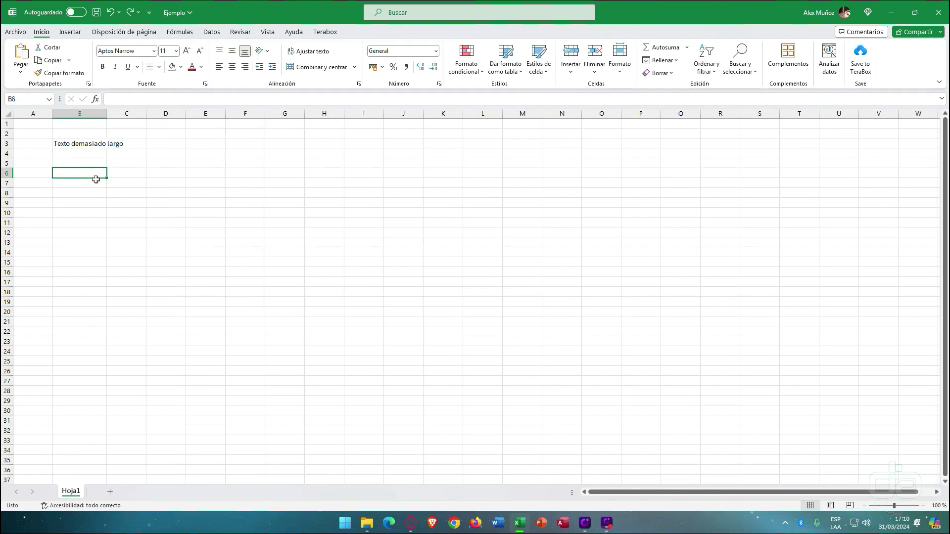
- AutoFit column B to the long text and return row 3 to its normal height
{"action": "left_click", "coordinate": [91, 163]}
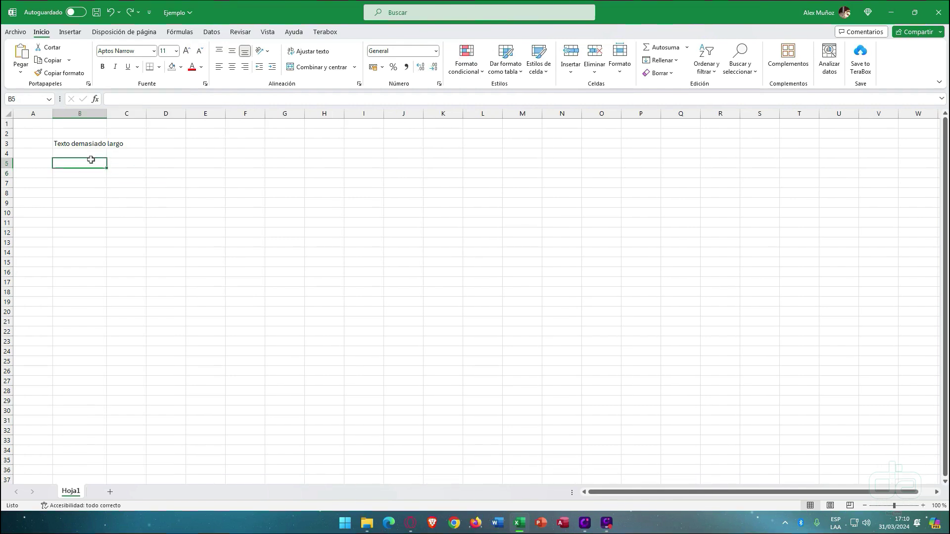
{"action": "left_click", "coordinate": [85, 111]}
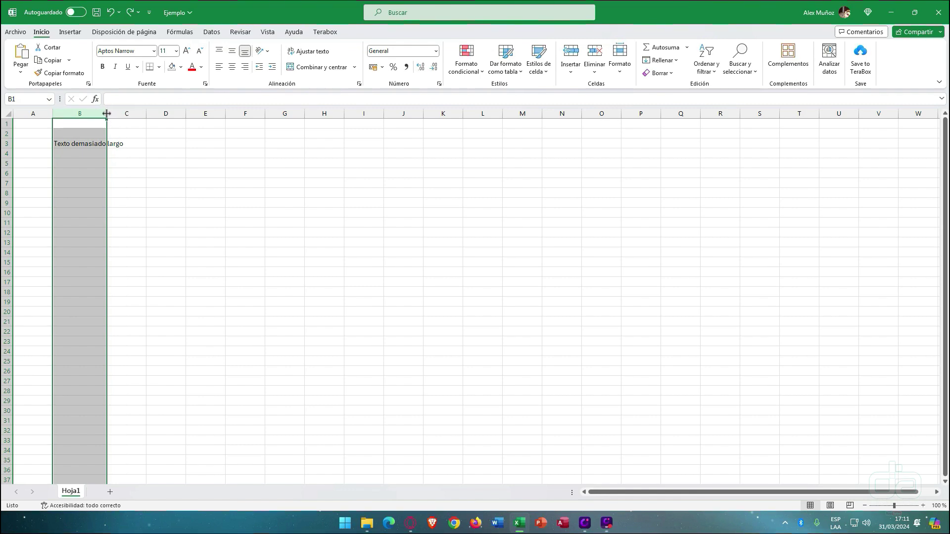
{"action": "double_click", "coordinate": [106, 113]}
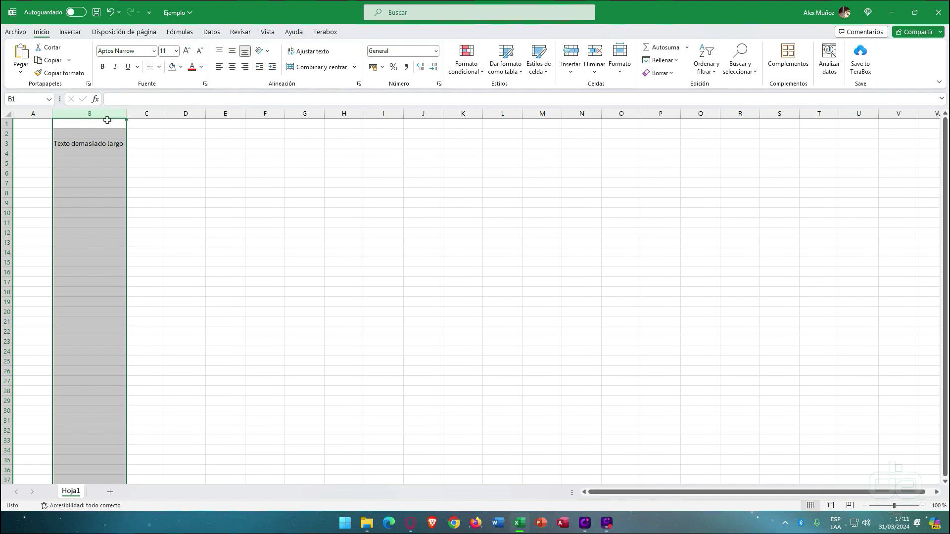
{"action": "left_click", "coordinate": [101, 143]}
{"action": "left_click_drag", "start_coordinate": [126, 114], "coordinate": [76, 113]}
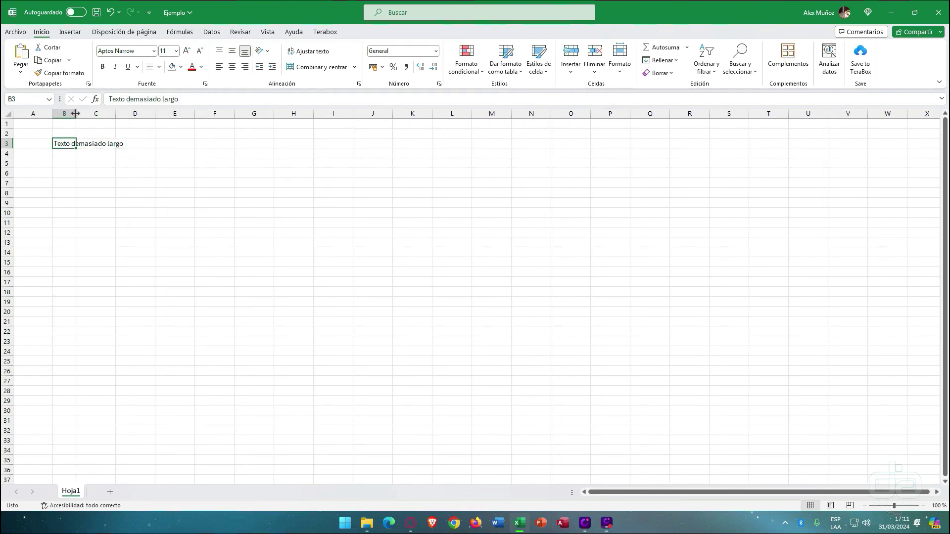
{"action": "double_click", "coordinate": [75, 113]}
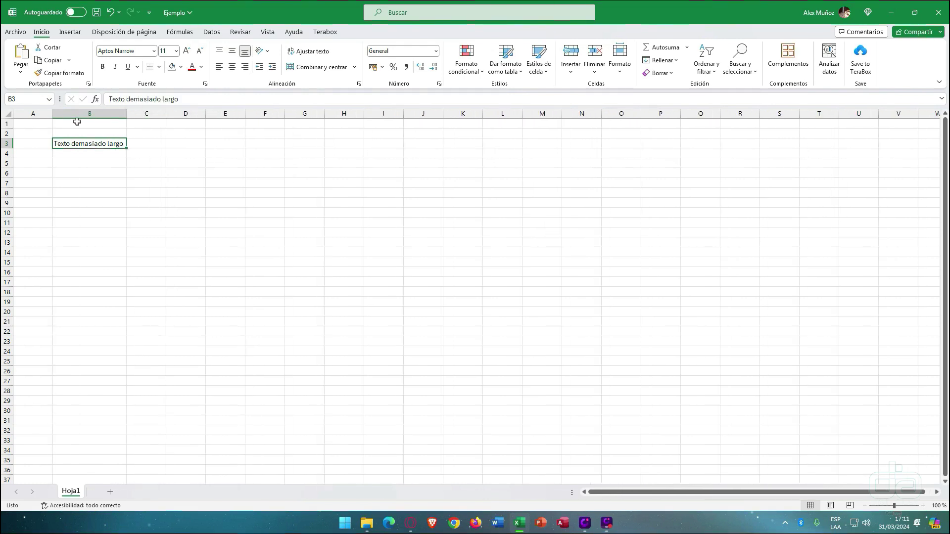
{"action": "left_click_drag", "start_coordinate": [6, 149], "coordinate": [6, 188]}
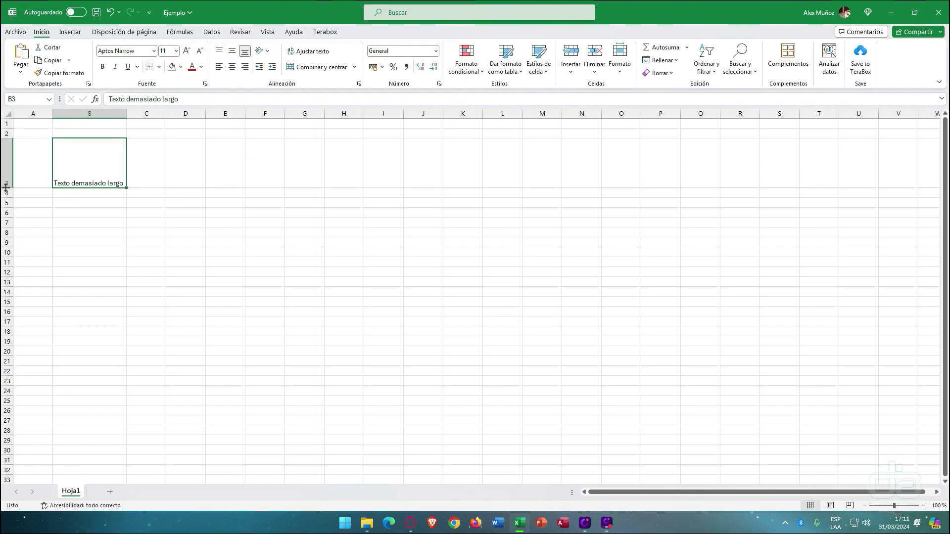
{"action": "double_click", "coordinate": [6, 188]}
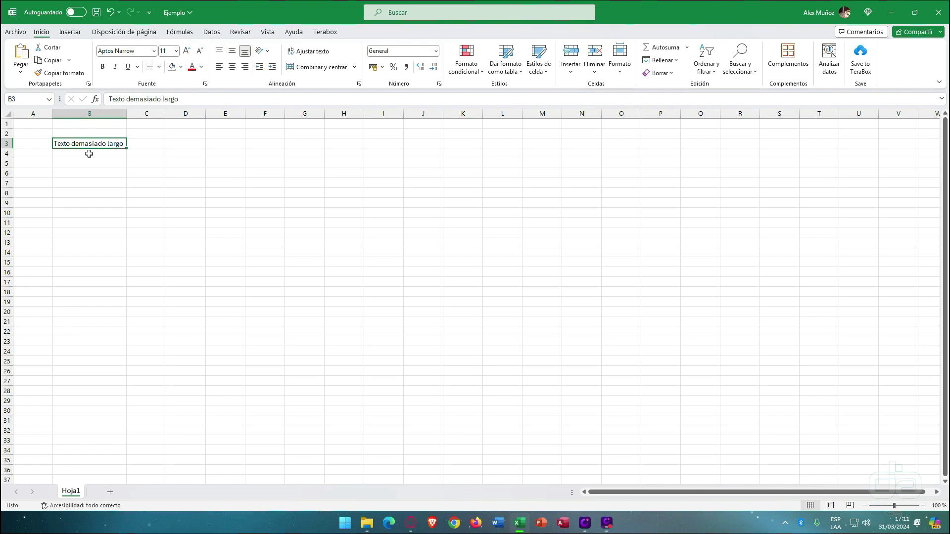
- Apply Ajustar texto to B3, narrow column B and deepen row 3 so it wraps onto two lines
{"action": "left_click", "coordinate": [828, 151]}
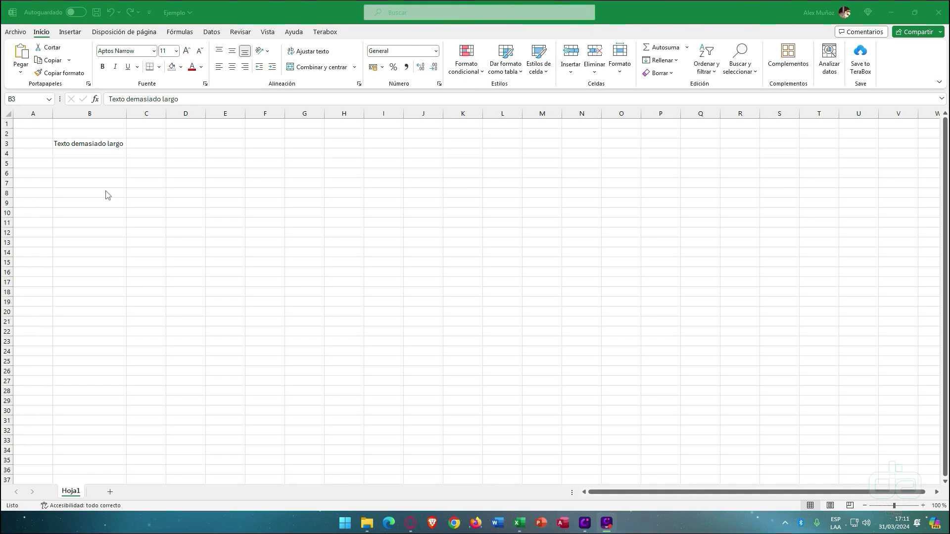
{"action": "left_click", "coordinate": [101, 145]}
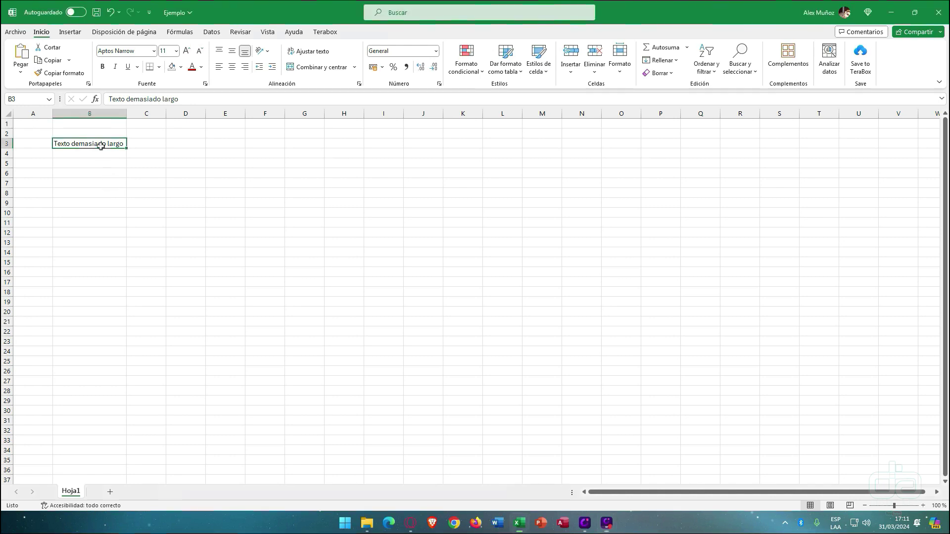
{"action": "left_click", "coordinate": [98, 154]}
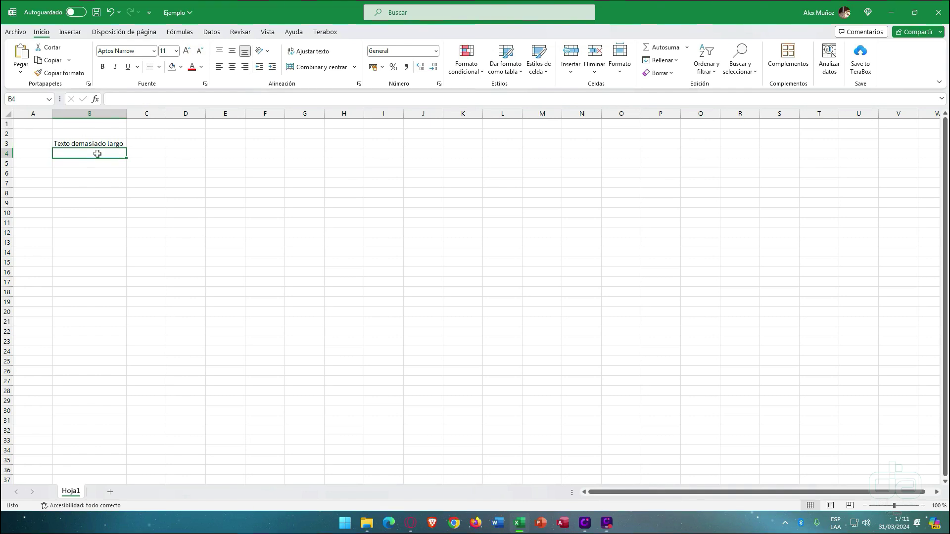
{"action": "left_click", "coordinate": [97, 144]}
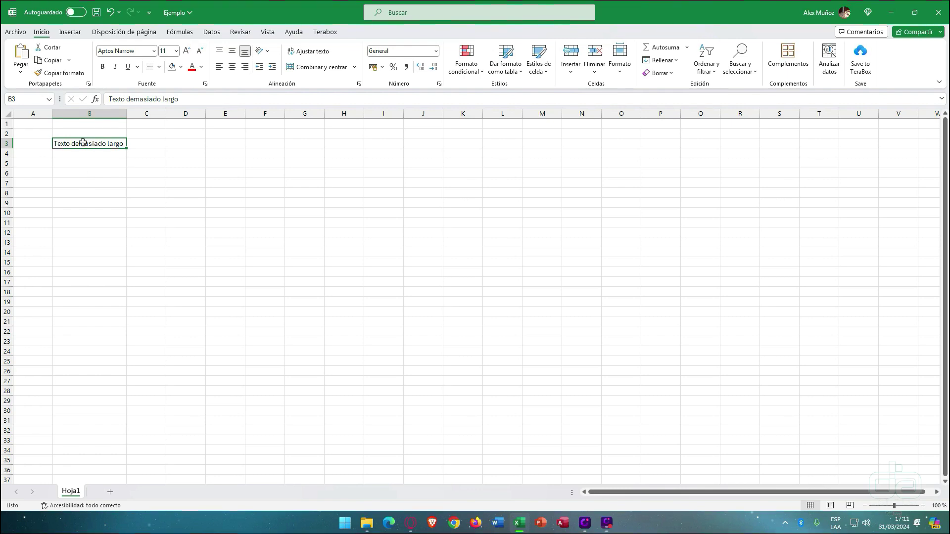
{"action": "left_click", "coordinate": [307, 55]}
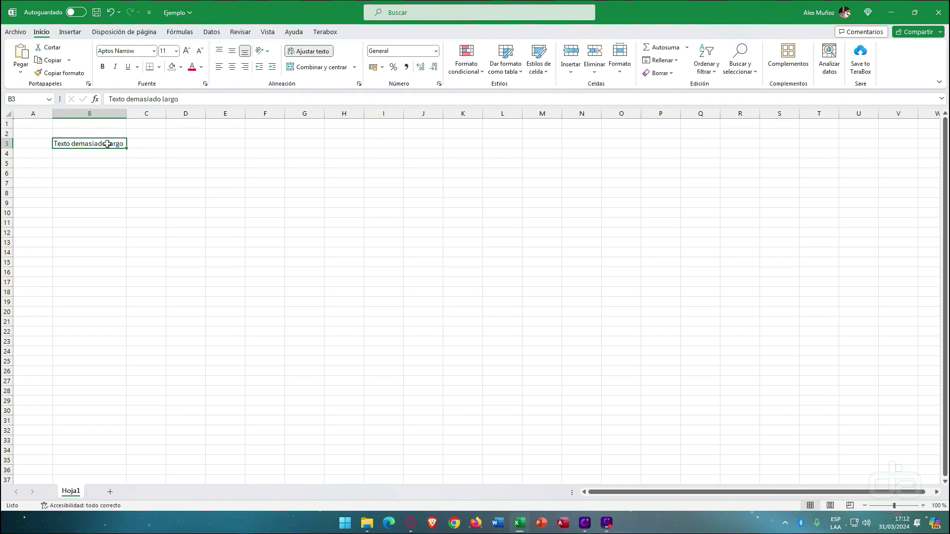
{"action": "left_click_drag", "start_coordinate": [129, 114], "coordinate": [110, 113]}
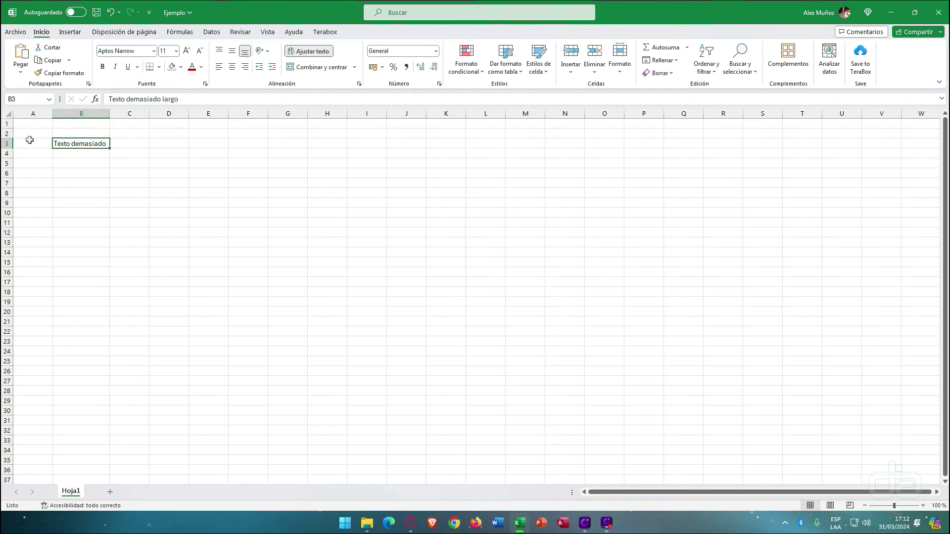
{"action": "left_click_drag", "start_coordinate": [7, 149], "coordinate": [8, 162]}
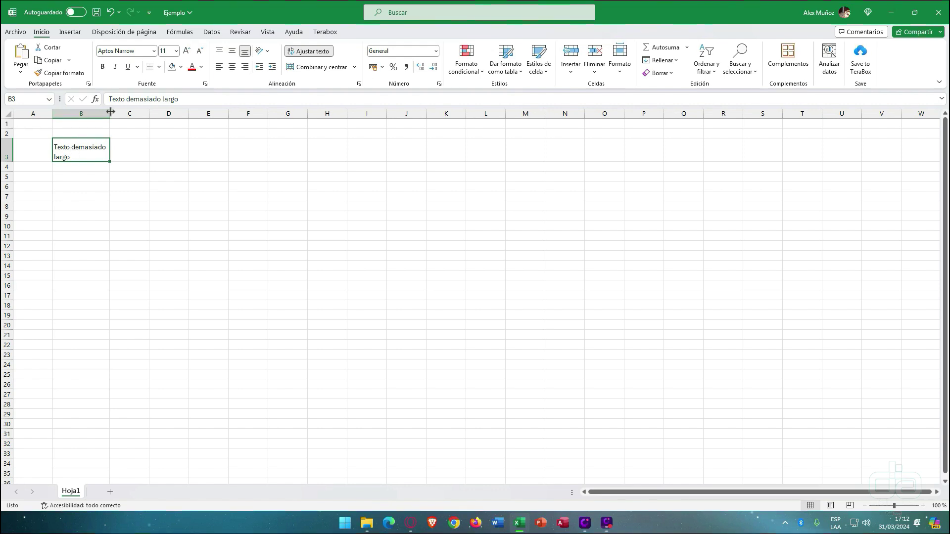
- Enter 'Texto', 'demasiado', 'largo' in D3 as three lines using Alt+Enter breaks
{"action": "left_click", "coordinate": [165, 151]}
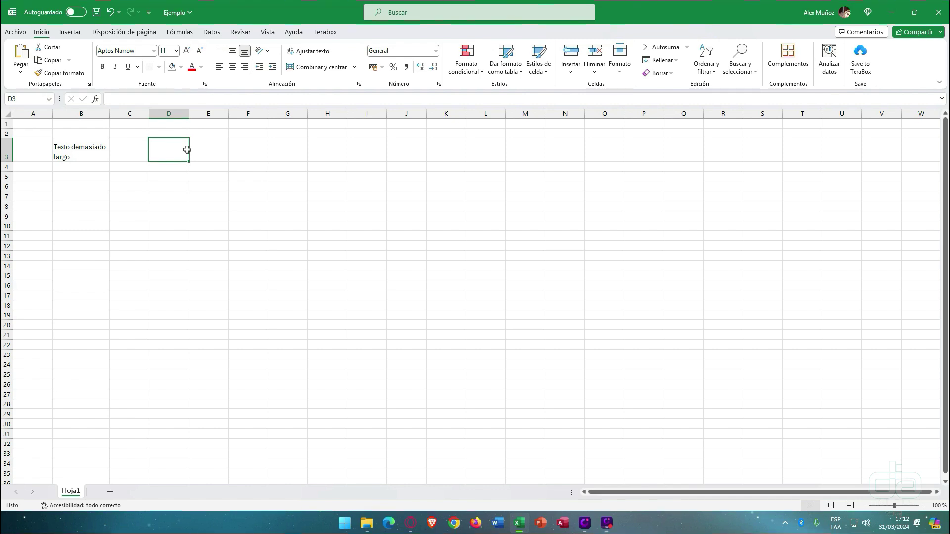
{"action": "type", "text": "Tex"}
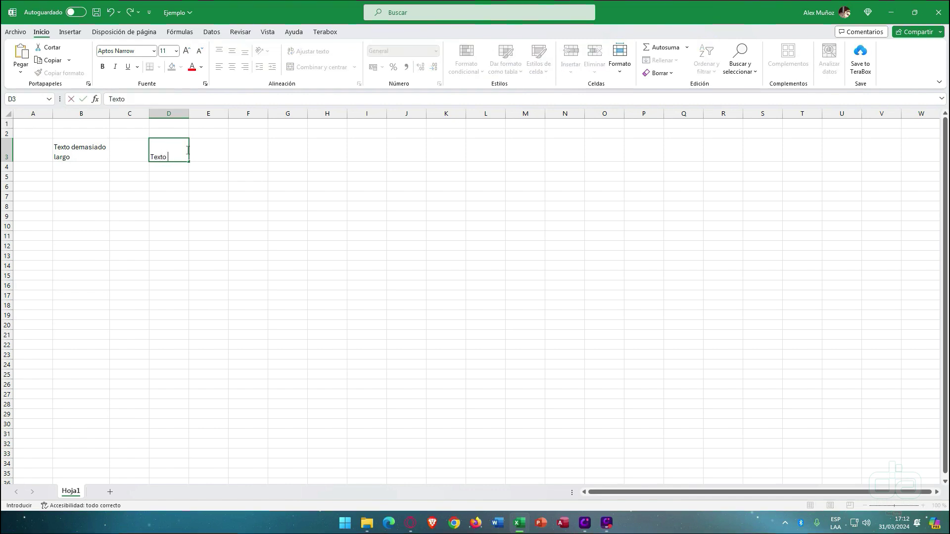
{"action": "type", "text": "to"}
{"action": "key", "text": "alt+Return"}
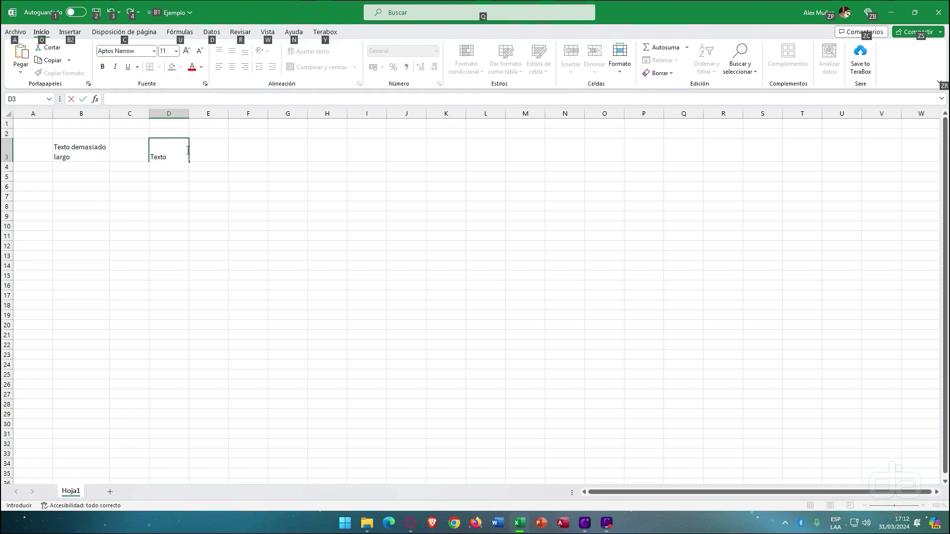
{"action": "type", "text": "demasiado"}
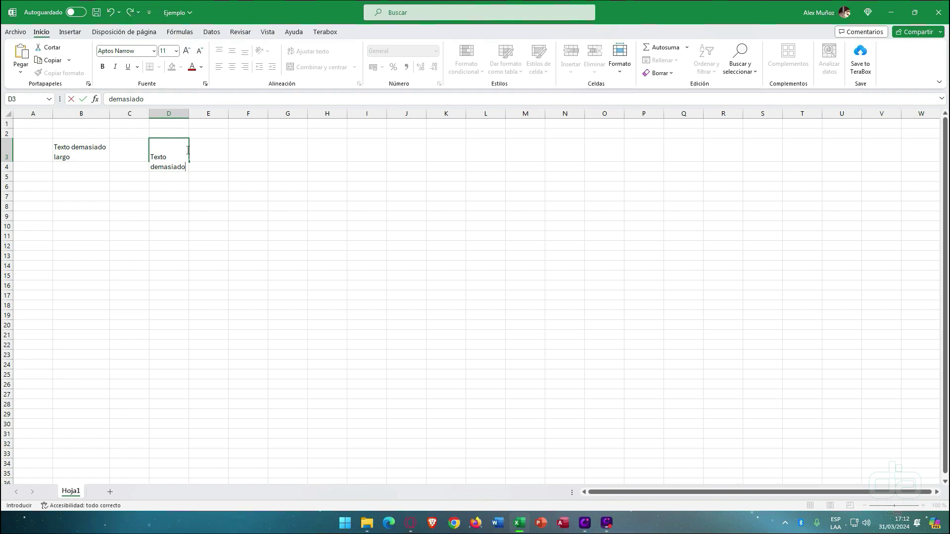
{"action": "key", "text": "alt+Return"}
{"action": "type", "text": "largo"}
{"action": "key", "text": "Return"}
- Make row 3 tall enough to show all three lines of D3, comparing with B3
{"action": "left_click", "coordinate": [187, 149]}
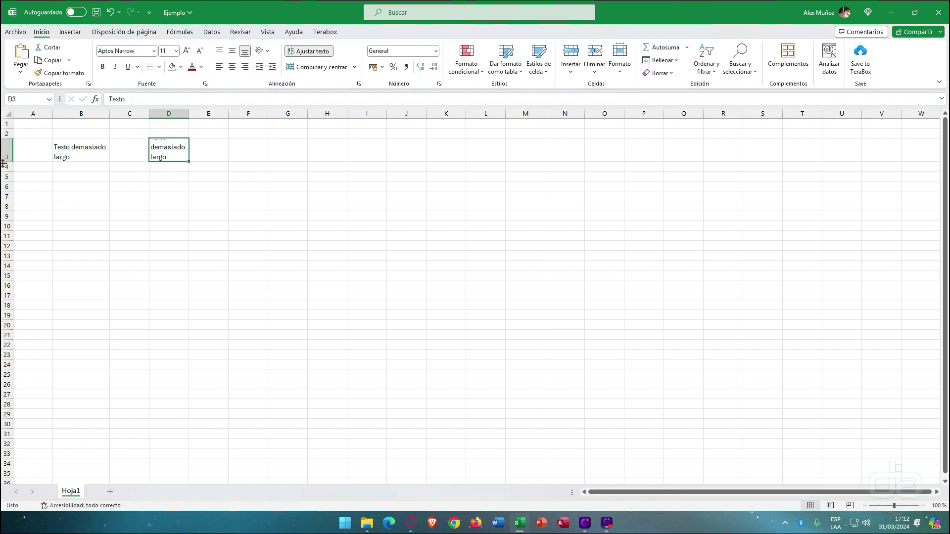
{"action": "left_click_drag", "start_coordinate": [8, 162], "coordinate": [8, 169]}
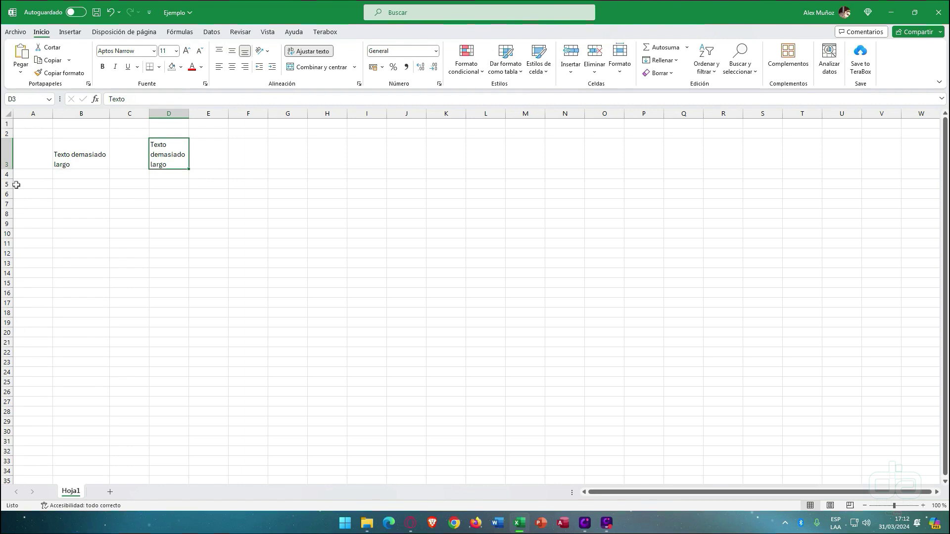
{"action": "left_click", "coordinate": [82, 148]}
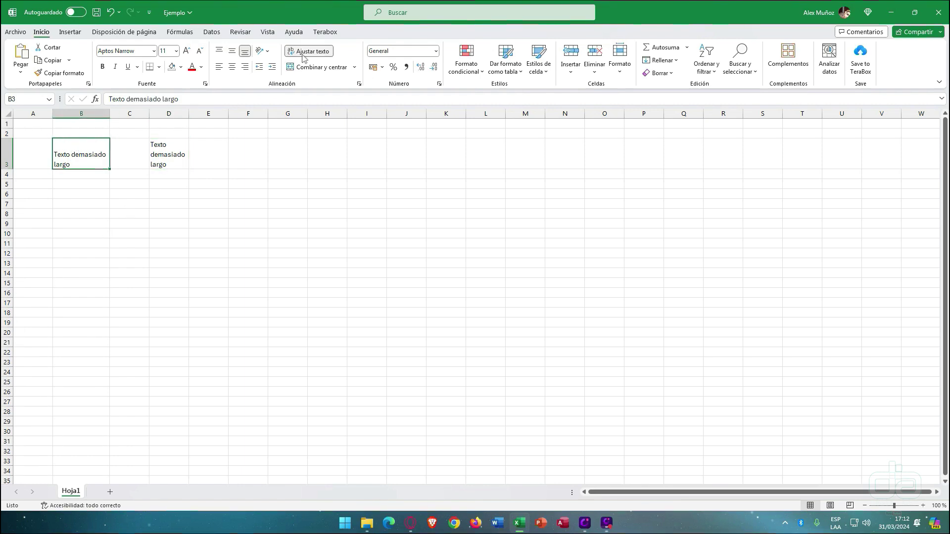
{"action": "left_click", "coordinate": [164, 154]}
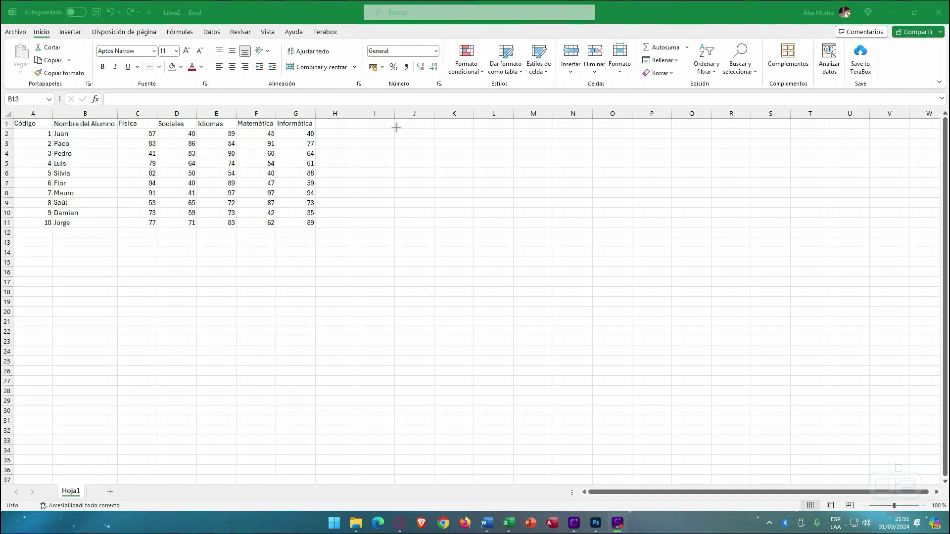
{"action": "mouse_move", "coordinate": [155, 217]}
{"action": "left_mouse_down"}
{"action": "mouse_move", "coordinate": [171, 141]}
{"action": "mouse_move", "coordinate": [155, 126]}
{"action": "left_mouse_up"}
{"action": "left_click_drag", "start_coordinate": [121, 163], "coordinate": [20, 162]}
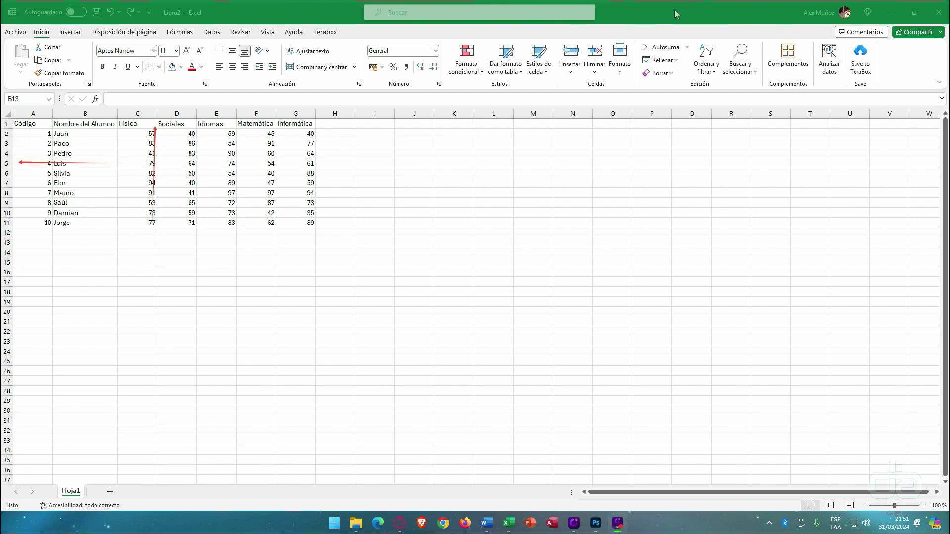
{"action": "left_click", "coordinate": [783, 13]}
{"action": "left_click", "coordinate": [168, 208]}
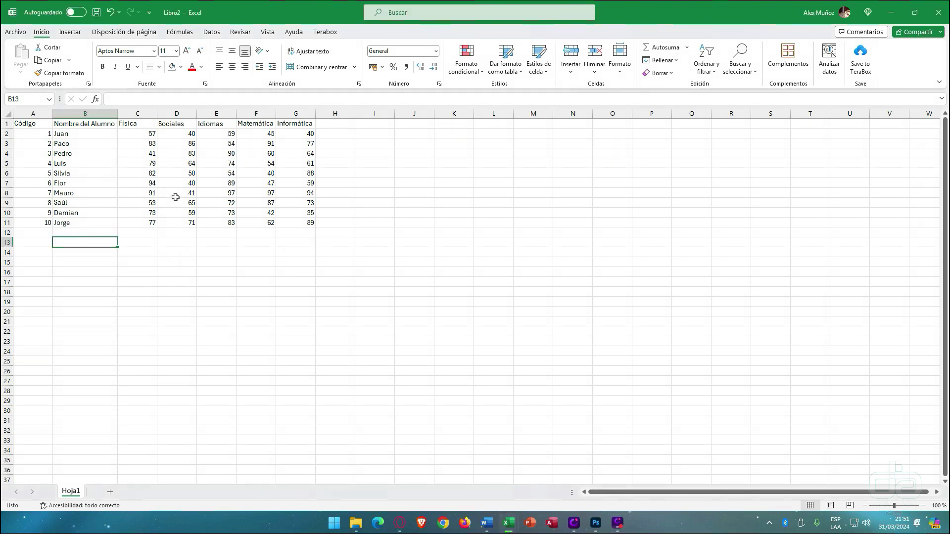
{"action": "left_click", "coordinate": [174, 202]}
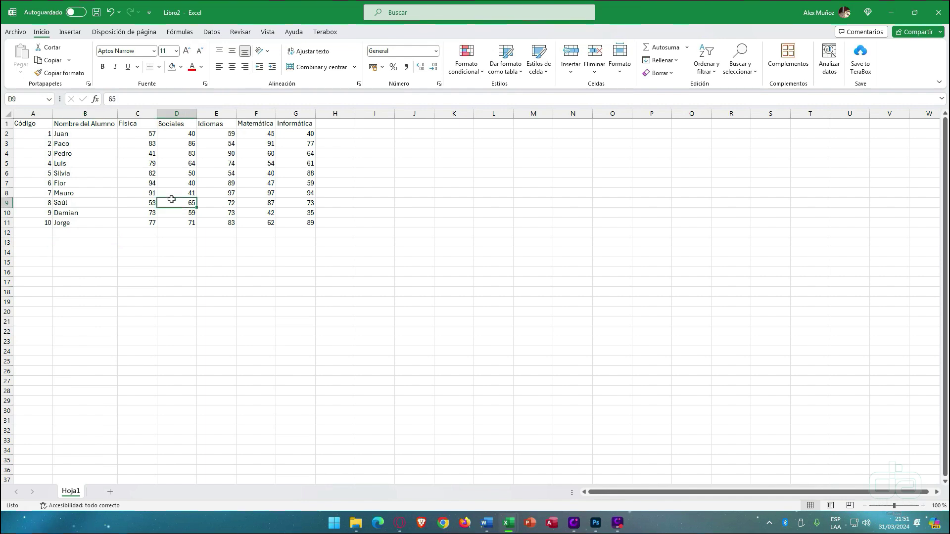
{"action": "left_click", "coordinate": [147, 112]}
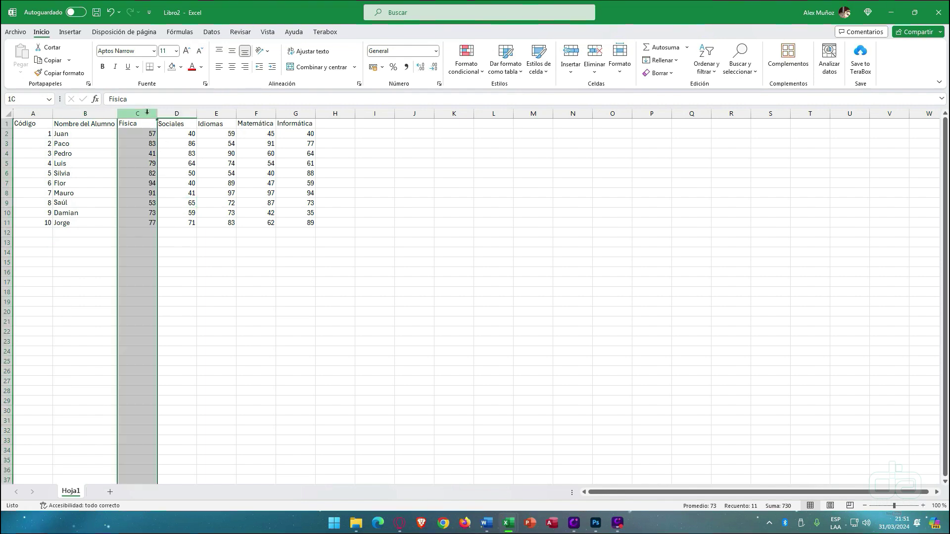
{"action": "left_click", "coordinate": [171, 112]}
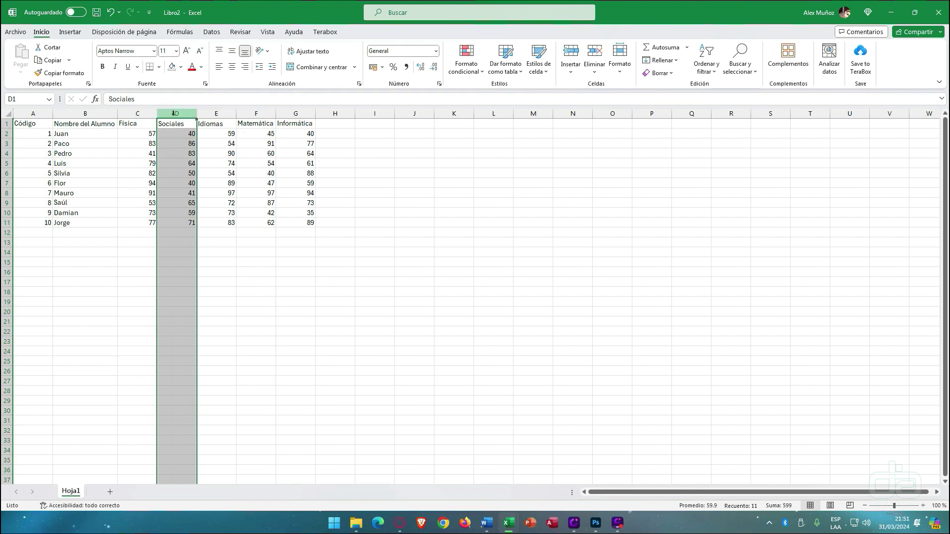
{"action": "right_click", "coordinate": [175, 115]}
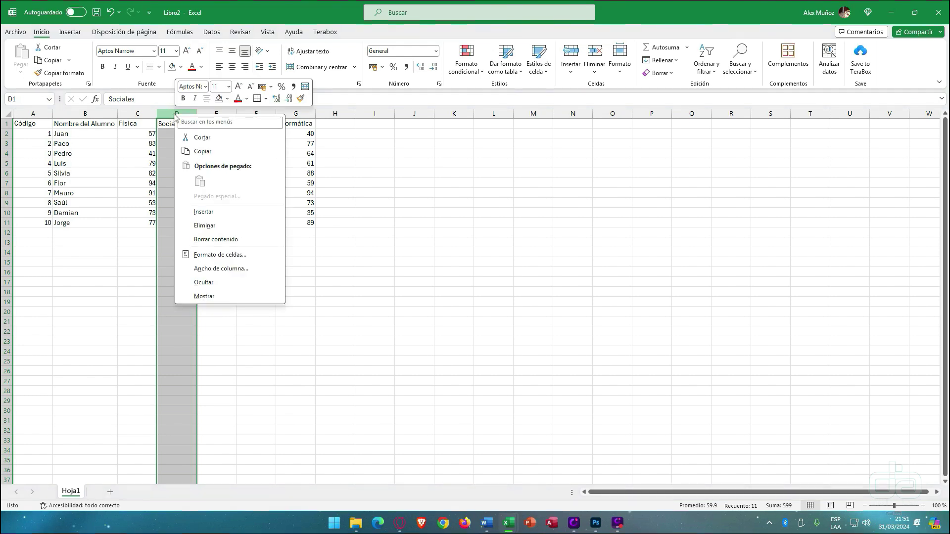
{"action": "left_click", "coordinate": [172, 113]}
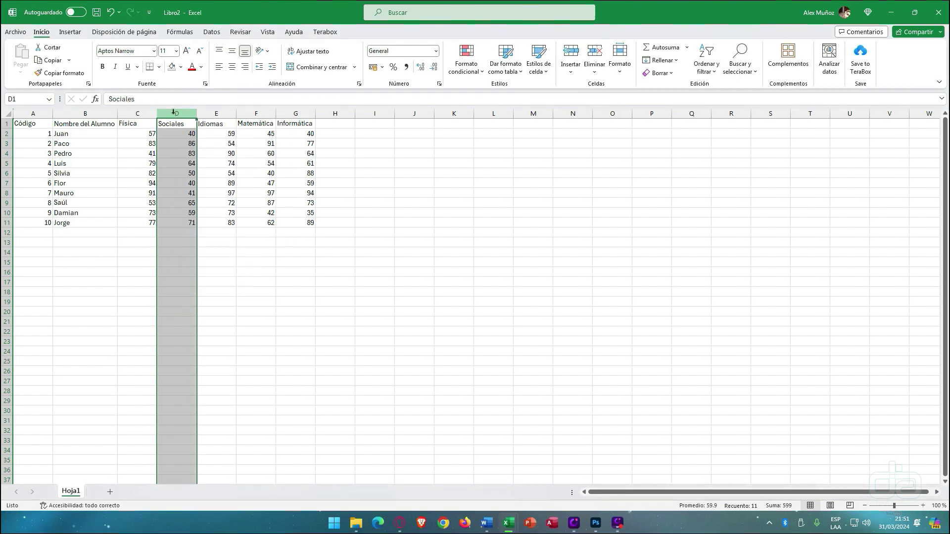
{"action": "right_click", "coordinate": [173, 112]}
{"action": "left_click", "coordinate": [206, 214]}
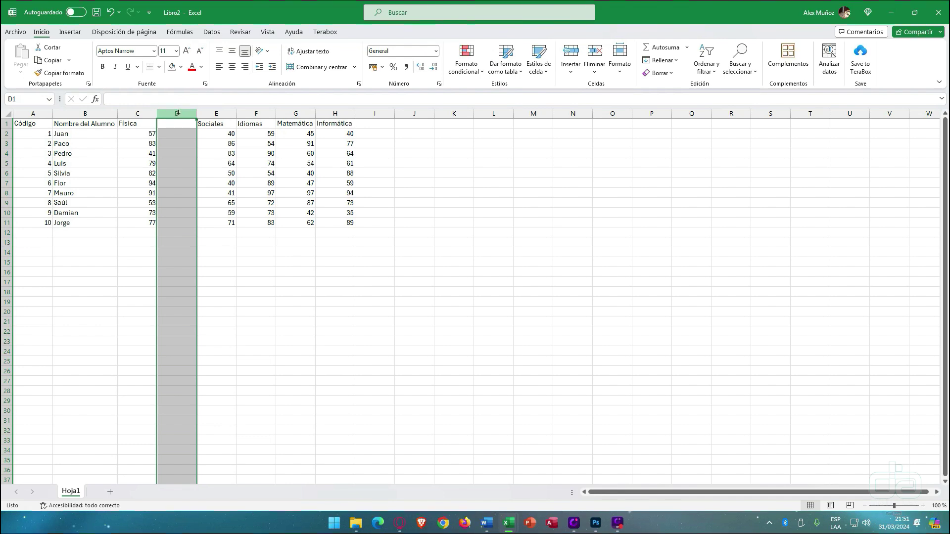
{"action": "right_click", "coordinate": [177, 113]}
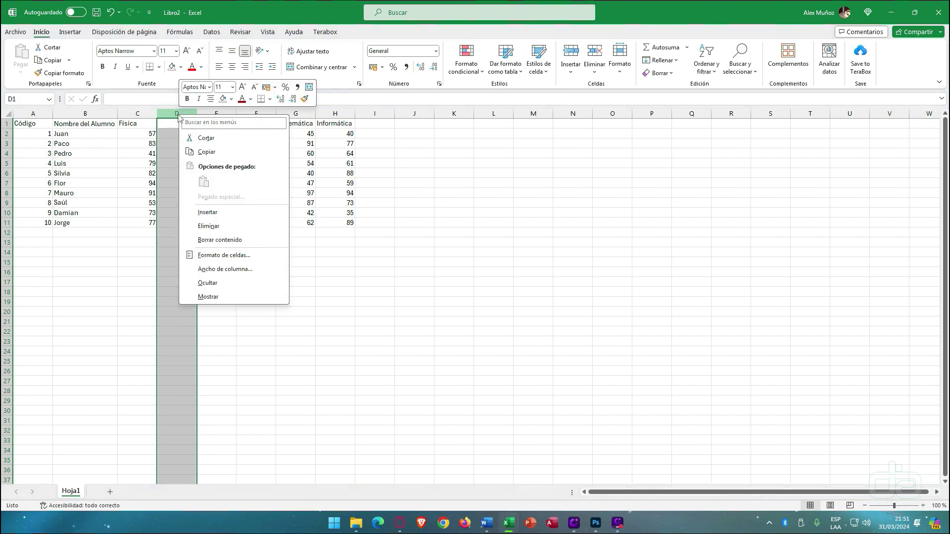
{"action": "left_click", "coordinate": [212, 229]}
{"action": "left_click", "coordinate": [131, 194]}
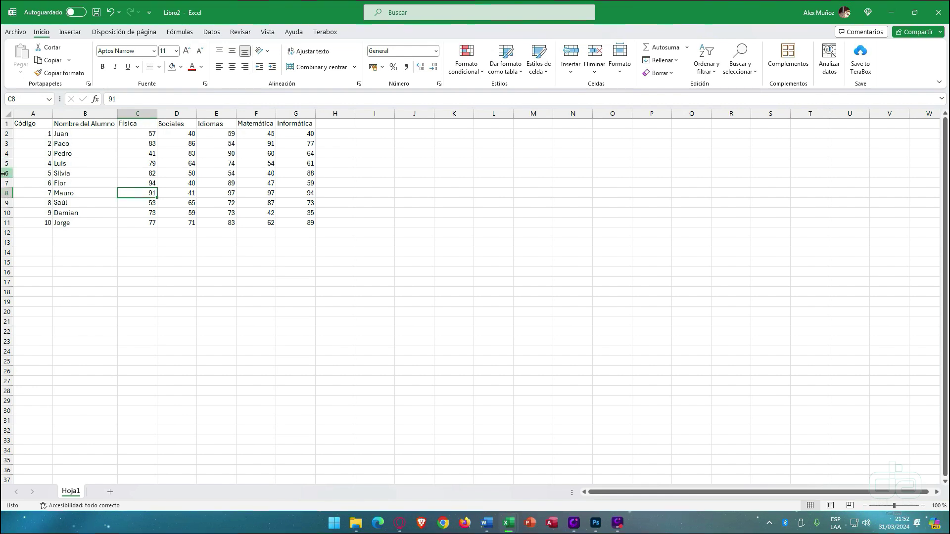
- Insert a blank row 6 above Silvia in the grades table, then delete it again
{"action": "right_click", "coordinate": [6, 174]}
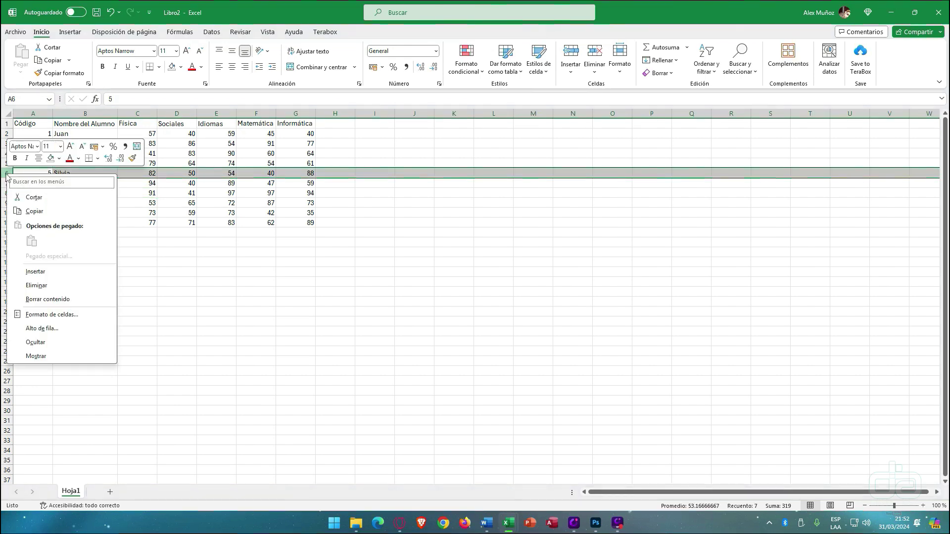
{"action": "left_click", "coordinate": [34, 272]}
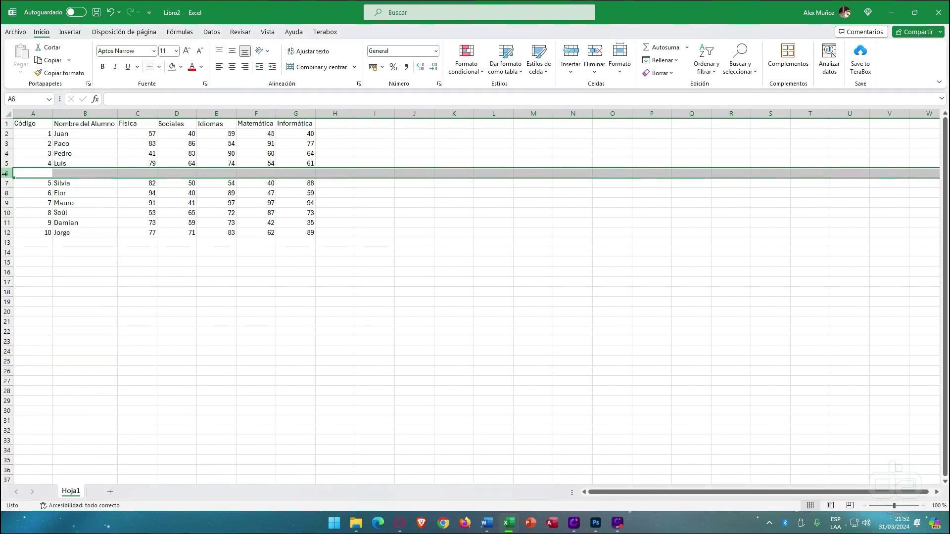
{"action": "left_click", "coordinate": [78, 214]}
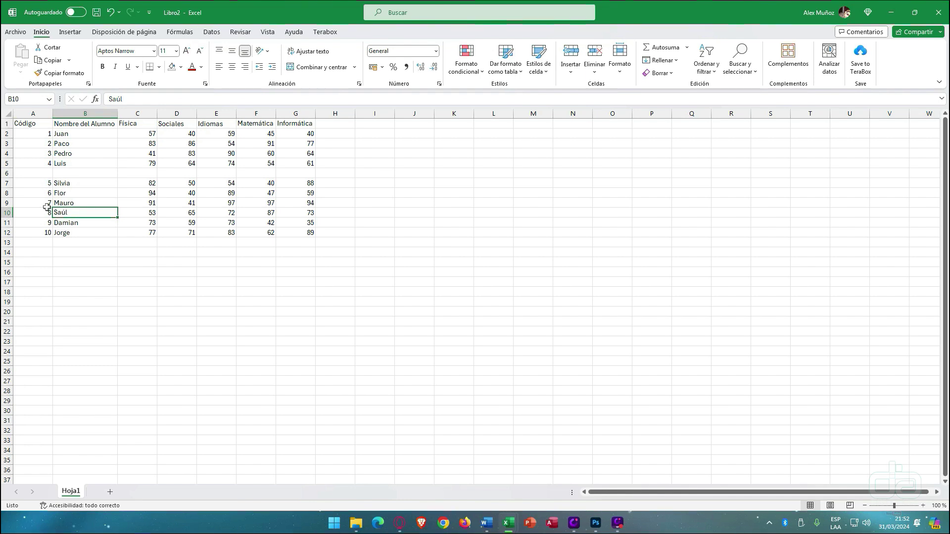
{"action": "right_click", "coordinate": [6, 174]}
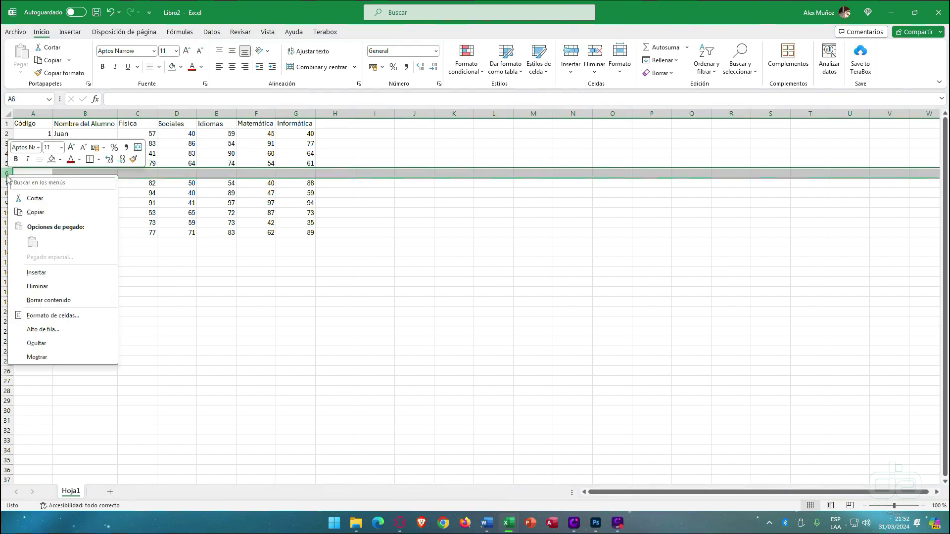
{"action": "left_click", "coordinate": [42, 284]}
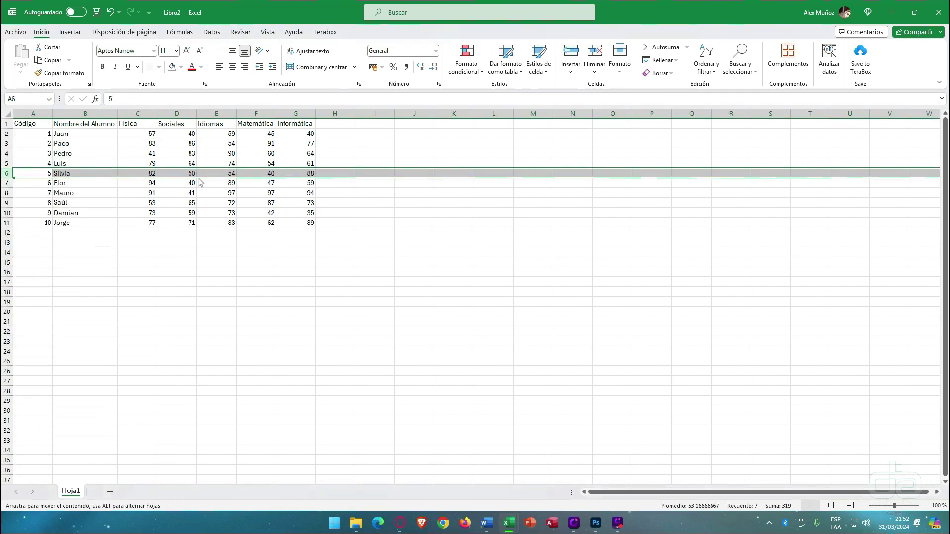
{"action": "left_click", "coordinate": [254, 168]}
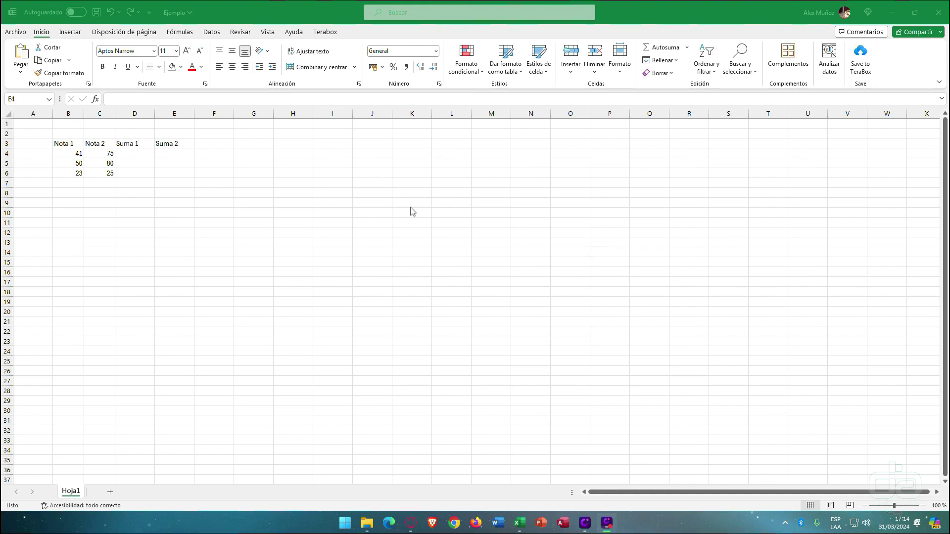
- Highlight the Nota/Suma block B3:E6, then the Nota 1 and Nota 2 values B3:C6
{"action": "left_click", "coordinate": [75, 143]}
{"action": "left_click_drag", "start_coordinate": [65, 143], "coordinate": [164, 170]}
{"action": "left_click", "coordinate": [152, 185]}
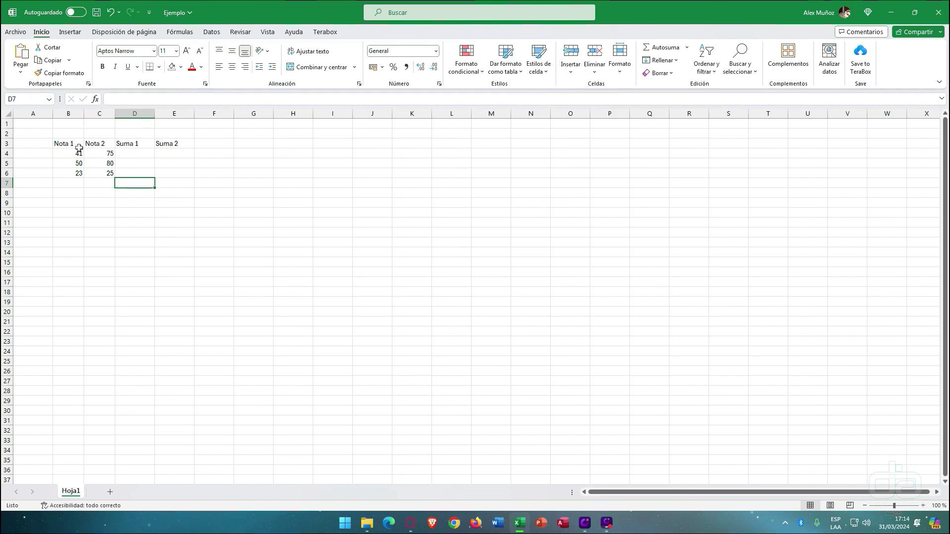
{"action": "left_click_drag", "start_coordinate": [70, 143], "coordinate": [109, 181]}
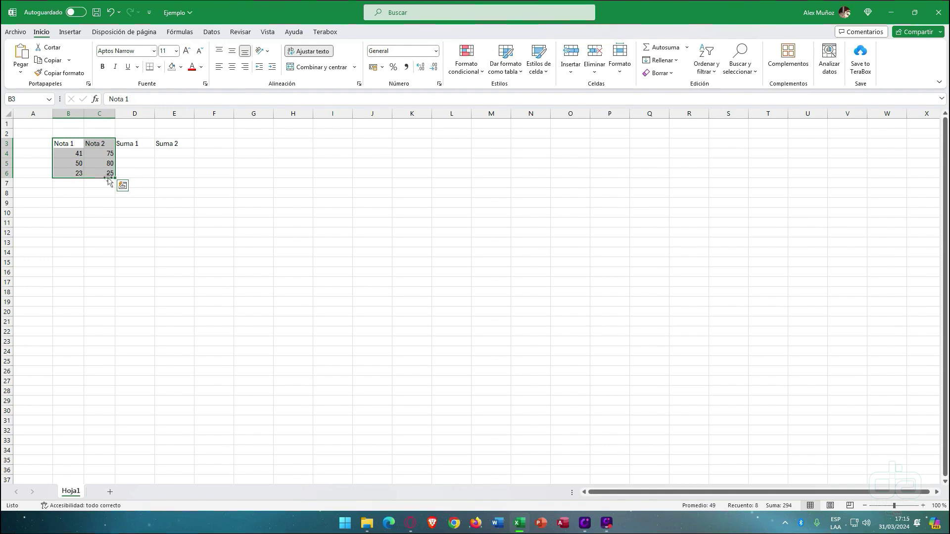
- Enter the formula =41+75 in D4 under Suma 1, displaying 116
{"action": "left_click", "coordinate": [135, 157]}
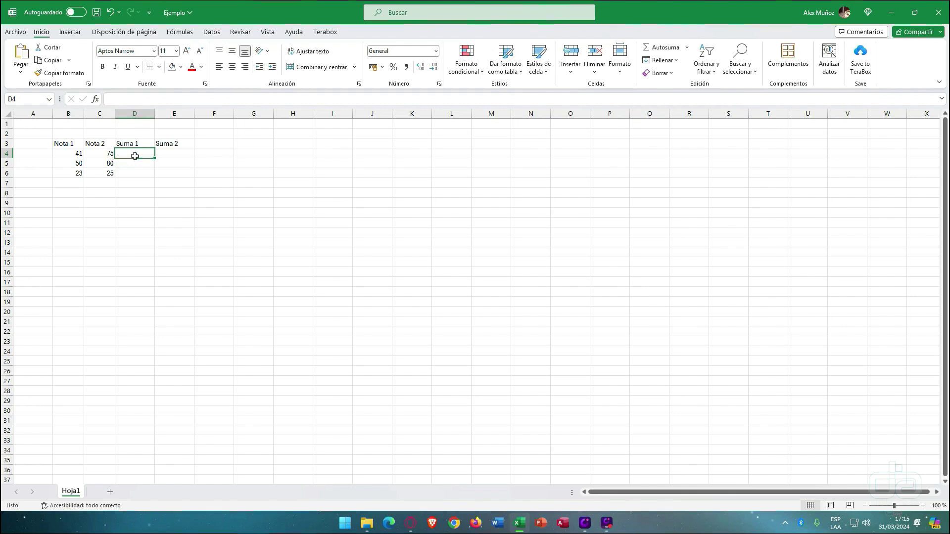
{"action": "type", "text": "="}
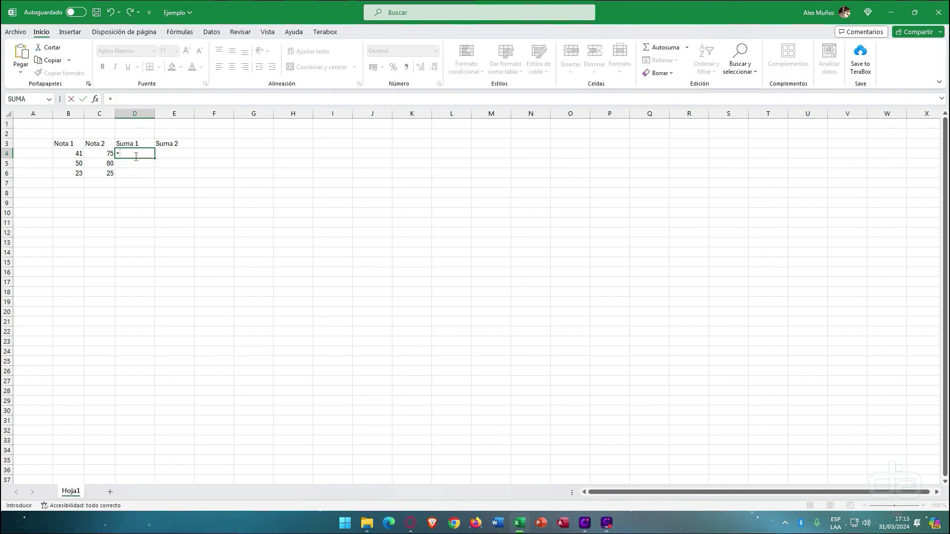
{"action": "type", "text": "41+75"}
{"action": "key", "text": "Return"}
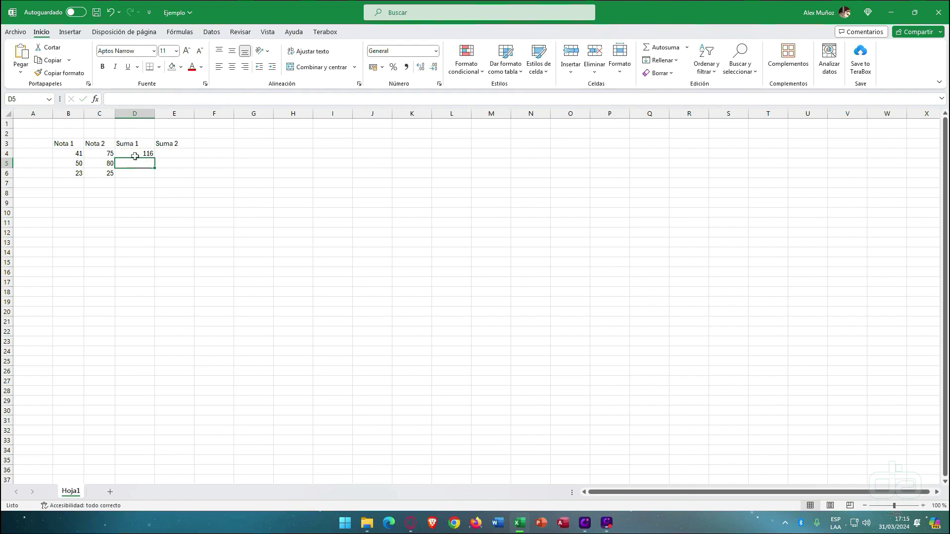
{"action": "left_click", "coordinate": [134, 156]}
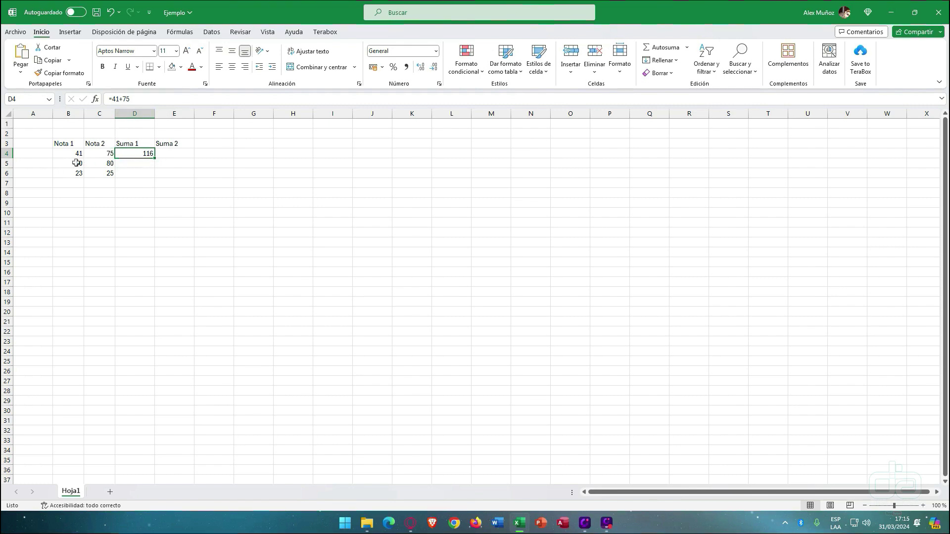
- Fill the D4 sum down to D6 and inspect the copied formula in D5
{"action": "left_click_drag", "start_coordinate": [77, 165], "coordinate": [143, 164]}
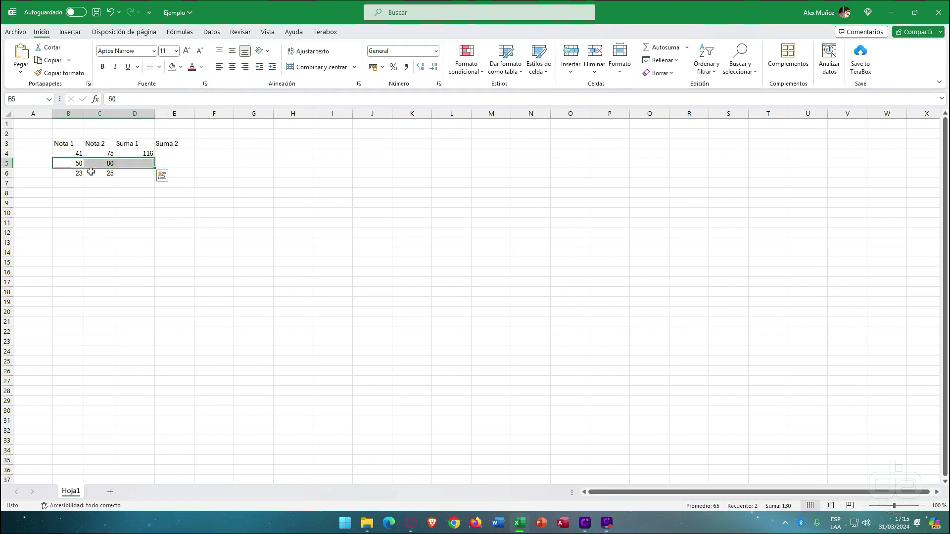
{"action": "left_click_drag", "start_coordinate": [78, 174], "coordinate": [142, 177]}
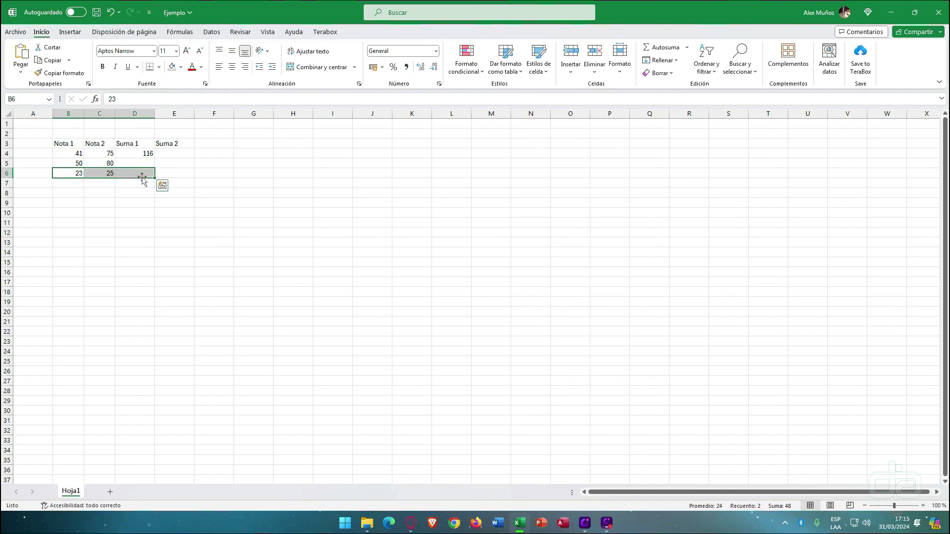
{"action": "left_click", "coordinate": [149, 155]}
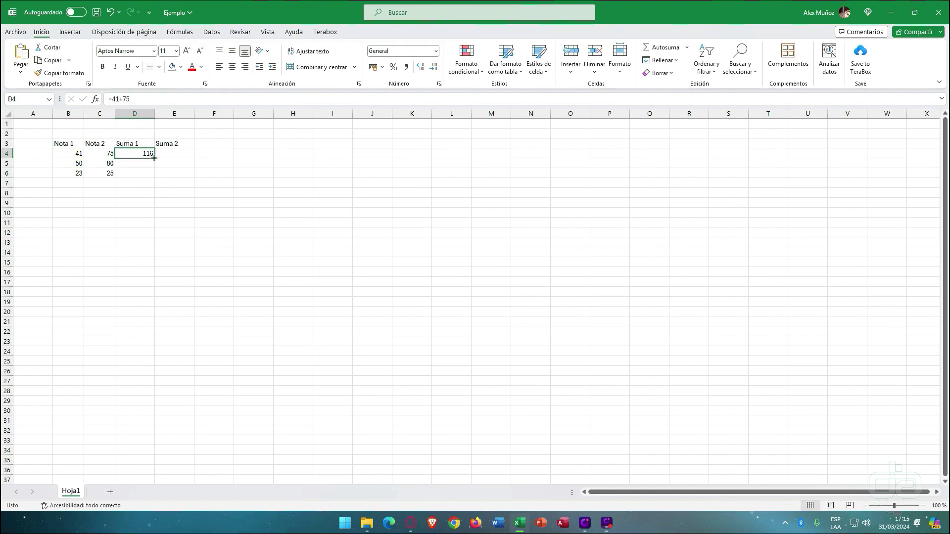
{"action": "left_click_drag", "start_coordinate": [155, 159], "coordinate": [155, 177]}
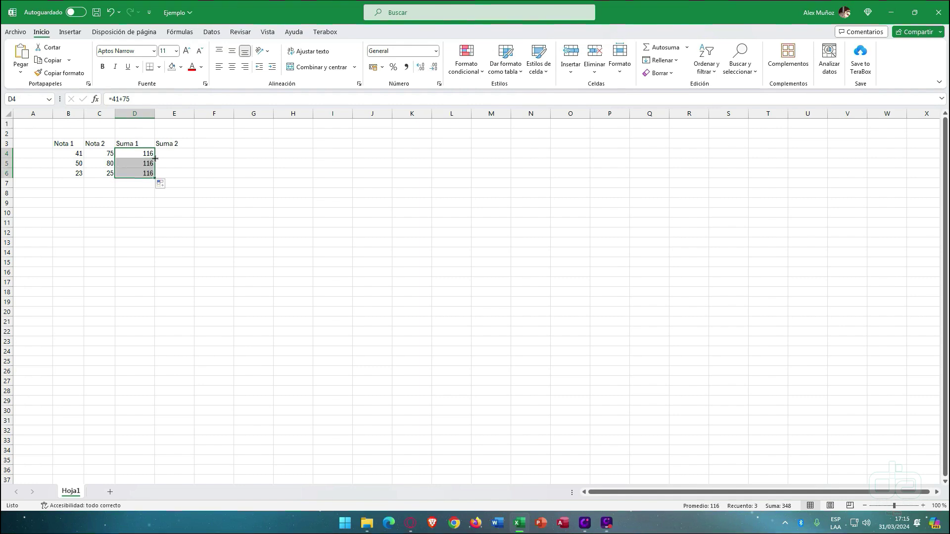
{"action": "left_click_drag", "start_coordinate": [73, 164], "coordinate": [158, 174]}
{"action": "left_click", "coordinate": [158, 174]}
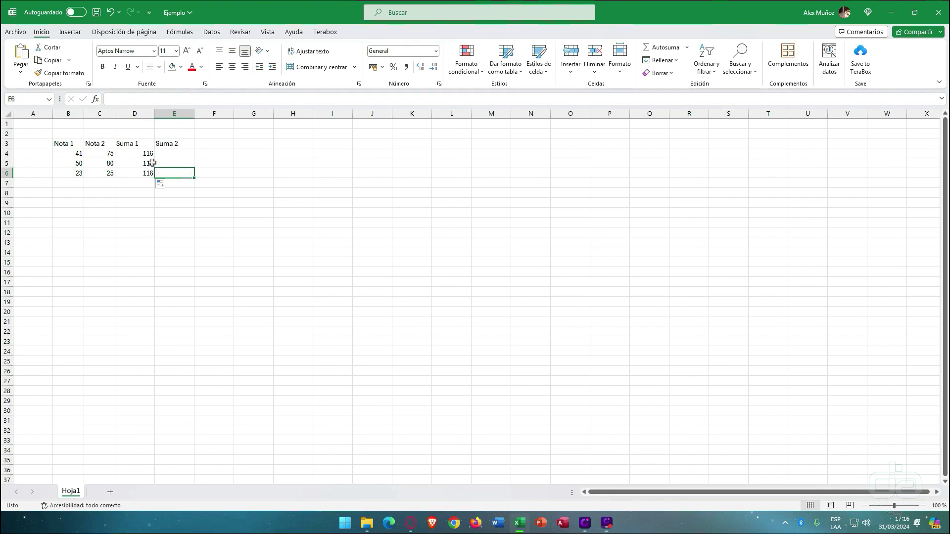
{"action": "left_click", "coordinate": [150, 163]}
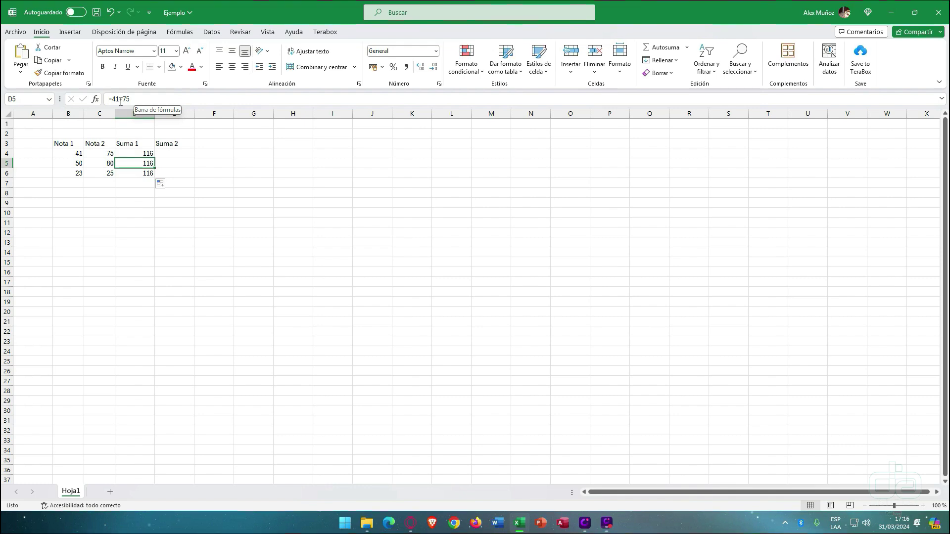
- Review the Nota columns and the D4:D6 Suma 1 results, ending on D4's formula
{"action": "left_click", "coordinate": [70, 113]}
{"action": "left_click", "coordinate": [103, 112]}
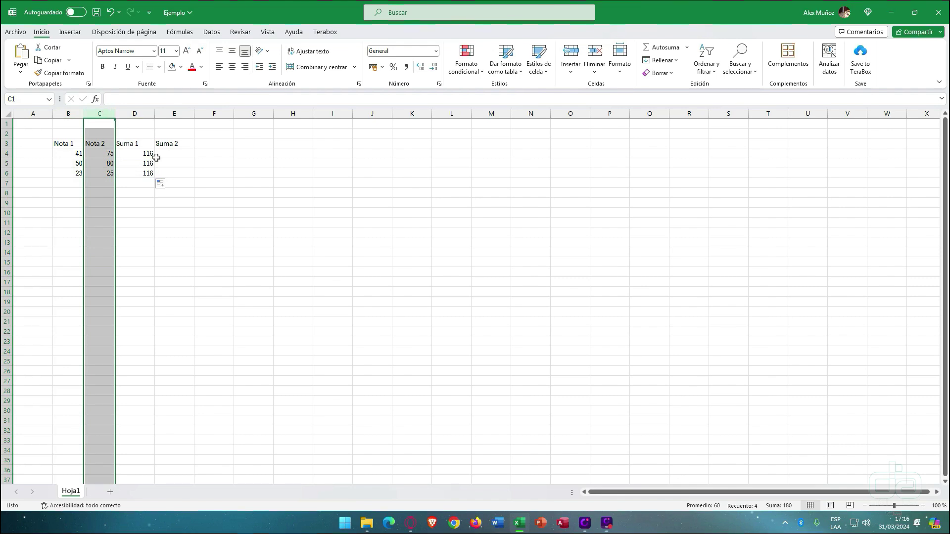
{"action": "left_click_drag", "start_coordinate": [153, 156], "coordinate": [147, 176]}
{"action": "left_click", "coordinate": [141, 192]}
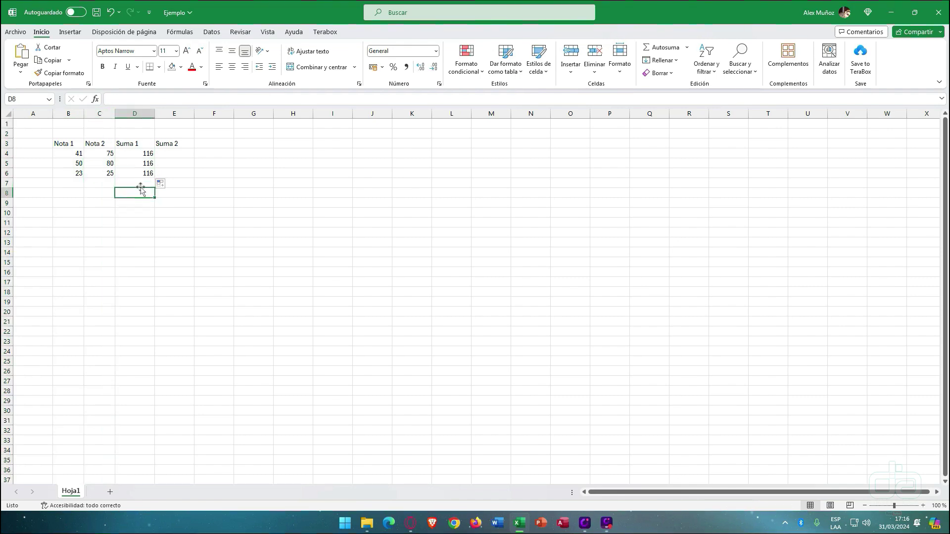
{"action": "left_click", "coordinate": [143, 155]}
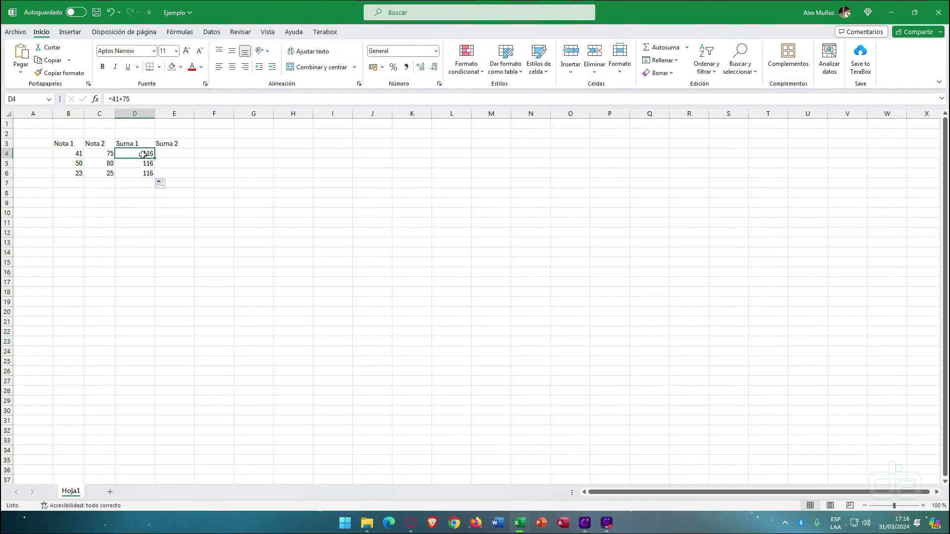
- Clear D5 and D6, repeat the fill down column D, then undo it so only D4 keeps 116
{"action": "left_click_drag", "start_coordinate": [144, 163], "coordinate": [144, 171]}
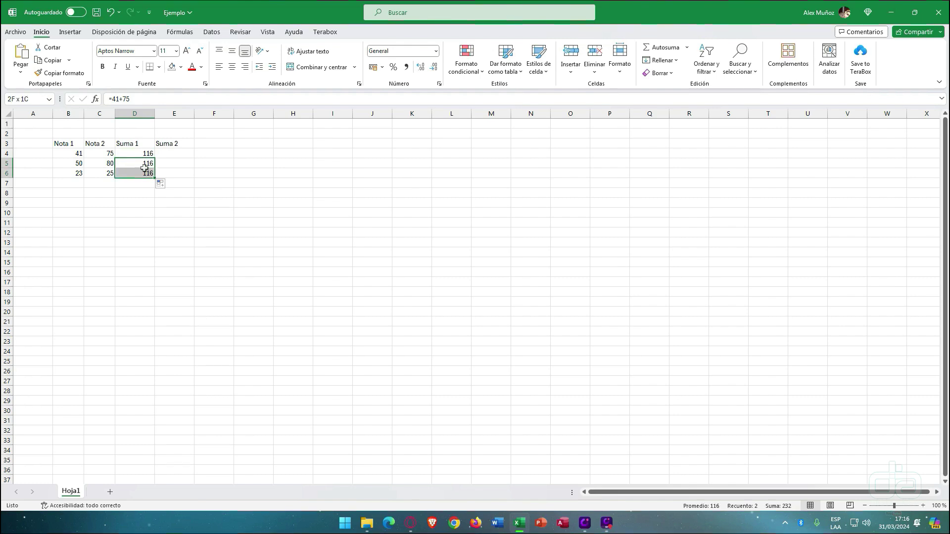
{"action": "key", "text": "Delete"}
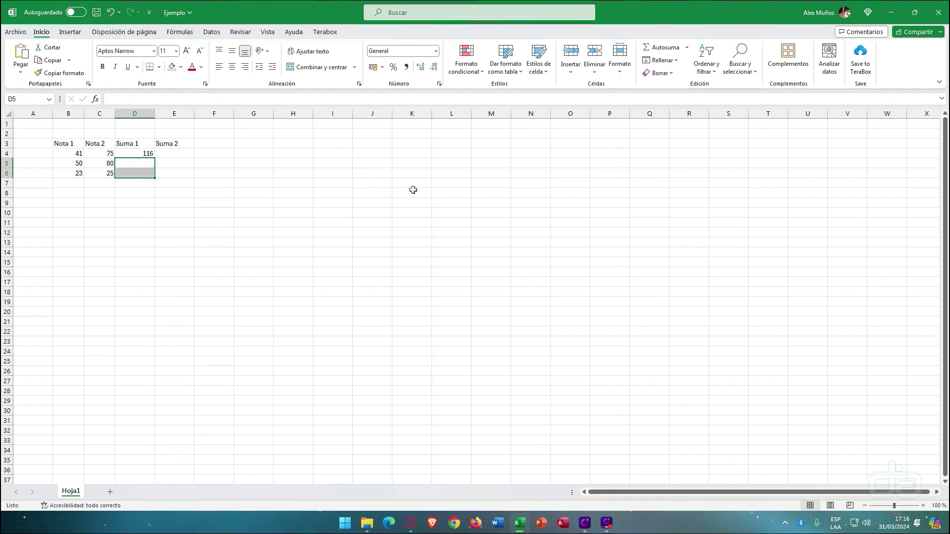
{"action": "key", "text": "Up"}
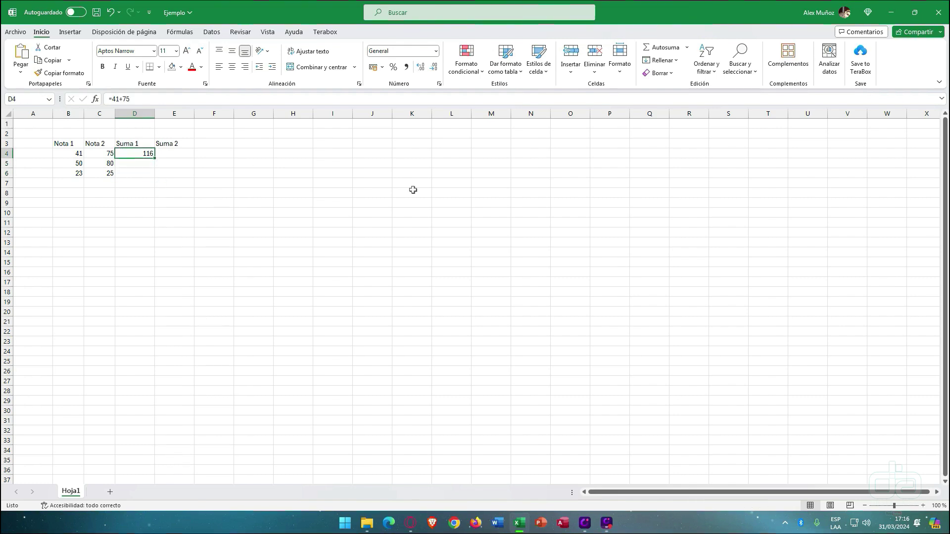
{"action": "left_click_drag", "start_coordinate": [153, 161], "coordinate": [155, 187]}
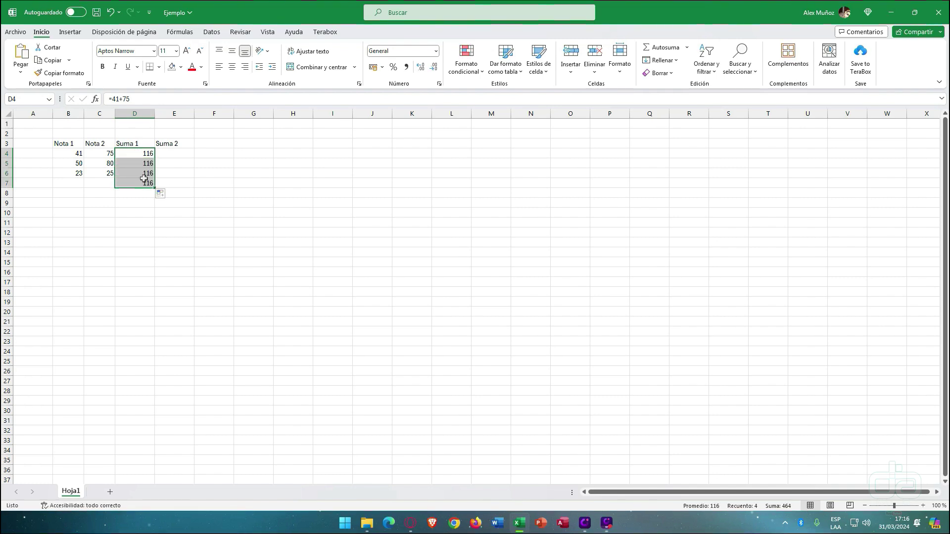
{"action": "key", "text": "ctrl+z"}
{"action": "left_click", "coordinate": [170, 152]}
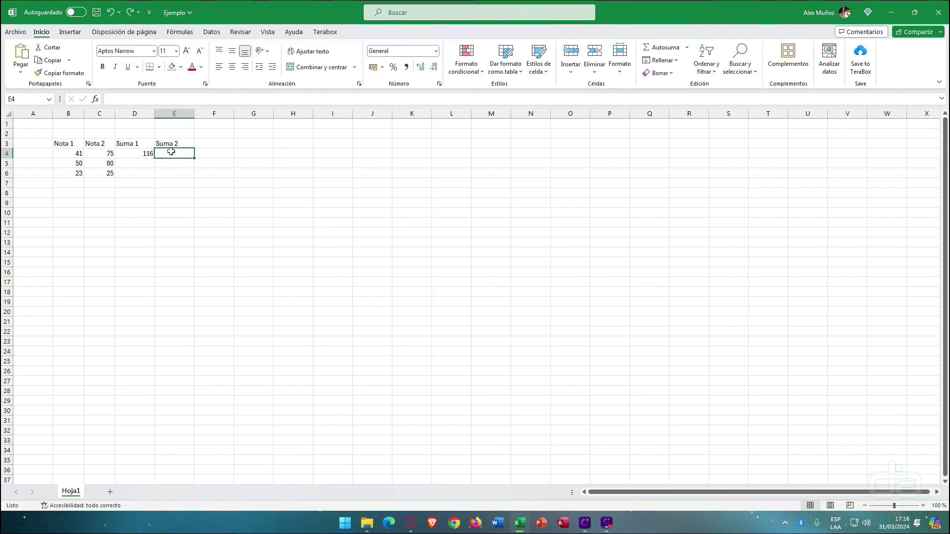
- Enter =B4+C4 in E4, adding the C4 reference by clicking the cell, so Suma 2 shows 116
{"action": "type", "text": "="}
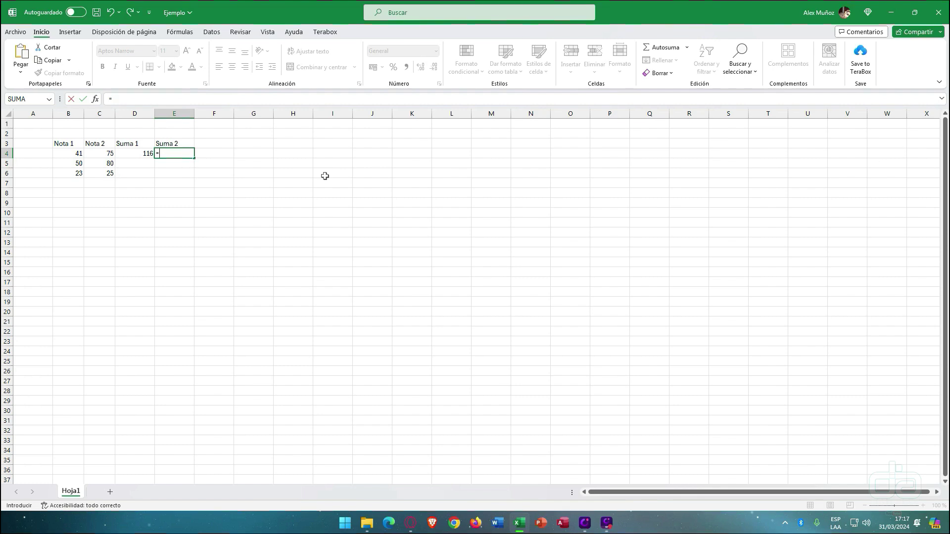
{"action": "type", "text": "b"}
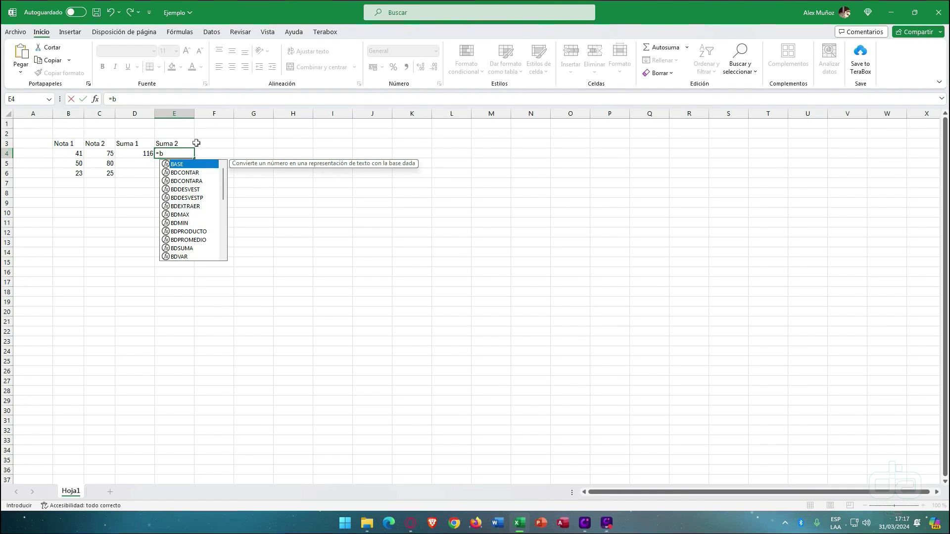
{"action": "type", "text": "4+"}
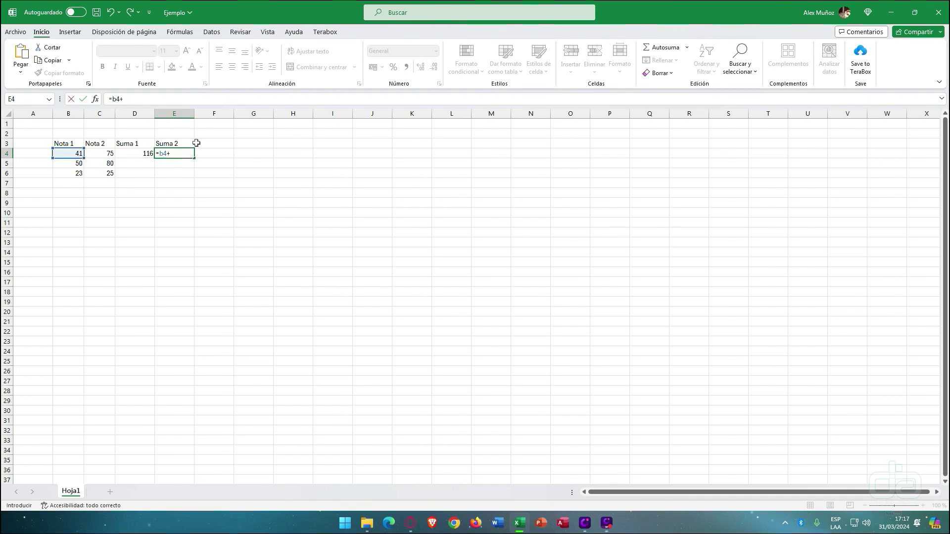
{"action": "type", "text": "c4"}
{"action": "key", "text": "BackSpace"}
{"action": "key", "text": "BackSpace"}
{"action": "left_click", "coordinate": [107, 151]}
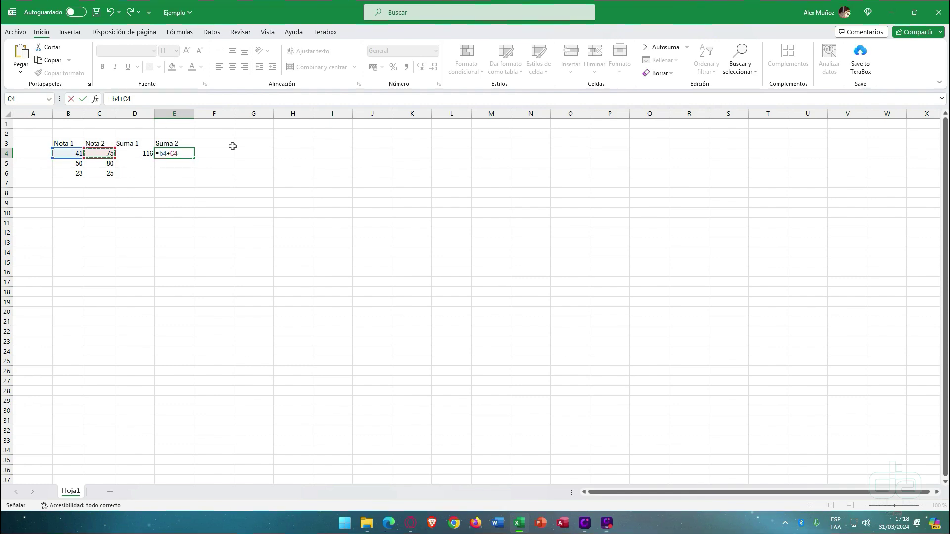
{"action": "key", "text": "Return"}
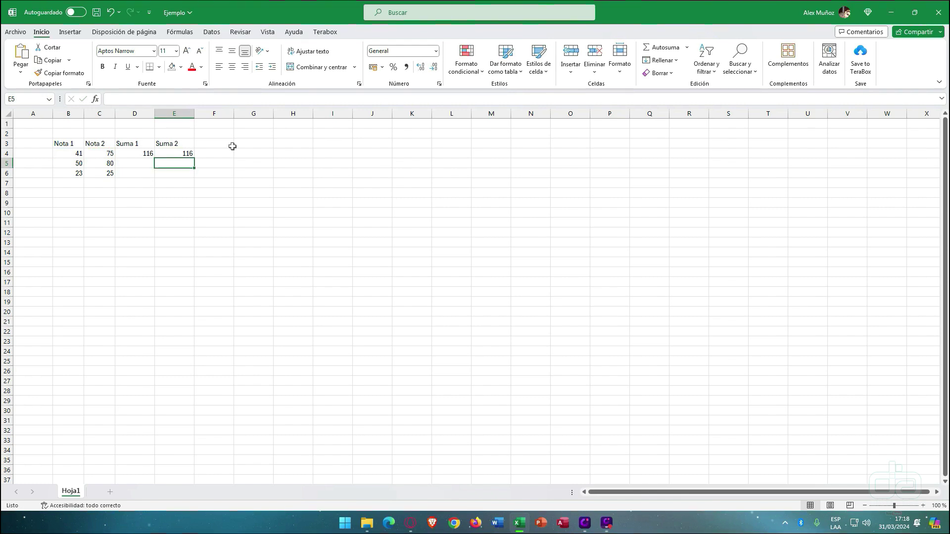
- Fill the Suma 2 formula from E4 down to E6 and highlight row 5's values
{"action": "left_click", "coordinate": [188, 154]}
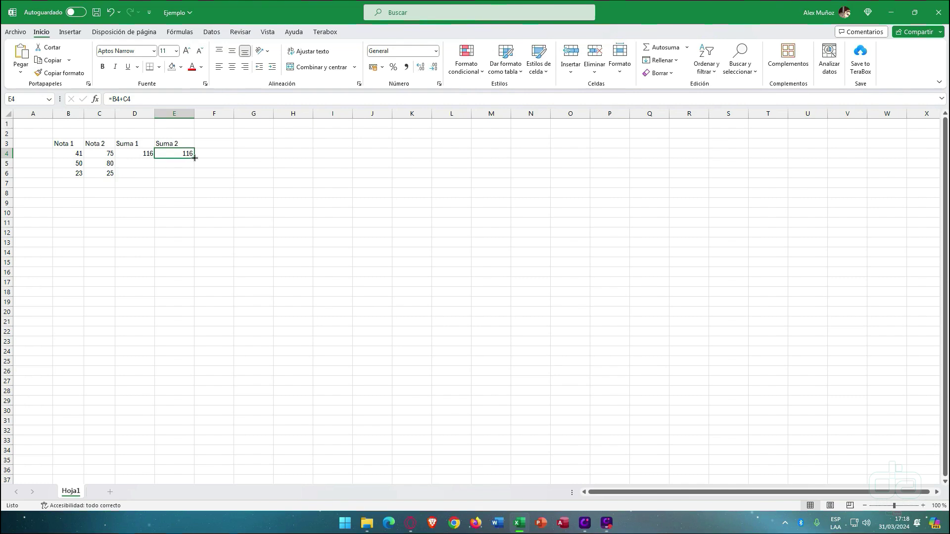
{"action": "left_click_drag", "start_coordinate": [194, 158], "coordinate": [195, 176]}
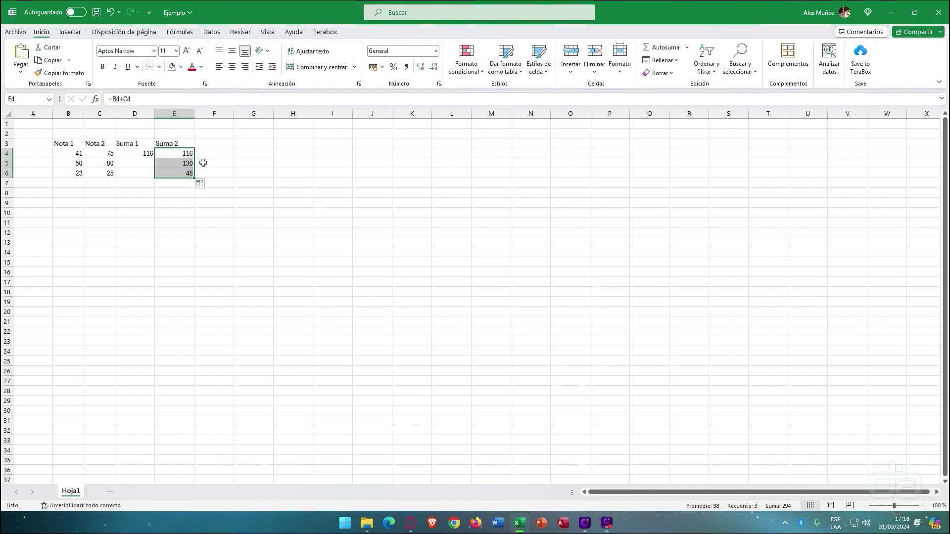
{"action": "left_click", "coordinate": [203, 163]}
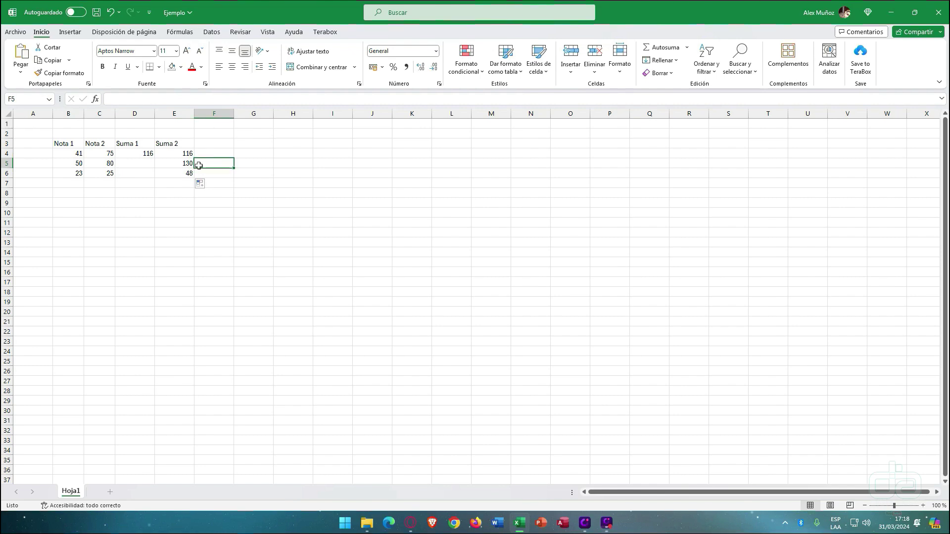
{"action": "left_click_drag", "start_coordinate": [191, 166], "coordinate": [58, 170]}
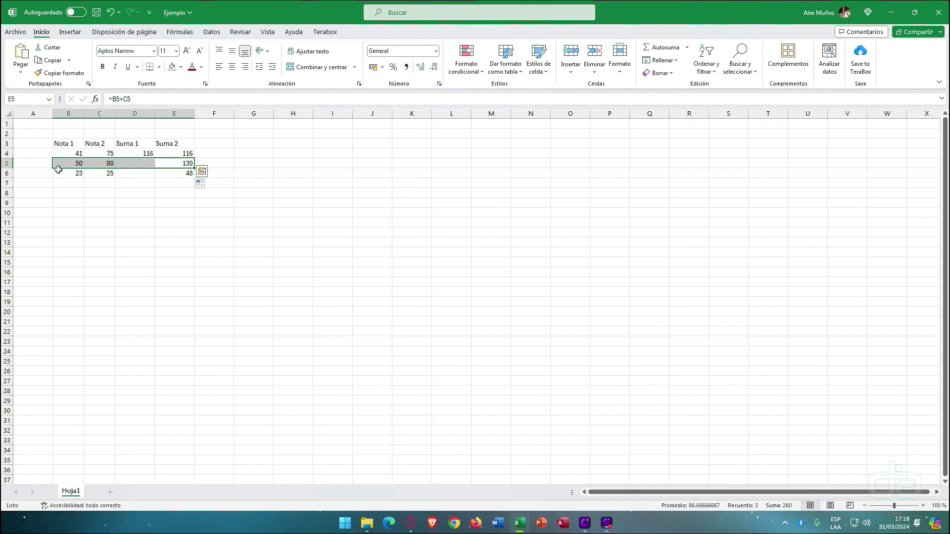
{"action": "left_click", "coordinate": [89, 223]}
- Open E5's formula =B5+C5 showing 130, then recopy it down to E6
{"action": "double_click", "coordinate": [184, 163]}
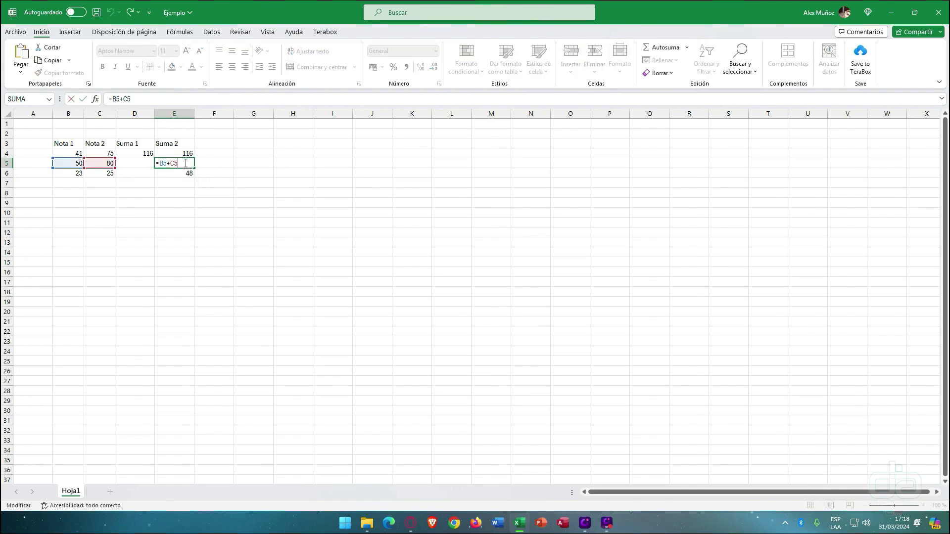
{"action": "key", "text": "Return"}
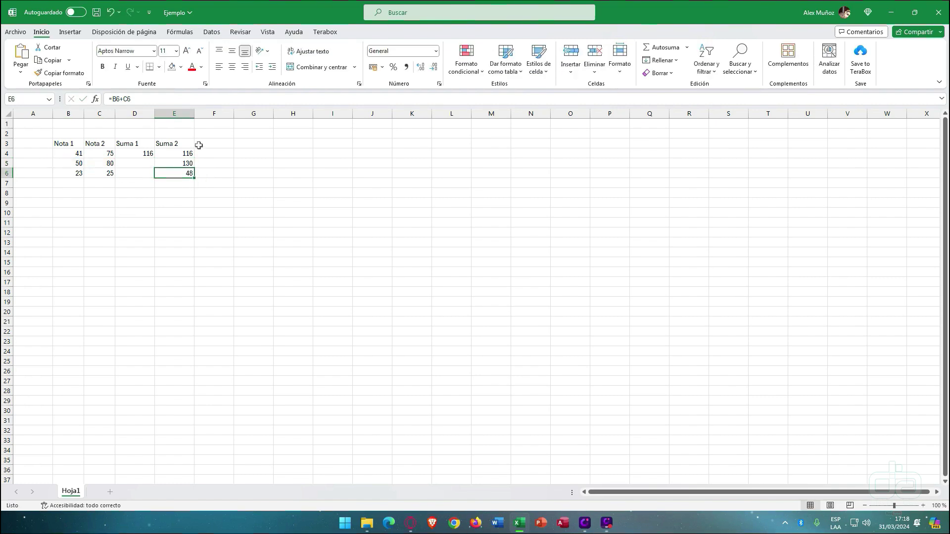
{"action": "key", "text": "Up"}
{"action": "left_click_drag", "start_coordinate": [193, 167], "coordinate": [190, 174]}
{"action": "left_click", "coordinate": [191, 174]}
- Highlight the two row 6 grades that feed E6's total of 48
{"action": "left_click_drag", "start_coordinate": [73, 173], "coordinate": [98, 184]}
{"action": "left_click_drag", "start_coordinate": [97, 202], "coordinate": [68, 195]}
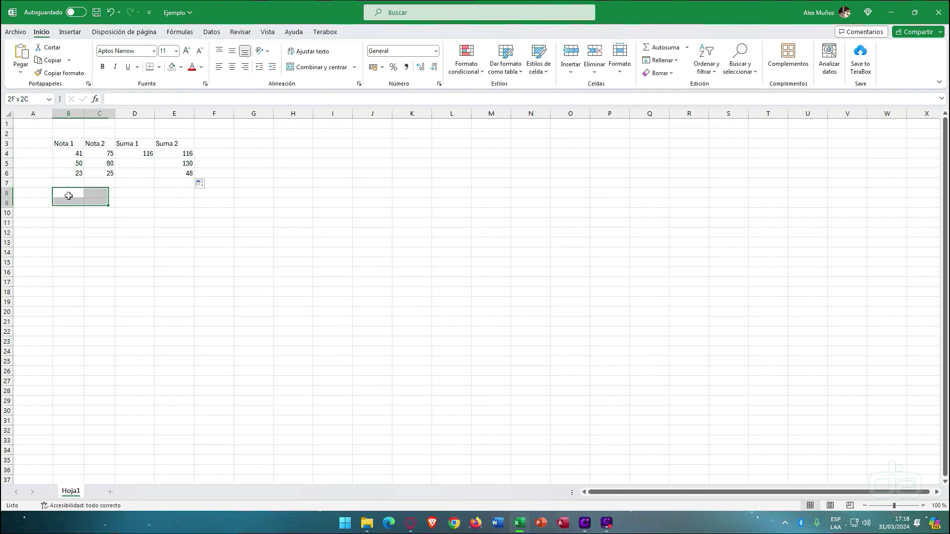
{"action": "left_click", "coordinate": [76, 213]}
{"action": "left_click_drag", "start_coordinate": [74, 231], "coordinate": [97, 272]}
{"action": "left_click", "coordinate": [94, 253]}
{"action": "left_click_drag", "start_coordinate": [70, 283], "coordinate": [96, 301]}
{"action": "left_click", "coordinate": [97, 300]}
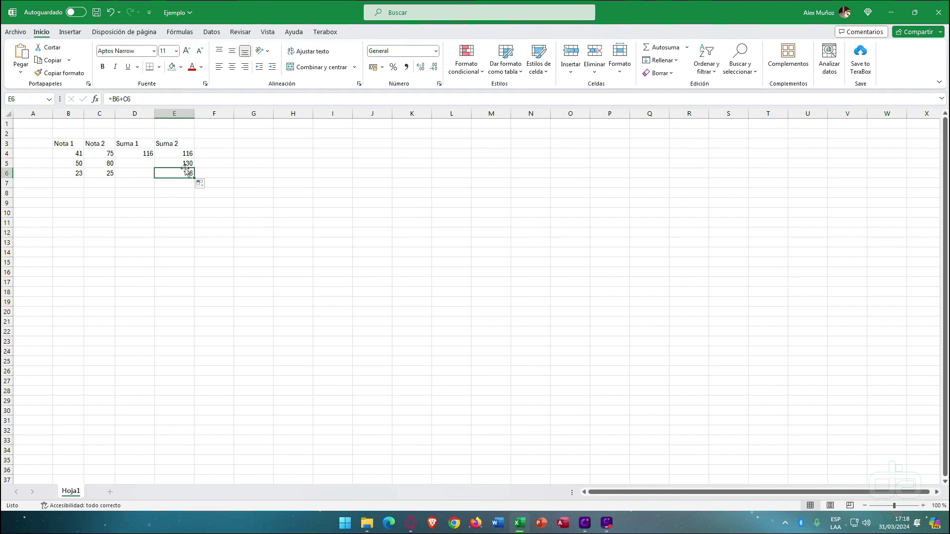
- Review E6's formula =B6+C6 against the Nota 1 column and rows 5 and 6
{"action": "left_click", "coordinate": [148, 98]}
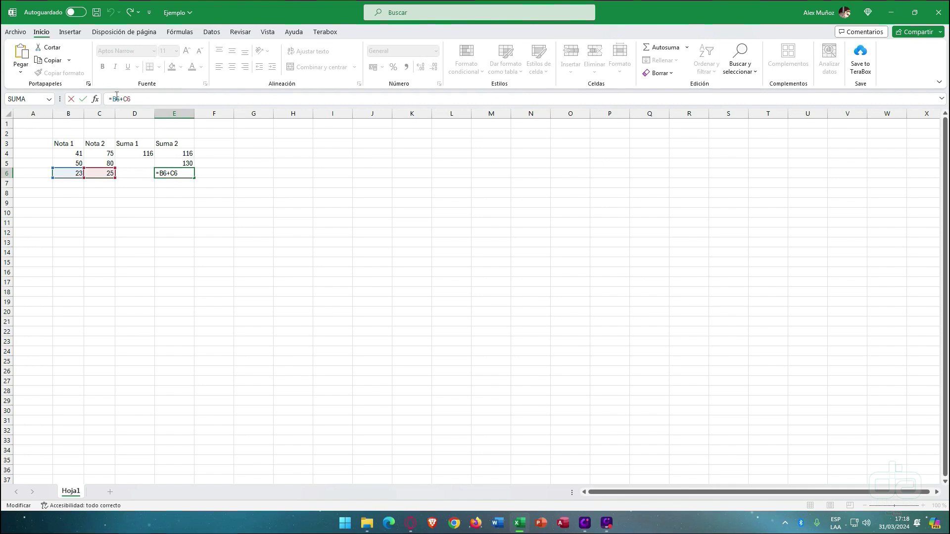
{"action": "left_click", "coordinate": [70, 113]}
{"action": "left_click", "coordinate": [6, 173]}
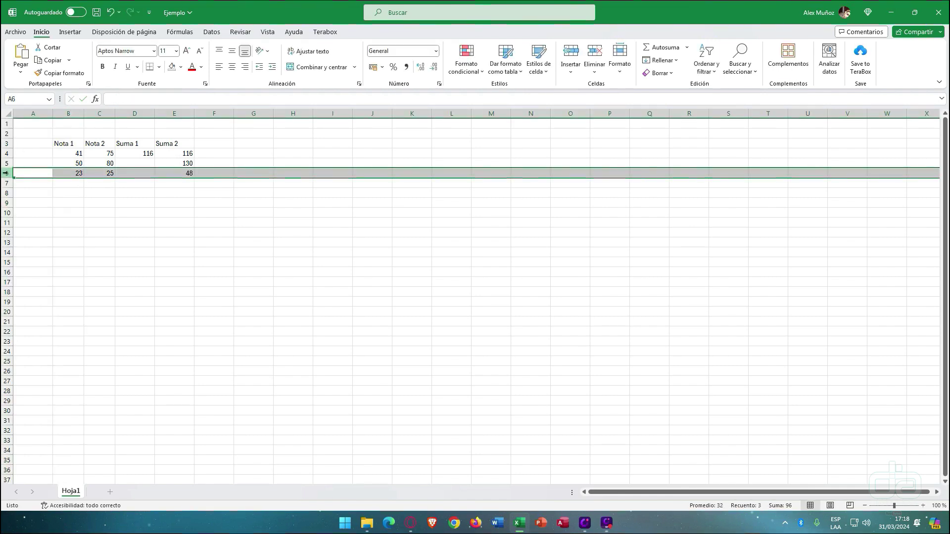
{"action": "left_click", "coordinate": [184, 162]}
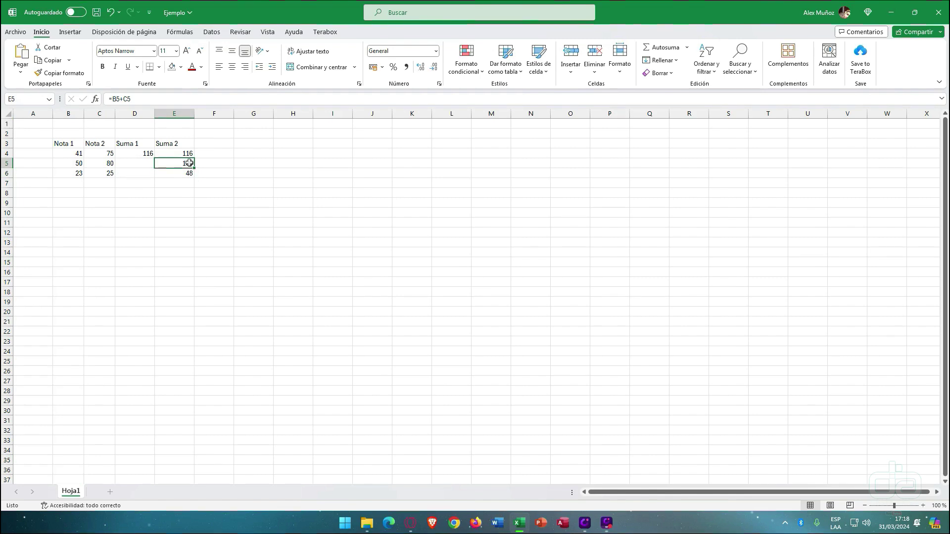
{"action": "left_click", "coordinate": [6, 163]}
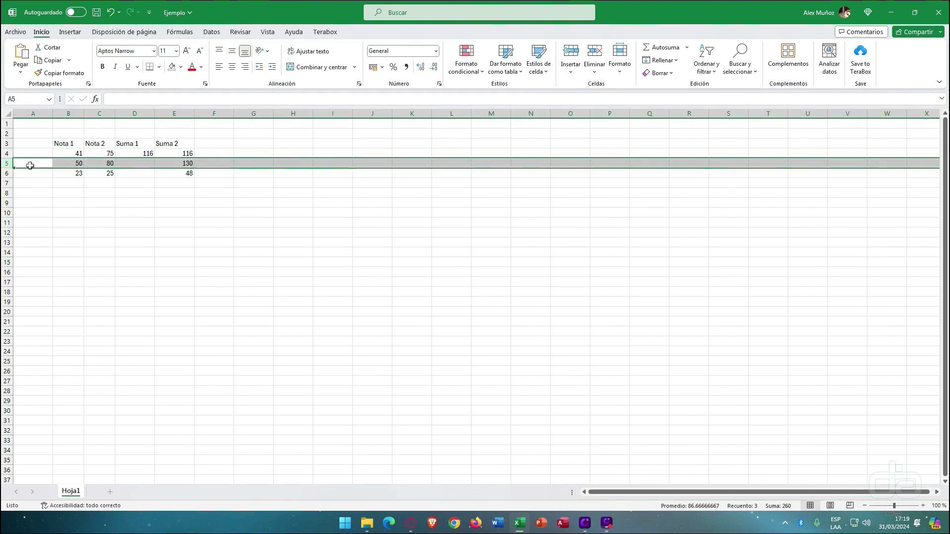
{"action": "left_click", "coordinate": [188, 172]}
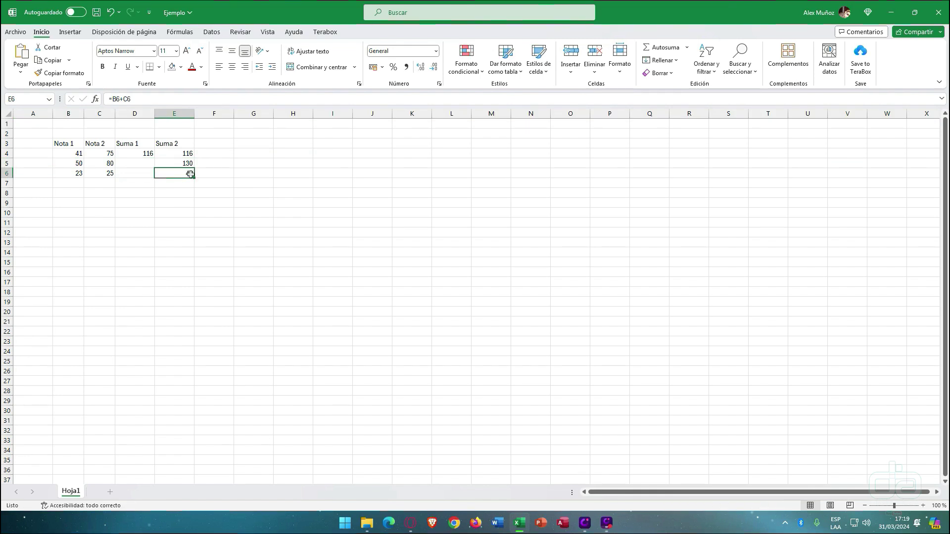
- Fill the Suma 2 formula down to E29 and check E7's copy beside the empty row 7 grades
{"action": "left_click_drag", "start_coordinate": [194, 179], "coordinate": [173, 403]}
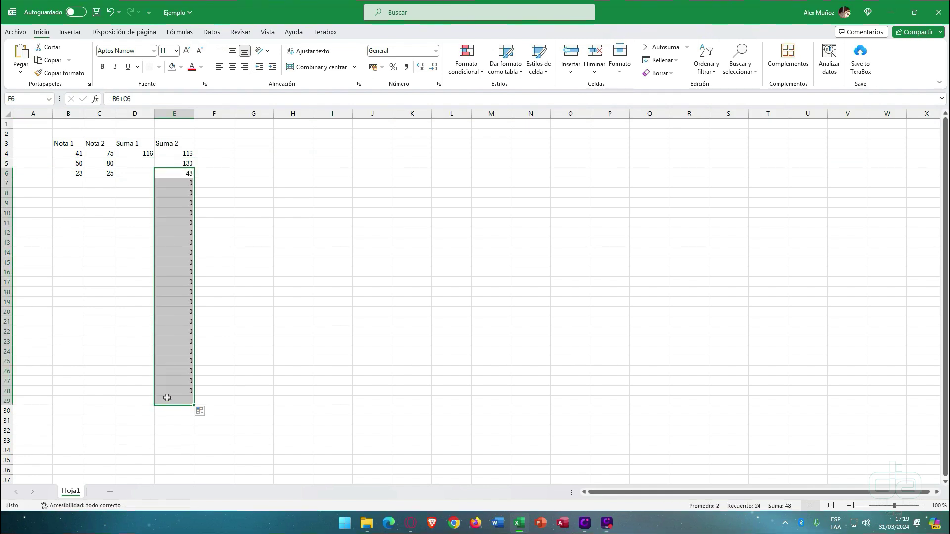
{"action": "mouse_move", "coordinate": [75, 184]}
{"action": "left_mouse_down"}
{"action": "mouse_move", "coordinate": [92, 186]}
{"action": "mouse_move", "coordinate": [69, 186]}
{"action": "left_mouse_up"}
{"action": "left_click", "coordinate": [69, 182]}
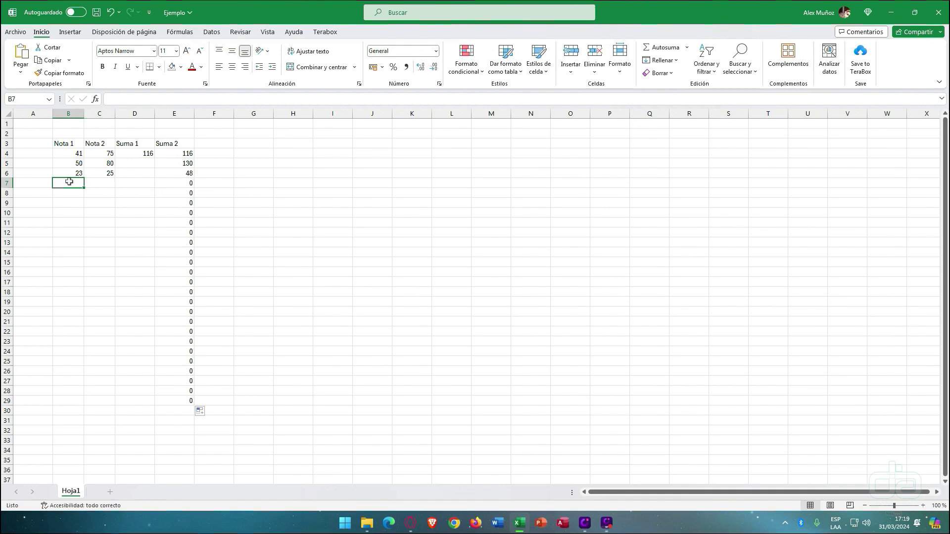
{"action": "left_click", "coordinate": [89, 186]}
{"action": "left_click", "coordinate": [77, 184]}
{"action": "left_click", "coordinate": [183, 183]}
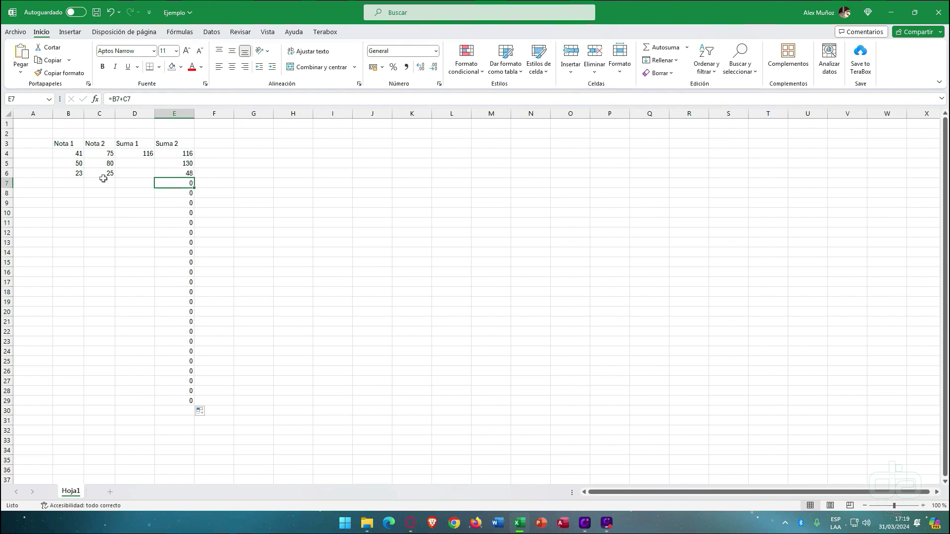
- Enter grades 2 in B7 and 3 in C7 so E7 shows 5
{"action": "left_click", "coordinate": [75, 179]}
{"action": "type", "text": "2"}
{"action": "key", "text": "Right"}
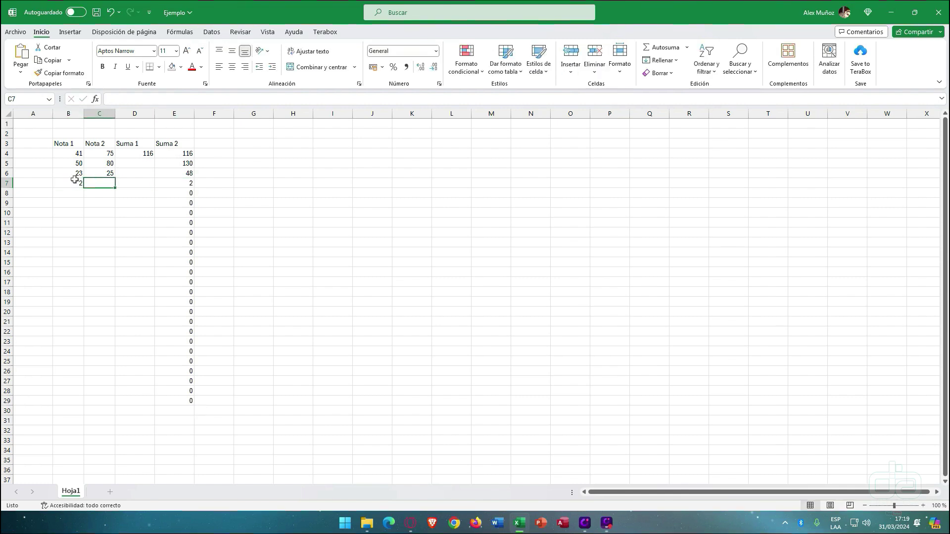
{"action": "type", "text": "3"}
{"action": "key", "text": "Return"}
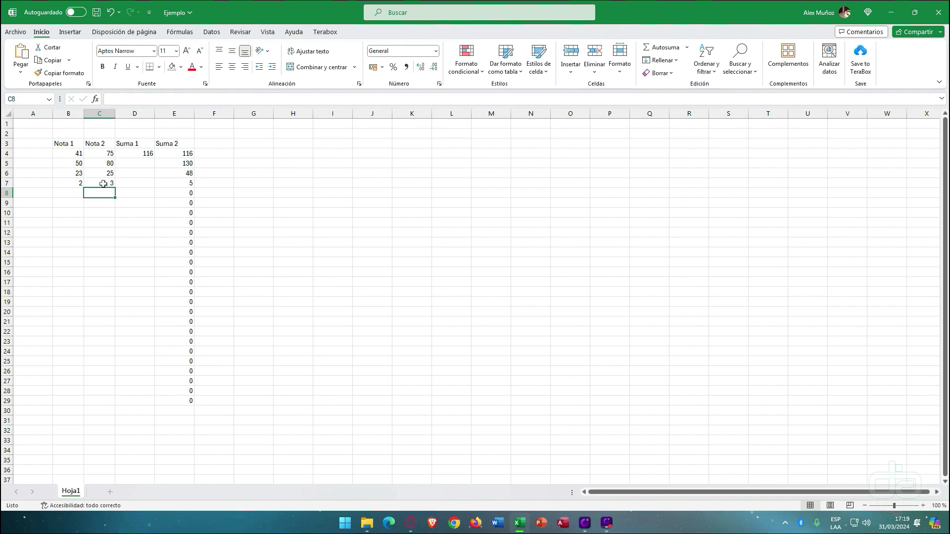
- Check the Suma 2 formulas back up through E6, E5 and E4
{"action": "left_click", "coordinate": [189, 174]}
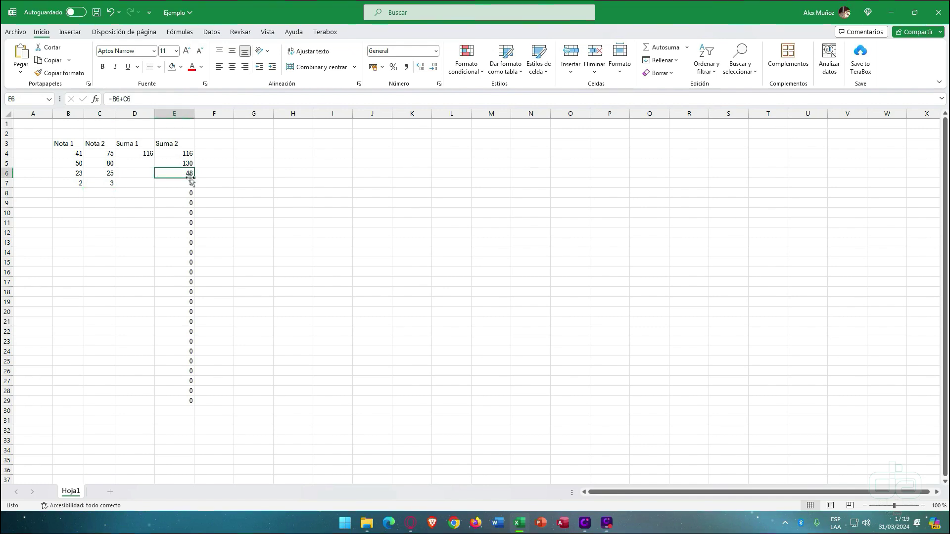
{"action": "left_click", "coordinate": [185, 191]}
{"action": "left_click", "coordinate": [186, 173]}
{"action": "left_click", "coordinate": [187, 165]}
{"action": "left_click", "coordinate": [188, 156]}
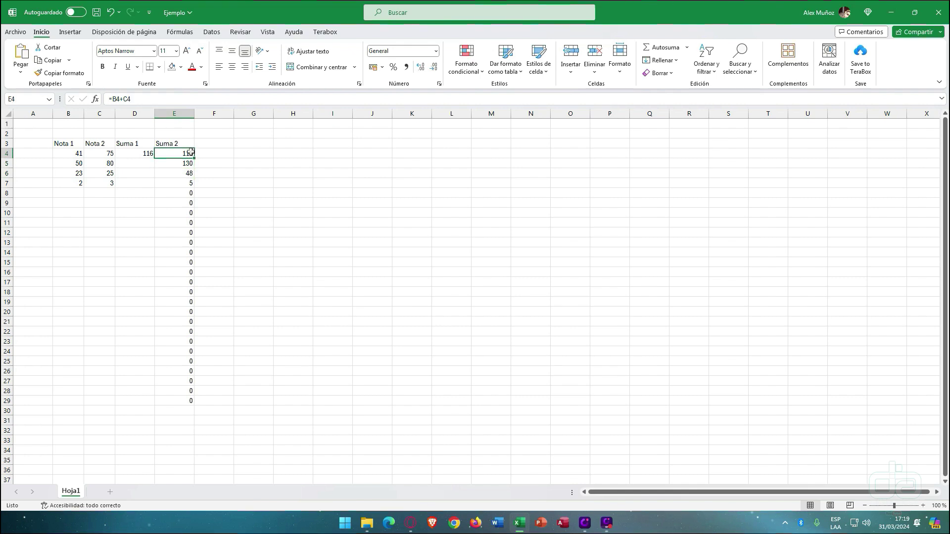
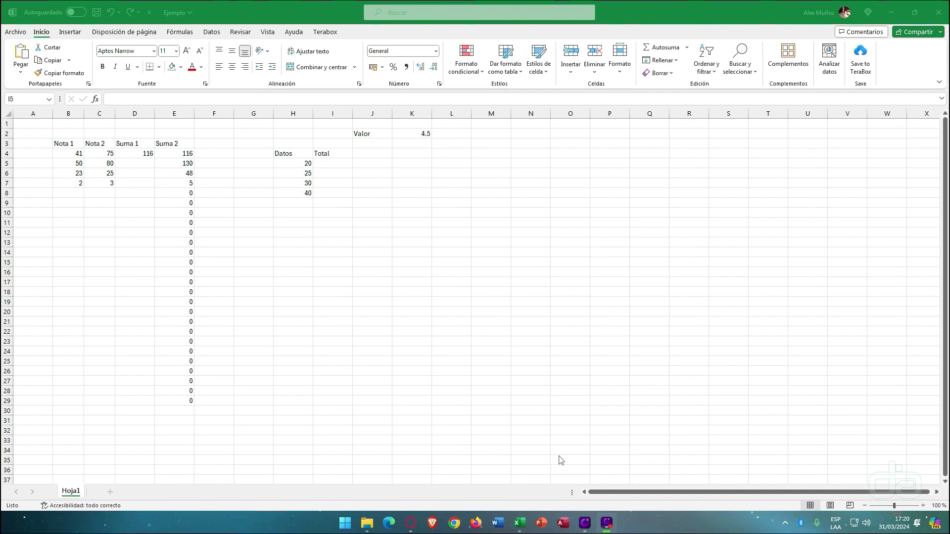
- Review E4's formula, showing its B4 and C4 references, and leave it unchanged
{"action": "left_click", "coordinate": [183, 155]}
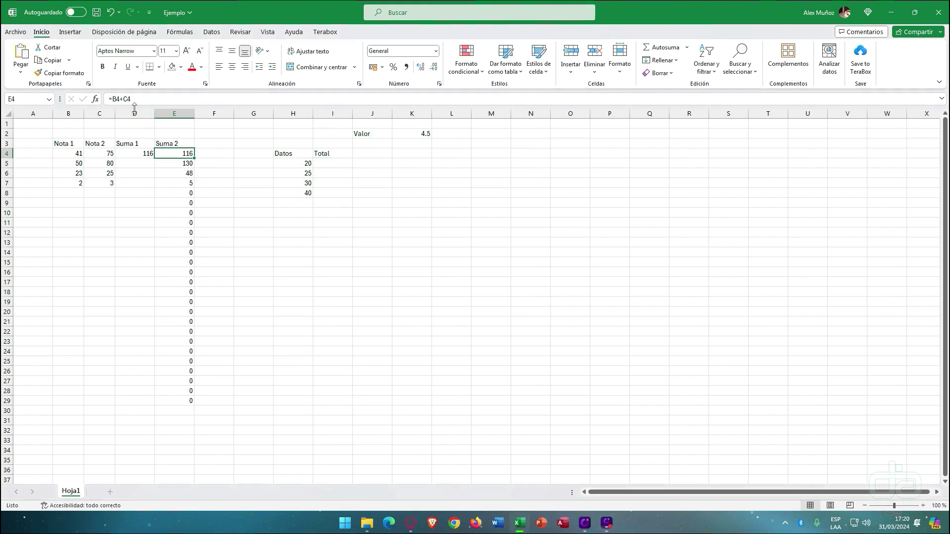
{"action": "double_click", "coordinate": [116, 99]}
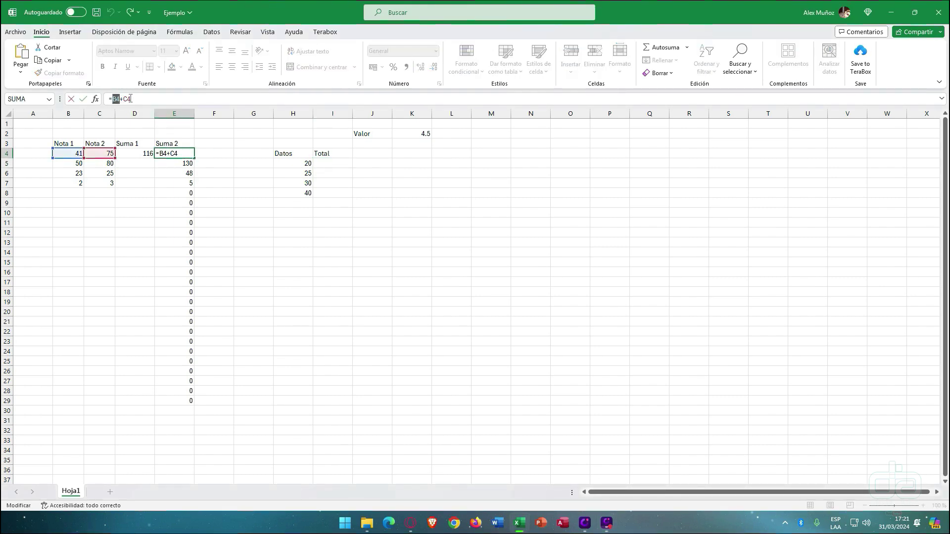
{"action": "double_click", "coordinate": [127, 99]}
{"action": "key", "text": "Return"}
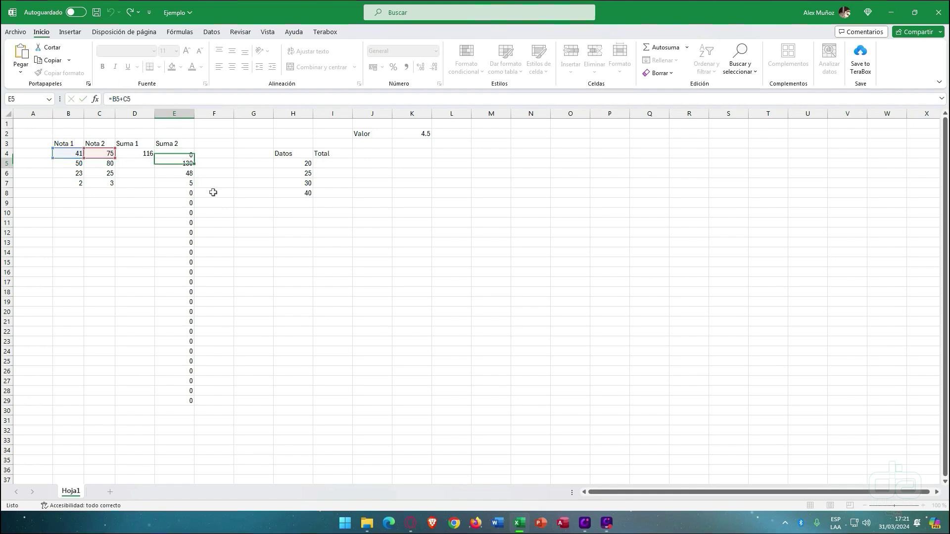
- Point out the Datos values in H5:H8, the Valor 4.5 in K2, and the Total cells
{"action": "left_click", "coordinate": [327, 166]}
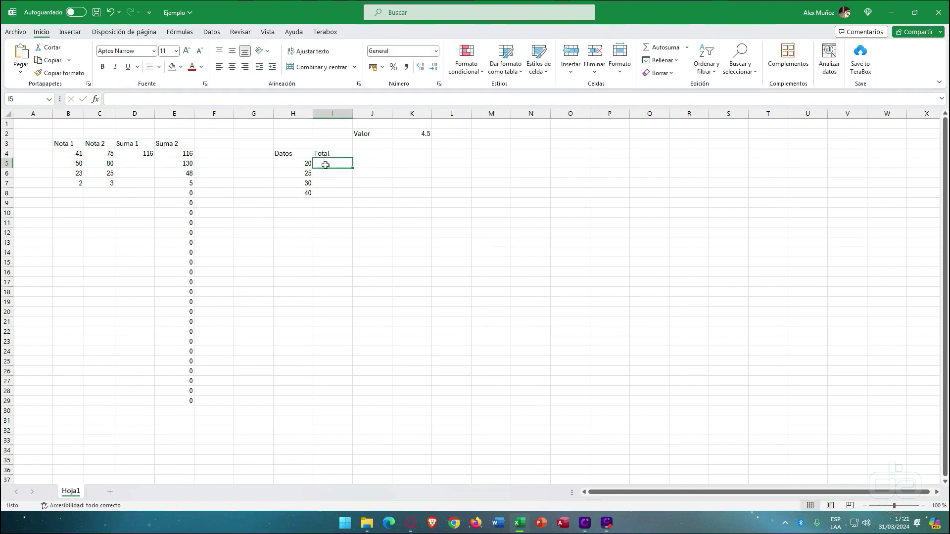
{"action": "left_click", "coordinate": [298, 163]}
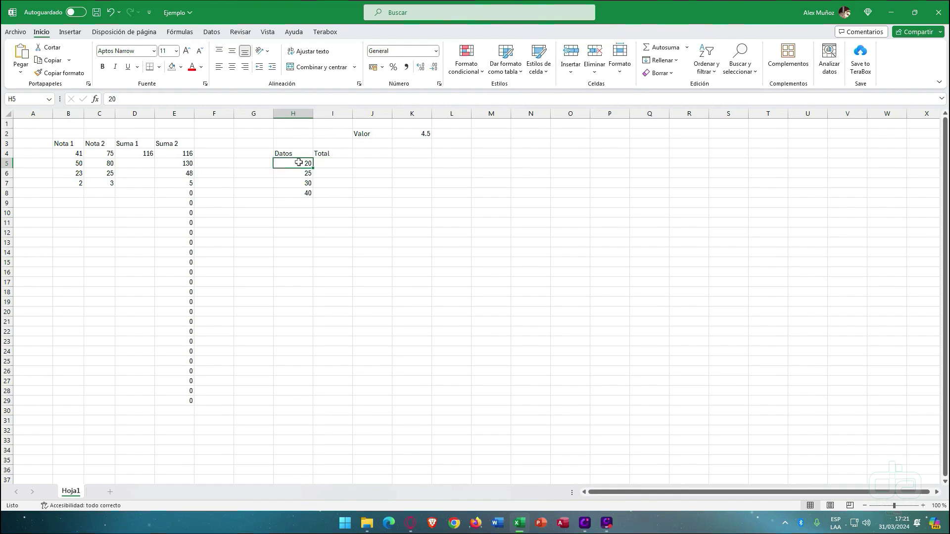
{"action": "left_click", "coordinate": [300, 171]}
{"action": "left_click", "coordinate": [301, 183]}
{"action": "left_click", "coordinate": [307, 164]}
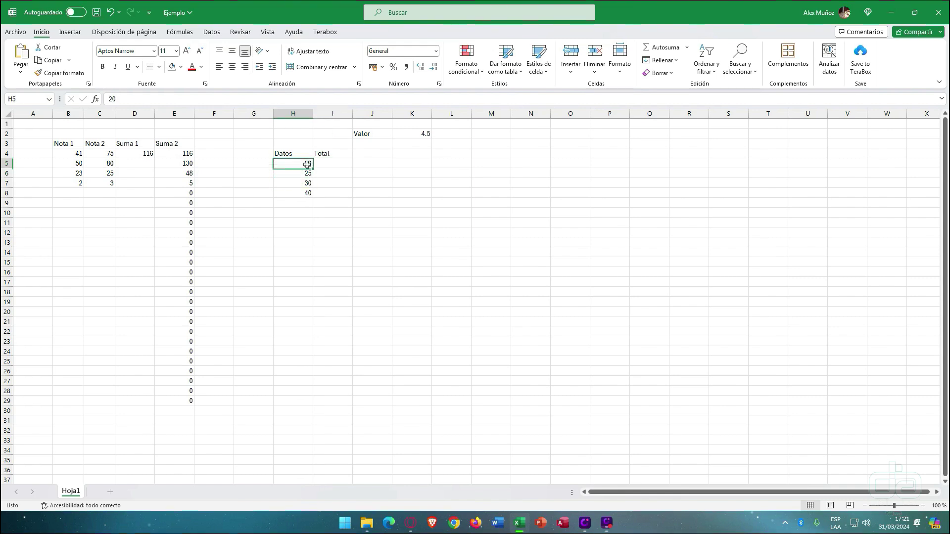
{"action": "left_click", "coordinate": [409, 132]}
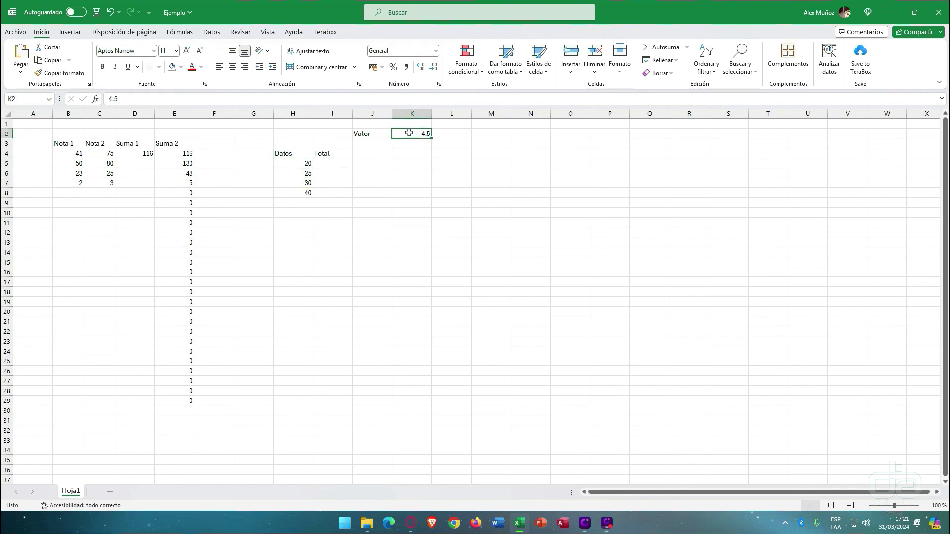
{"action": "left_click_drag", "start_coordinate": [366, 132], "coordinate": [427, 133]}
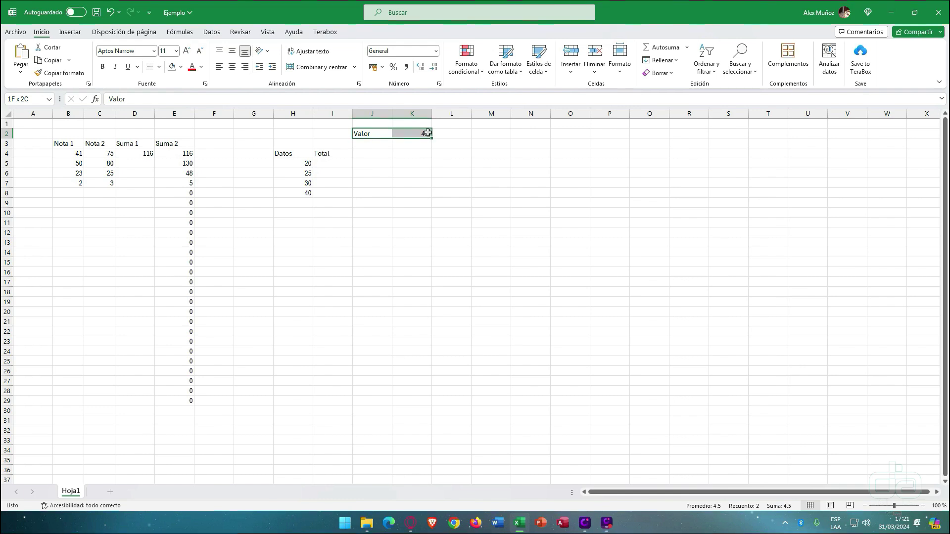
{"action": "left_click_drag", "start_coordinate": [307, 164], "coordinate": [346, 196]}
{"action": "left_click", "coordinate": [309, 174]}
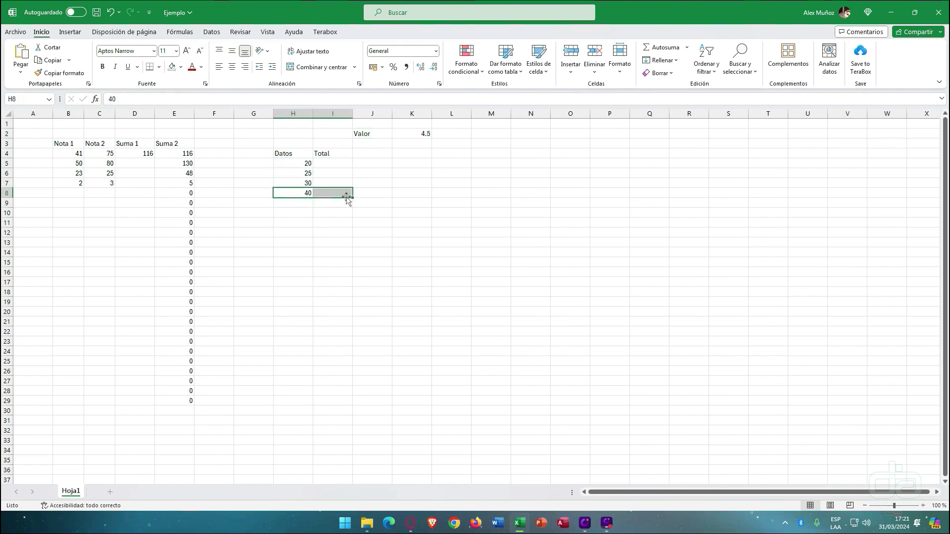
{"action": "left_click", "coordinate": [413, 131]}
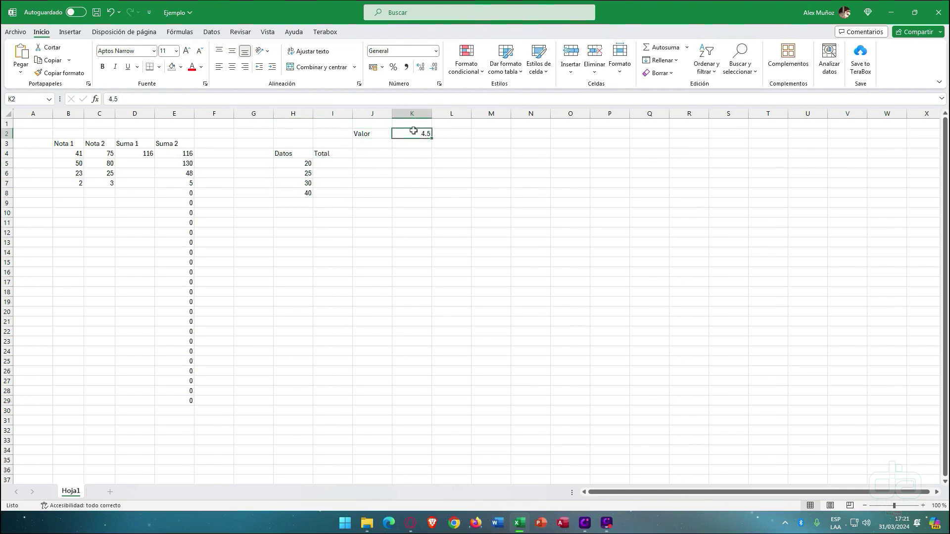
{"action": "left_click", "coordinate": [305, 164]}
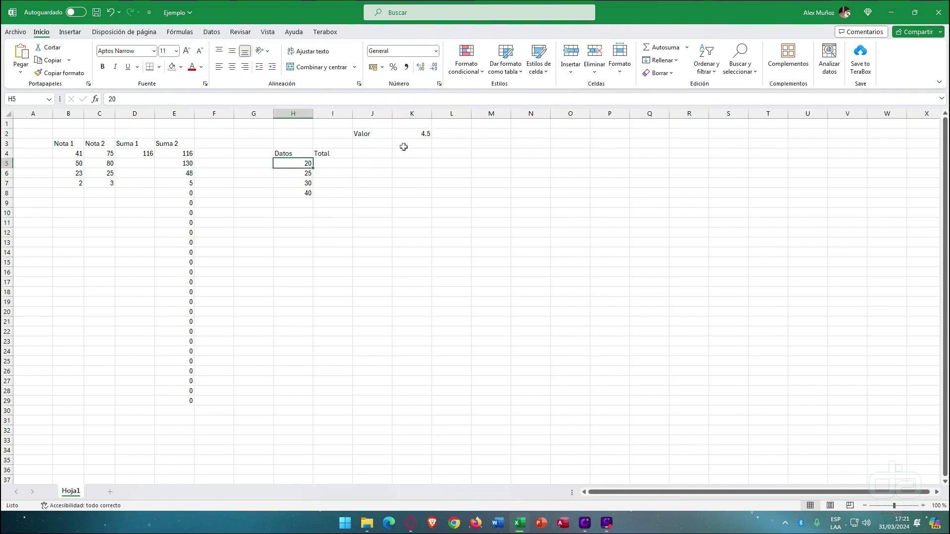
{"action": "left_click", "coordinate": [418, 134]}
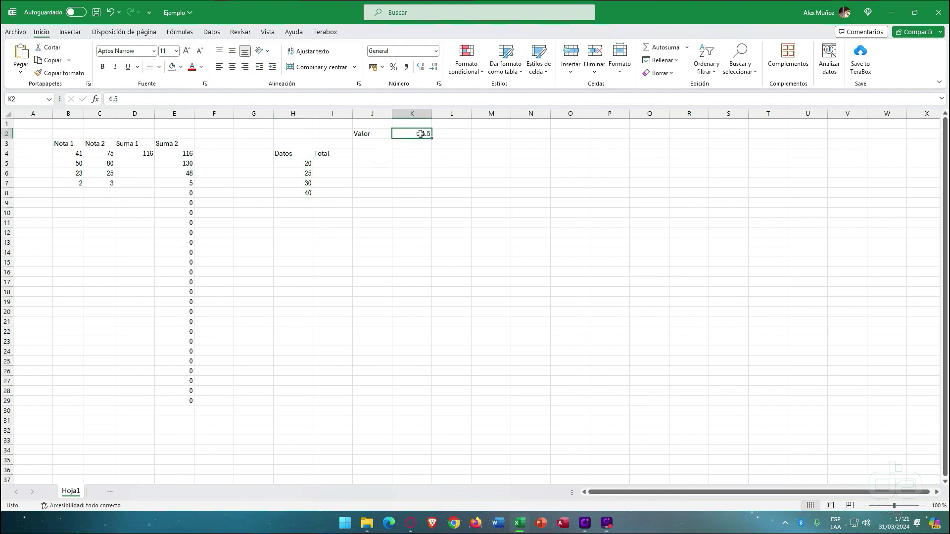
{"action": "left_click", "coordinate": [305, 174]}
{"action": "left_click", "coordinate": [432, 133]}
{"action": "left_click_drag", "start_coordinate": [308, 183], "coordinate": [319, 182]}
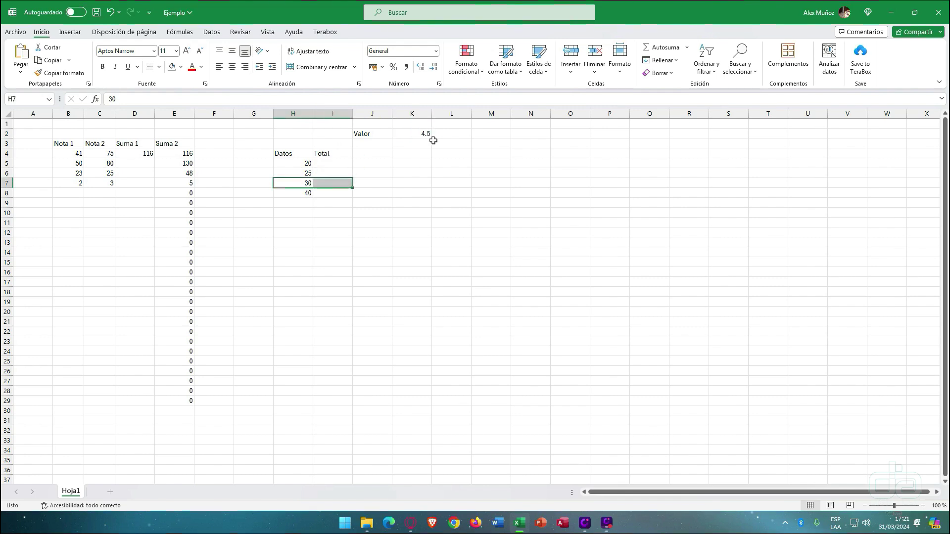
{"action": "left_click", "coordinate": [430, 135]}
{"action": "left_click", "coordinate": [317, 193]}
{"action": "left_click", "coordinate": [408, 147]}
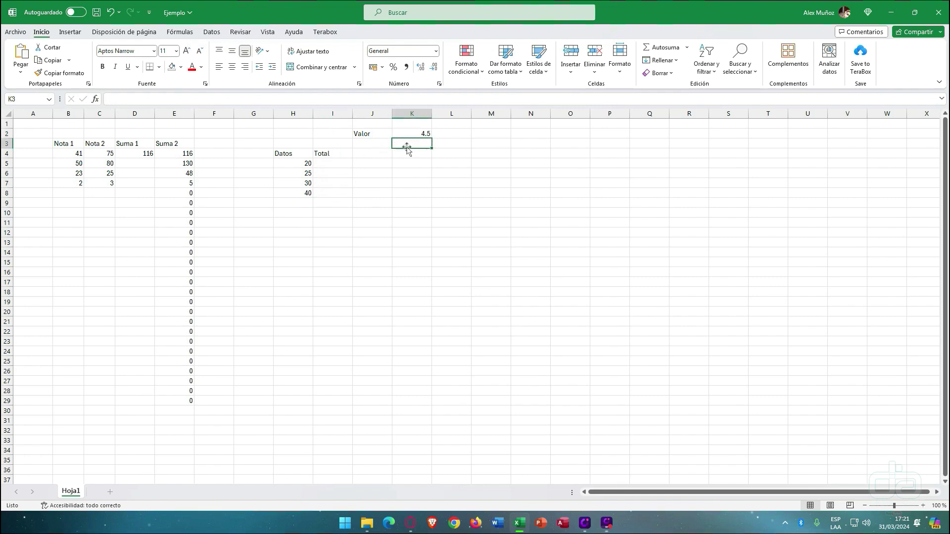
{"action": "left_click", "coordinate": [339, 162]}
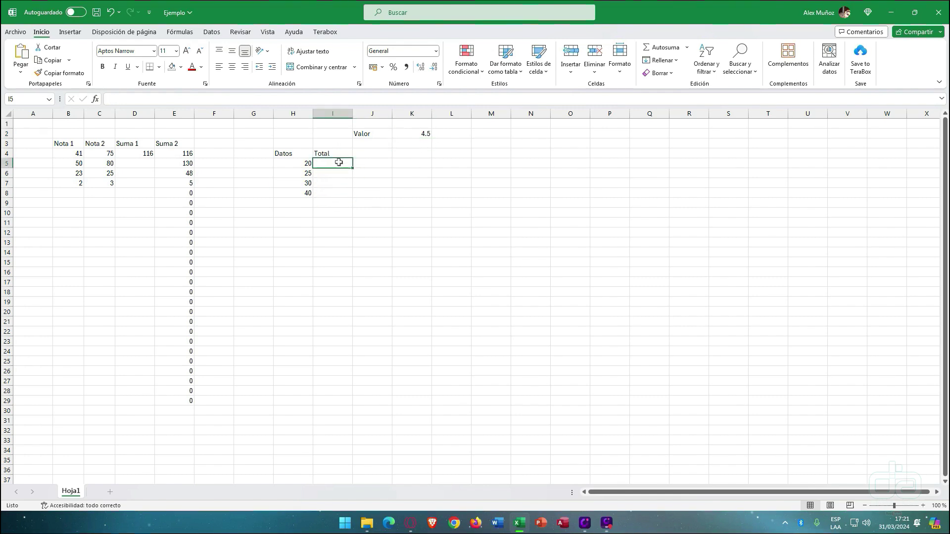
- Enter =H5+K2 in Total cell I5, giving 24.5
{"action": "type", "text": "="}
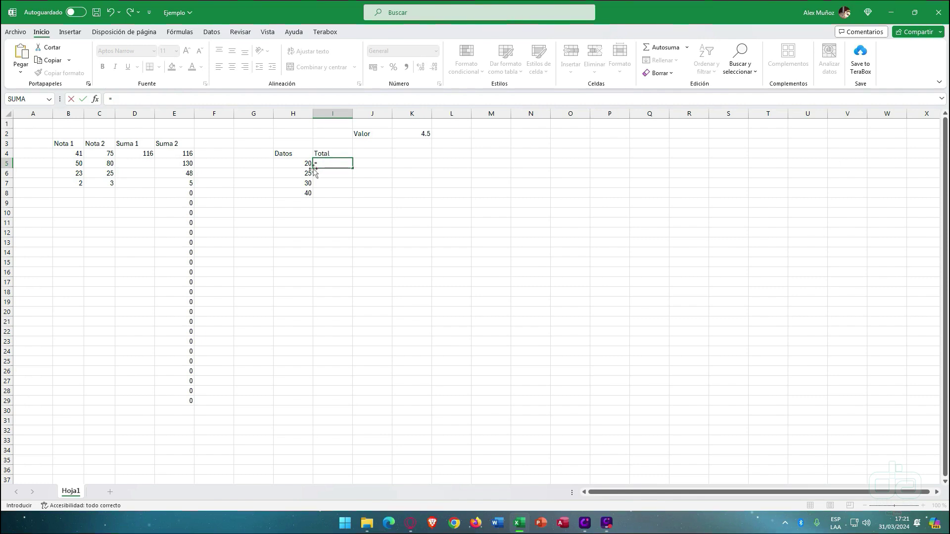
{"action": "left_click", "coordinate": [297, 166]}
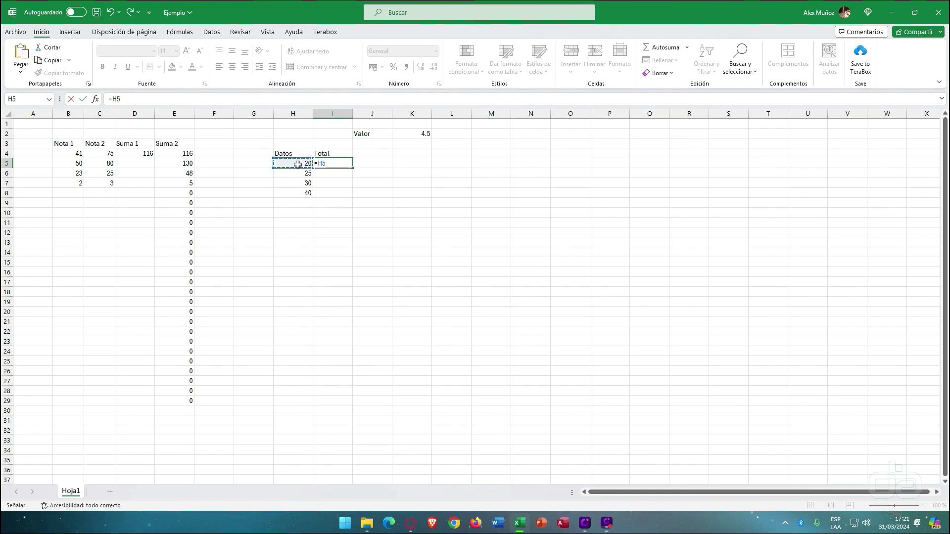
{"action": "type", "text": "+"}
{"action": "left_click", "coordinate": [416, 134]}
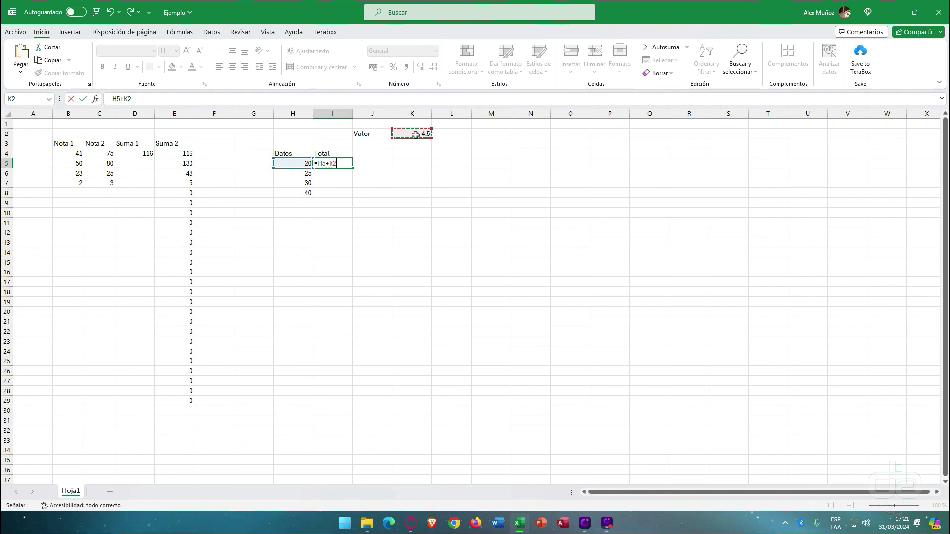
{"action": "key", "text": "Return"}
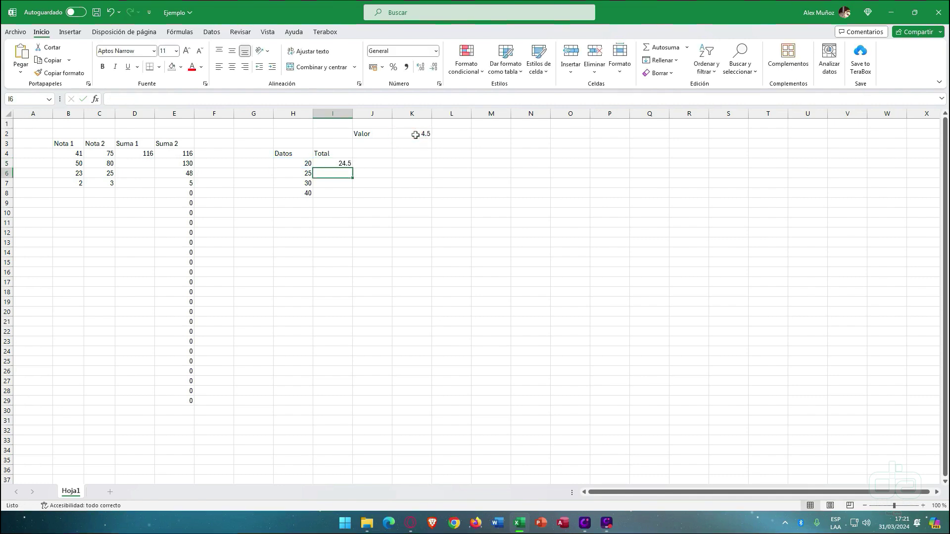
- Fill I5's formula down to I8 and check the shifted copy in I6
{"action": "left_click", "coordinate": [342, 163]}
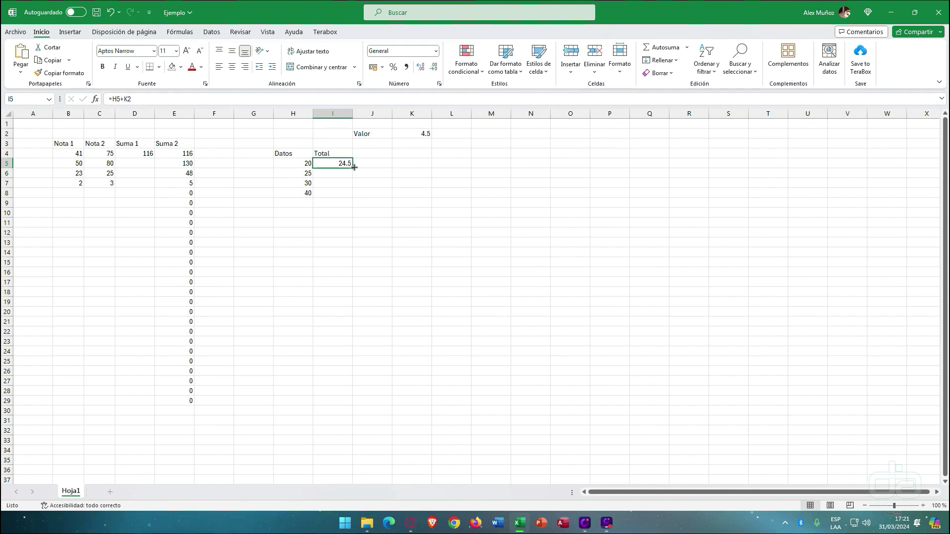
{"action": "left_click_drag", "start_coordinate": [354, 168], "coordinate": [352, 198]}
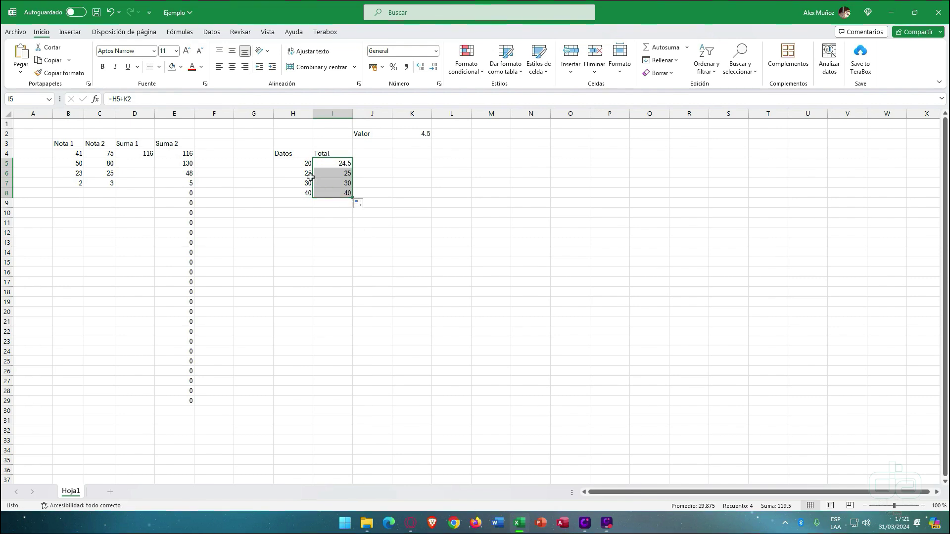
{"action": "left_click_drag", "start_coordinate": [310, 177], "coordinate": [342, 174]}
{"action": "left_click", "coordinate": [342, 173]}
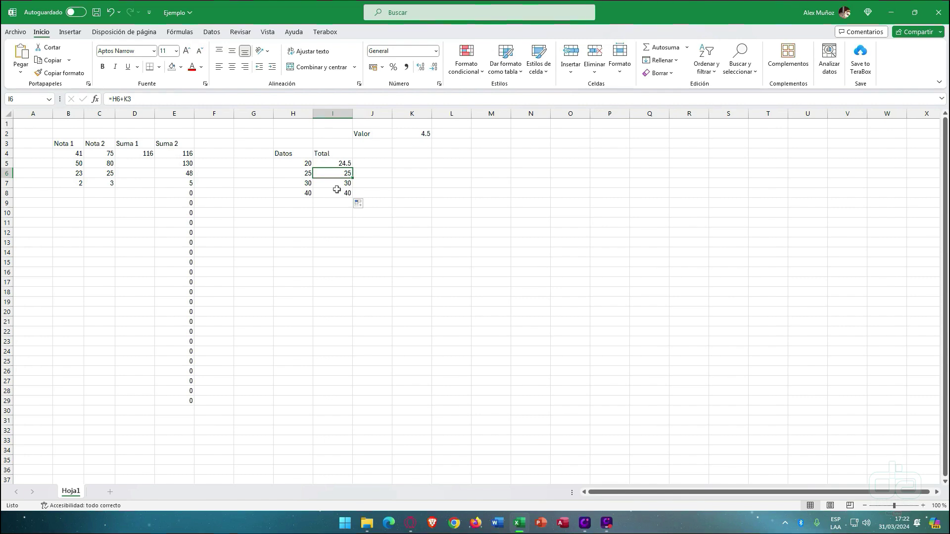
- View I6's shifted formula, then clear the copied Total values below I5
{"action": "left_click", "coordinate": [303, 174]}
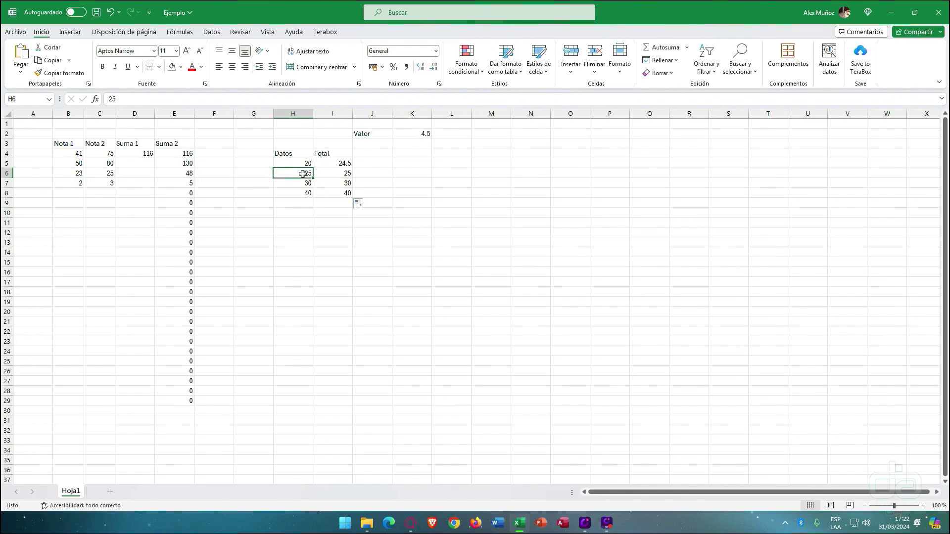
{"action": "left_click", "coordinate": [344, 172]}
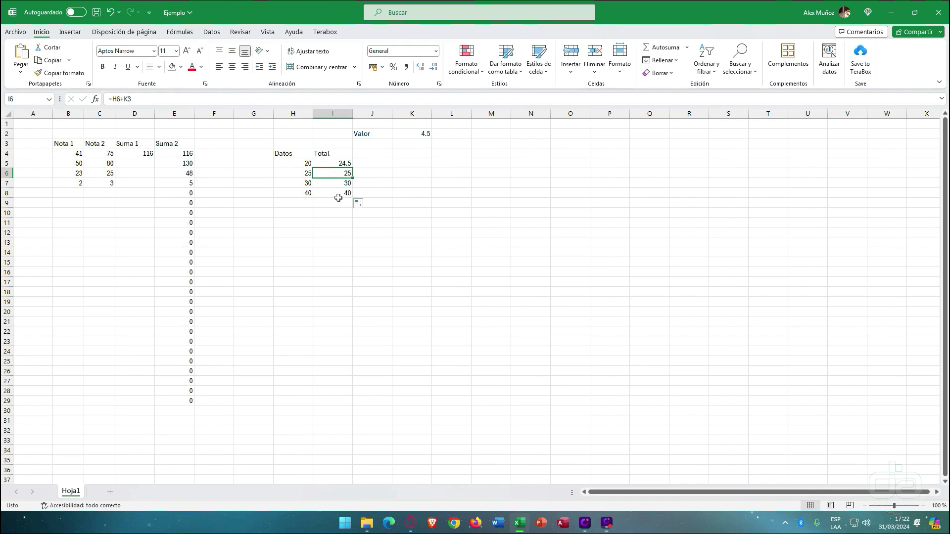
{"action": "left_click_drag", "start_coordinate": [306, 184], "coordinate": [338, 198]}
{"action": "key", "text": "Delete"}
- Inspect the references in I5's =H5+K2 formula and recommit it unchanged
{"action": "left_click", "coordinate": [340, 164]}
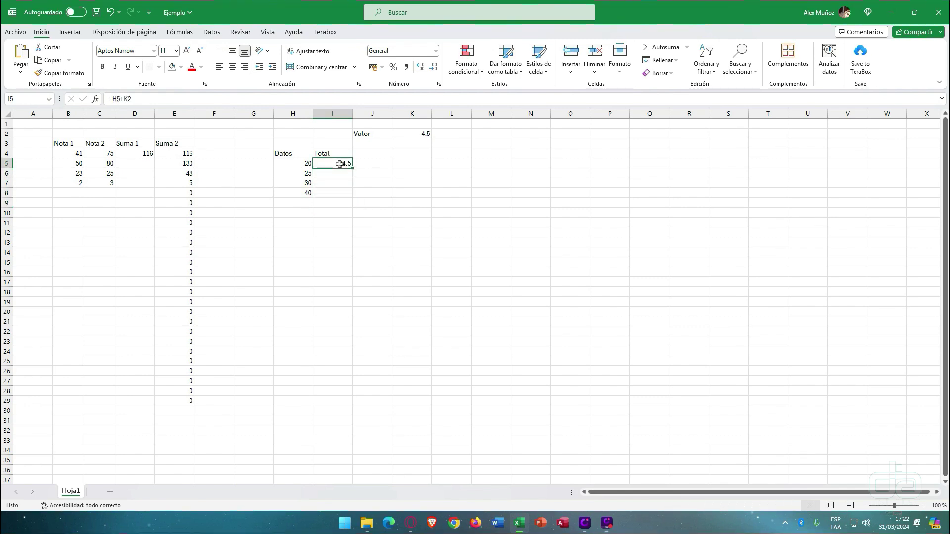
{"action": "double_click", "coordinate": [340, 164]}
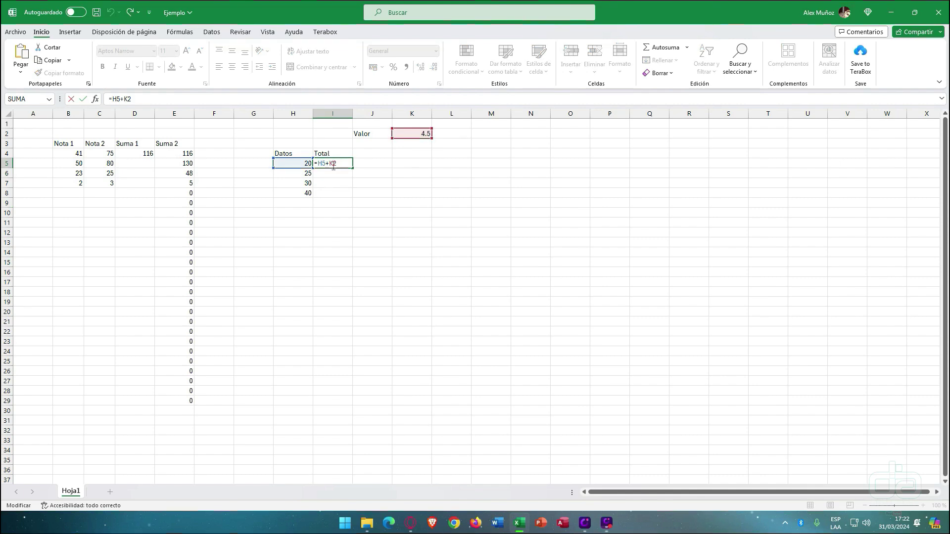
{"action": "left_click_drag", "start_coordinate": [321, 163], "coordinate": [320, 164]}
{"action": "left_click", "coordinate": [330, 163]}
{"action": "key", "text": "ctrl+Return"}
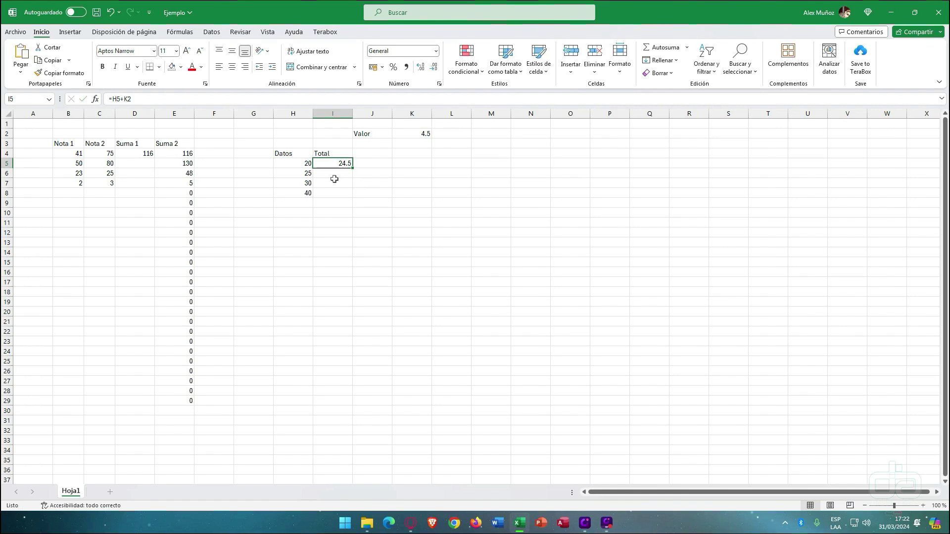
- Refill the Total formula down to I8 and inspect I8's shifted references
{"action": "left_click_drag", "start_coordinate": [354, 168], "coordinate": [354, 196]}
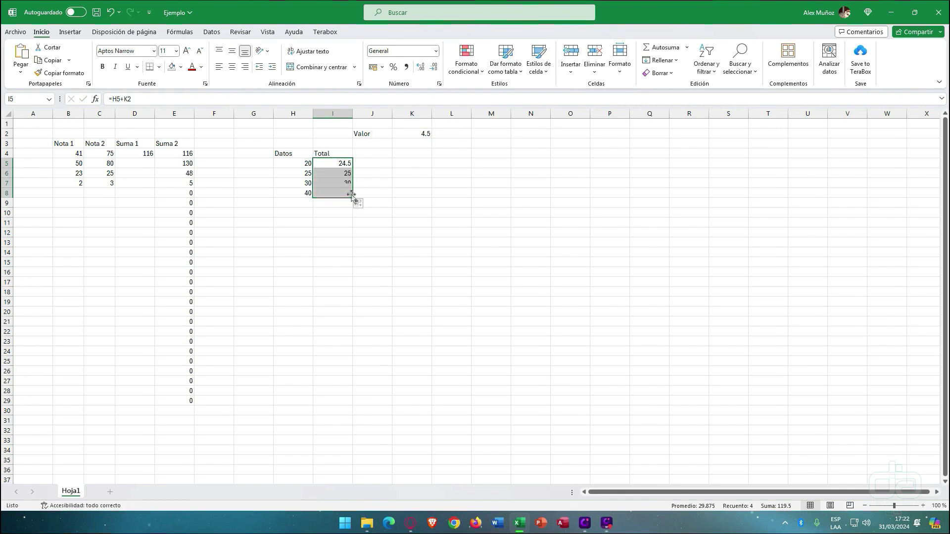
{"action": "left_click", "coordinate": [335, 193]}
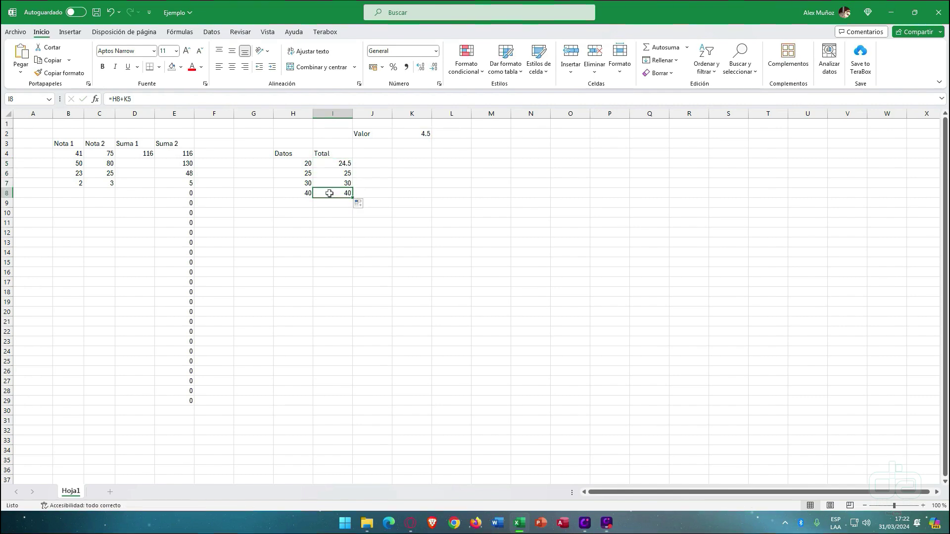
{"action": "left_click", "coordinate": [147, 99]}
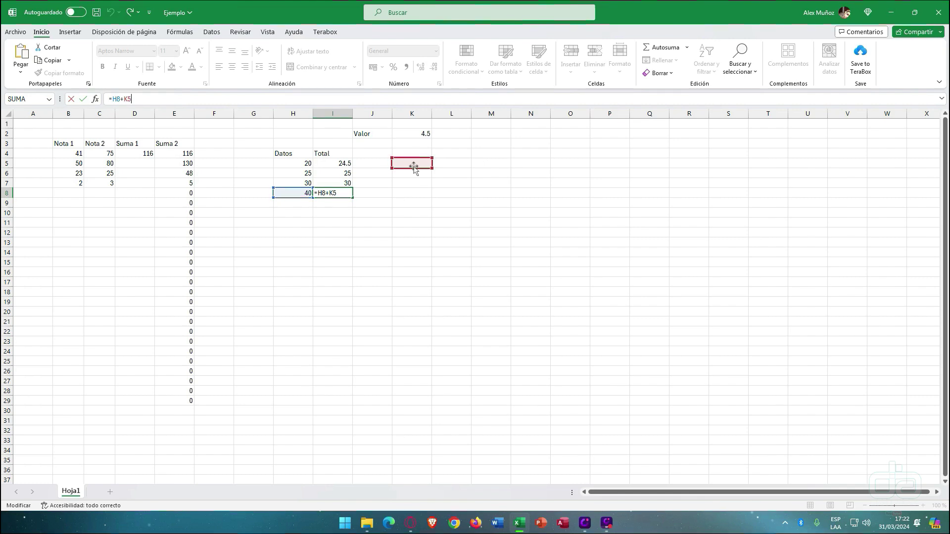
{"action": "key", "text": "Return"}
- Copy I5's formula down to I8 again, comparing the Datos values H5:H8 with K2
{"action": "left_click", "coordinate": [342, 167]}
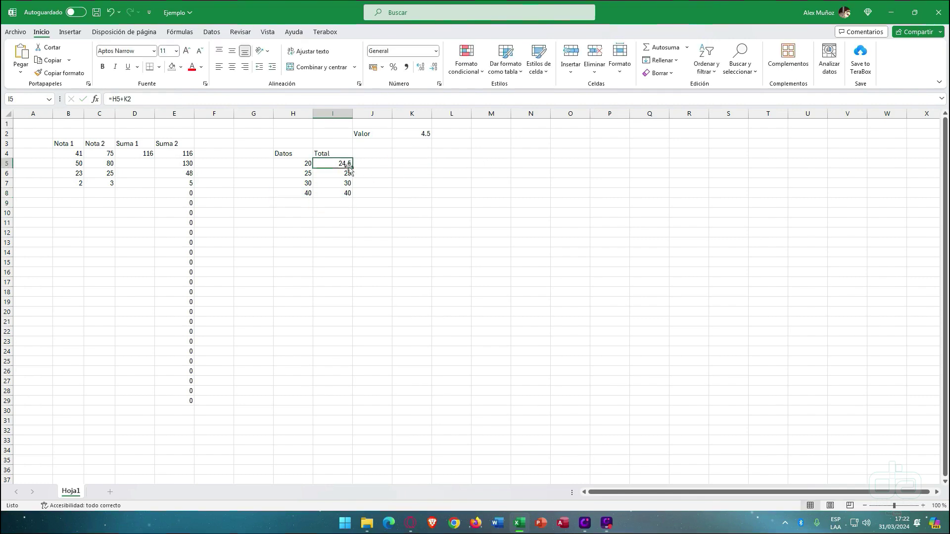
{"action": "left_click_drag", "start_coordinate": [353, 168], "coordinate": [348, 194]}
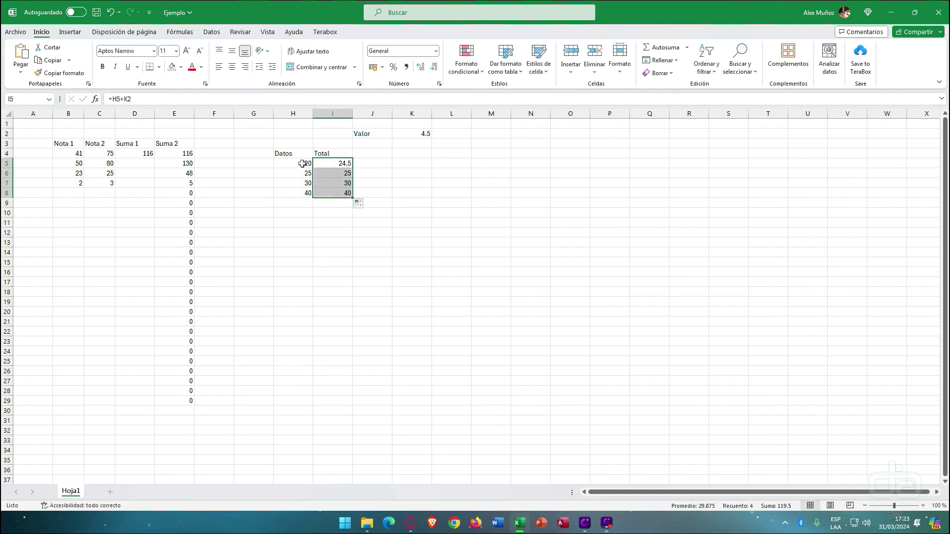
{"action": "left_click_drag", "start_coordinate": [303, 164], "coordinate": [303, 192]}
{"action": "left_click_drag", "start_coordinate": [414, 134], "coordinate": [415, 138]}
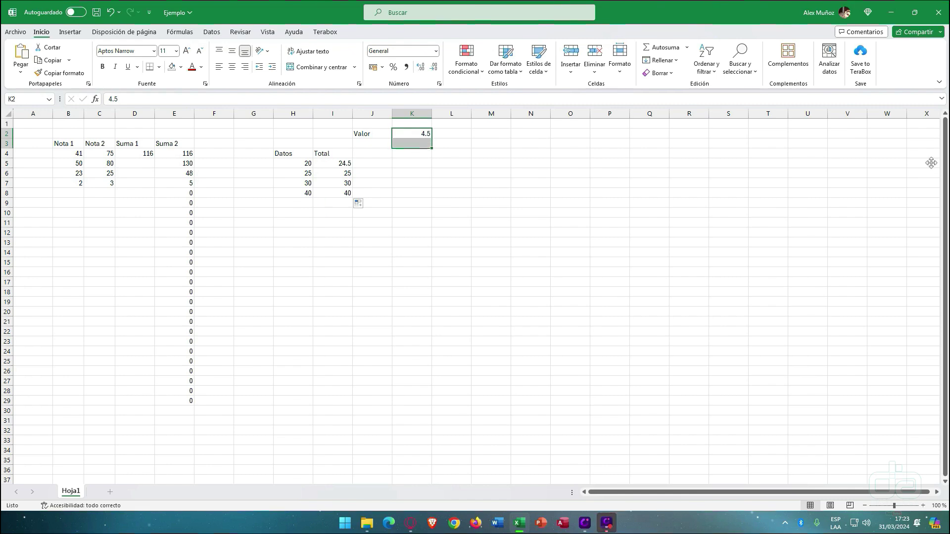
{"action": "left_click", "coordinate": [913, 157]}
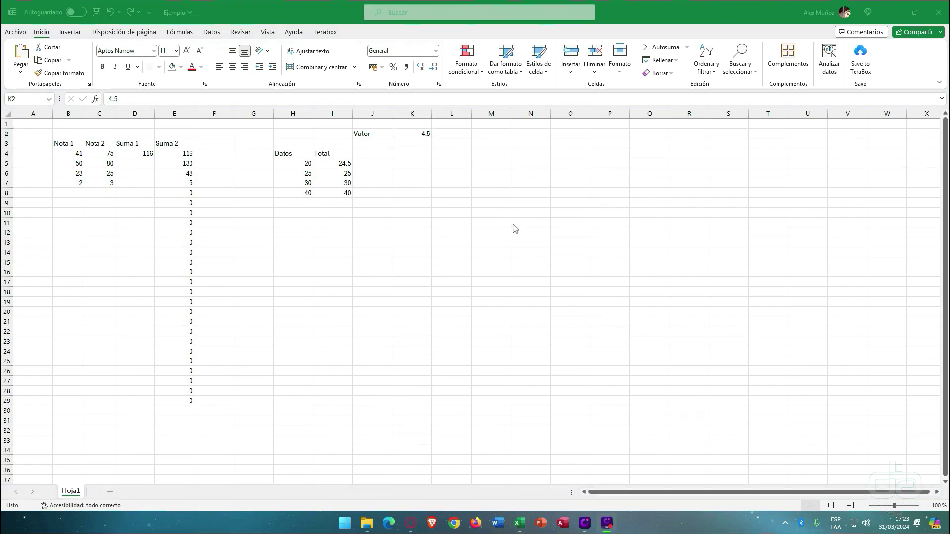
{"action": "left_click", "coordinate": [356, 174]}
- Recheck I5's formula, then undo the wrong copied results in I6:I8
{"action": "left_click", "coordinate": [341, 165]}
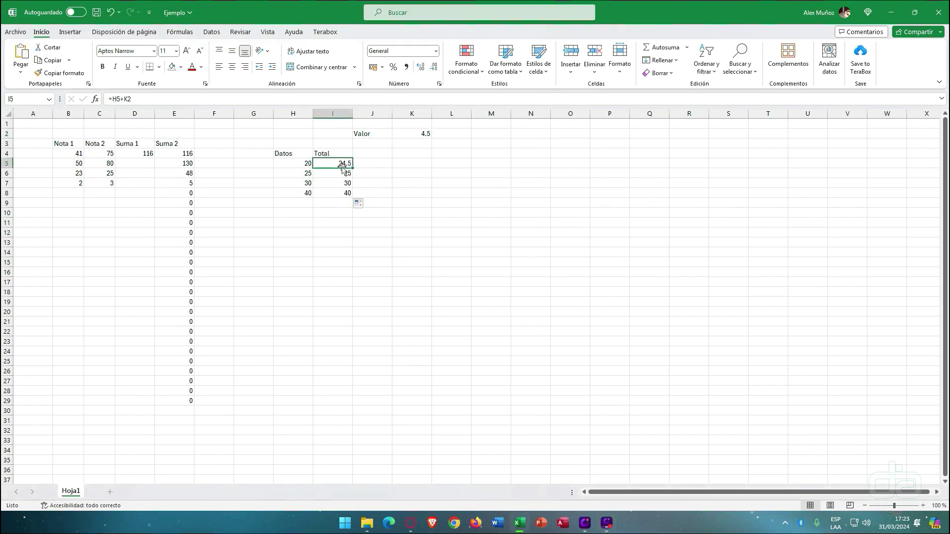
{"action": "double_click", "coordinate": [341, 165]}
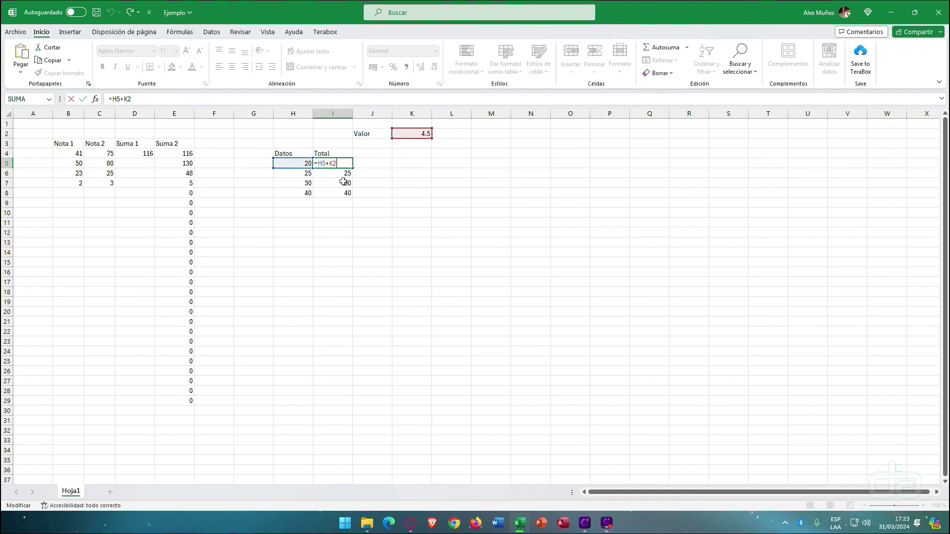
{"action": "key", "text": "Return"}
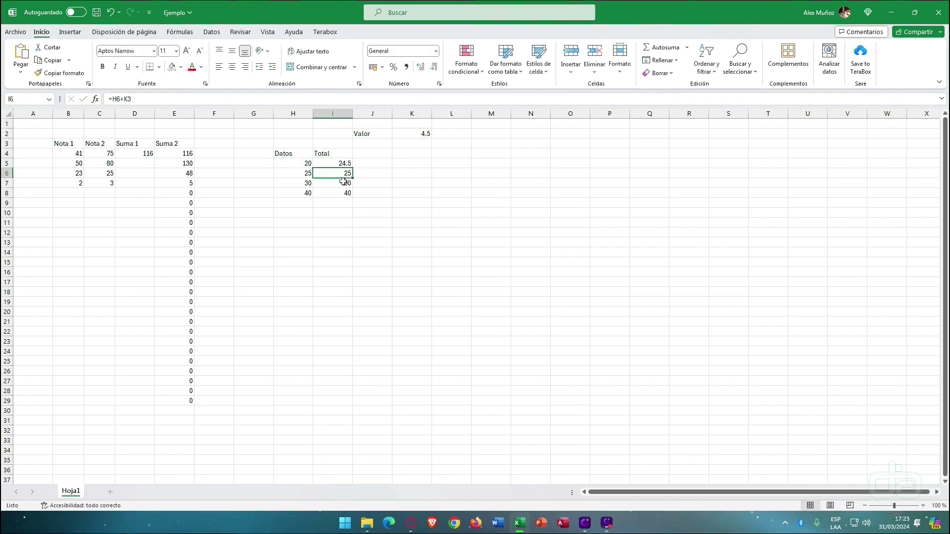
{"action": "left_click_drag", "start_coordinate": [345, 174], "coordinate": [345, 194]}
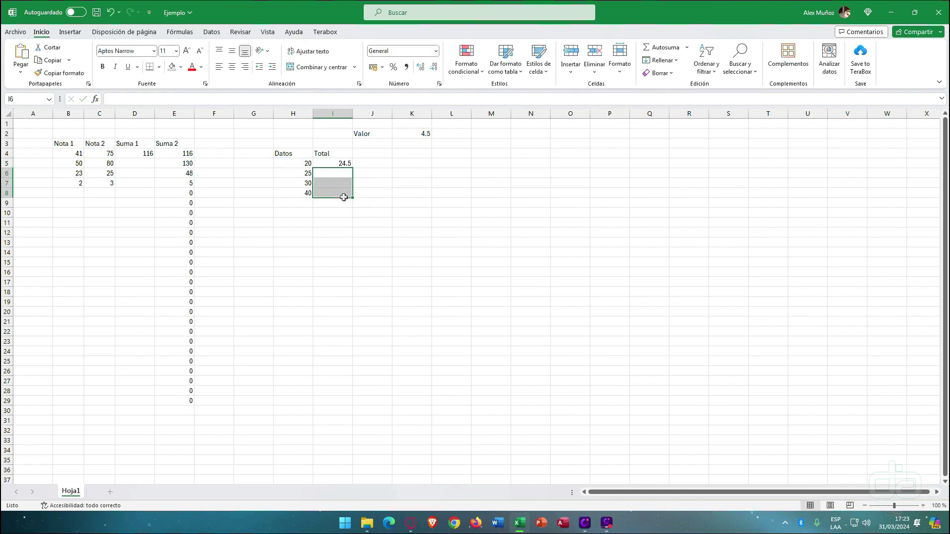
{"action": "key", "text": "ctrl+z"}
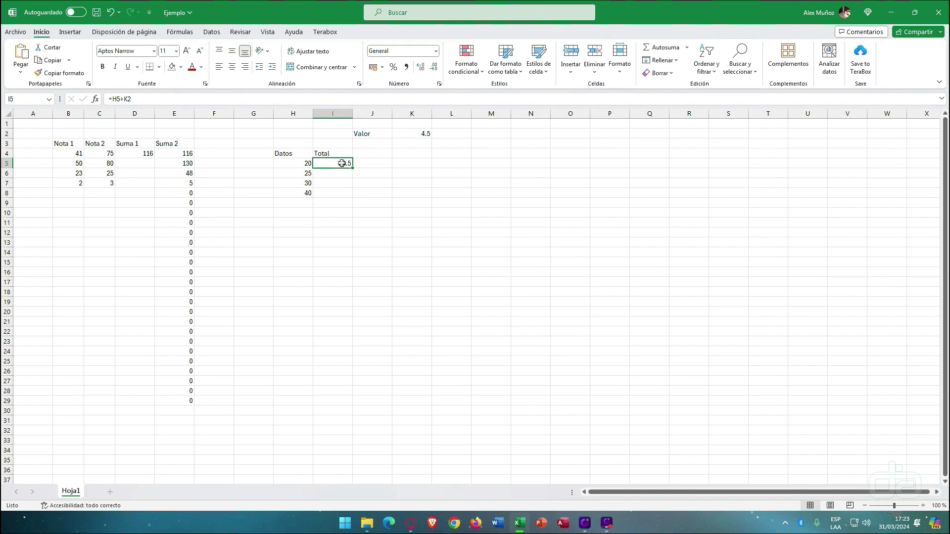
- Make I5's K2 reference absolute with F4, so it reads =H5+$K$2
{"action": "double_click", "coordinate": [339, 162]}
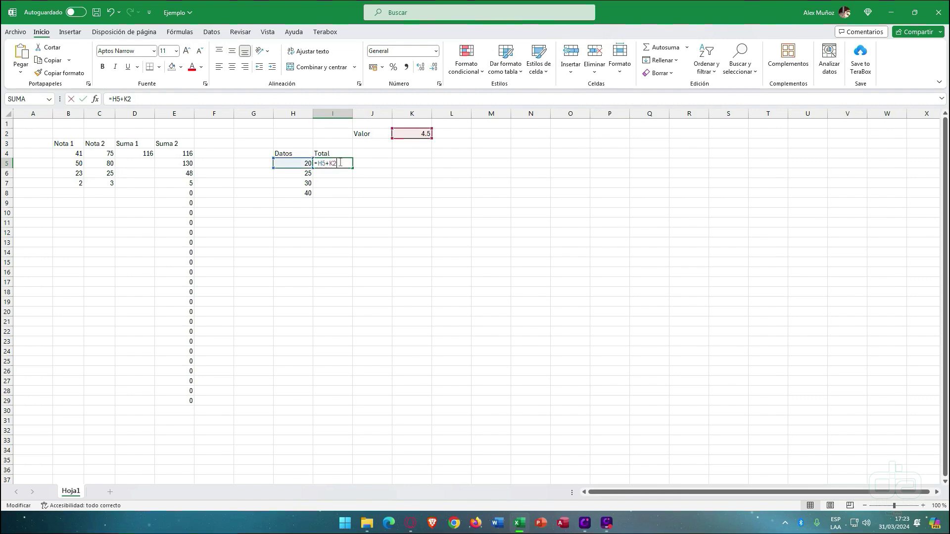
{"action": "left_click", "coordinate": [128, 98]}
{"action": "left_click", "coordinate": [329, 161]}
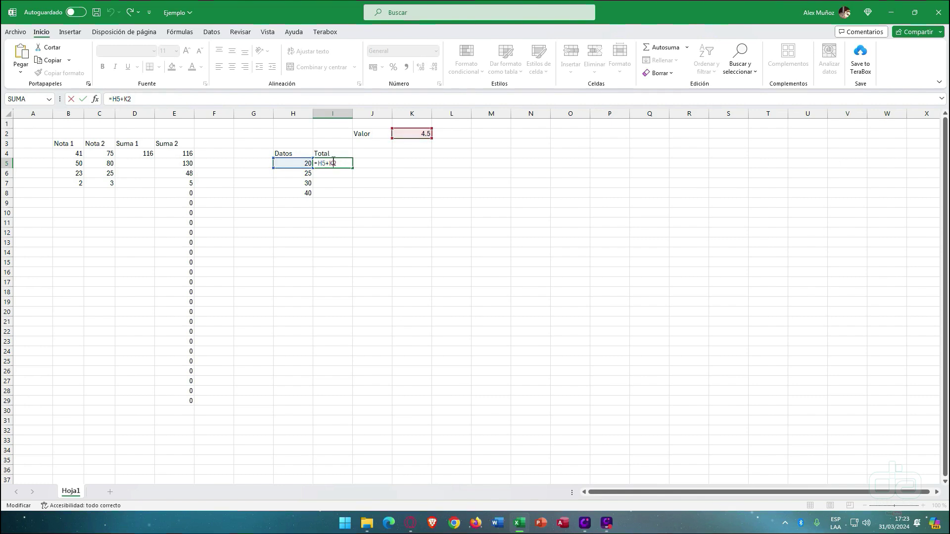
{"action": "left_click", "coordinate": [122, 96]}
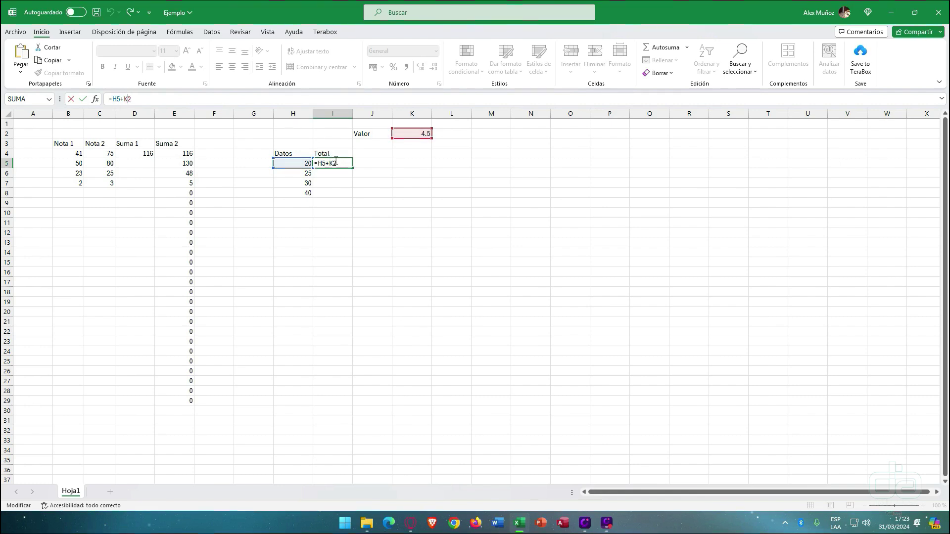
{"action": "left_click", "coordinate": [343, 162]}
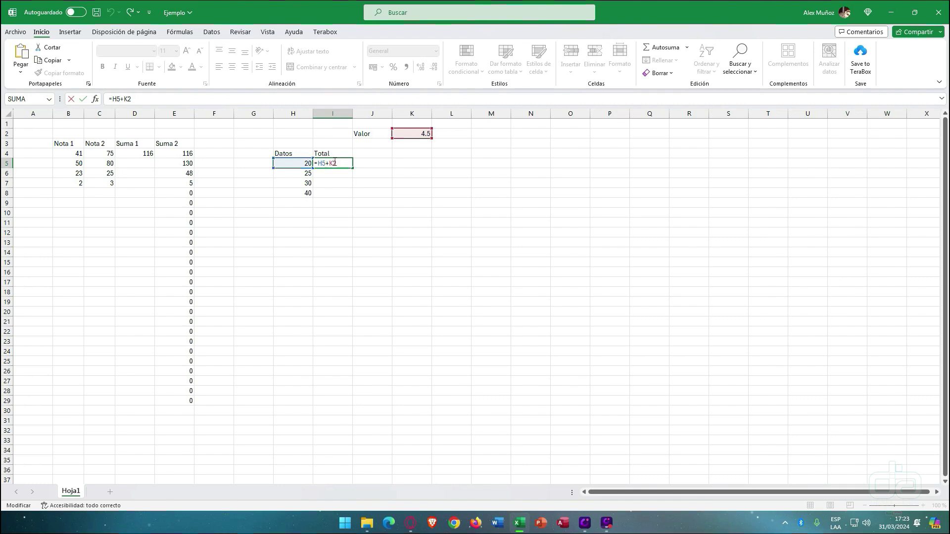
{"action": "key", "text": "F4"}
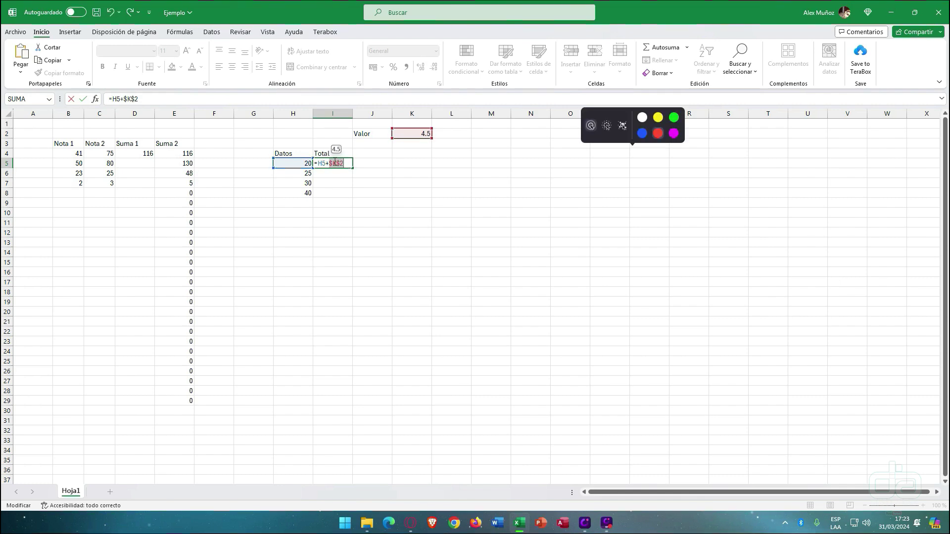
{"action": "left_click", "coordinate": [349, 164]}
{"action": "key", "text": "Return"}
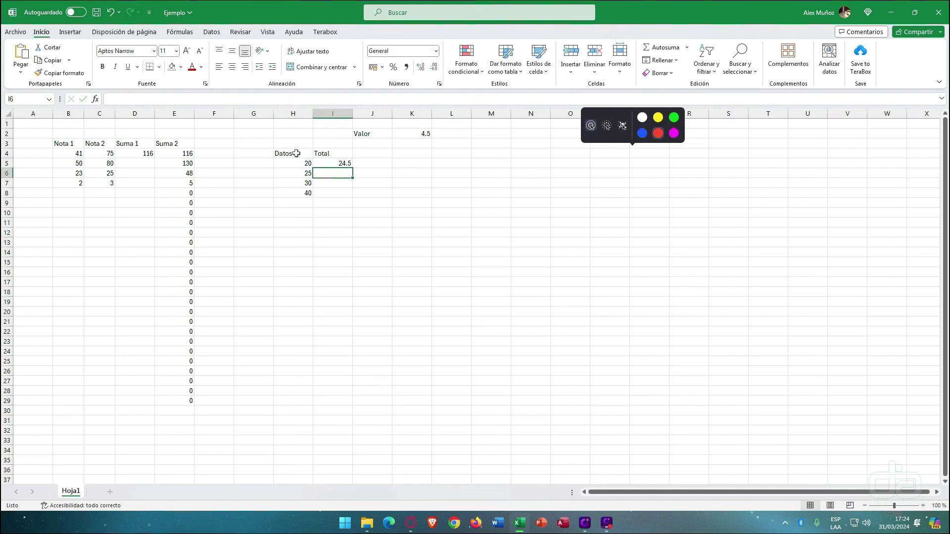
- Fill the fixed formula down to I8 and compare I8's references with E6's formula
{"action": "key", "text": "Up"}
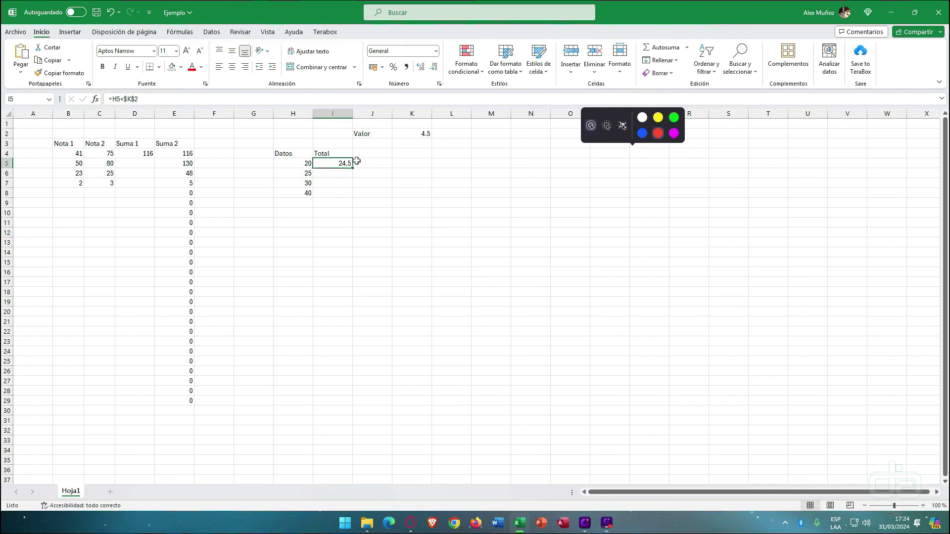
{"action": "left_click_drag", "start_coordinate": [352, 169], "coordinate": [352, 198]}
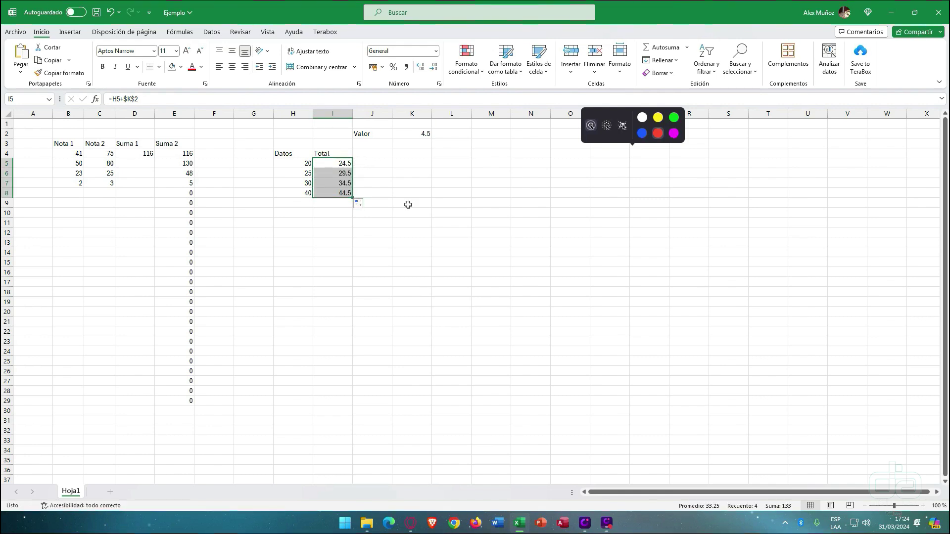
{"action": "left_click", "coordinate": [339, 194]}
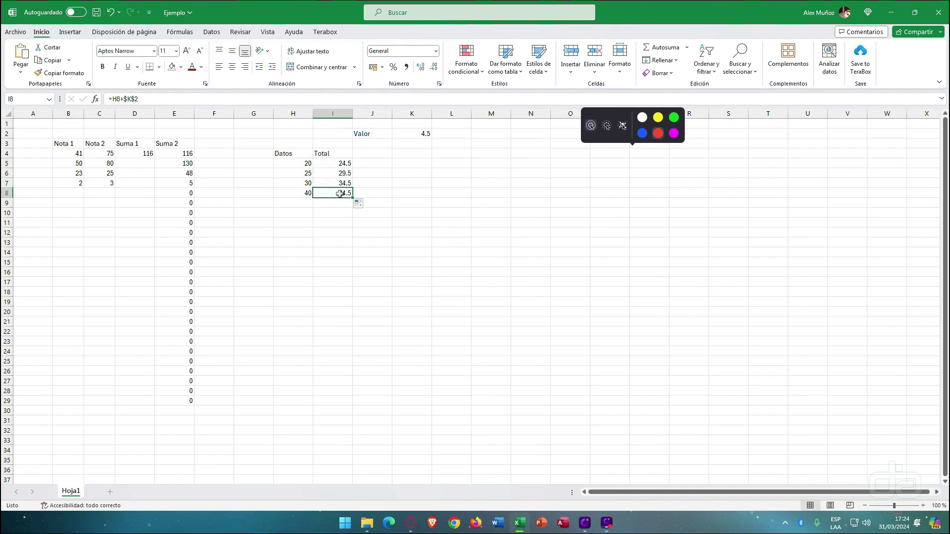
{"action": "double_click", "coordinate": [339, 194]}
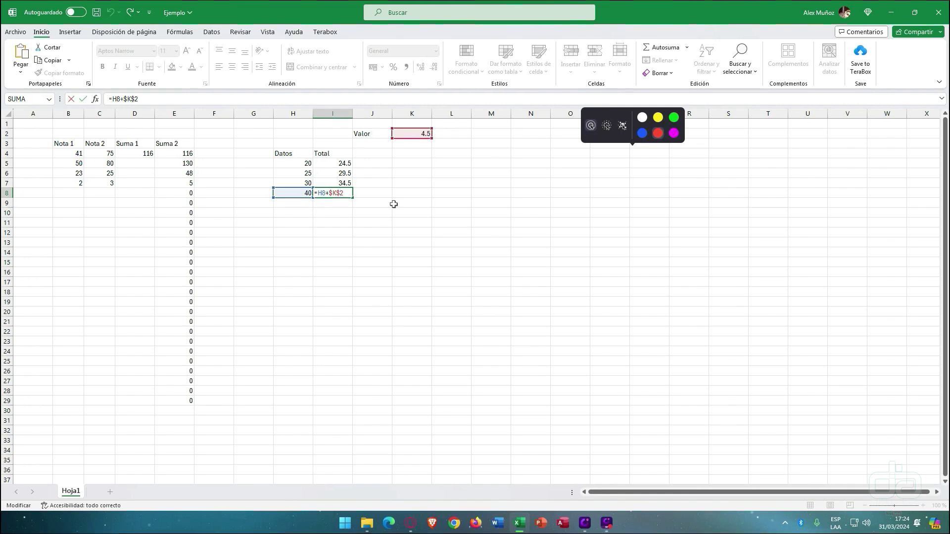
{"action": "key", "text": "Return"}
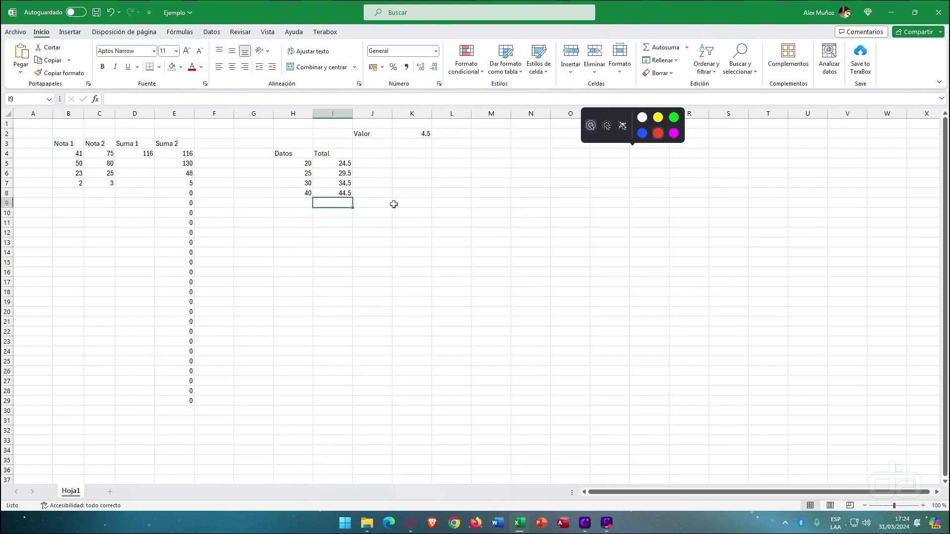
{"action": "double_click", "coordinate": [190, 173]}
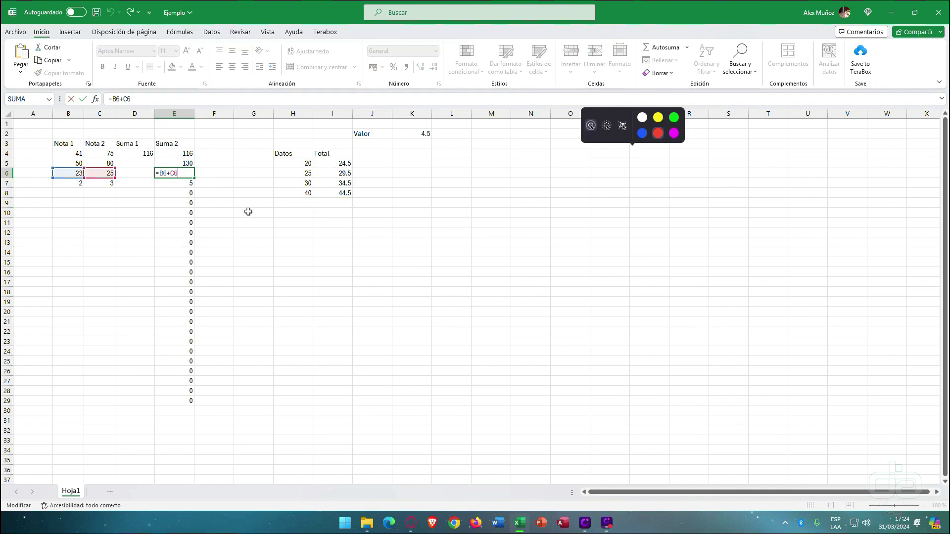
{"action": "double_click", "coordinate": [343, 196]}
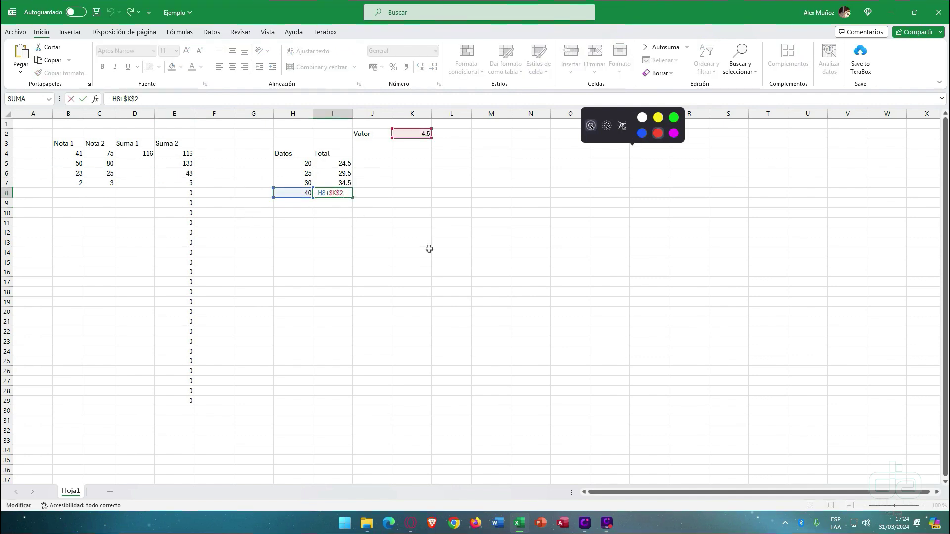
{"action": "key", "text": "Return"}
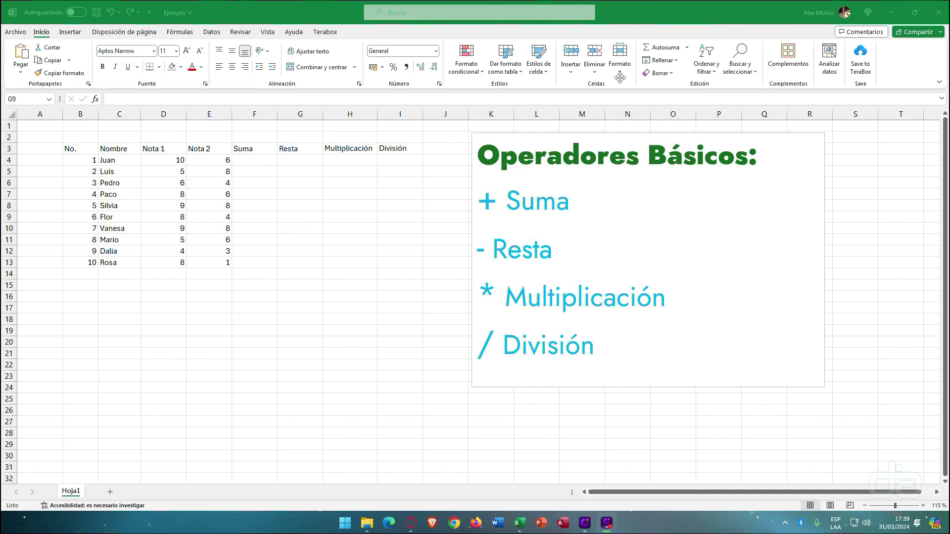
- Select Juan's Suma cell F4 and start a formula with an equals sign
{"action": "left_click", "coordinate": [247, 161]}
{"action": "left_click", "coordinate": [246, 161]}
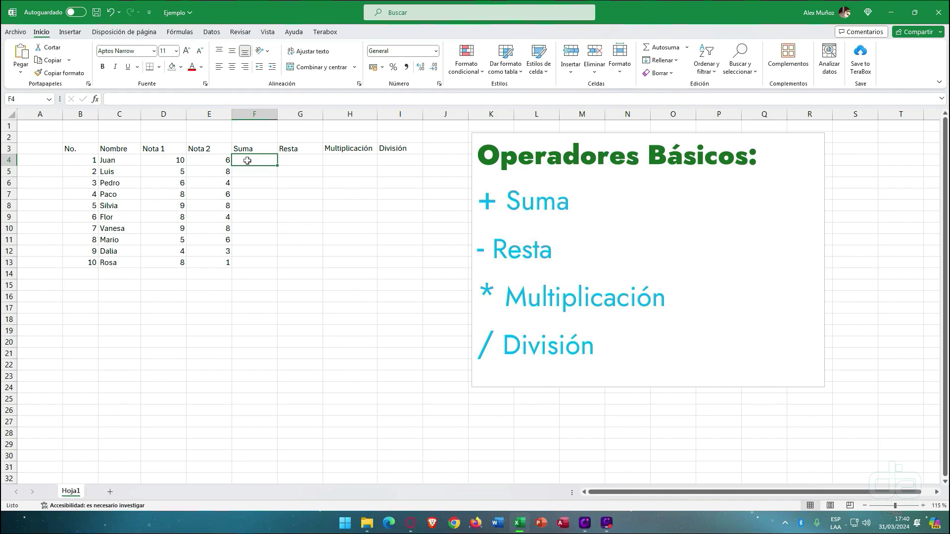
{"action": "type", "text": "="}
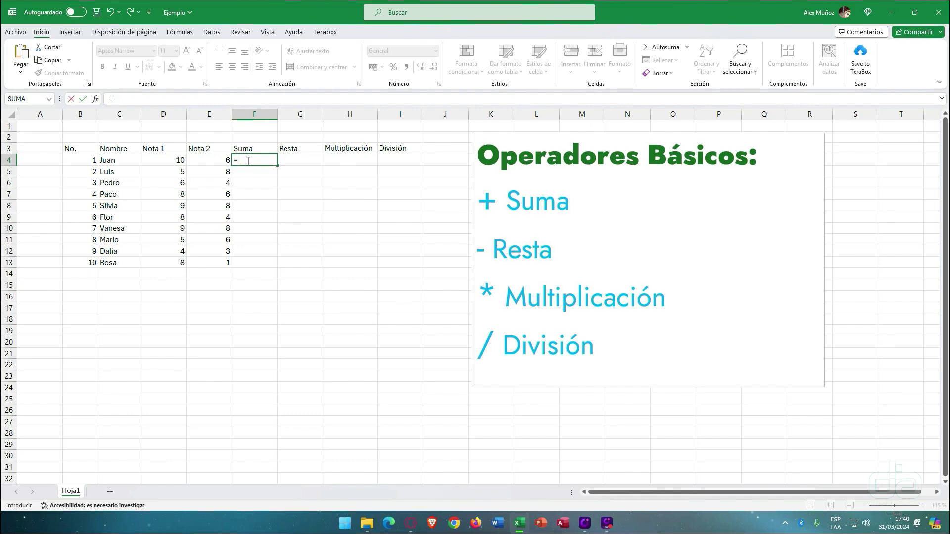
- Finish F4 as =D4+E4 after dismissing the incomplete-formula prompts, showing 16
{"action": "type", "text": "d4+"}
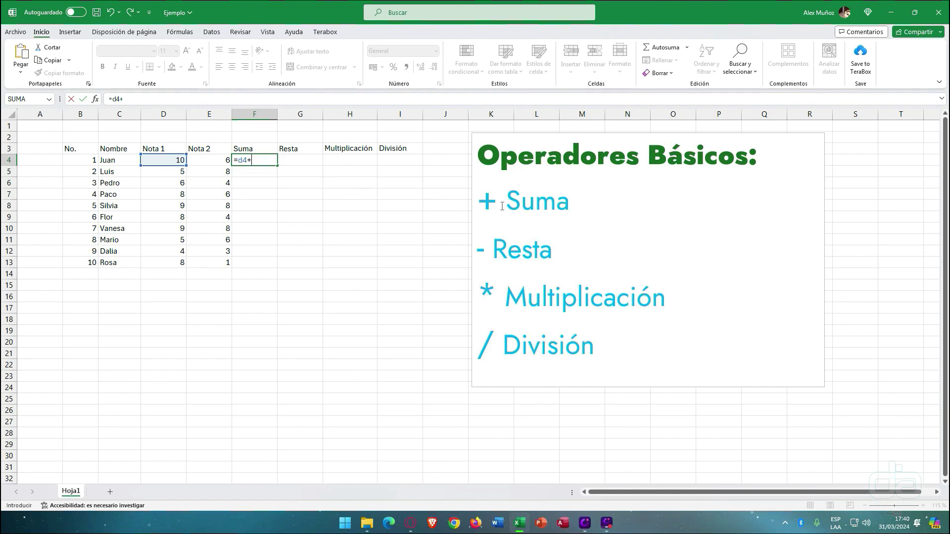
{"action": "key", "text": "Return"}
{"action": "left_click", "coordinate": [585, 241]}
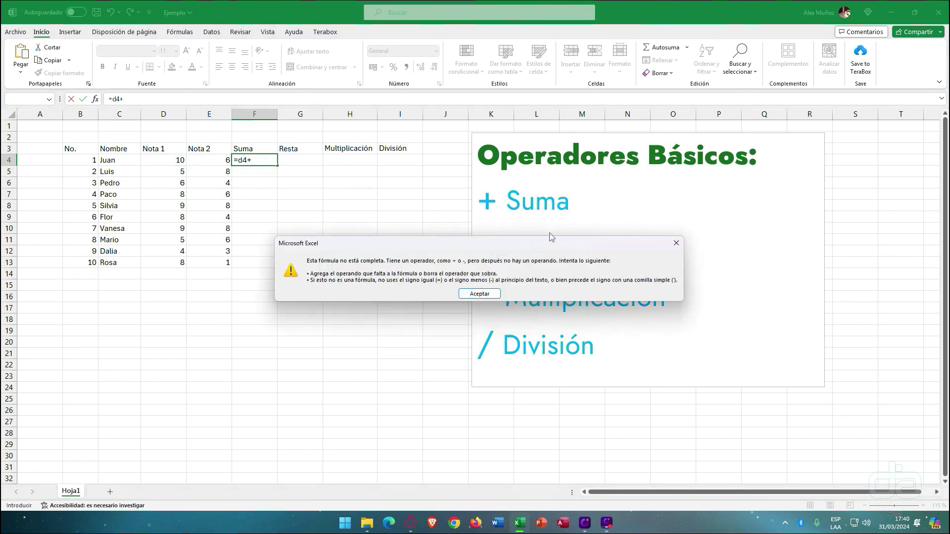
{"action": "left_click", "coordinate": [675, 242]}
{"action": "left_click", "coordinate": [265, 163]}
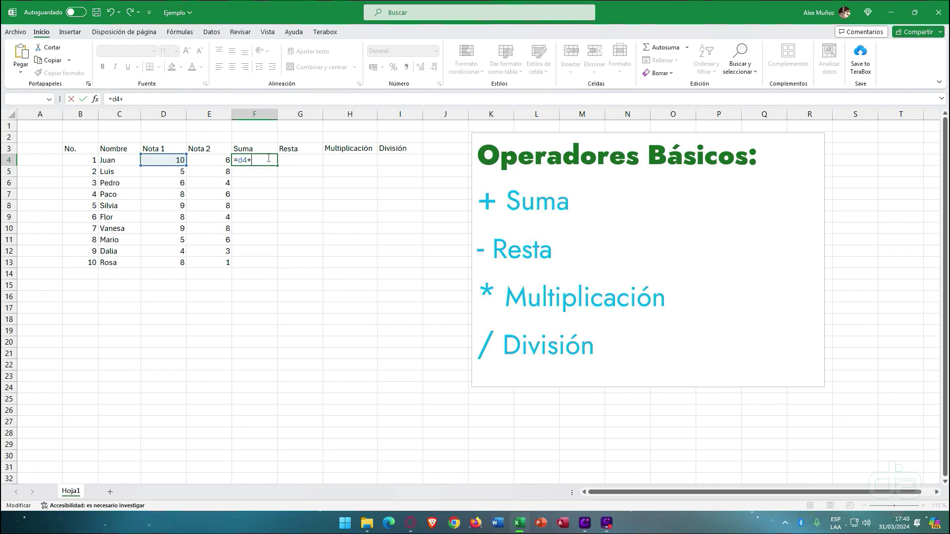
{"action": "left_click", "coordinate": [219, 161]}
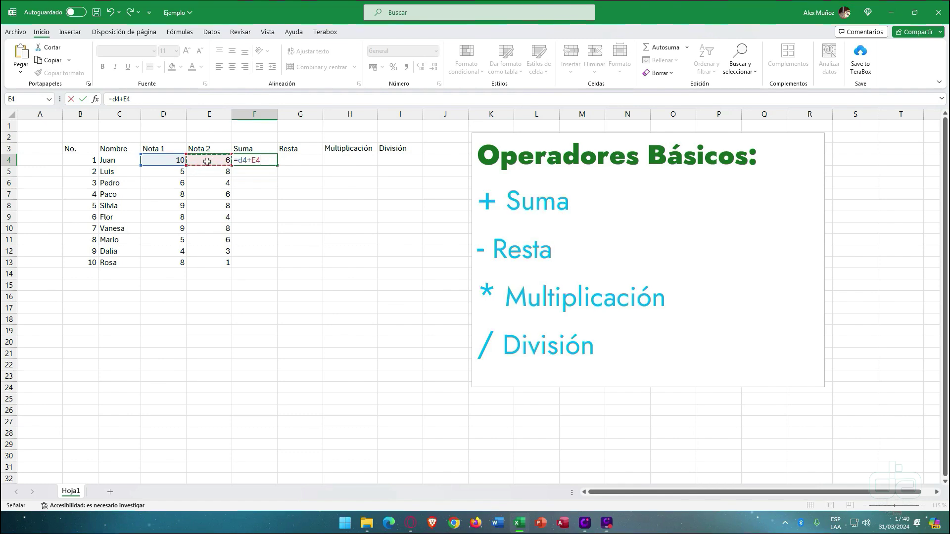
{"action": "key", "text": "Return"}
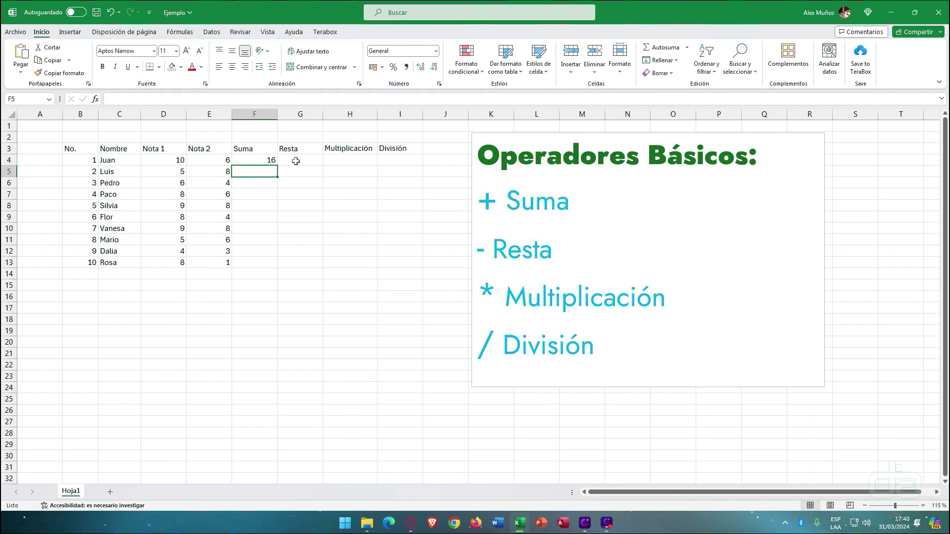
- Build Juan's Resta formula in G4, trimming extra references back to =D4-E4 (4)
{"action": "left_click", "coordinate": [295, 162]}
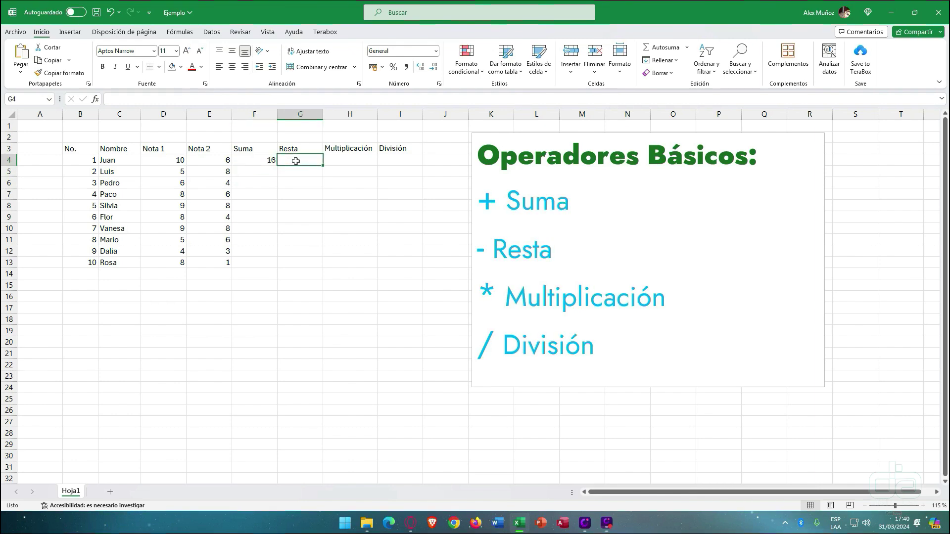
{"action": "type", "text": "="}
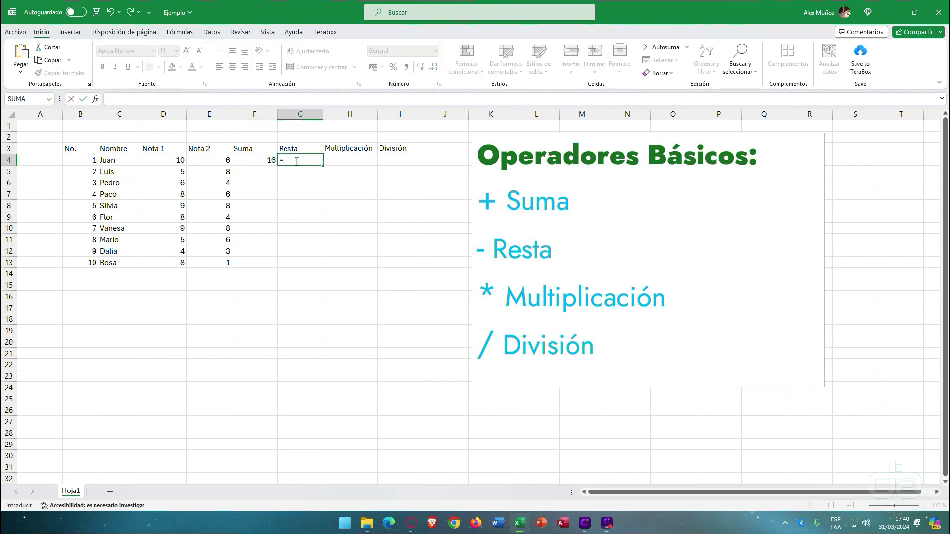
{"action": "left_click", "coordinate": [174, 159]}
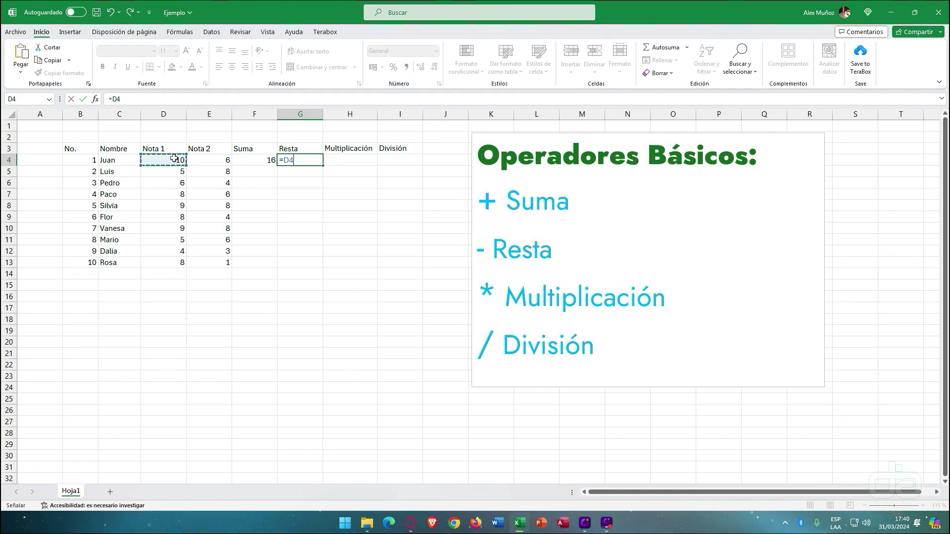
{"action": "type", "text": "-"}
{"action": "left_click", "coordinate": [207, 158]}
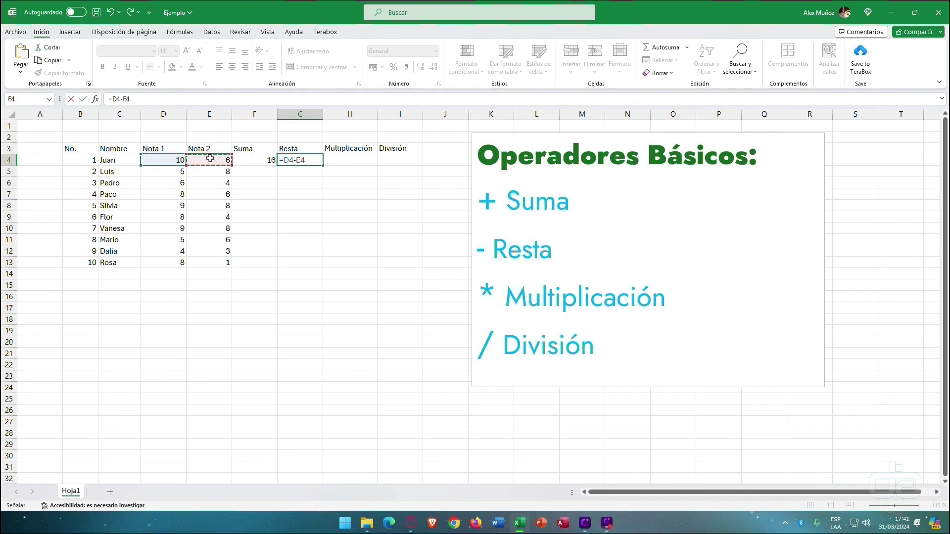
{"action": "type", "text": "-"}
{"action": "left_click", "coordinate": [209, 174]}
{"action": "type", "text": "-"}
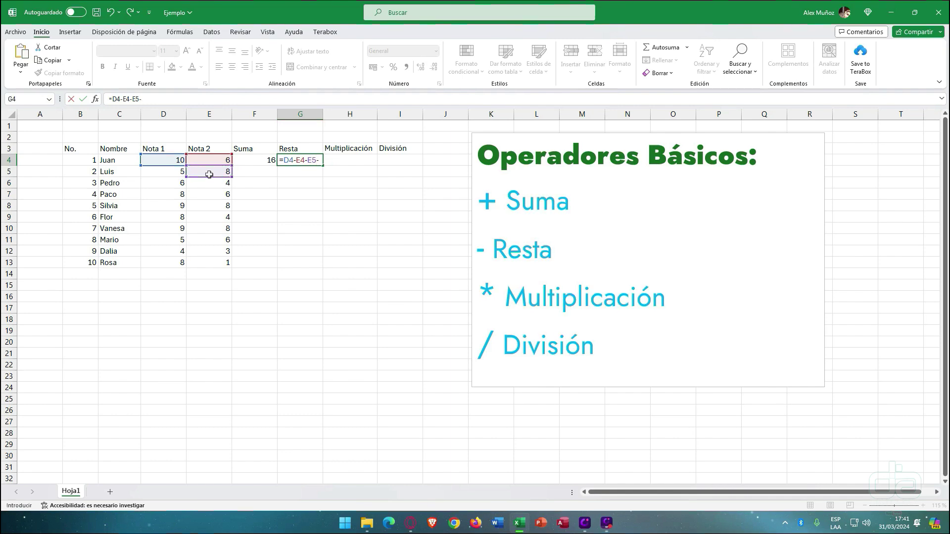
{"action": "left_click", "coordinate": [206, 195]}
{"action": "type", "text": "-"}
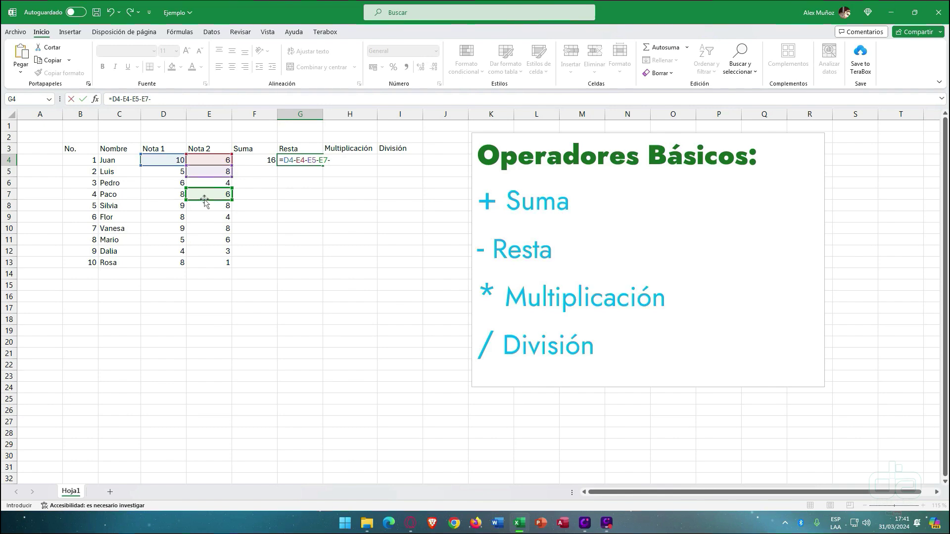
{"action": "key", "text": "BackSpace"}
{"action": "key", "text": "BackSpace"}
{"action": "key", "text": "BackSpace"}
{"action": "key", "text": "BackSpace"}
{"action": "key", "text": "BackSpace"}
{"action": "key", "text": "BackSpace"}
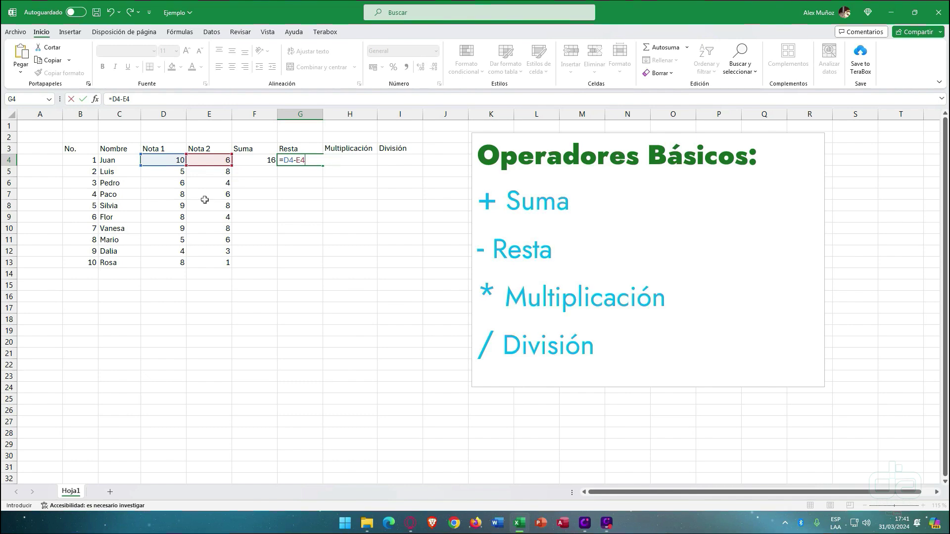
{"action": "key", "text": "Return"}
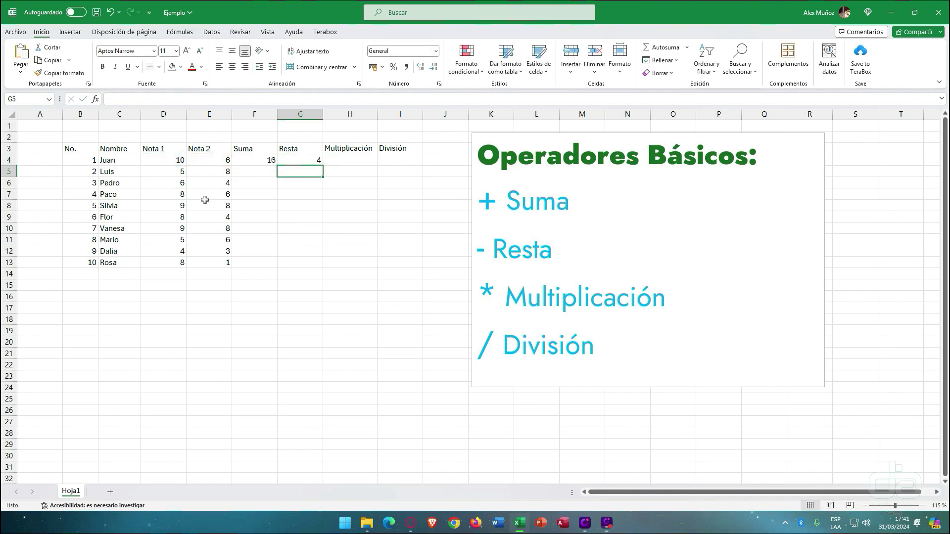
{"action": "key", "text": "Up"}
{"action": "key", "text": "Right"}
- Enter =D4*E4 in Juan's Multiplicación cell H4, giving 60
{"action": "type", "text": "="}
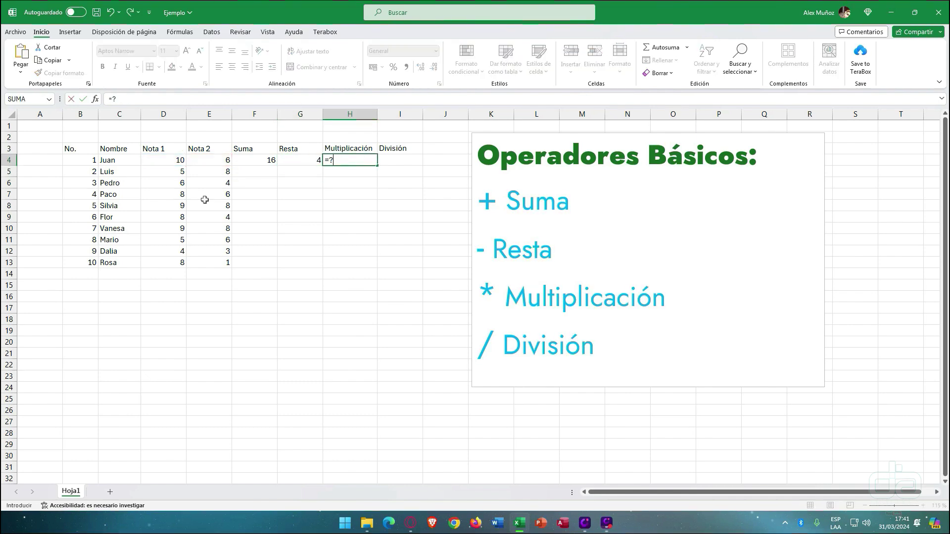
{"action": "left_click", "coordinate": [174, 156]}
{"action": "type", "text": "*"}
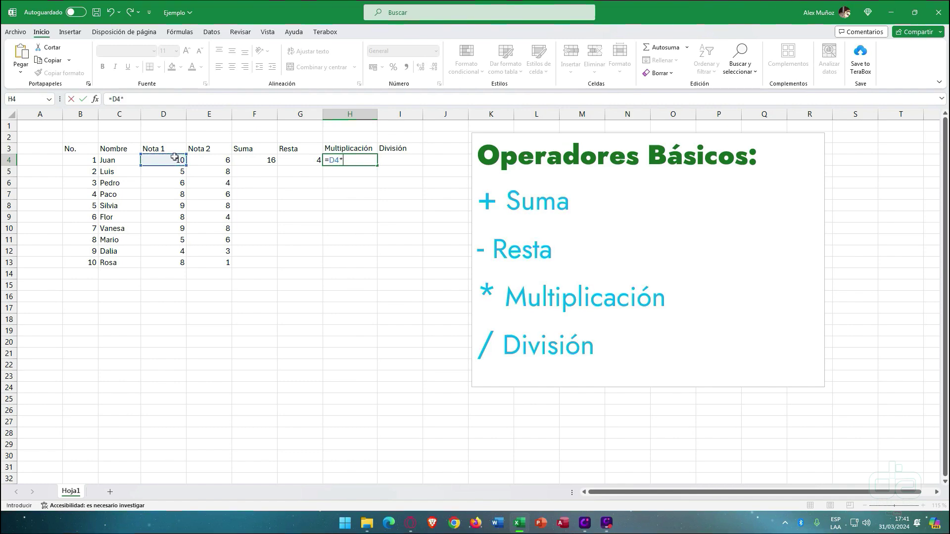
{"action": "left_click", "coordinate": [205, 158]}
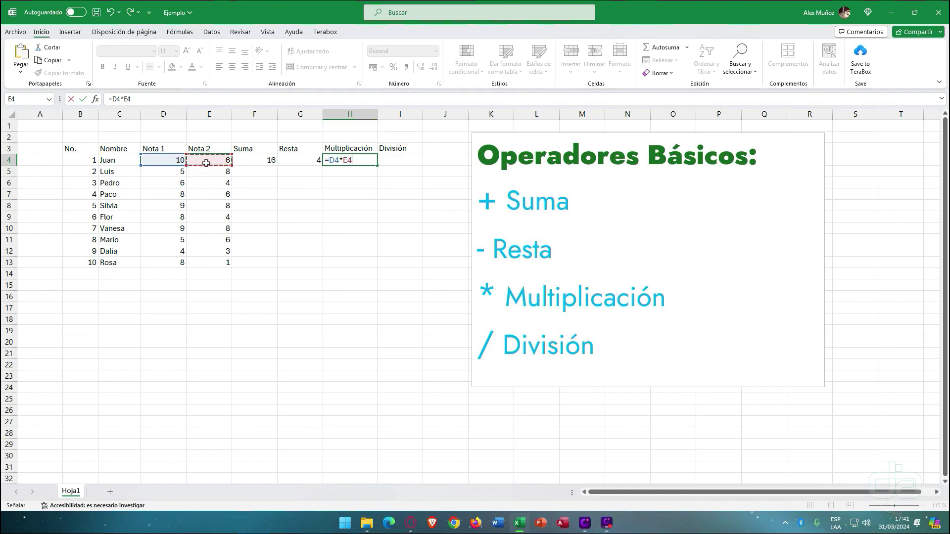
{"action": "key", "text": "Tab"}
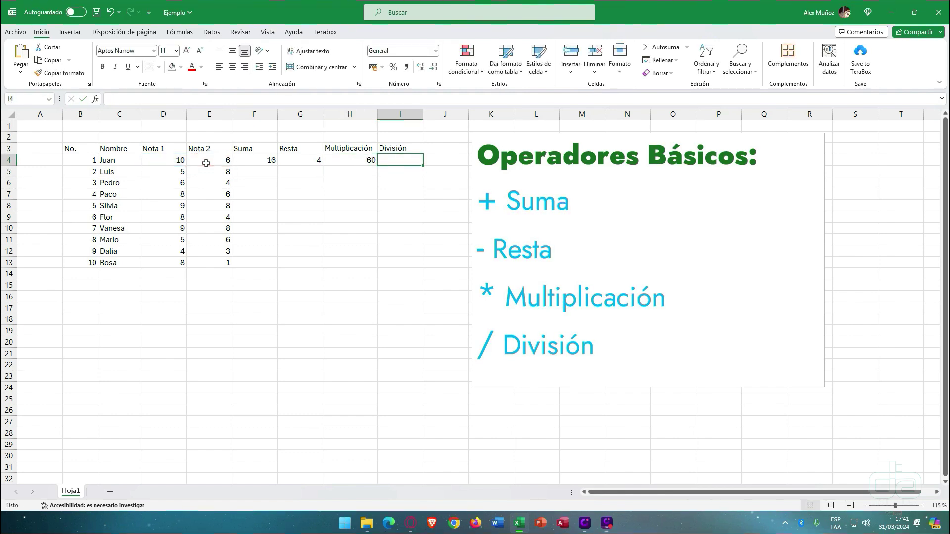
- Enter =D4/E4 in Juan's División cell I4, giving 1.6666667
{"action": "type", "text": "="}
{"action": "left_click", "coordinate": [175, 159]}
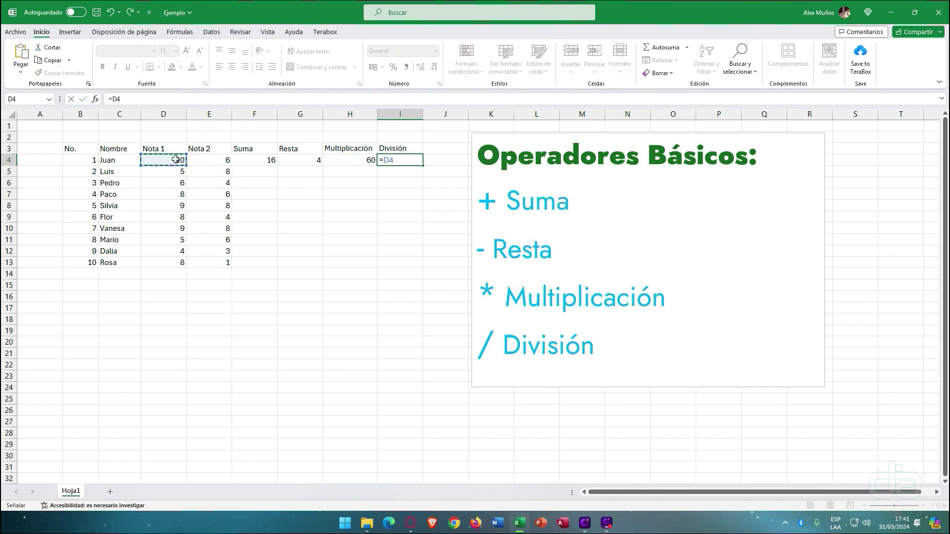
{"action": "type", "text": "/"}
{"action": "left_click", "coordinate": [203, 159]}
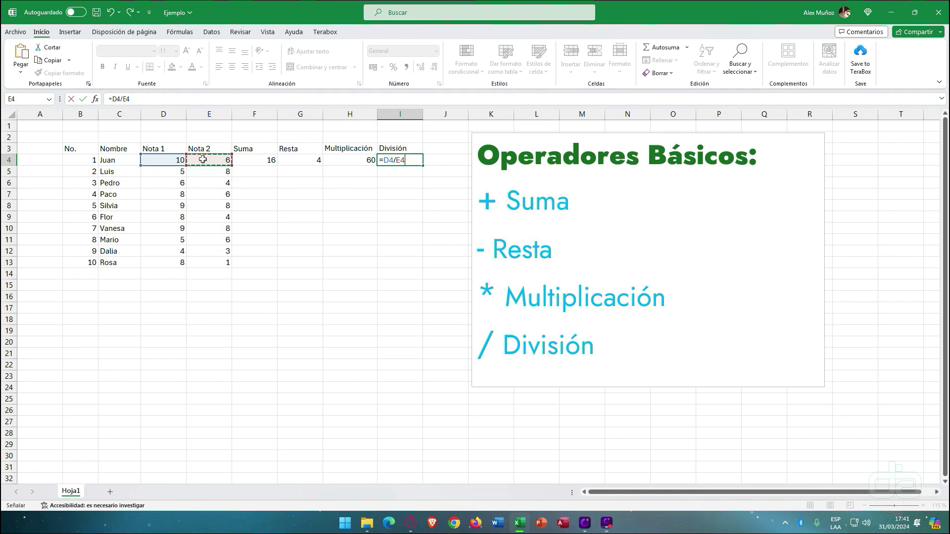
{"action": "key", "text": "Return"}
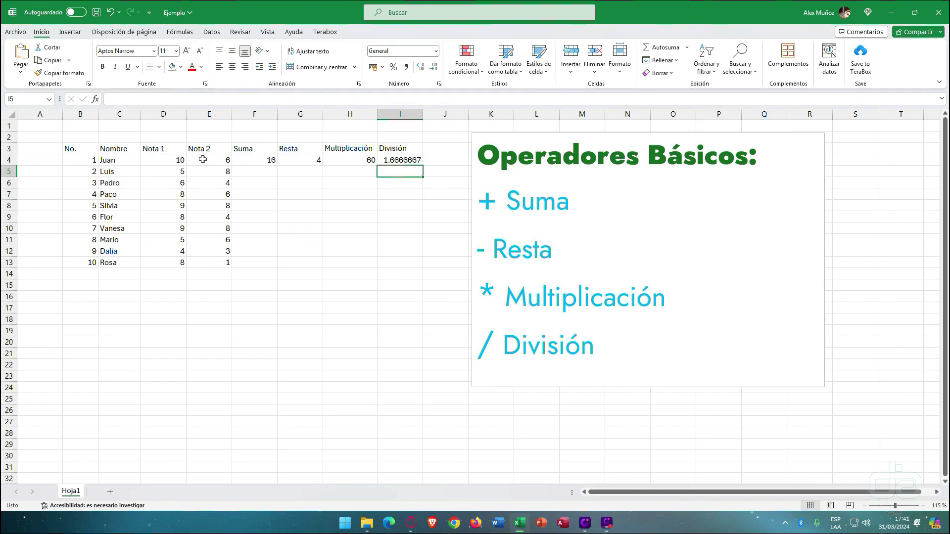
- Fill the Suma and Resta formulas down to row 13 one at a time, then undo
{"action": "left_click", "coordinate": [244, 160]}
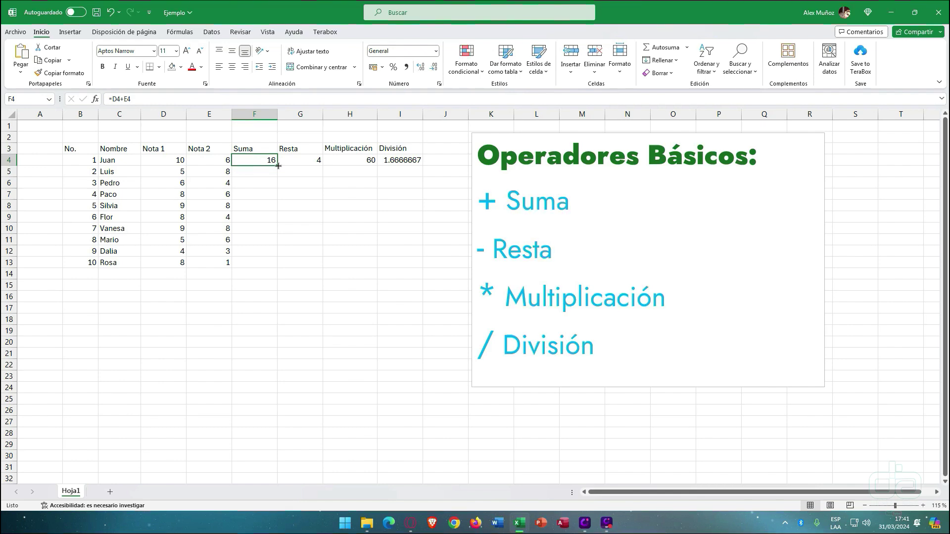
{"action": "left_click_drag", "start_coordinate": [278, 166], "coordinate": [277, 266]}
{"action": "left_click", "coordinate": [302, 160]}
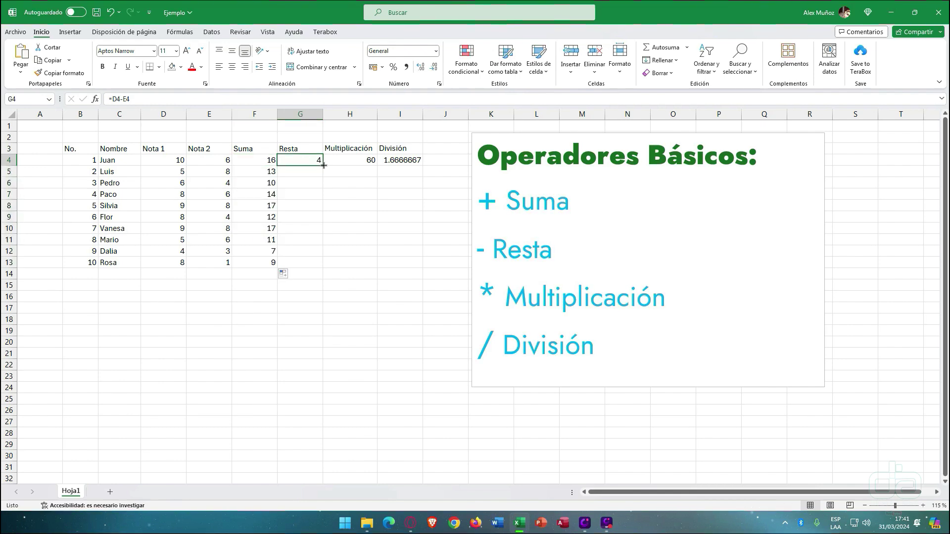
{"action": "left_click_drag", "start_coordinate": [324, 166], "coordinate": [323, 263]}
{"action": "left_click", "coordinate": [359, 162]}
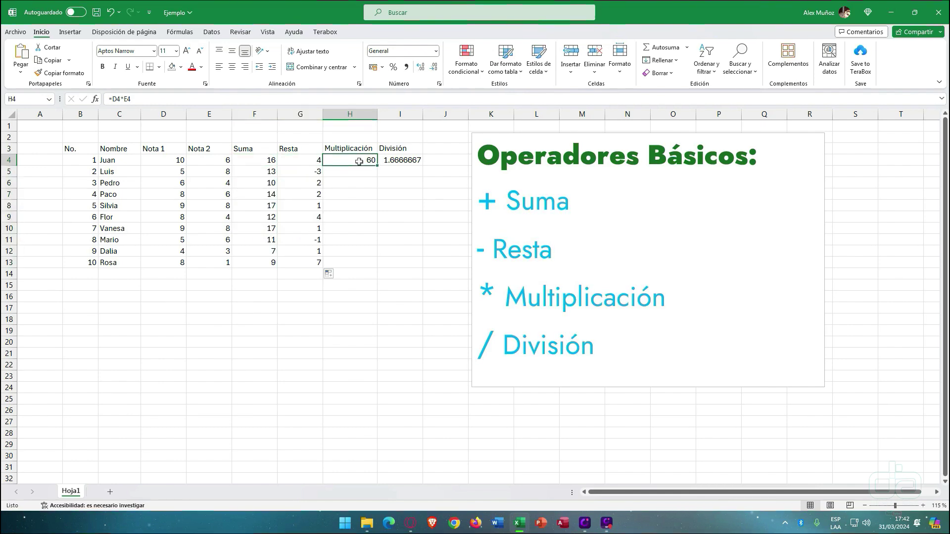
{"action": "key", "text": "ctrl+z"}
{"action": "key", "text": "ctrl+z"}
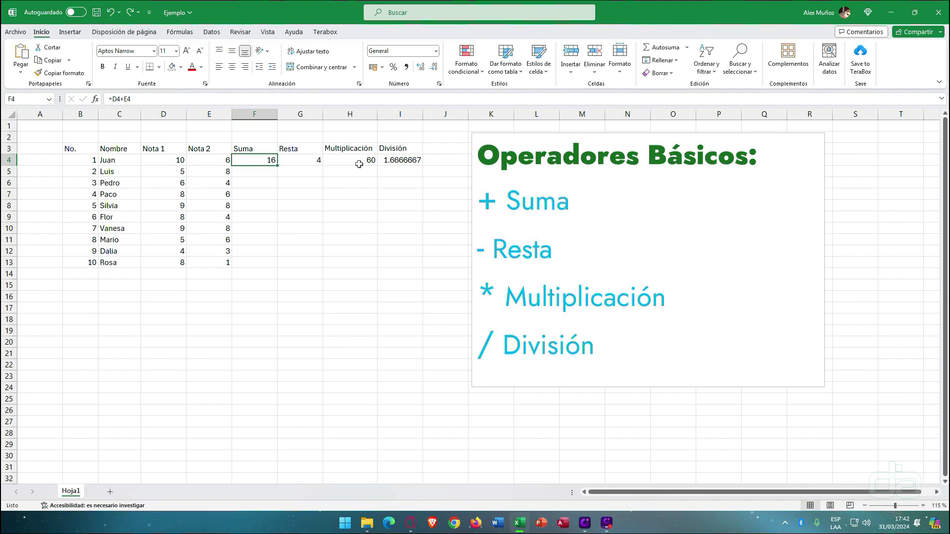
- Auto-fill all four row-4 formulas to row 13, check copies in rows 6–7, then undo
{"action": "left_click_drag", "start_coordinate": [270, 160], "coordinate": [408, 161]}
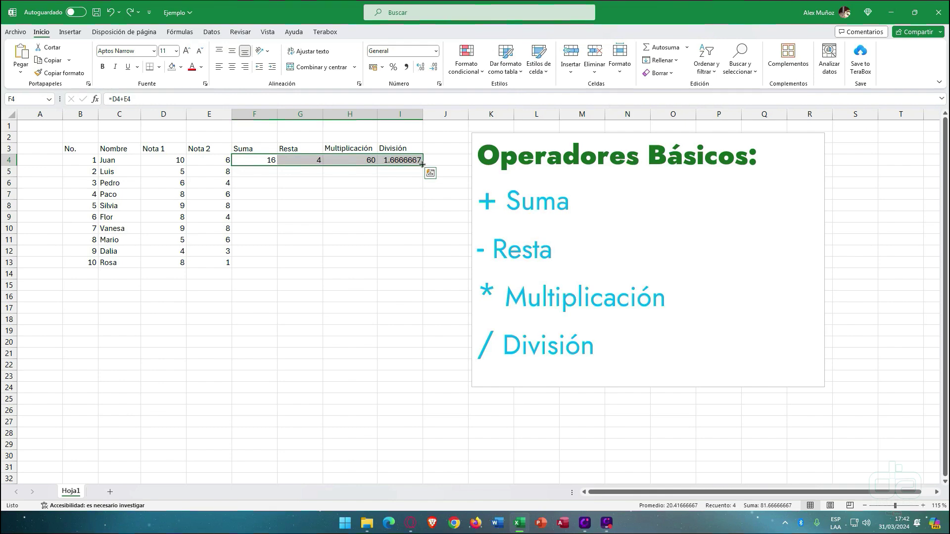
{"action": "double_click", "coordinate": [422, 165]}
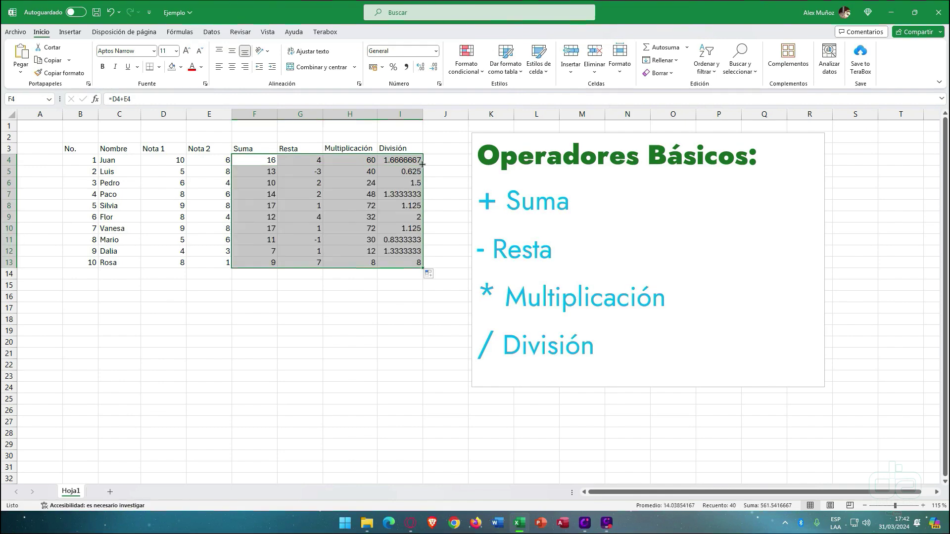
{"action": "left_click", "coordinate": [298, 181]}
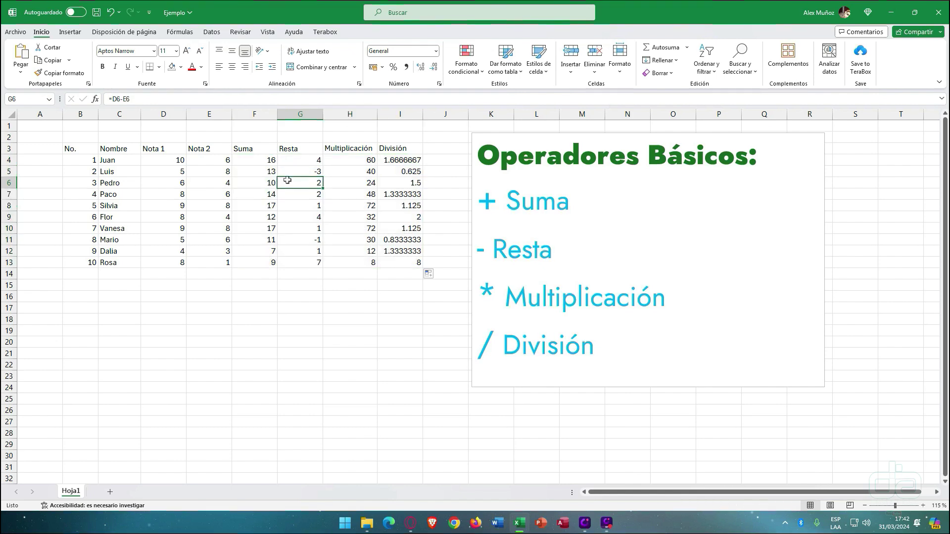
{"action": "left_click", "coordinate": [352, 193]}
{"action": "left_click", "coordinate": [397, 190]}
{"action": "left_click", "coordinate": [257, 196]}
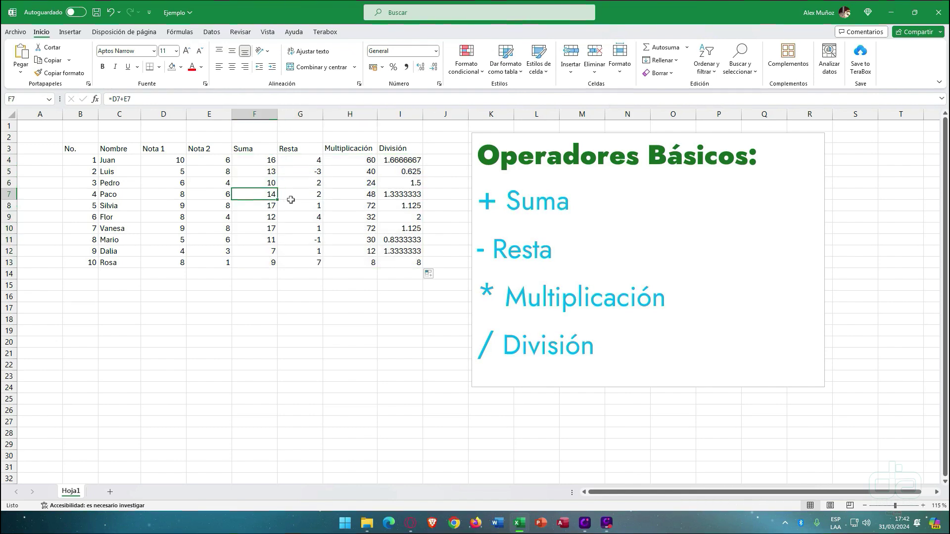
{"action": "key", "text": "ctrl+z"}
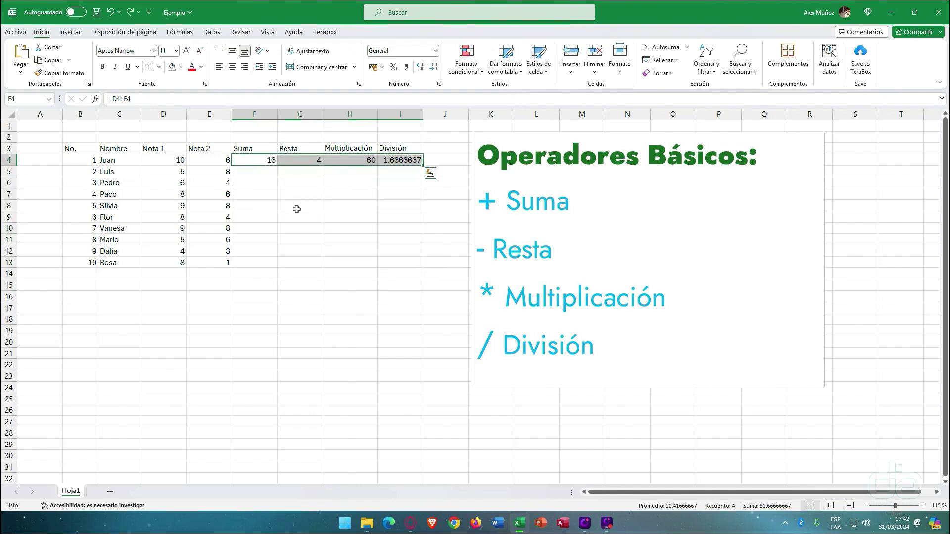
- Select F4:I13 and fill Juan's four formulas down through row 13
{"action": "left_click", "coordinate": [297, 209]}
{"action": "left_click_drag", "start_coordinate": [266, 161], "coordinate": [400, 260]}
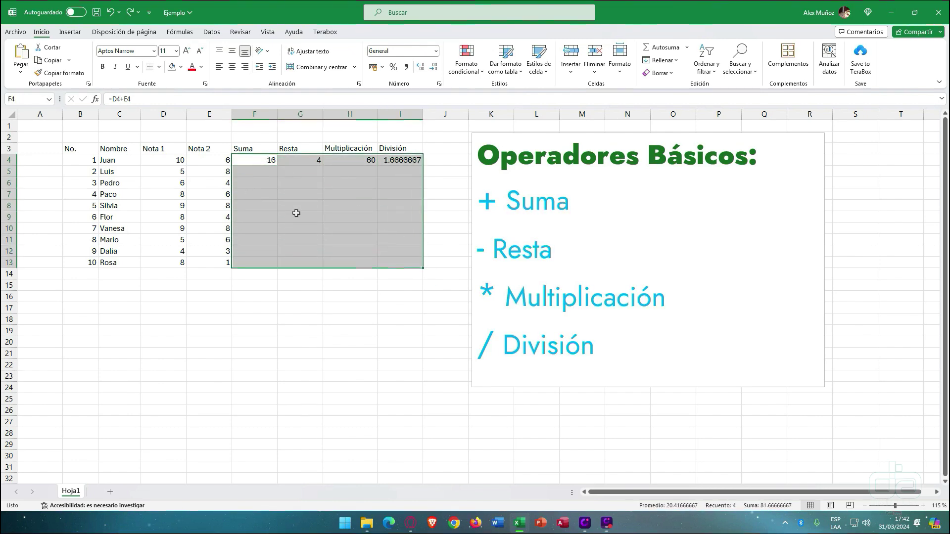
{"action": "key", "text": "ctrl+j"}
{"action": "key", "text": "ctrl+q"}
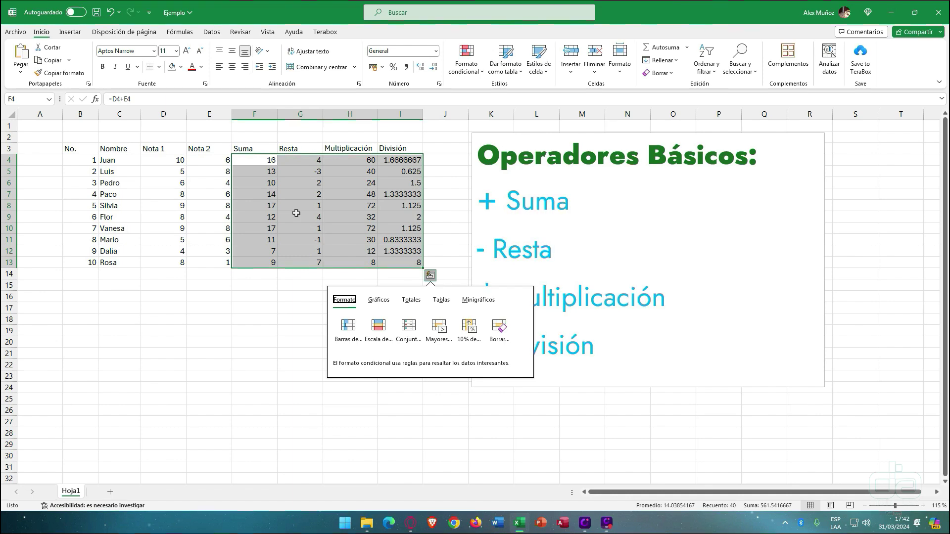
{"action": "left_click", "coordinate": [209, 297]}
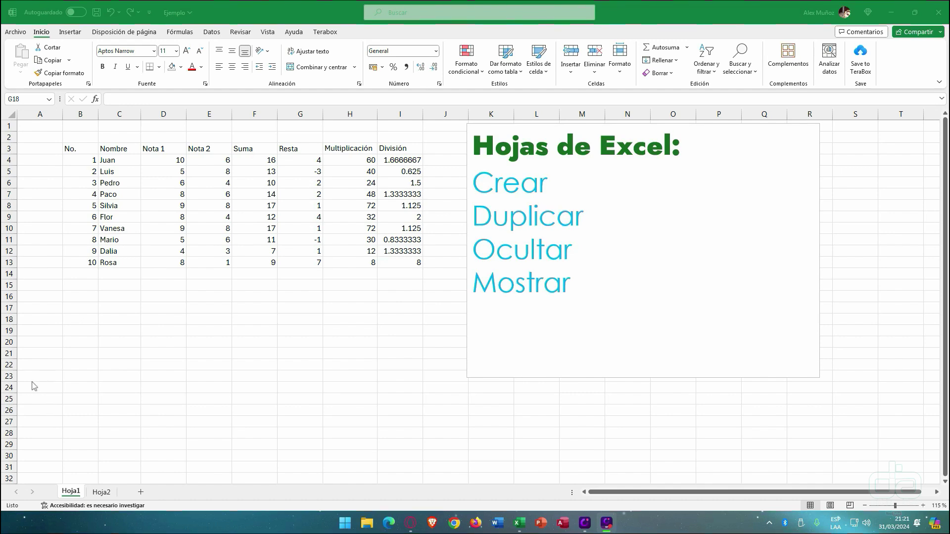
- Rename the Hoja1 sheet to Base
{"action": "double_click", "coordinate": [70, 492]}
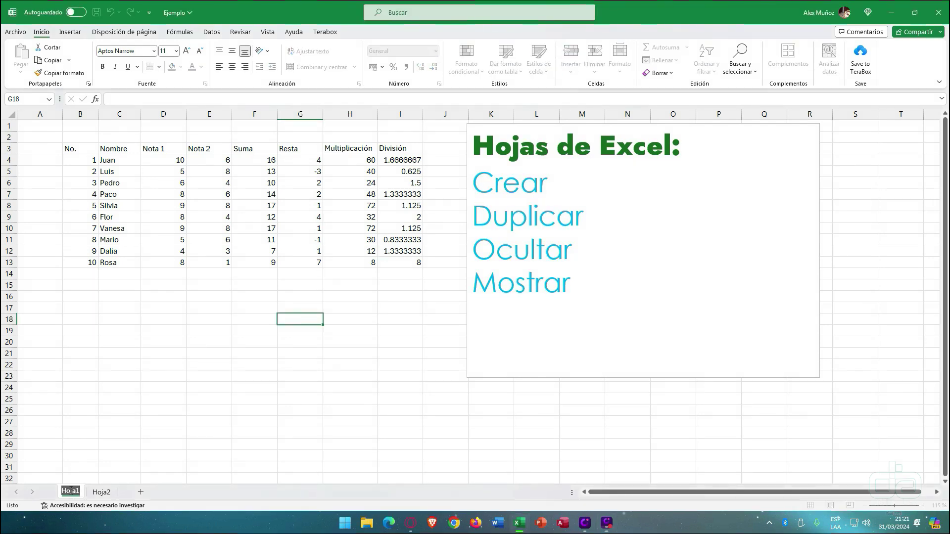
{"action": "left_click", "coordinate": [99, 444]}
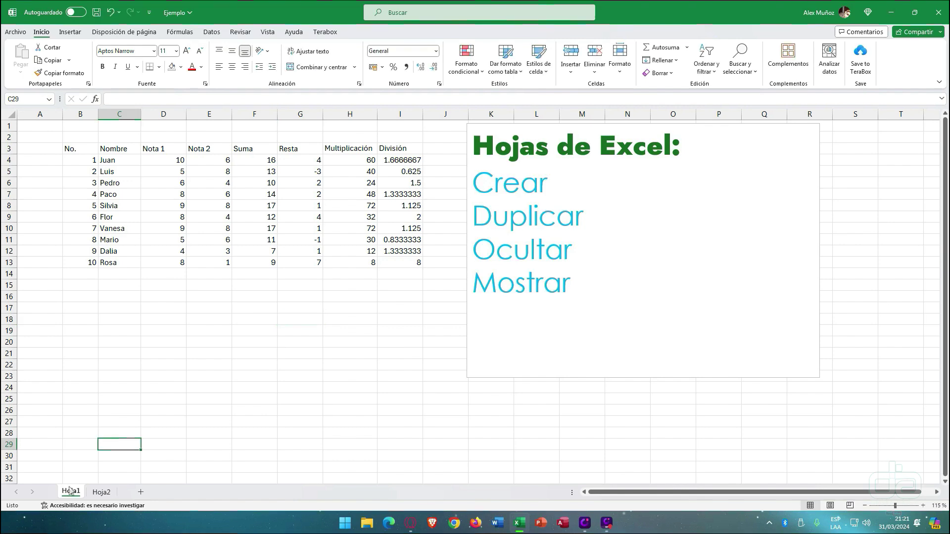
{"action": "right_click", "coordinate": [71, 493]}
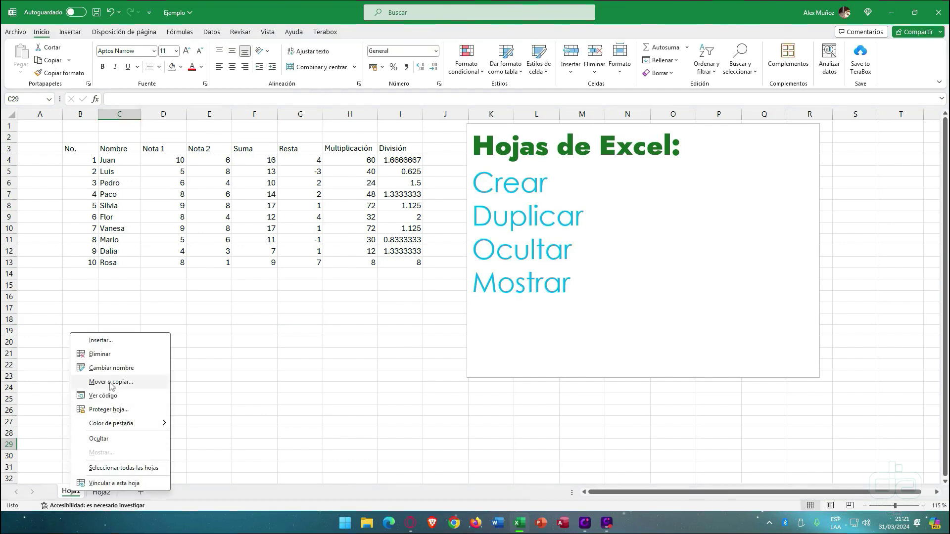
{"action": "left_click", "coordinate": [111, 368]}
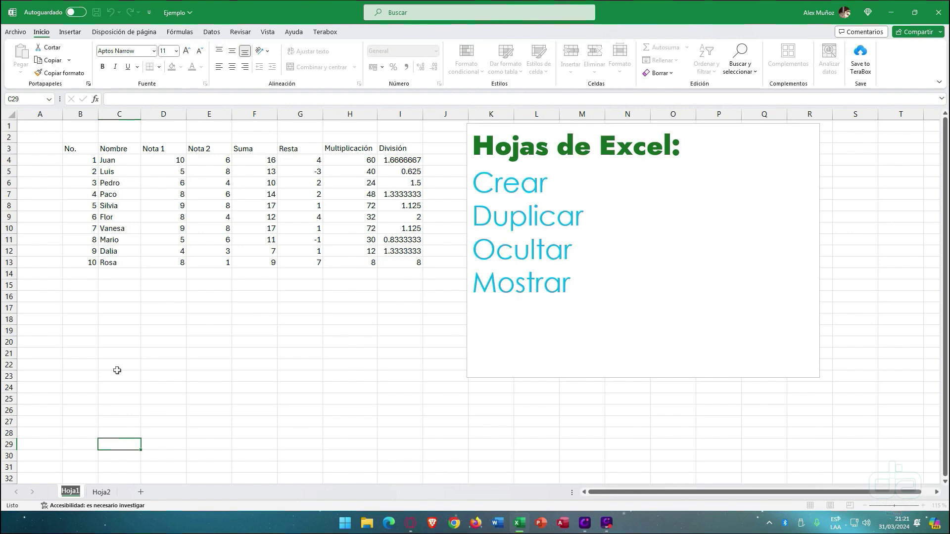
{"action": "type", "text": "Base"}
{"action": "key", "text": "Return"}
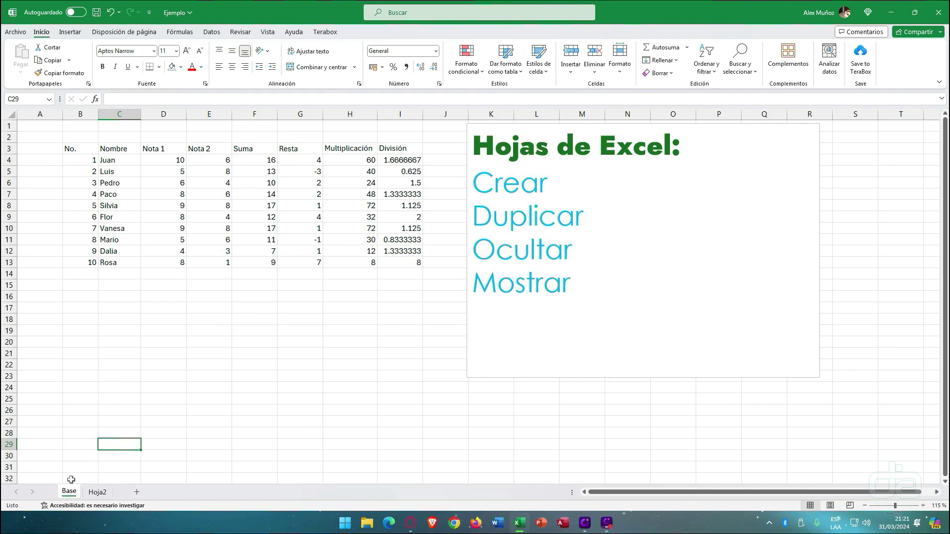
- Add two new blank sheets, Hoja3 and Hoja4, after Hoja2
{"action": "left_click", "coordinate": [97, 492]}
{"action": "left_click", "coordinate": [68, 492]}
{"action": "left_click", "coordinate": [97, 492]}
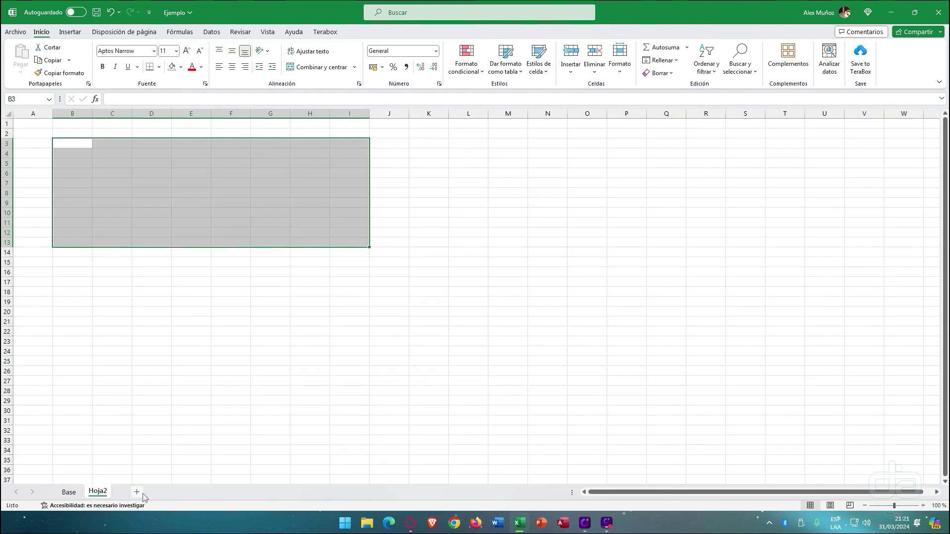
{"action": "left_click", "coordinate": [137, 493]}
{"action": "left_click", "coordinate": [170, 492]}
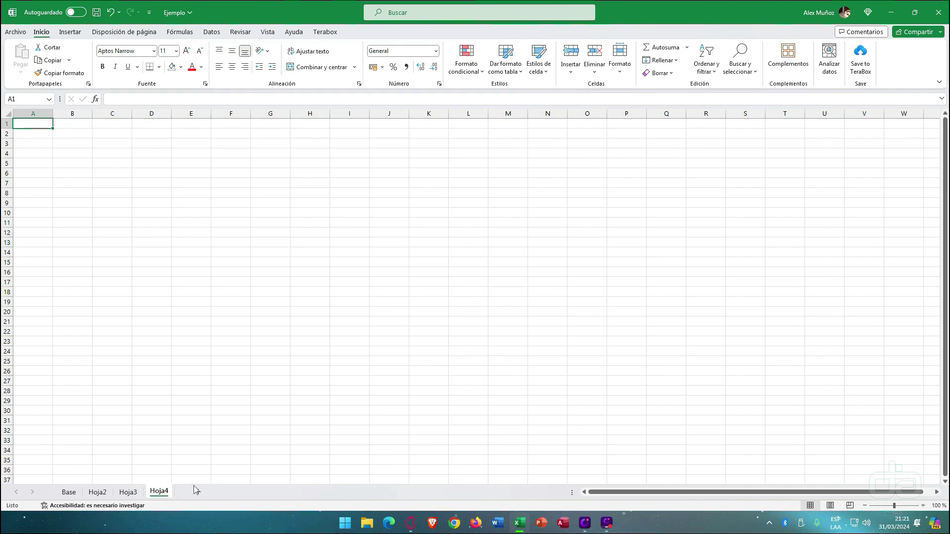
- Delete the Hoja4 and Hoja3 sheets
{"action": "right_click", "coordinate": [160, 492]}
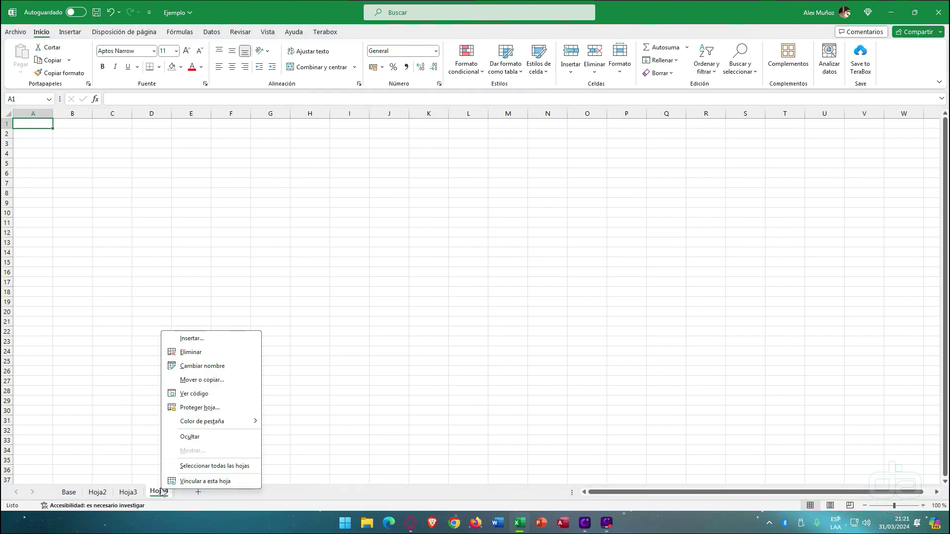
{"action": "left_click", "coordinate": [201, 355]}
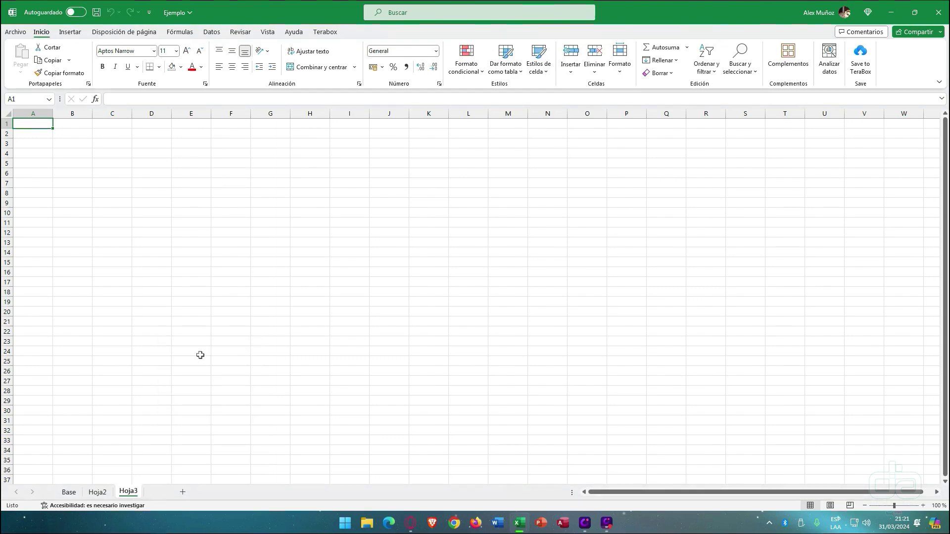
{"action": "right_click", "coordinate": [132, 492]}
{"action": "left_click", "coordinate": [173, 355]}
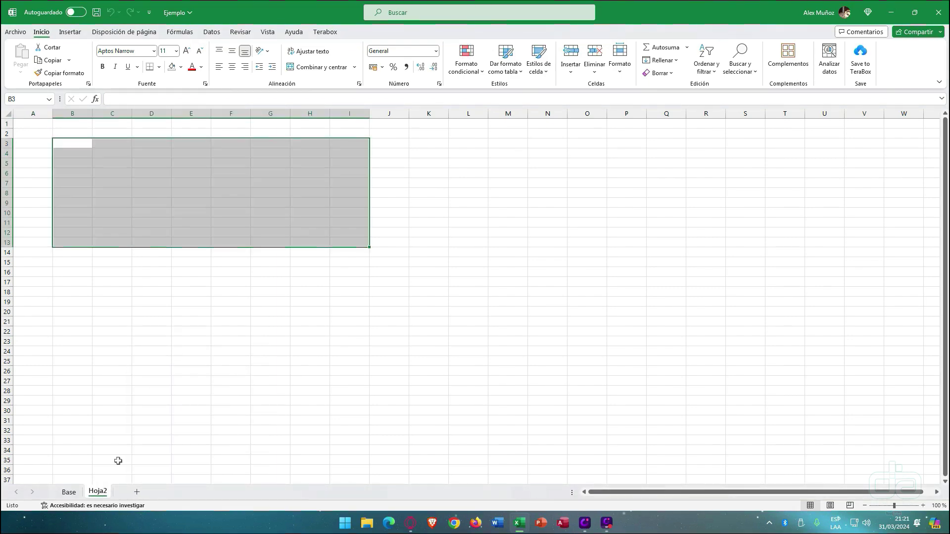
- Cancel the prompt to delete Base, then delete the Hoja2 sheet
{"action": "right_click", "coordinate": [76, 492]}
{"action": "left_click", "coordinate": [119, 354]}
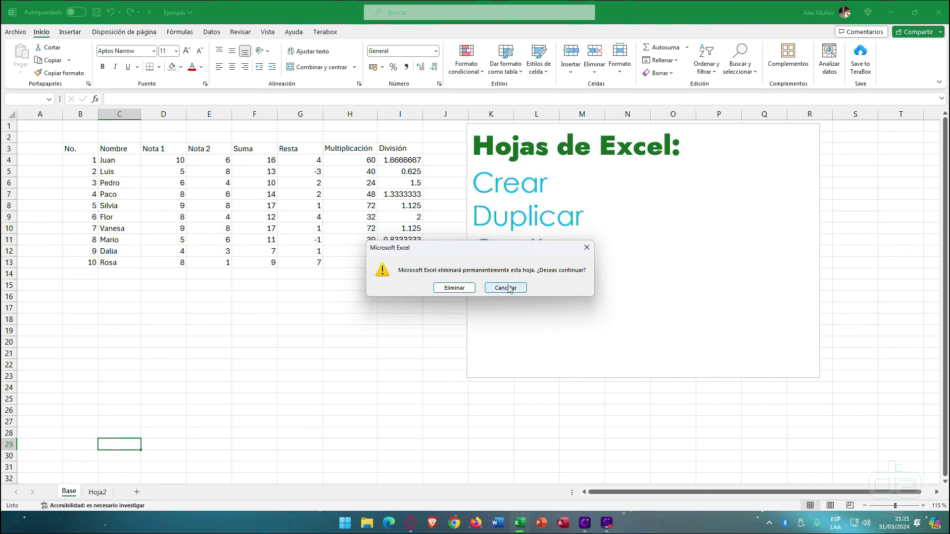
{"action": "left_click", "coordinate": [507, 288]}
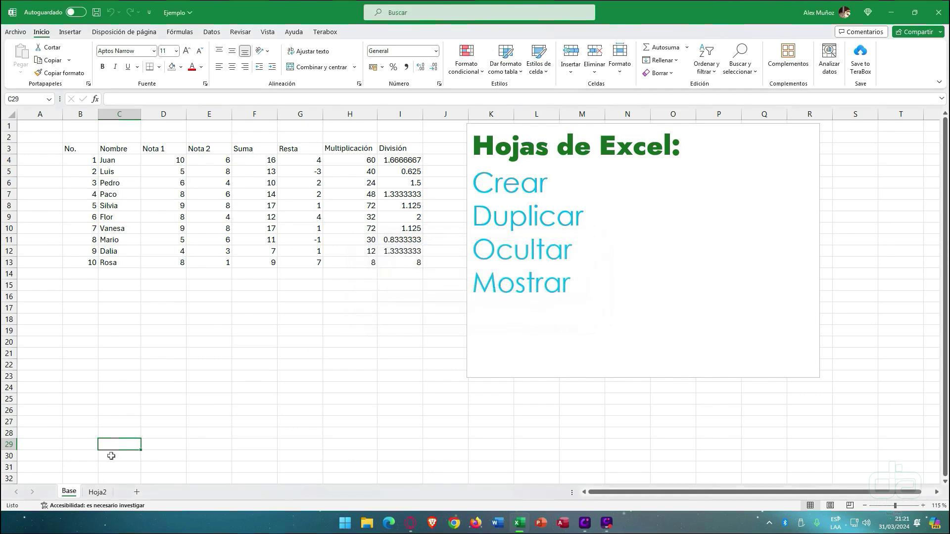
{"action": "left_click", "coordinate": [98, 492]}
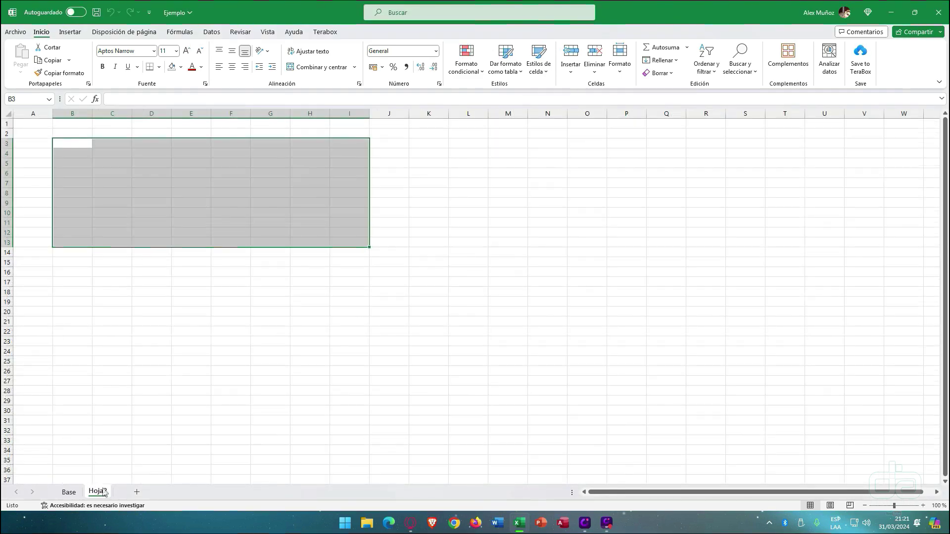
{"action": "right_click", "coordinate": [103, 492]}
{"action": "left_click", "coordinate": [148, 356]}
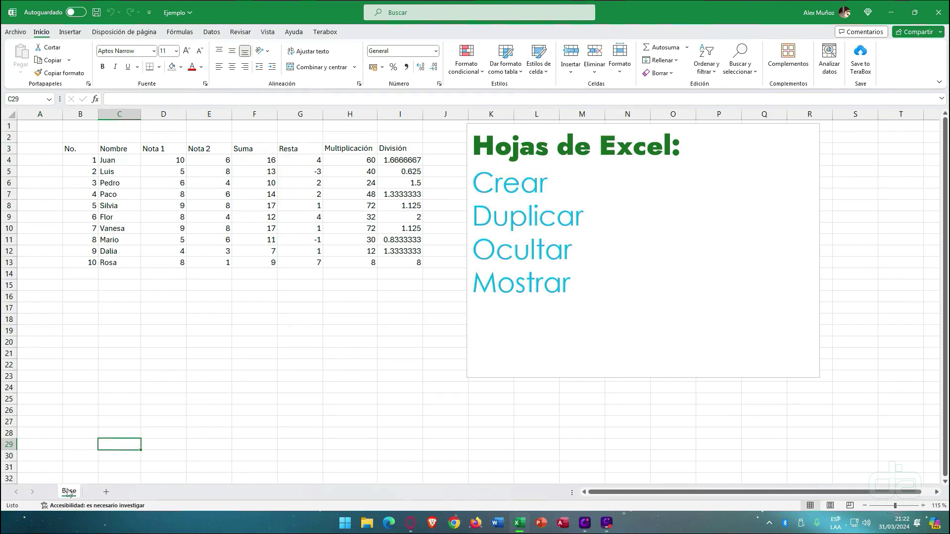
{"action": "right_click", "coordinate": [67, 492]}
{"action": "left_click", "coordinate": [311, 394]}
- Copy the Base sheet as Base (2) with Crear una copia, and drag it after Base
{"action": "left_click_drag", "start_coordinate": [25, 137], "coordinate": [808, 398]}
{"action": "left_click", "coordinate": [305, 388]}
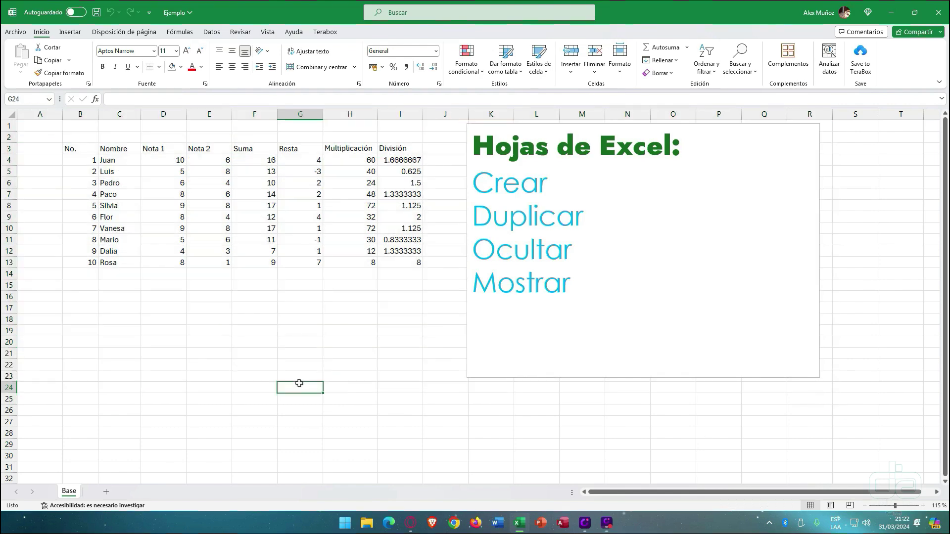
{"action": "right_click", "coordinate": [68, 495]}
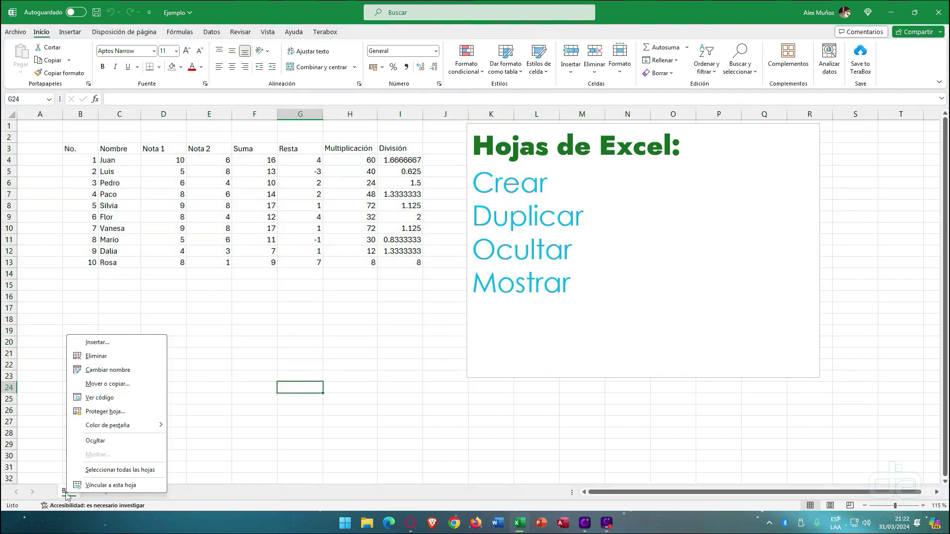
{"action": "left_click", "coordinate": [109, 385]}
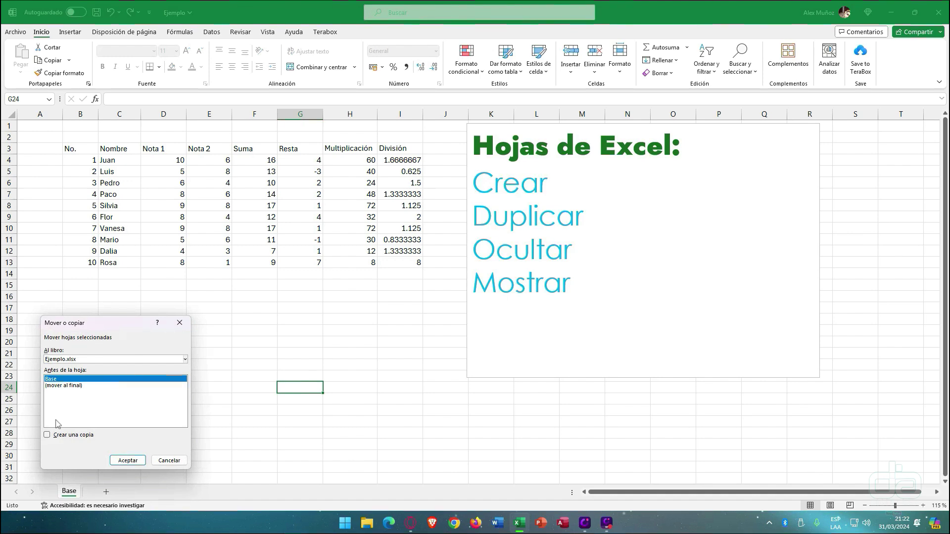
{"action": "left_click", "coordinate": [65, 436]}
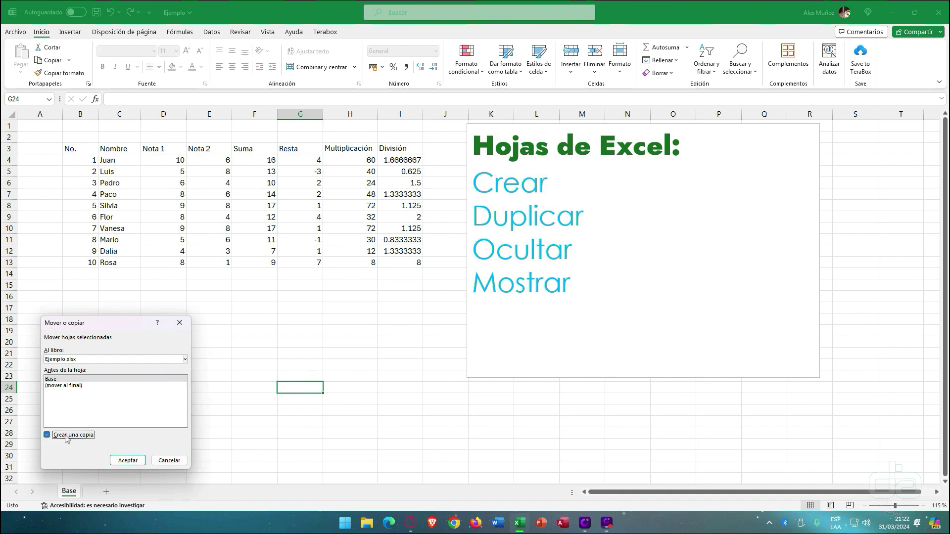
{"action": "left_click", "coordinate": [128, 460]}
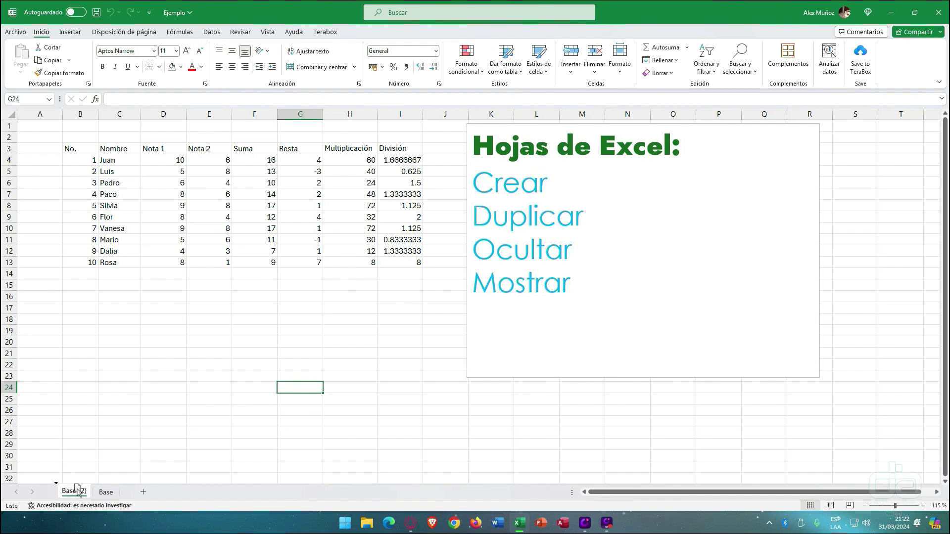
{"action": "left_click_drag", "start_coordinate": [95, 484], "coordinate": [127, 488]}
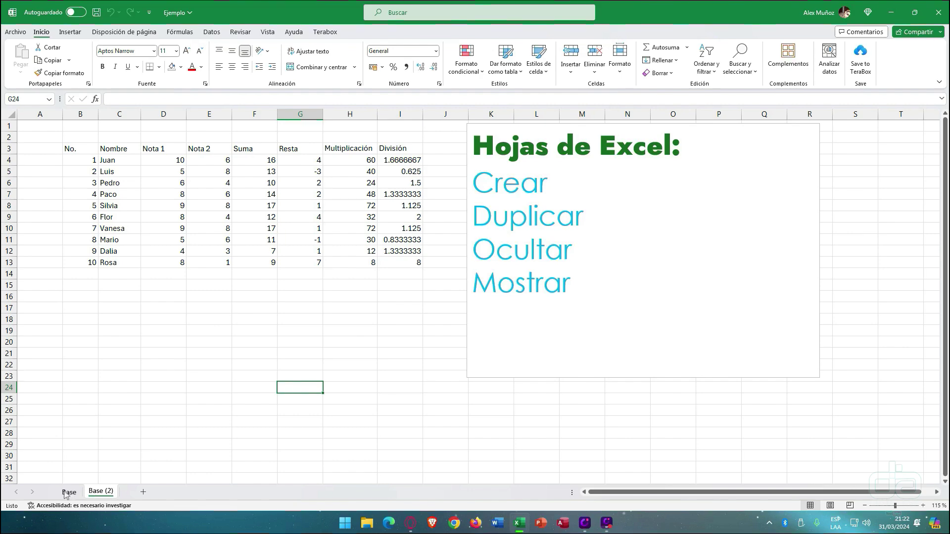
{"action": "left_click_drag", "start_coordinate": [68, 491], "coordinate": [126, 492]}
- Add two blank sheets, Hoja6 and Hoja7, and move Base (2) to the end
{"action": "left_click", "coordinate": [141, 493]}
{"action": "left_click", "coordinate": [177, 493]}
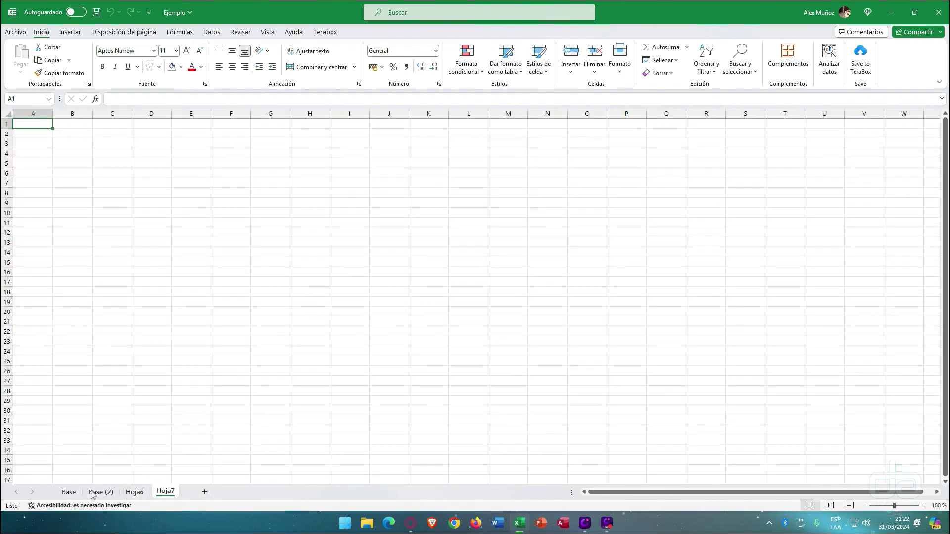
{"action": "left_click", "coordinate": [73, 490]}
{"action": "left_click_drag", "start_coordinate": [98, 493], "coordinate": [188, 489]}
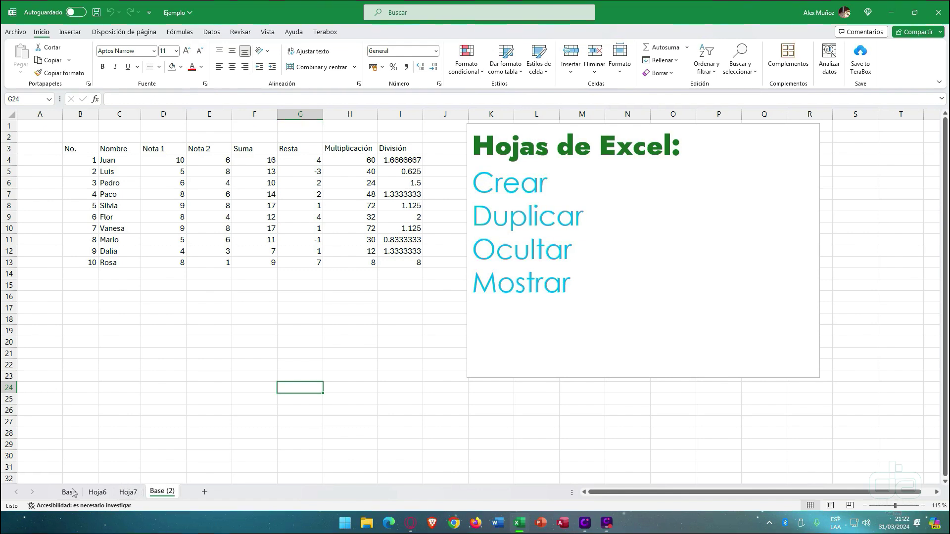
- Delete Hoja6 and Hoja7, then display the Base (2) sheet
{"action": "right_click", "coordinate": [98, 492]}
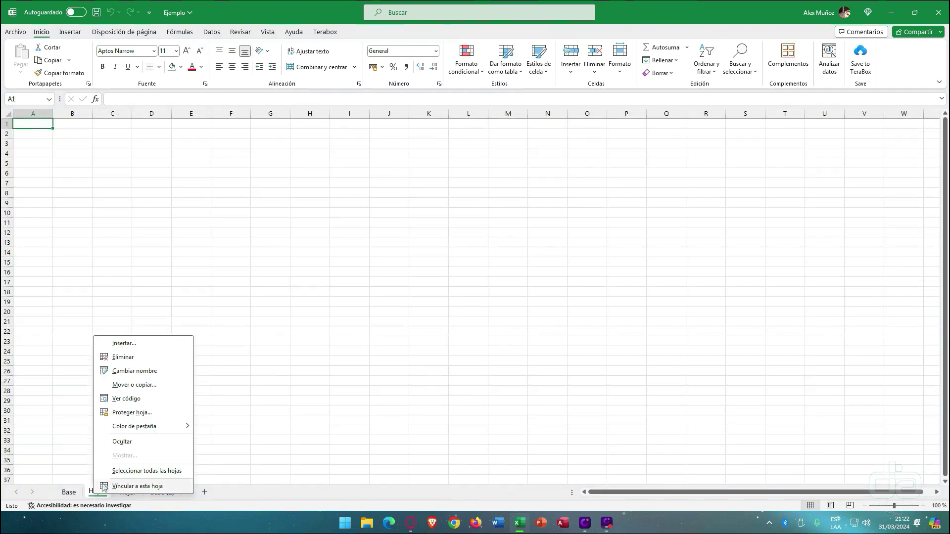
{"action": "left_click", "coordinate": [136, 361]}
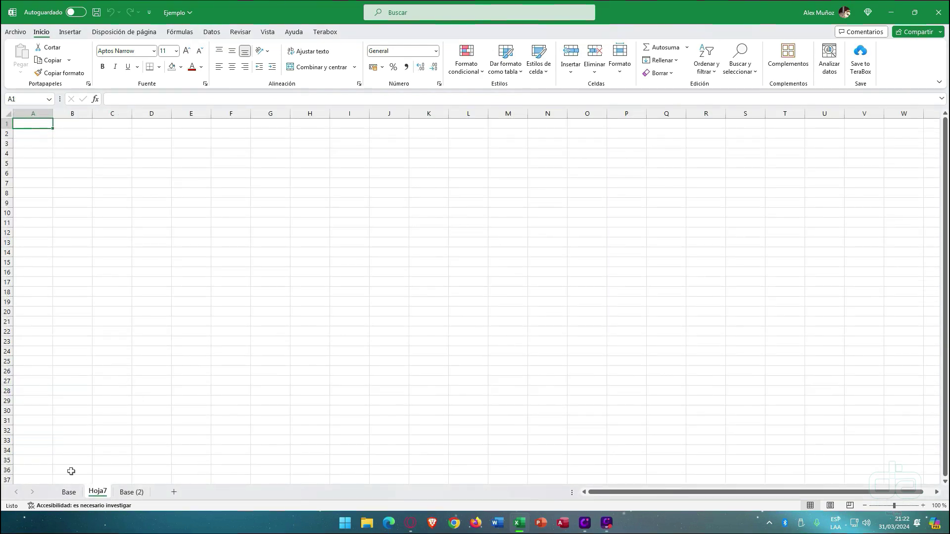
{"action": "right_click", "coordinate": [94, 492]}
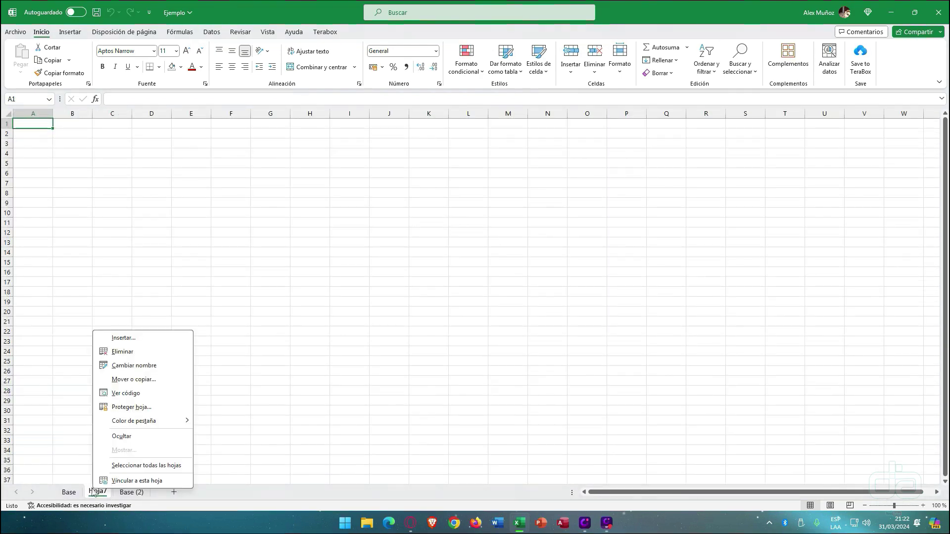
{"action": "left_click", "coordinate": [133, 352]}
{"action": "left_click", "coordinate": [82, 409]}
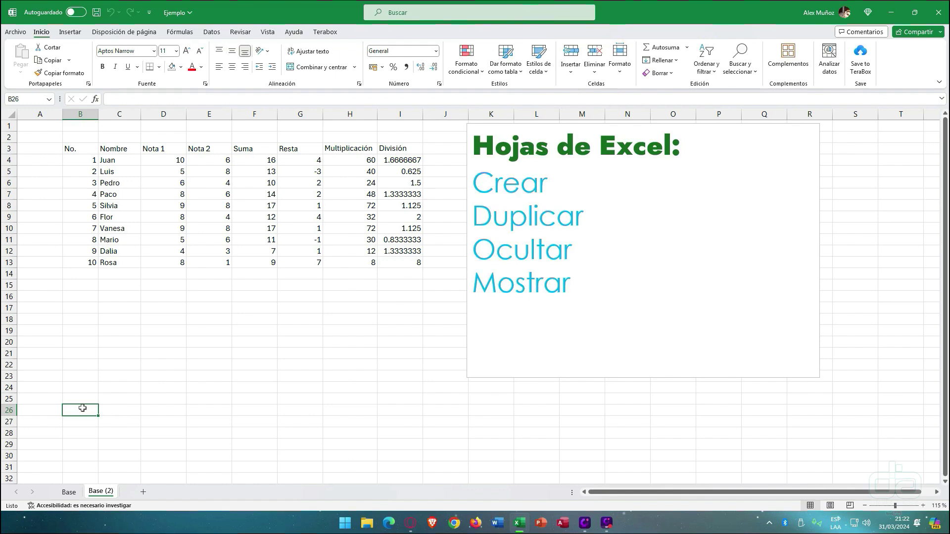
{"action": "left_click", "coordinate": [72, 492]}
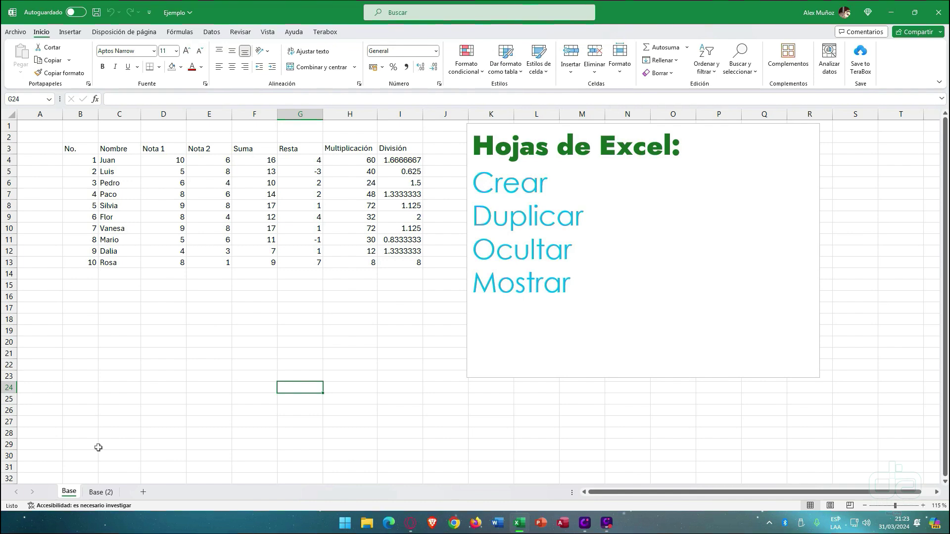
{"action": "left_click", "coordinate": [101, 492]}
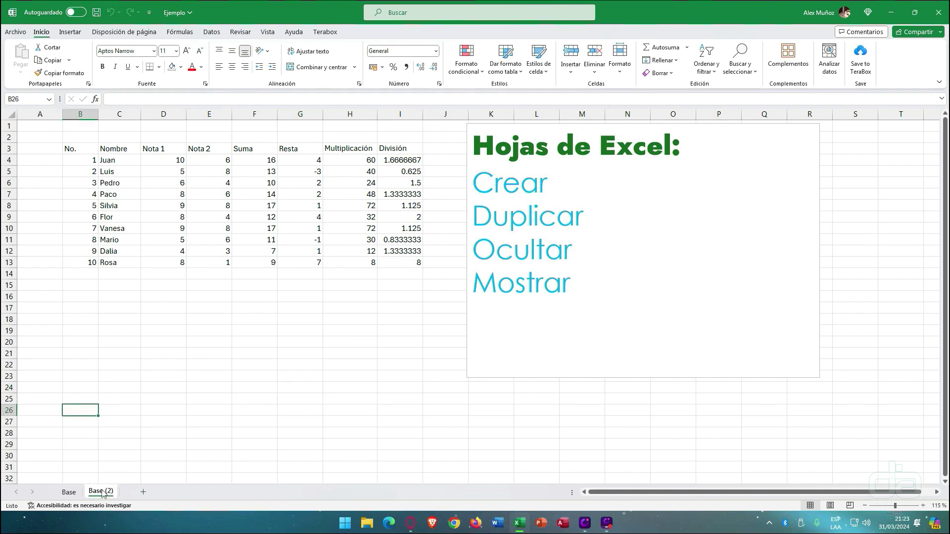
- Hide the Base (2) sheet with Ocultar
{"action": "right_click", "coordinate": [103, 494]}
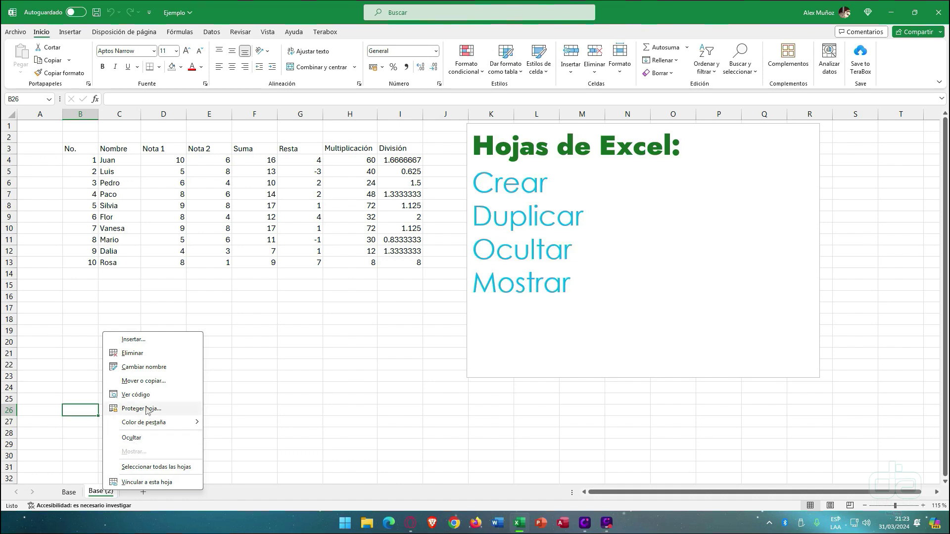
{"action": "left_click", "coordinate": [143, 436]}
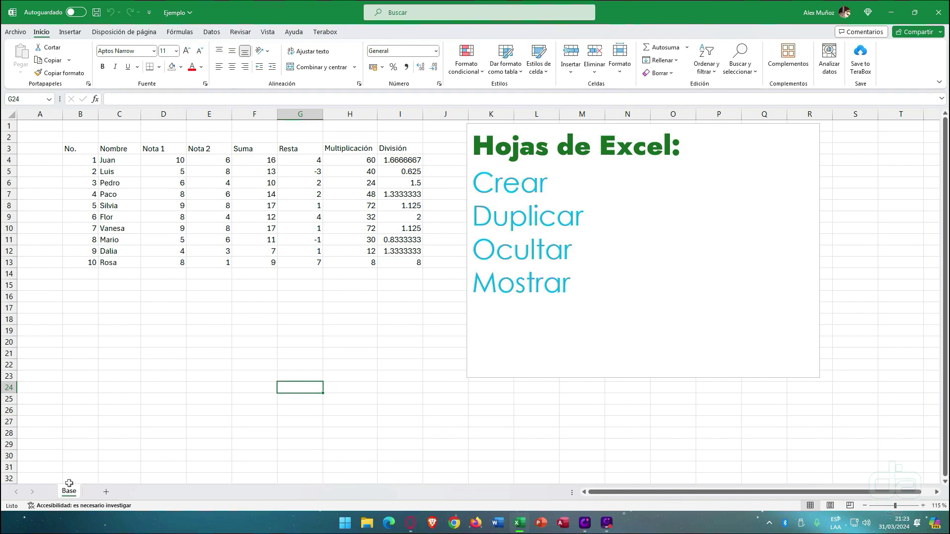
- Unhide Base (2) through Mostrar, then switch back and forth between Base and Base (2)
{"action": "right_click", "coordinate": [78, 495]}
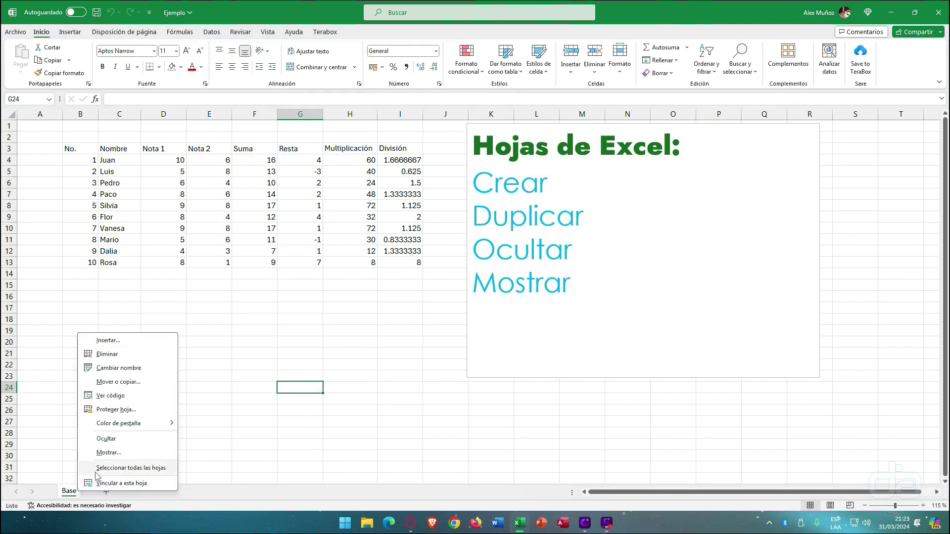
{"action": "left_click", "coordinate": [108, 453]}
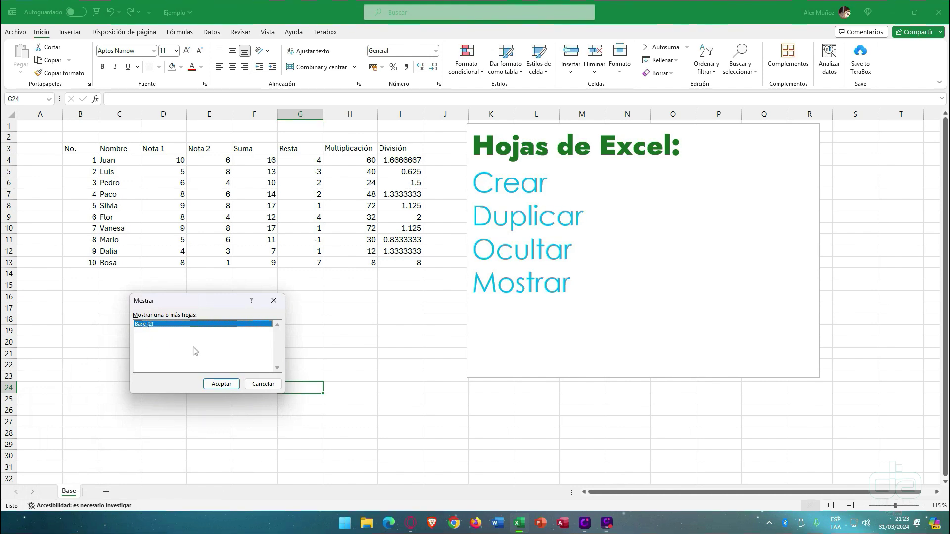
{"action": "left_click", "coordinate": [218, 385]}
{"action": "left_click", "coordinate": [70, 492]}
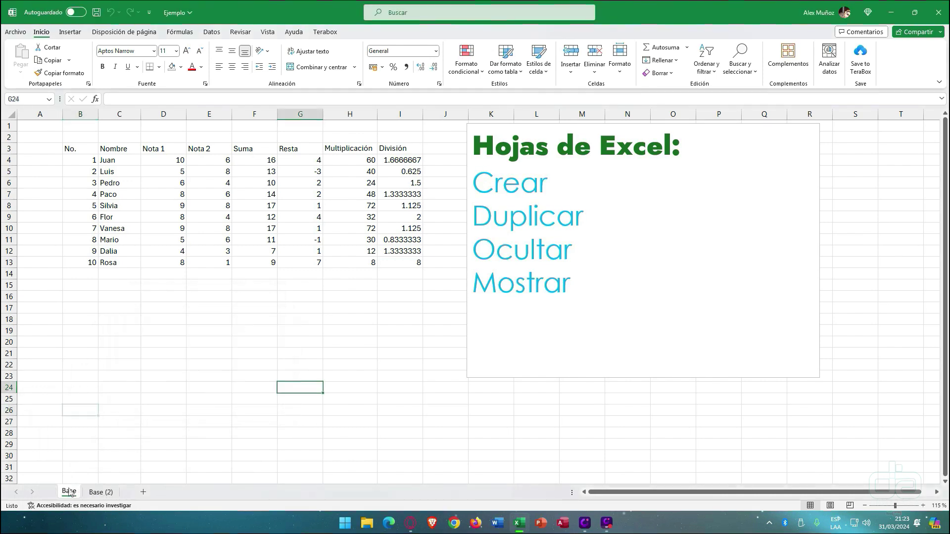
{"action": "left_click", "coordinate": [99, 492]}
{"action": "left_click", "coordinate": [69, 492]}
{"action": "left_click", "coordinate": [97, 492]}
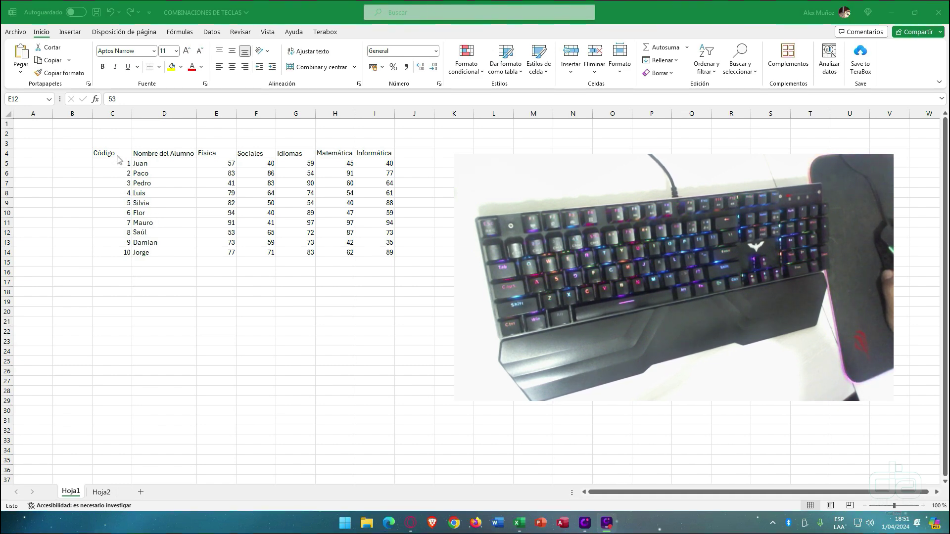
- Look through the large Hoja2 dataset, selecting cell G29
{"action": "left_click", "coordinate": [118, 155]}
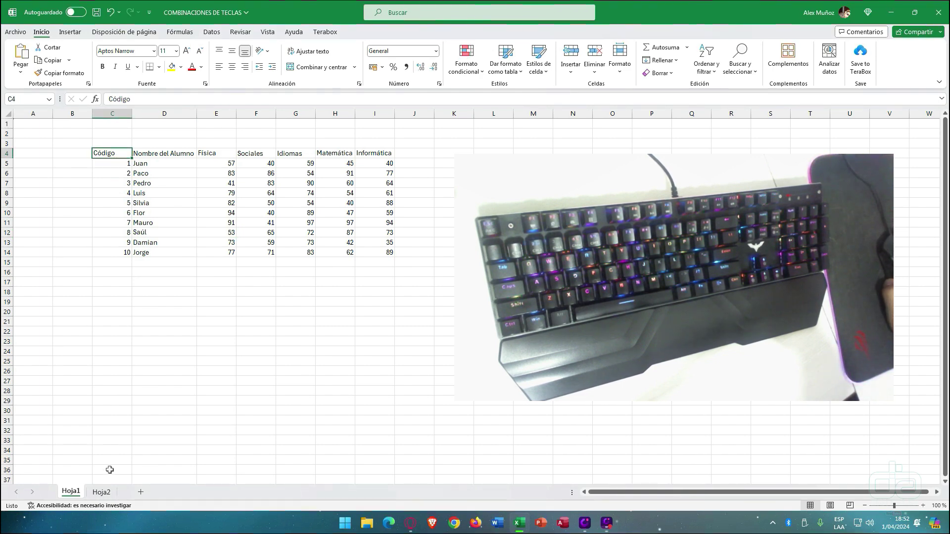
{"action": "left_click", "coordinate": [101, 493]}
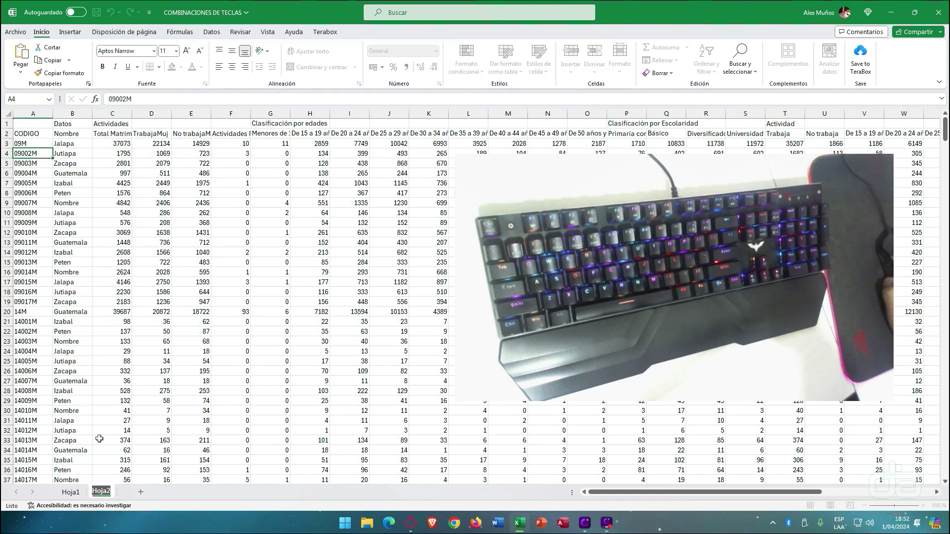
{"action": "mouse_move", "coordinate": [622, 494]}
{"action": "left_mouse_down"}
{"action": "mouse_move", "coordinate": [722, 493]}
{"action": "mouse_move", "coordinate": [658, 529]}
{"action": "mouse_move", "coordinate": [613, 510]}
{"action": "left_mouse_up"}
{"action": "left_click", "coordinate": [254, 400]}
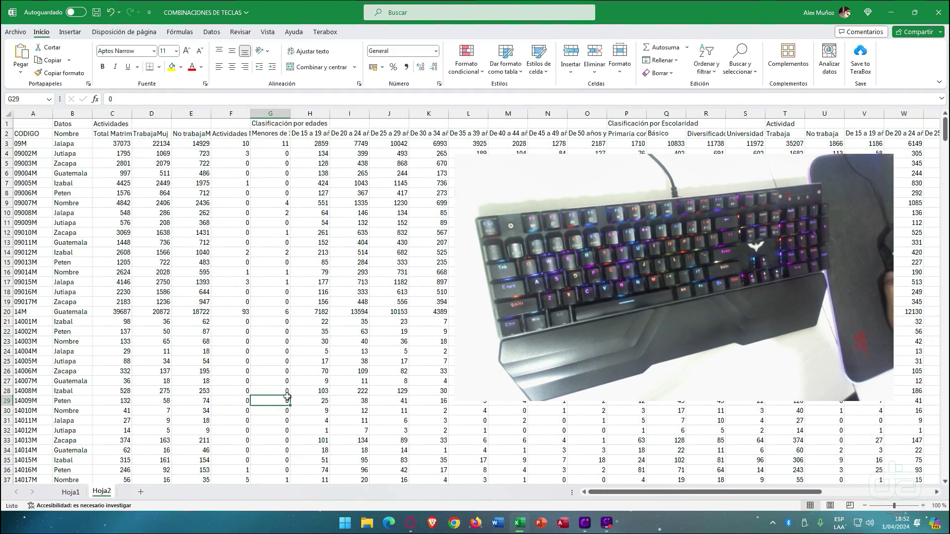
{"action": "scroll", "coordinate": [247, 396], "scroll_direction": "down", "scroll_amount": 4}
{"action": "scroll", "coordinate": [247, 396], "scroll_direction": "up", "scroll_amount": 4}
- On Hoja1, select the Código values and the Informática column I4:I14, then cell C5
{"action": "left_click", "coordinate": [69, 494]}
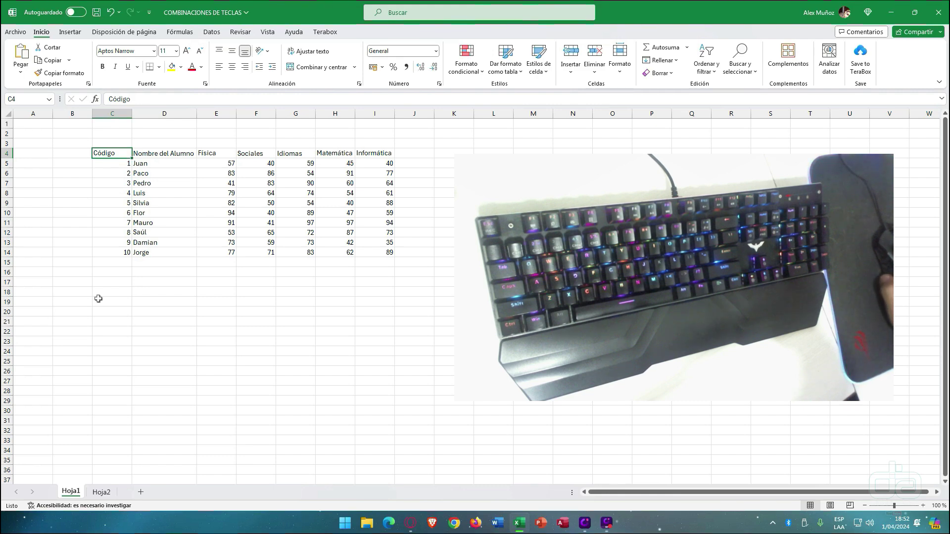
{"action": "left_click_drag", "start_coordinate": [103, 155], "coordinate": [113, 239]}
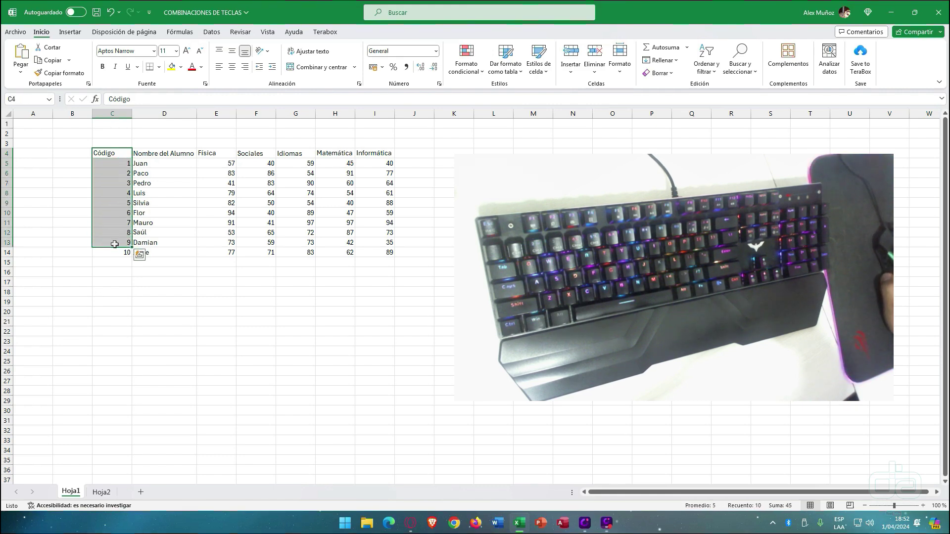
{"action": "left_click_drag", "start_coordinate": [377, 153], "coordinate": [375, 253]}
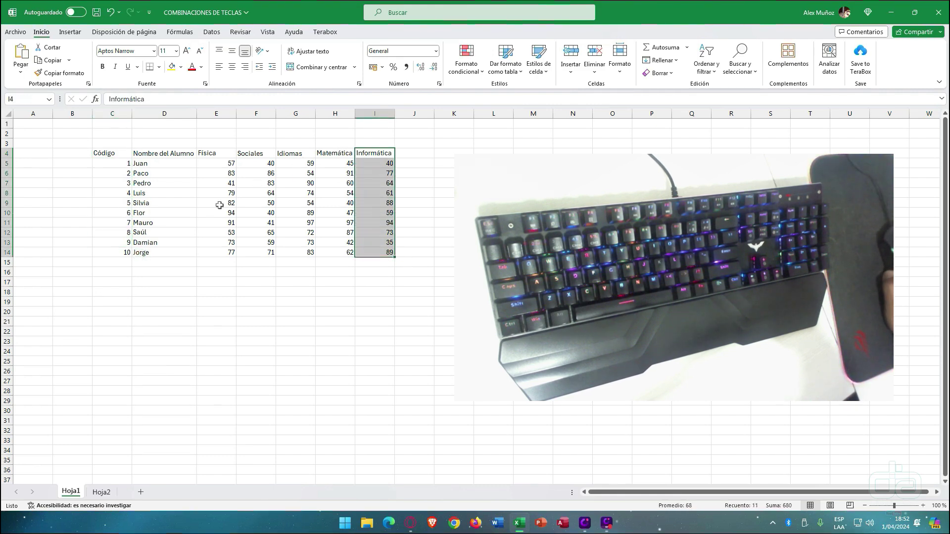
{"action": "left_click", "coordinate": [106, 162]}
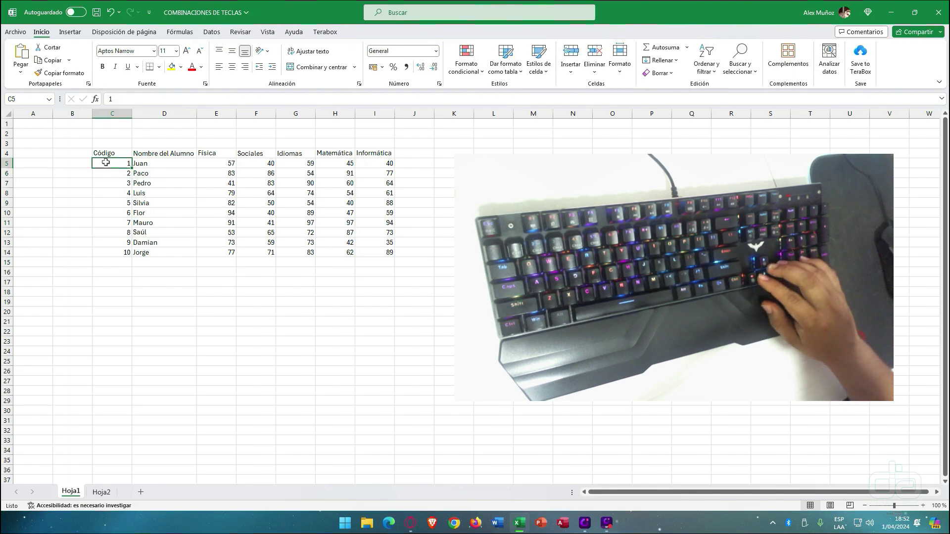
- Move around rows 4–7 with the arrow keys, then Ctrl+Right to the header end at I4
{"action": "key", "text": "Right"}
{"action": "key", "text": "Right"}
{"action": "key", "text": "Right"}
{"action": "key", "text": "Right"}
{"action": "key", "text": "Right"}
{"action": "key", "text": "Up"}
{"action": "key", "text": "Left"}
{"action": "key", "text": "Down"}
{"action": "key", "text": "Right"}
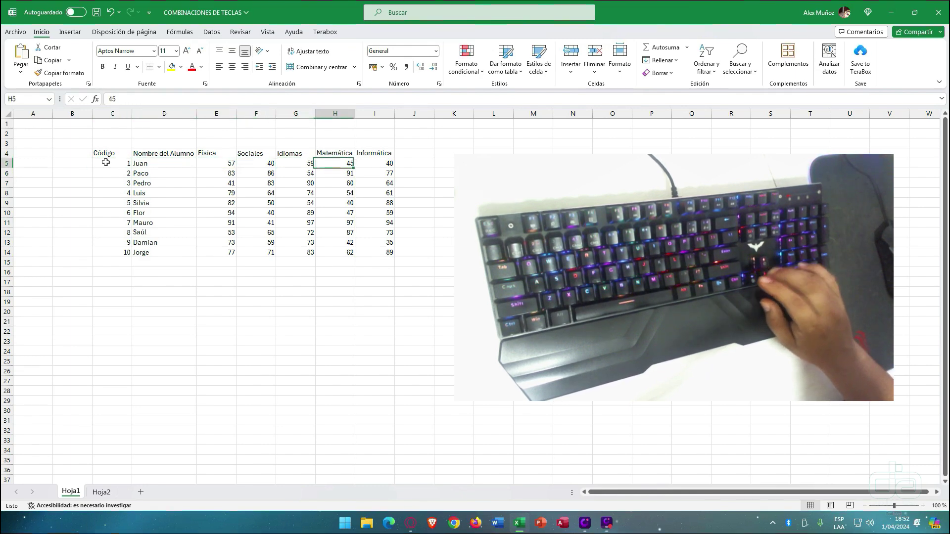
{"action": "key", "text": "Right"}
{"action": "key", "text": "Down"}
{"action": "key", "text": "Left"}
{"action": "key", "text": "Left"}
{"action": "key", "text": "Left"}
{"action": "key", "text": "Left"}
{"action": "key", "text": "Left"}
{"action": "key", "text": "Left"}
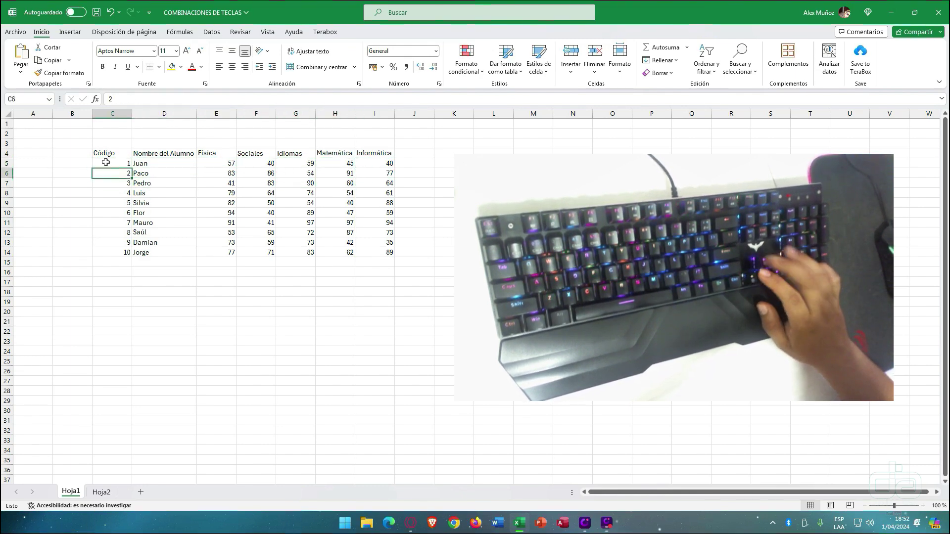
{"action": "key", "text": "Right"}
{"action": "key", "text": "Down"}
{"action": "key", "text": "Left"}
{"action": "key", "text": "Up"}
{"action": "key", "text": "Up"}
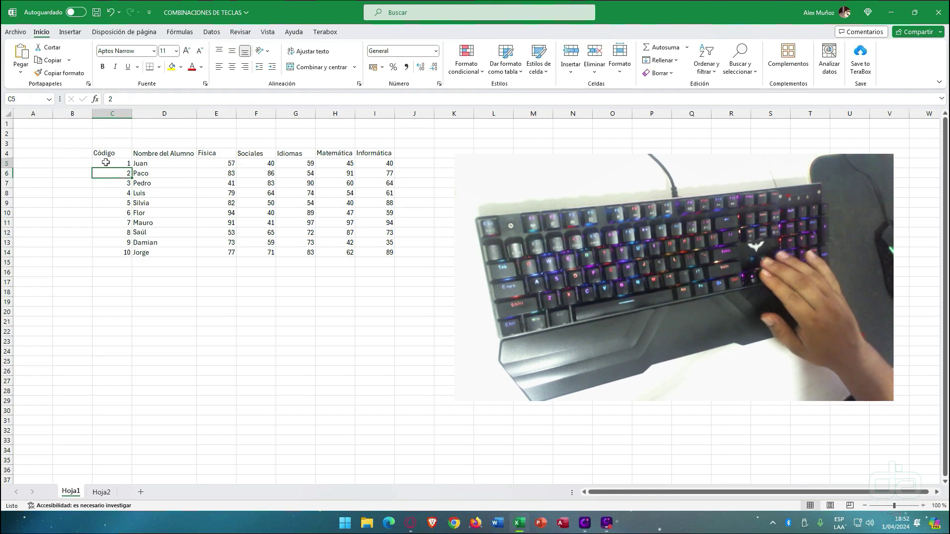
{"action": "key", "text": "Up"}
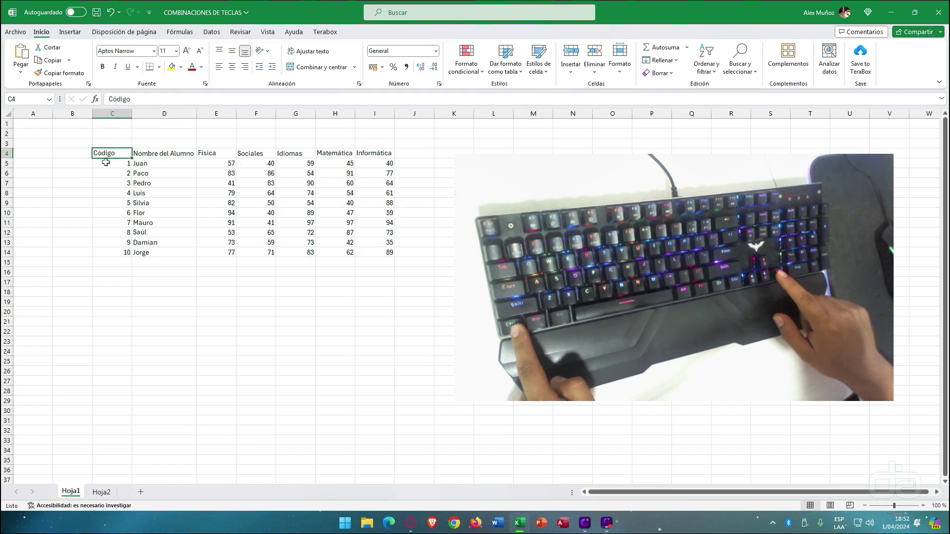
{"action": "key", "text": "ctrl+Right"}
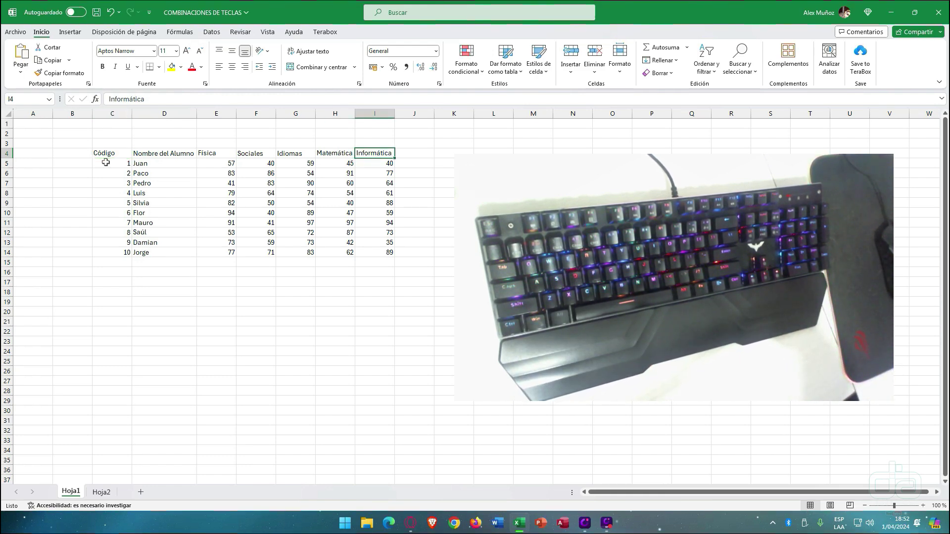
{"action": "left_click", "coordinate": [100, 491]}
{"action": "left_click", "coordinate": [21, 135]}
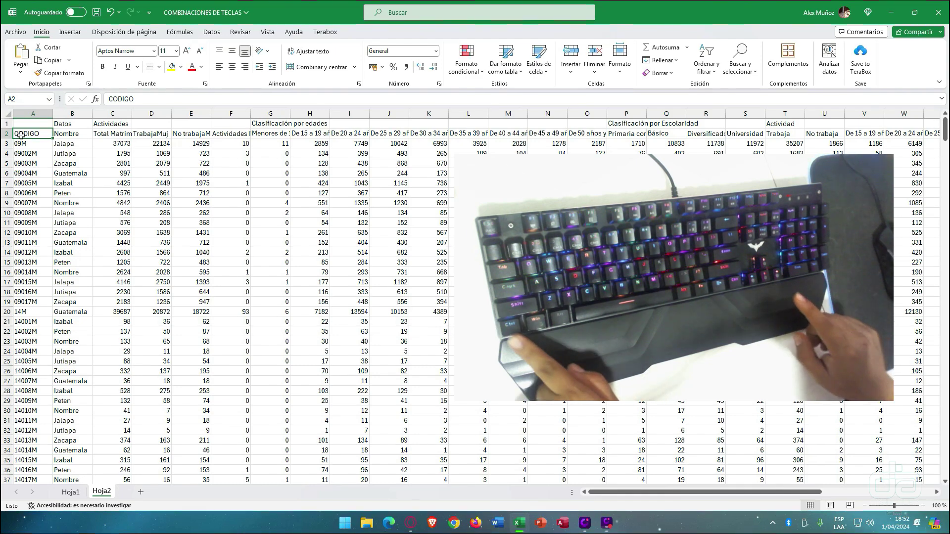
{"action": "key", "text": "ctrl+Right"}
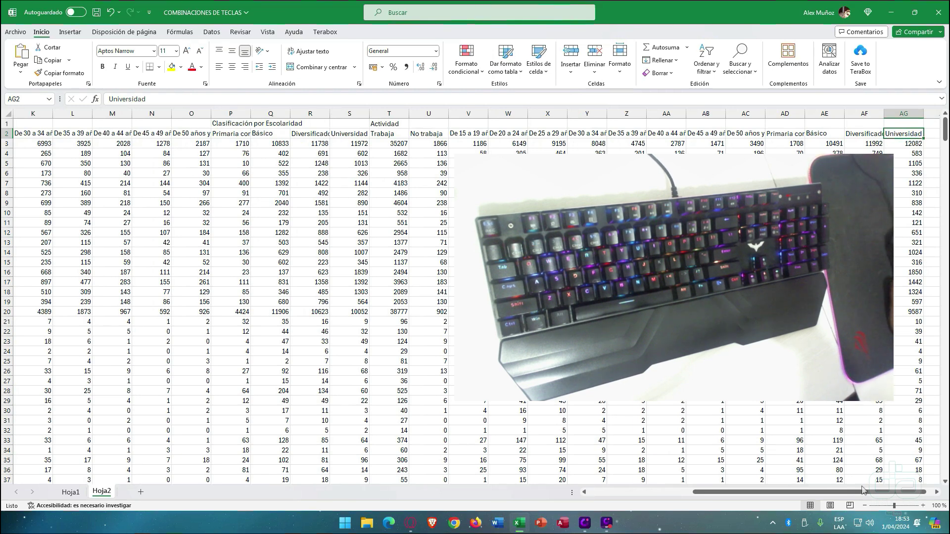
{"action": "left_click_drag", "start_coordinate": [863, 492], "coordinate": [752, 466]}
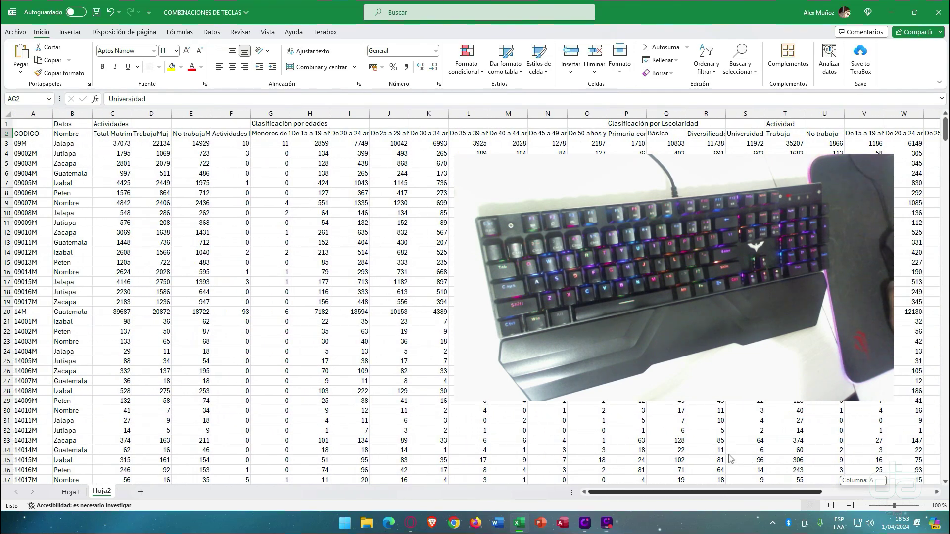
{"action": "left_click", "coordinate": [74, 493]}
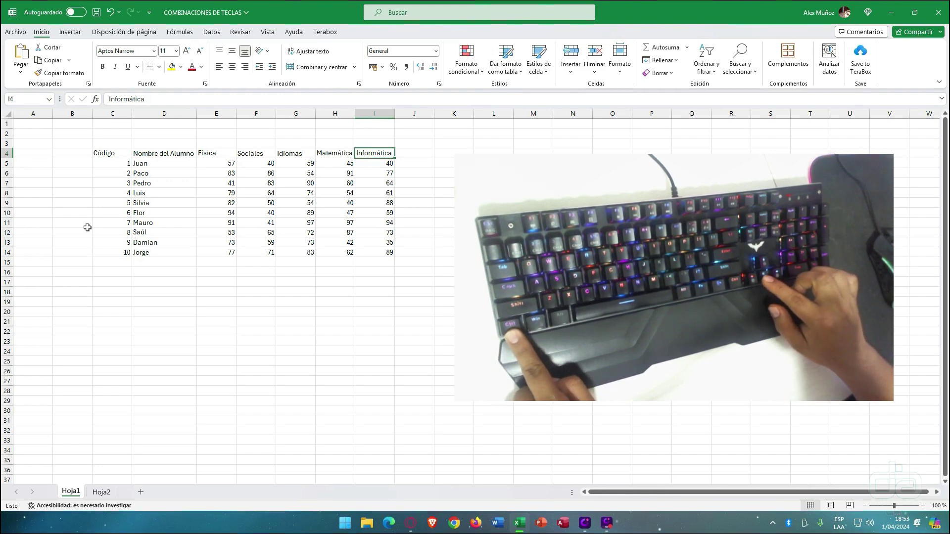
{"action": "key", "text": "ctrl+Down"}
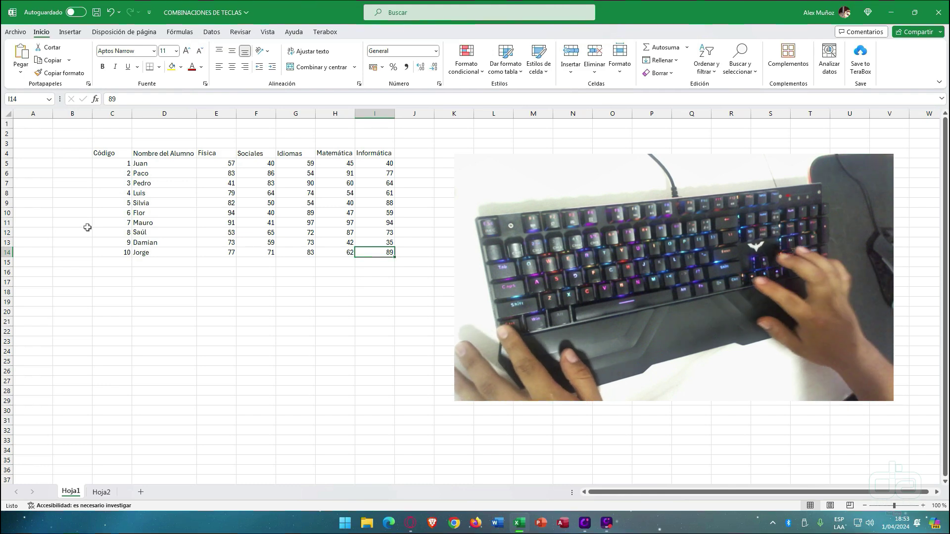
{"action": "key", "text": "ctrl+Left"}
{"action": "key", "text": "ctrl+Up"}
{"action": "key", "text": "ctrl+Right"}
{"action": "key", "text": "ctrl+Down"}
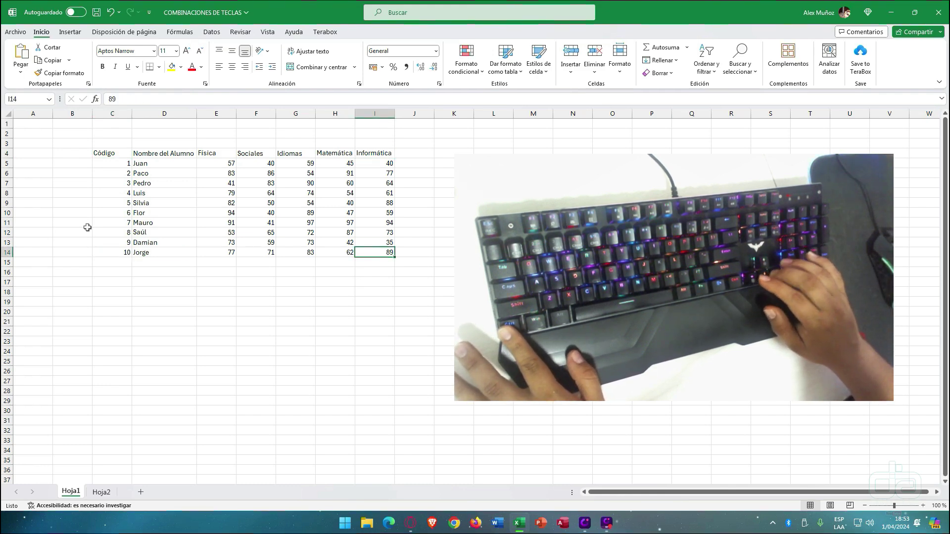
{"action": "key", "text": "ctrl+Left"}
{"action": "key", "text": "ctrl+Up"}
{"action": "key", "text": "ctrl+Right"}
{"action": "key", "text": "ctrl+Down"}
{"action": "key", "text": "ctrl+Left"}
{"action": "key", "text": "ctrl+Up"}
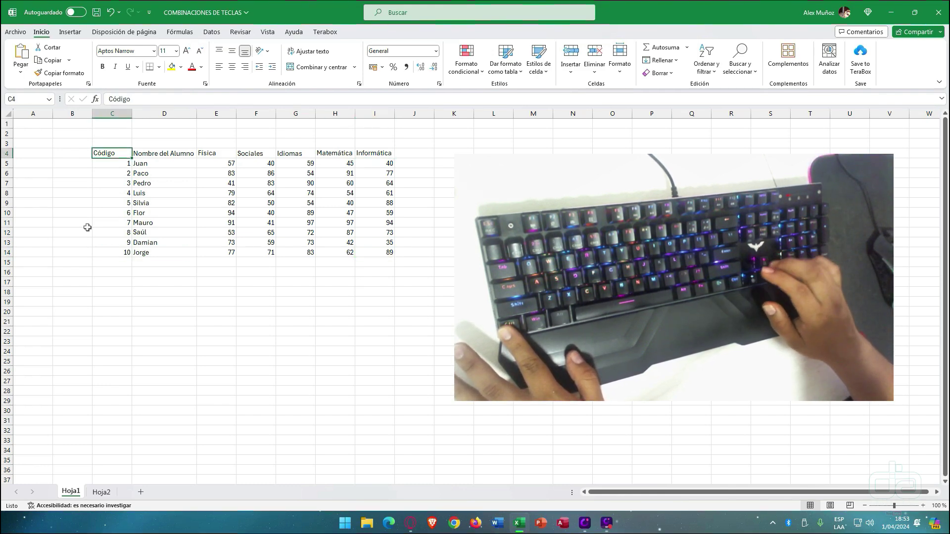
{"action": "key", "text": "ctrl+Right"}
{"action": "key", "text": "ctrl+Down"}
{"action": "key", "text": "ctrl+Left"}
{"action": "key", "text": "ctrl+Up"}
{"action": "key", "text": "ctrl+Right"}
{"action": "key", "text": "ctrl+Down"}
{"action": "key", "text": "ctrl+Left"}
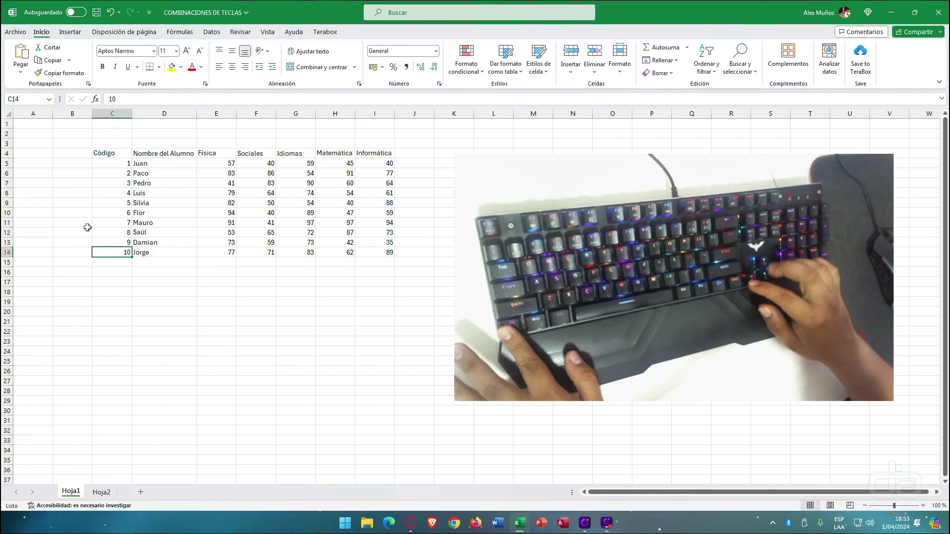
{"action": "key", "text": "ctrl+Up"}
{"action": "key", "text": "ctrl+Right"}
{"action": "key", "text": "ctrl+Down"}
{"action": "key", "text": "ctrl+Left"}
{"action": "key", "text": "ctrl+Up"}
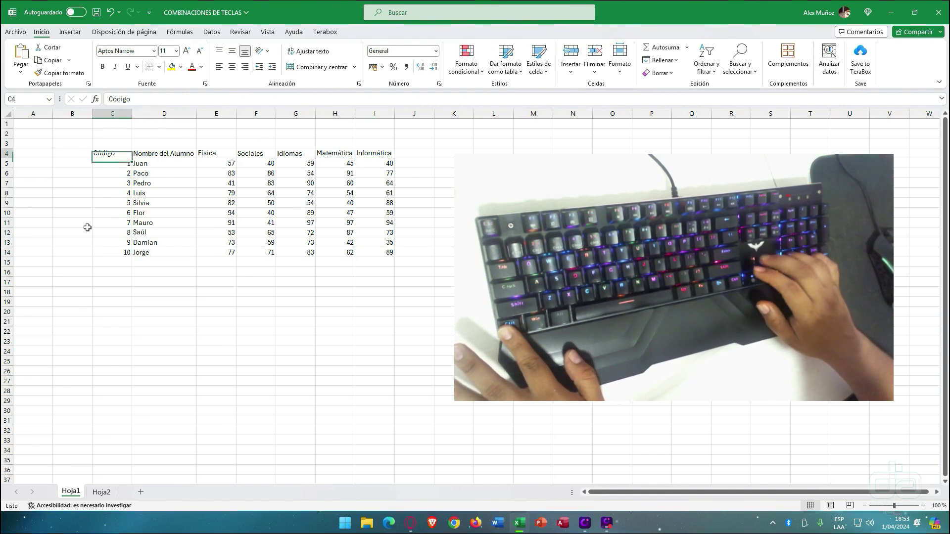
{"action": "key", "text": "ctrl+Right"}
{"action": "key", "text": "ctrl+Down"}
{"action": "key", "text": "ctrl+Left"}
{"action": "key", "text": "ctrl+Up"}
{"action": "key", "text": "ctrl+Right"}
{"action": "key", "text": "ctrl+Down"}
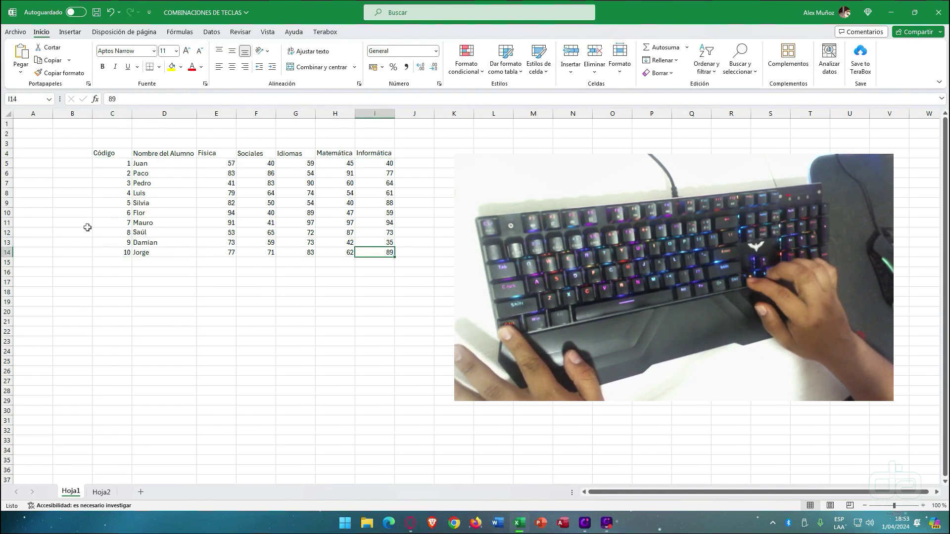
{"action": "key", "text": "ctrl+Left"}
{"action": "key", "text": "ctrl+Up"}
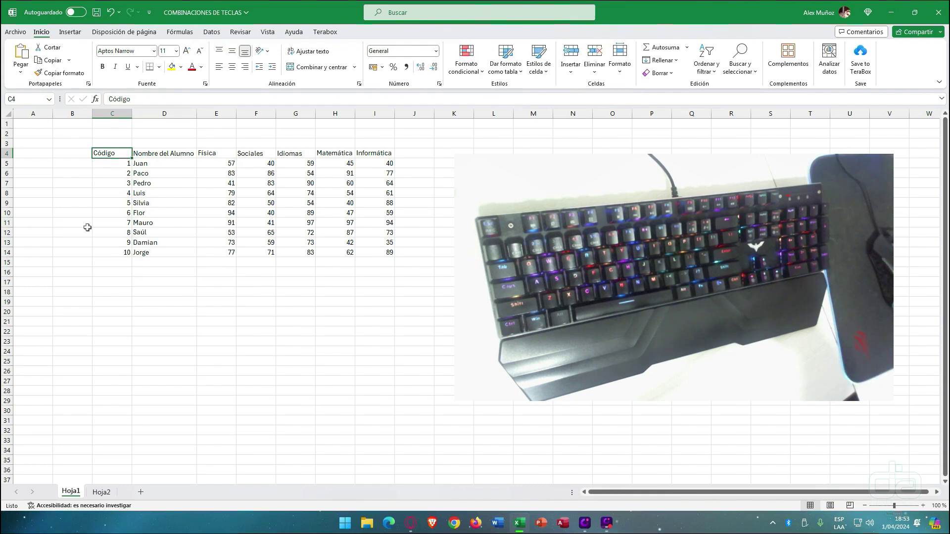
{"action": "key", "text": "ctrl+a"}
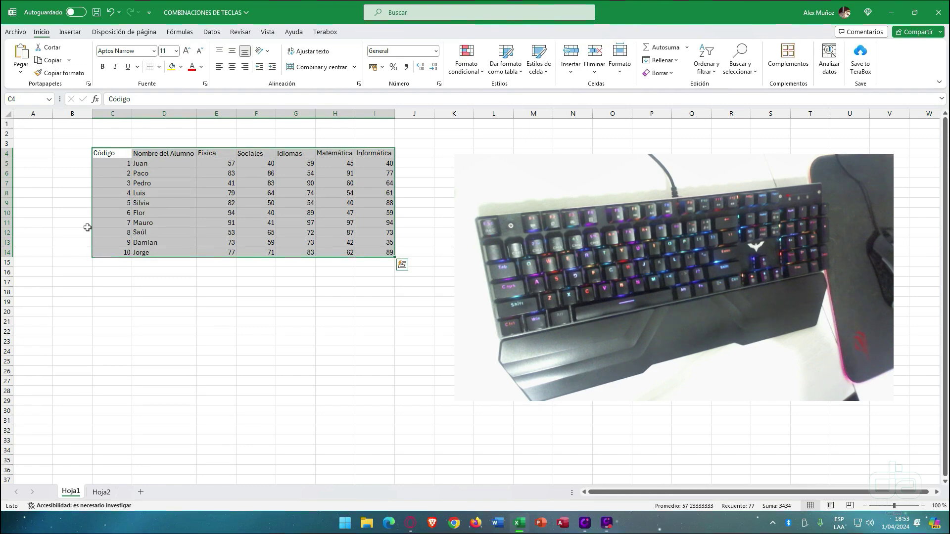
{"action": "key", "text": "ctrl+Page_Down"}
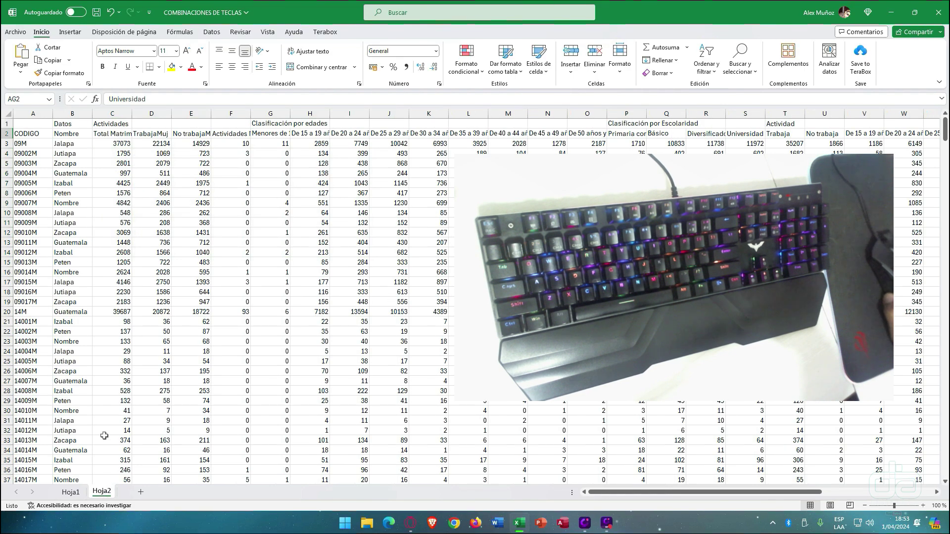
{"action": "left_click", "coordinate": [101, 271]}
{"action": "key", "text": "ctrl+a"}
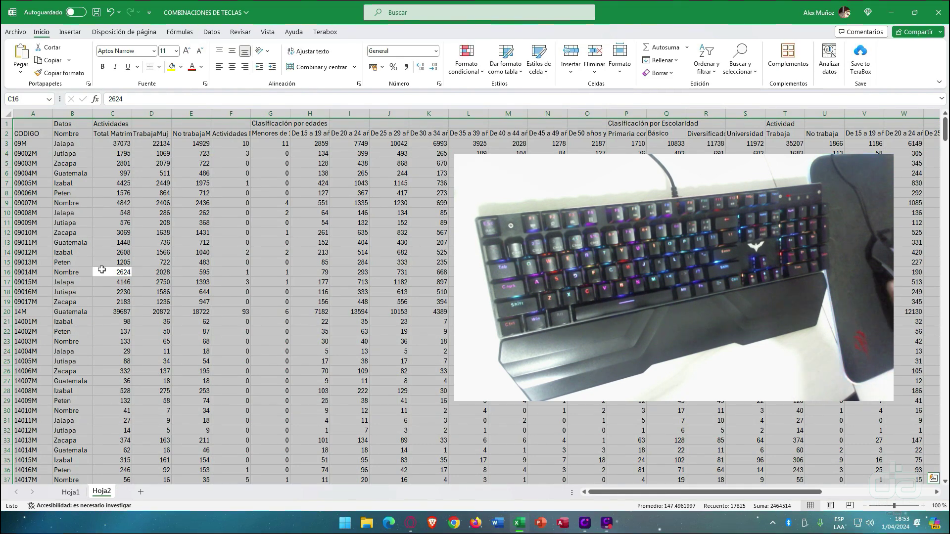
{"action": "left_click", "coordinate": [71, 492]}
{"action": "left_click", "coordinate": [155, 182]}
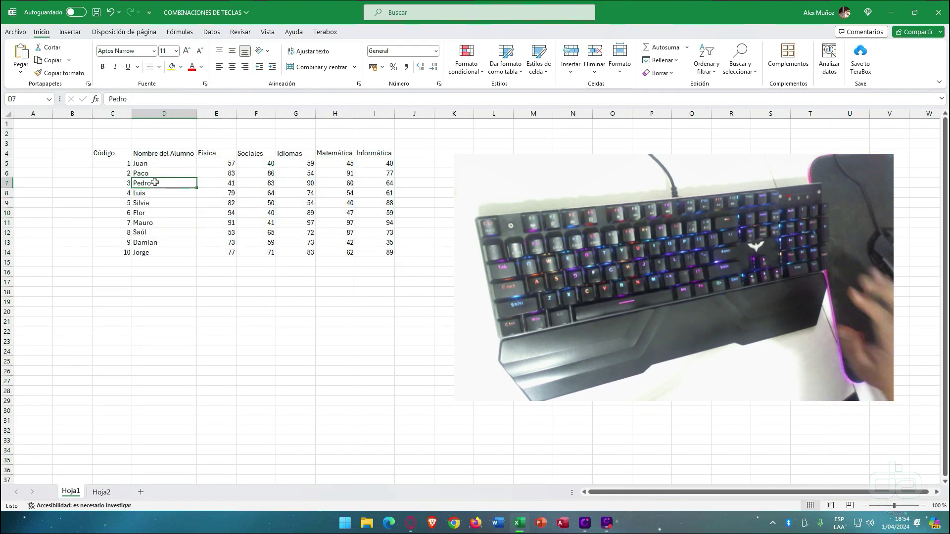
- From the Código header C4, extend the selection across and down to cover C4:I14
{"action": "key", "text": "ctrl+Left"}
{"action": "key", "text": "ctrl+Up"}
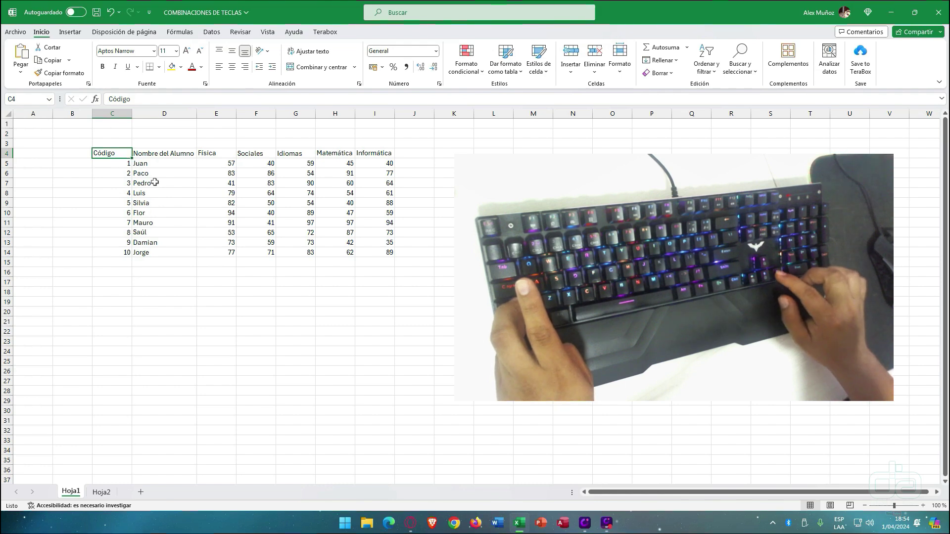
{"action": "key", "text": "ctrl+shift+Right"}
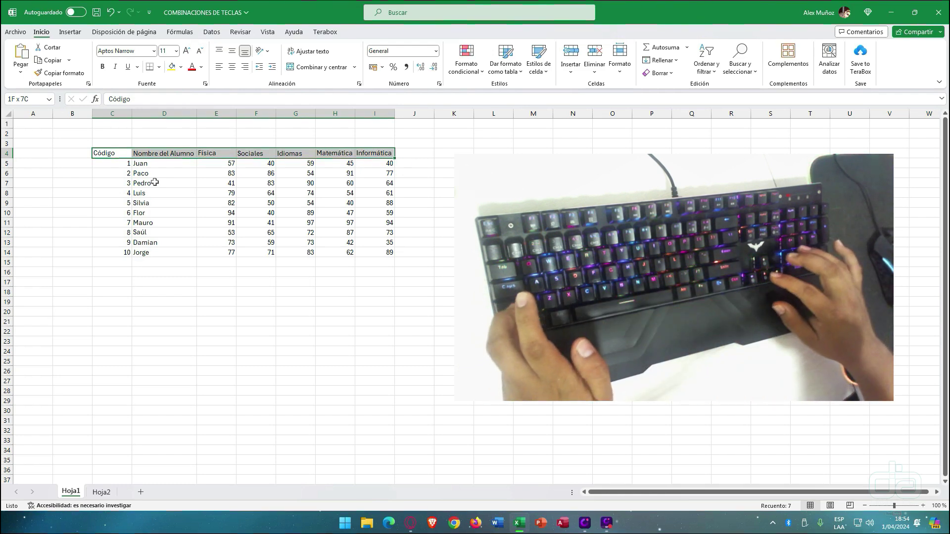
{"action": "key", "text": "ctrl+shift+Down"}
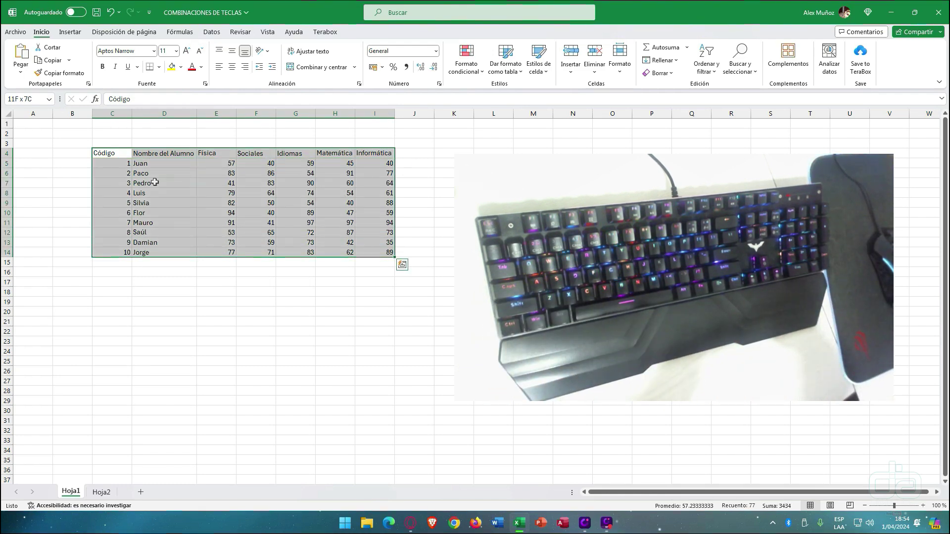
{"action": "left_click", "coordinate": [101, 492]}
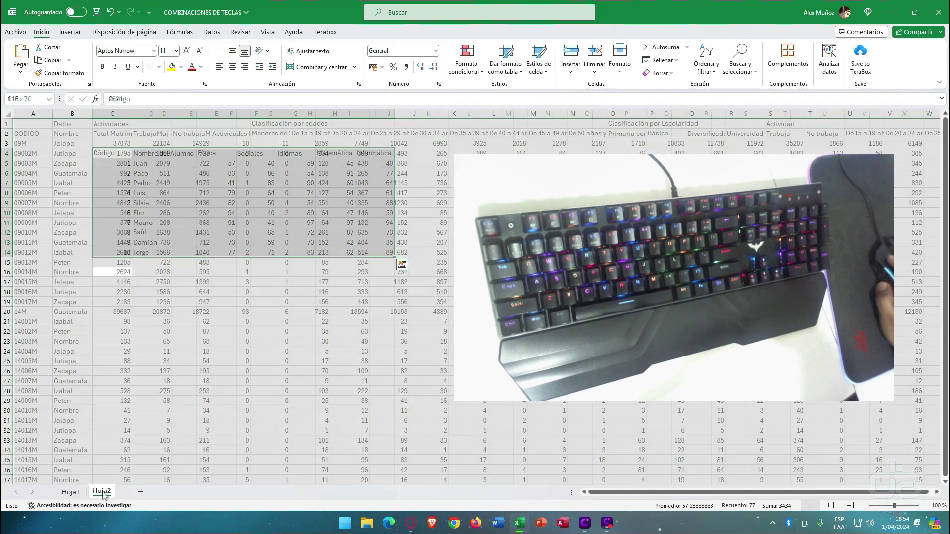
{"action": "left_click", "coordinate": [29, 134]}
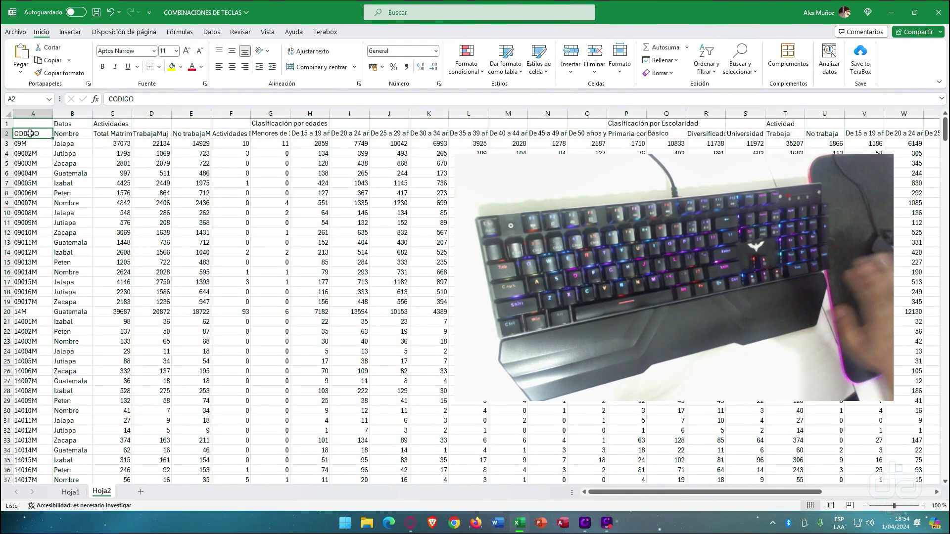
{"action": "key", "text": "Down"}
{"action": "key", "text": "Down"}
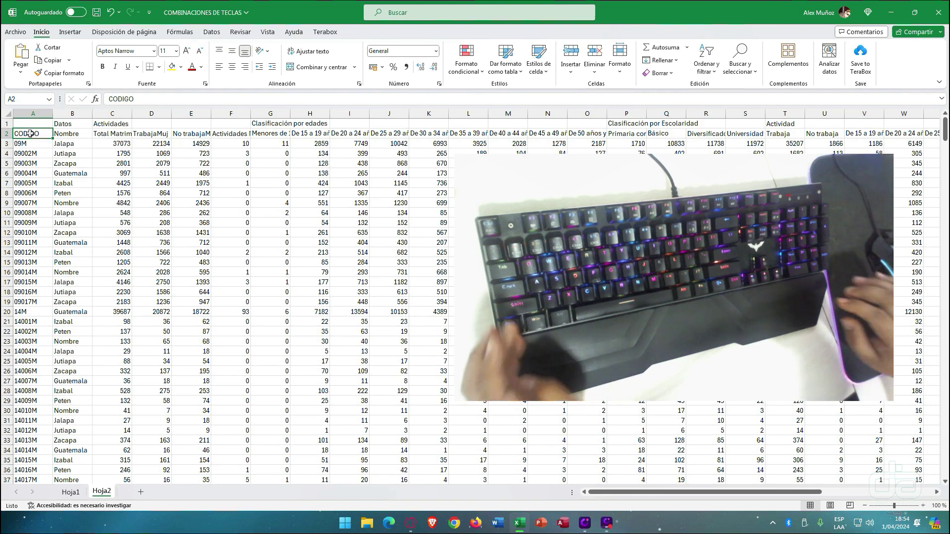
{"action": "key", "text": "ctrl+shift+Right"}
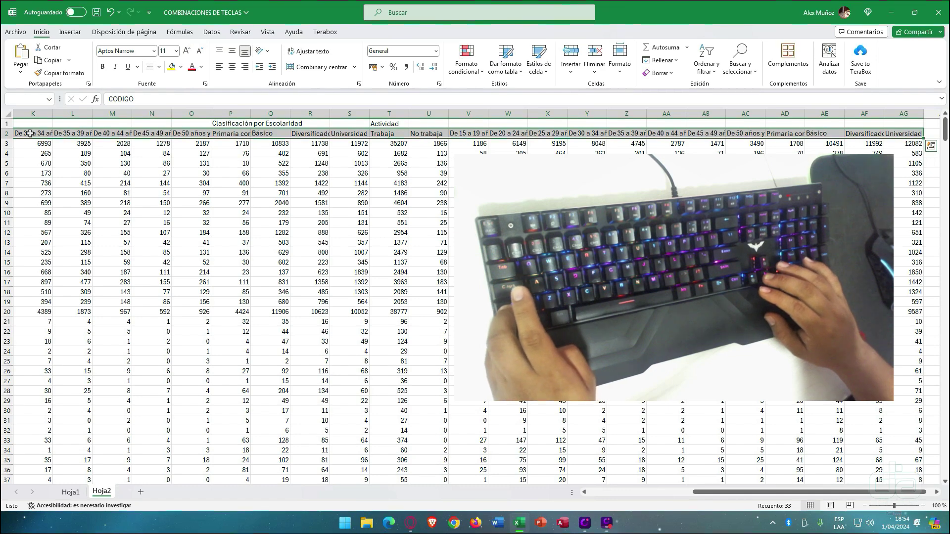
{"action": "key", "text": "ctrl+shift+Down"}
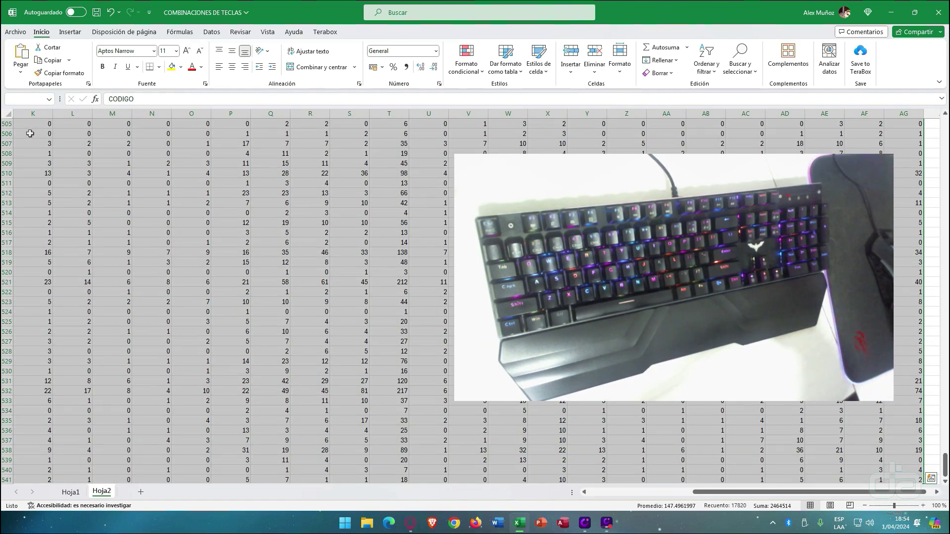
{"action": "scroll", "coordinate": [51, 335], "scroll_direction": "down", "scroll_amount": 3}
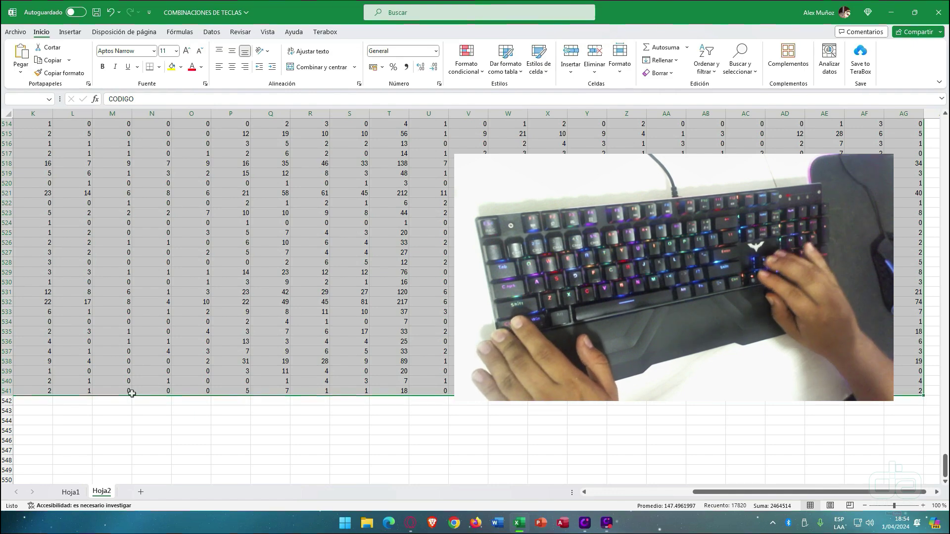
{"action": "key", "text": "ctrl+Home"}
- On Hoja1, drag-select the Sociales scores in column F and Luis's record C8:I8
{"action": "left_click", "coordinate": [71, 493]}
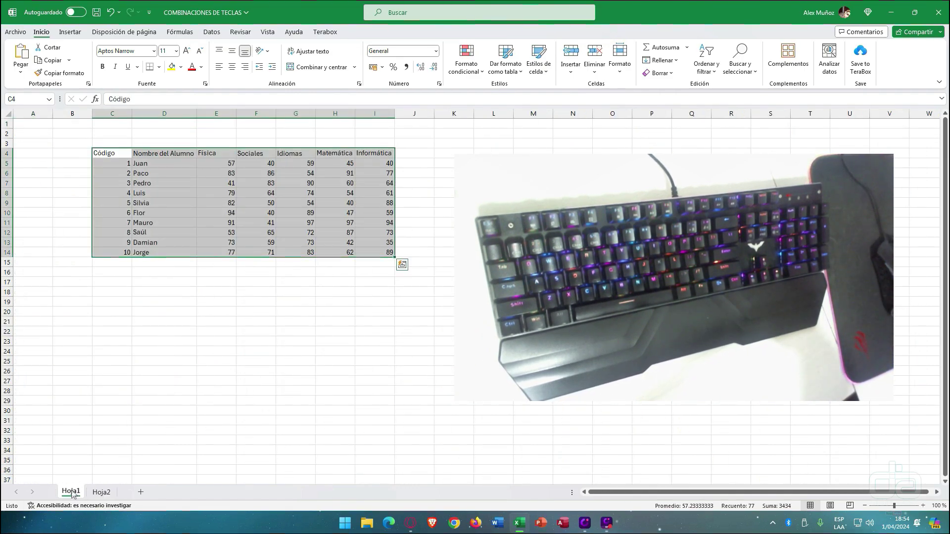
{"action": "left_click", "coordinate": [333, 209]}
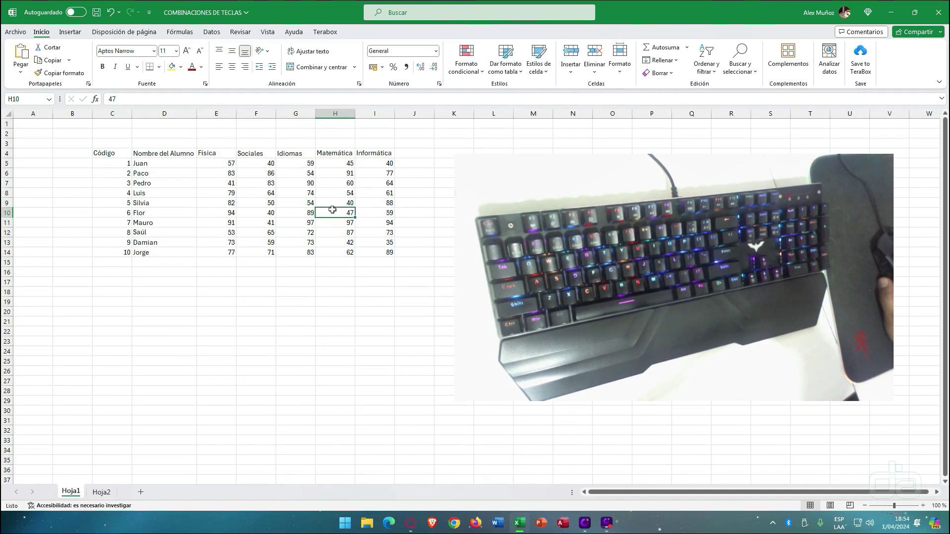
{"action": "left_click_drag", "start_coordinate": [268, 149], "coordinate": [267, 236]}
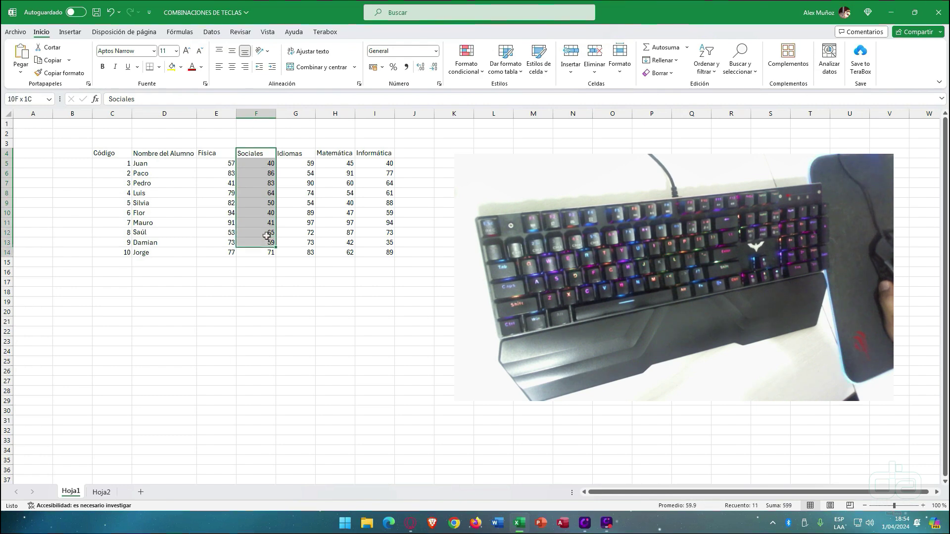
{"action": "left_click_drag", "start_coordinate": [124, 193], "coordinate": [394, 196]}
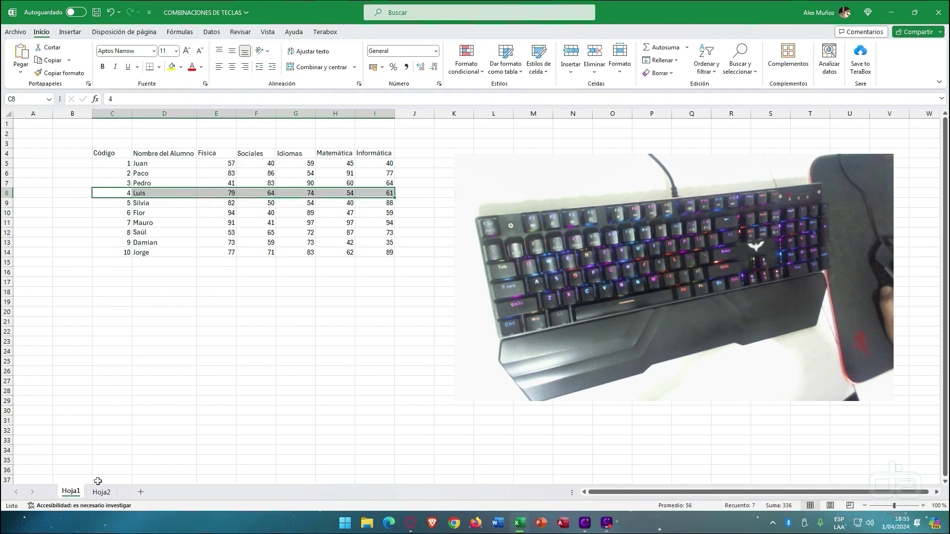
- Use Ctrl+Shift+arrows to select C8:I8, then the Física column E4:E14
{"action": "left_click", "coordinate": [115, 191]}
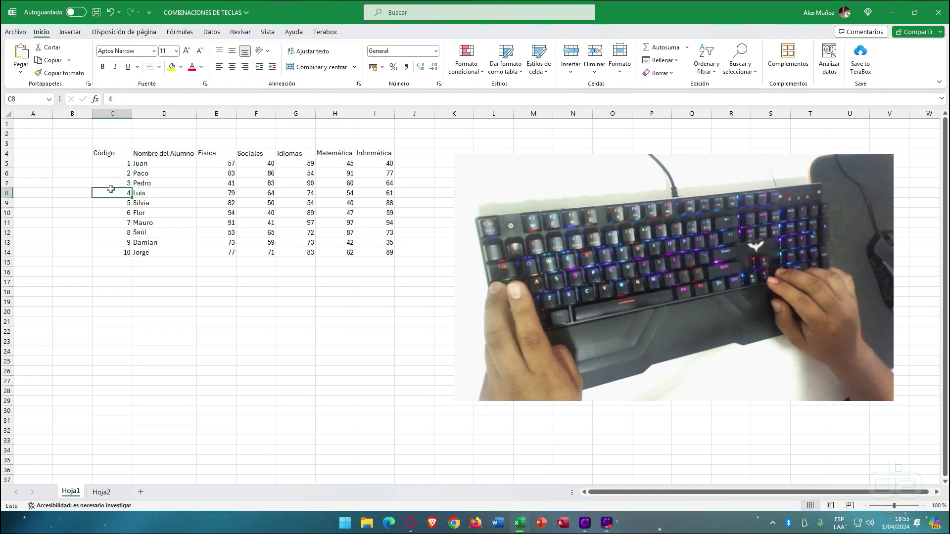
{"action": "key", "text": "ctrl+shift+Right"}
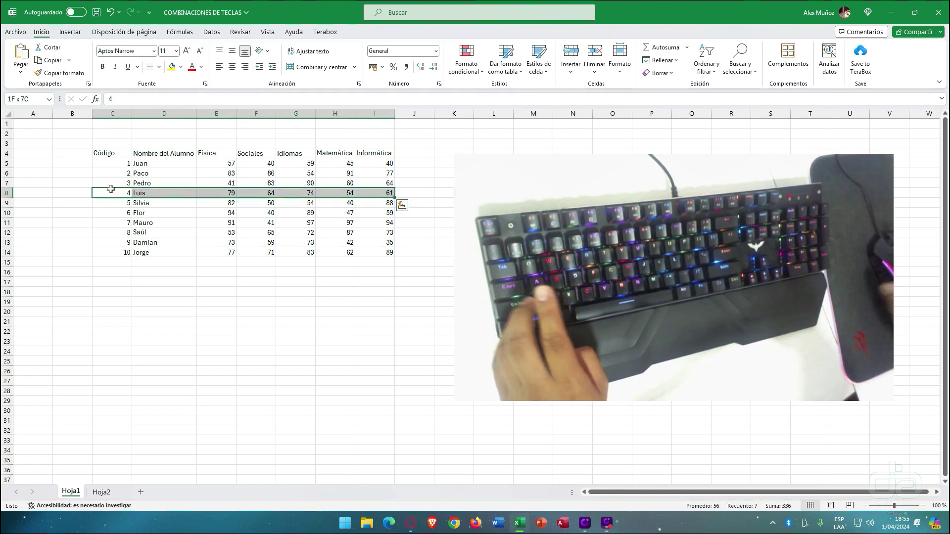
{"action": "left_click", "coordinate": [215, 152]}
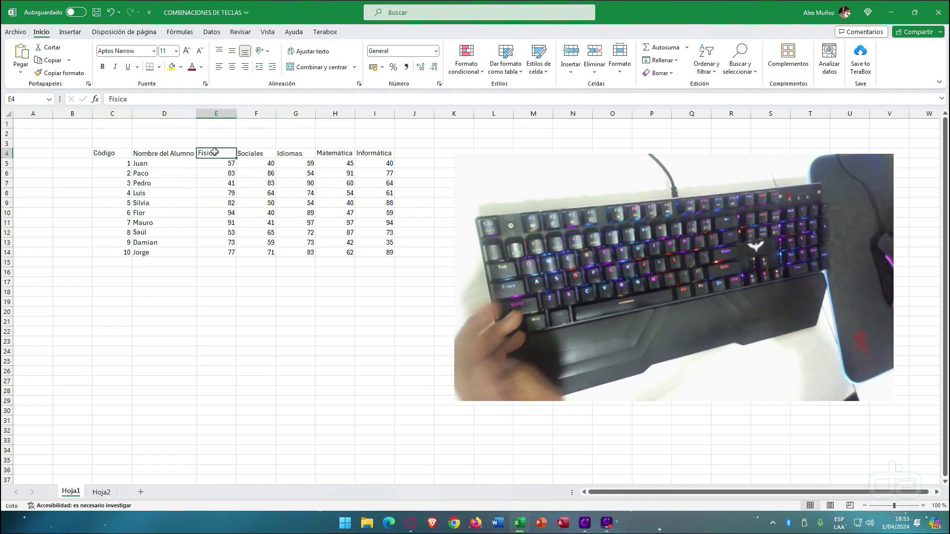
{"action": "key", "text": "ctrl+shift+Down"}
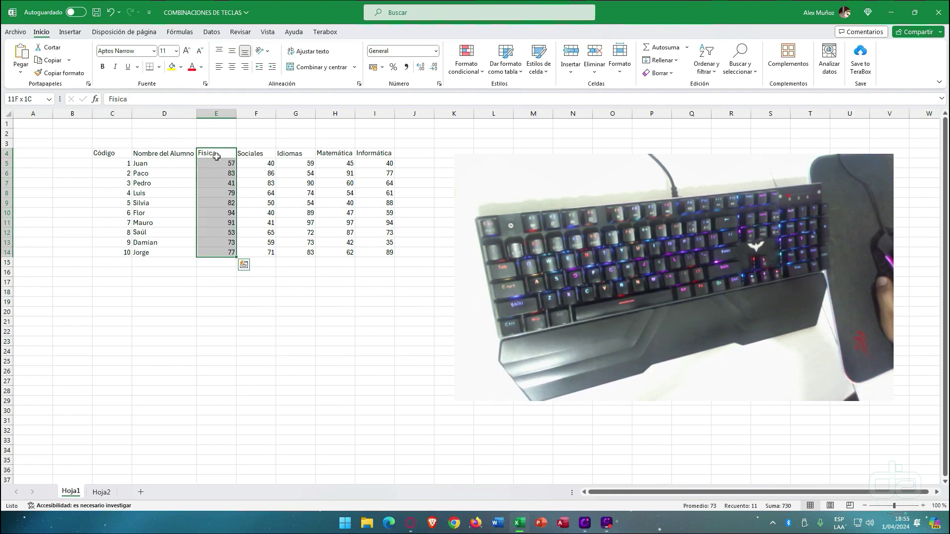
{"action": "left_click", "coordinate": [216, 156]}
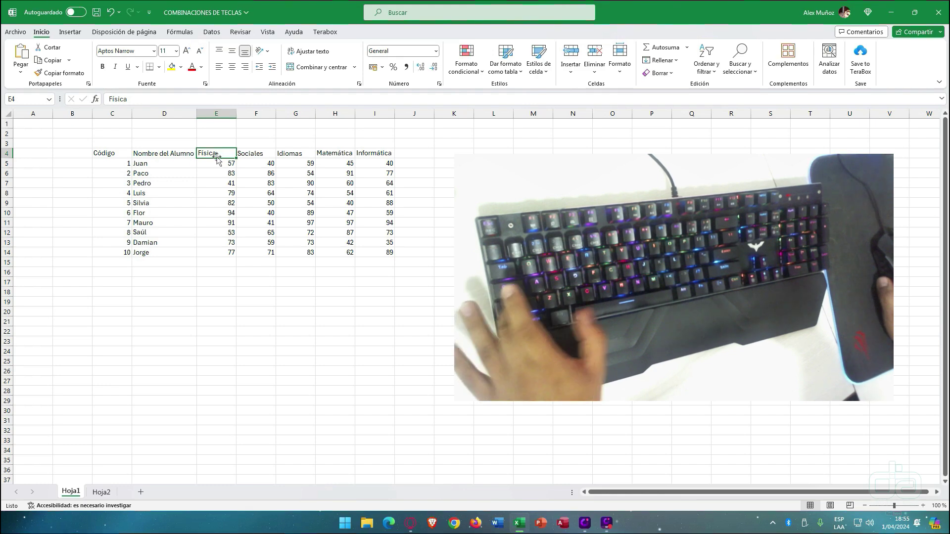
- Select the whole header row 4 with Shift+Space and scroll further right
{"action": "key", "text": "shift+space"}
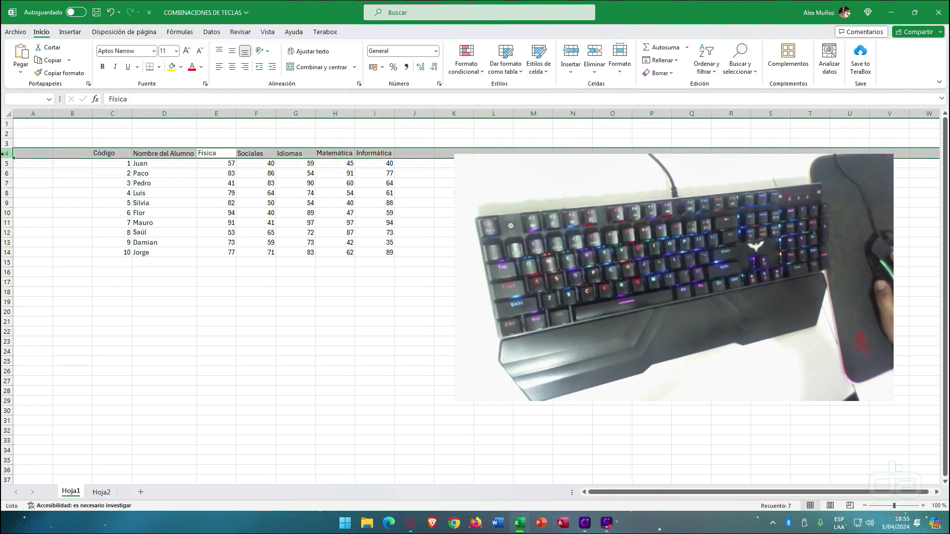
{"action": "left_click", "coordinate": [937, 493]}
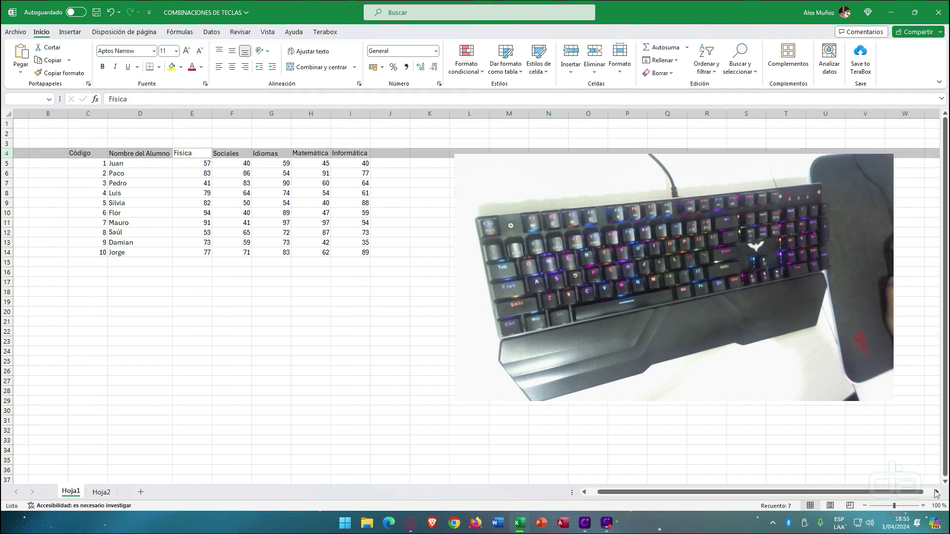
{"action": "left_click", "coordinate": [937, 492]}
{"action": "left_click", "coordinate": [937, 493]}
{"action": "left_click", "coordinate": [937, 493]}
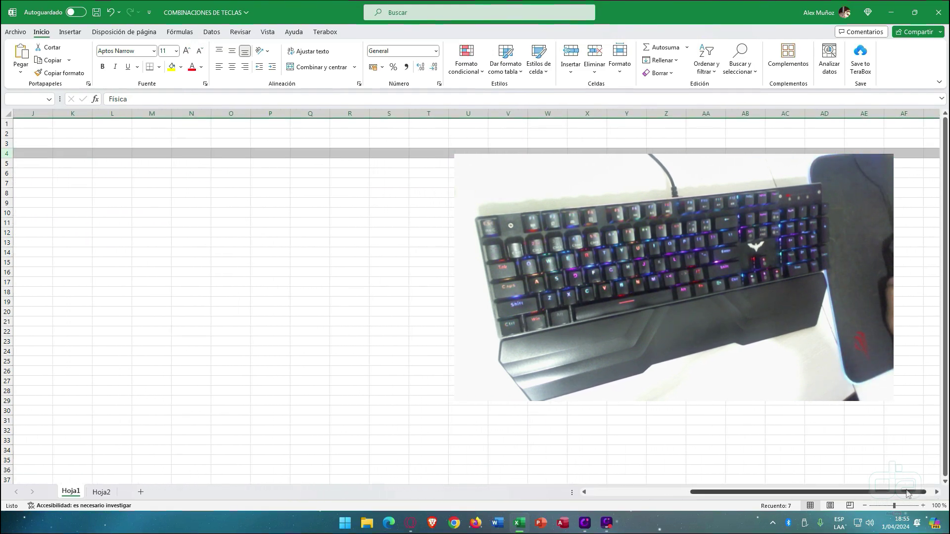
{"action": "left_click_drag", "start_coordinate": [908, 494], "coordinate": [633, 490]}
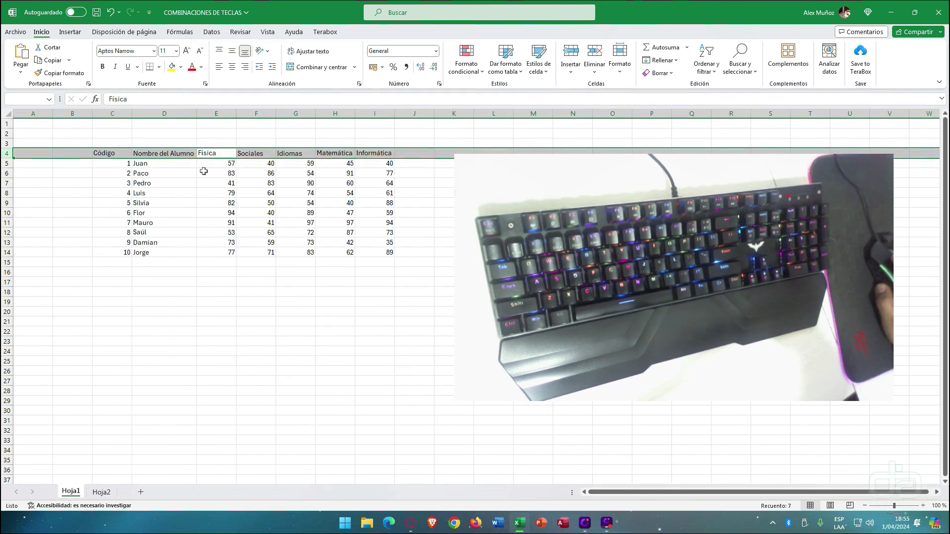
- From D7, select column D, row 7, then column D again; move to Hoja2
{"action": "left_click", "coordinate": [173, 179]}
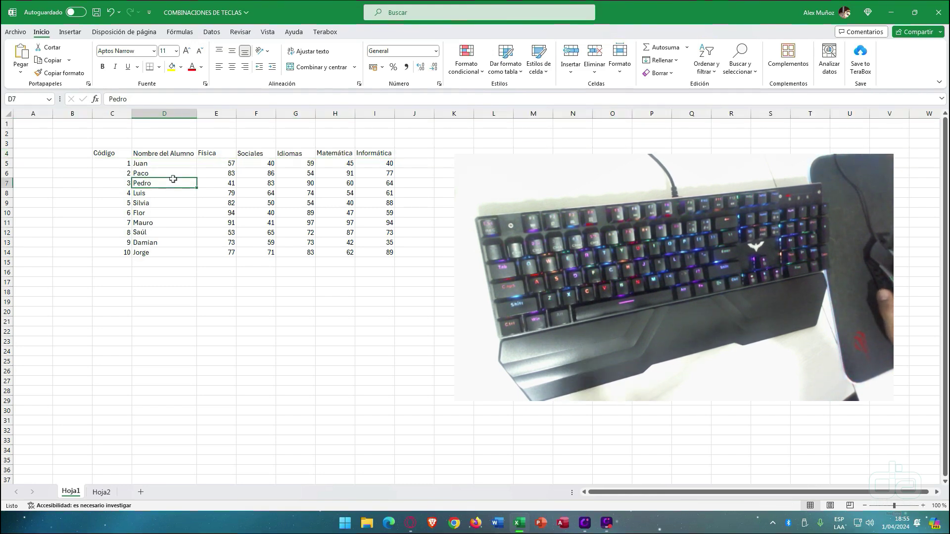
{"action": "key", "text": "ctrl+space"}
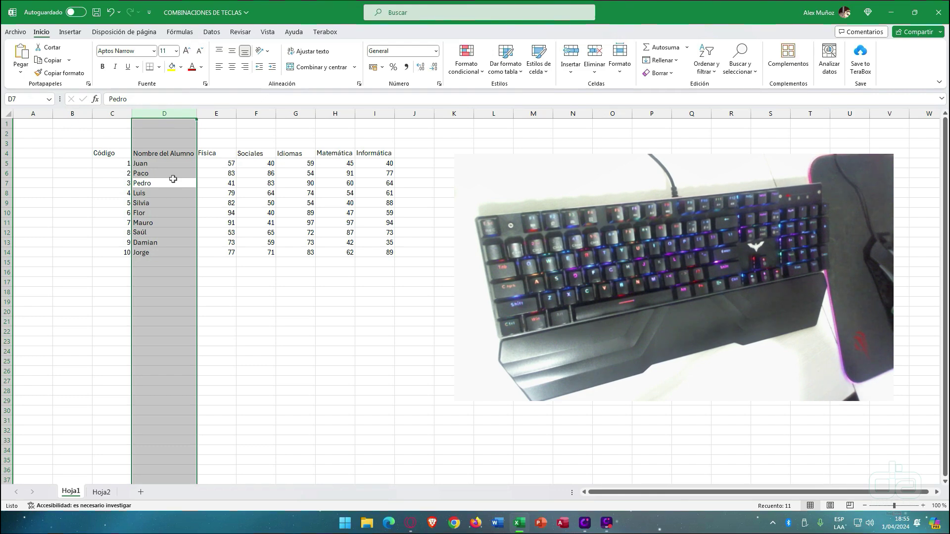
{"action": "left_click", "coordinate": [173, 180]}
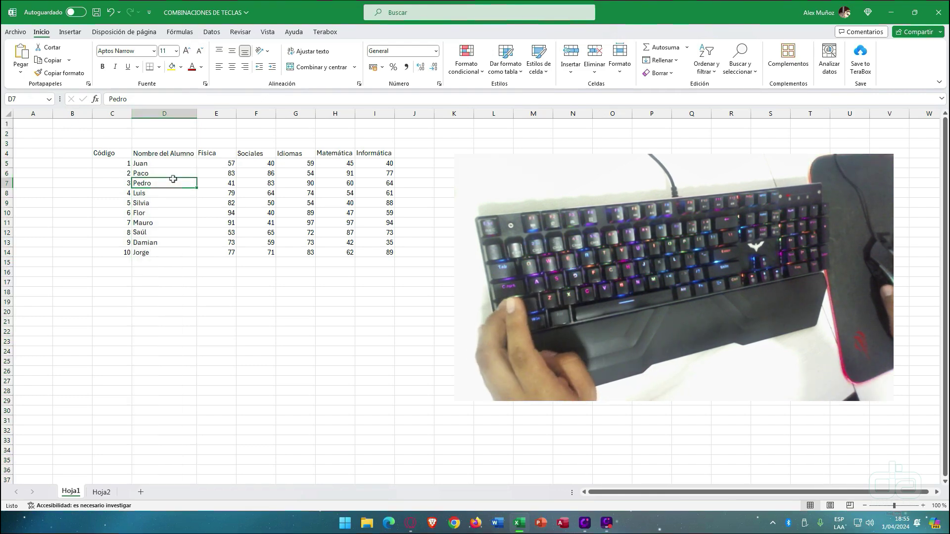
{"action": "key", "text": "shift+space"}
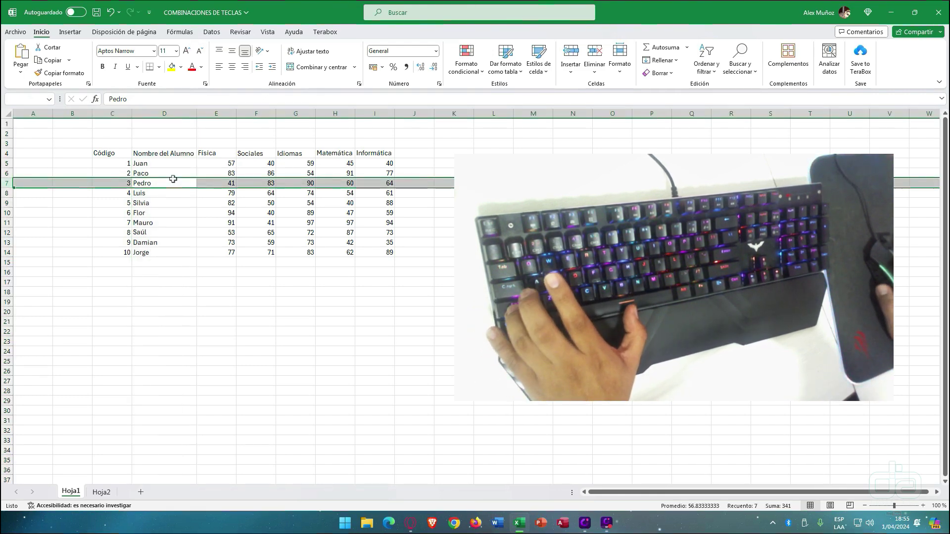
{"action": "left_click", "coordinate": [173, 179]}
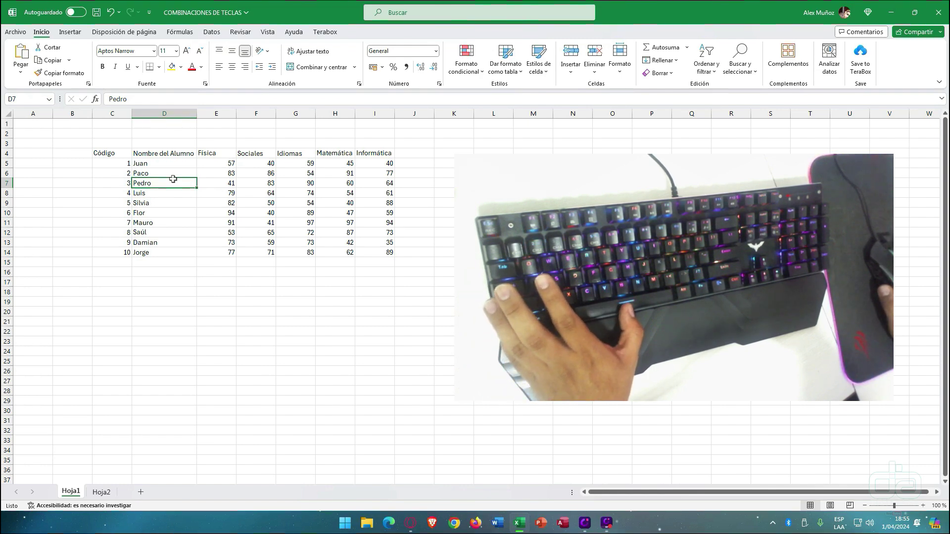
{"action": "key", "text": "ctrl+space"}
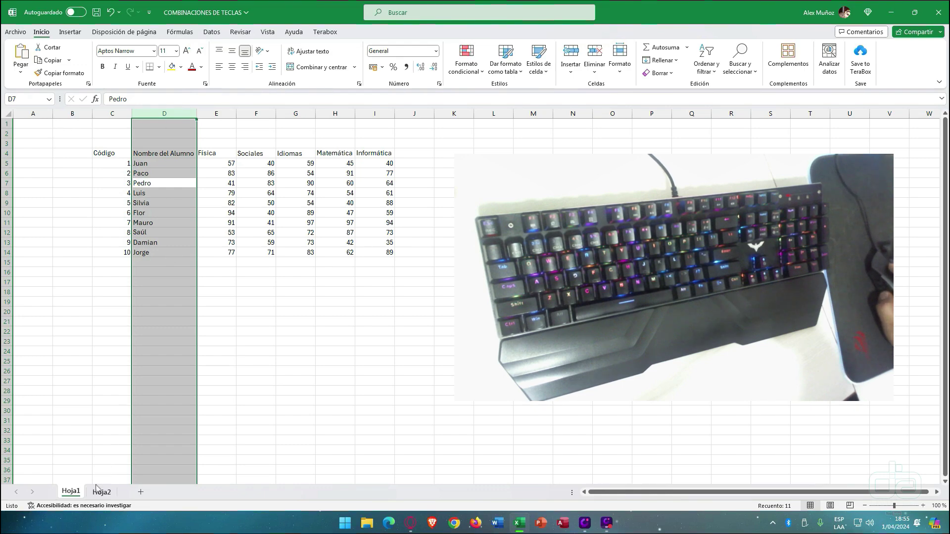
{"action": "key", "text": "ctrl+Page_Down"}
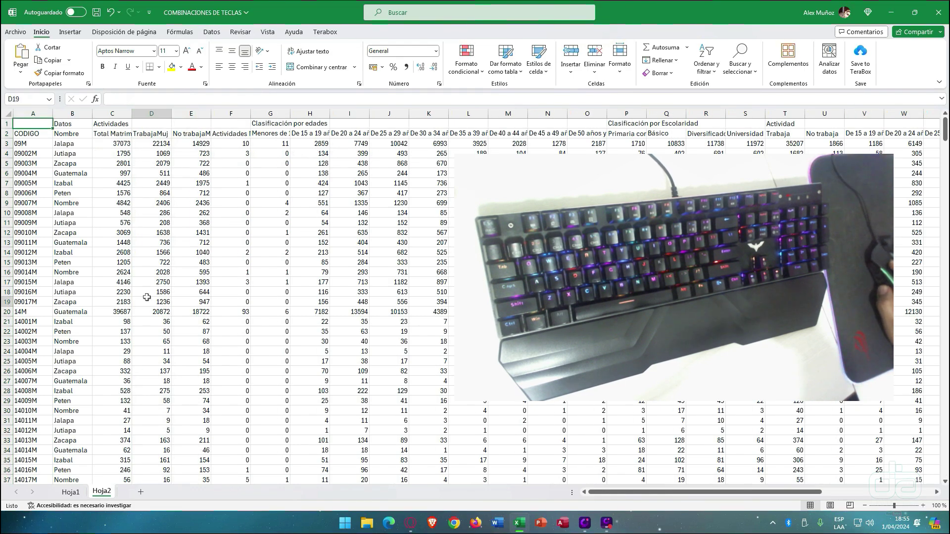
- Browse the Hoja2 dataset, selecting column E from row 2 to 37 and several cells
{"action": "mouse_move", "coordinate": [635, 492]}
{"action": "left_mouse_down"}
{"action": "mouse_move", "coordinate": [722, 497]}
{"action": "mouse_move", "coordinate": [630, 494]}
{"action": "left_mouse_up"}
{"action": "left_click_drag", "start_coordinate": [588, 480], "coordinate": [431, 460]}
{"action": "left_click", "coordinate": [468, 332]}
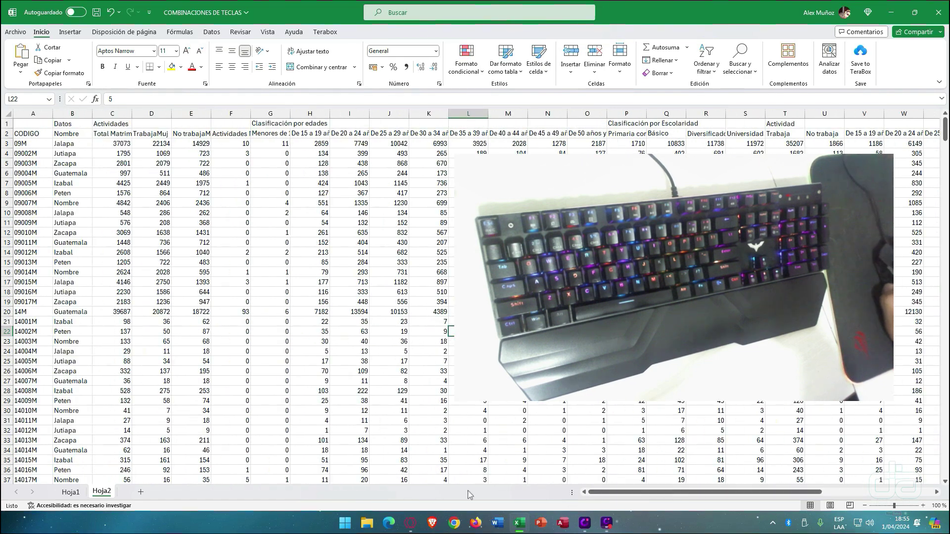
{"action": "left_click", "coordinate": [107, 274]}
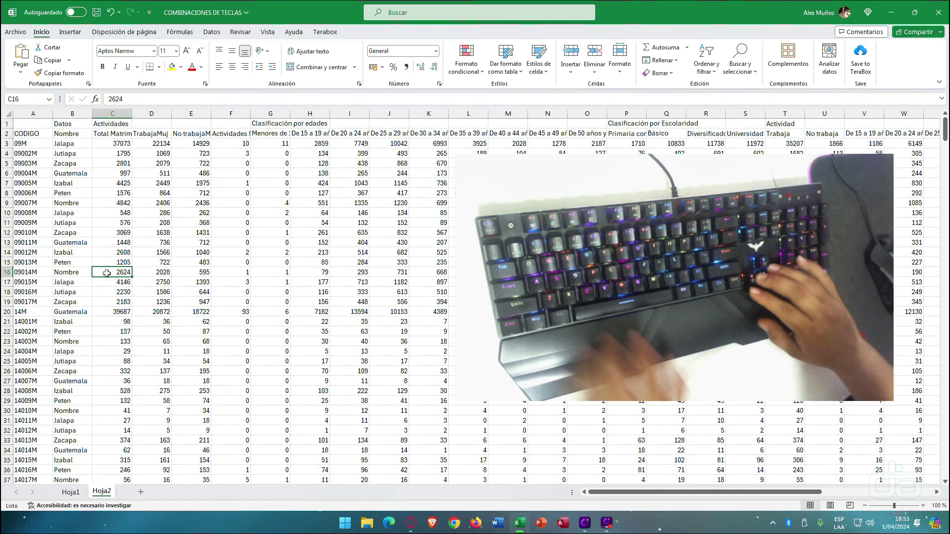
{"action": "key", "text": "Down"}
{"action": "key", "text": "Down"}
{"action": "key", "text": "Right"}
{"action": "left_click_drag", "start_coordinate": [197, 132], "coordinate": [194, 516]}
{"action": "left_click", "coordinate": [428, 292]}
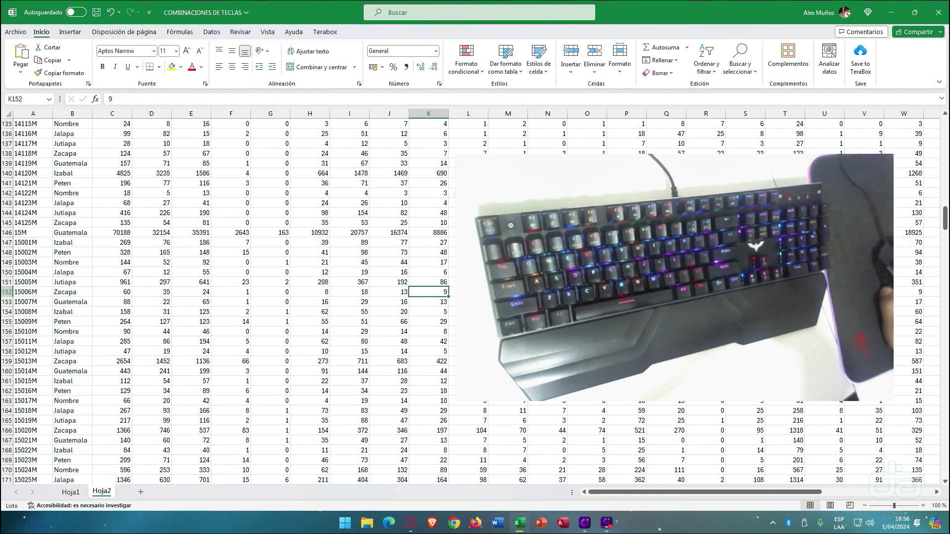
{"action": "left_click", "coordinate": [188, 205]}
{"action": "left_click", "coordinate": [548, 272]}
{"action": "scroll", "coordinate": [224, 250], "scroll_direction": "up", "scroll_amount": 12}
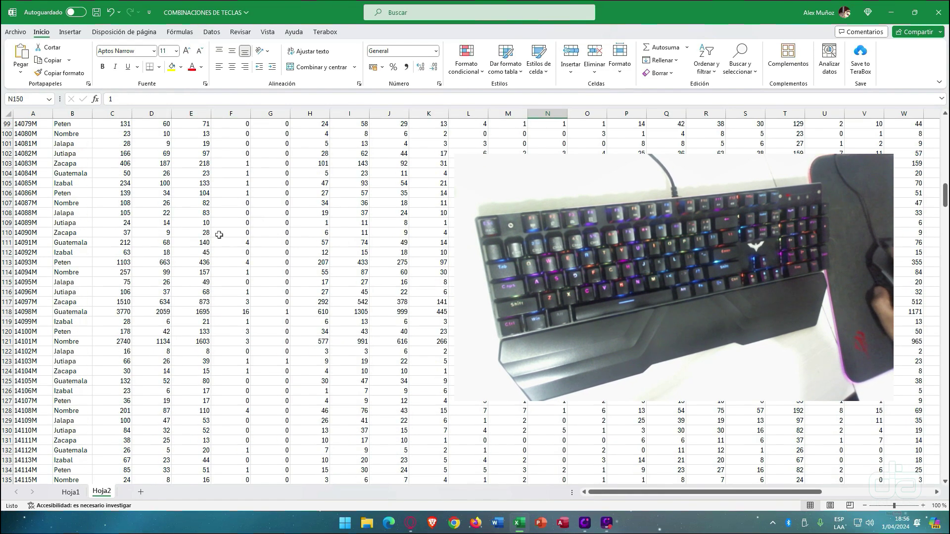
{"action": "scroll", "coordinate": [219, 235], "scroll_direction": "up", "scroll_amount": 20}
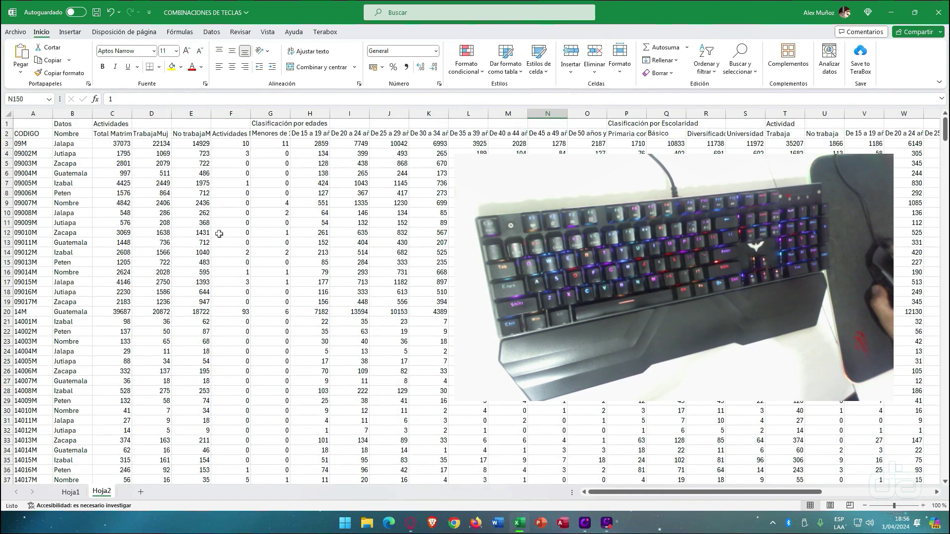
- Bold and unbold row 12 with Ctrl+N, select column F, and return to Hoja1
{"action": "left_click", "coordinate": [220, 234]}
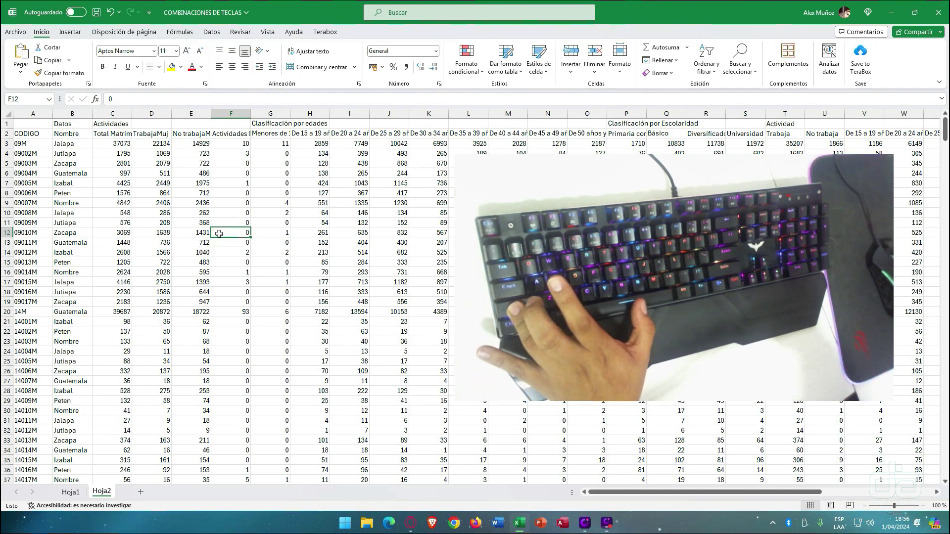
{"action": "key", "text": "shift+space"}
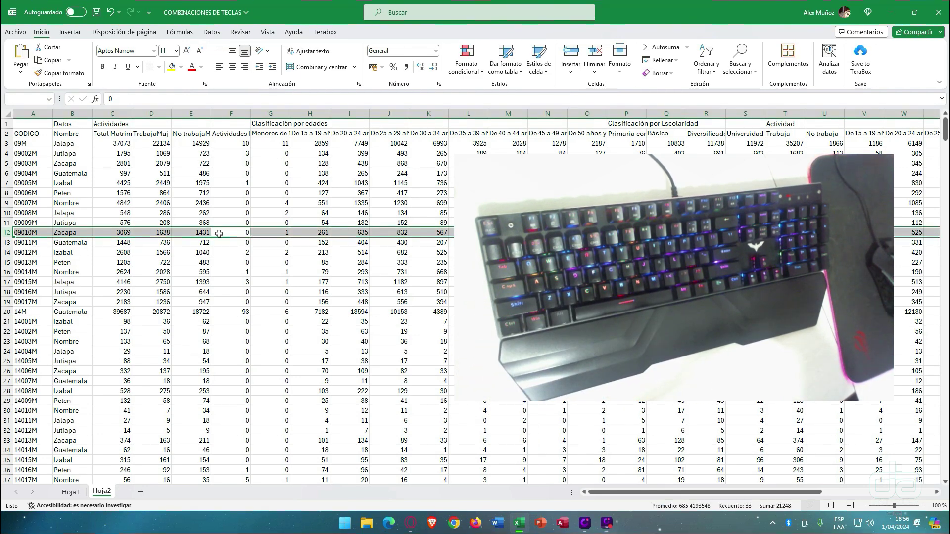
{"action": "key", "text": "ctrl+n"}
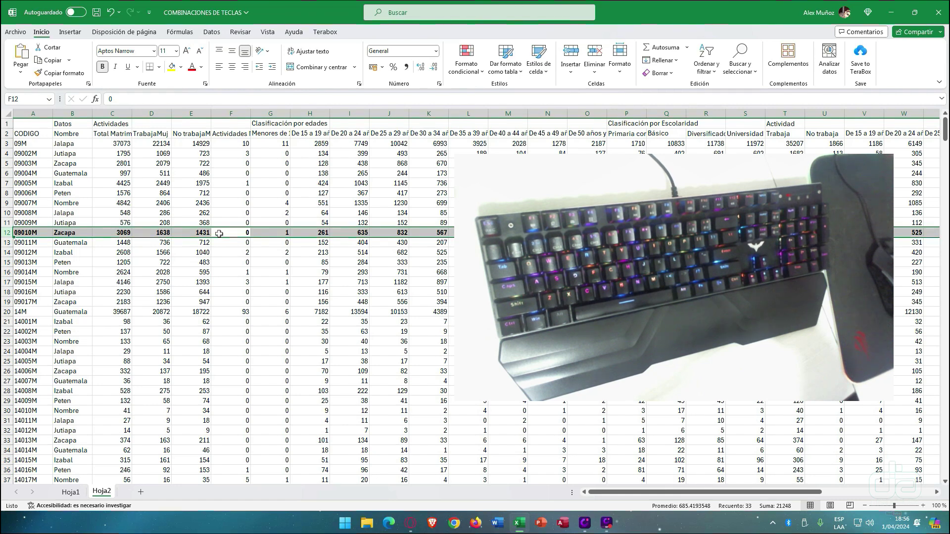
{"action": "key", "text": "ctrl+n"}
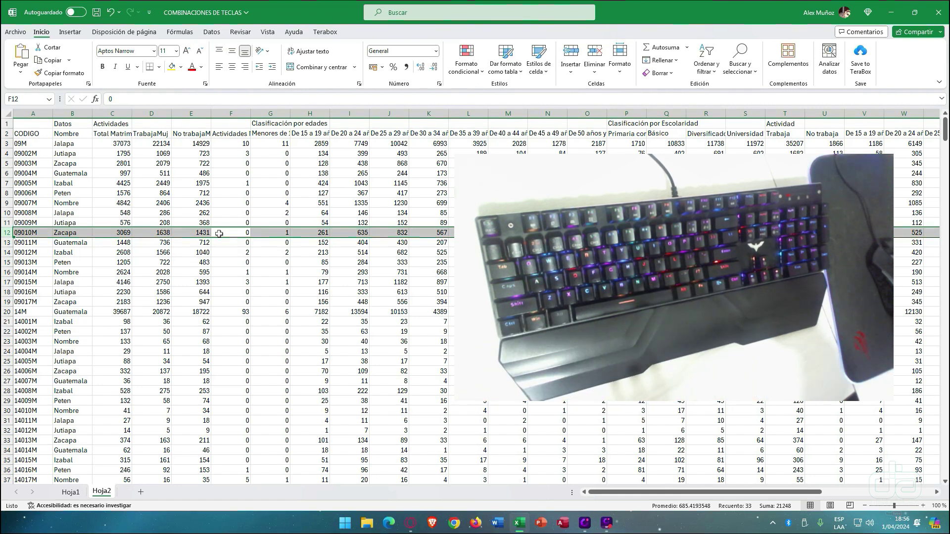
{"action": "left_click", "coordinate": [219, 233]}
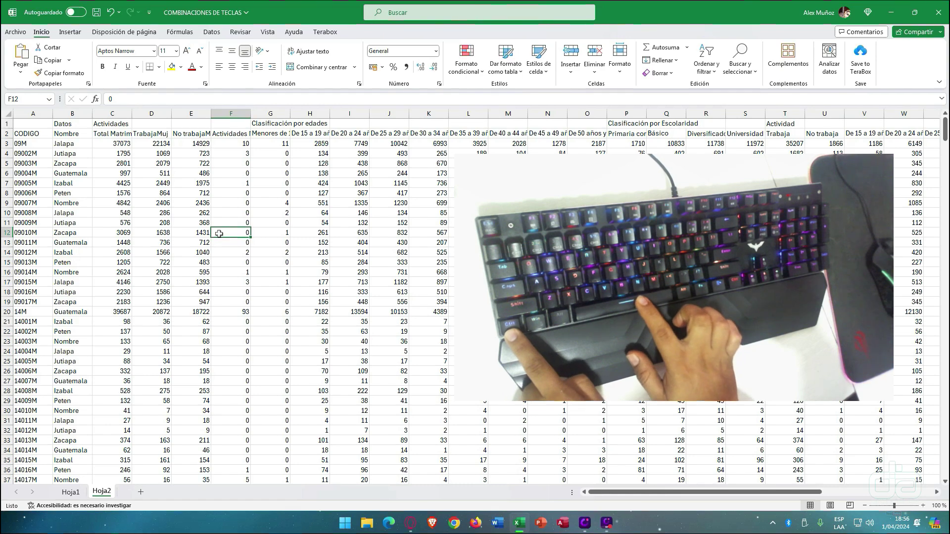
{"action": "key", "text": "ctrl+space"}
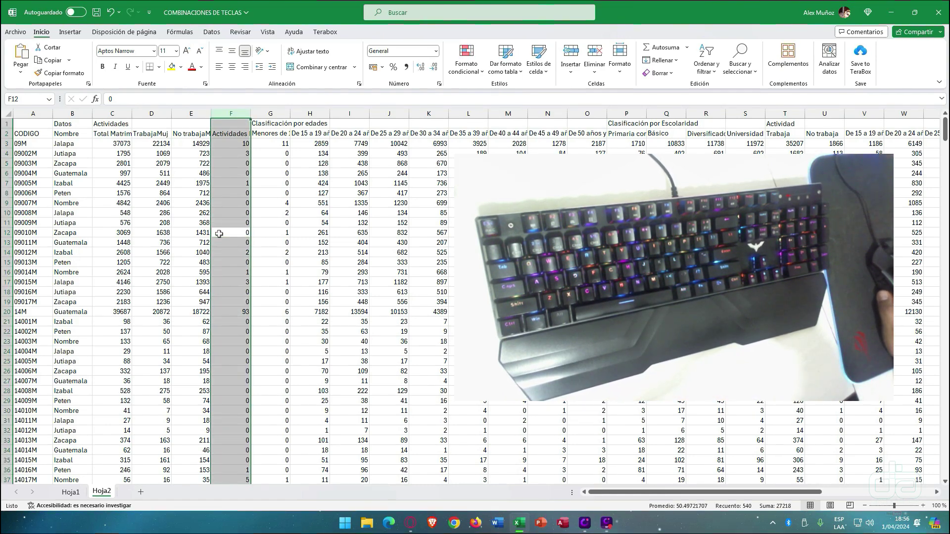
{"action": "left_click", "coordinate": [74, 493]}
{"action": "left_click", "coordinate": [227, 201]}
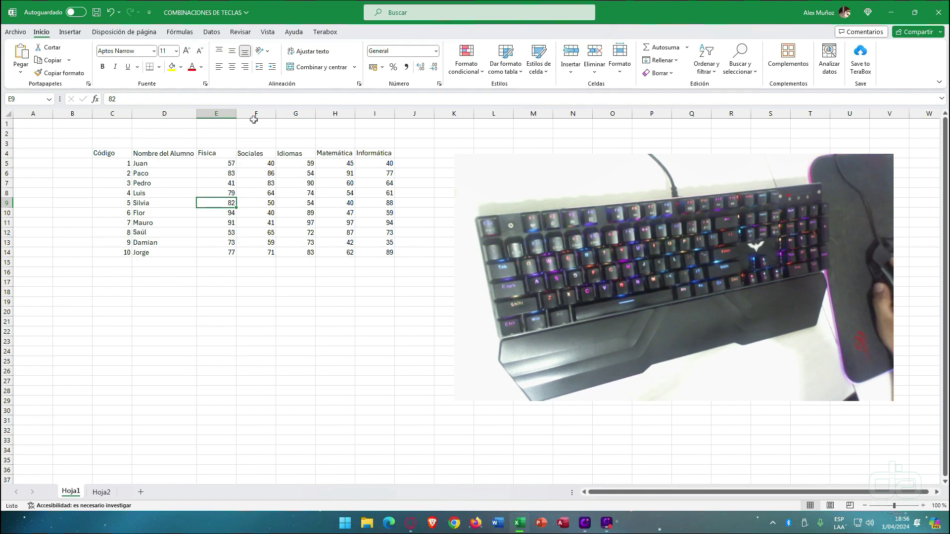
{"action": "right_click", "coordinate": [218, 113]}
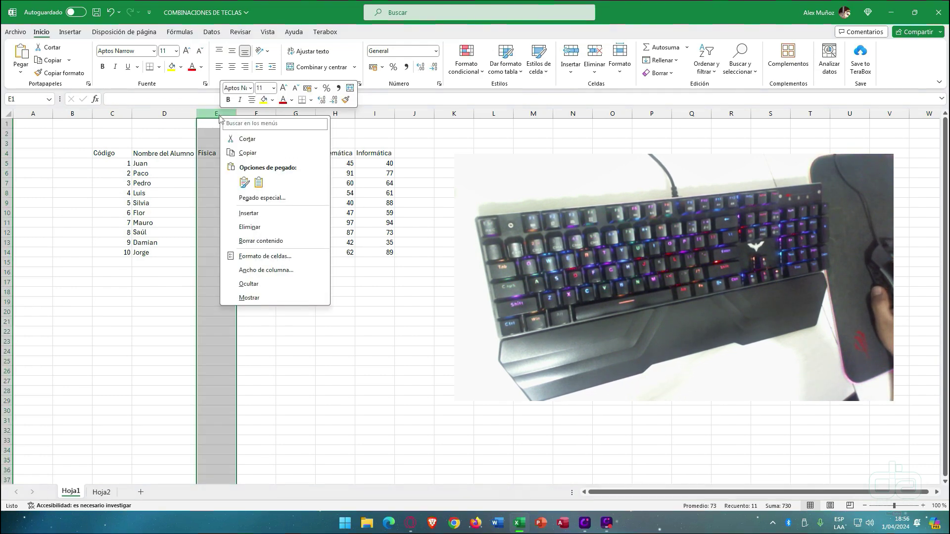
{"action": "left_click", "coordinate": [250, 227]}
{"action": "left_click", "coordinate": [204, 205]}
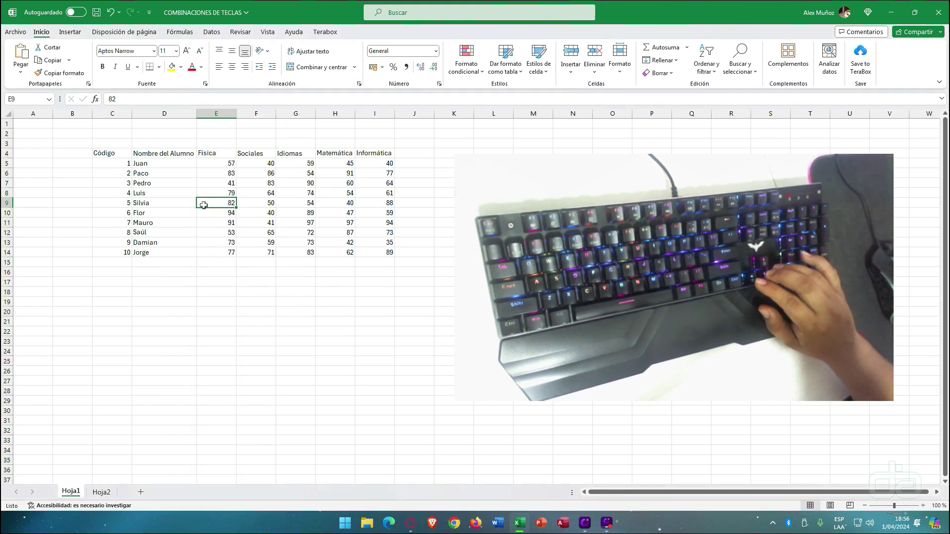
{"action": "key", "text": "Right"}
{"action": "key", "text": "Right"}
{"action": "key", "text": "Left"}
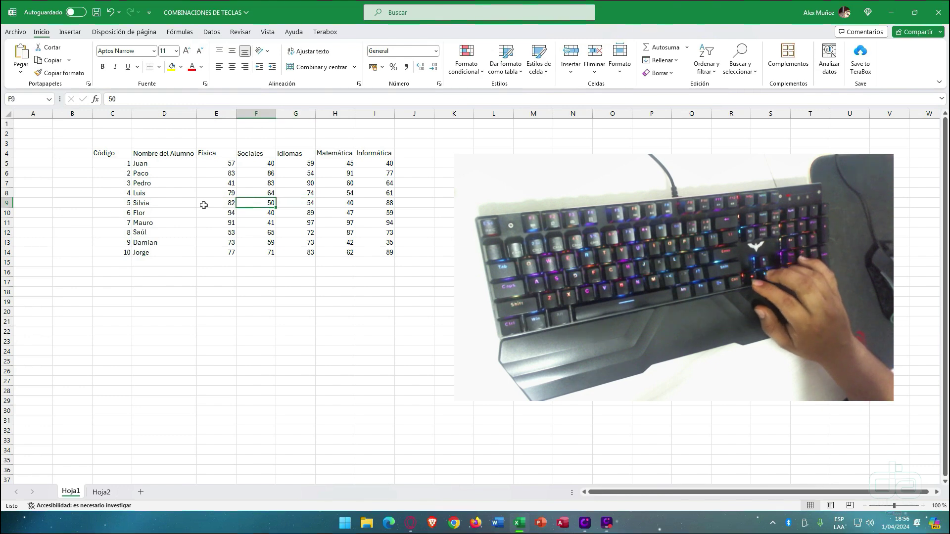
{"action": "key", "text": "Up"}
{"action": "key", "text": "Up"}
{"action": "key", "text": "Up"}
{"action": "key", "text": "Up"}
{"action": "key", "text": "Up"}
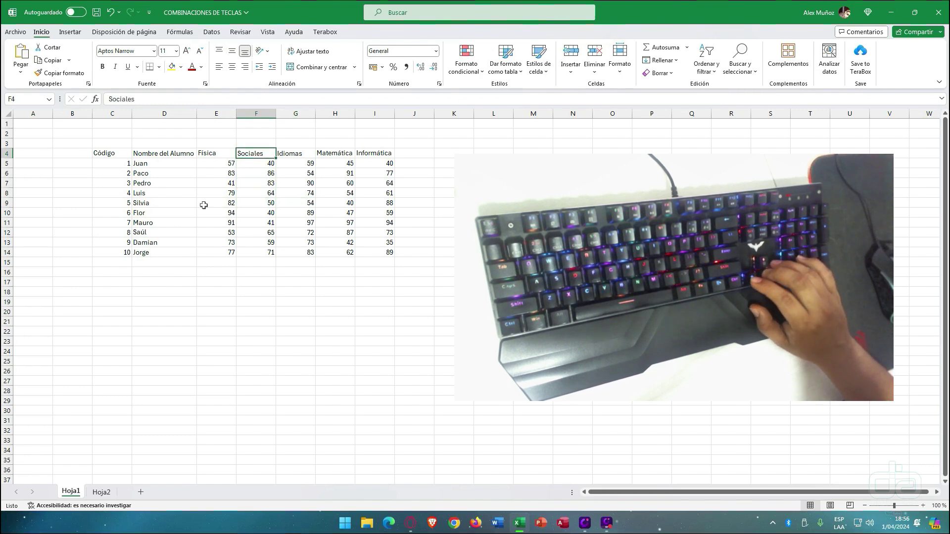
{"action": "key", "text": "Right"}
{"action": "key", "text": "Left"}
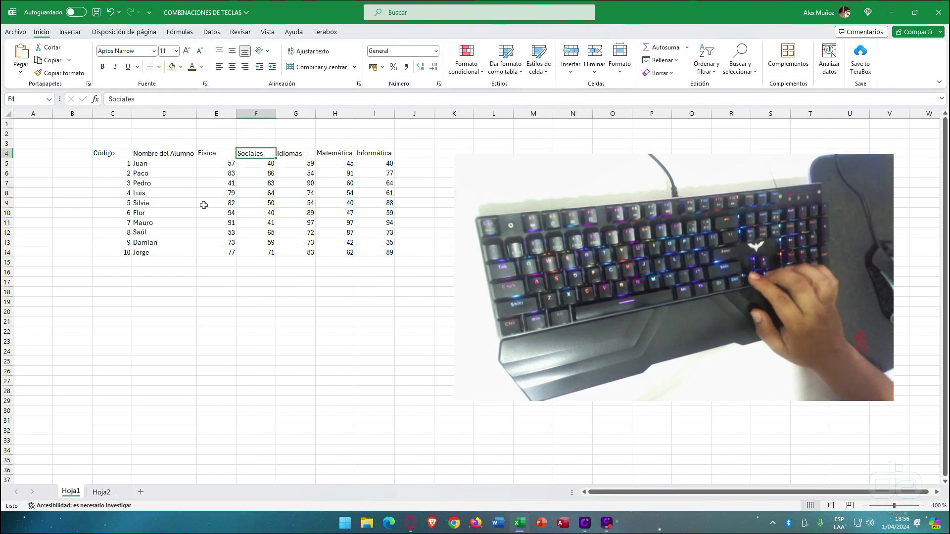
{"action": "key", "text": "Right"}
{"action": "key", "text": "Down"}
{"action": "key", "text": "Down"}
{"action": "key", "text": "Down"}
{"action": "key", "text": "Up"}
{"action": "key", "text": "Up"}
{"action": "key", "text": "Up"}
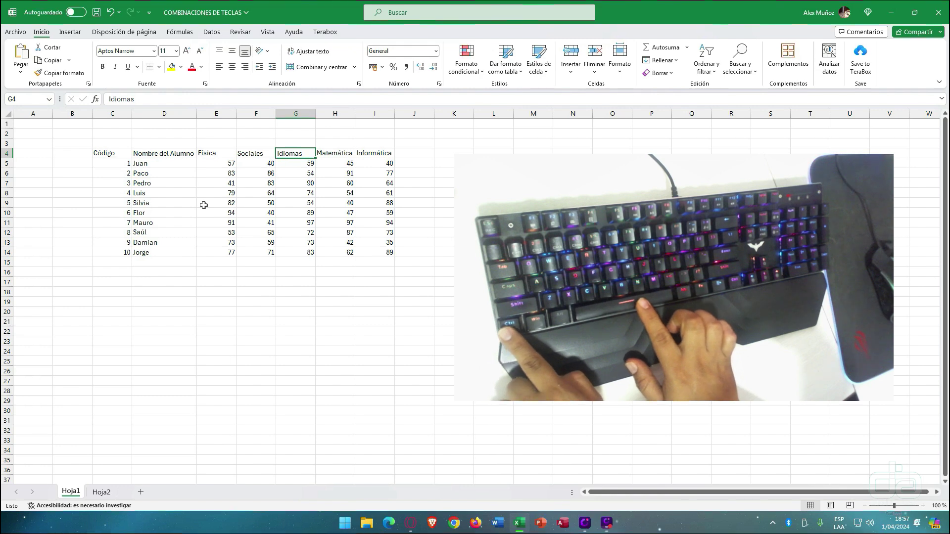
{"action": "key", "text": "ctrl+space"}
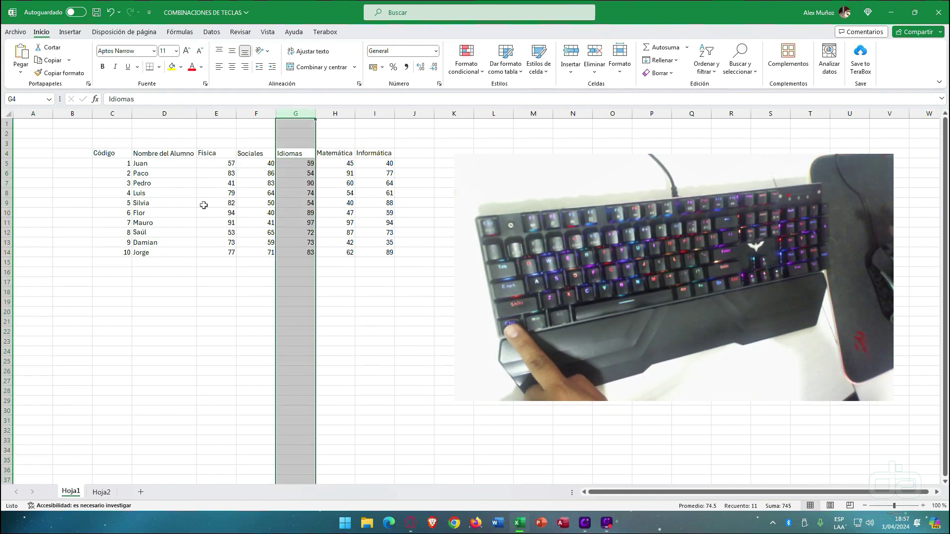
{"action": "key", "text": "ctrl+plus"}
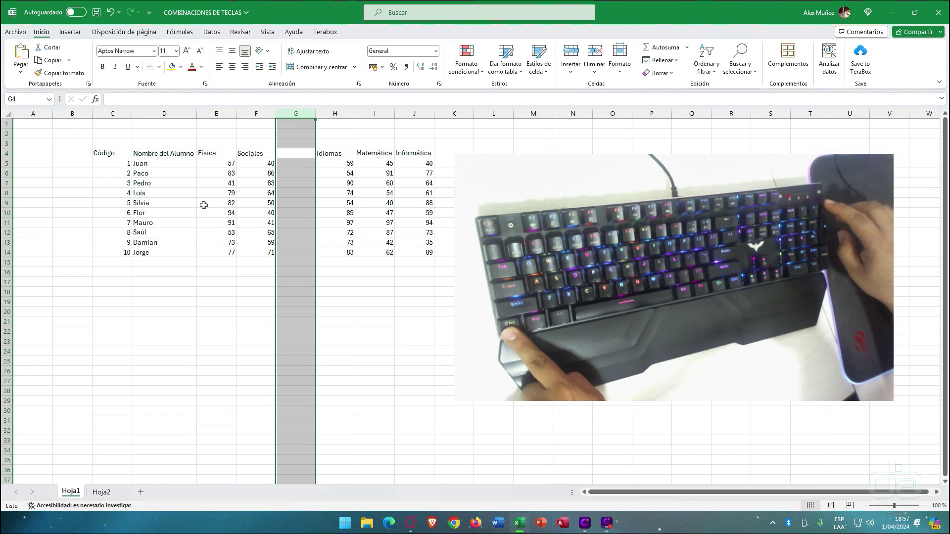
{"action": "key", "text": "ctrl+minus"}
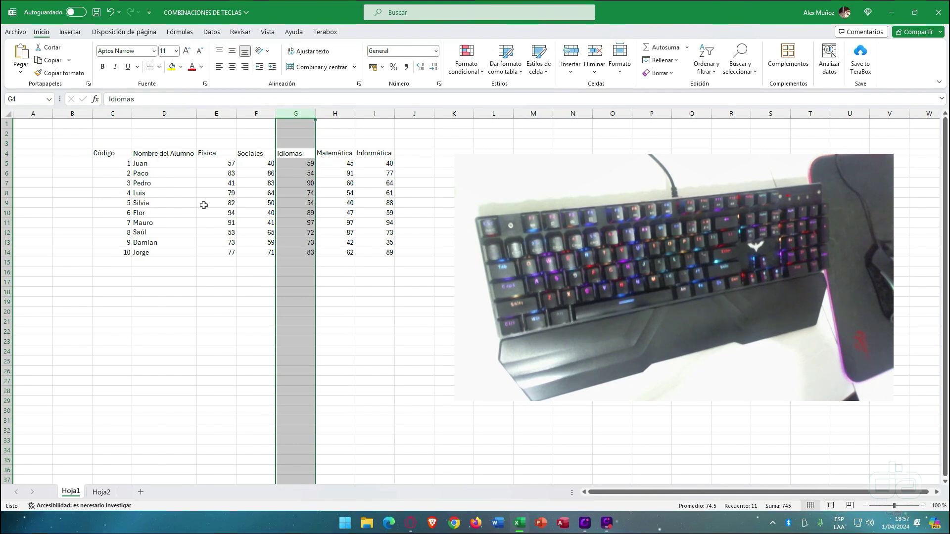
{"action": "key", "text": "Left"}
{"action": "key", "text": "Left"}
{"action": "key", "text": "Down"}
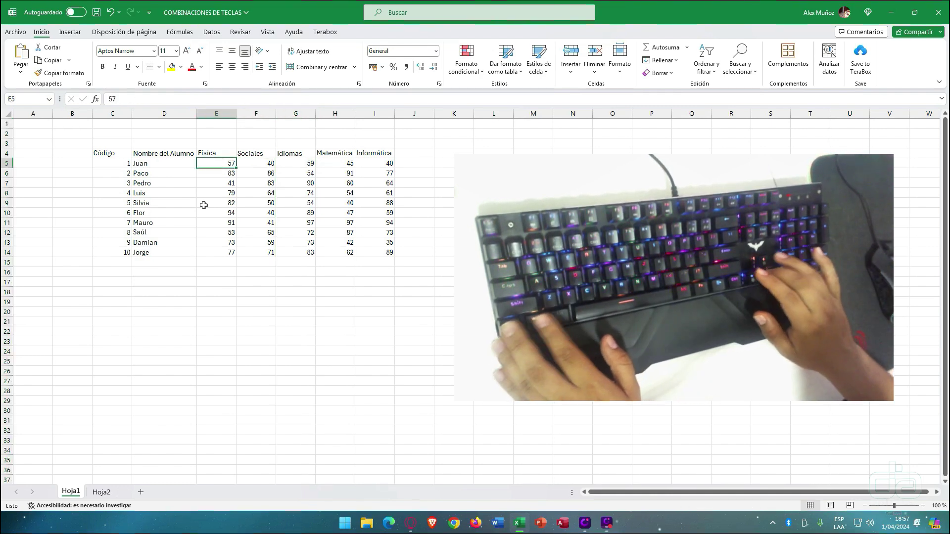
{"action": "key", "text": "Left"}
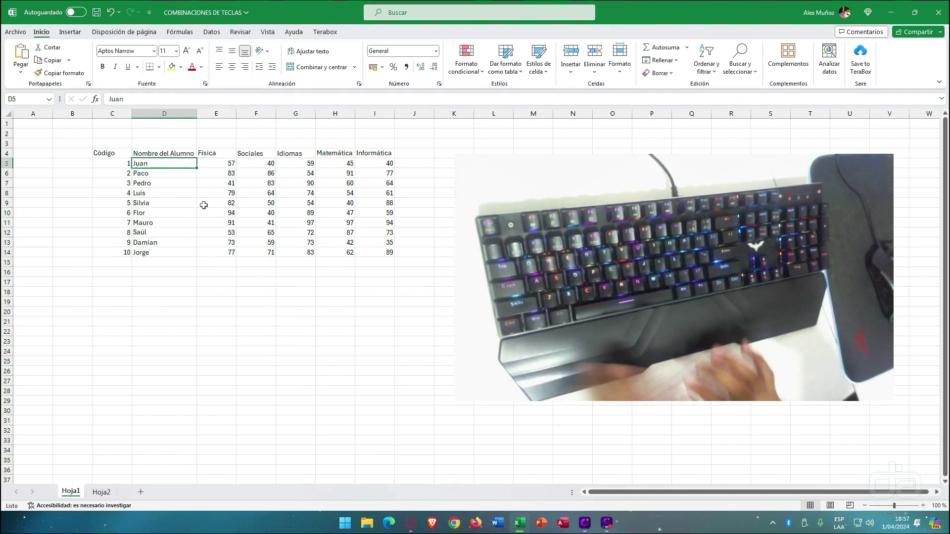
{"action": "key", "text": "ctrl+space"}
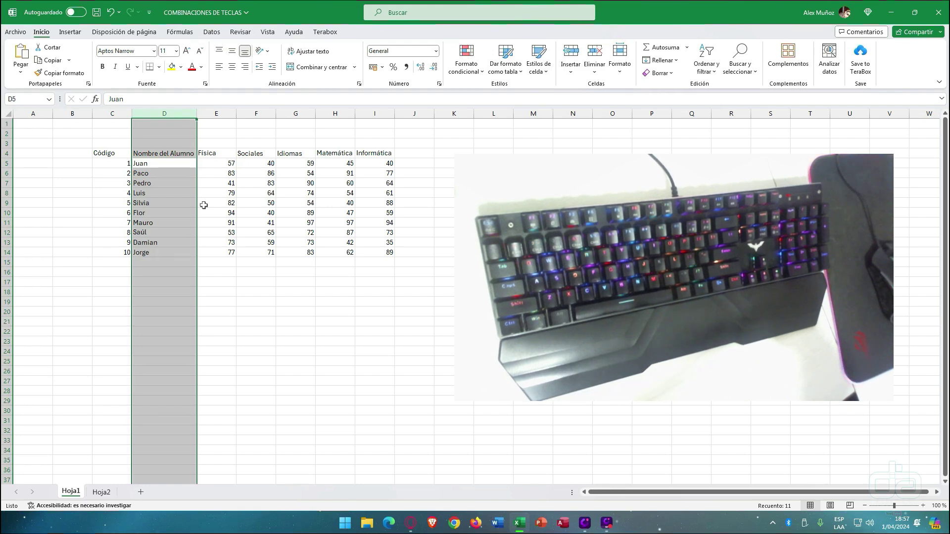
{"action": "key", "text": "ctrl+minus"}
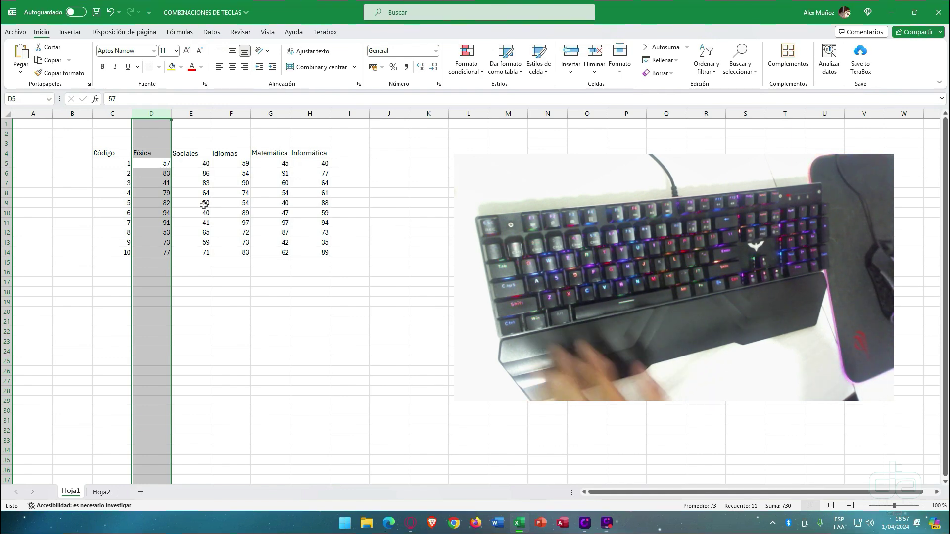
{"action": "key", "text": "ctrl+z"}
{"action": "key", "text": "Down"}
{"action": "key", "text": "Down"}
{"action": "key", "text": "Down"}
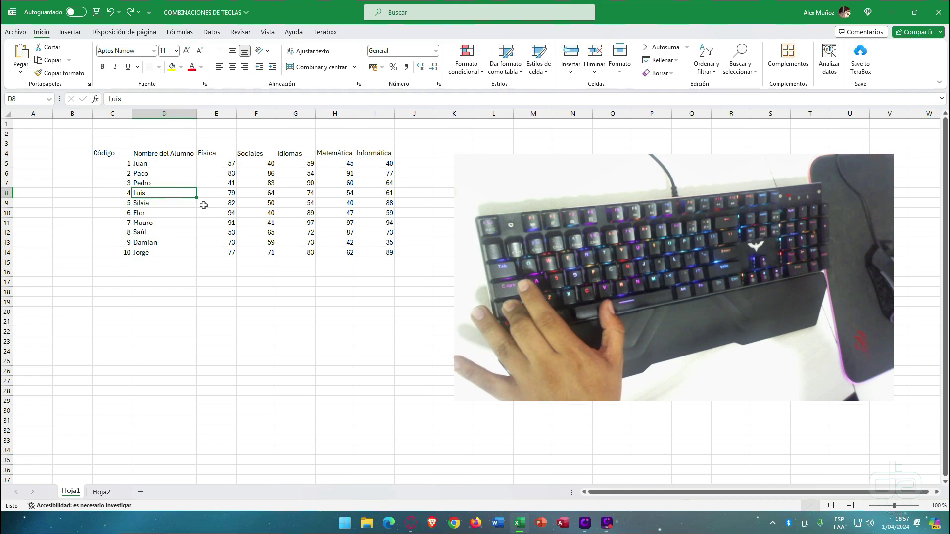
{"action": "key", "text": "shift+space"}
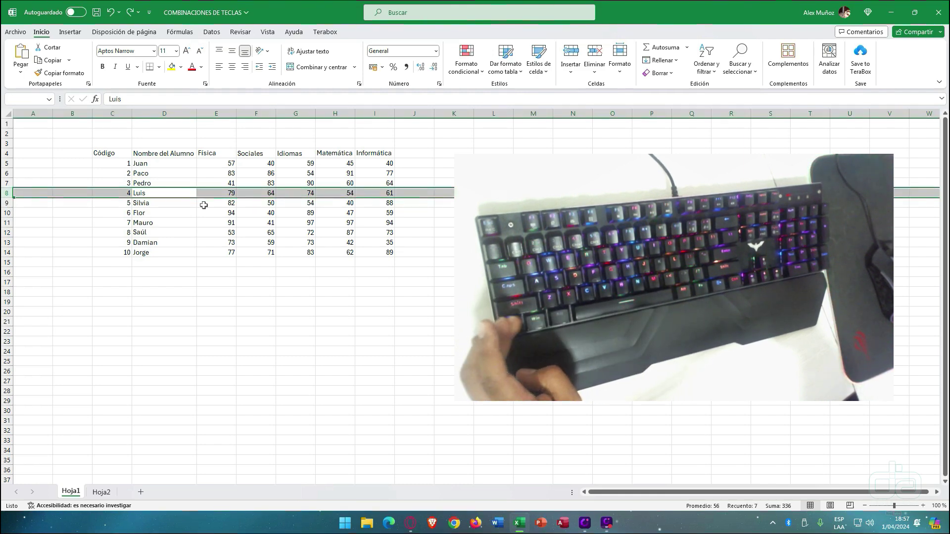
{"action": "key", "text": "ctrl+plus"}
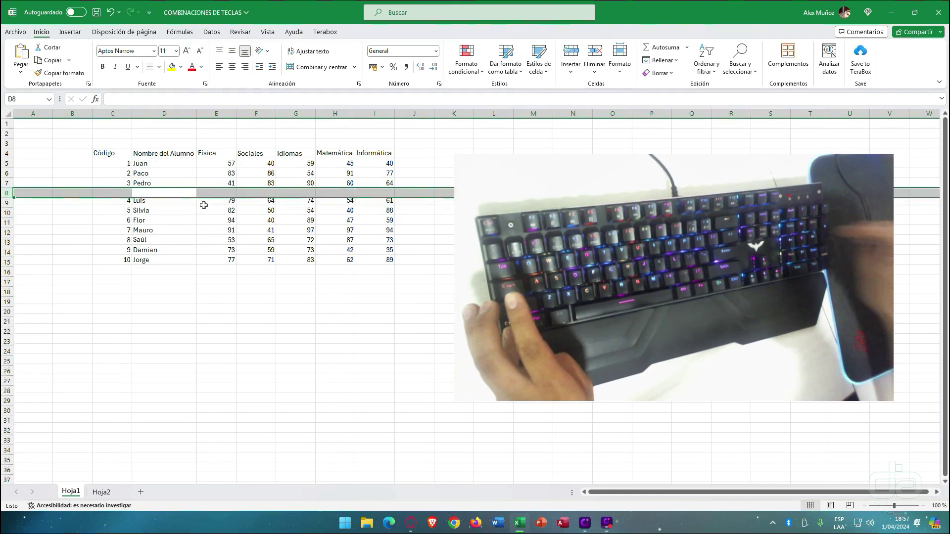
{"action": "key", "text": "ctrl+plus"}
{"action": "key", "text": "ctrl+plus"}
{"action": "key", "text": "ctrl+plus"}
{"action": "key", "text": "ctrl+plus"}
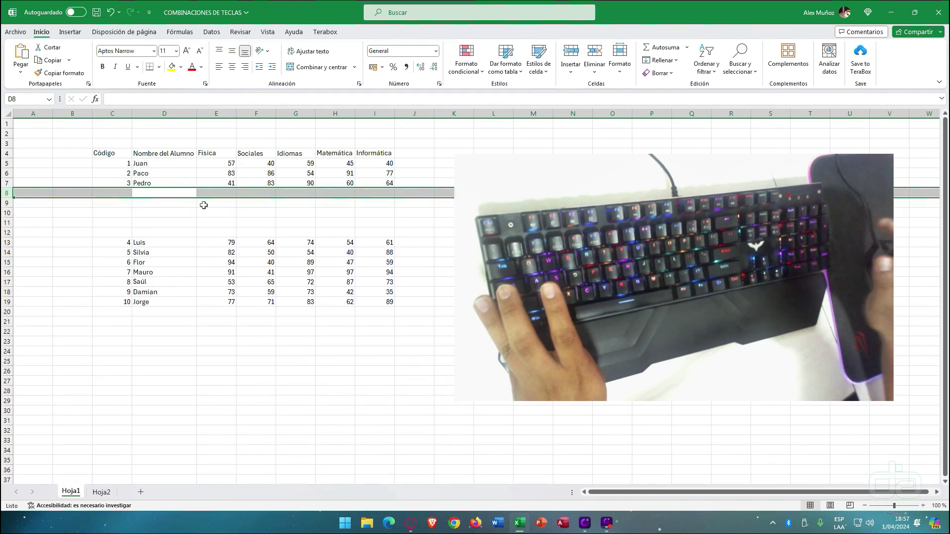
{"action": "key", "text": "ctrl+plus"}
{"action": "key", "text": "ctrl+plus"}
{"action": "key", "text": "ctrl+plus"}
{"action": "key", "text": "ctrl+plus"}
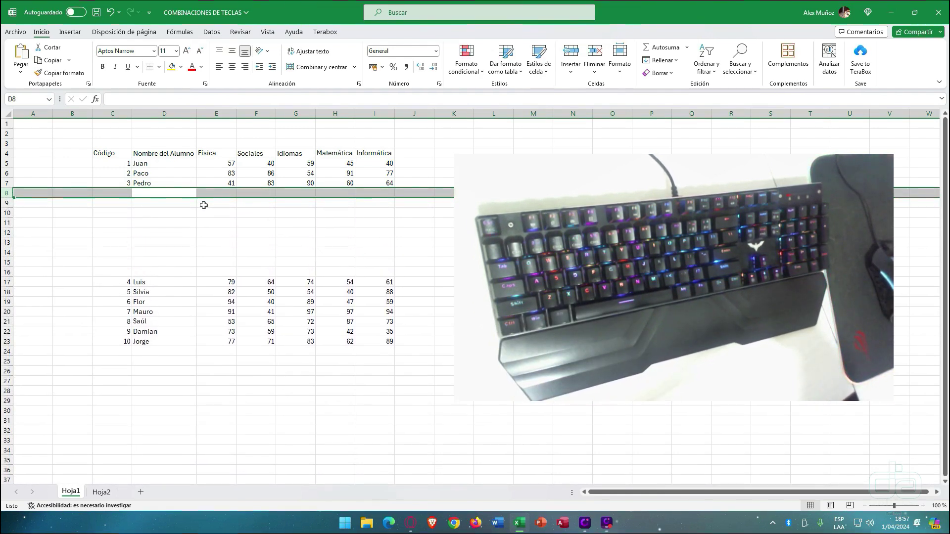
{"action": "key", "text": "ctrl+minus"}
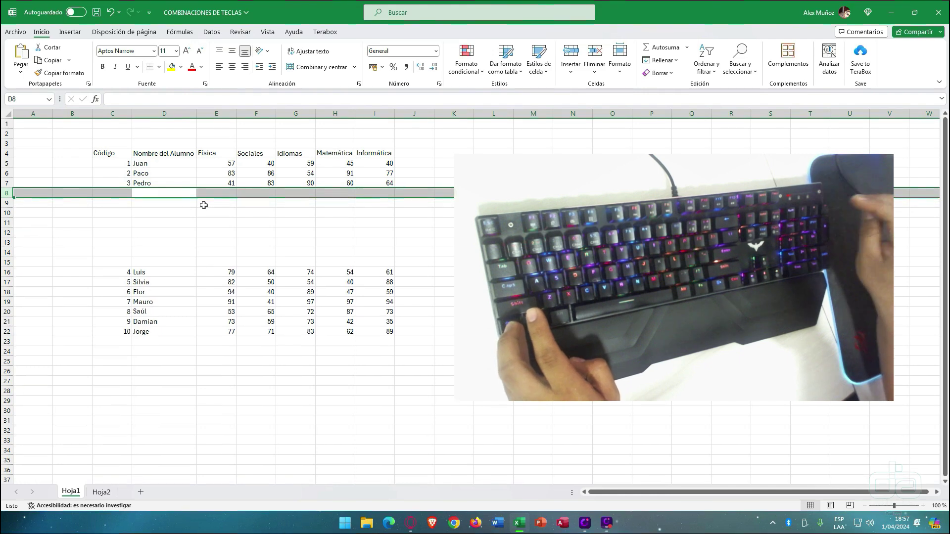
{"action": "key", "text": "ctrl+minus"}
{"action": "key", "text": "ctrl+minus"}
{"action": "key", "text": "ctrl+minus"}
{"action": "key", "text": "ctrl+minus"}
{"action": "key", "text": "ctrl+minus"}
{"action": "key", "text": "ctrl+minus"}
{"action": "key", "text": "ctrl+minus"}
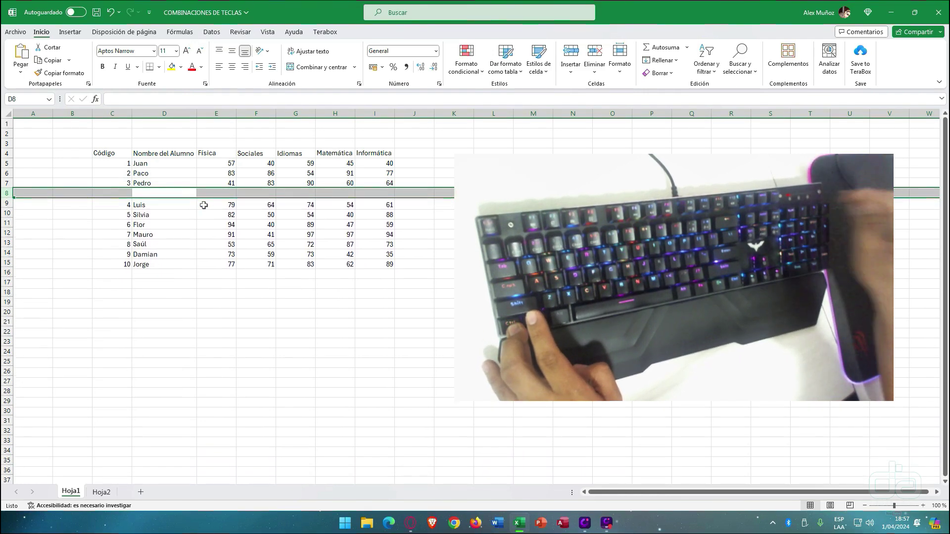
{"action": "key", "text": "ctrl+minus"}
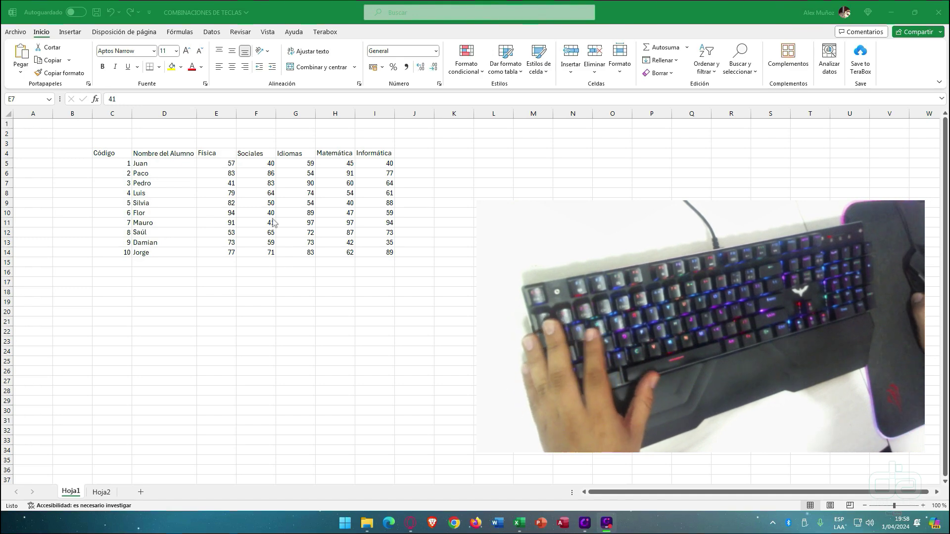
- Apply Moneda currency format to the Física grades E5:E14 (Q57.00–Q77.00), then select F5:F14
{"action": "left_click", "coordinate": [225, 165]}
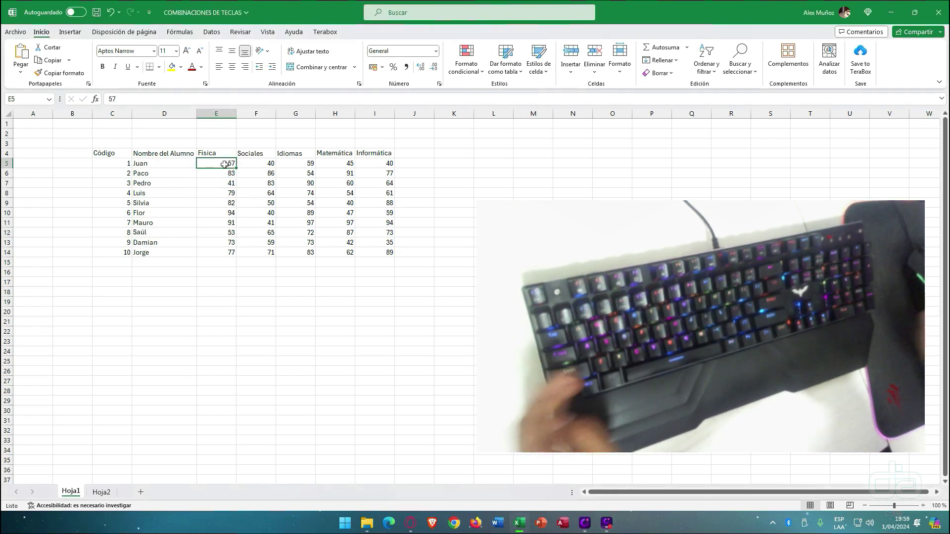
{"action": "key", "text": "ctrl+shift+Down"}
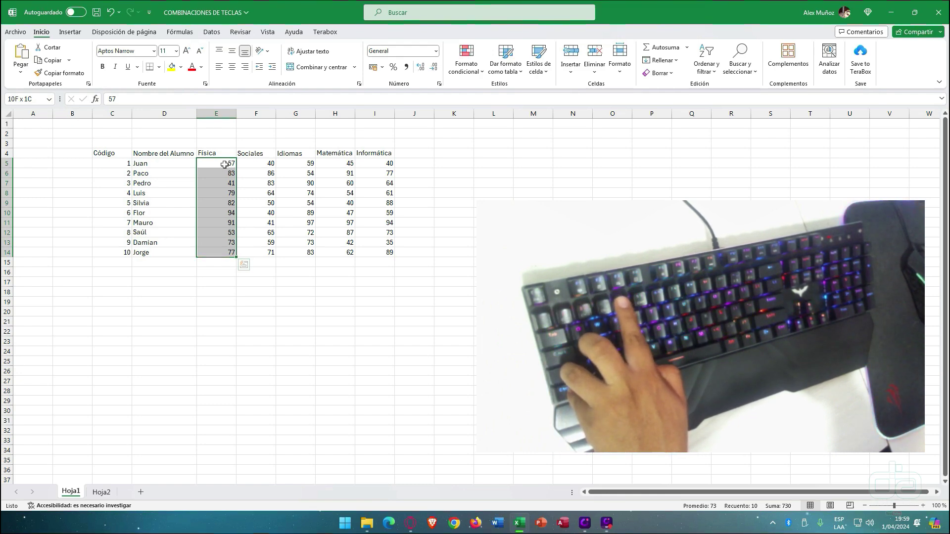
{"action": "key", "text": "ctrl+shift+4"}
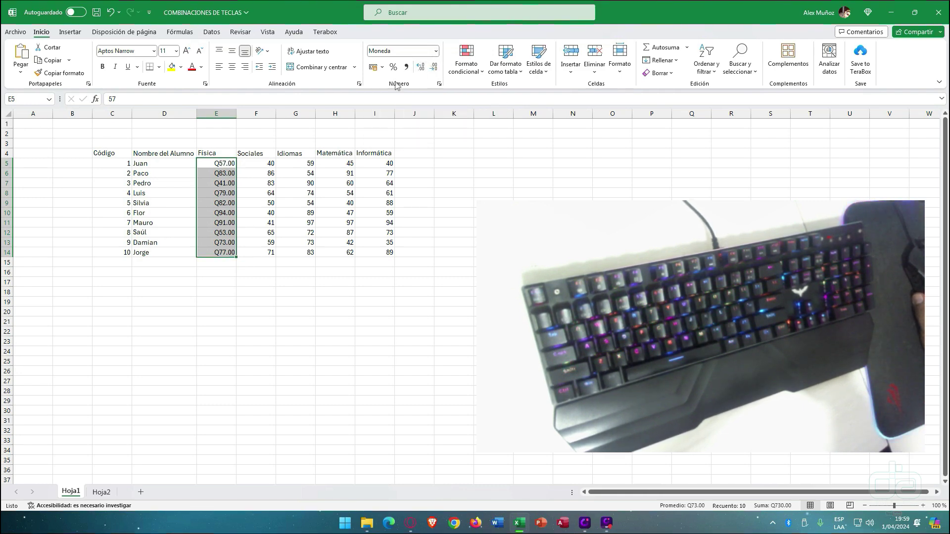
{"action": "left_click", "coordinate": [437, 51]}
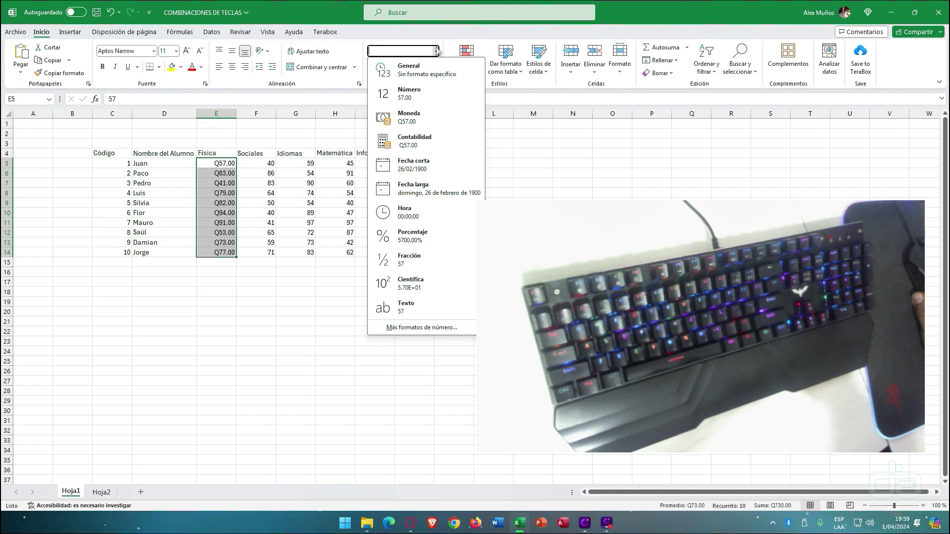
{"action": "left_click", "coordinate": [437, 50]}
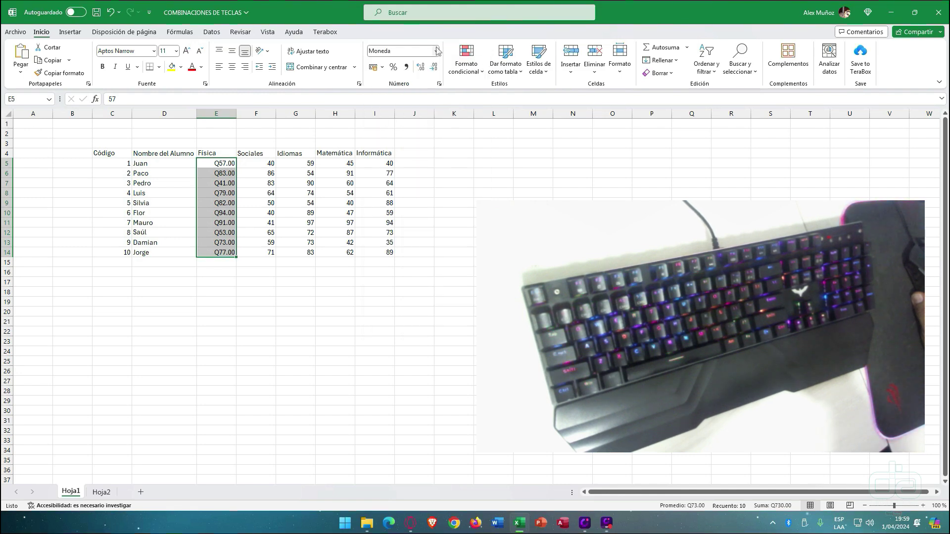
{"action": "left_click", "coordinate": [302, 230]}
{"action": "left_click_drag", "start_coordinate": [271, 158], "coordinate": [257, 252]}
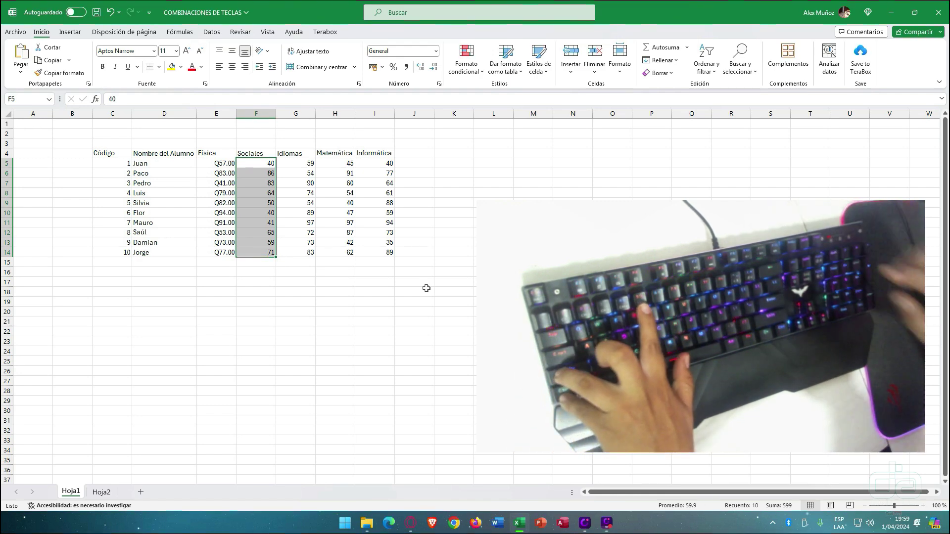
{"action": "key", "text": "ctrl+shift+5"}
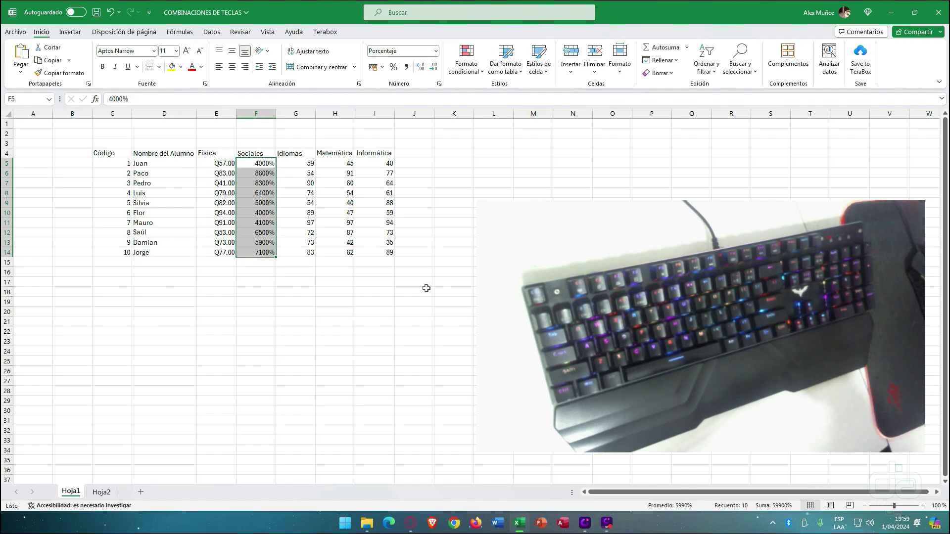
{"action": "key", "text": "ctrl+v"}
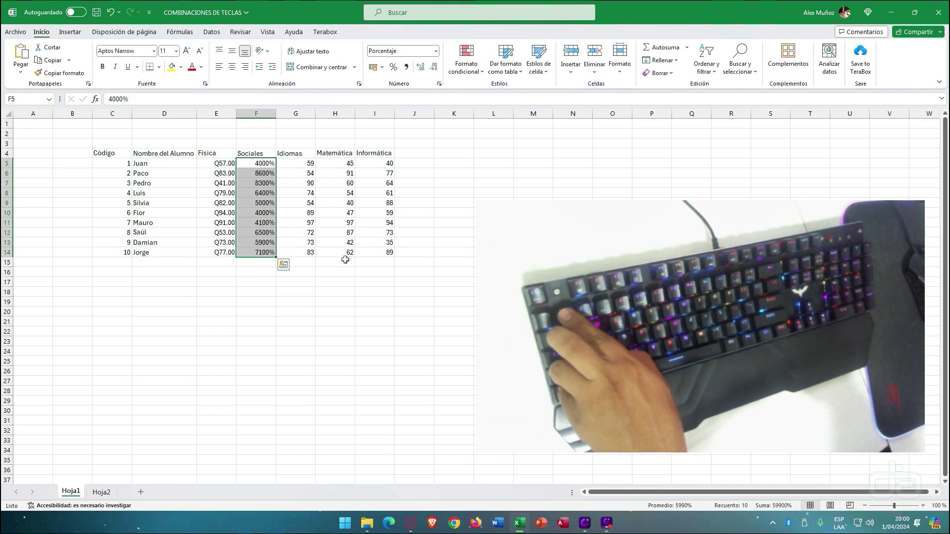
{"action": "key", "text": "ctrl+shift+1"}
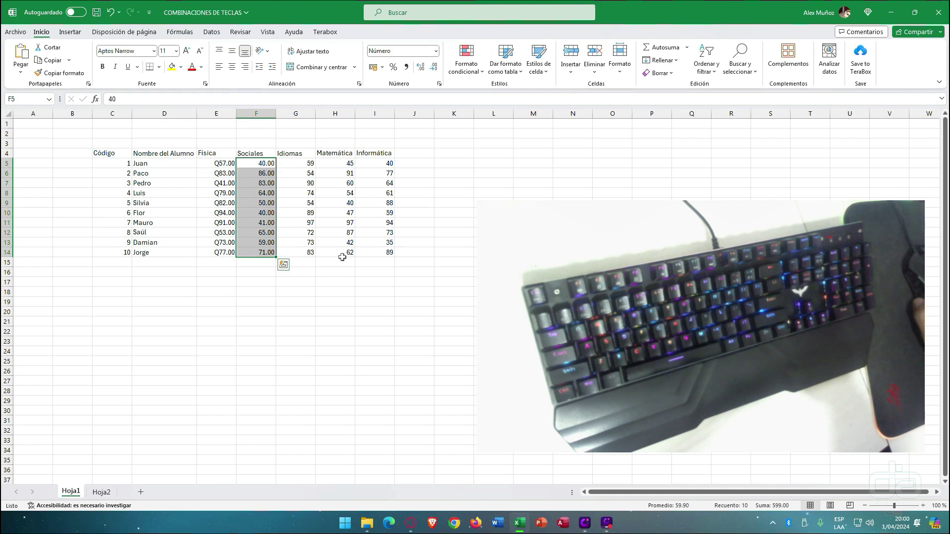
{"action": "left_click", "coordinate": [645, 13]}
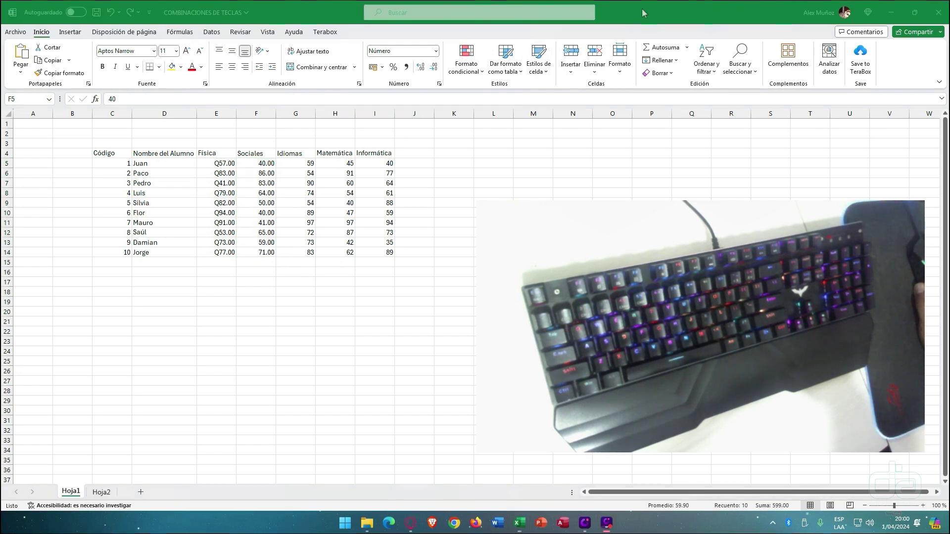
{"action": "left_click_drag", "start_coordinate": [415, 119], "coordinate": [425, 77]}
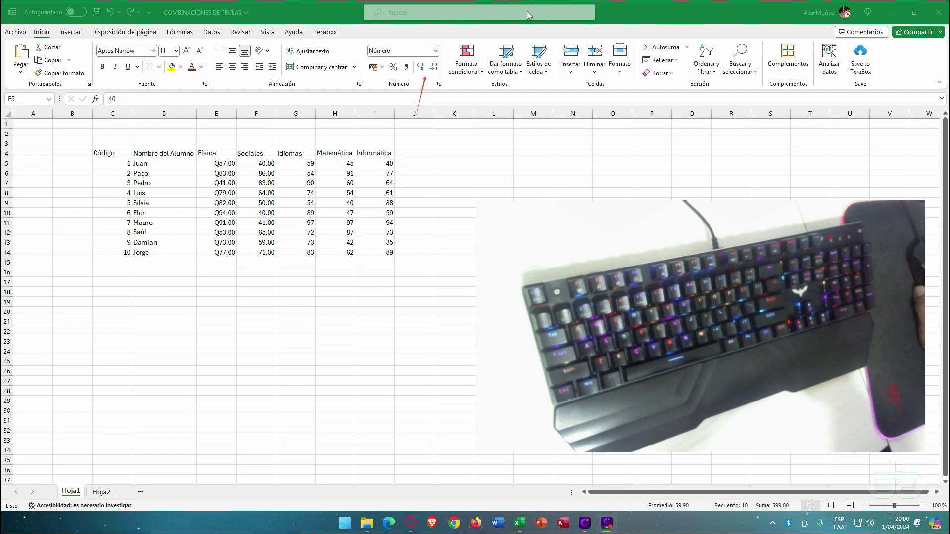
{"action": "left_click", "coordinate": [275, 170]}
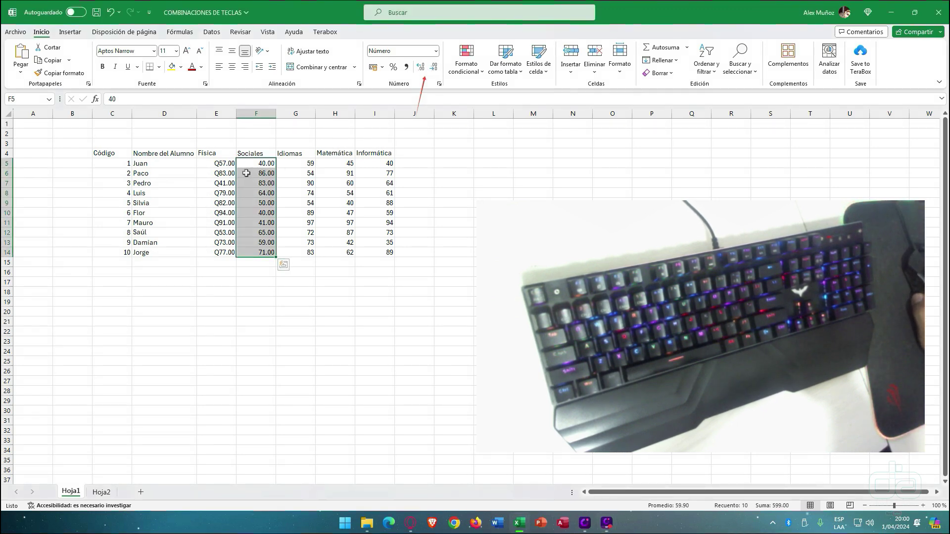
{"action": "left_click", "coordinate": [420, 67]}
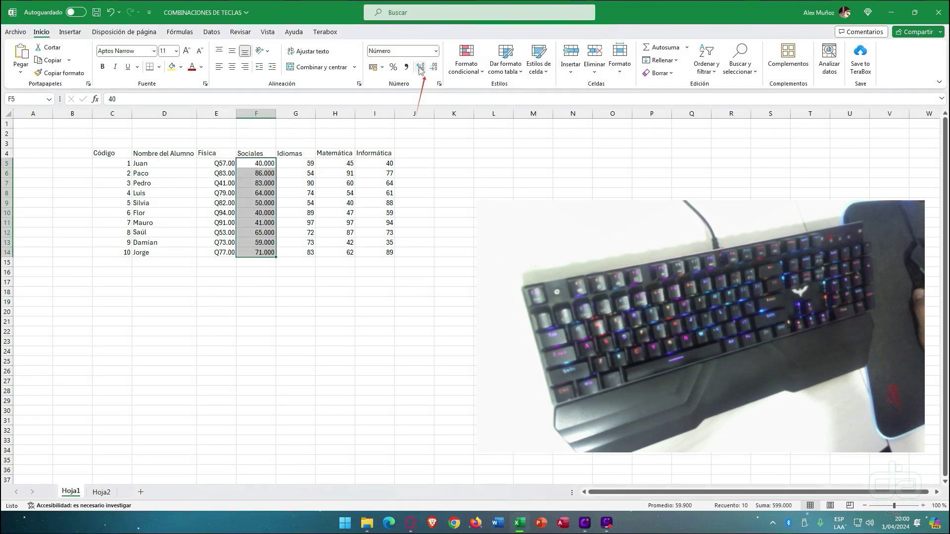
{"action": "left_click", "coordinate": [420, 68]}
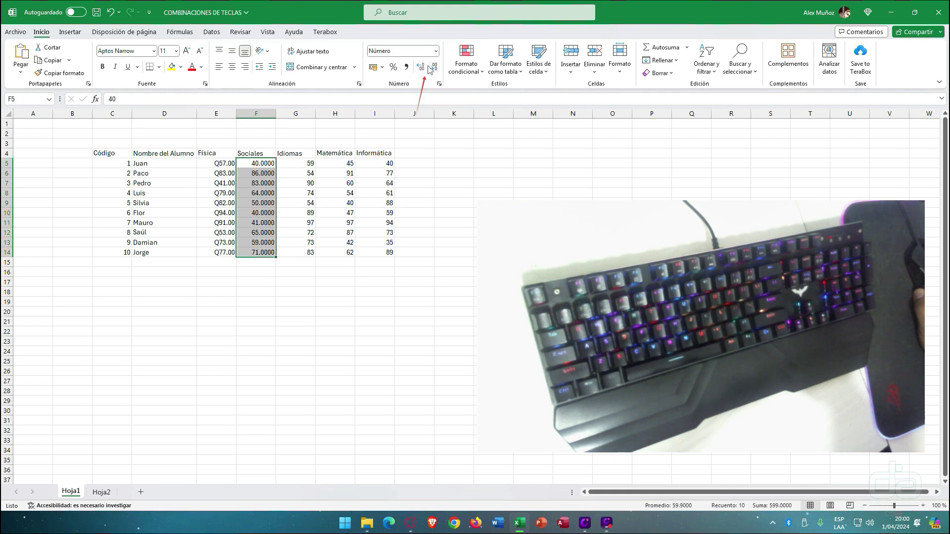
{"action": "left_click", "coordinate": [434, 68]}
{"action": "left_click", "coordinate": [433, 67]}
{"action": "left_click", "coordinate": [433, 67]}
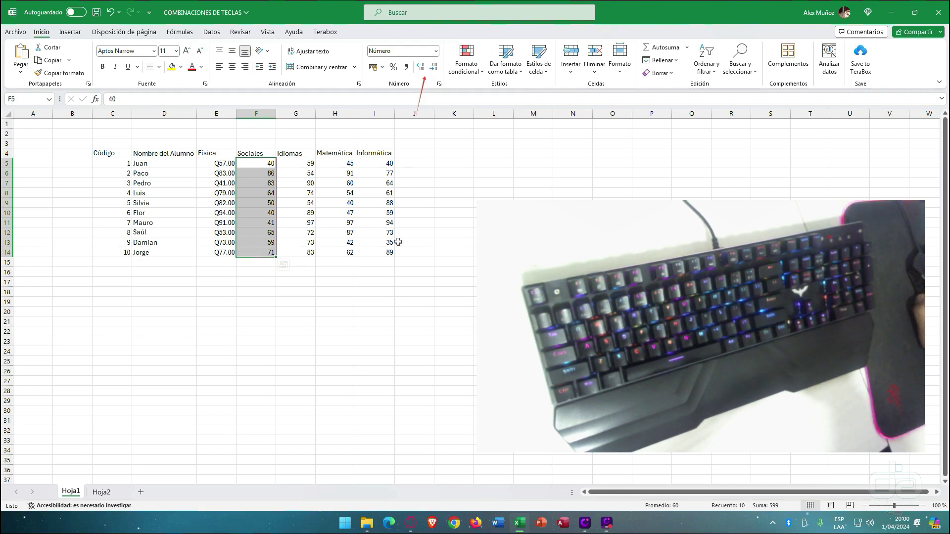
{"action": "left_click", "coordinate": [227, 292]}
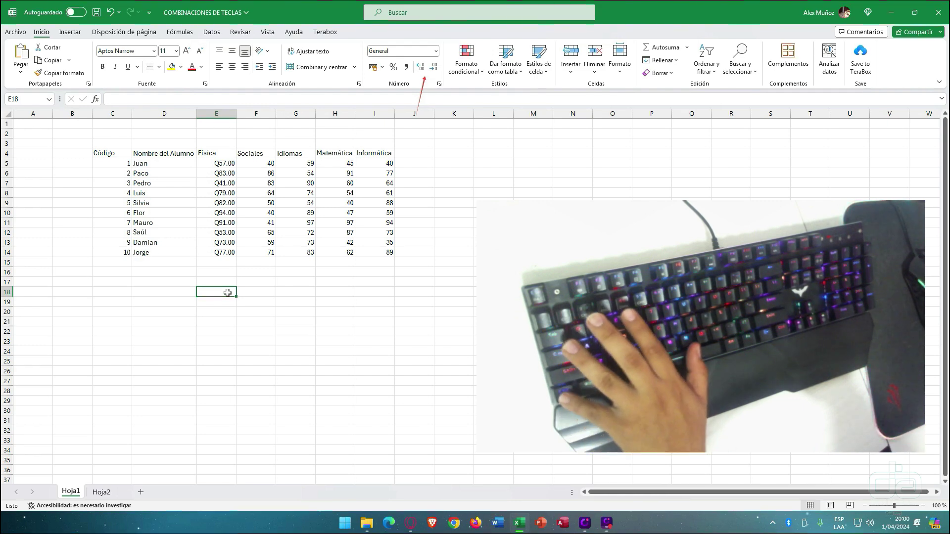
- Insert today's date 1/04/2024 in E18 and the current time 20:00 in F18
{"action": "key", "text": "ctrl+semicolon"}
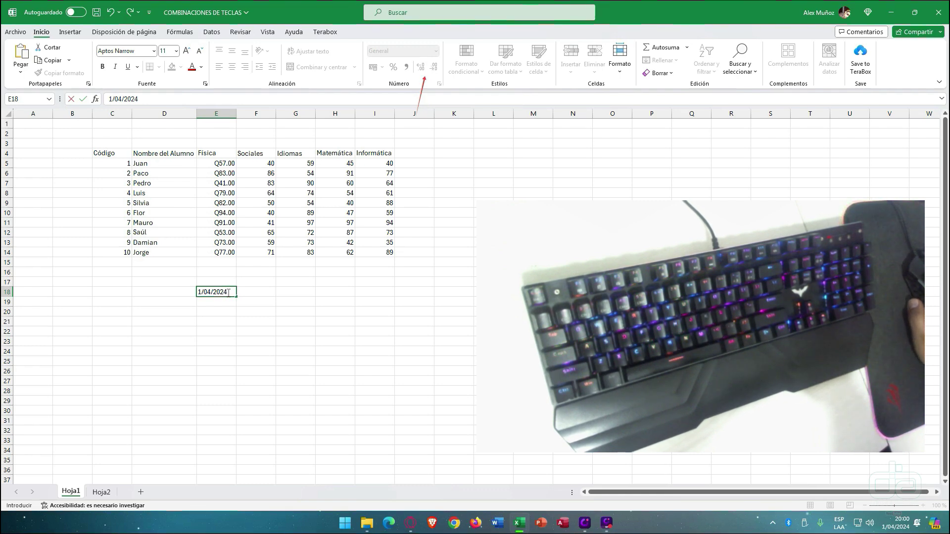
{"action": "left_click", "coordinate": [259, 292]}
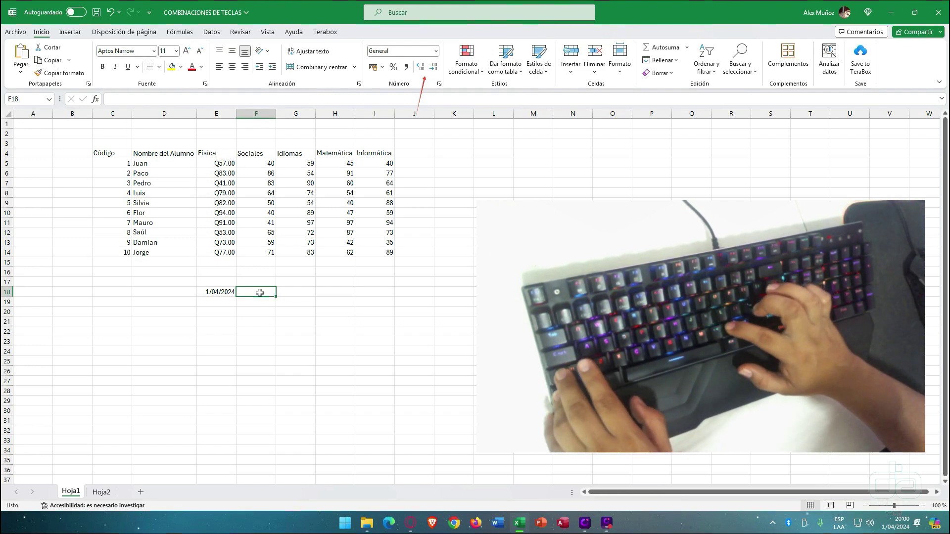
{"action": "key", "text": "ctrl+shift+colon"}
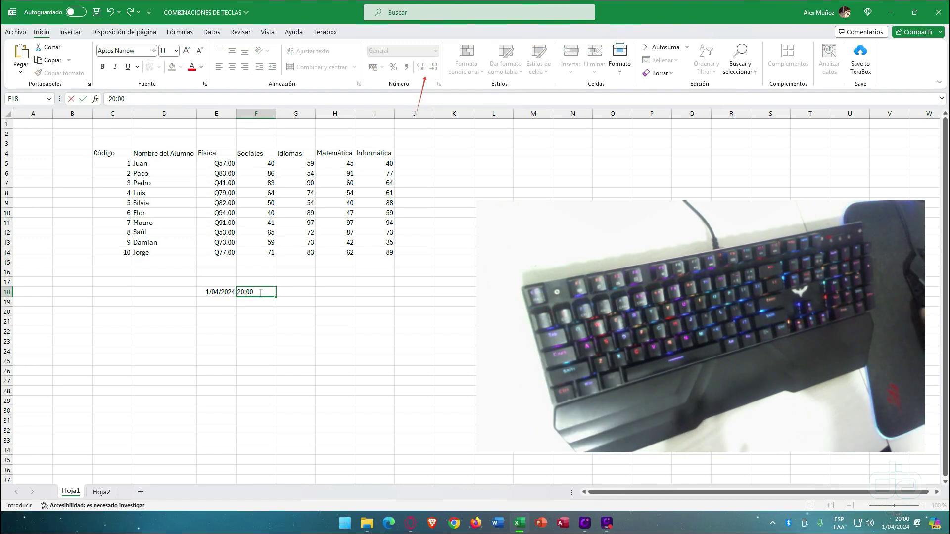
{"action": "left_click", "coordinate": [282, 291]}
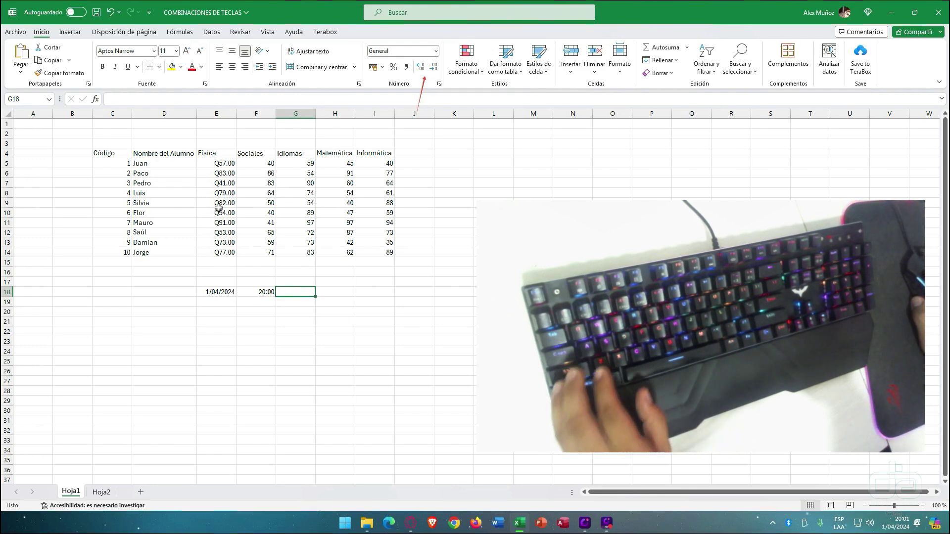
- Reformat E5:I18 as plain whole numbers and clear the date and time from E18:F18
{"action": "left_click_drag", "start_coordinate": [221, 165], "coordinate": [382, 287]}
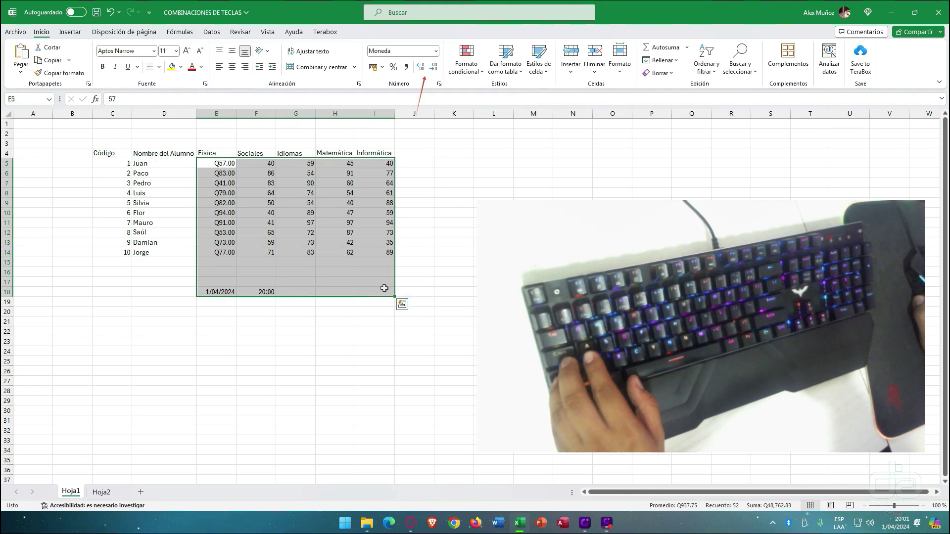
{"action": "key", "text": "ctrl+shift+1"}
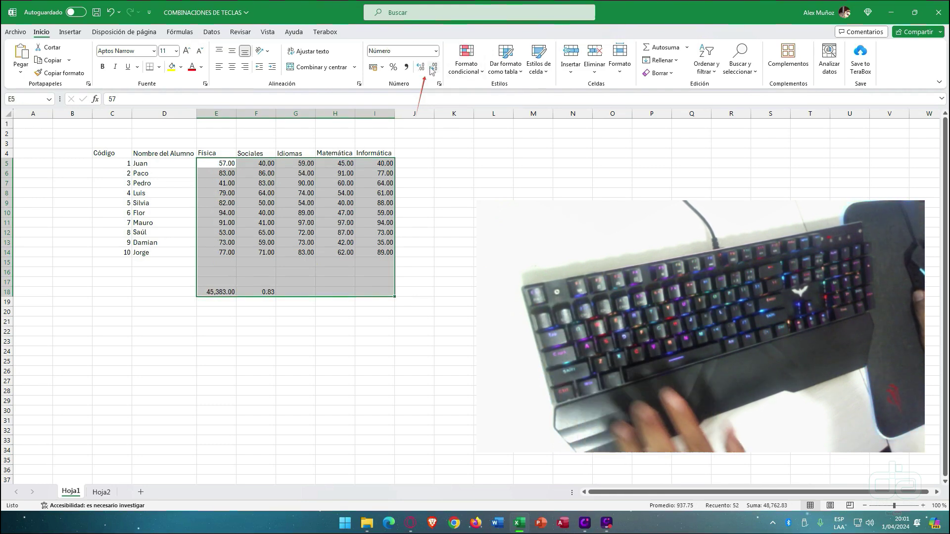
{"action": "double_click", "coordinate": [434, 68]}
{"action": "left_click", "coordinate": [223, 292]}
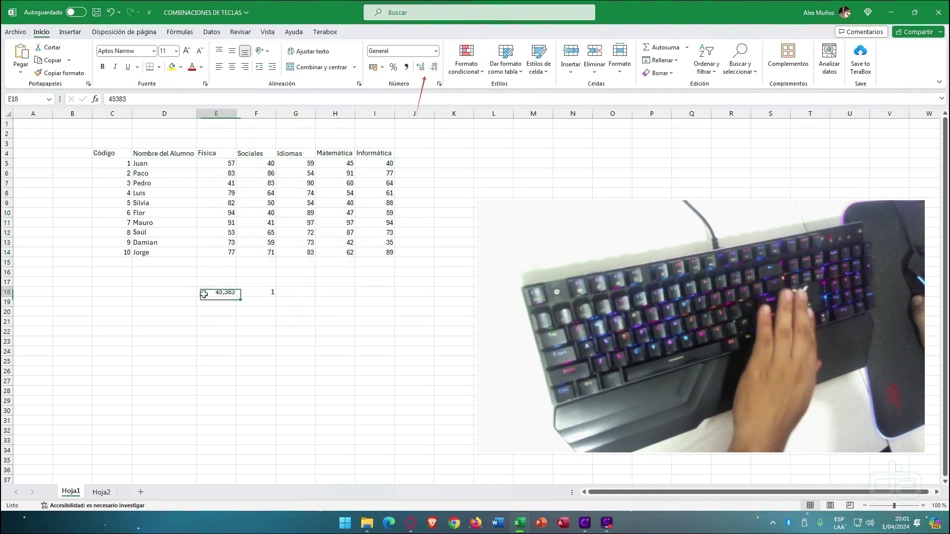
{"action": "key", "text": "shift+Right"}
{"action": "key", "text": "Delete"}
- Label D15 'Totales' and select the grade columns down to the Totales row
{"action": "left_click", "coordinate": [161, 263]}
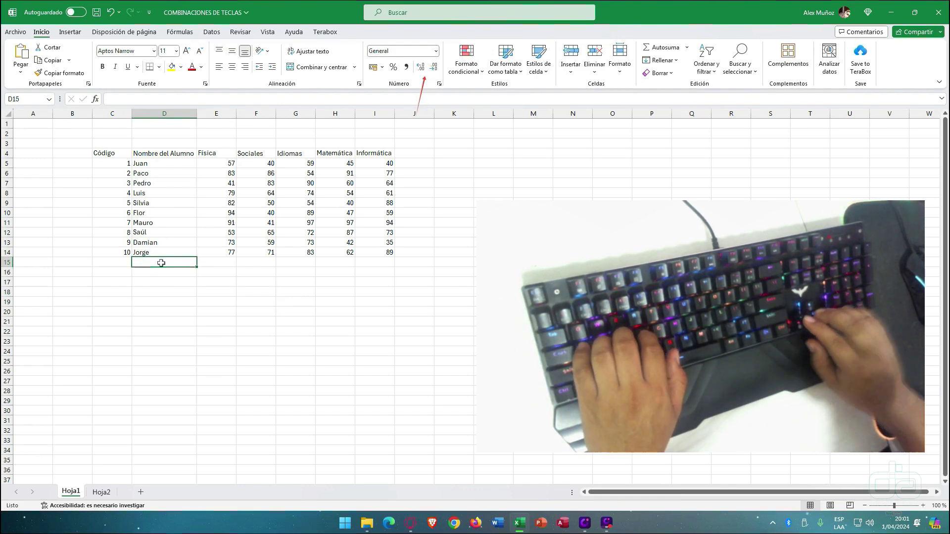
{"action": "type", "text": "Totales"}
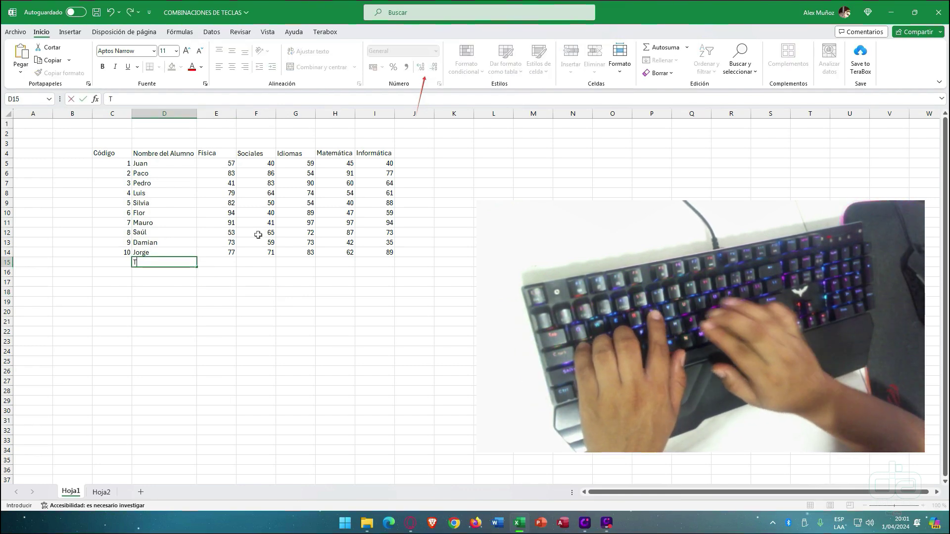
{"action": "key", "text": "Tab"}
{"action": "left_click_drag", "start_coordinate": [223, 164], "coordinate": [226, 250]}
{"action": "left_click_drag", "start_coordinate": [260, 167], "coordinate": [266, 254]}
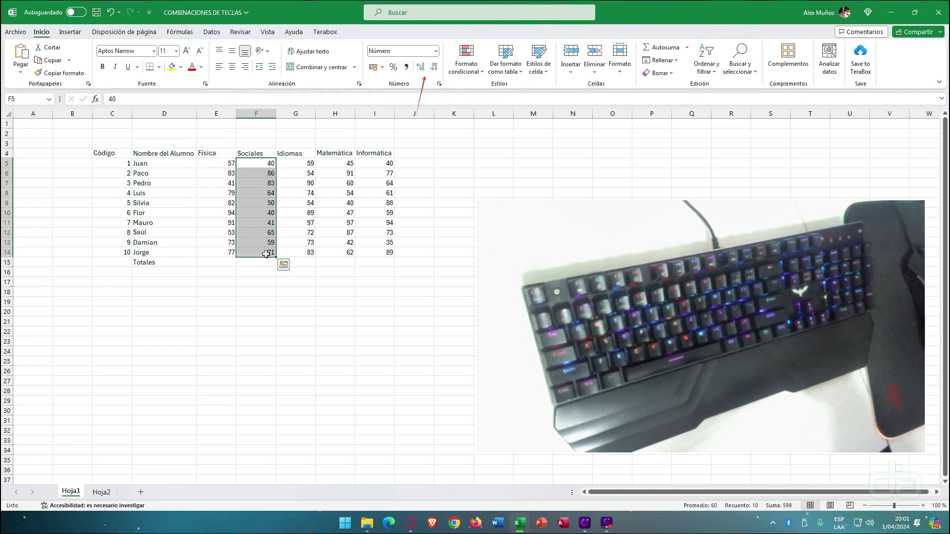
{"action": "key", "text": "shift+Down"}
{"action": "key", "text": "shift+Down"}
{"action": "key", "text": "shift+Down"}
{"action": "key", "text": "shift+Down"}
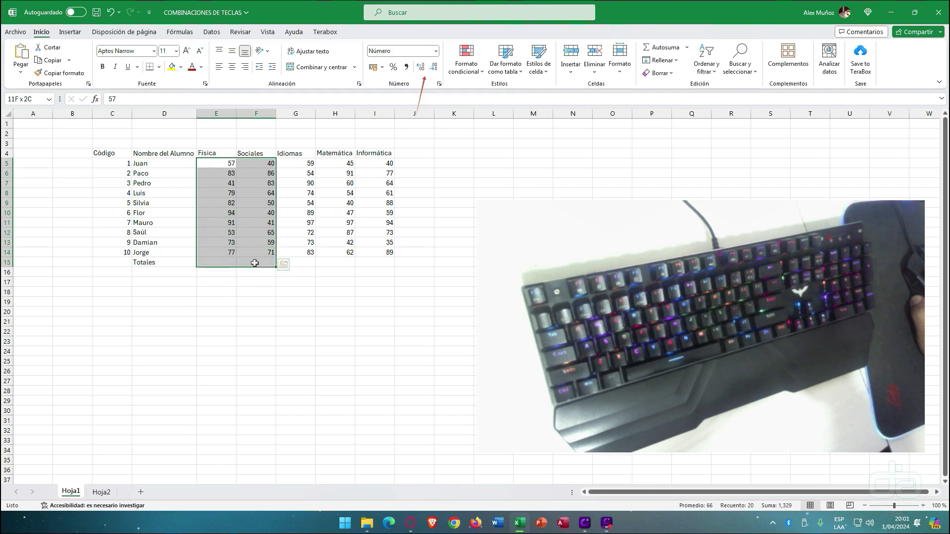
{"action": "key", "text": "shift+Right"}
{"action": "key", "text": "shift+Right"}
{"action": "key", "text": "shift+Right"}
{"action": "left_click", "coordinate": [218, 264]}
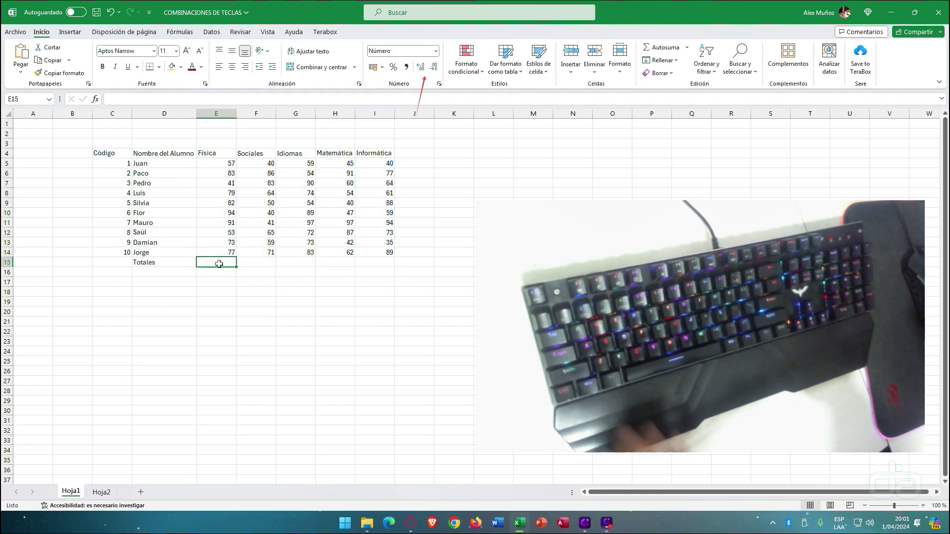
{"action": "type", "text": "="}
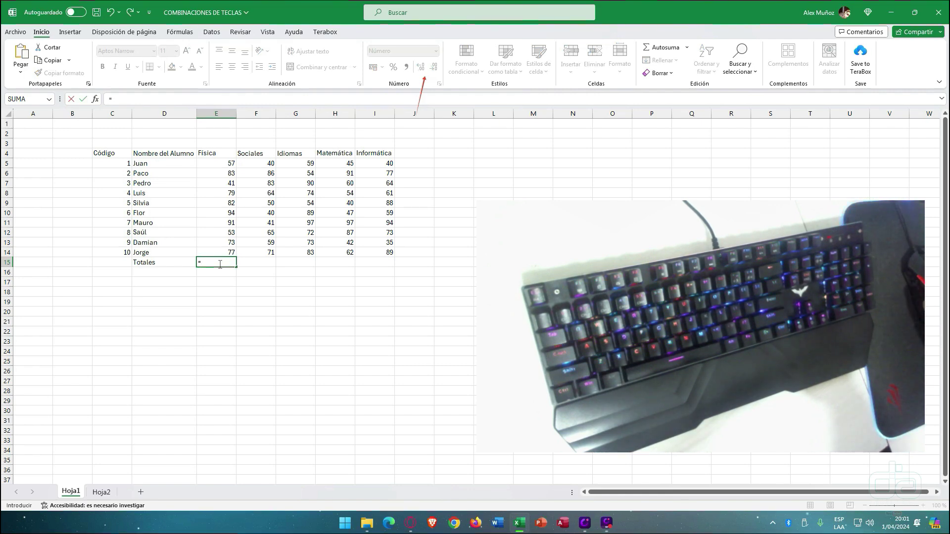
{"action": "left_click", "coordinate": [222, 163]}
{"action": "type", "text": "+"}
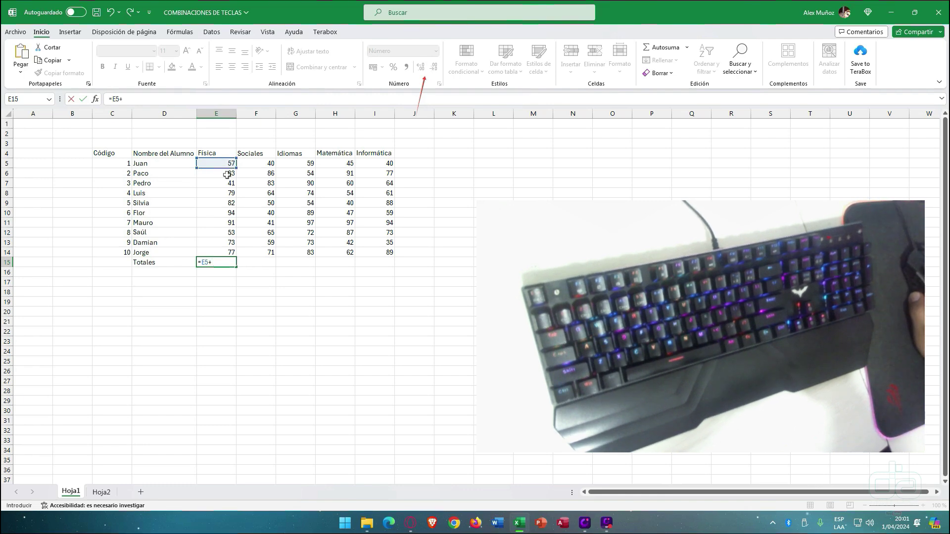
{"action": "left_click", "coordinate": [227, 175]}
{"action": "type", "text": "+"}
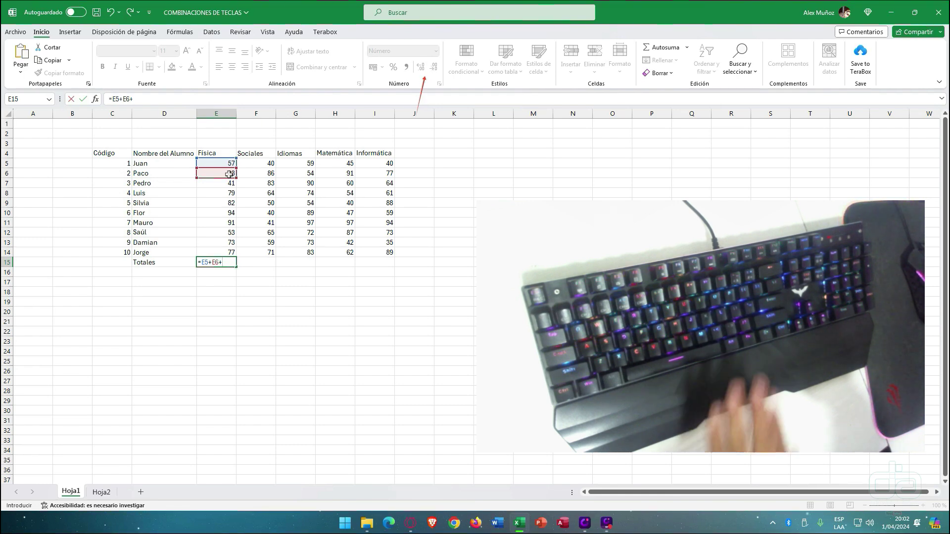
{"action": "key", "text": "BackSpace"}
{"action": "key", "text": "BackSpace"}
{"action": "key", "text": "BackSpace"}
{"action": "key", "text": "BackSpace"}
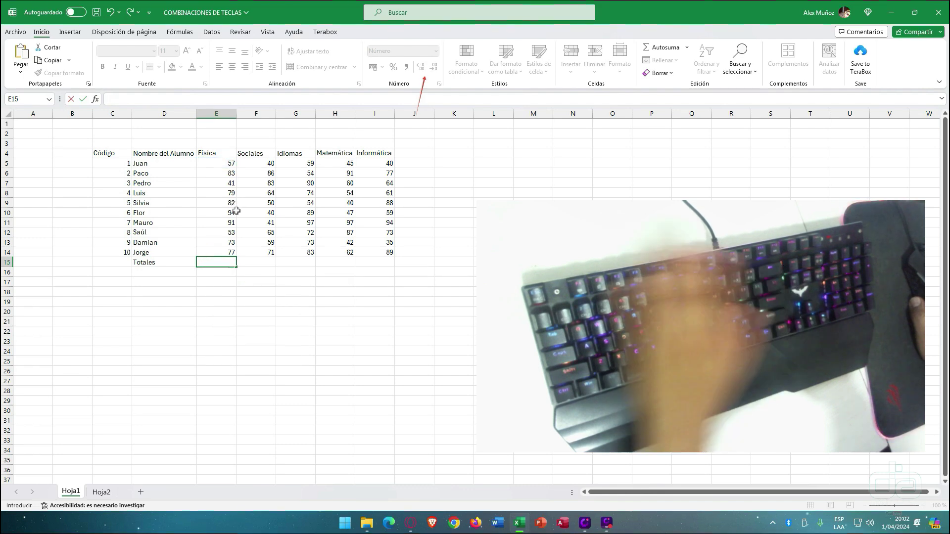
{"action": "key", "text": "Escape"}
- AutoSum the Física grades so E15 holds =SUMA(E5:E14), showing 730
{"action": "left_click", "coordinate": [259, 266]}
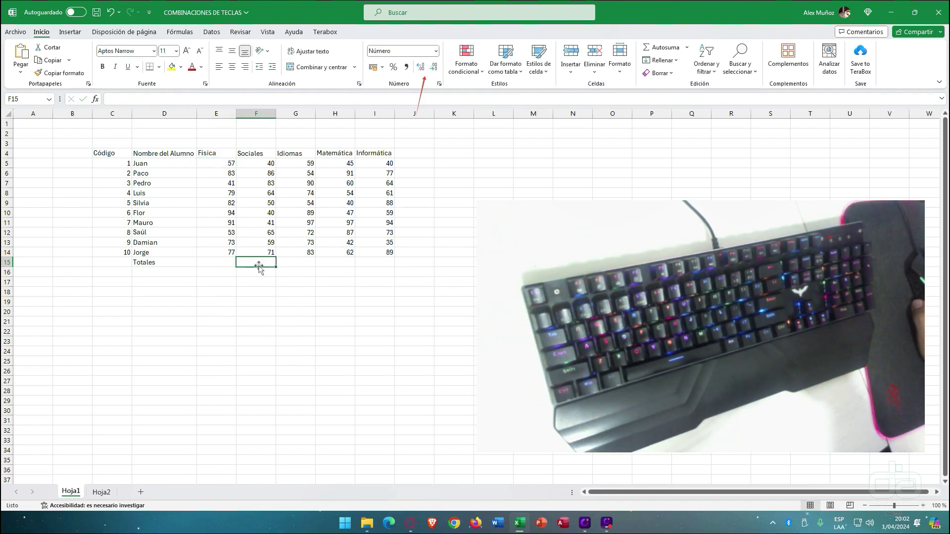
{"action": "left_click", "coordinate": [218, 165]}
{"action": "left_click_drag", "start_coordinate": [217, 166], "coordinate": [218, 264]}
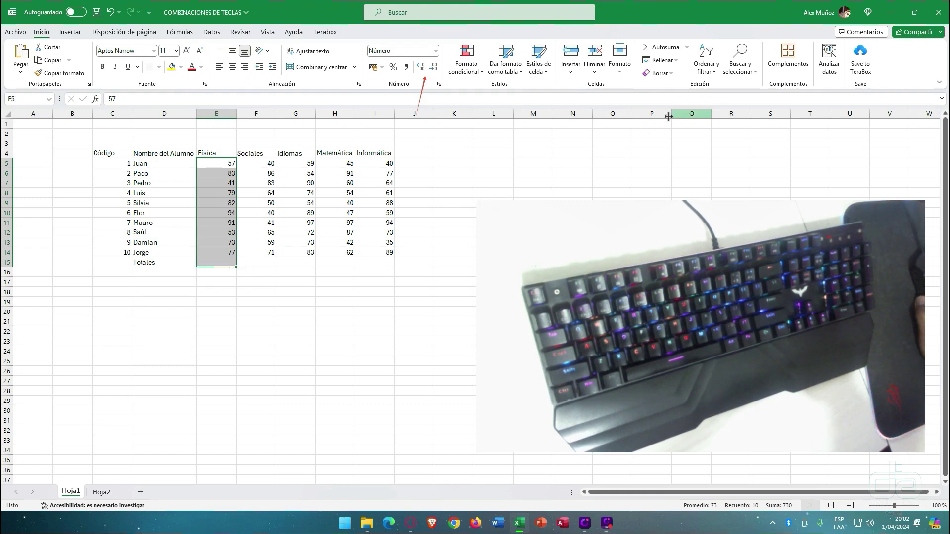
{"action": "left_click", "coordinate": [674, 52]}
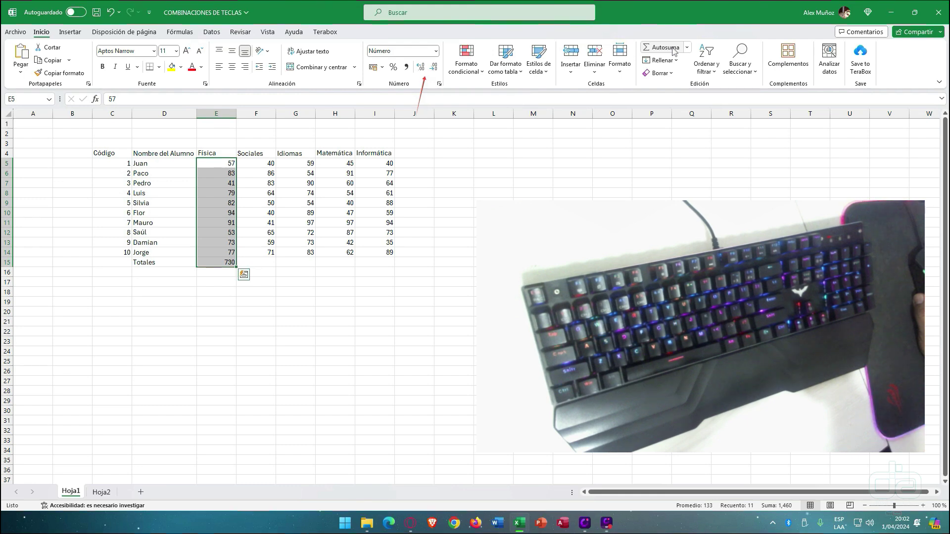
{"action": "left_click", "coordinate": [227, 262]}
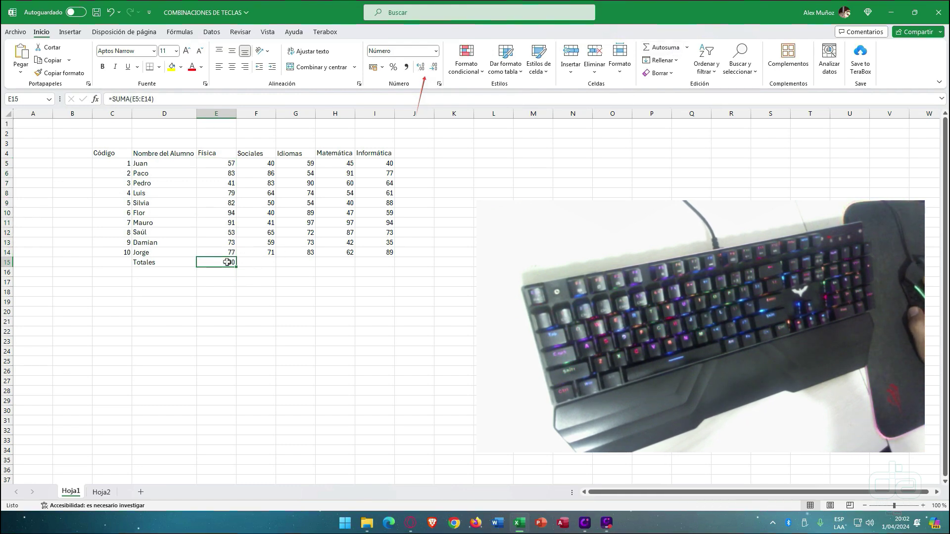
{"action": "left_click", "coordinate": [144, 99]}
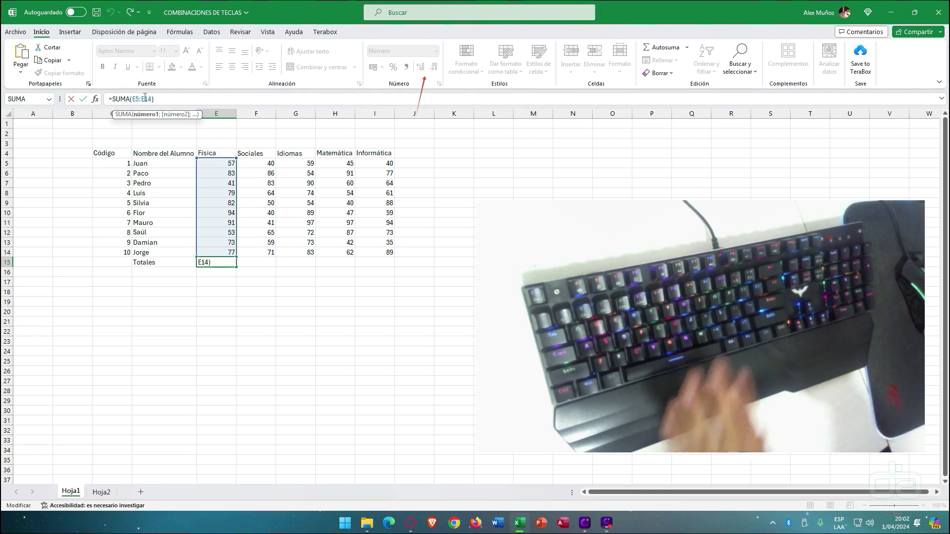
{"action": "key", "text": "Return"}
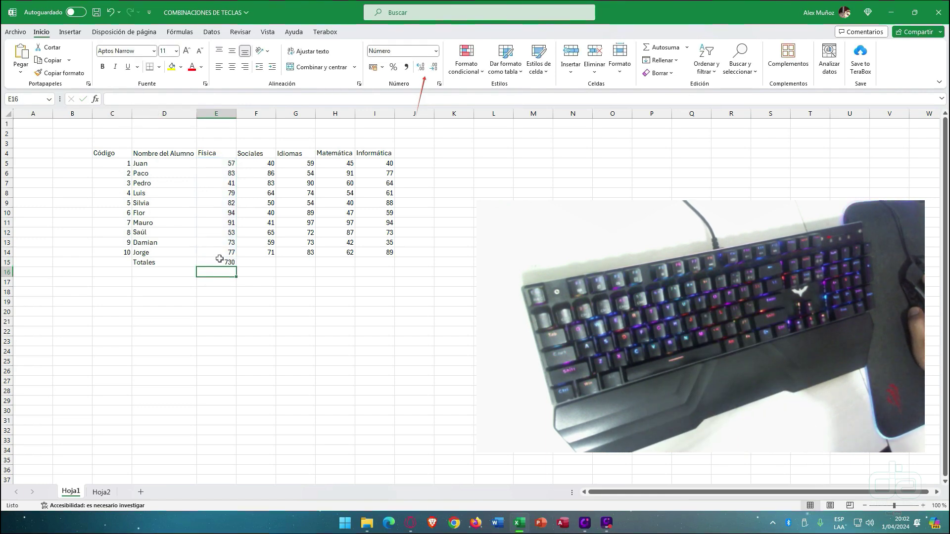
{"action": "left_click", "coordinate": [219, 260]}
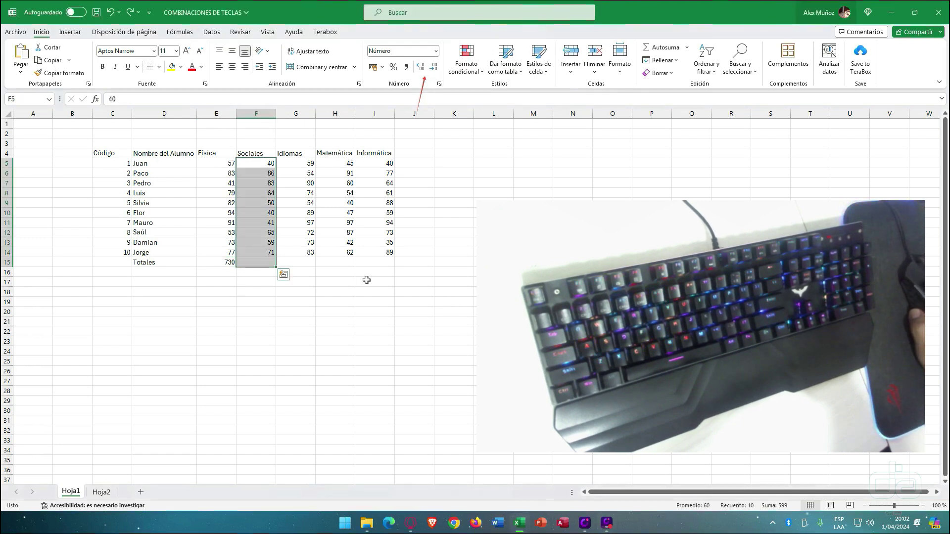
- Add Alt+= totals for Sociales in F15 and Idiomas through Informática in G15:I15
{"action": "left_click_drag", "start_coordinate": [257, 163], "coordinate": [259, 262]}
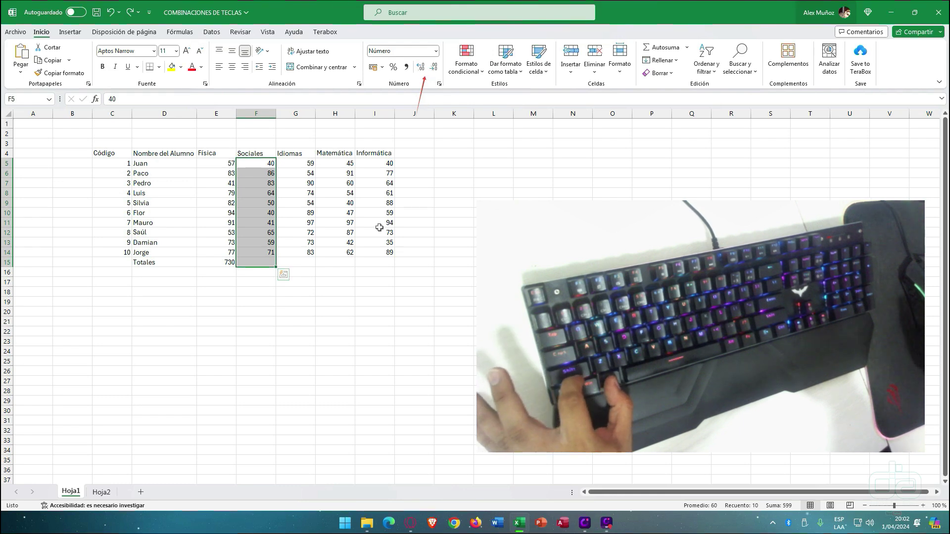
{"action": "key", "text": "alt+equal"}
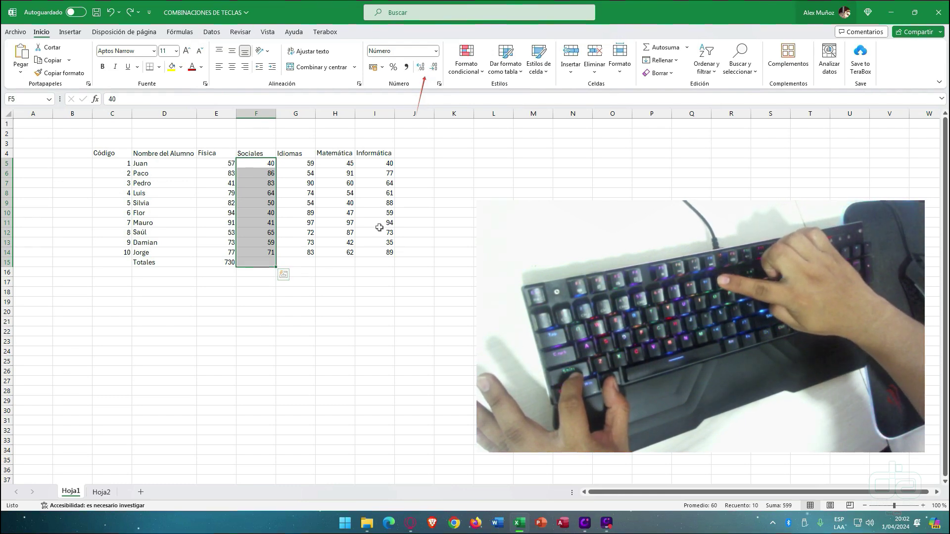
{"action": "left_click", "coordinate": [267, 262]}
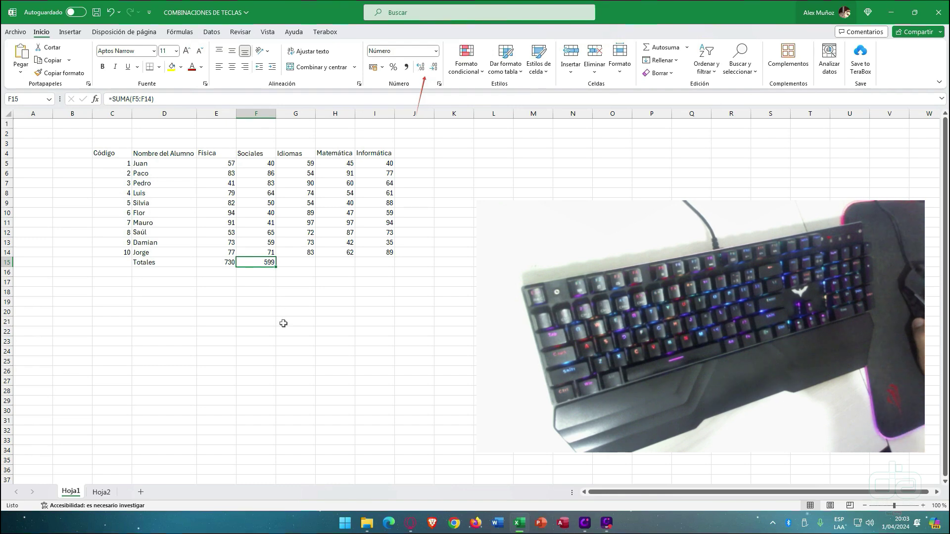
{"action": "left_click_drag", "start_coordinate": [293, 168], "coordinate": [389, 265]}
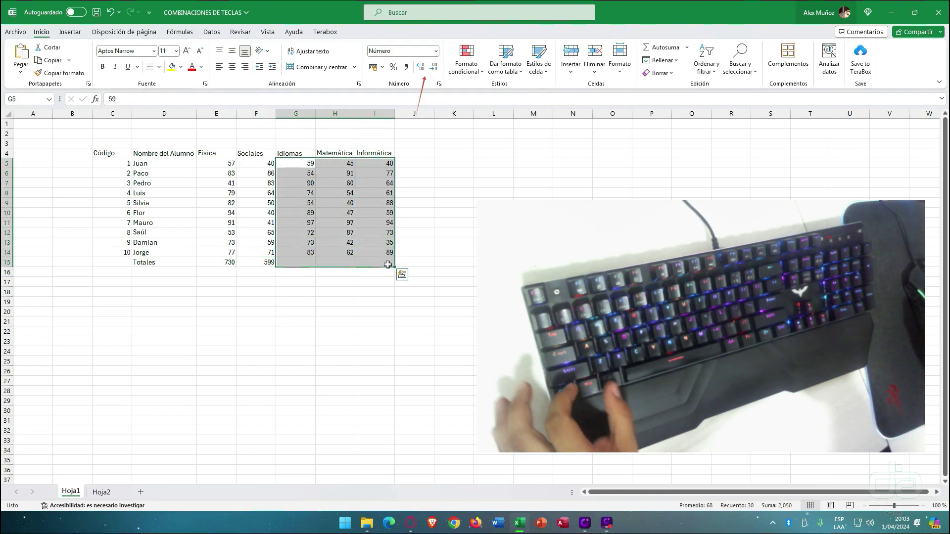
{"action": "key", "text": "alt+equal"}
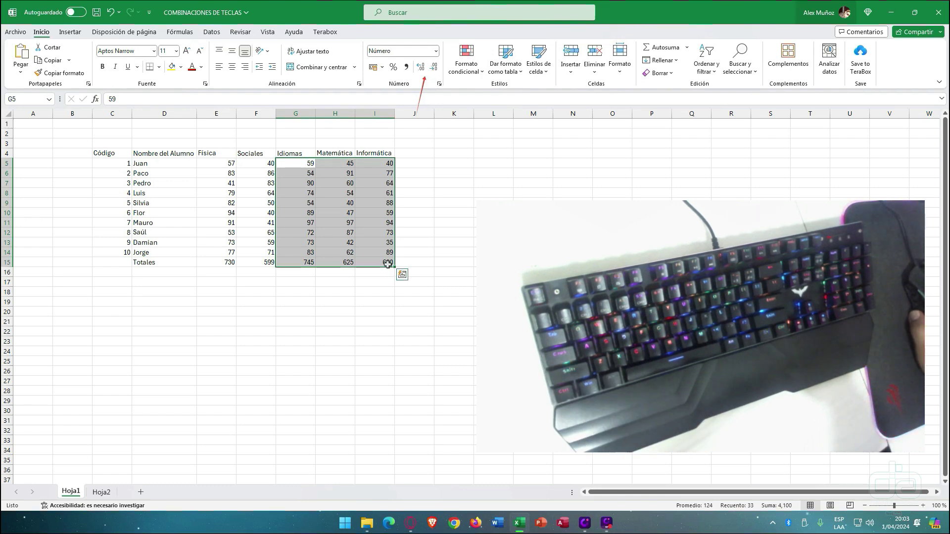
- Delete the totals in E15:I15, leaving the Totales row empty
{"action": "left_click_drag", "start_coordinate": [225, 262], "coordinate": [386, 262]}
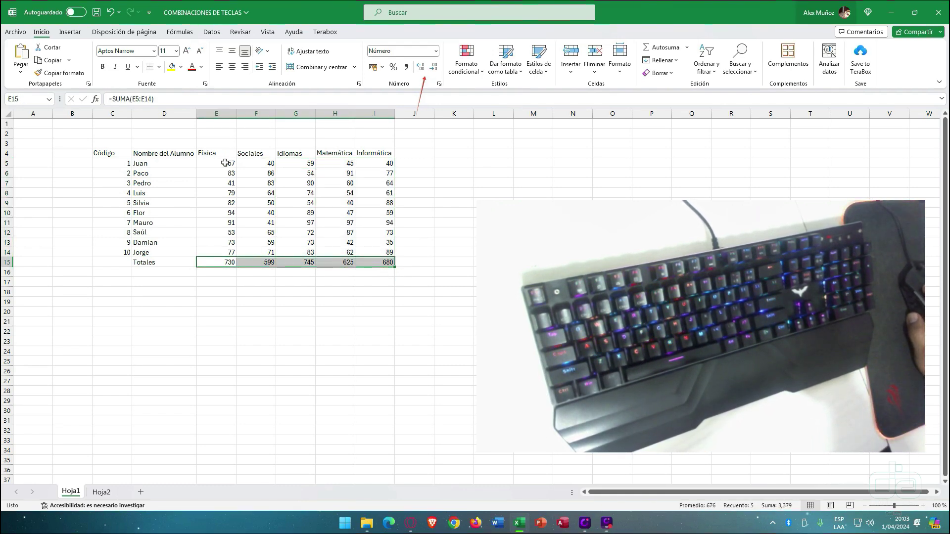
{"action": "left_click_drag", "start_coordinate": [217, 165], "coordinate": [426, 171]}
{"action": "left_click_drag", "start_coordinate": [288, 173], "coordinate": [344, 176]}
{"action": "left_click_drag", "start_coordinate": [223, 165], "coordinate": [421, 264]}
{"action": "left_click_drag", "start_coordinate": [218, 263], "coordinate": [356, 264]}
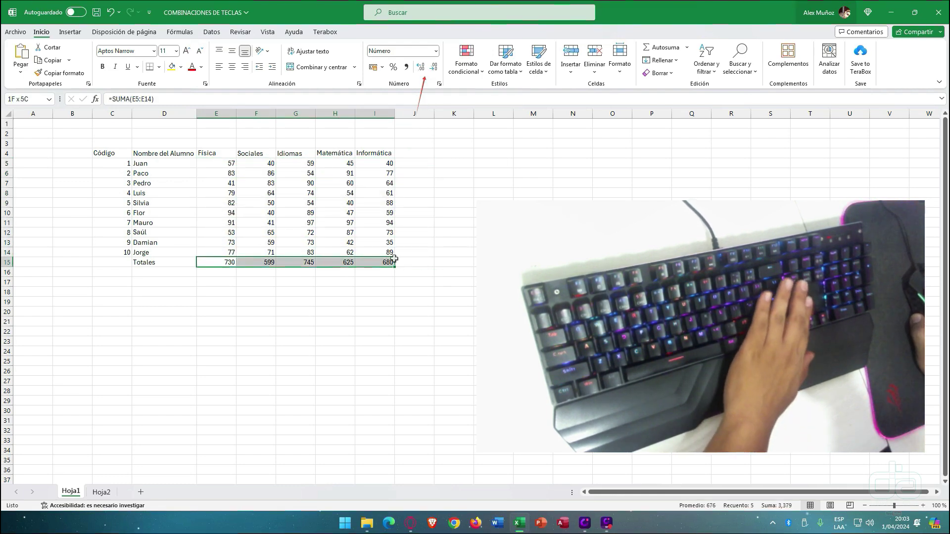
{"action": "key", "text": "Delete"}
{"action": "left_click_drag", "start_coordinate": [217, 165], "coordinate": [435, 266]}
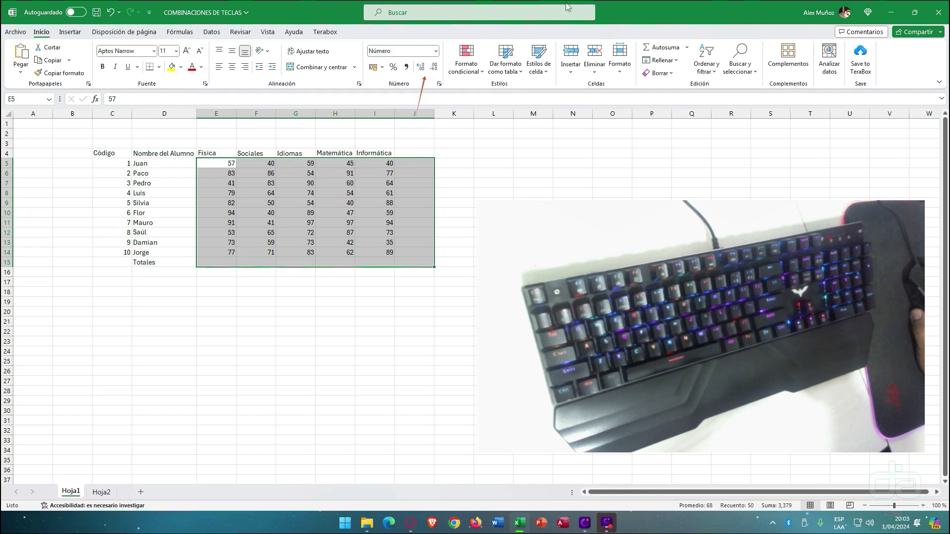
- Select E5:J15 and apply Alt+= to fill student totals in column J and the Totales row
{"action": "left_click", "coordinate": [640, 15]}
{"action": "left_click_drag", "start_coordinate": [235, 163], "coordinate": [398, 163]}
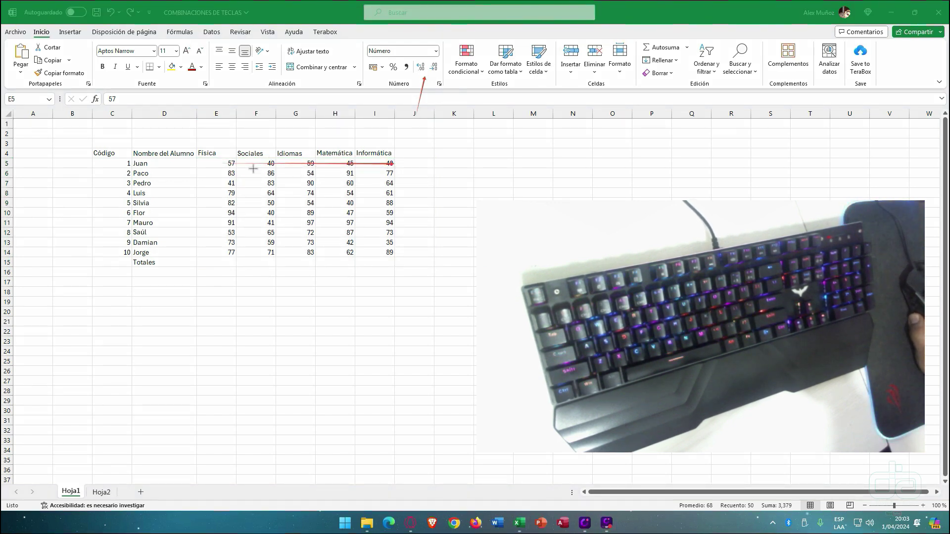
{"action": "left_click_drag", "start_coordinate": [227, 179], "coordinate": [226, 250]}
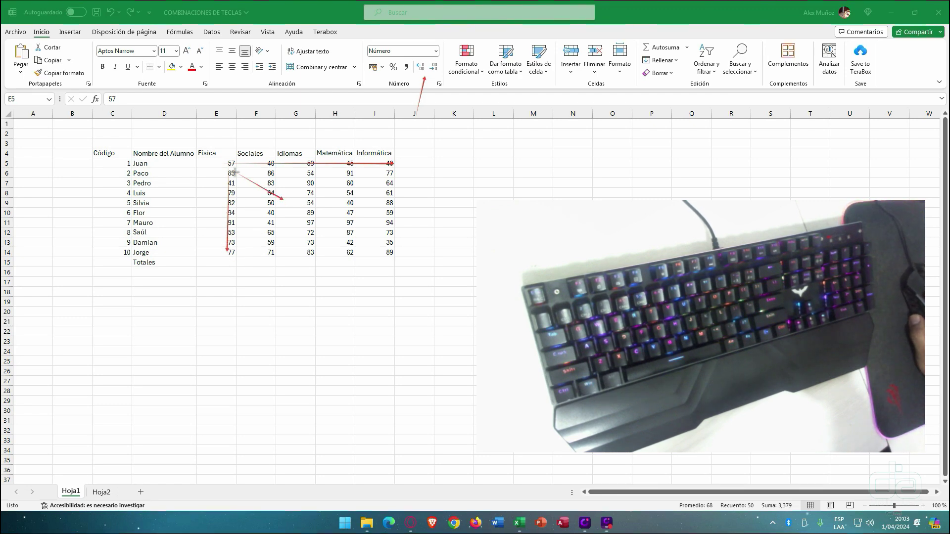
{"action": "left_click_drag", "start_coordinate": [235, 172], "coordinate": [377, 244]}
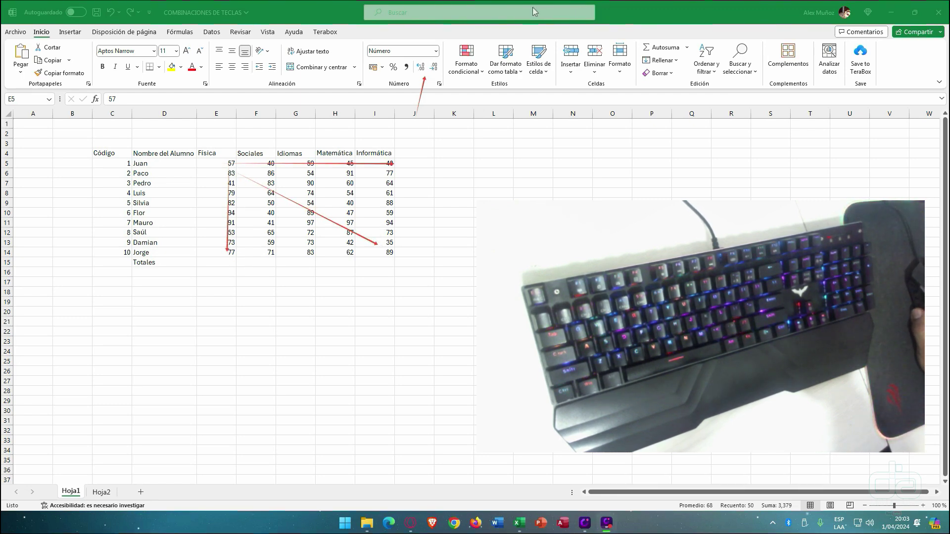
{"action": "left_click", "coordinate": [200, 160]}
{"action": "left_click_drag", "start_coordinate": [202, 164], "coordinate": [404, 261]}
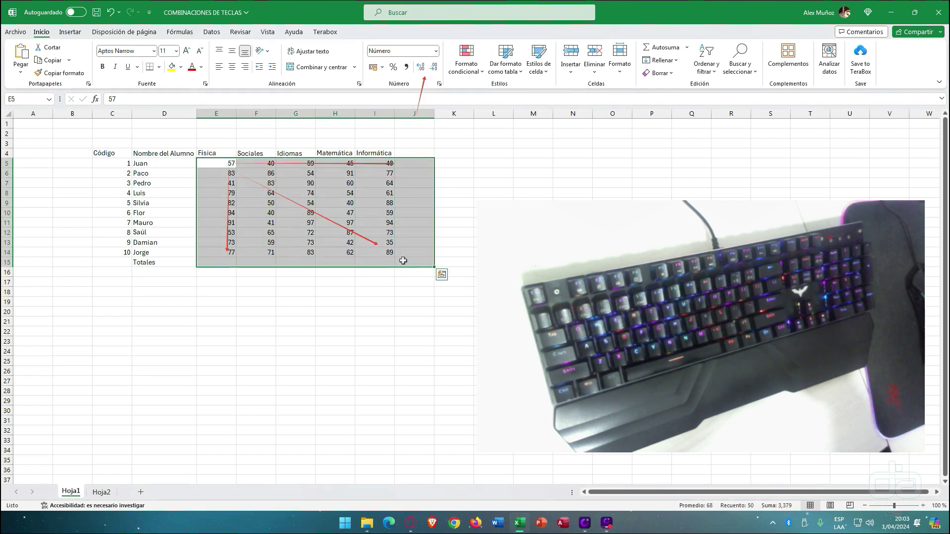
{"action": "key", "text": "alt+equal"}
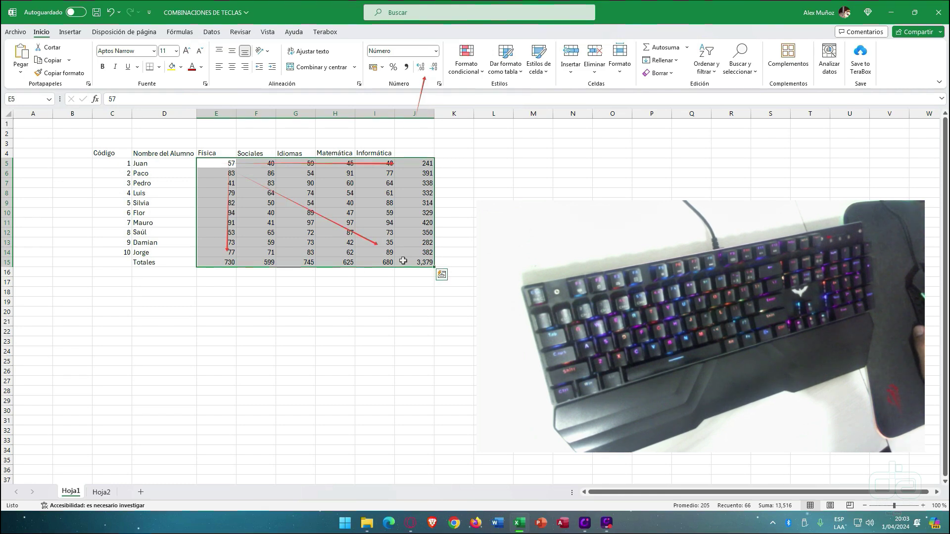
- Inspect Silvia's row-total formula in J9, then re-confirm the Física SUMA total in E15
{"action": "left_click_drag", "start_coordinate": [225, 203], "coordinate": [420, 206]}
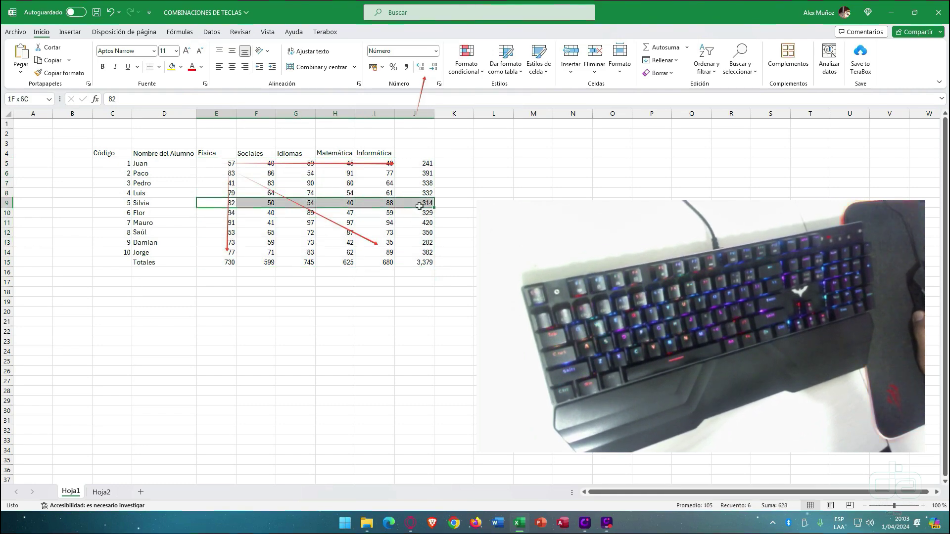
{"action": "left_click", "coordinate": [424, 203]}
{"action": "key", "text": "F2"}
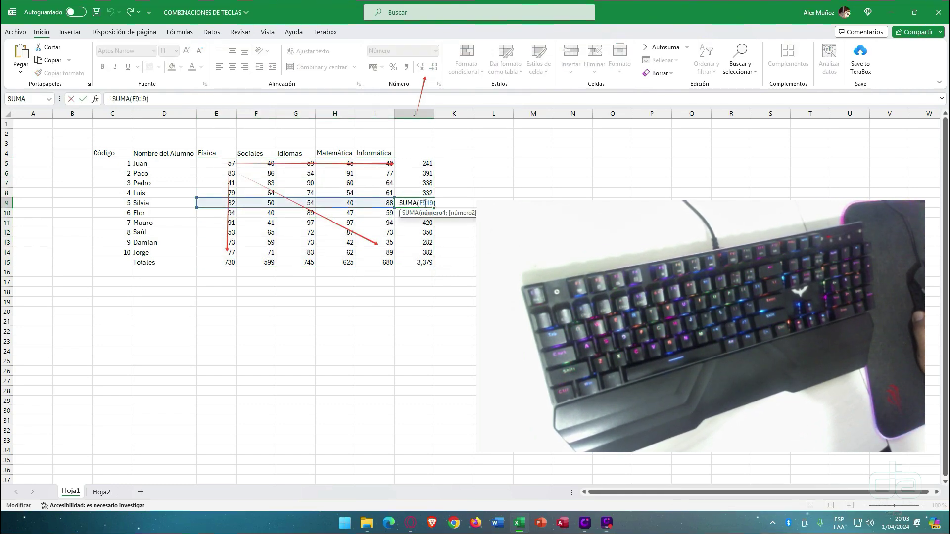
{"action": "key", "text": "Return"}
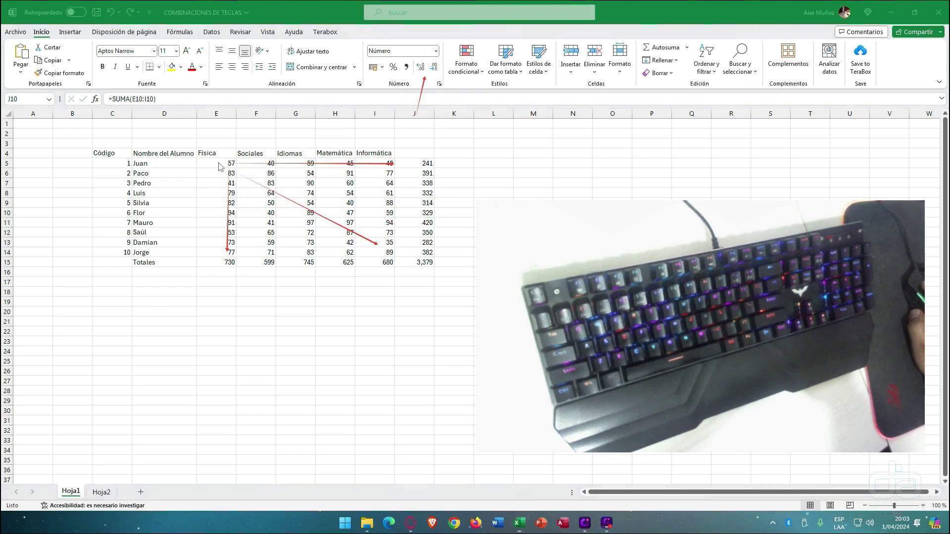
{"action": "left_click_drag", "start_coordinate": [211, 164], "coordinate": [213, 250]}
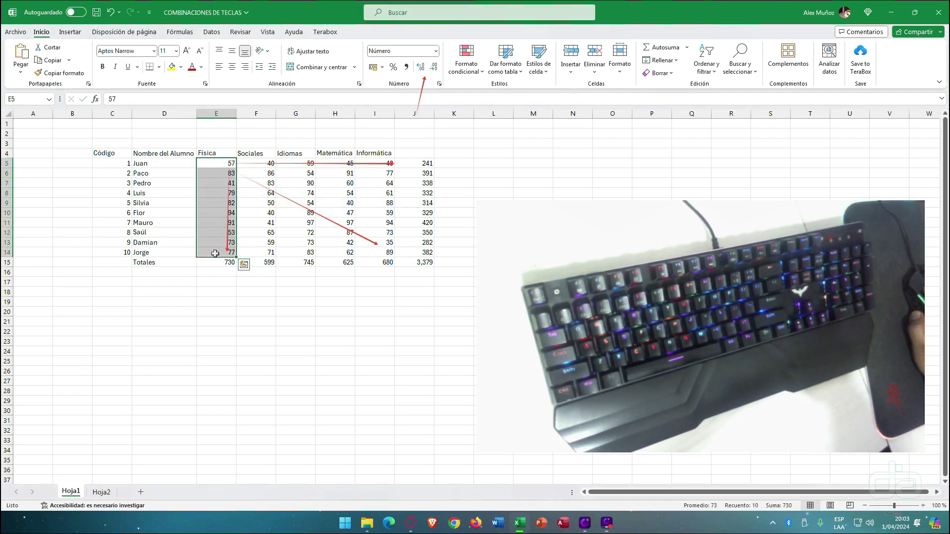
{"action": "left_click", "coordinate": [214, 261]}
{"action": "key", "text": "F2"}
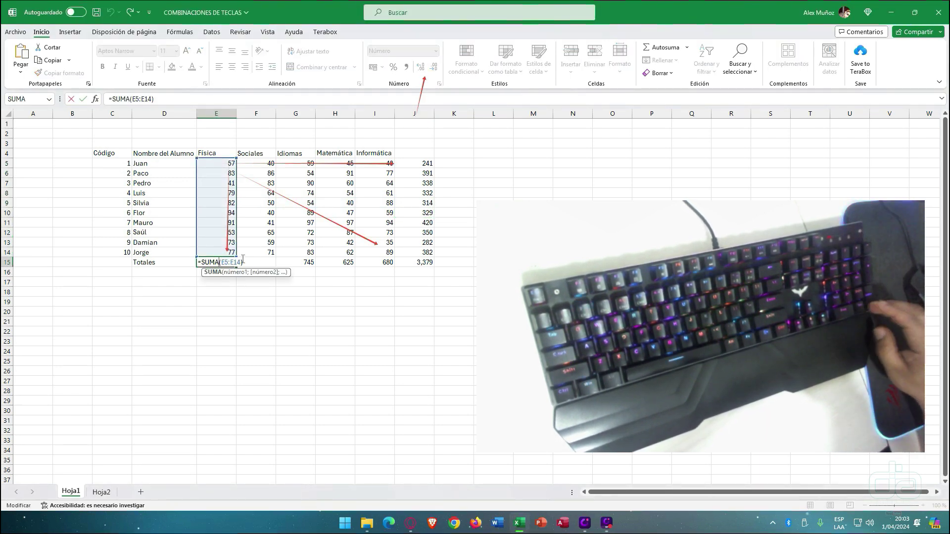
{"action": "key", "text": "Return"}
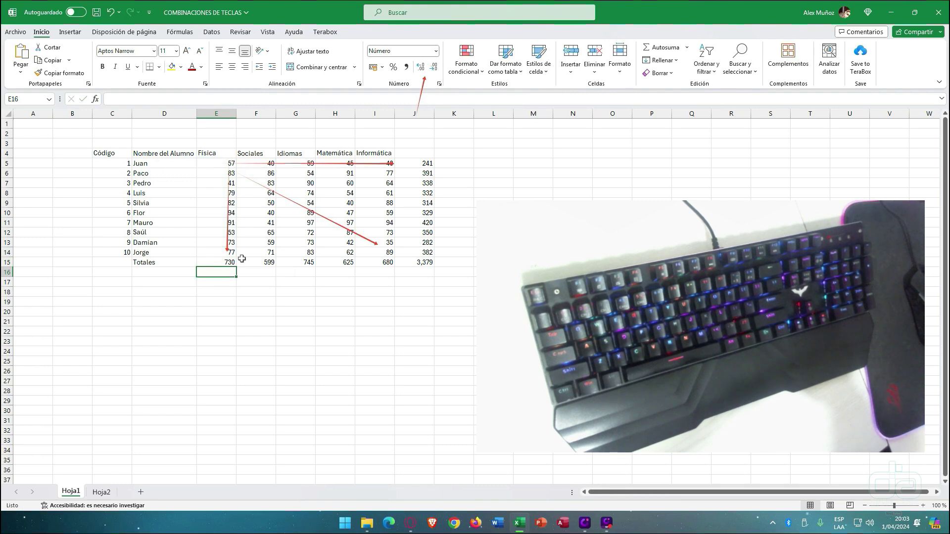
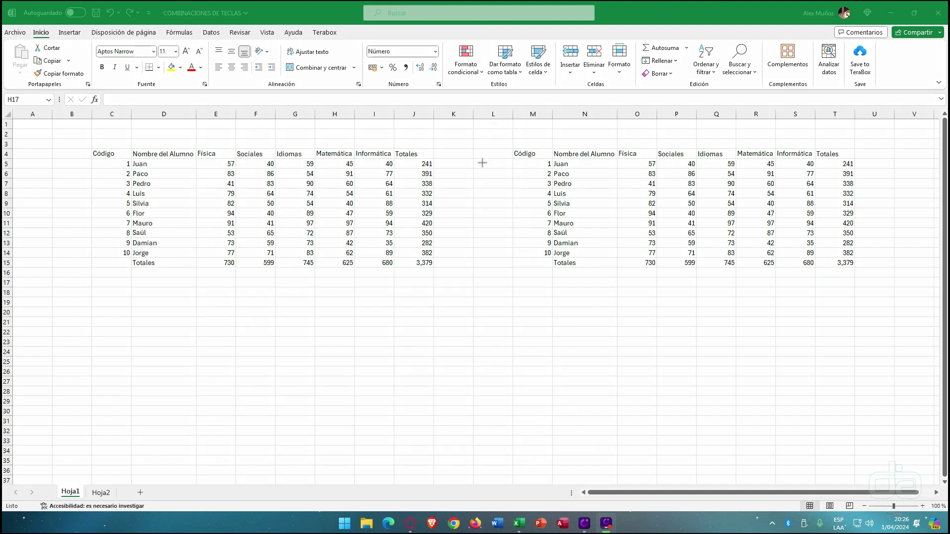
- Select the grade table C4:J15 and the copied table M4:T15 to compare them
{"action": "left_click_drag", "start_coordinate": [490, 125], "coordinate": [501, 77]}
{"action": "left_click_drag", "start_coordinate": [109, 154], "coordinate": [421, 266]}
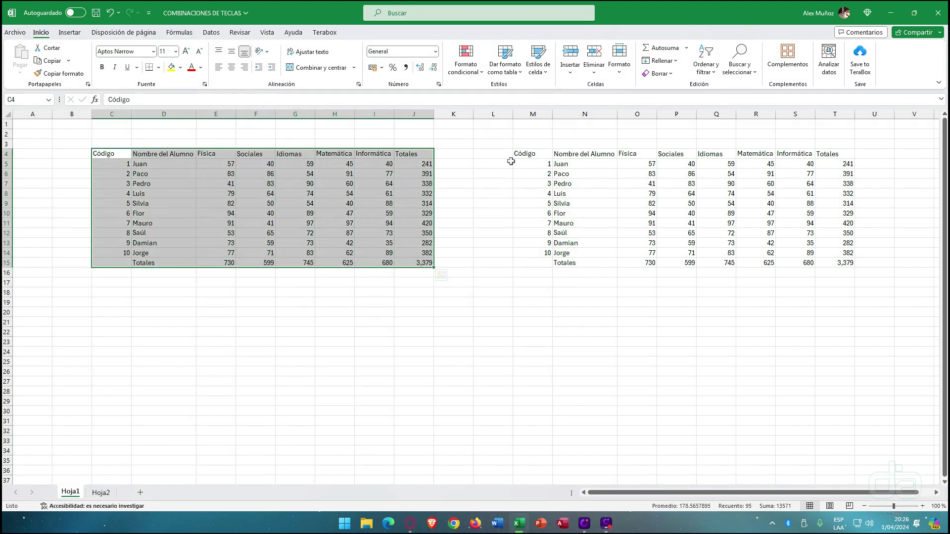
{"action": "left_click_drag", "start_coordinate": [525, 149], "coordinate": [821, 267]}
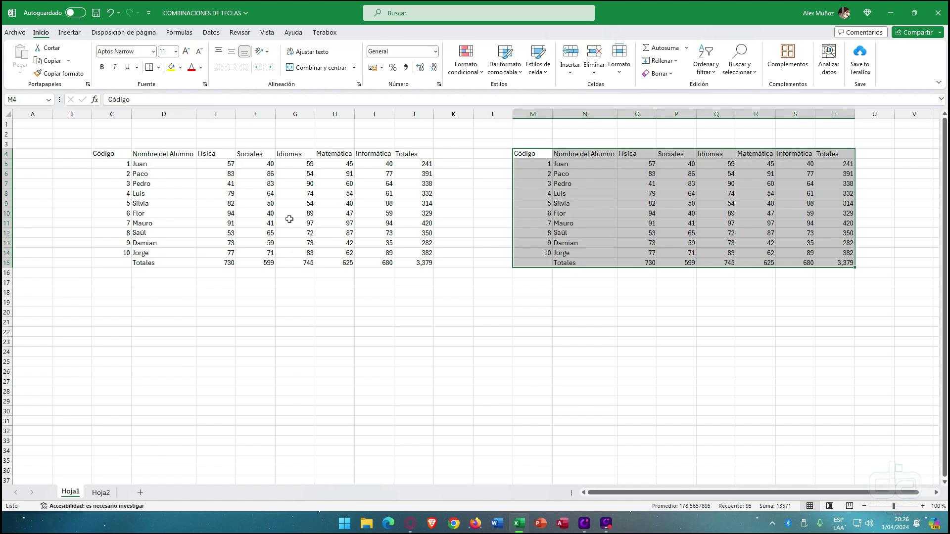
{"action": "left_click", "coordinate": [305, 211]}
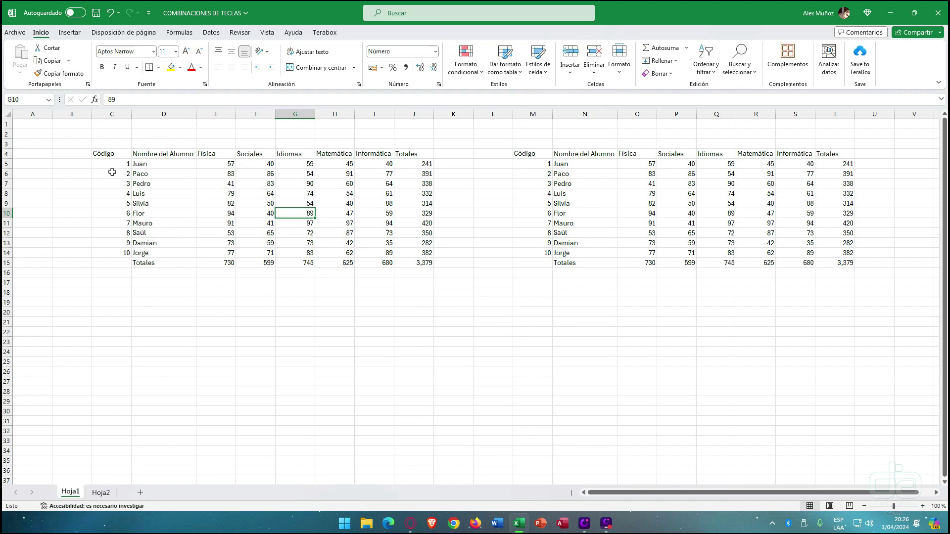
- Use Ctrl+F11, then make a series of drag adjustments across the top of the window
{"action": "key", "text": "ctrl+F11"}
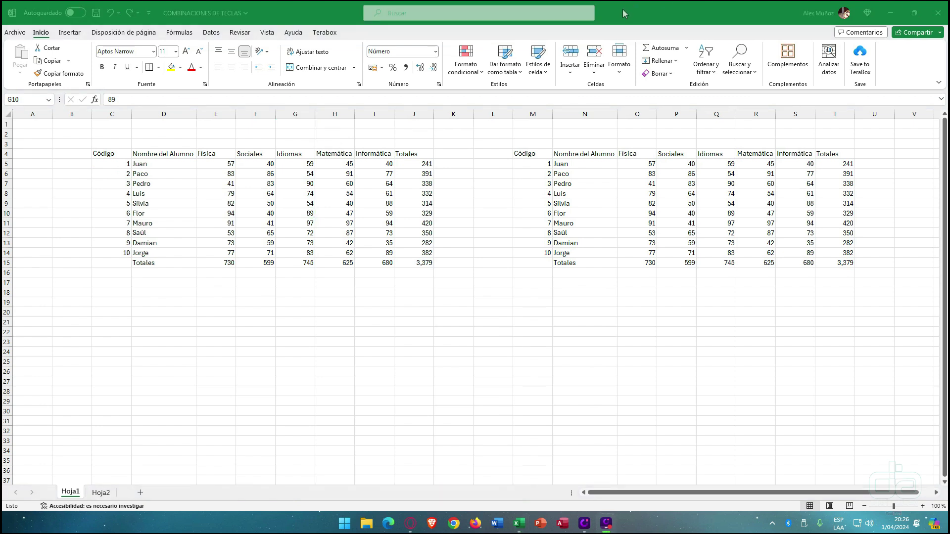
{"action": "left_click", "coordinate": [619, 15]}
{"action": "mouse_move", "coordinate": [83, 42]}
{"action": "left_mouse_down"}
{"action": "mouse_move", "coordinate": [202, 68]}
{"action": "mouse_move", "coordinate": [417, 82]}
{"action": "mouse_move", "coordinate": [448, 94]}
{"action": "left_mouse_up"}
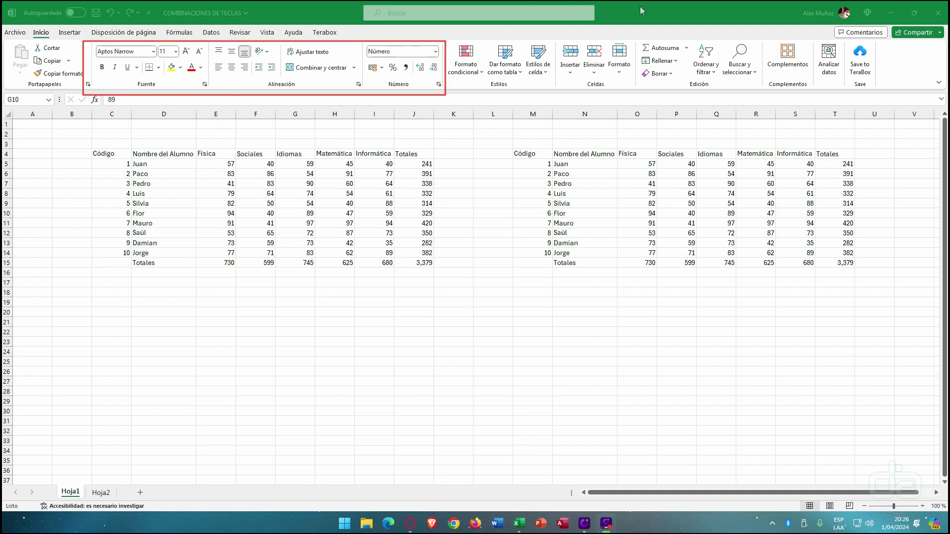
{"action": "left_click_drag", "start_coordinate": [73, 131], "coordinate": [115, 74]}
{"action": "left_click_drag", "start_coordinate": [170, 127], "coordinate": [154, 77]}
{"action": "left_click_drag", "start_coordinate": [187, 106], "coordinate": [173, 74]}
{"action": "left_click_drag", "start_coordinate": [217, 103], "coordinate": [192, 75]}
{"action": "left_click_drag", "start_coordinate": [235, 116], "coordinate": [236, 74]}
{"action": "left_click_drag", "start_coordinate": [313, 106], "coordinate": [320, 74]}
{"action": "left_click_drag", "start_coordinate": [350, 27], "coordinate": [331, 46]}
{"action": "left_click_drag", "start_coordinate": [292, 16], "coordinate": [269, 44]}
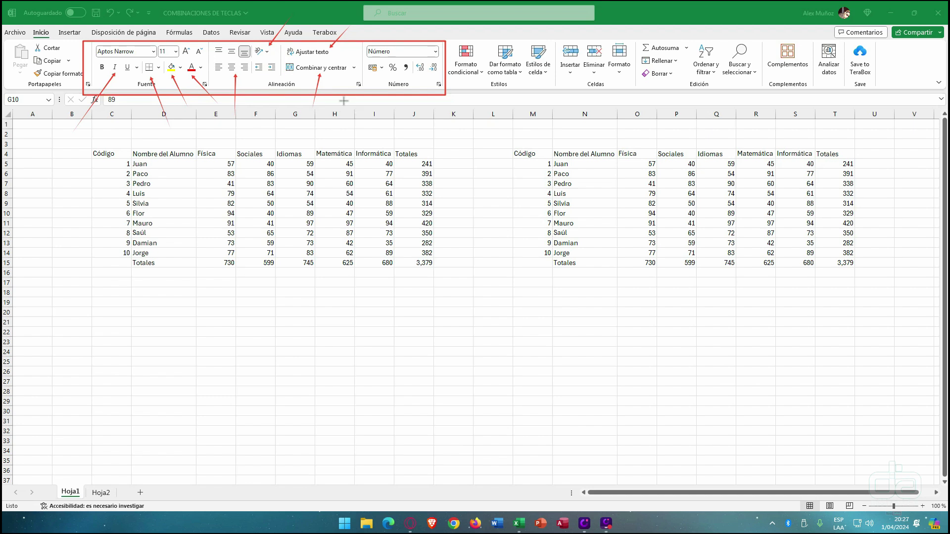
{"action": "left_click_drag", "start_coordinate": [343, 105], "coordinate": [380, 59]}
{"action": "mouse_move", "coordinate": [360, 41]}
{"action": "left_mouse_down"}
{"action": "mouse_move", "coordinate": [441, 64]}
{"action": "mouse_move", "coordinate": [447, 95]}
{"action": "left_mouse_up"}
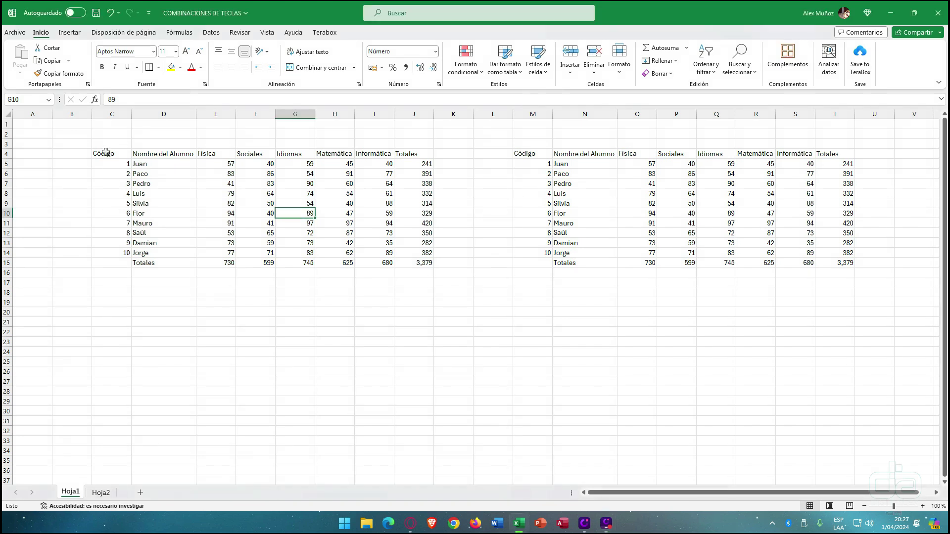
- Reselect the left grade table and the range D3:I17, ending on the Código header C4
{"action": "left_click_drag", "start_coordinate": [103, 153], "coordinate": [399, 263]}
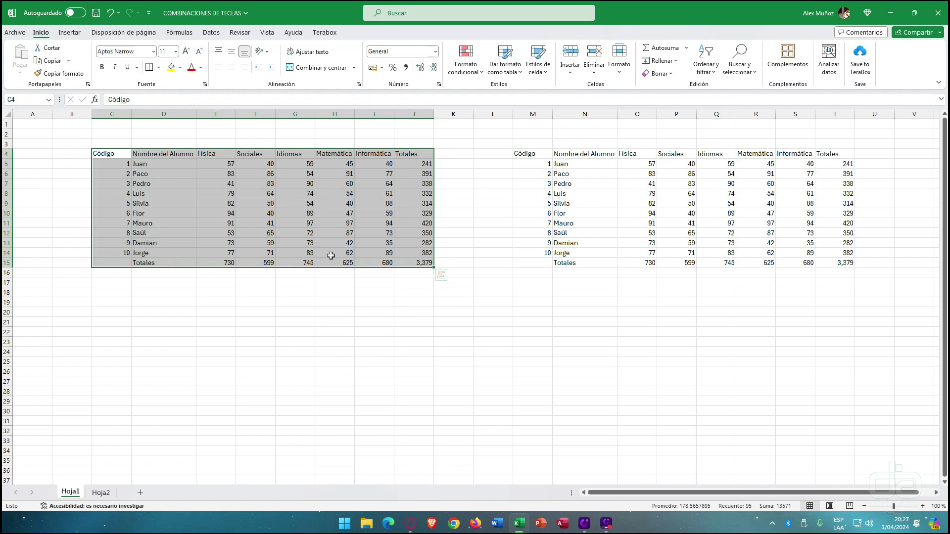
{"action": "left_click", "coordinate": [193, 301]}
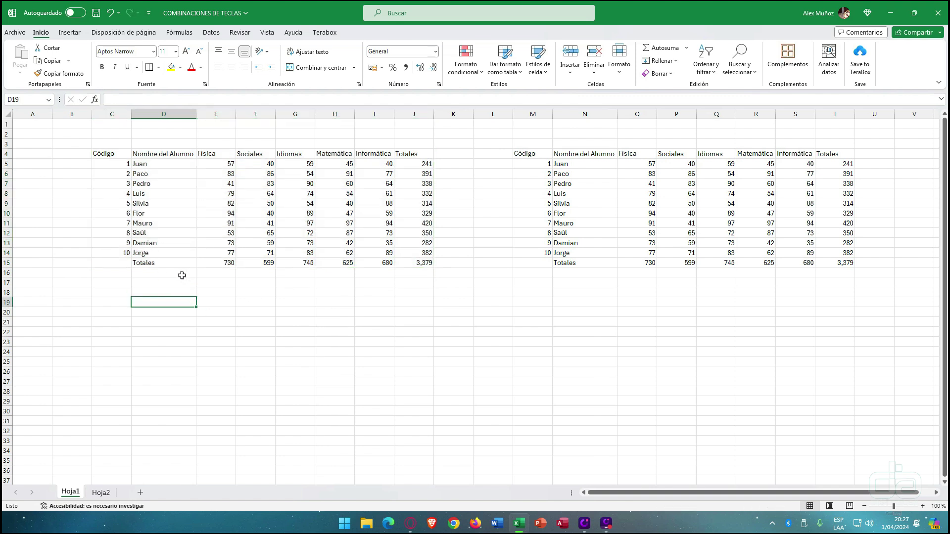
{"action": "left_click", "coordinate": [178, 276]}
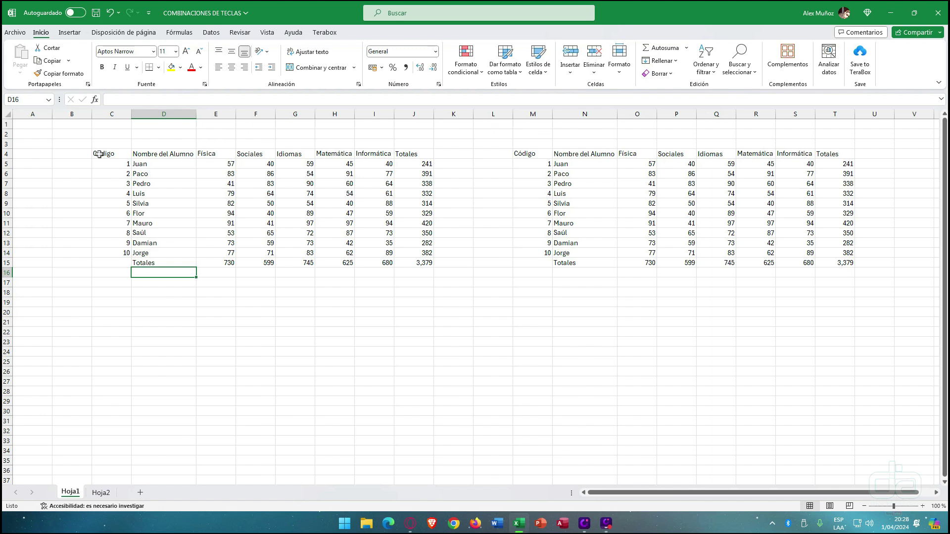
{"action": "left_click_drag", "start_coordinate": [100, 154], "coordinate": [413, 262]}
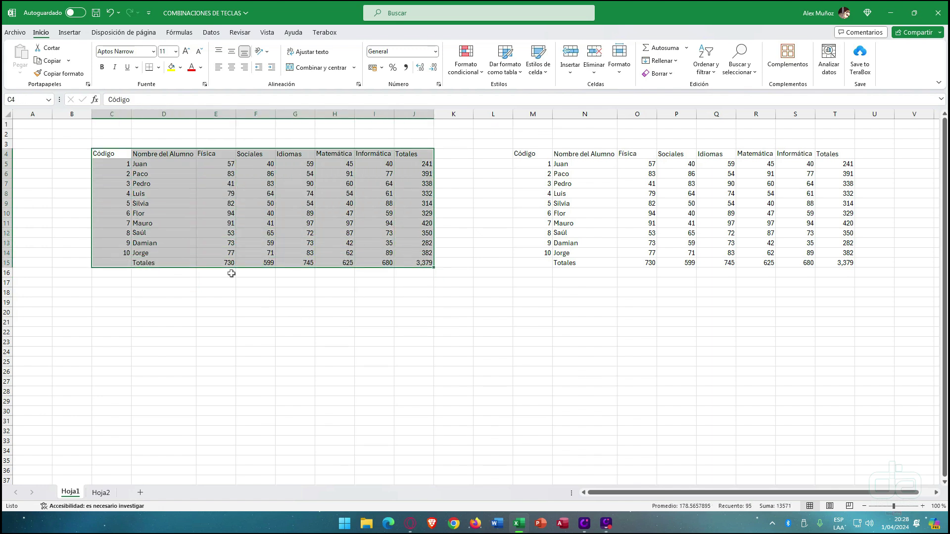
{"action": "left_click", "coordinate": [192, 283]}
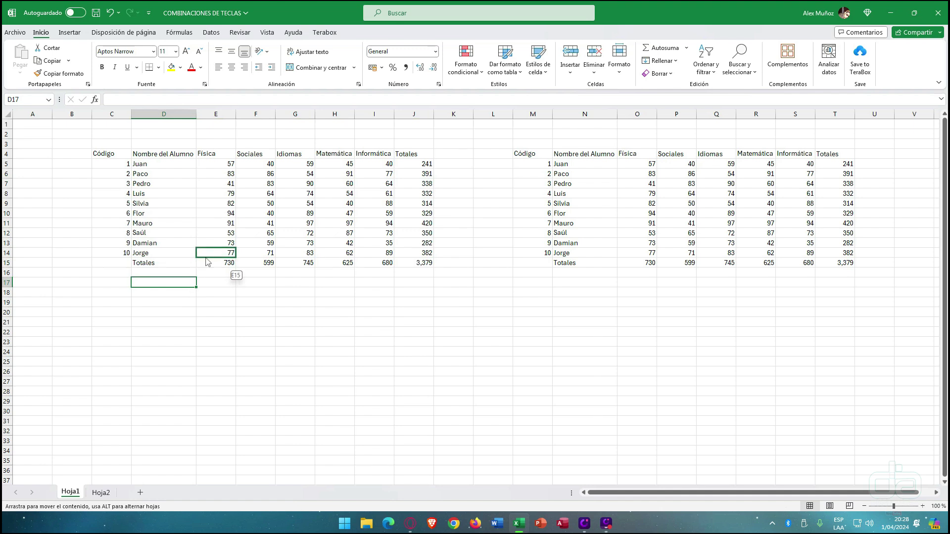
{"action": "mouse_move", "coordinate": [176, 282]}
{"action": "left_mouse_down"}
{"action": "mouse_move", "coordinate": [197, 254]}
{"action": "mouse_move", "coordinate": [380, 142]}
{"action": "left_mouse_up"}
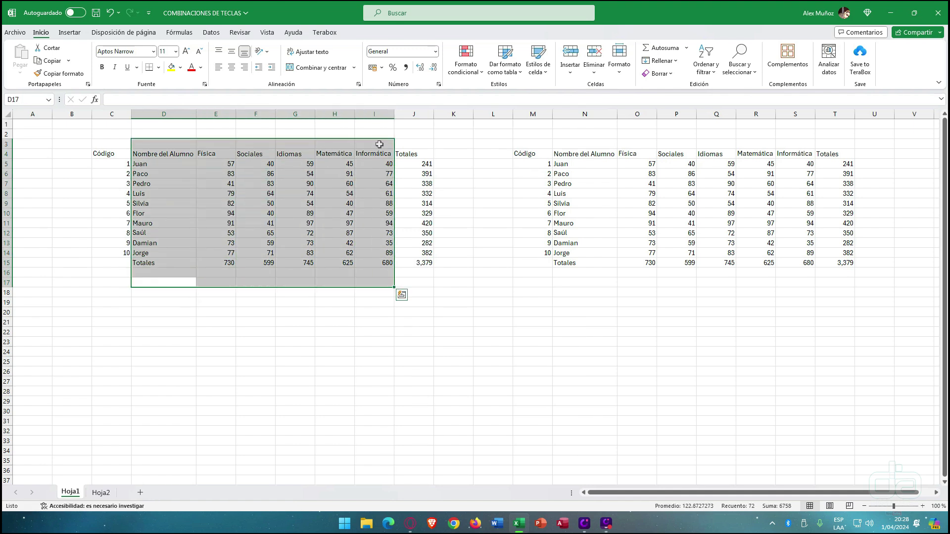
{"action": "left_click", "coordinate": [110, 154]}
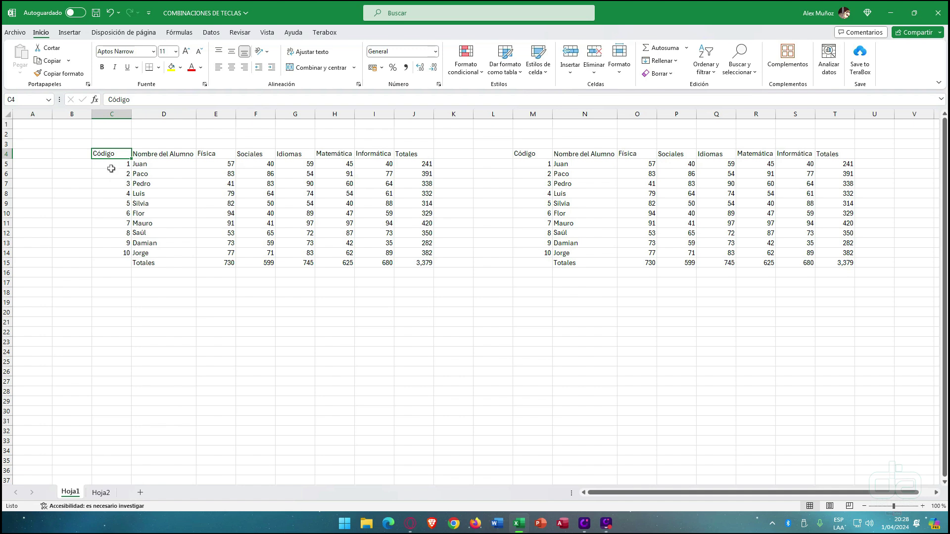
- Move the Código header to G20, undo it, and fill it down column C
{"action": "left_click_drag", "start_coordinate": [111, 160], "coordinate": [306, 312]}
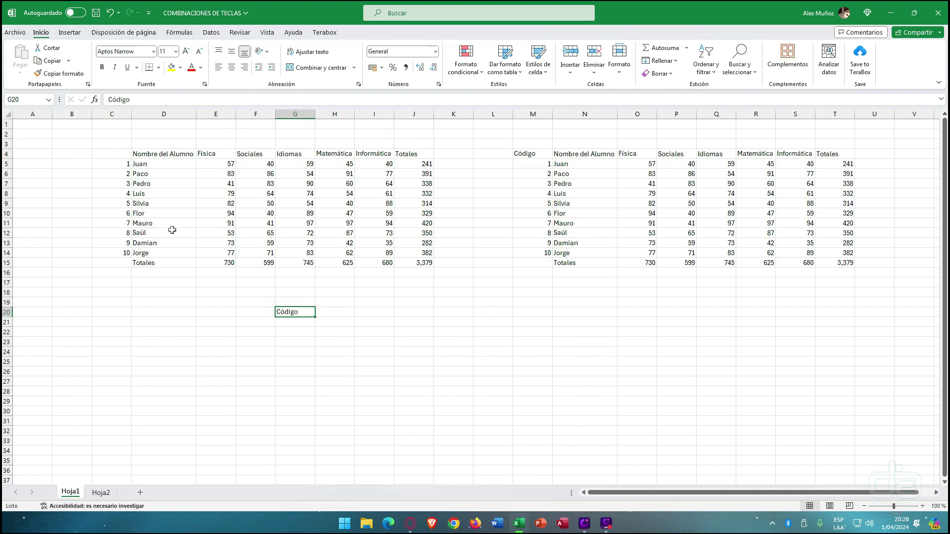
{"action": "key", "text": "ctrl+z"}
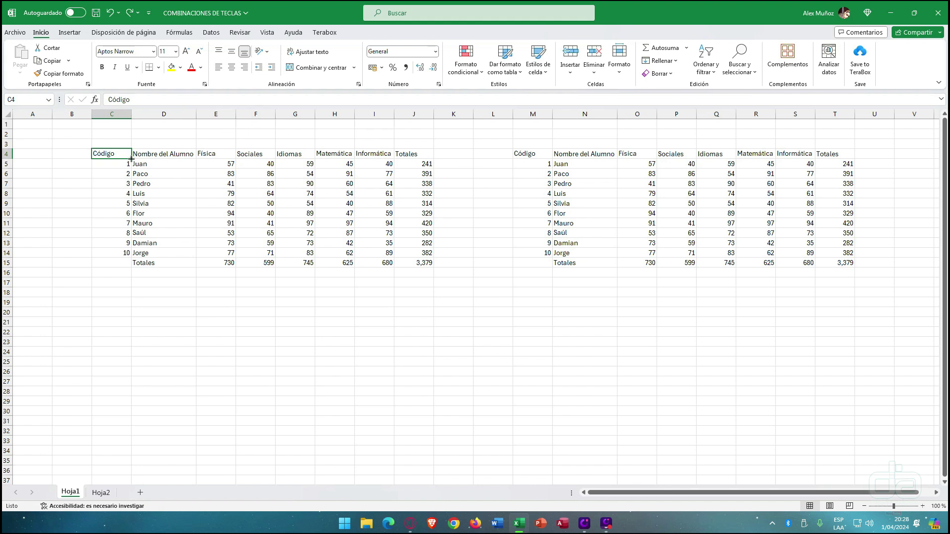
{"action": "mouse_move", "coordinate": [131, 159]}
{"action": "left_mouse_down"}
{"action": "mouse_move", "coordinate": [123, 258]}
{"action": "mouse_move", "coordinate": [129, 159]}
{"action": "left_mouse_up"}
- Fill C18:C35 with a number series from 1 to 18
{"action": "left_click", "coordinate": [122, 295]}
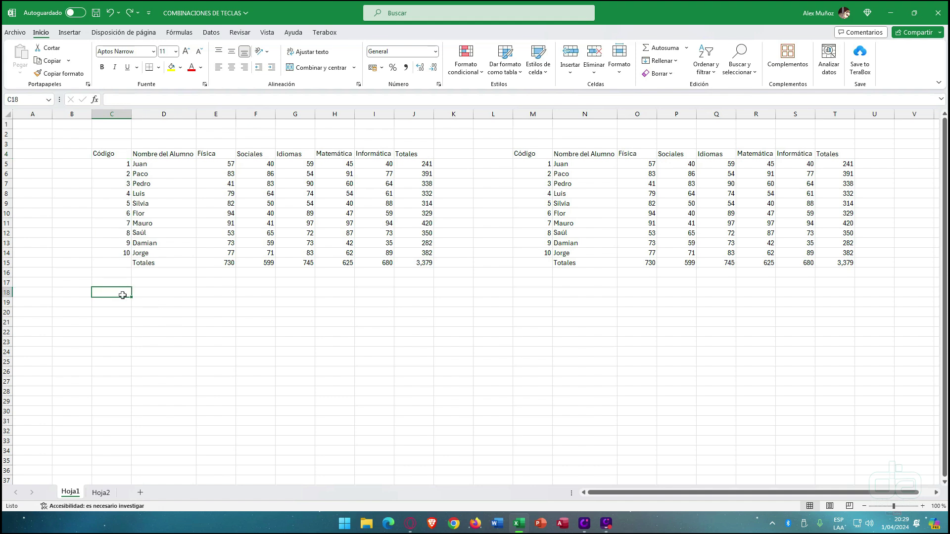
{"action": "type", "text": "1"}
{"action": "key", "text": "Return"}
{"action": "type", "text": "2"}
{"action": "key", "text": "Return"}
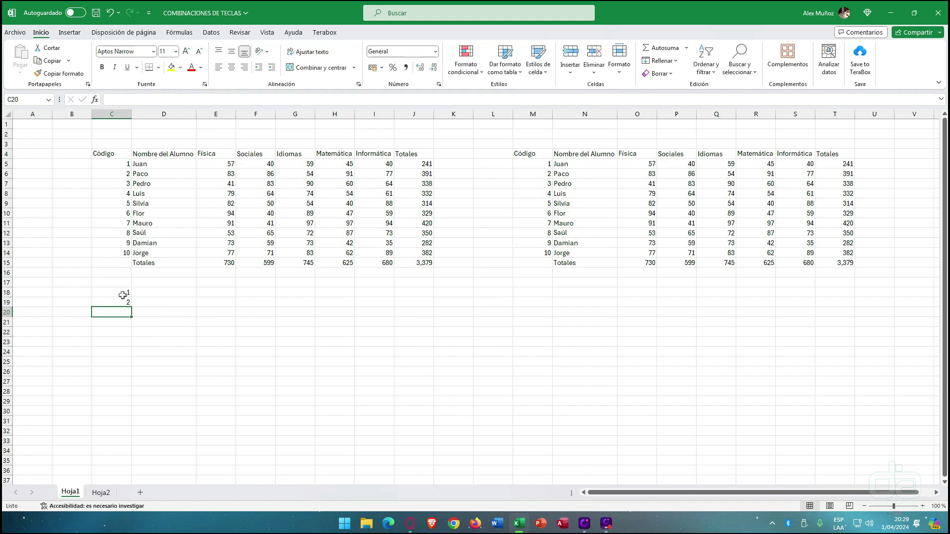
{"action": "left_click_drag", "start_coordinate": [123, 295], "coordinate": [125, 303]}
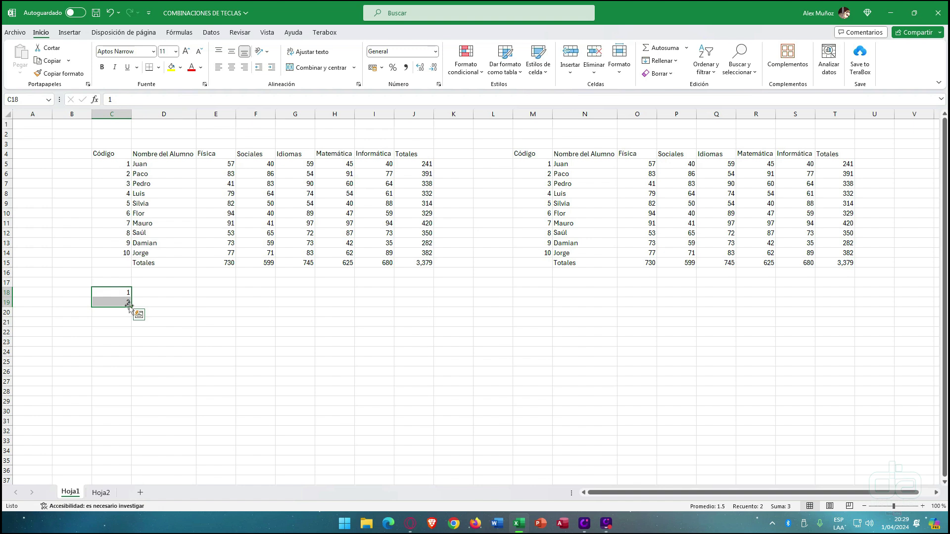
{"action": "left_click_drag", "start_coordinate": [131, 307], "coordinate": [128, 469]}
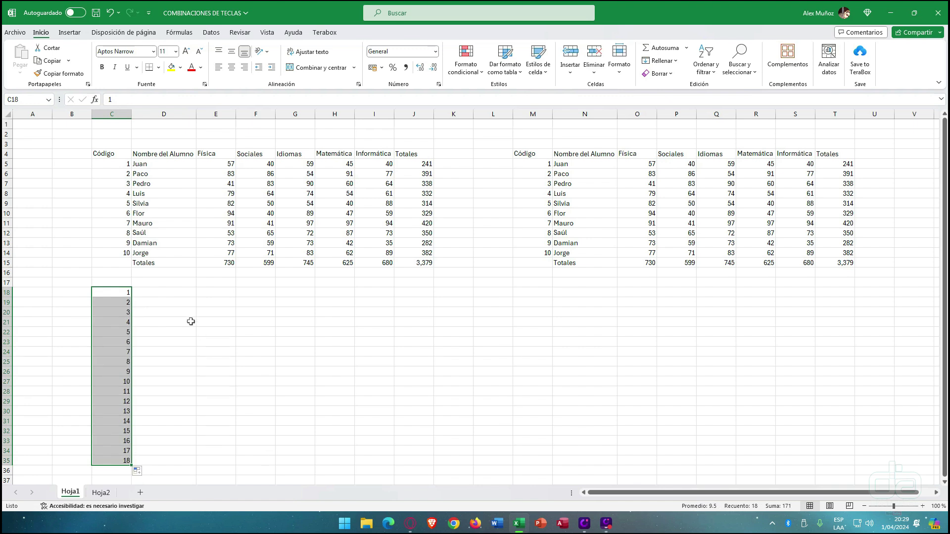
- Enter Lunes and Martes in D18:D19, fixing a typo, and fill down to Domingo
{"action": "left_click", "coordinate": [183, 293]}
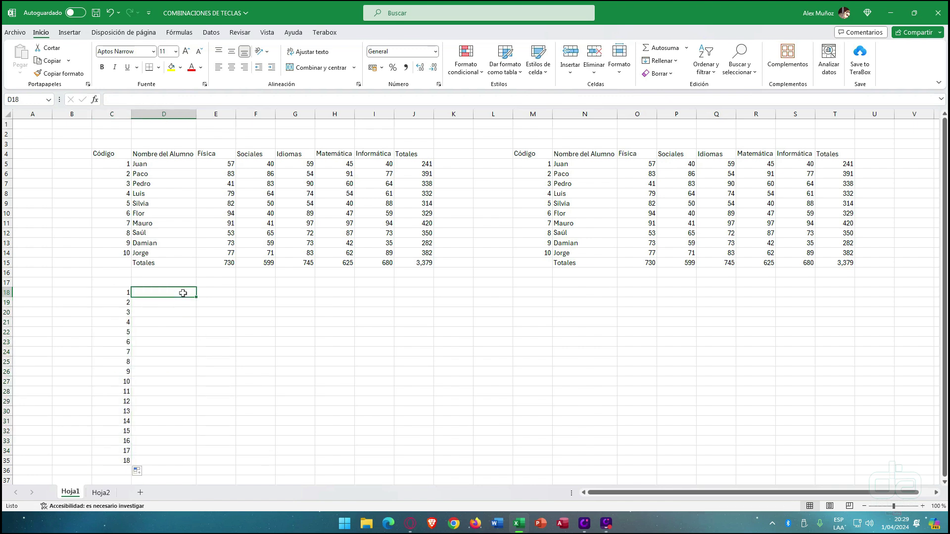
{"action": "type", "text": "Lunes"}
{"action": "key", "text": "Return"}
{"action": "type", "text": "M"}
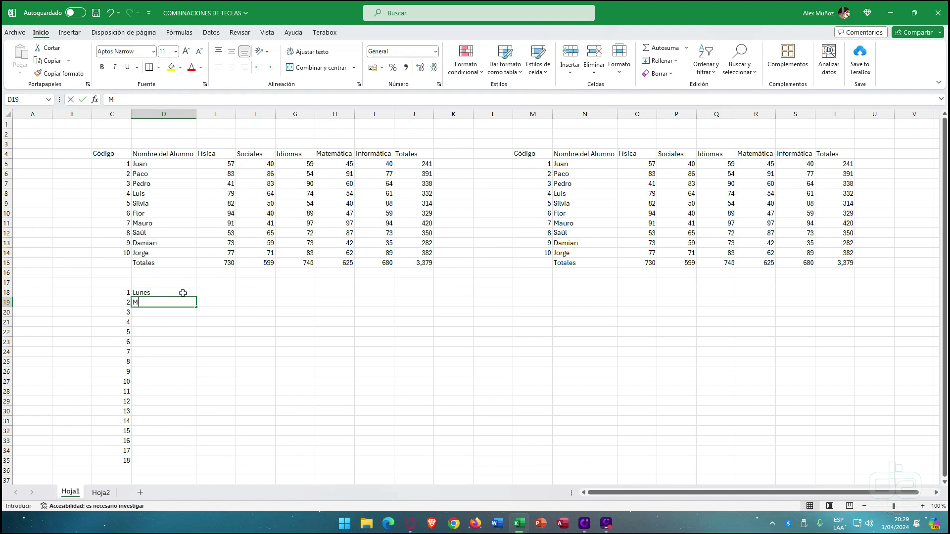
{"action": "type", "text": "arets"}
{"action": "key", "text": "Return"}
{"action": "key", "text": "Up"}
{"action": "key", "text": "F2"}
{"action": "key", "text": "BackSpace"}
{"action": "key", "text": "BackSpace"}
{"action": "key", "text": "BackSpace"}
{"action": "type", "text": "tes"}
{"action": "key", "text": "Return"}
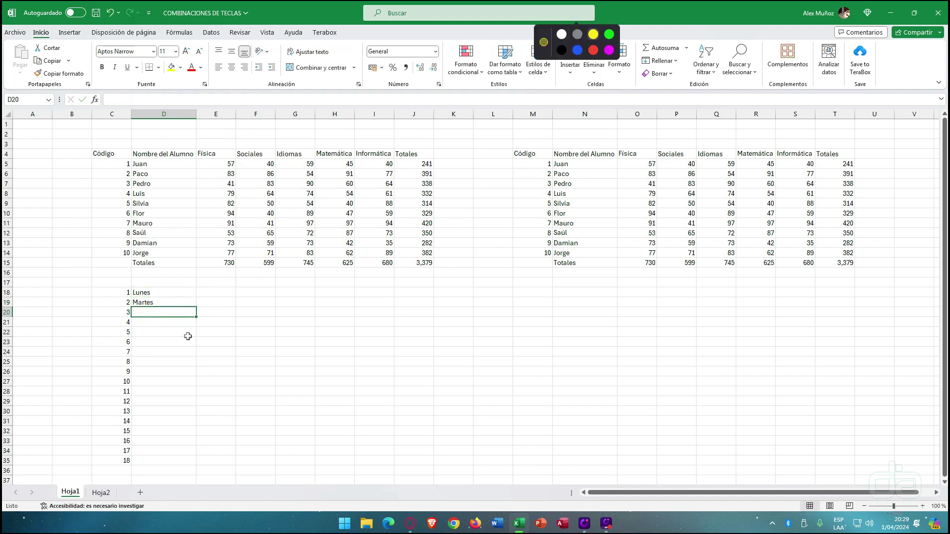
{"action": "left_click", "coordinate": [532, 8]}
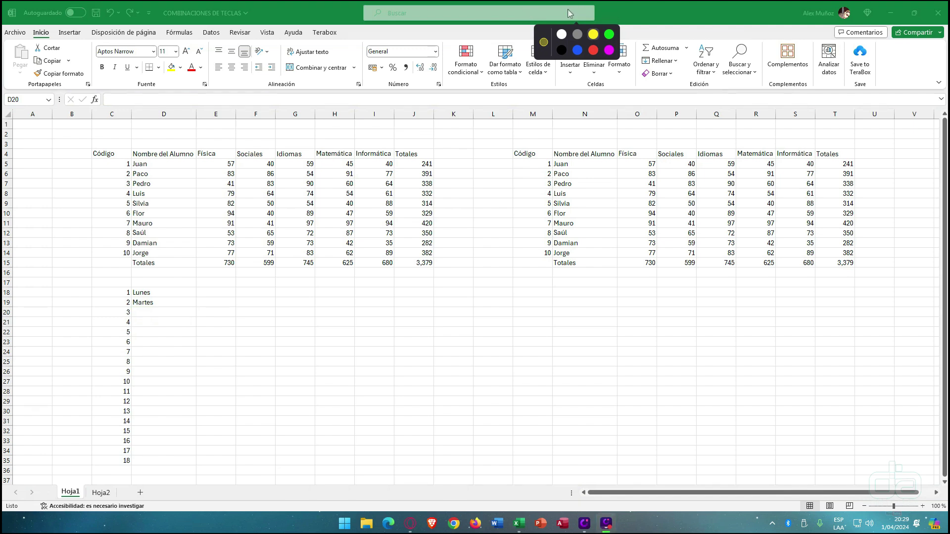
{"action": "left_click", "coordinate": [148, 313]}
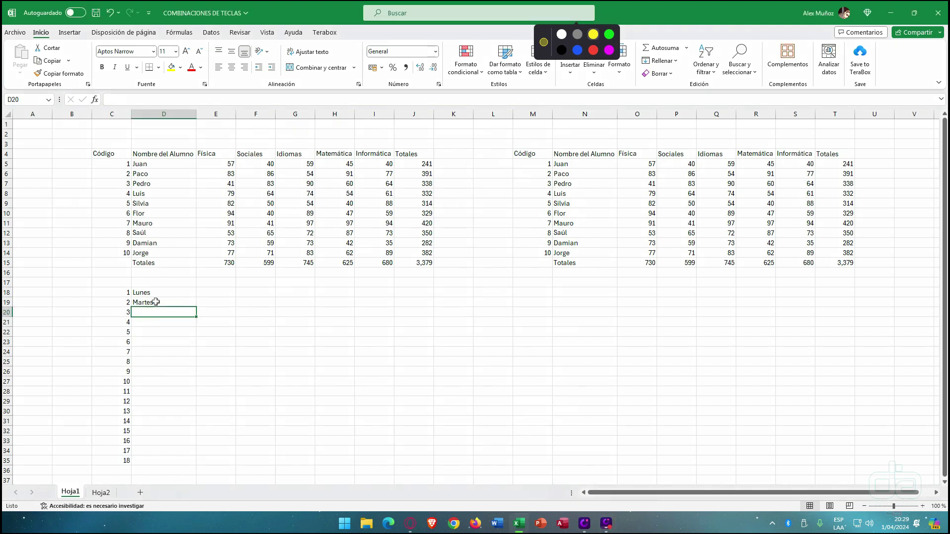
{"action": "left_click_drag", "start_coordinate": [155, 294], "coordinate": [195, 357]}
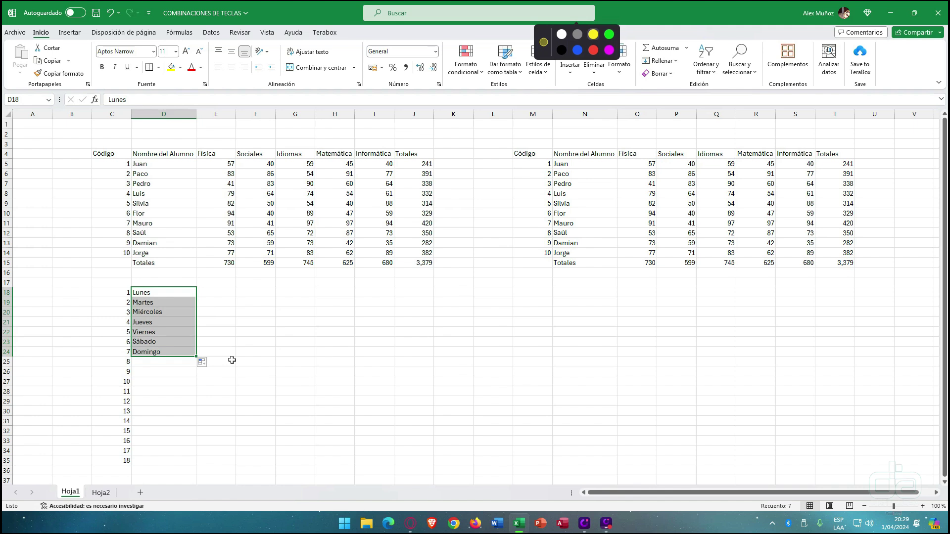
- Enter Enero and Febrero in E18:E19 and extend the months down to E29
{"action": "left_click", "coordinate": [227, 296]}
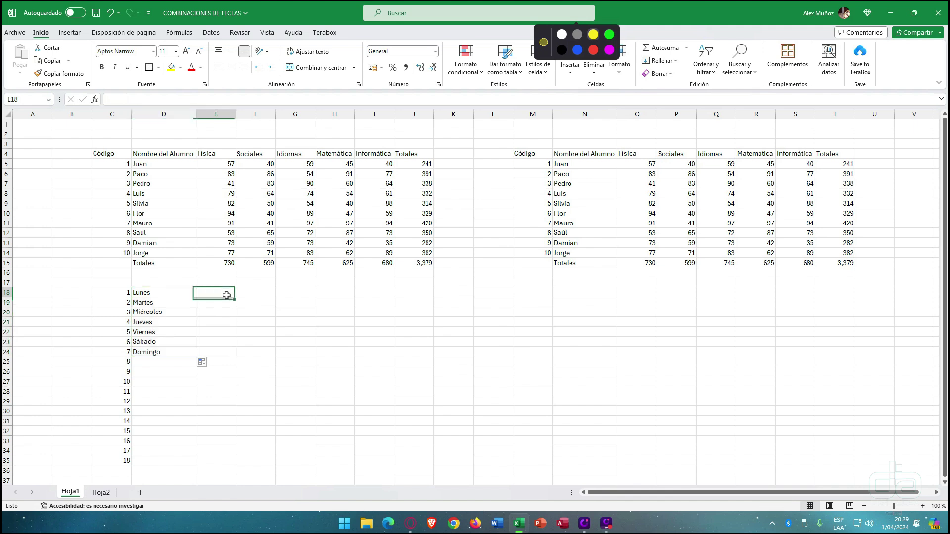
{"action": "type", "text": "F"}
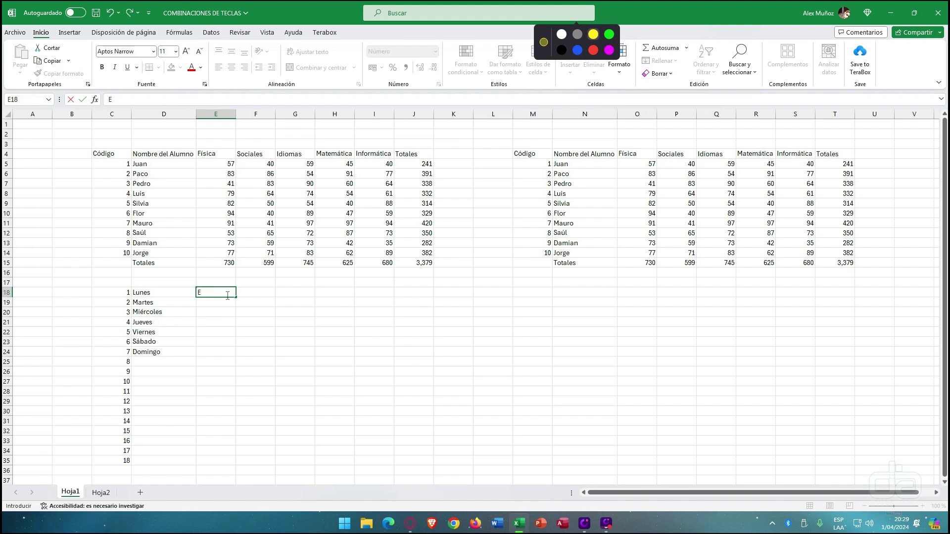
{"action": "type", "text": "nero"}
{"action": "key", "text": "Return"}
{"action": "type", "text": "Febrero"}
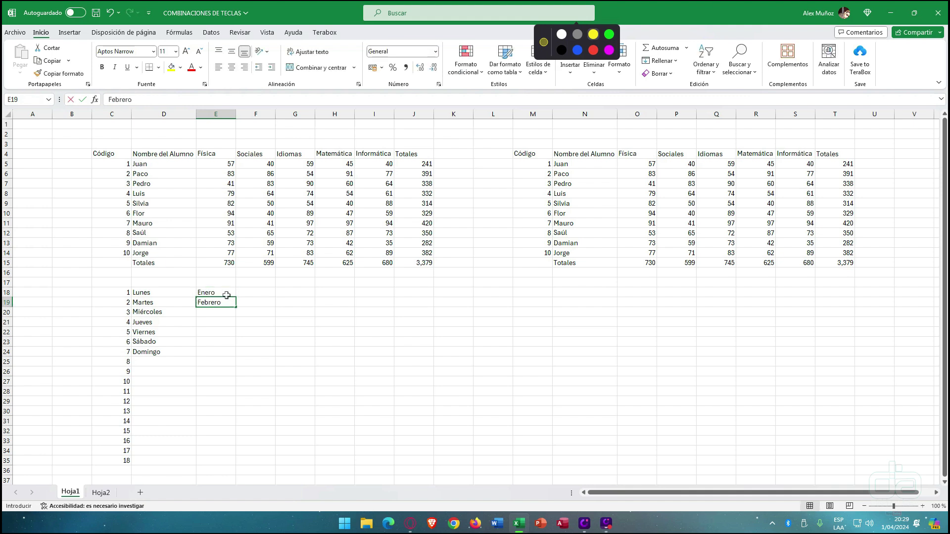
{"action": "key", "text": "Return"}
{"action": "left_click_drag", "start_coordinate": [227, 294], "coordinate": [227, 303]}
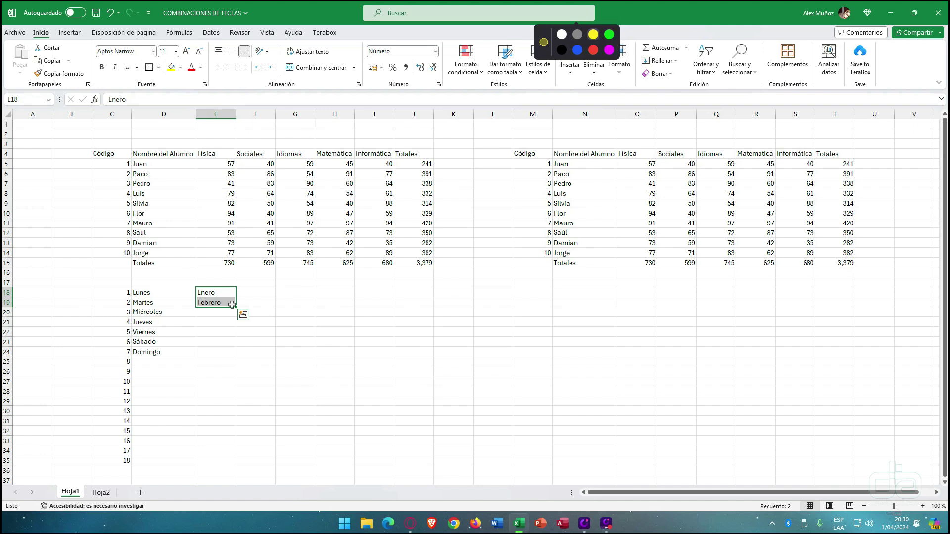
{"action": "left_click_drag", "start_coordinate": [237, 308], "coordinate": [232, 407]}
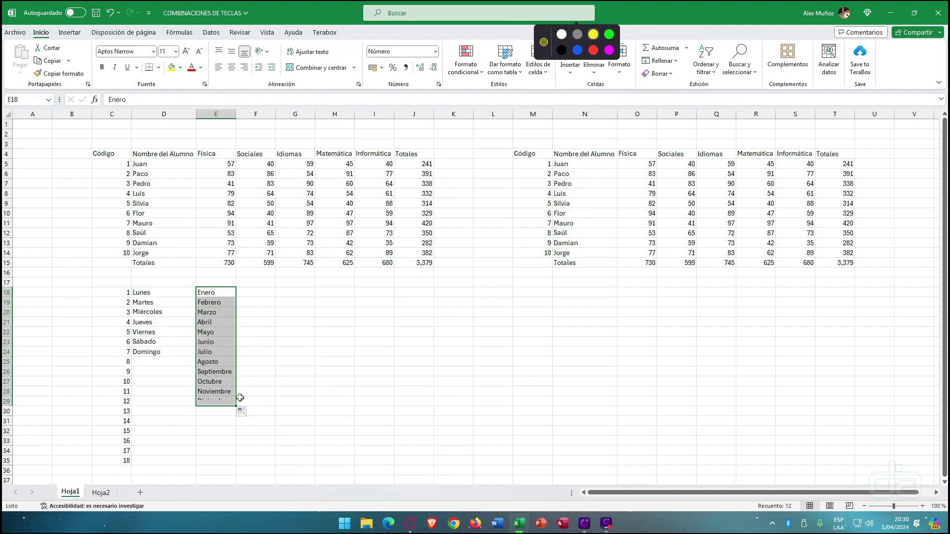
- Type Enero and Febrero in G20:H20 and fill the months across to R20
{"action": "left_click", "coordinate": [301, 310]}
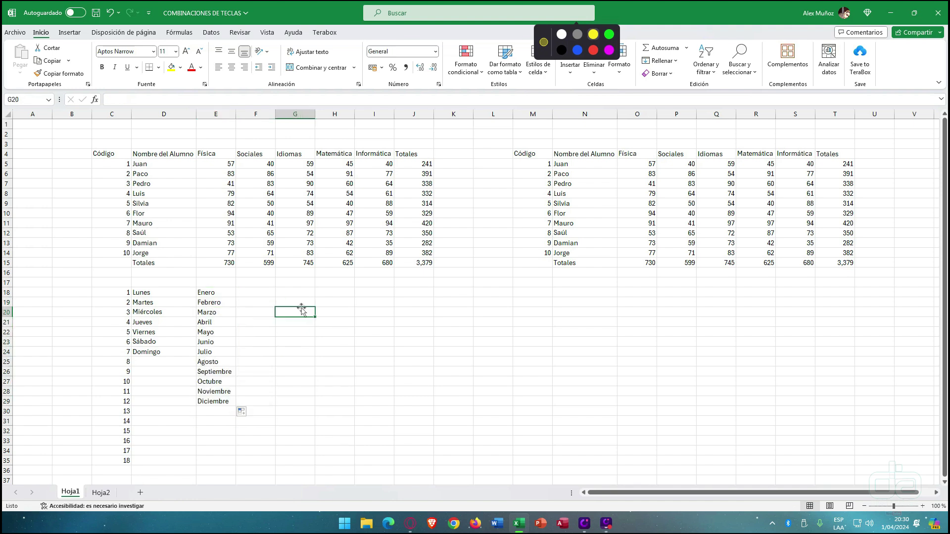
{"action": "type", "text": "Enero"}
{"action": "key", "text": "Tab"}
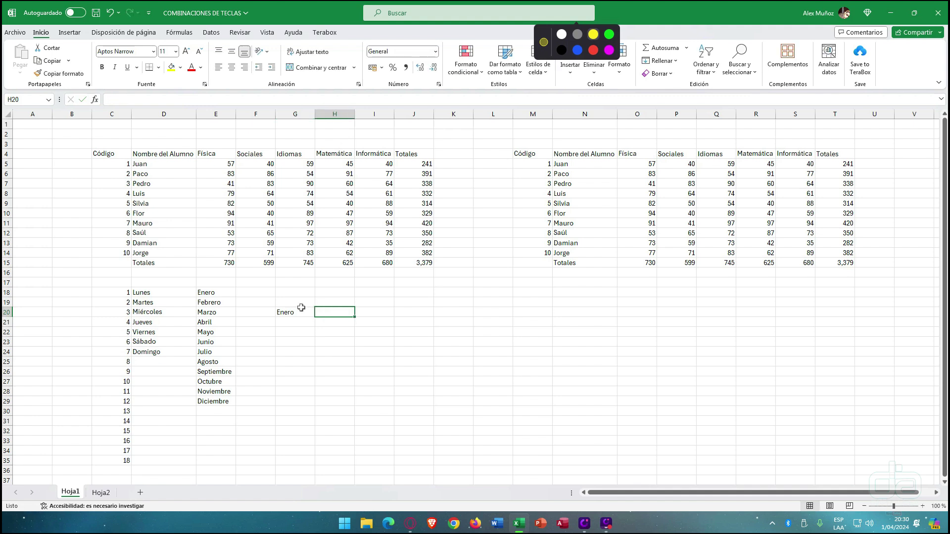
{"action": "type", "text": "Febrero"}
{"action": "left_click", "coordinate": [302, 311]}
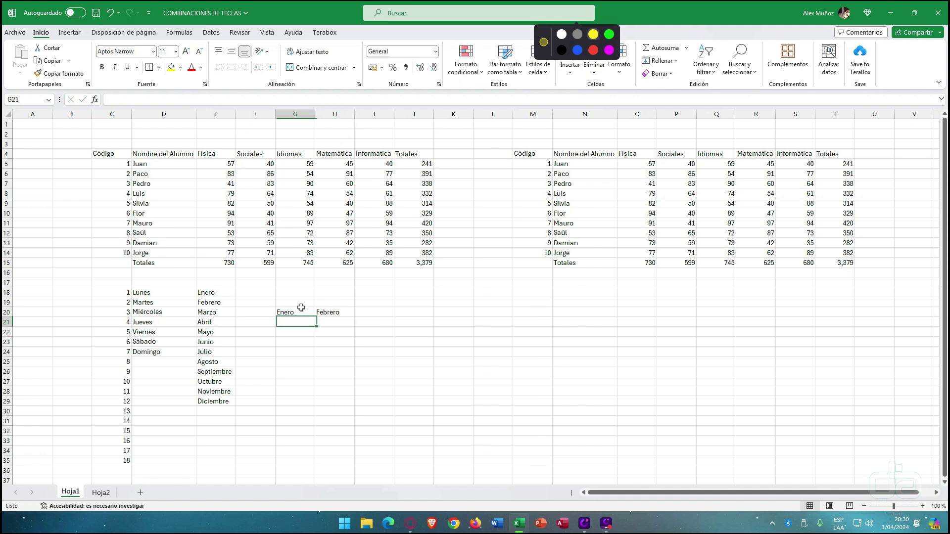
{"action": "left_click_drag", "start_coordinate": [295, 312], "coordinate": [782, 317]}
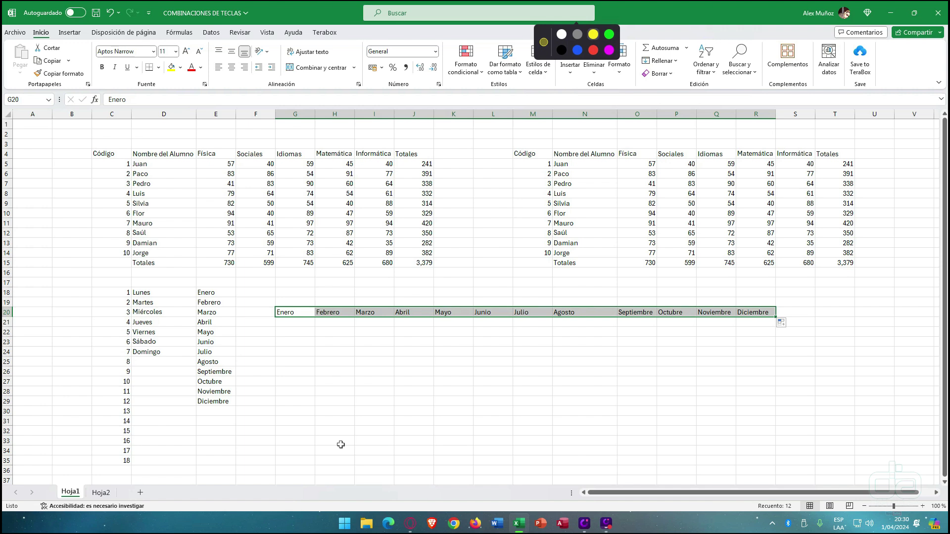
{"action": "left_click_drag", "start_coordinate": [105, 286], "coordinate": [759, 461]}
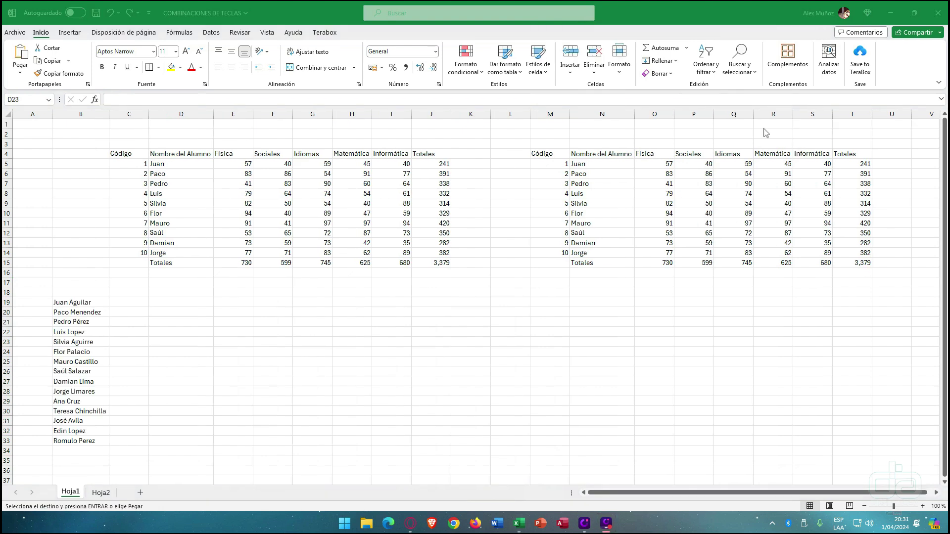
- In the full-name workbook, label B18:D18 Nombre completo, Nombre, Apellido and widen column B
{"action": "left_click", "coordinate": [284, 346]}
{"action": "left_click_drag", "start_coordinate": [84, 301], "coordinate": [84, 438]}
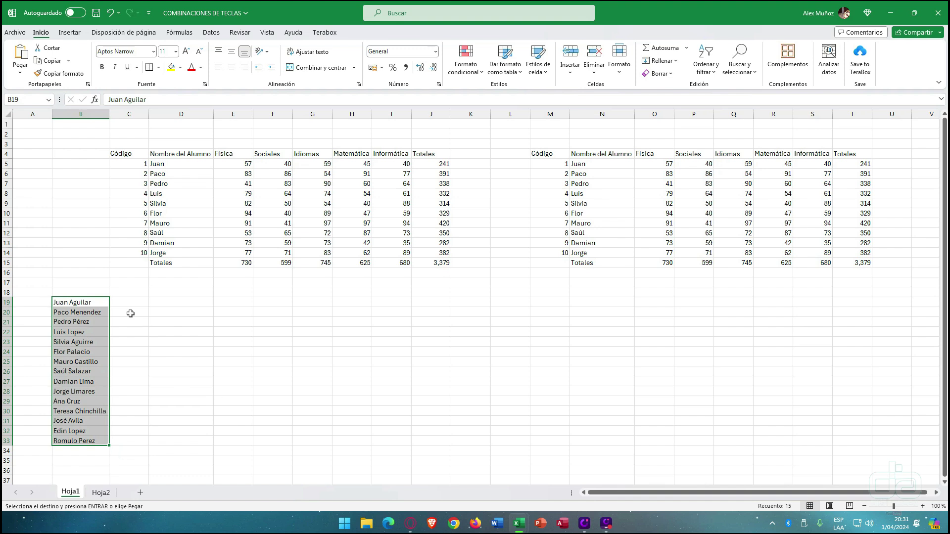
{"action": "left_click", "coordinate": [92, 295]}
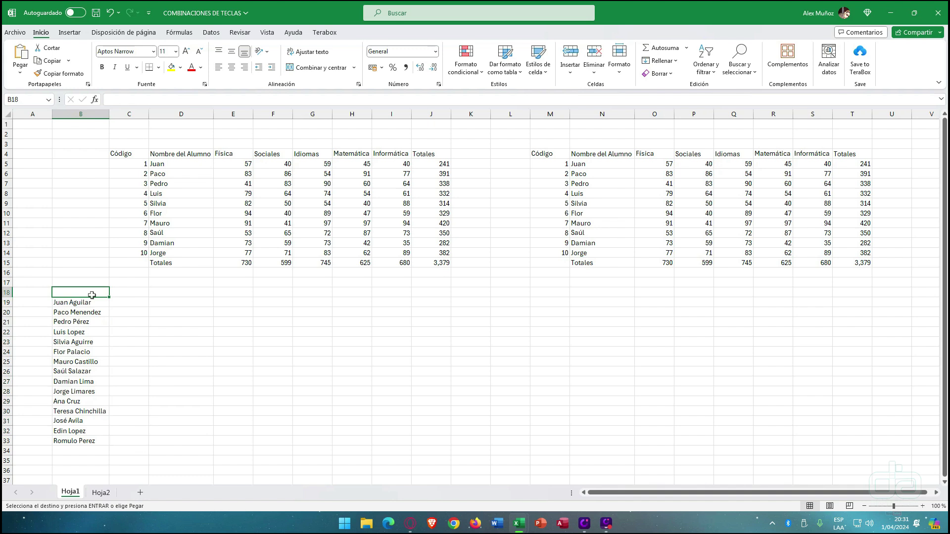
{"action": "type", "text": "Nombre completo"}
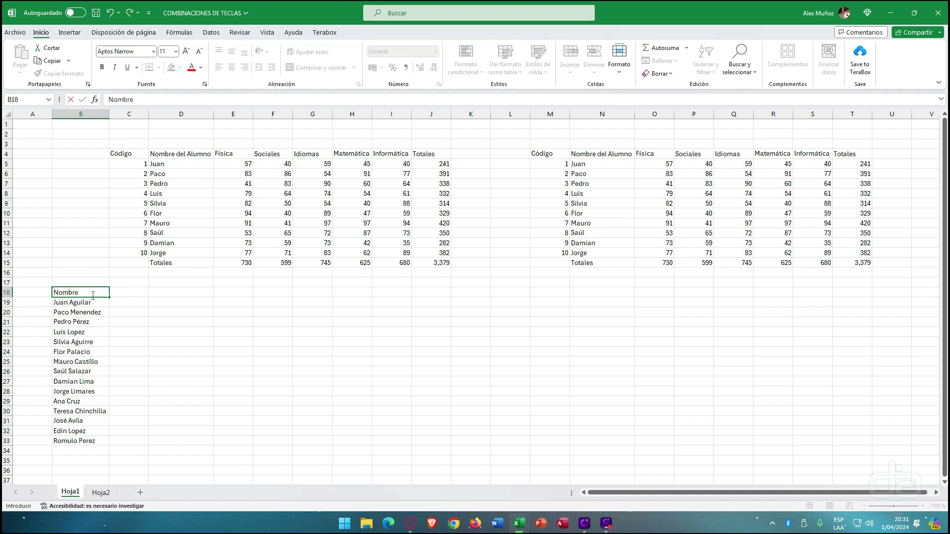
{"action": "key", "text": "Tab"}
{"action": "type", "text": "Nombre"}
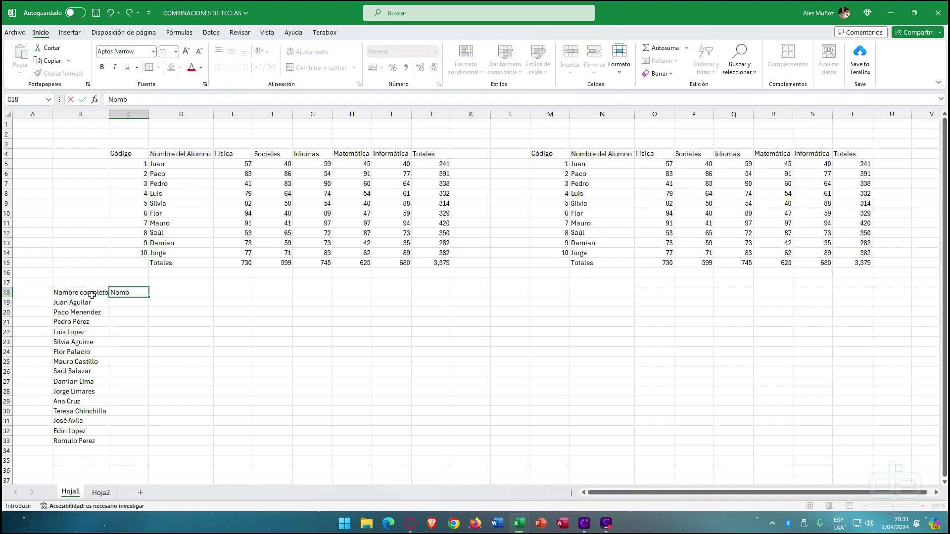
{"action": "key", "text": "Tab"}
{"action": "type", "text": "Apellido"}
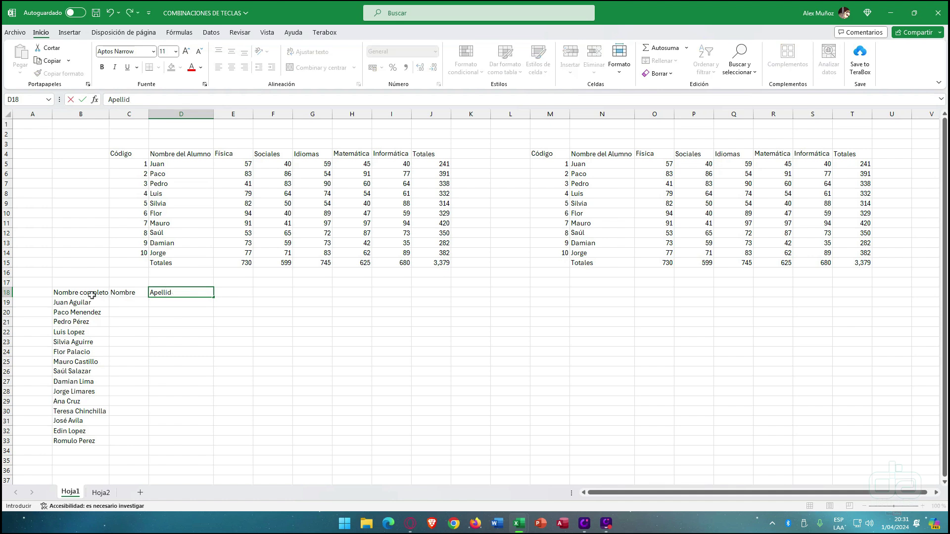
{"action": "key", "text": "Return"}
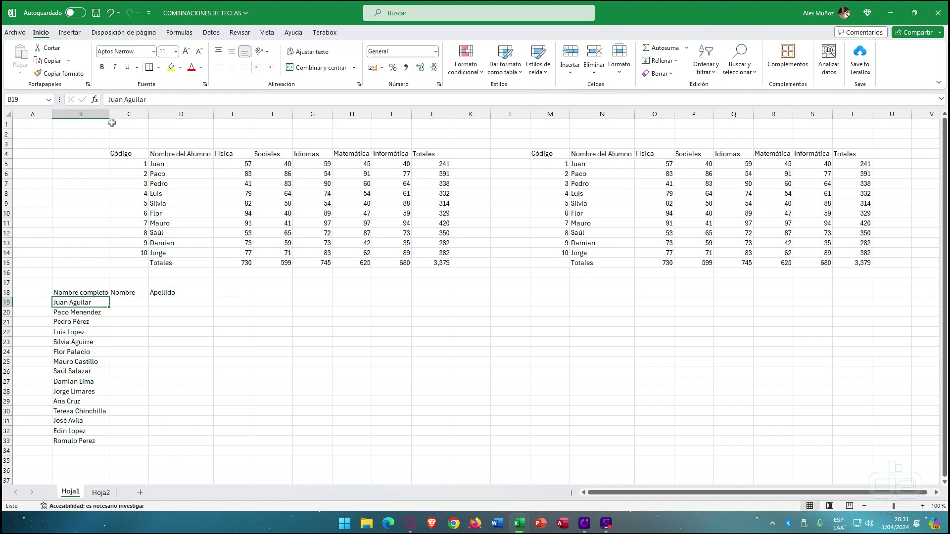
{"action": "left_click_drag", "start_coordinate": [109, 114], "coordinate": [113, 115]}
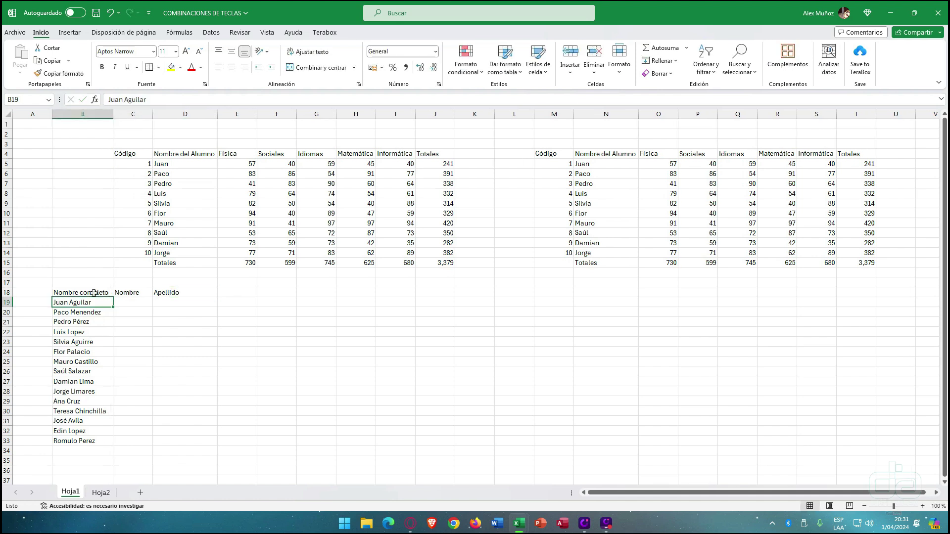
{"action": "left_click_drag", "start_coordinate": [130, 303], "coordinate": [130, 439]}
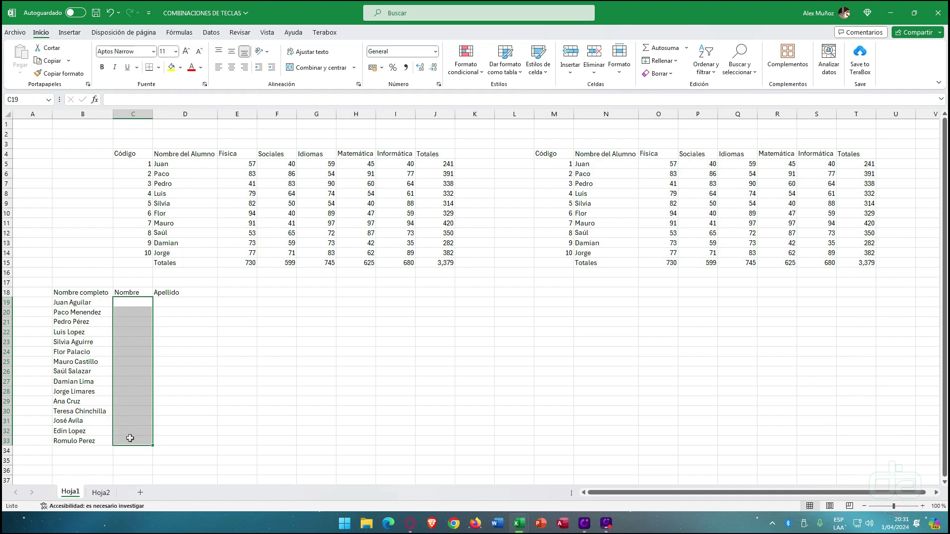
- Type the first two students' first names in C19:C20 and Flash Fill the rest to C33
{"action": "left_click_drag", "start_coordinate": [183, 303], "coordinate": [184, 436]}
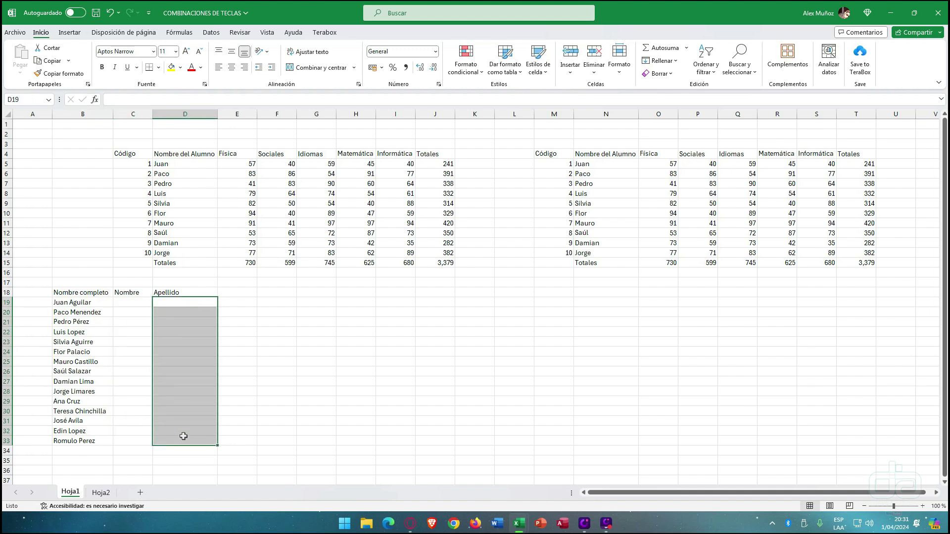
{"action": "left_click", "coordinate": [131, 303]}
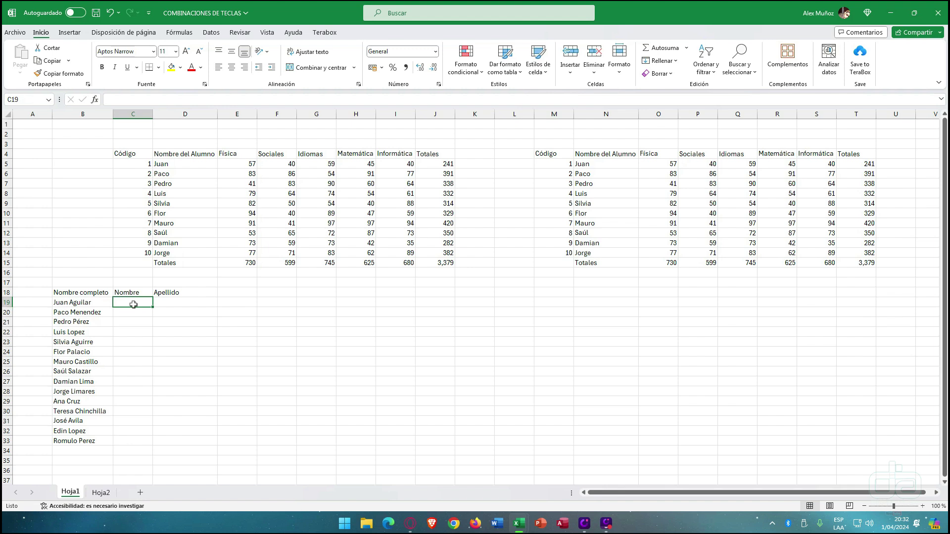
{"action": "type", "text": "Juan"}
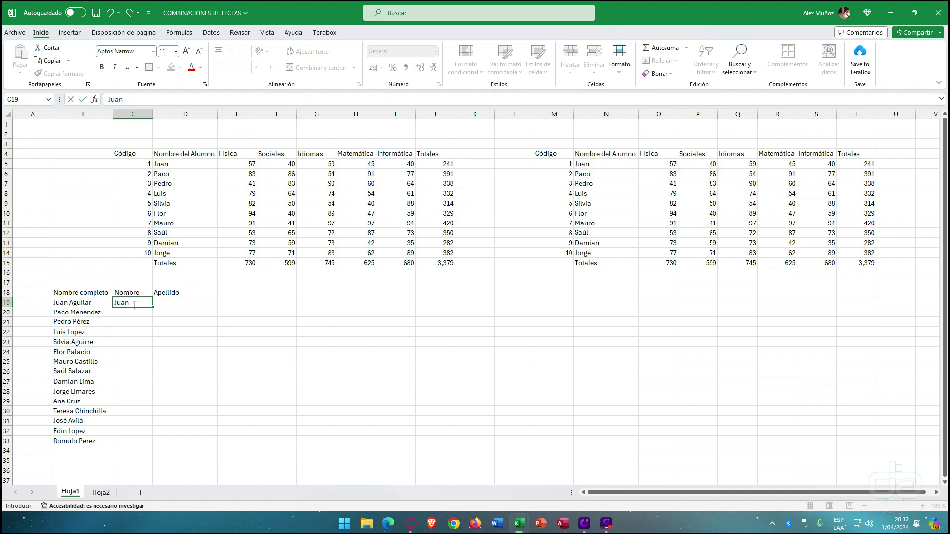
{"action": "key", "text": "Return"}
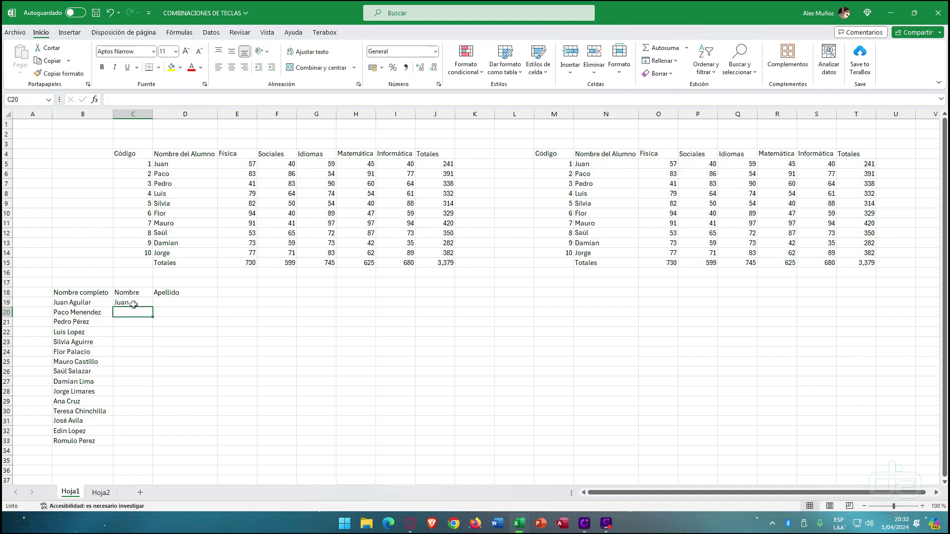
{"action": "type", "text": "Paco"}
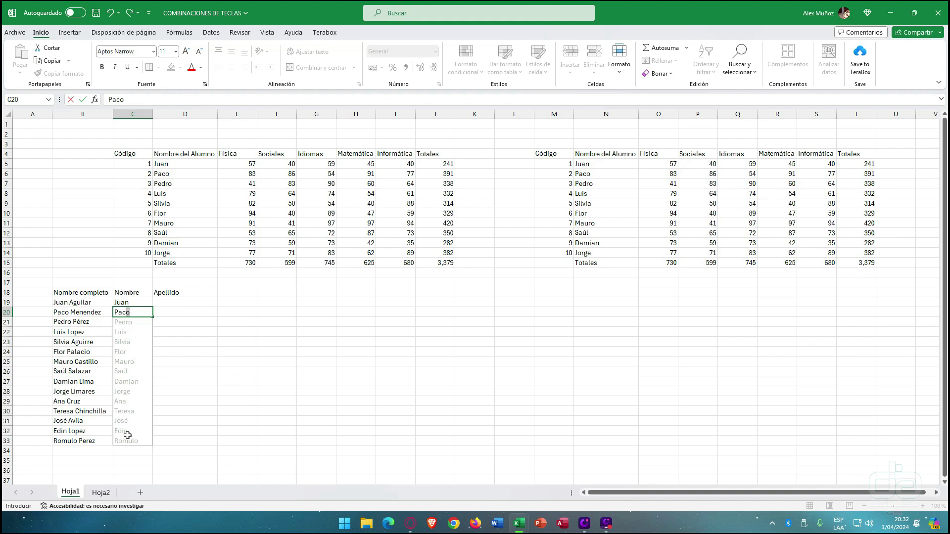
{"action": "key", "text": "Return"}
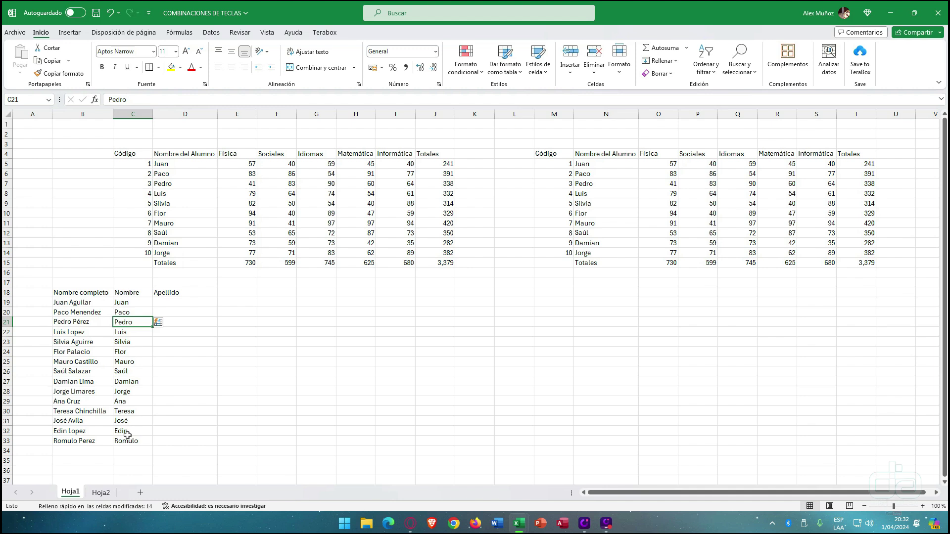
{"action": "left_click", "coordinate": [128, 311]}
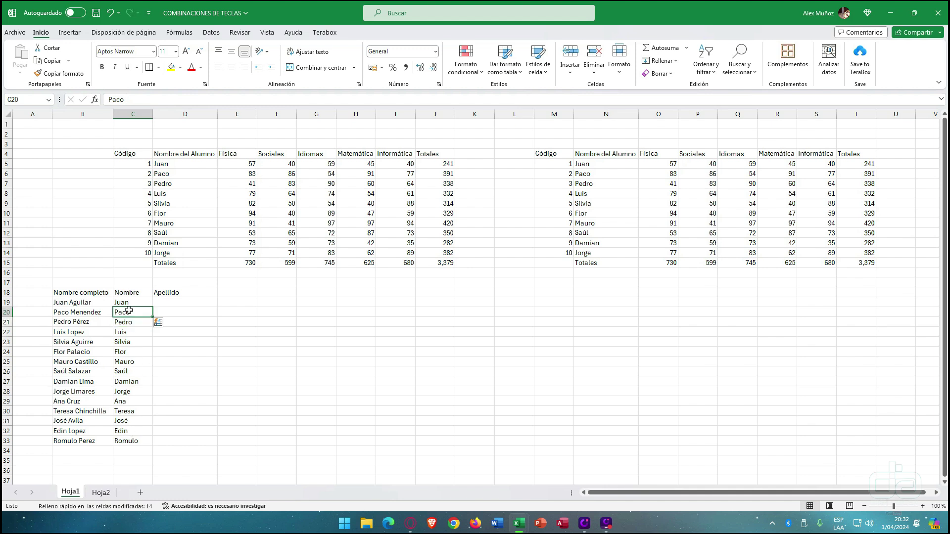
{"action": "left_click_drag", "start_coordinate": [74, 302], "coordinate": [74, 440]}
- Type the first two surnames in D19:D20 and Flash Fill the remaining surnames to D33
{"action": "left_click", "coordinate": [182, 302]}
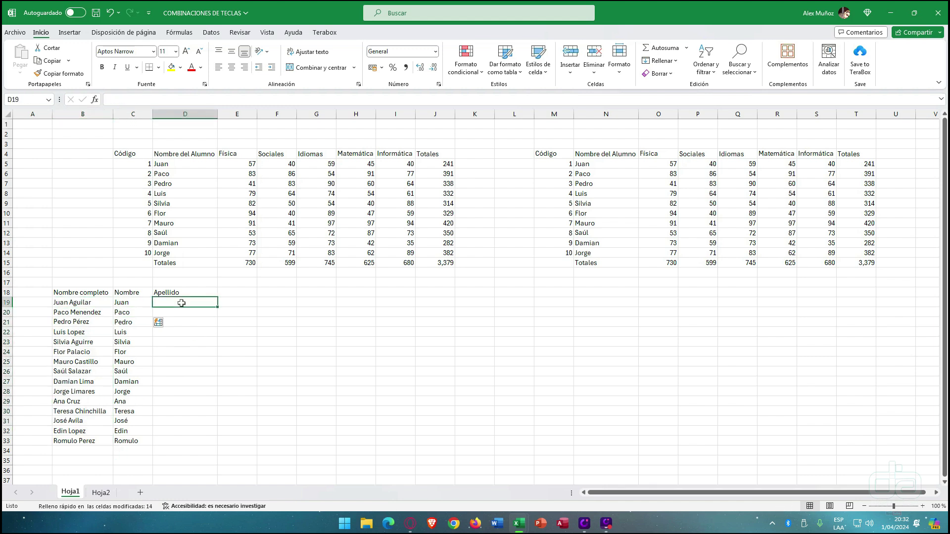
{"action": "left_click_drag", "start_coordinate": [136, 297], "coordinate": [124, 439]}
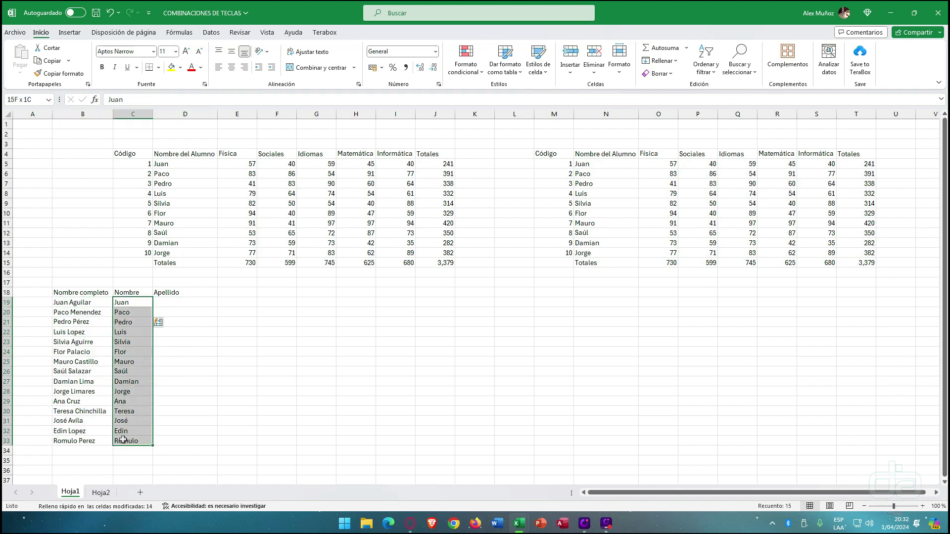
{"action": "left_click", "coordinate": [176, 301]}
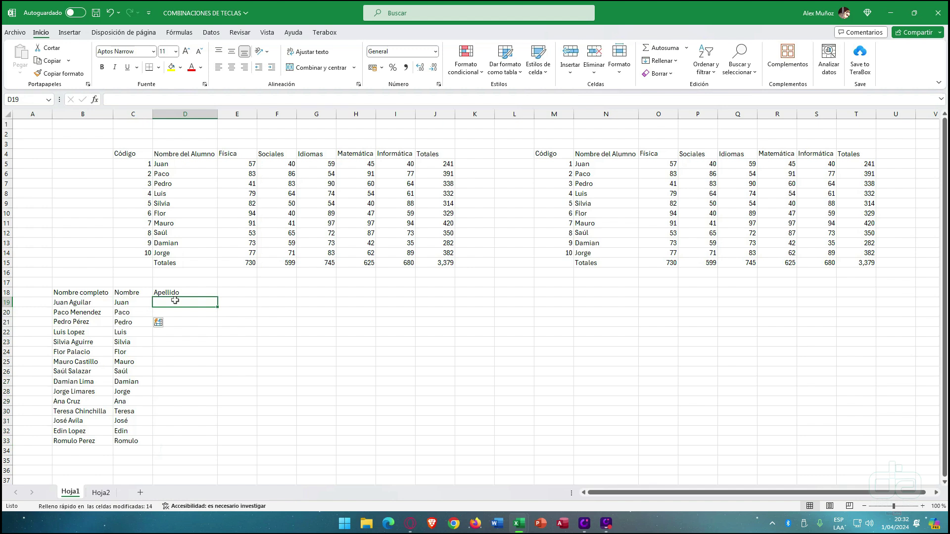
{"action": "type", "text": "Aguilar"}
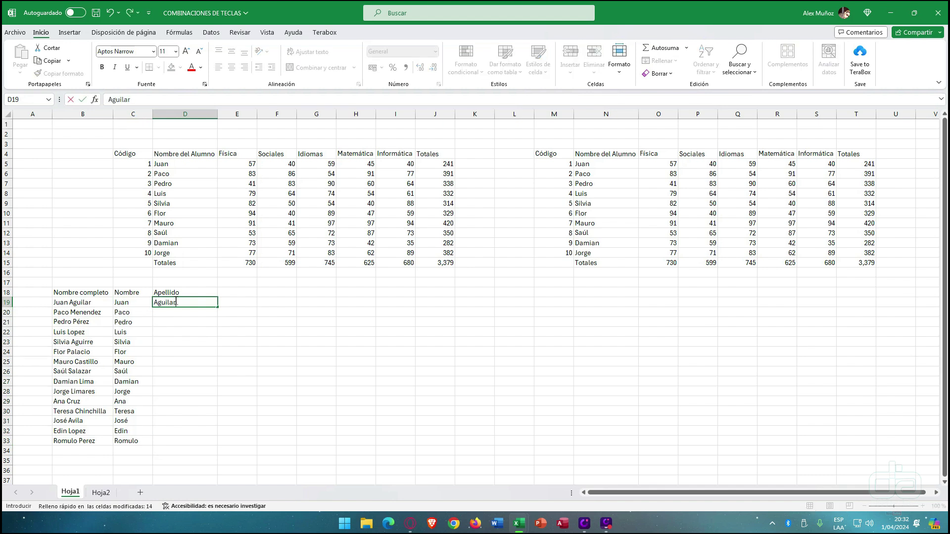
{"action": "key", "text": "Return"}
{"action": "type", "text": "Menendez"}
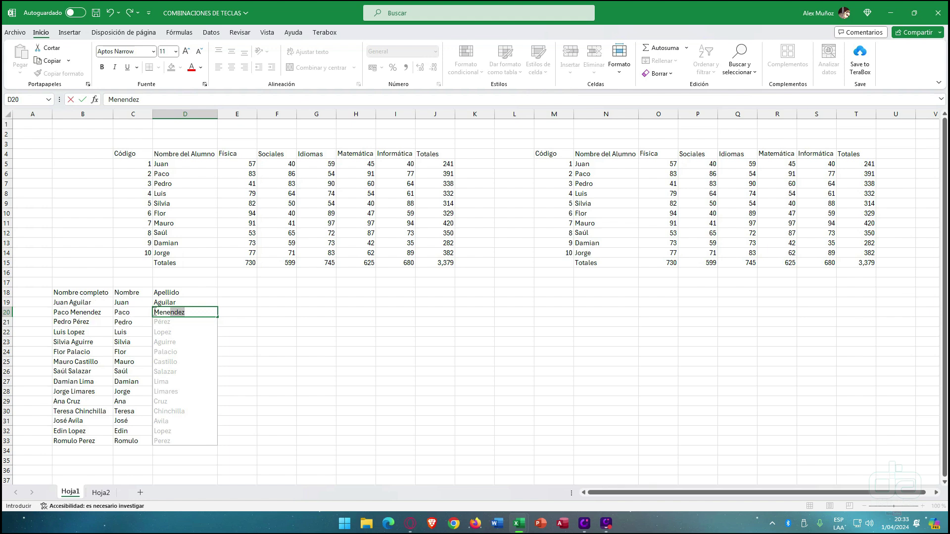
{"action": "key", "text": "Return"}
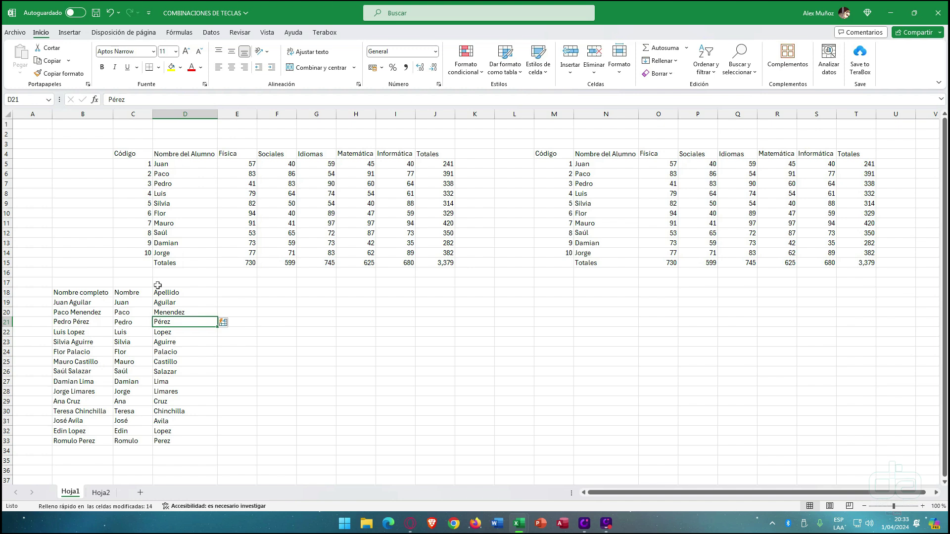
{"action": "left_click", "coordinate": [224, 293]}
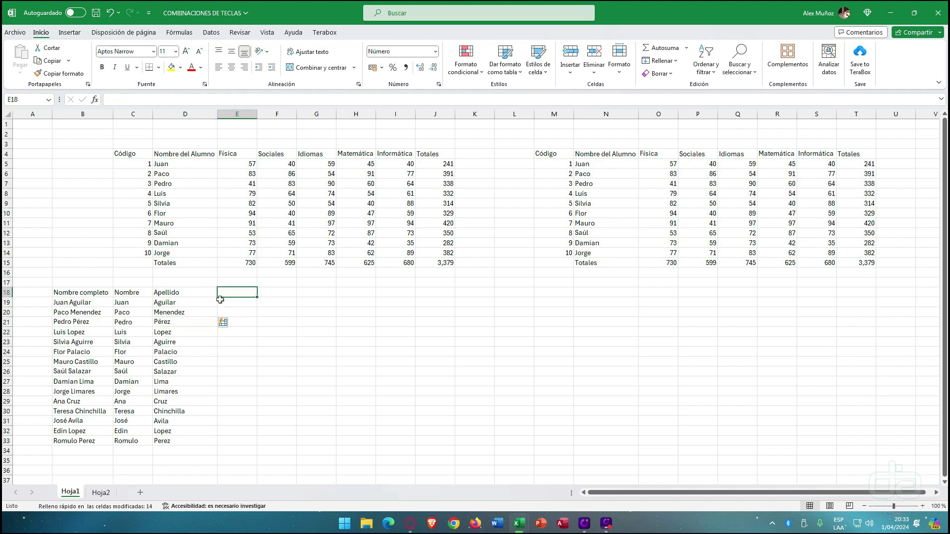
- Select the Nombre completo, Nombre and Apellido list from B17 to D33
{"action": "left_click", "coordinate": [674, 61]}
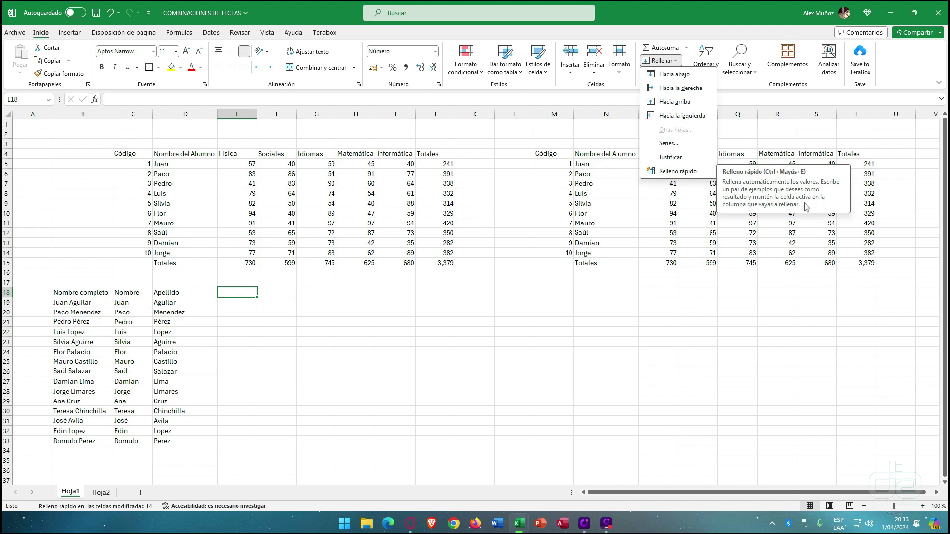
{"action": "left_click", "coordinate": [148, 314]}
{"action": "left_click", "coordinate": [117, 318]}
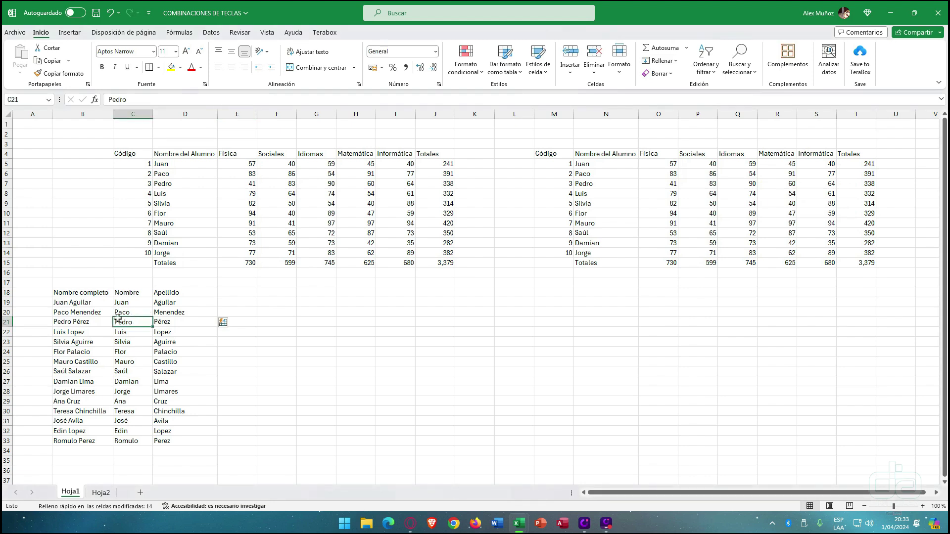
{"action": "left_click", "coordinate": [54, 284]}
{"action": "left_click_drag", "start_coordinate": [53, 284], "coordinate": [196, 442]}
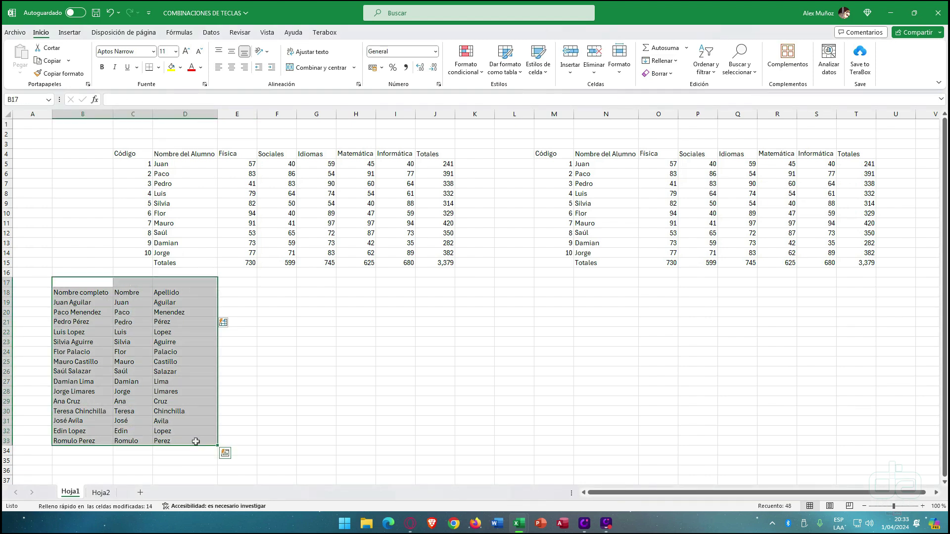
- Delete the name list in B17:D33 and select both grade tables to see their sums
{"action": "key", "text": "Delete"}
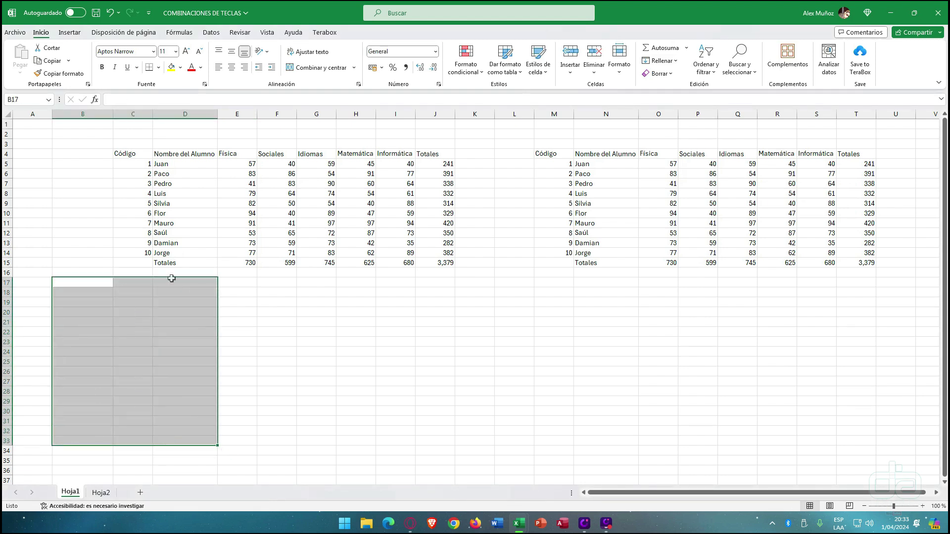
{"action": "left_click", "coordinate": [137, 212]}
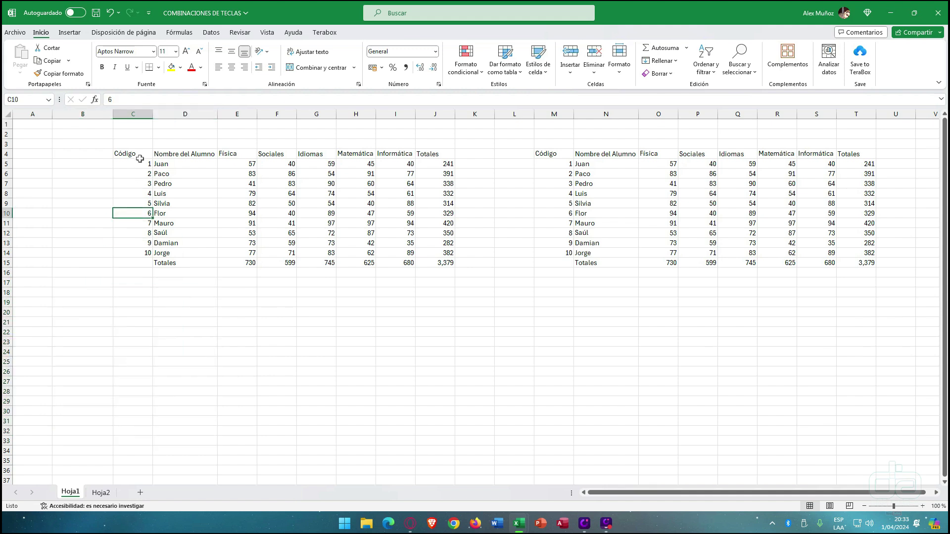
{"action": "left_click_drag", "start_coordinate": [140, 159], "coordinate": [436, 259]}
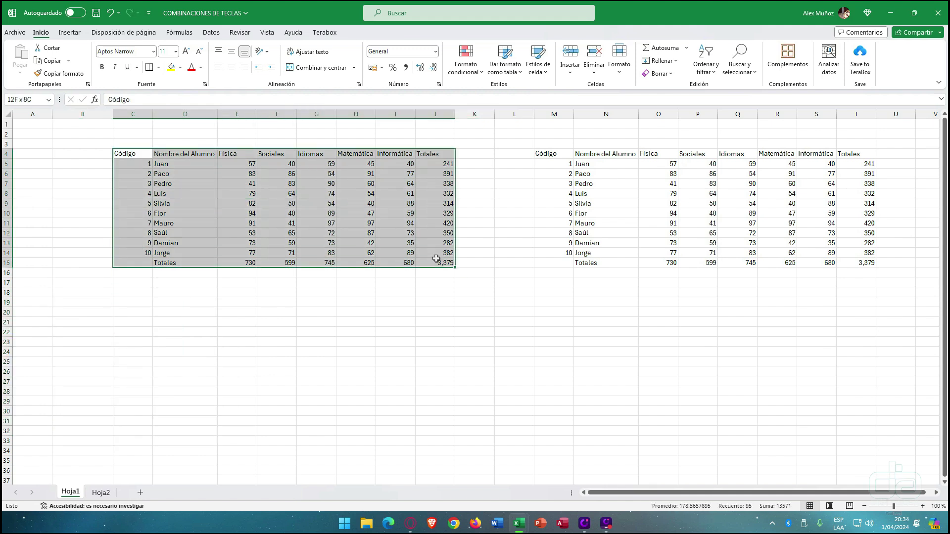
{"action": "left_click_drag", "start_coordinate": [568, 159], "coordinate": [850, 263]}
{"action": "left_click", "coordinate": [245, 193]}
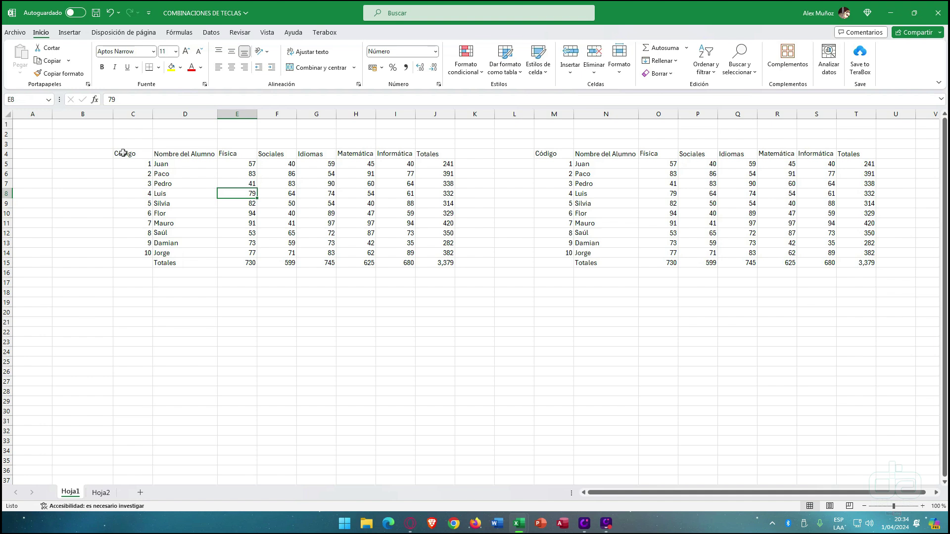
- Reselect the grade table C4:J15 and check the font list without changing it
{"action": "left_click_drag", "start_coordinate": [133, 155], "coordinate": [435, 263]}
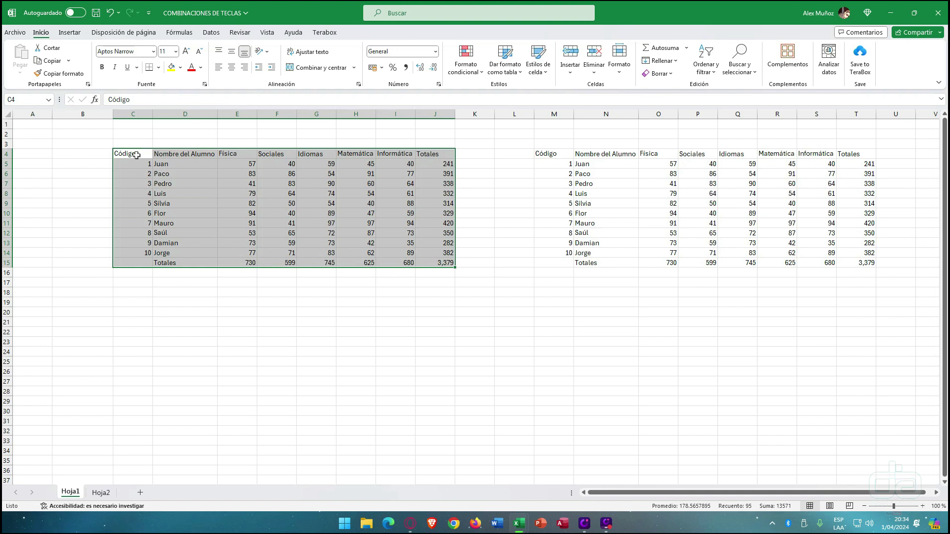
{"action": "left_click_drag", "start_coordinate": [130, 153], "coordinate": [432, 262]}
{"action": "left_click", "coordinate": [154, 51]}
{"action": "left_click", "coordinate": [154, 51]}
- Apply all borders to every cell of the grade table C4:J15
{"action": "left_click", "coordinate": [159, 68]}
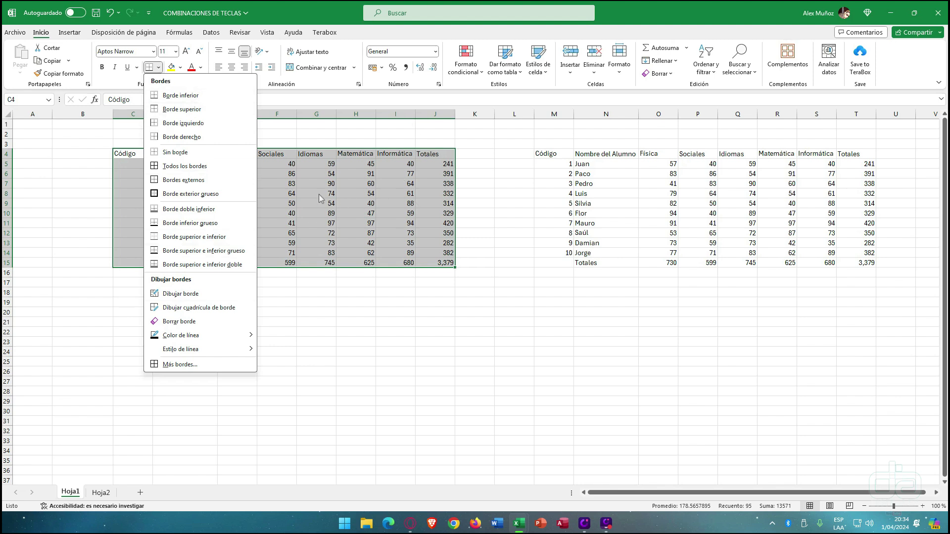
{"action": "left_click", "coordinate": [185, 166]}
{"action": "left_click", "coordinate": [208, 331]}
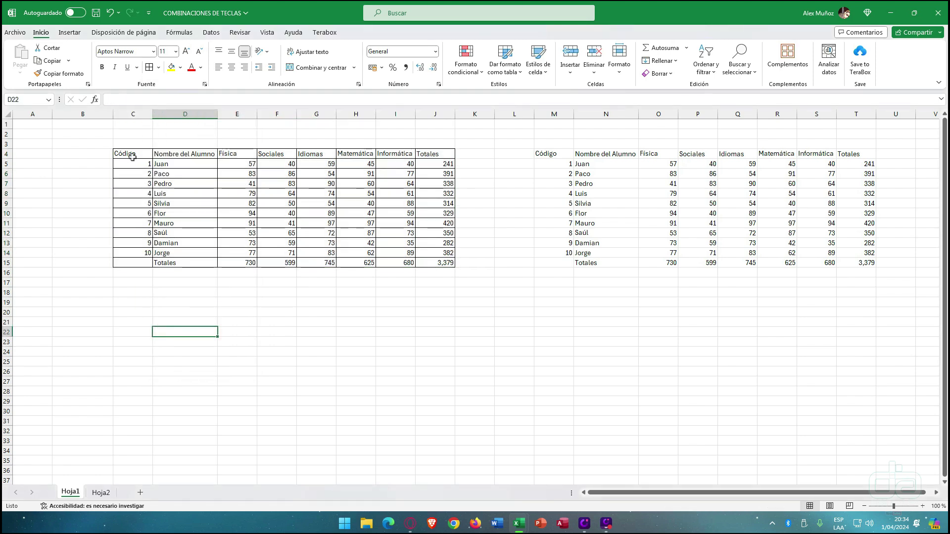
- Give the header row C4:J4, Código to Totales, a thick outside border
{"action": "left_click_drag", "start_coordinate": [133, 154], "coordinate": [436, 156]}
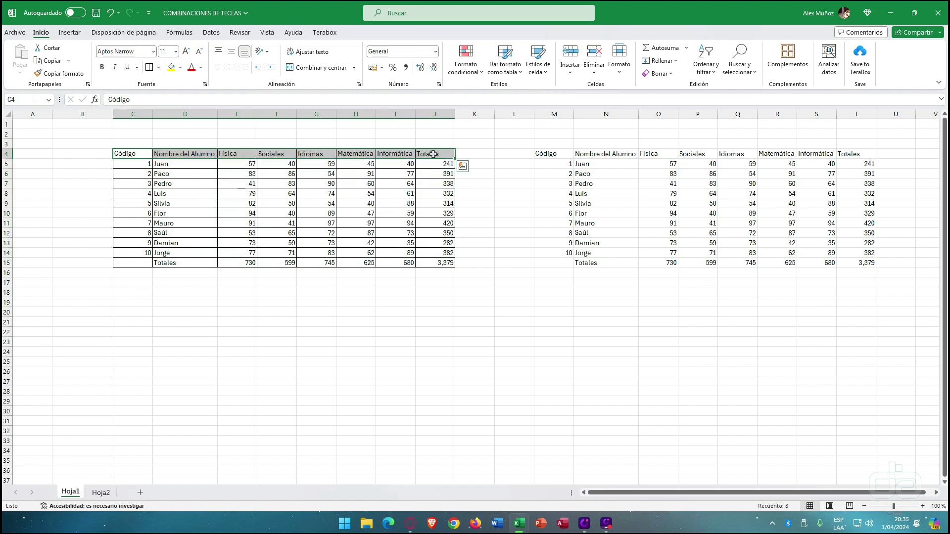
{"action": "left_click", "coordinate": [158, 67]}
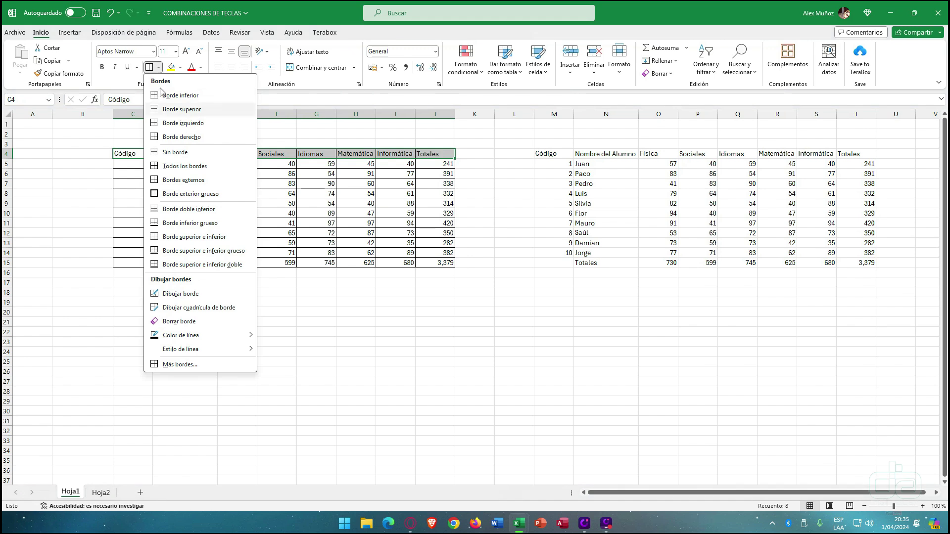
{"action": "left_click", "coordinate": [179, 194]}
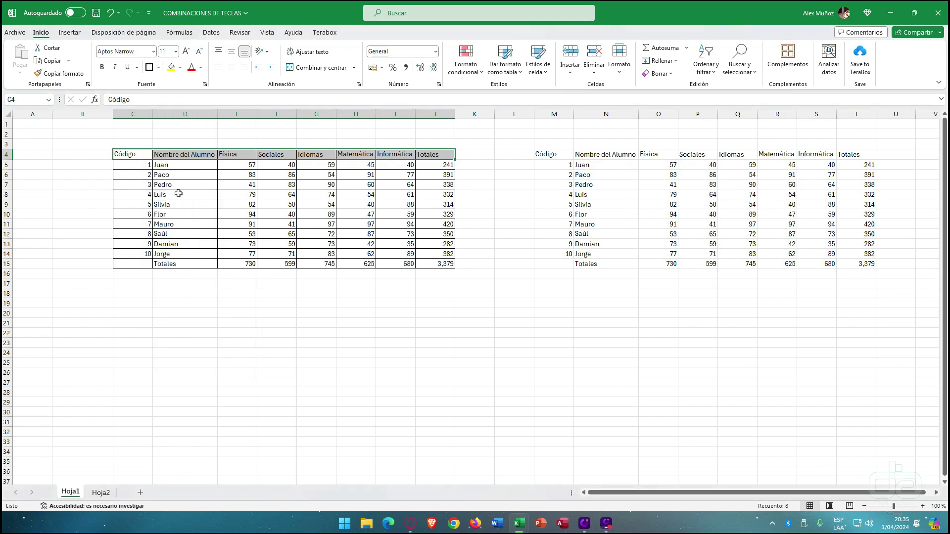
{"action": "left_click", "coordinate": [188, 205]}
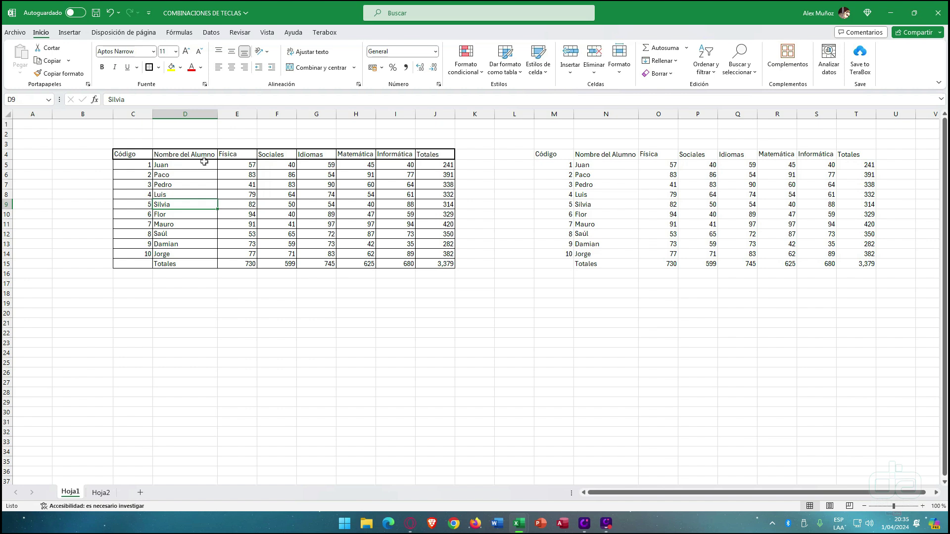
- Select C2:J2 above the table, trying and undoing a merge along the way
{"action": "left_click_drag", "start_coordinate": [140, 135], "coordinate": [422, 135]}
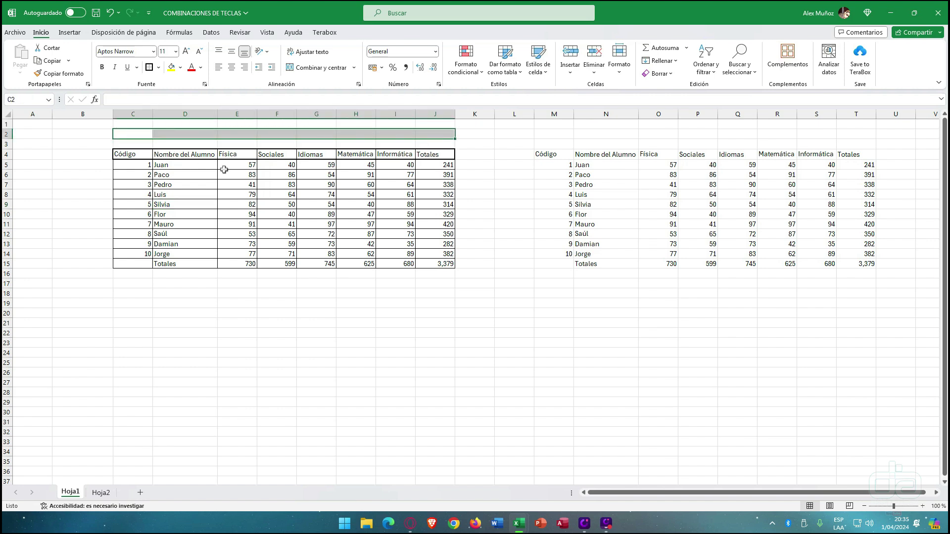
{"action": "left_click", "coordinate": [156, 282]}
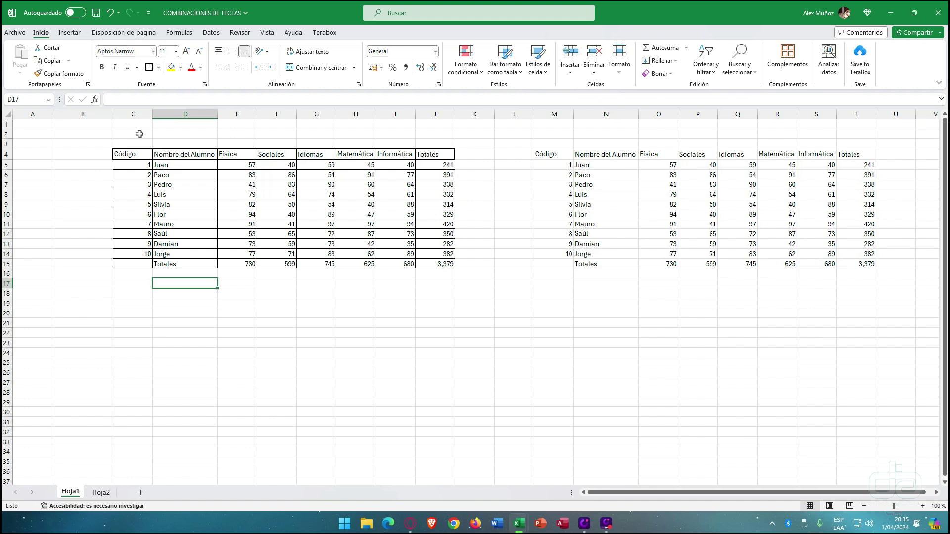
{"action": "left_click_drag", "start_coordinate": [141, 135], "coordinate": [442, 135]}
{"action": "left_click", "coordinate": [442, 135]}
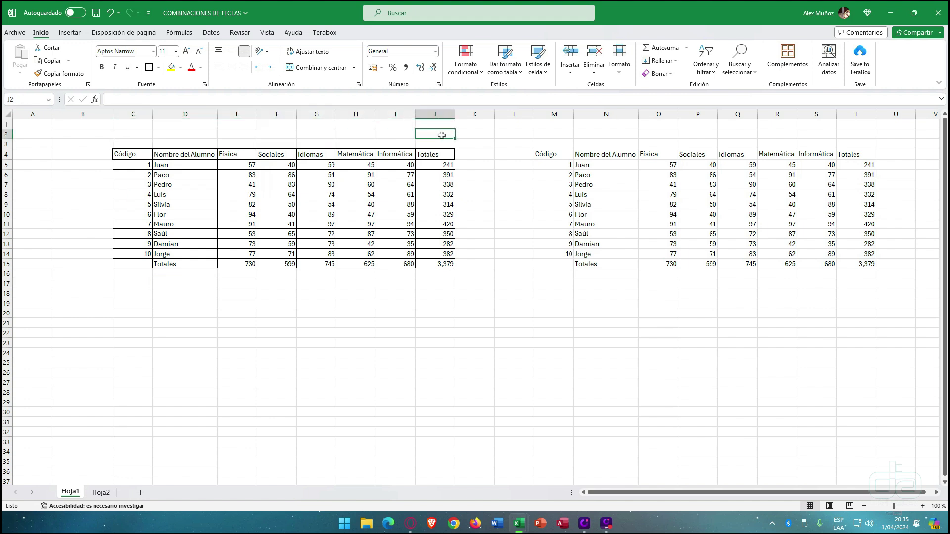
{"action": "left_click_drag", "start_coordinate": [126, 136], "coordinate": [425, 135]}
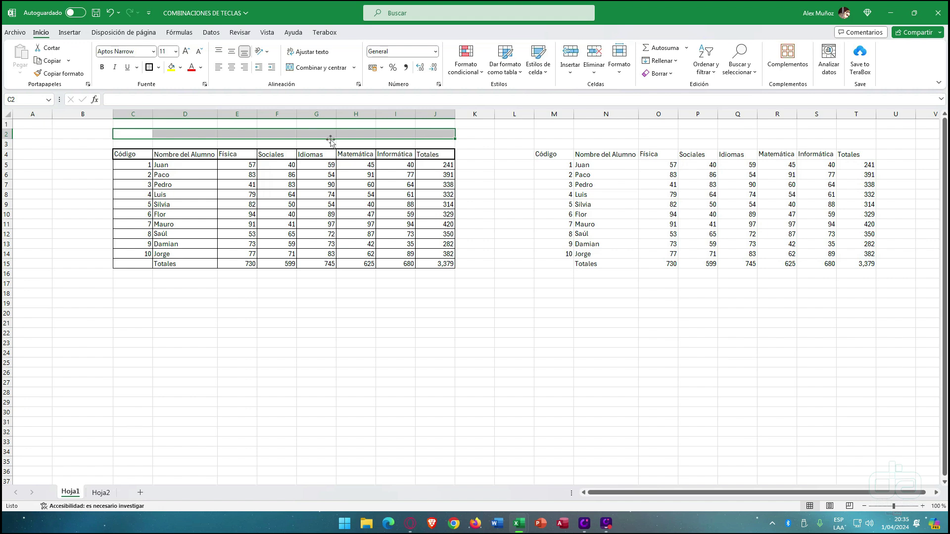
{"action": "left_click", "coordinate": [307, 73]}
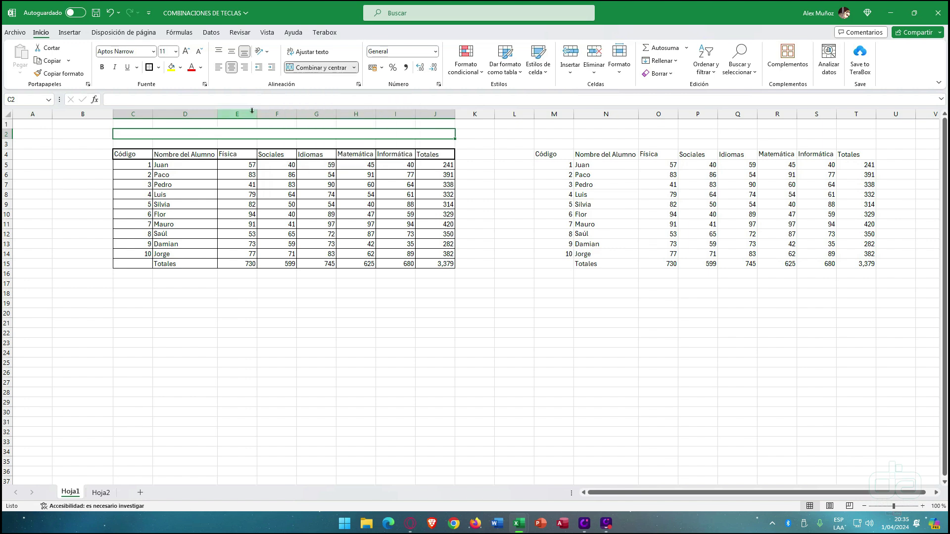
{"action": "left_click", "coordinate": [318, 72]}
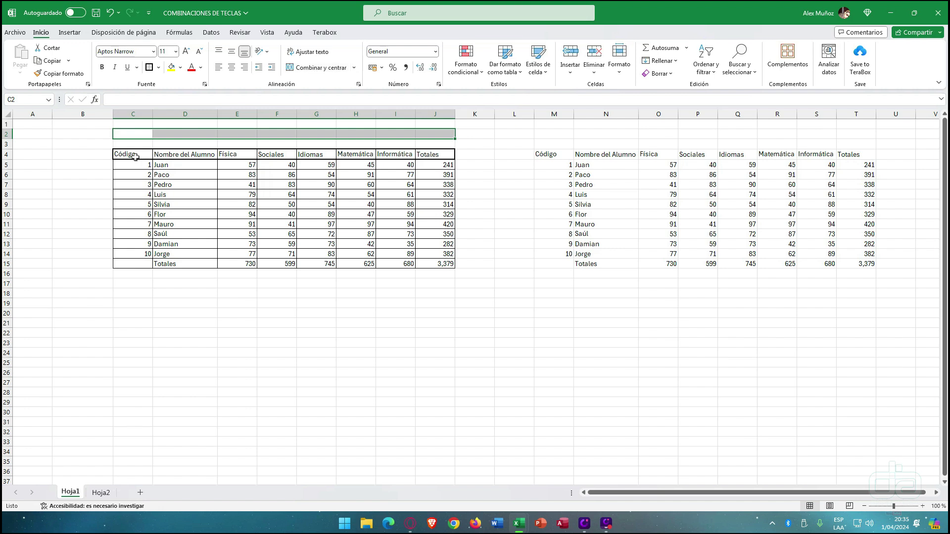
{"action": "left_click_drag", "start_coordinate": [142, 134], "coordinate": [425, 136]}
{"action": "left_click_drag", "start_coordinate": [138, 132], "coordinate": [425, 138]}
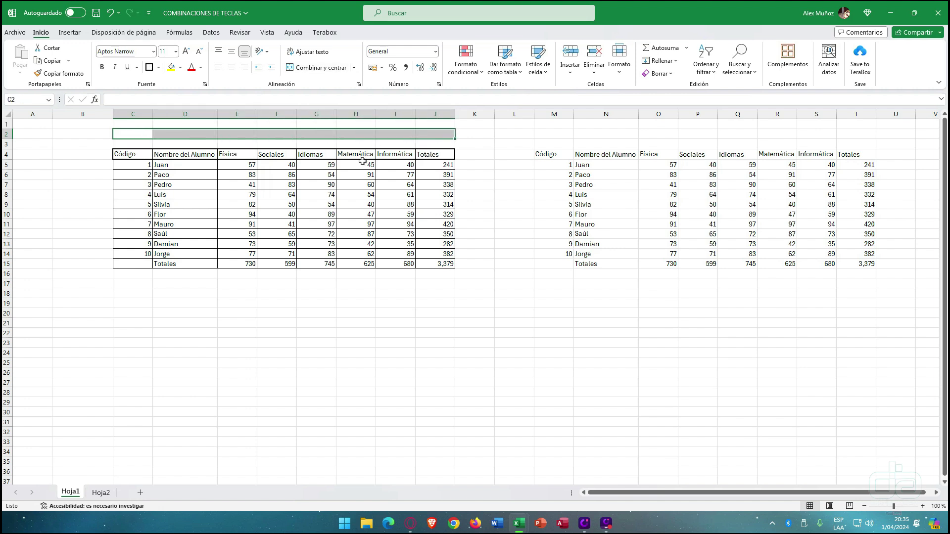
{"action": "left_click", "coordinate": [354, 68]}
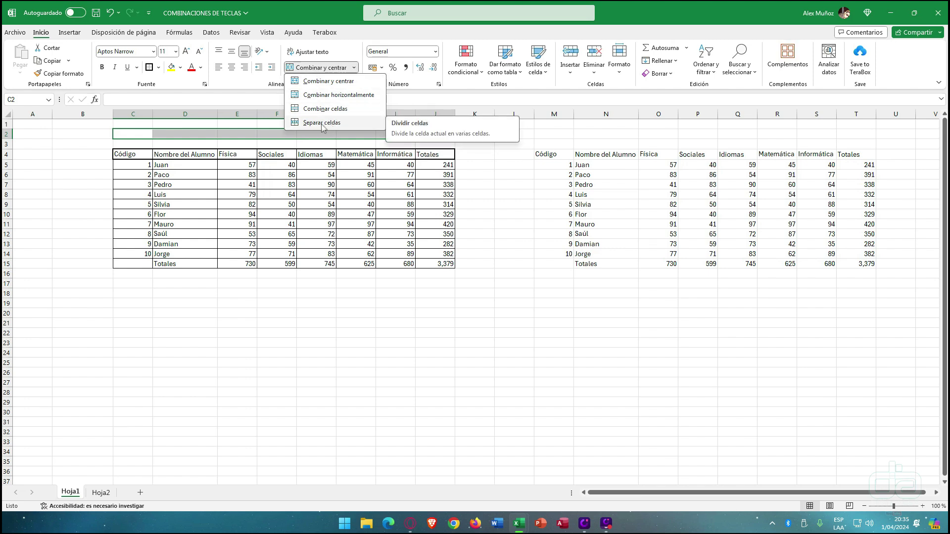
{"action": "left_click", "coordinate": [277, 136]}
- Merge and centre C2:J2, enter CONTROL DE NOTAS, and make it bold
{"action": "left_click_drag", "start_coordinate": [144, 133], "coordinate": [439, 140]}
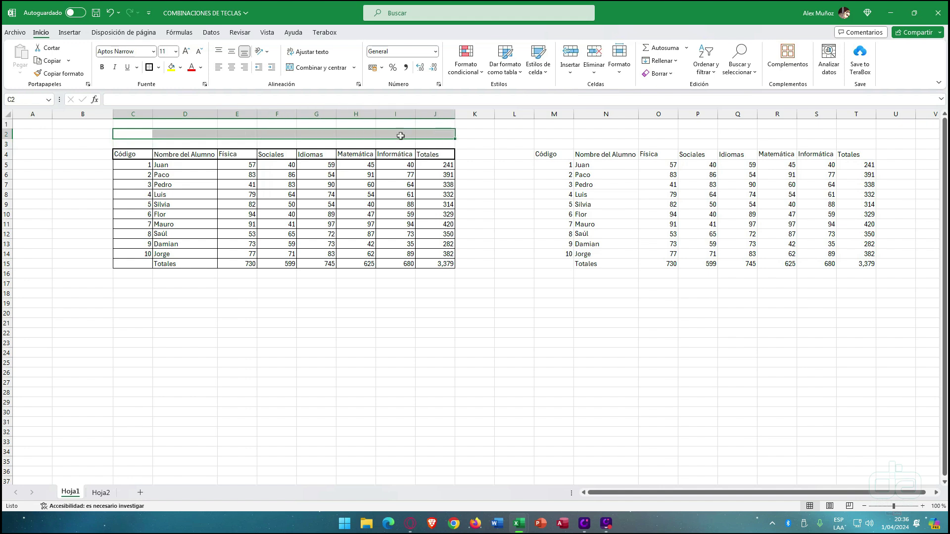
{"action": "left_click", "coordinate": [318, 69]}
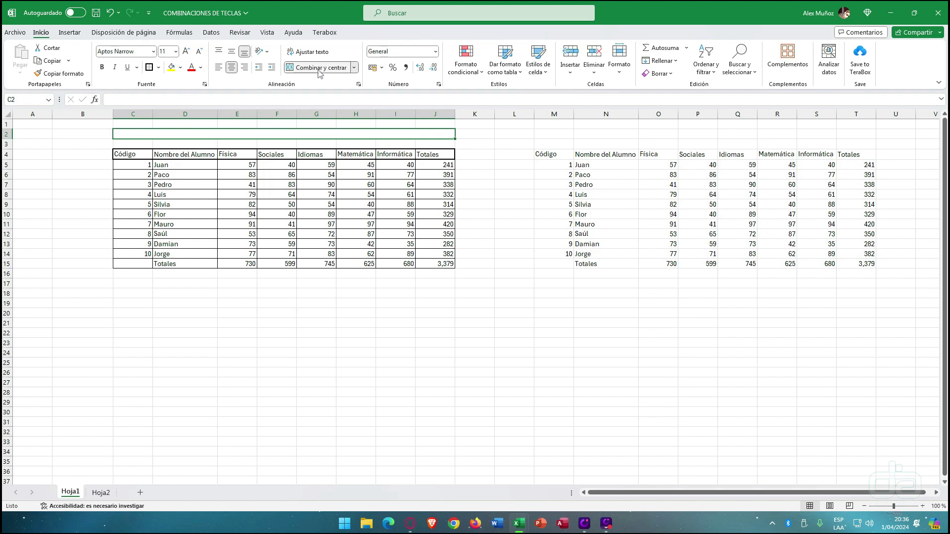
{"action": "type", "text": "CONTROL DE NOTAS"}
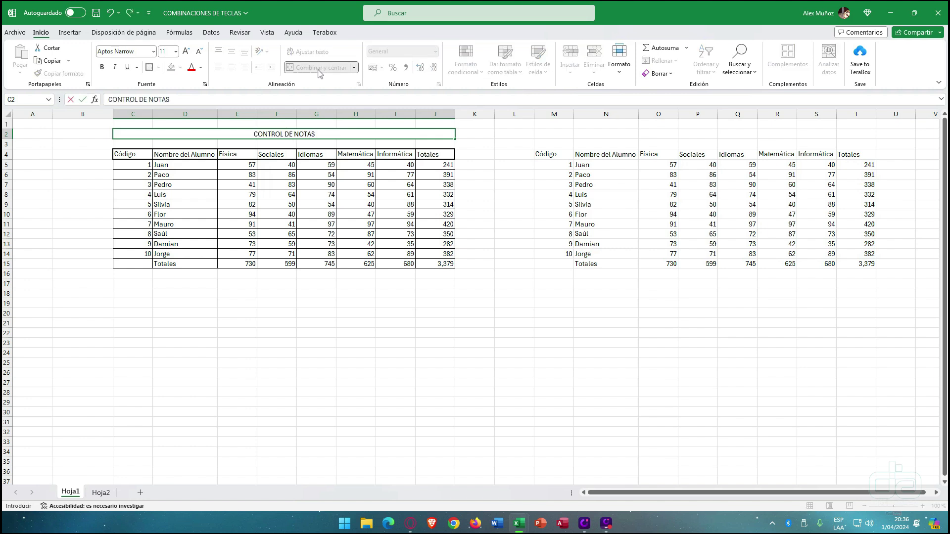
{"action": "left_click", "coordinate": [505, 198]}
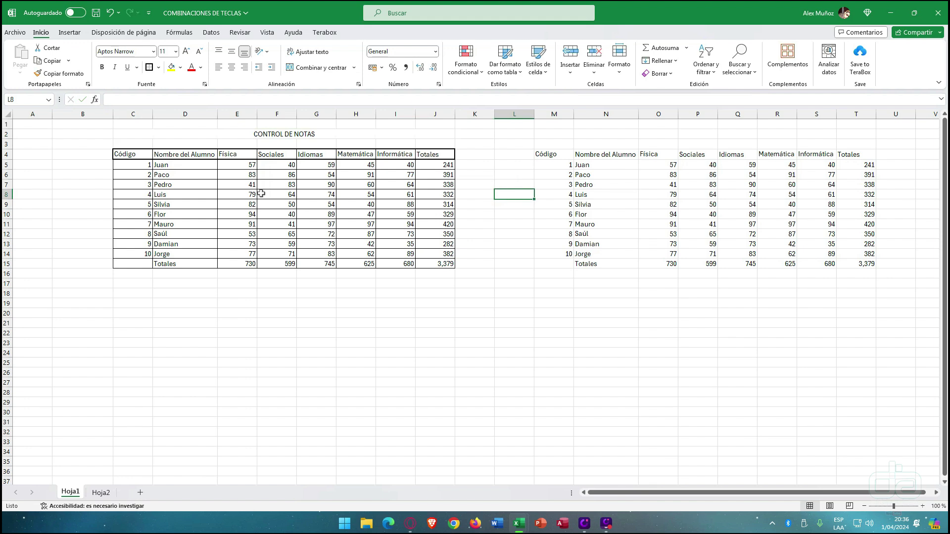
{"action": "left_click", "coordinate": [274, 133]}
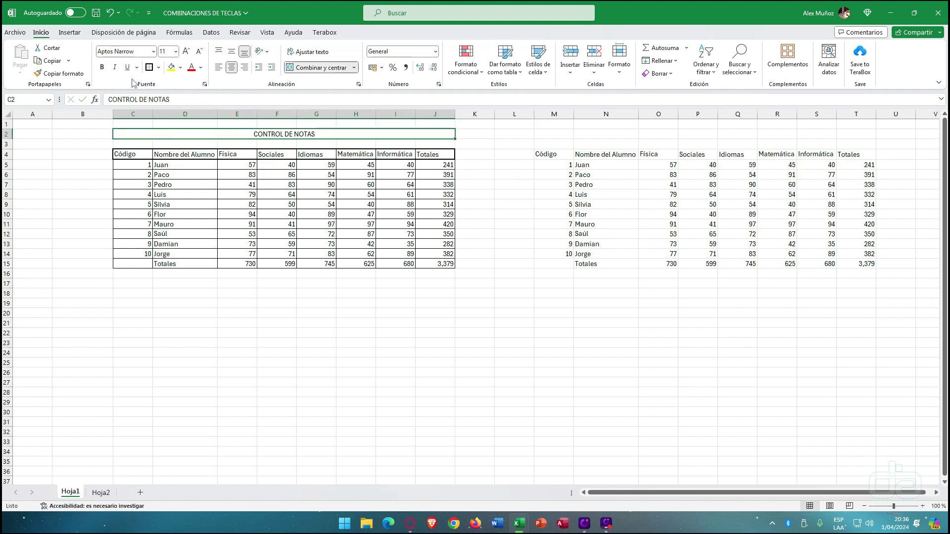
{"action": "left_click", "coordinate": [103, 67]}
- Set the CONTROL DE NOTAS title font to Activa-Bold
{"action": "left_click", "coordinate": [154, 51]}
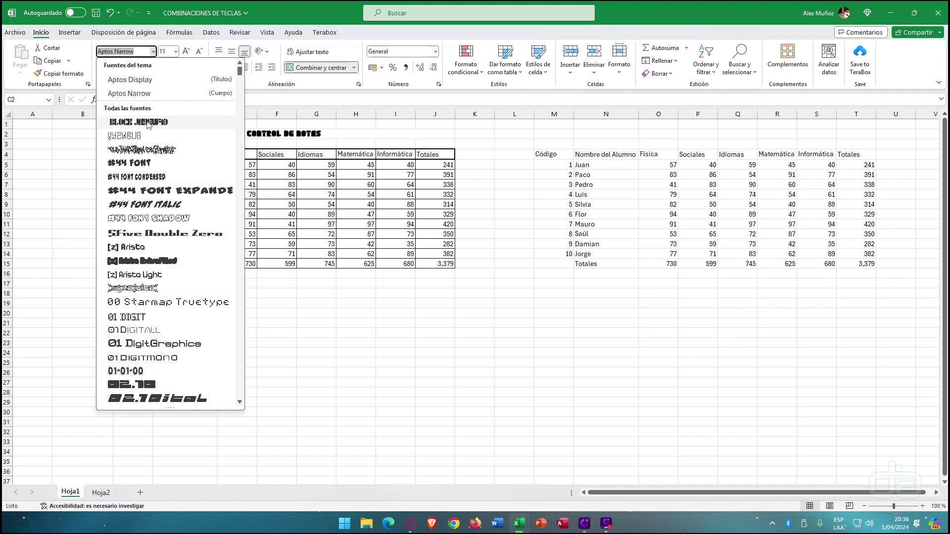
{"action": "scroll", "coordinate": [151, 245], "scroll_direction": "down", "scroll_amount": 10}
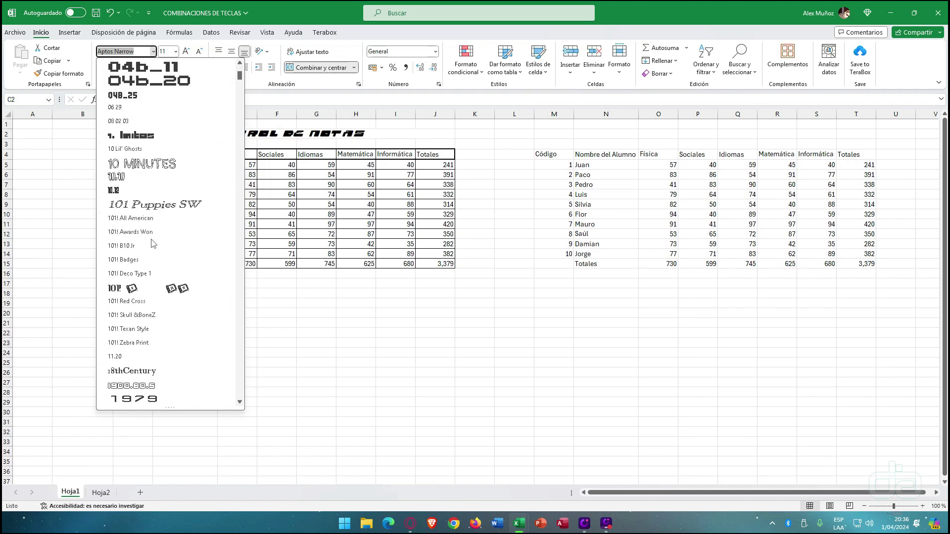
{"action": "scroll", "coordinate": [151, 243], "scroll_direction": "down", "scroll_amount": 20}
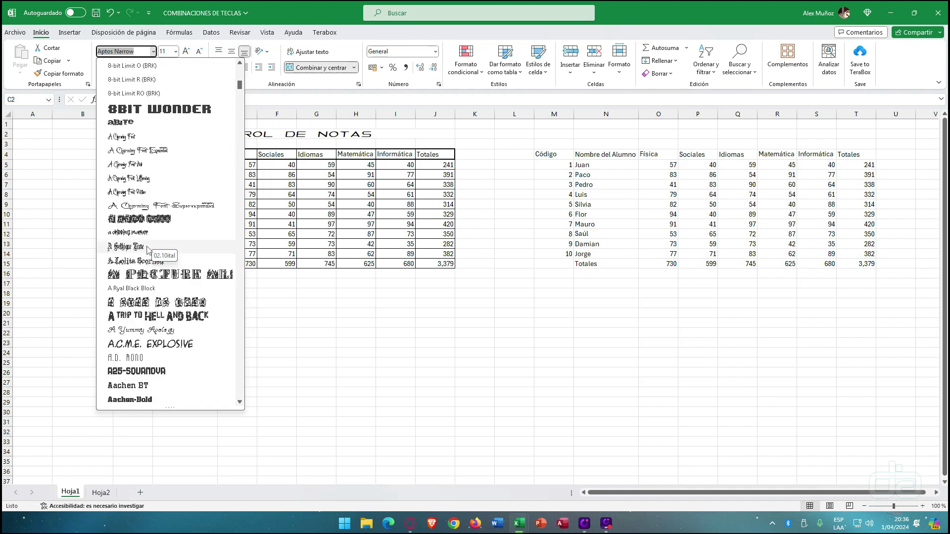
{"action": "scroll", "coordinate": [134, 309], "scroll_direction": "down", "scroll_amount": 15}
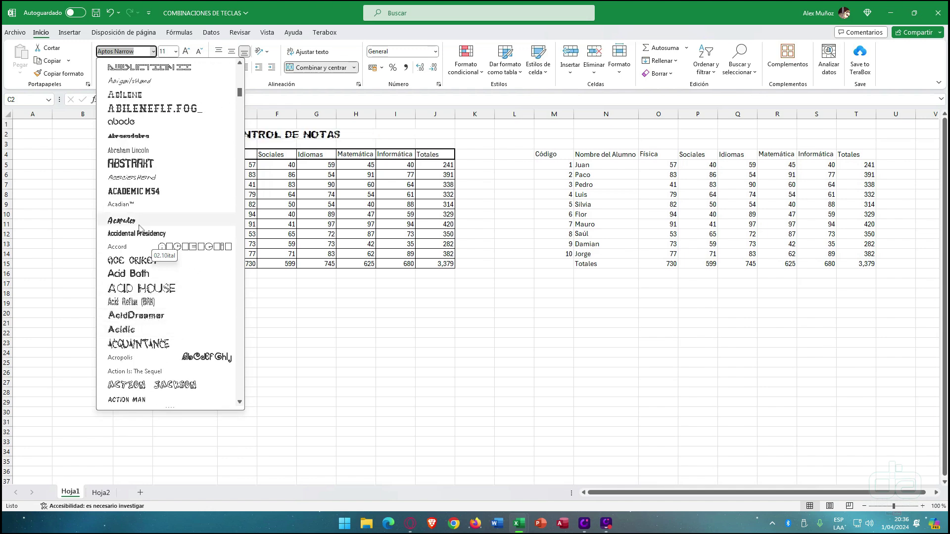
{"action": "scroll", "coordinate": [142, 198], "scroll_direction": "down", "scroll_amount": 10}
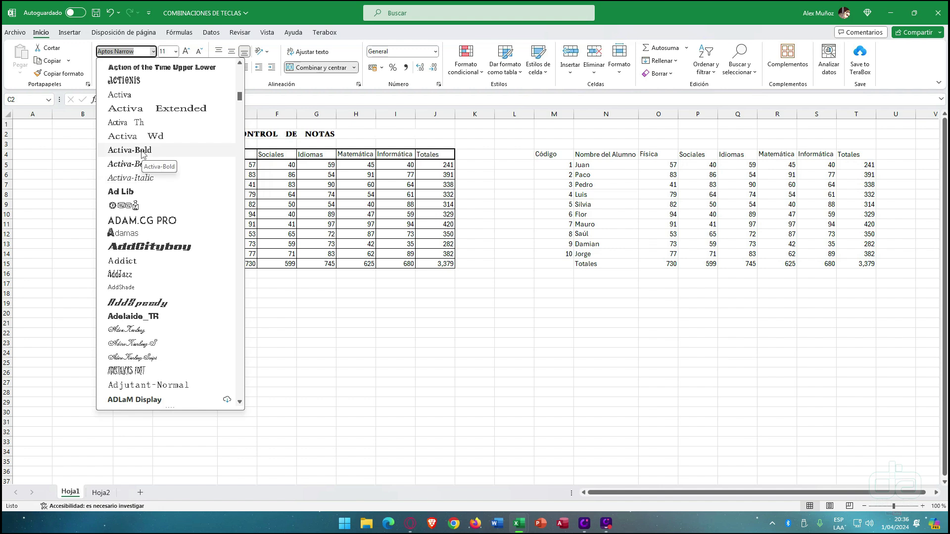
{"action": "left_click", "coordinate": [141, 151]}
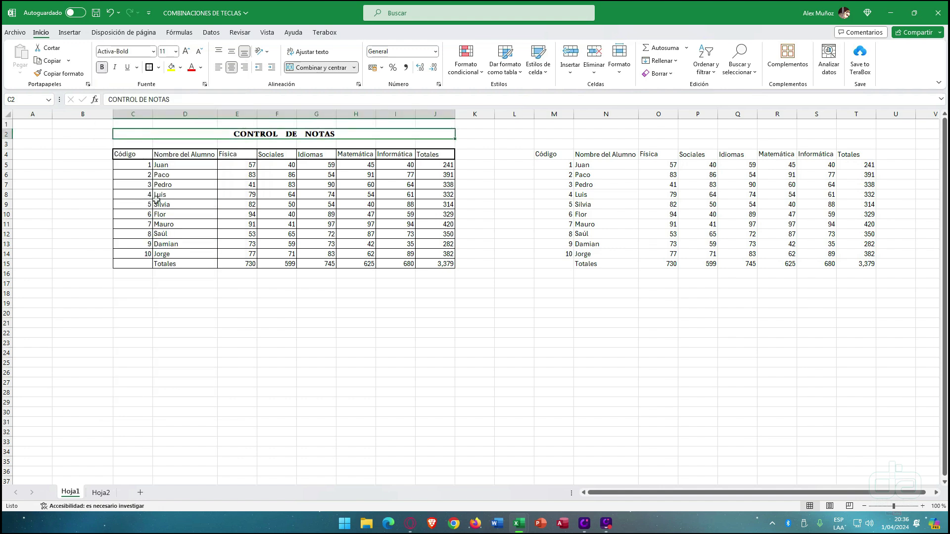
- Increase the title's font size to 24
{"action": "left_click", "coordinate": [186, 52]}
{"action": "left_click", "coordinate": [187, 52]}
{"action": "left_click", "coordinate": [187, 51]}
{"action": "left_click", "coordinate": [186, 51]}
{"action": "left_click", "coordinate": [187, 51]}
{"action": "left_click", "coordinate": [186, 52]}
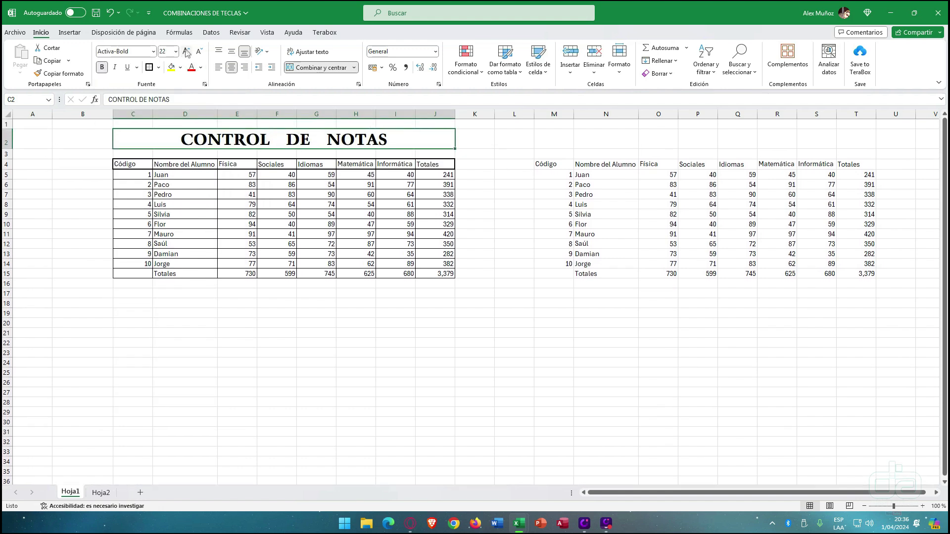
{"action": "left_click", "coordinate": [237, 264]}
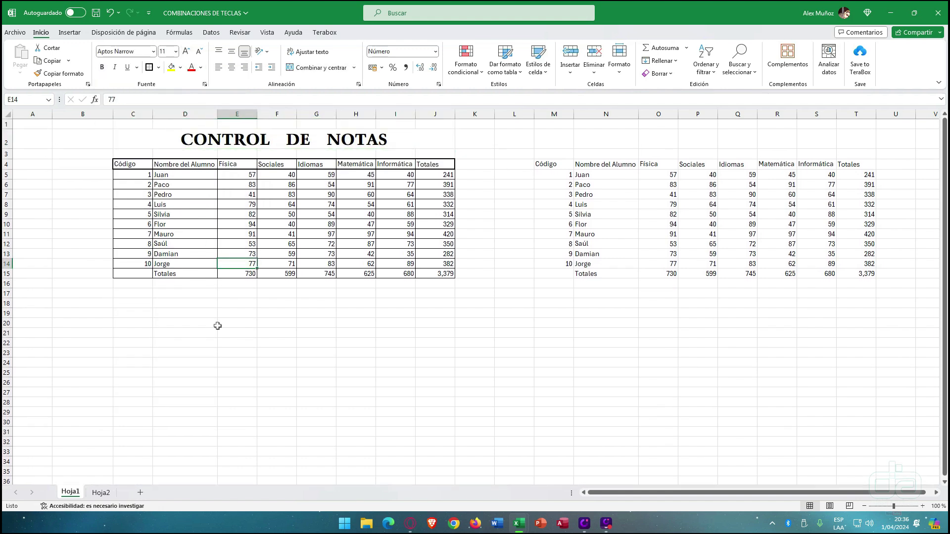
{"action": "left_click", "coordinate": [213, 133]}
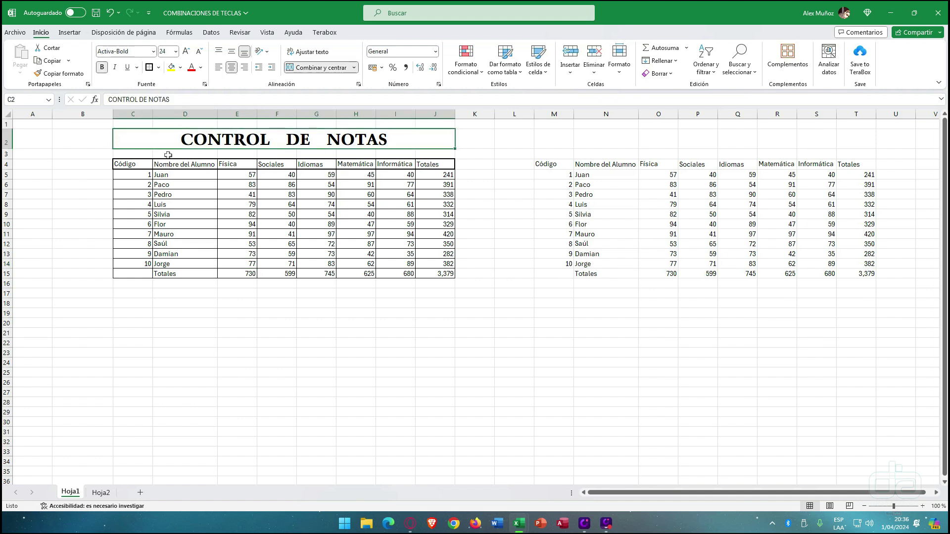
{"action": "left_click_drag", "start_coordinate": [138, 164], "coordinate": [443, 164]}
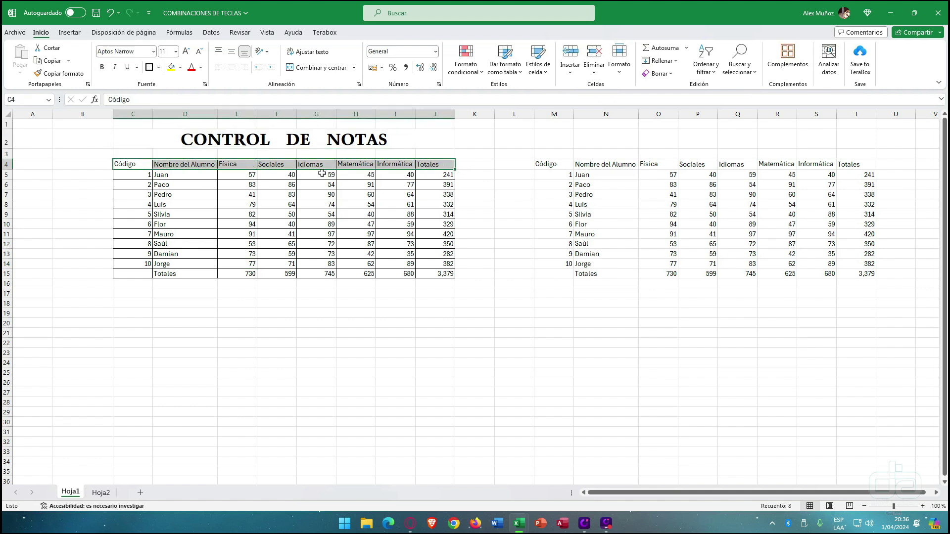
- Give header row C4:J4 a dark green fill with bold white text, centred horizontally and vertically
{"action": "left_click", "coordinate": [216, 225]}
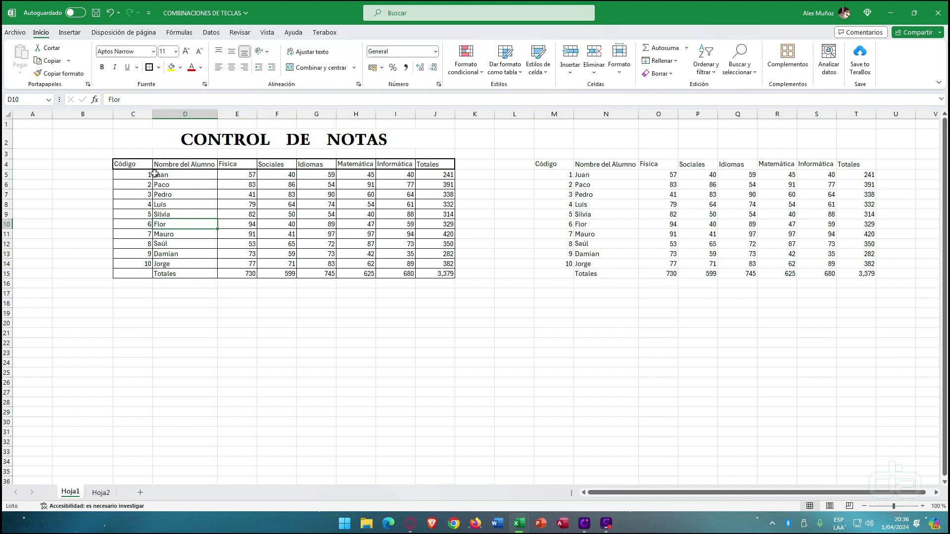
{"action": "left_click_drag", "start_coordinate": [144, 167], "coordinate": [441, 167]}
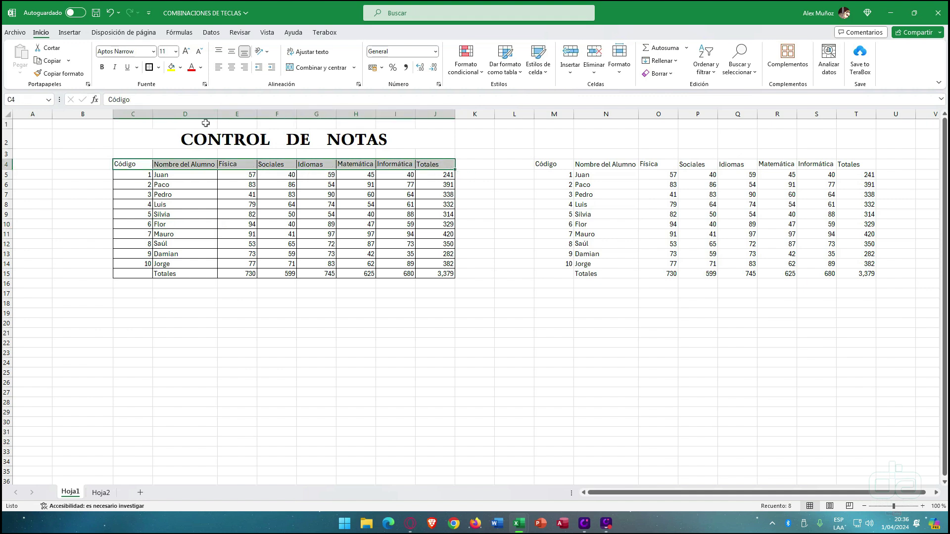
{"action": "left_click", "coordinate": [180, 68]}
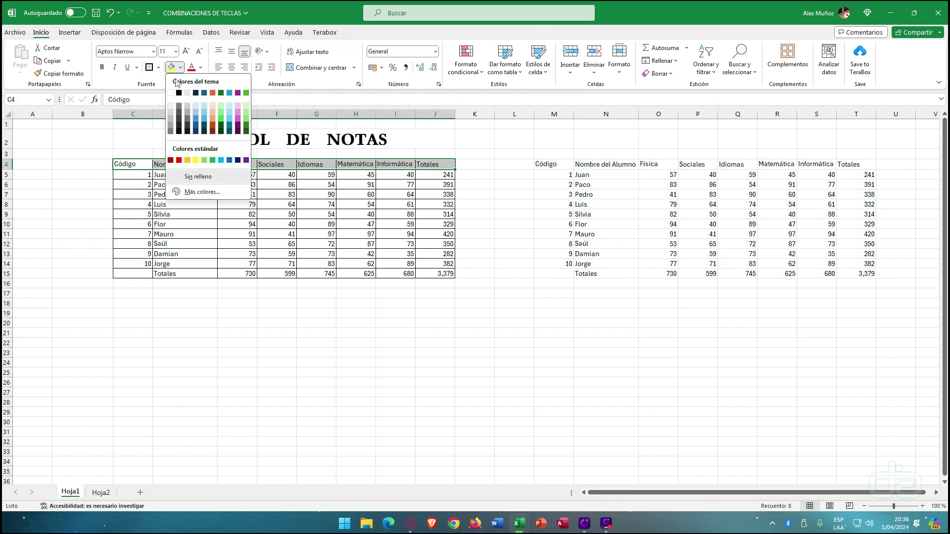
{"action": "left_click", "coordinate": [247, 131]}
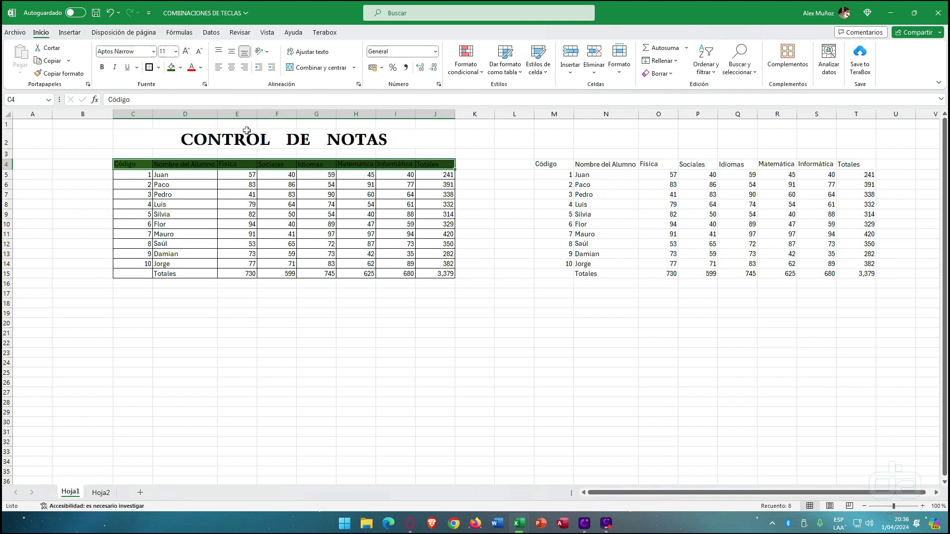
{"action": "left_click", "coordinate": [201, 68]}
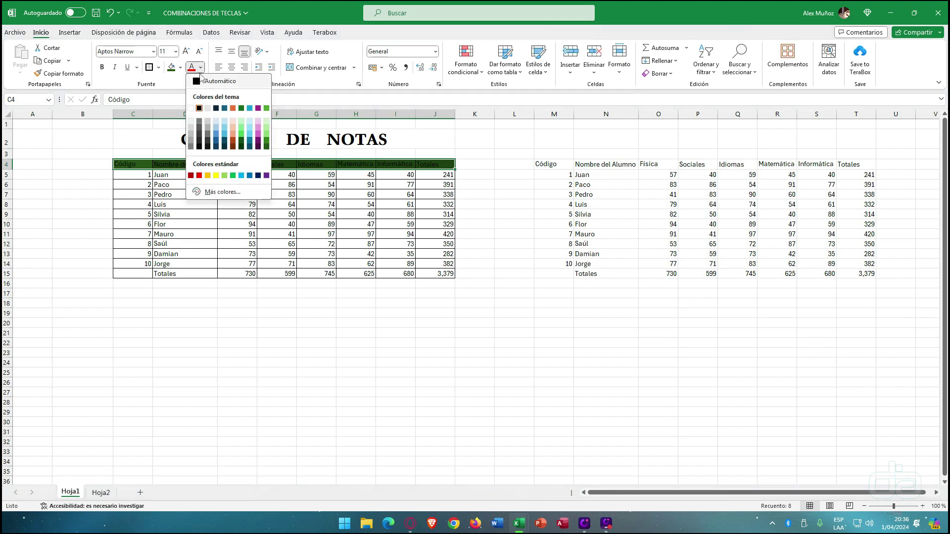
{"action": "left_click", "coordinate": [192, 109]}
{"action": "left_click", "coordinate": [102, 67]}
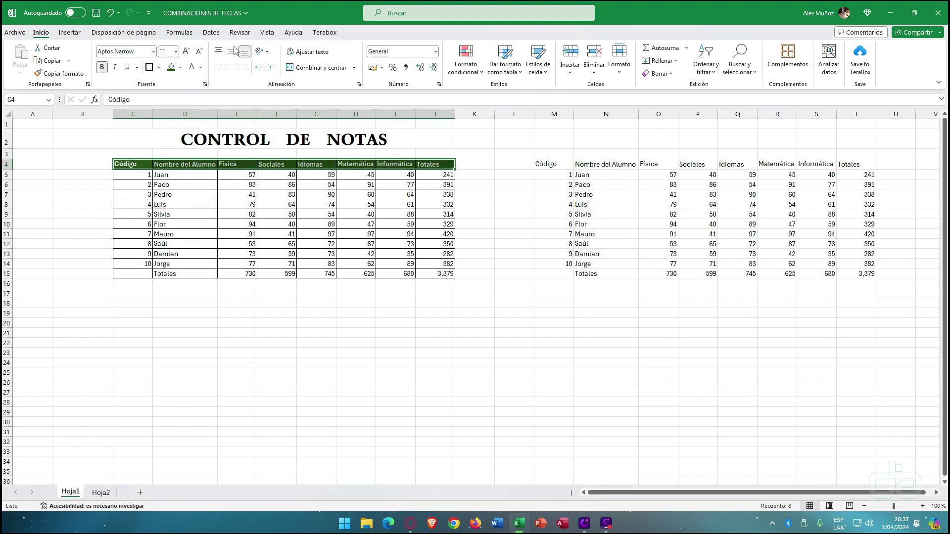
{"action": "left_click", "coordinate": [231, 68]}
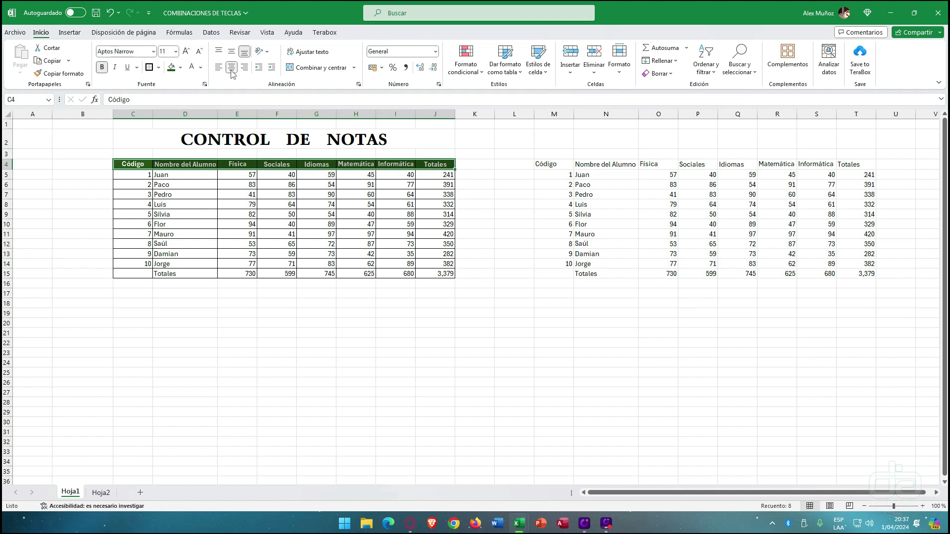
{"action": "left_click", "coordinate": [232, 53]}
- Make row 4 about 60 points tall and keep the header text vertically middle-aligned
{"action": "left_click_drag", "start_coordinate": [6, 168], "coordinate": [12, 191]}
{"action": "left_click", "coordinate": [184, 224]}
{"action": "left_click_drag", "start_coordinate": [142, 180], "coordinate": [445, 187]}
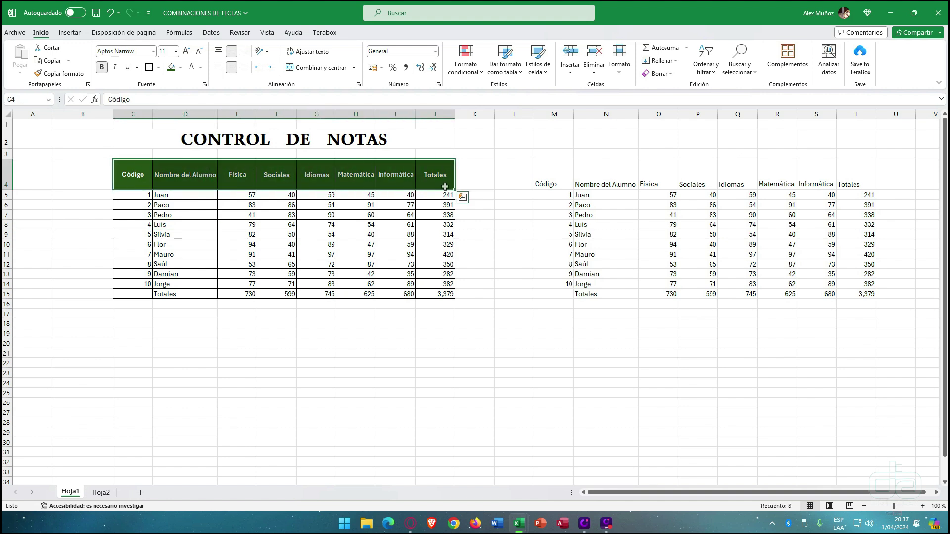
{"action": "left_click", "coordinate": [219, 52]}
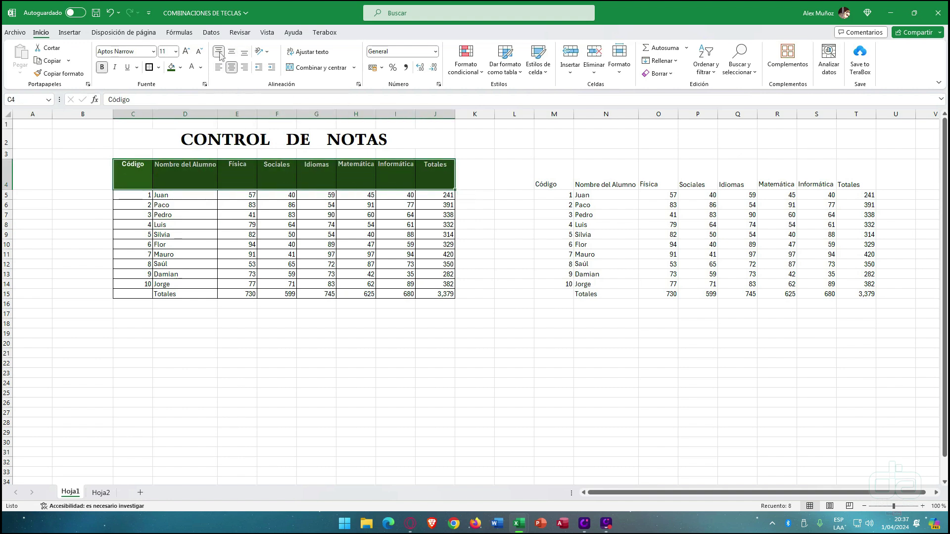
{"action": "left_click", "coordinate": [231, 54]}
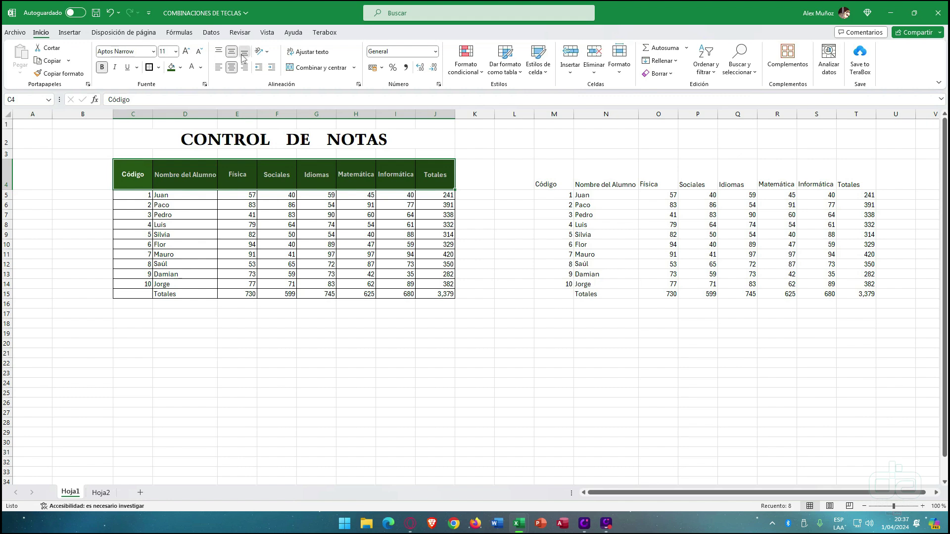
{"action": "left_click", "coordinate": [243, 57]}
{"action": "left_click", "coordinate": [231, 51]}
{"action": "left_click", "coordinate": [218, 52]}
{"action": "left_click", "coordinate": [231, 52]}
{"action": "left_click", "coordinate": [244, 52]}
{"action": "left_click", "coordinate": [232, 51]}
{"action": "left_click", "coordinate": [218, 51]}
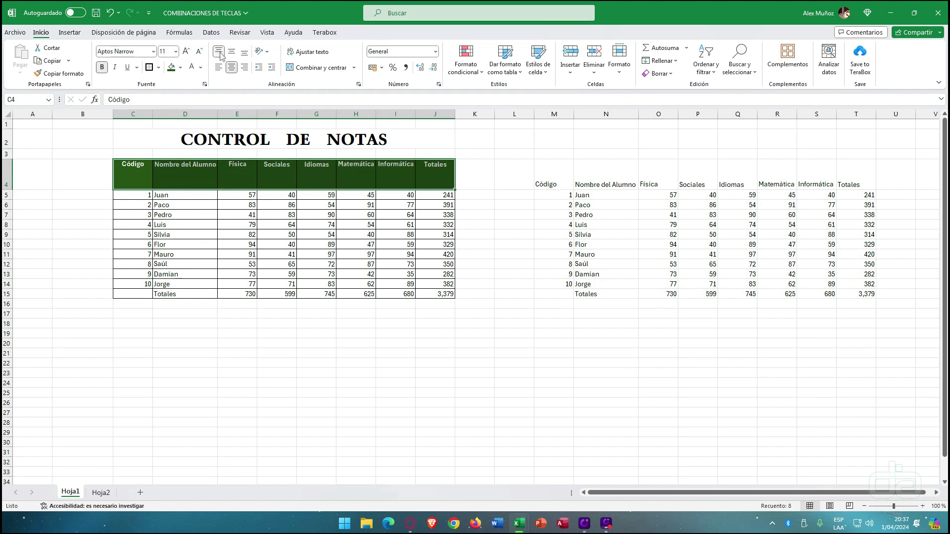
{"action": "left_click", "coordinate": [231, 52]}
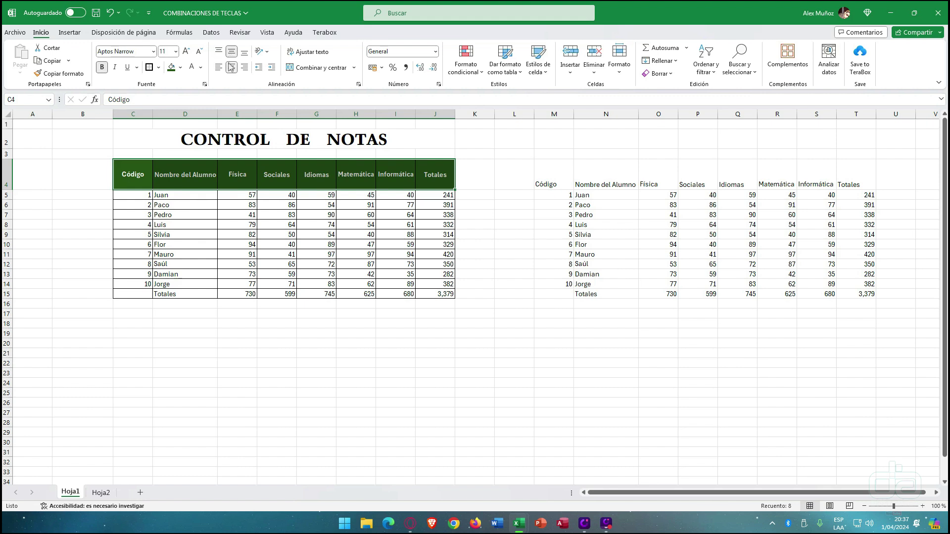
- Return the header text to horizontal centre, then select the subject headers Física to Informática
{"action": "left_click", "coordinate": [219, 68]}
{"action": "left_click", "coordinate": [244, 68]}
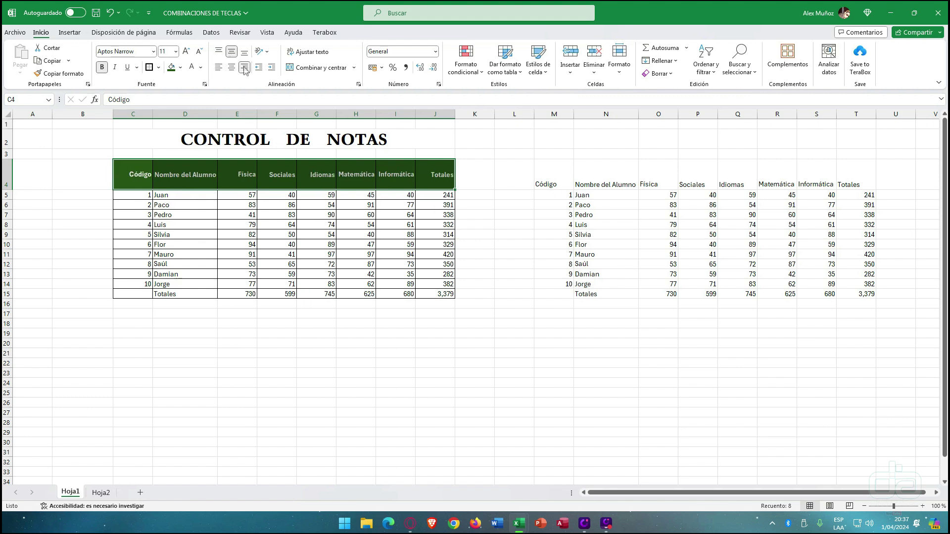
{"action": "left_click", "coordinate": [232, 68]}
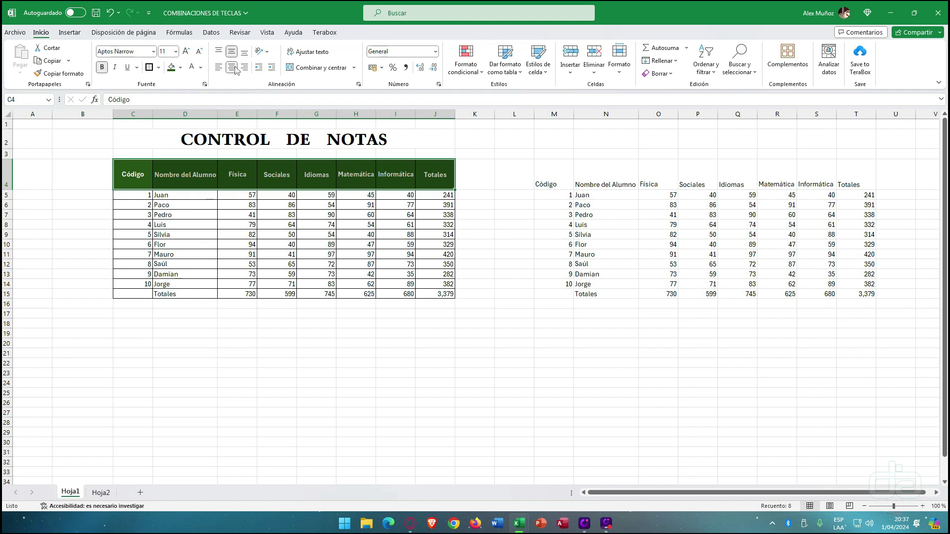
{"action": "left_click", "coordinate": [257, 206]}
{"action": "left_click_drag", "start_coordinate": [238, 177], "coordinate": [408, 180]}
{"action": "left_click", "coordinate": [286, 213]}
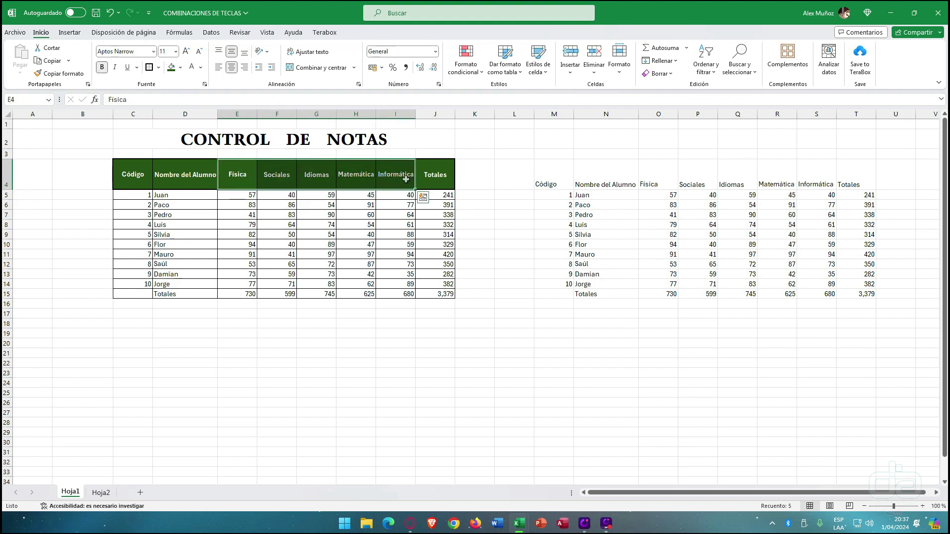
- Rotate the Física–Informática headers E4:I4 to read upward and resize row 4 to about 54 points
{"action": "left_click", "coordinate": [267, 52]}
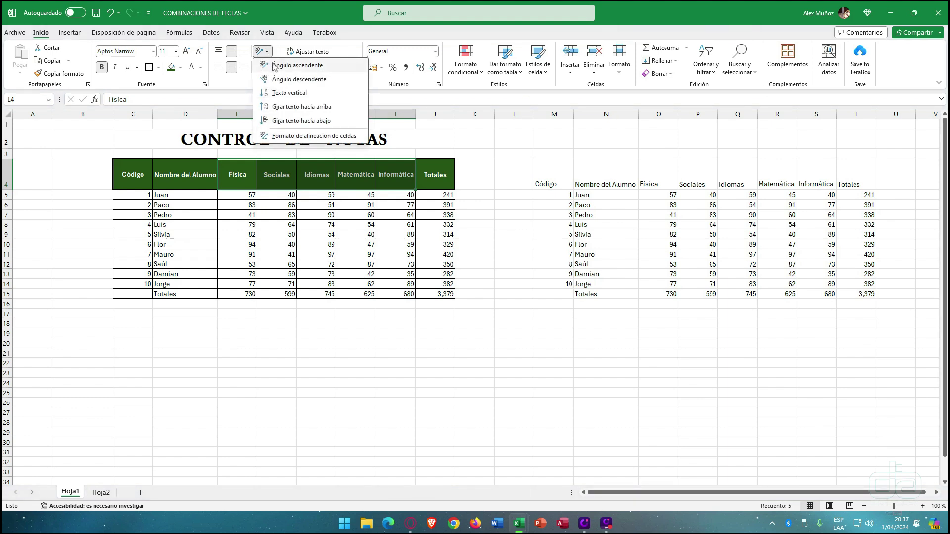
{"action": "left_click", "coordinate": [275, 66]}
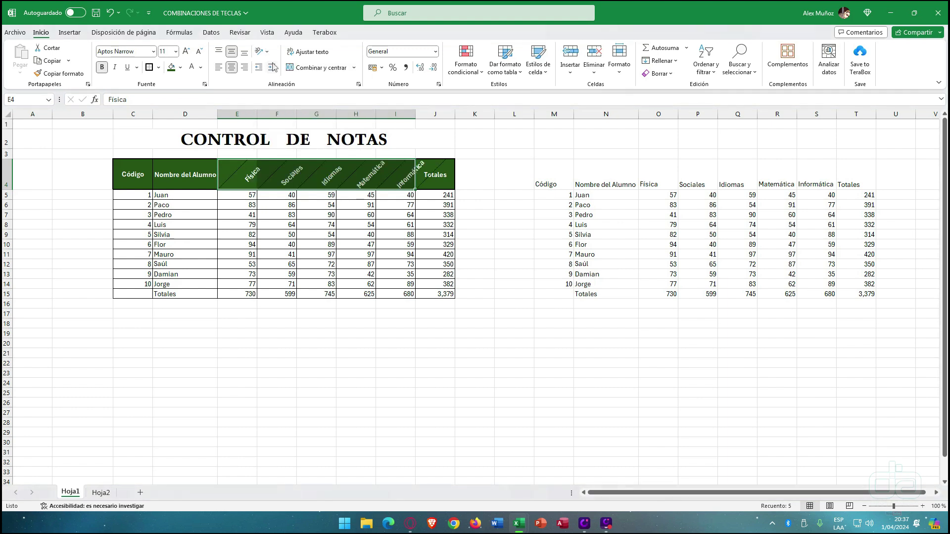
{"action": "left_click", "coordinate": [303, 352]}
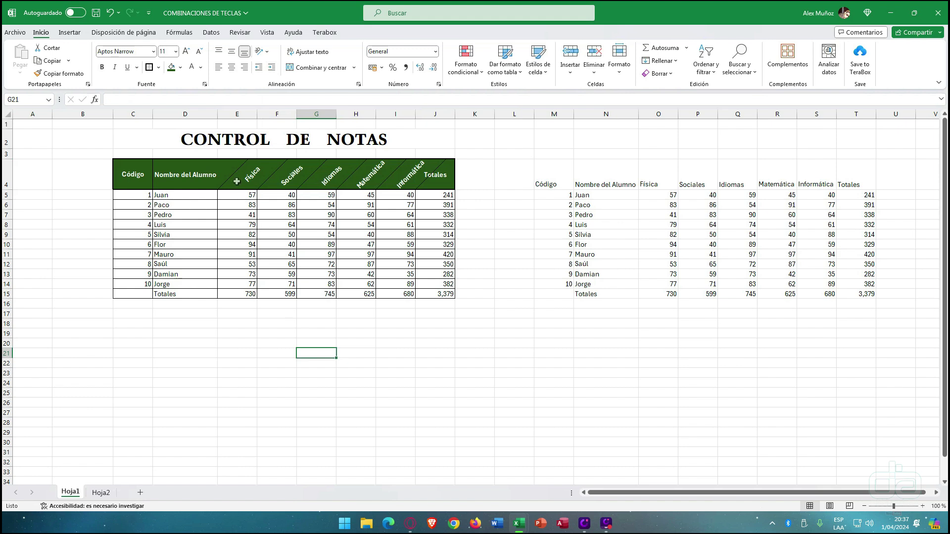
{"action": "left_click_drag", "start_coordinate": [237, 181], "coordinate": [396, 178]}
{"action": "left_click", "coordinate": [261, 51]}
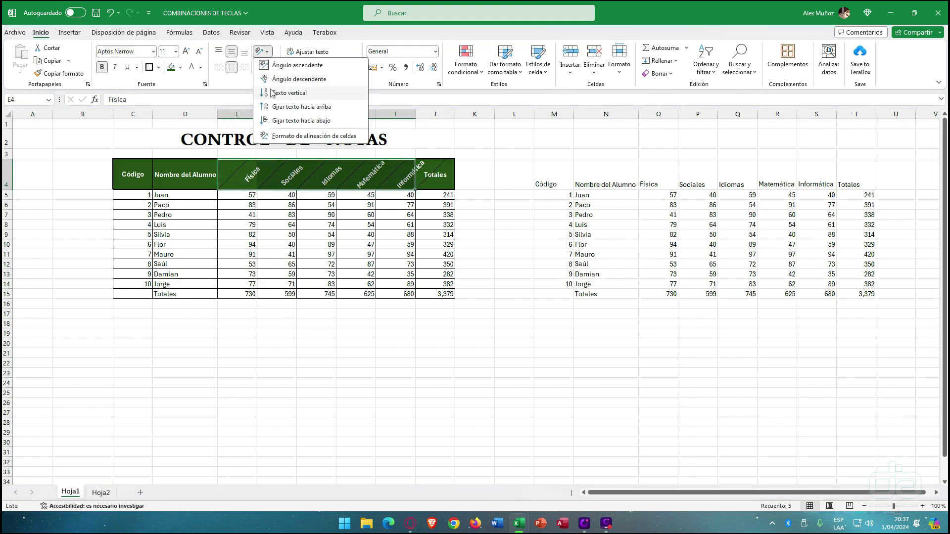
{"action": "left_click", "coordinate": [279, 108]}
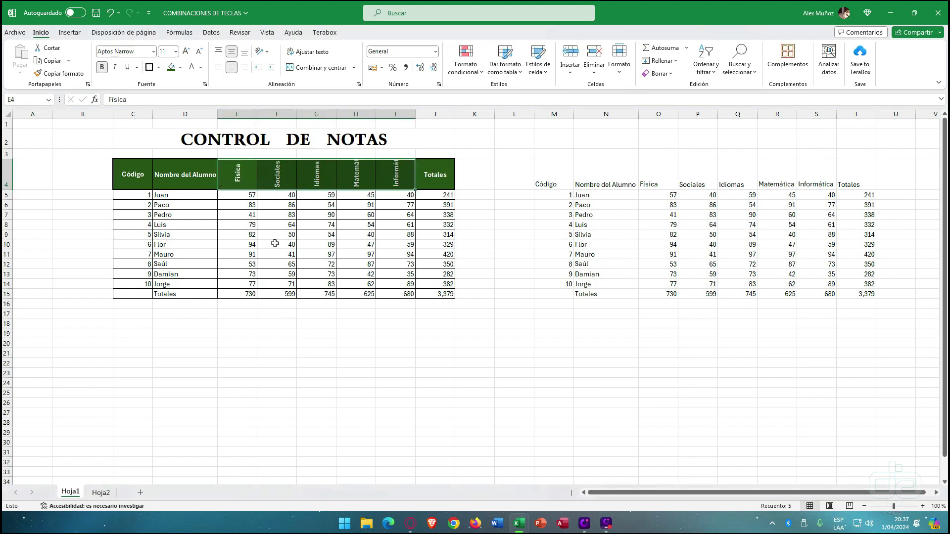
{"action": "left_click_drag", "start_coordinate": [12, 190], "coordinate": [5, 204]}
{"action": "left_click", "coordinate": [178, 299]}
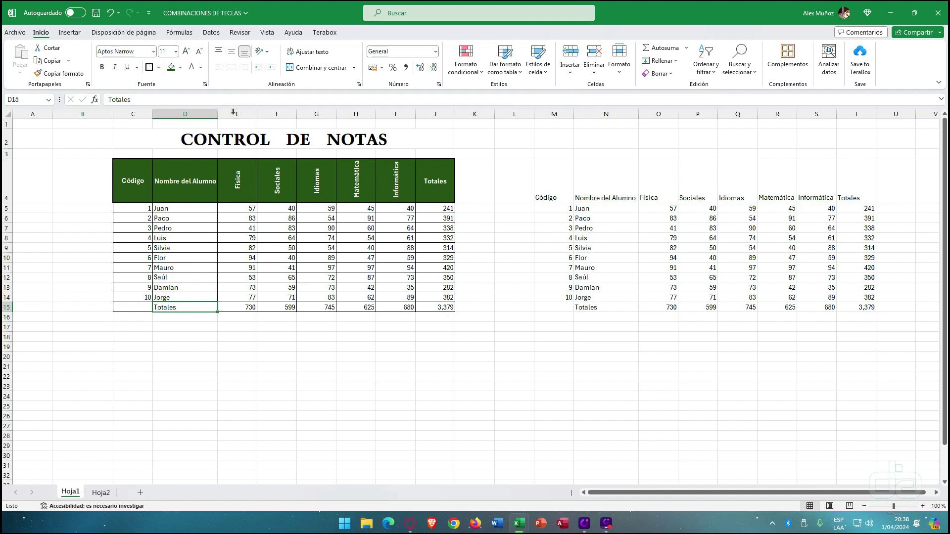
- Autofit subject columns E–I to their grades, widen them equally, and raise row 4 slightly
{"action": "left_click_drag", "start_coordinate": [237, 184], "coordinate": [408, 306]}
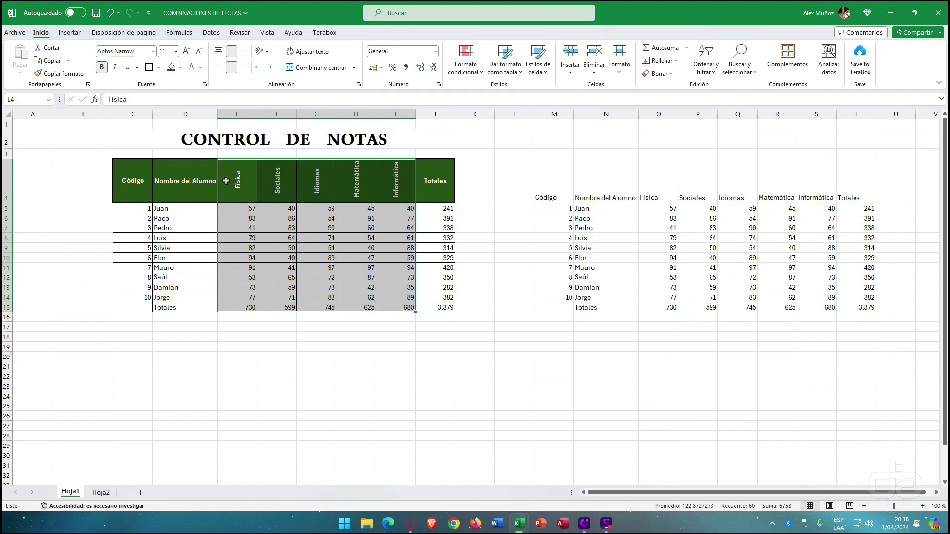
{"action": "left_click", "coordinate": [239, 189]}
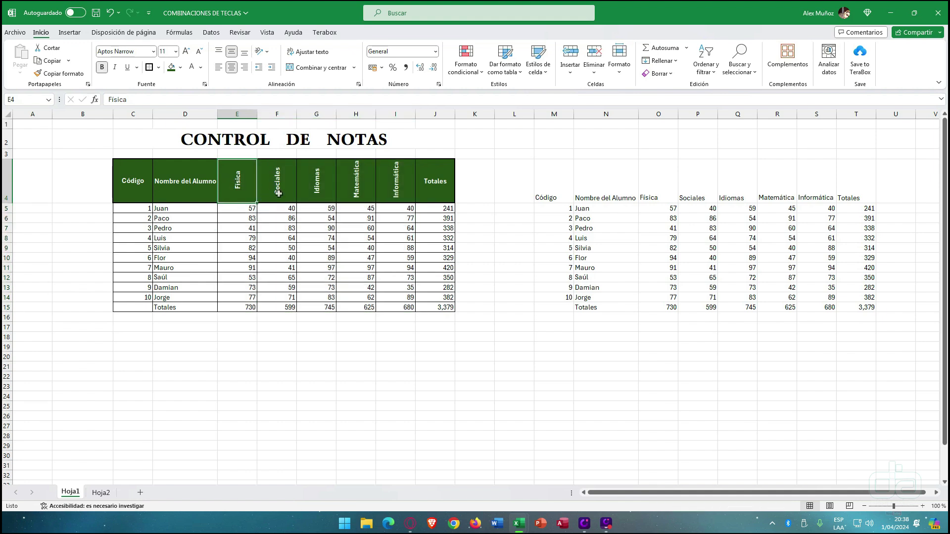
{"action": "left_click_drag", "start_coordinate": [6, 201], "coordinate": [68, 206]}
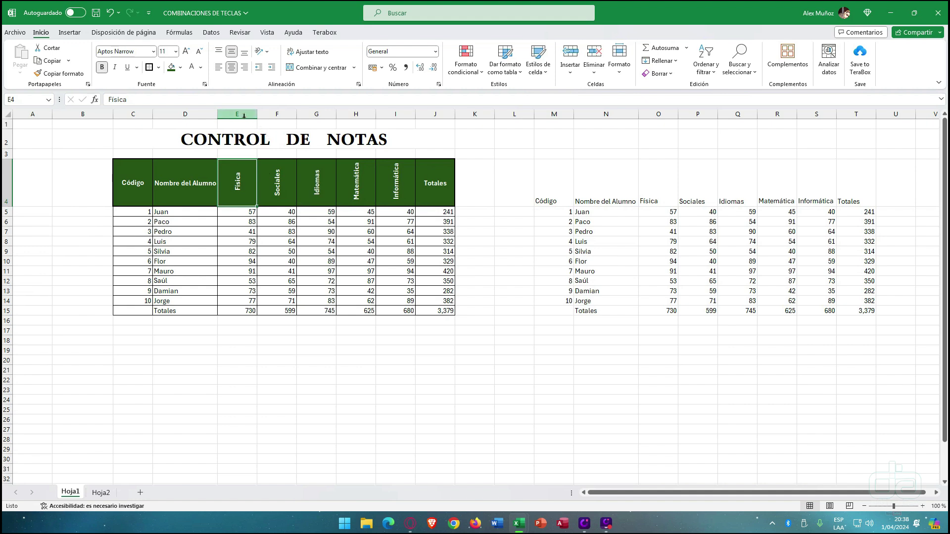
{"action": "left_click_drag", "start_coordinate": [238, 114], "coordinate": [381, 112]}
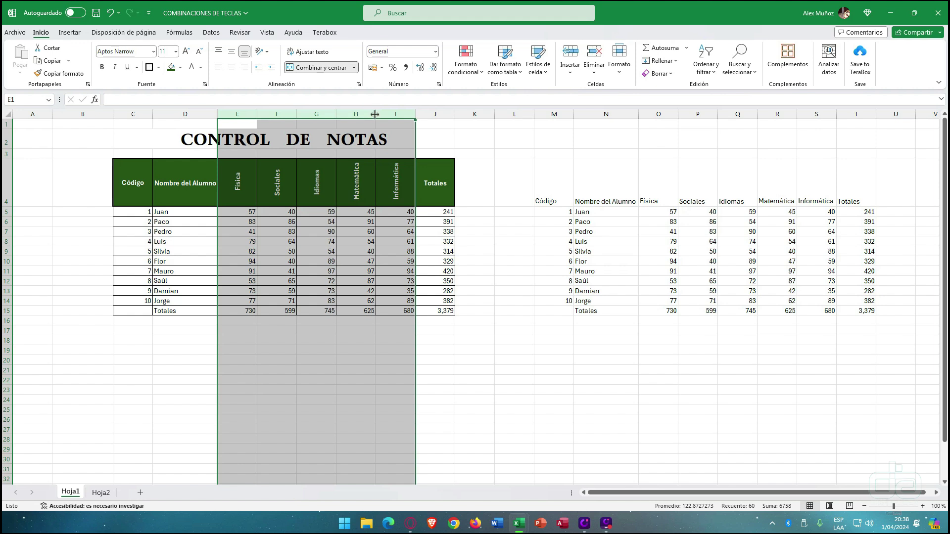
{"action": "double_click", "coordinate": [376, 114]}
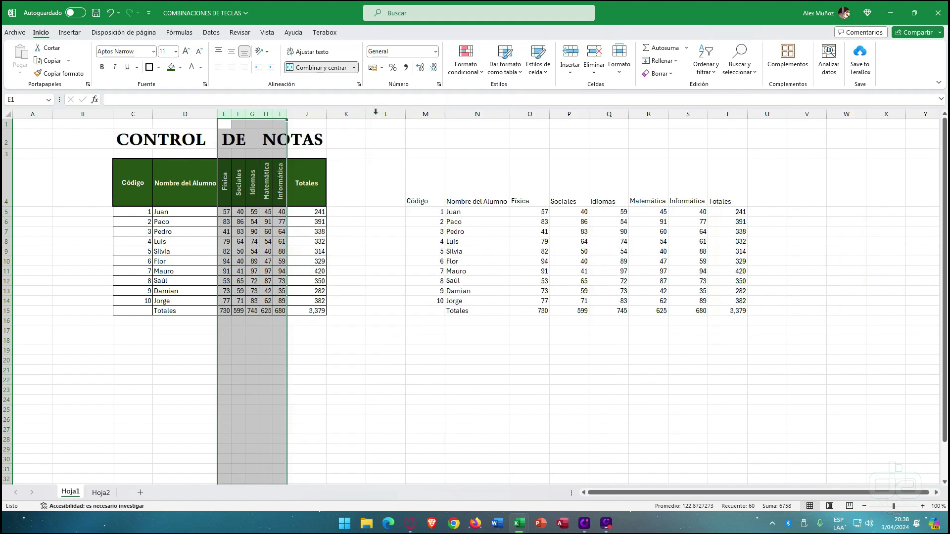
{"action": "left_click", "coordinate": [279, 278]}
{"action": "left_click_drag", "start_coordinate": [221, 179], "coordinate": [280, 310]}
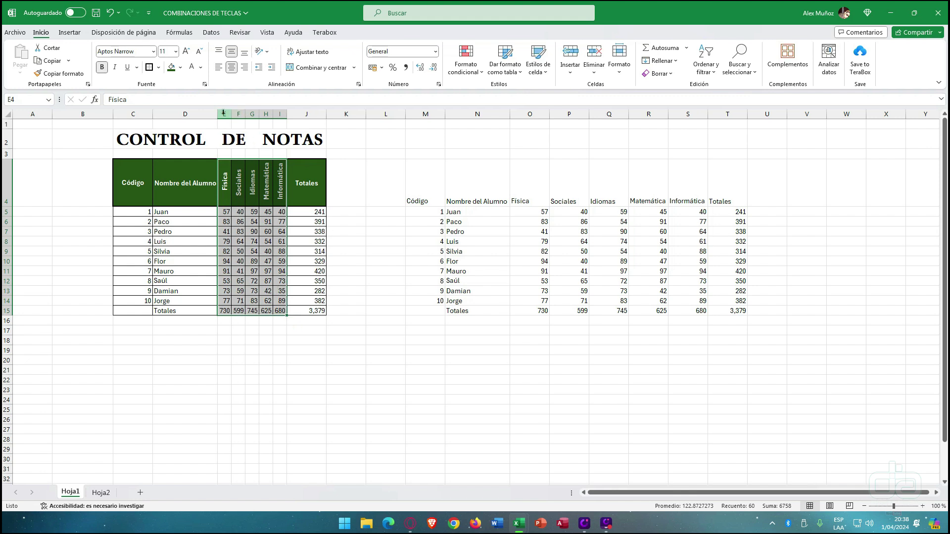
{"action": "left_click_drag", "start_coordinate": [223, 113], "coordinate": [282, 117]}
{"action": "left_click_drag", "start_coordinate": [272, 114], "coordinate": [284, 113]}
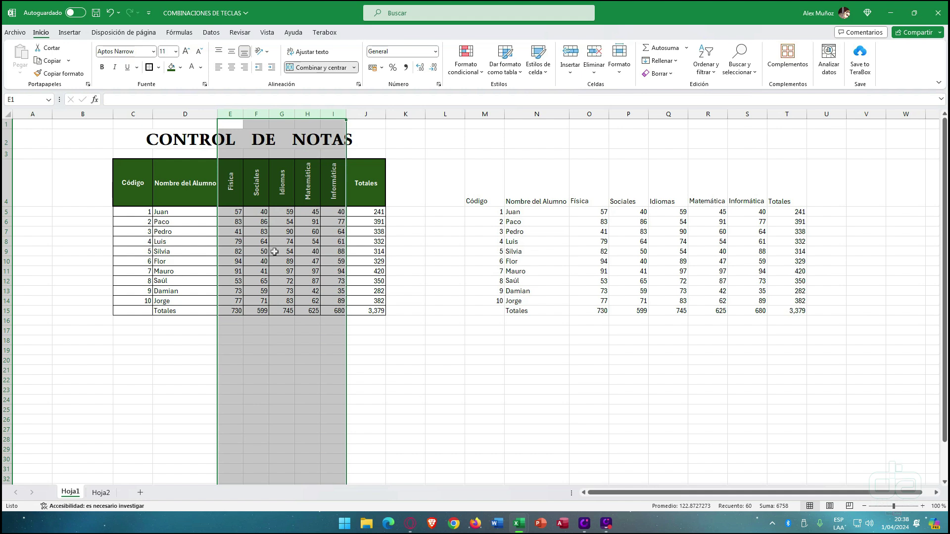
{"action": "left_click_drag", "start_coordinate": [7, 205], "coordinate": [6, 206]}
- Set columns E–I to one equal narrow width and raise row 4 to about 75 points
{"action": "left_click", "coordinate": [229, 243]}
{"action": "left_click_drag", "start_coordinate": [232, 113], "coordinate": [318, 115]}
{"action": "left_click", "coordinate": [318, 116]}
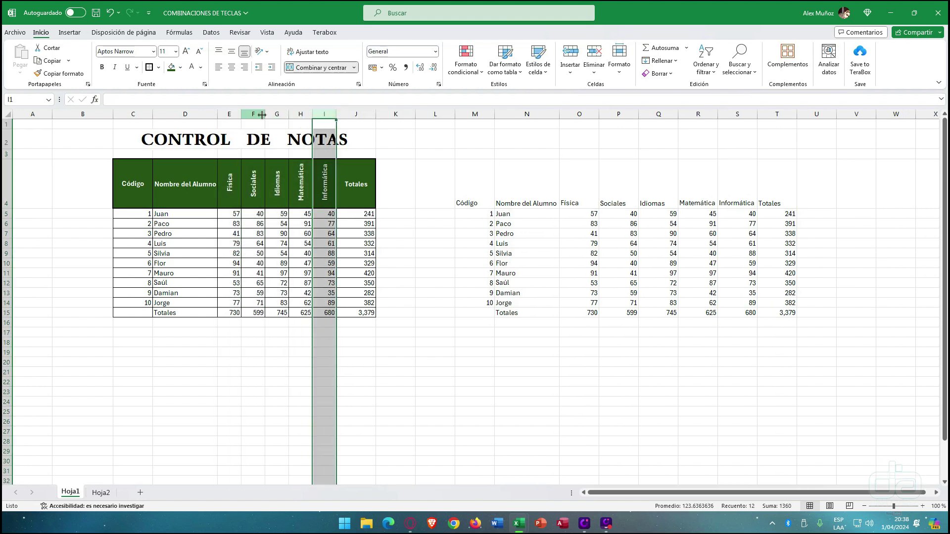
{"action": "left_click_drag", "start_coordinate": [229, 114], "coordinate": [316, 113]}
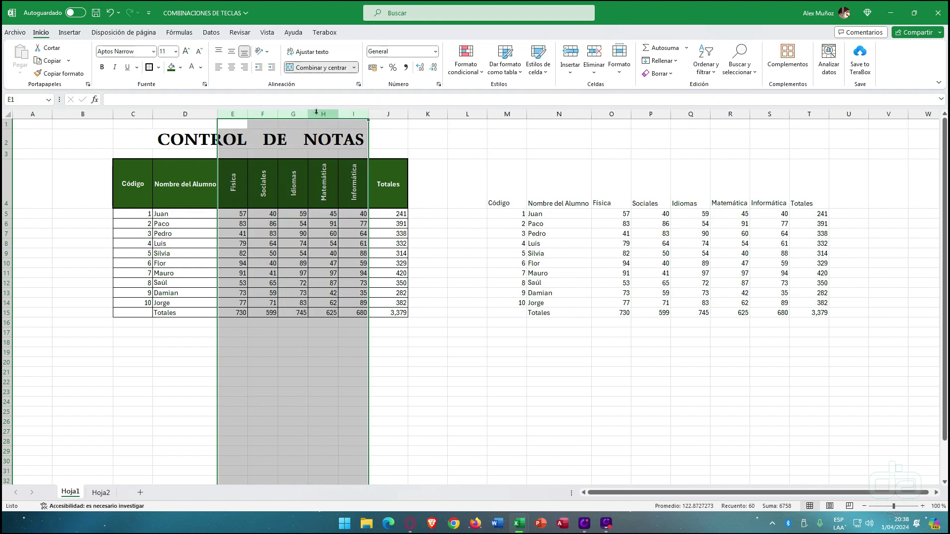
{"action": "left_click", "coordinate": [316, 114]}
{"action": "left_click", "coordinate": [255, 114]}
{"action": "left_click_drag", "start_coordinate": [237, 114], "coordinate": [335, 113]}
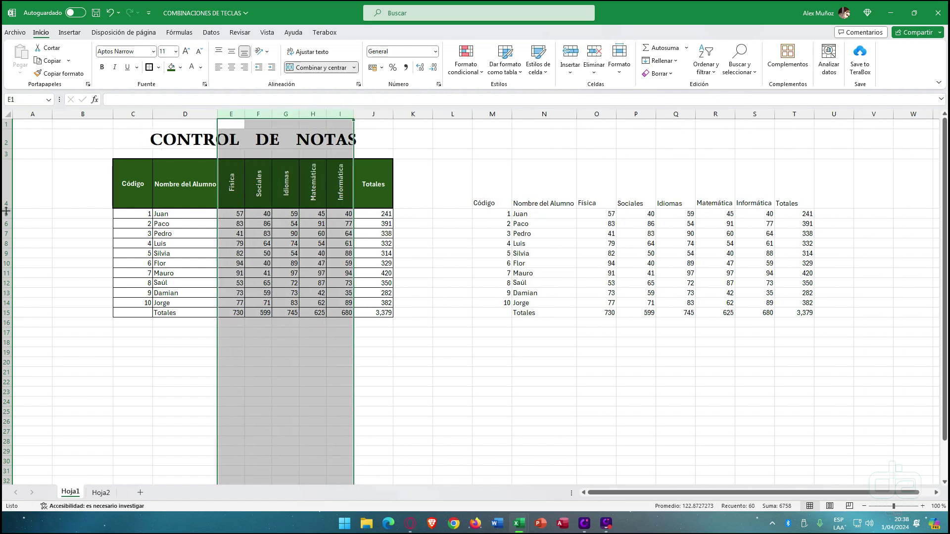
{"action": "left_click_drag", "start_coordinate": [6, 212], "coordinate": [6, 213]}
{"action": "left_click", "coordinate": [180, 284]}
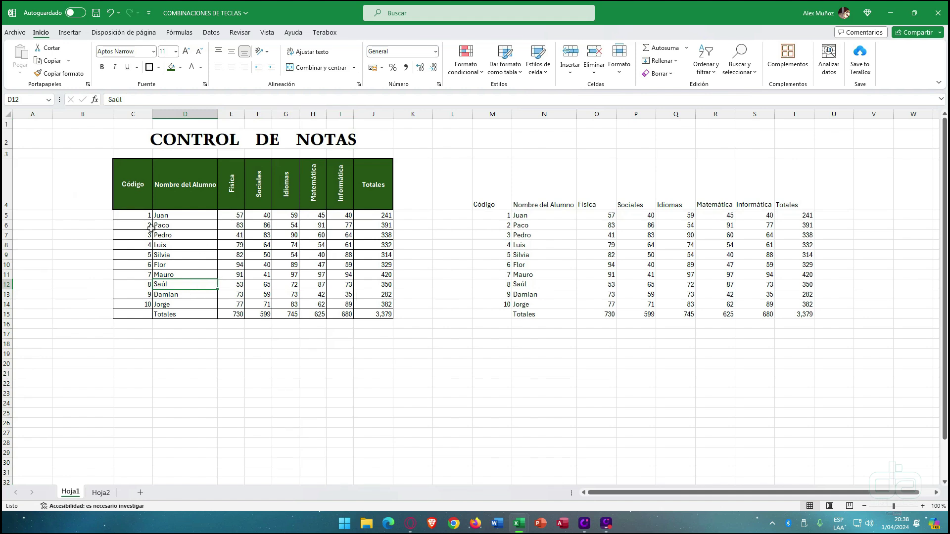
- Fill the codes and names C5:D15 and the grades E5:I14 with light grey
{"action": "left_click_drag", "start_coordinate": [142, 219], "coordinate": [201, 317]}
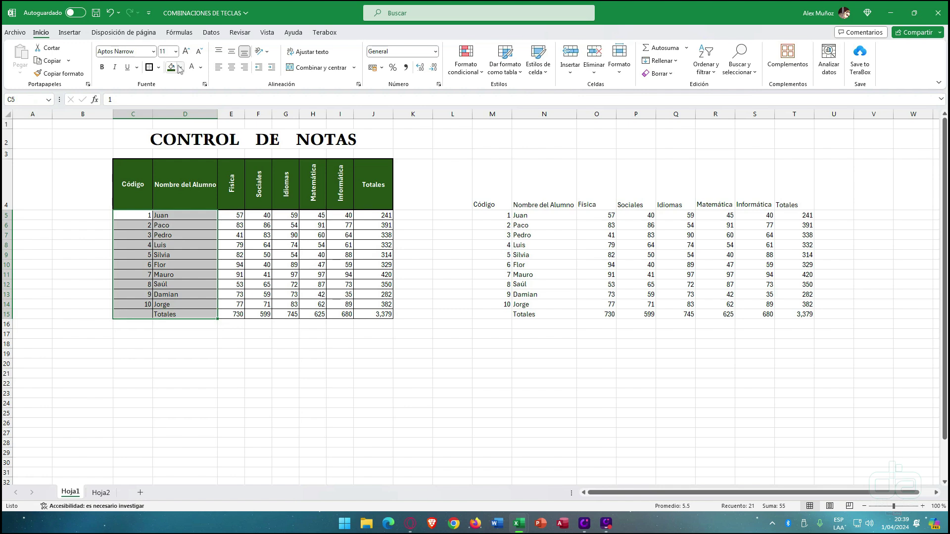
{"action": "left_click", "coordinate": [180, 67]}
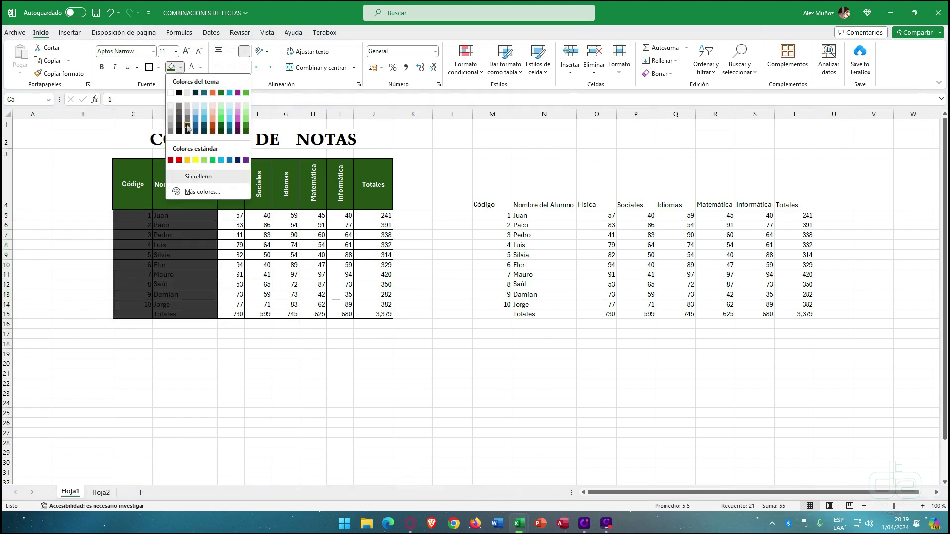
{"action": "left_click", "coordinate": [187, 116]}
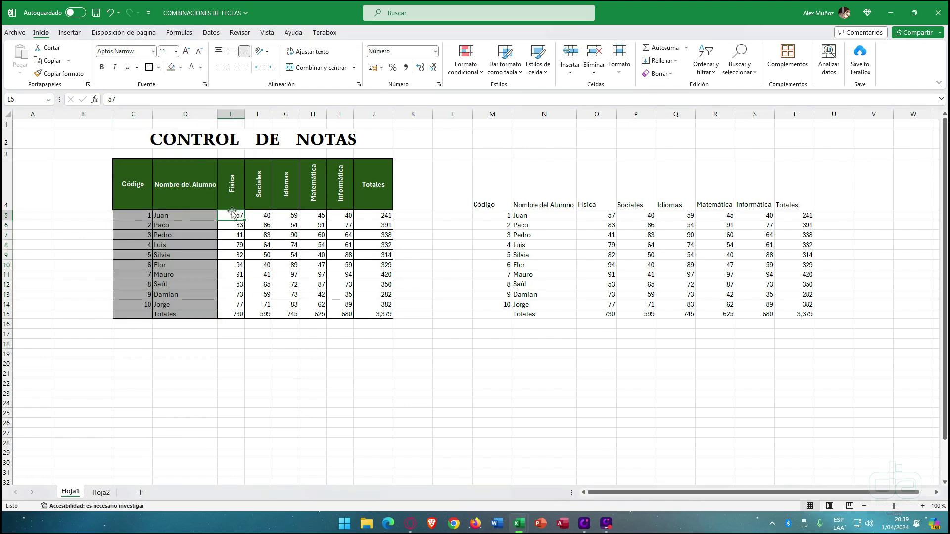
{"action": "left_click_drag", "start_coordinate": [231, 216], "coordinate": [346, 304]}
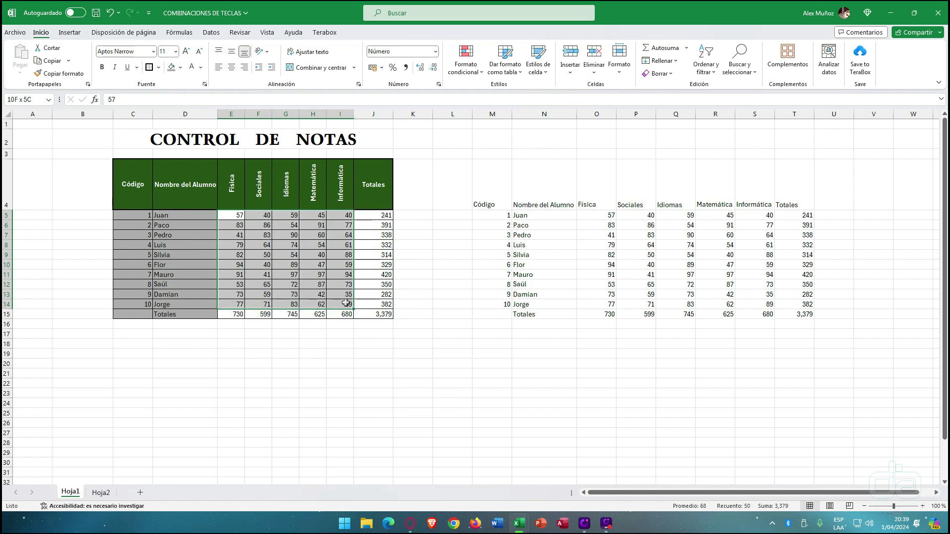
{"action": "left_click", "coordinate": [181, 67]}
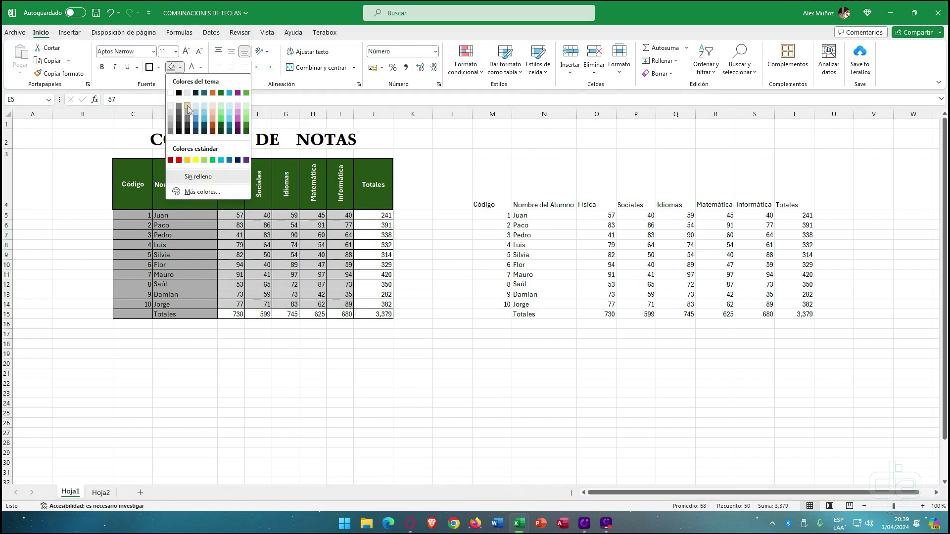
{"action": "left_click", "coordinate": [189, 106]}
{"action": "left_click_drag", "start_coordinate": [386, 215], "coordinate": [381, 314]}
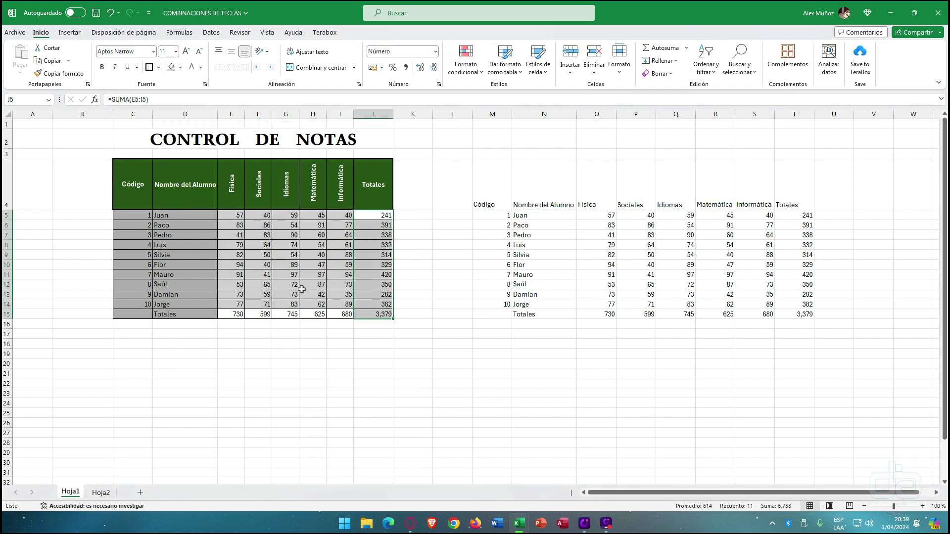
- Apply the same grey fill to the Totales column J5:J15 and the totals row E15:I15
{"action": "left_click", "coordinate": [181, 67]}
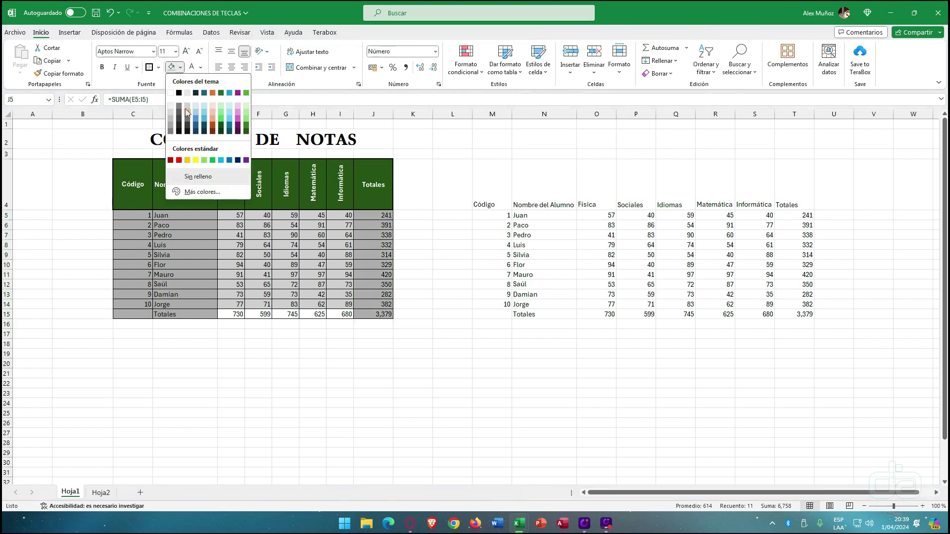
{"action": "left_click", "coordinate": [187, 117]}
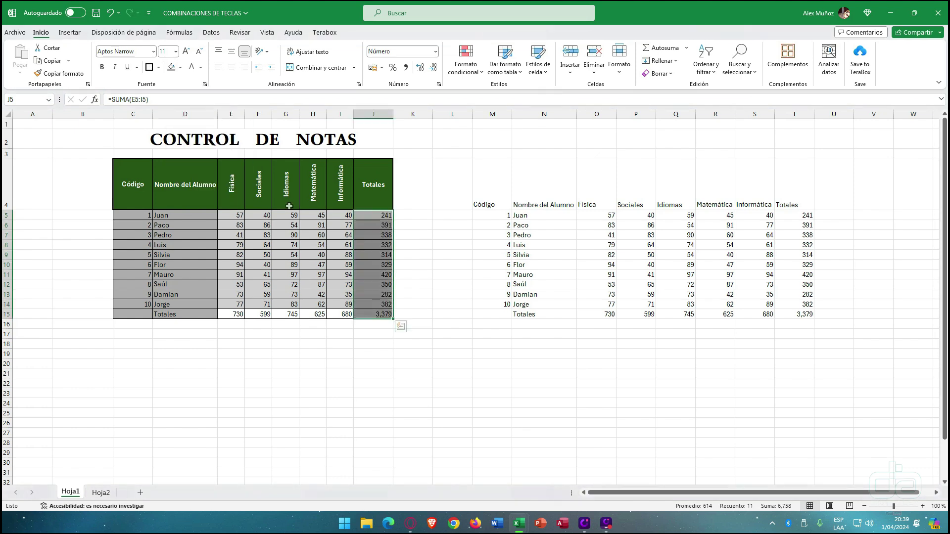
{"action": "left_click_drag", "start_coordinate": [240, 314], "coordinate": [342, 314]}
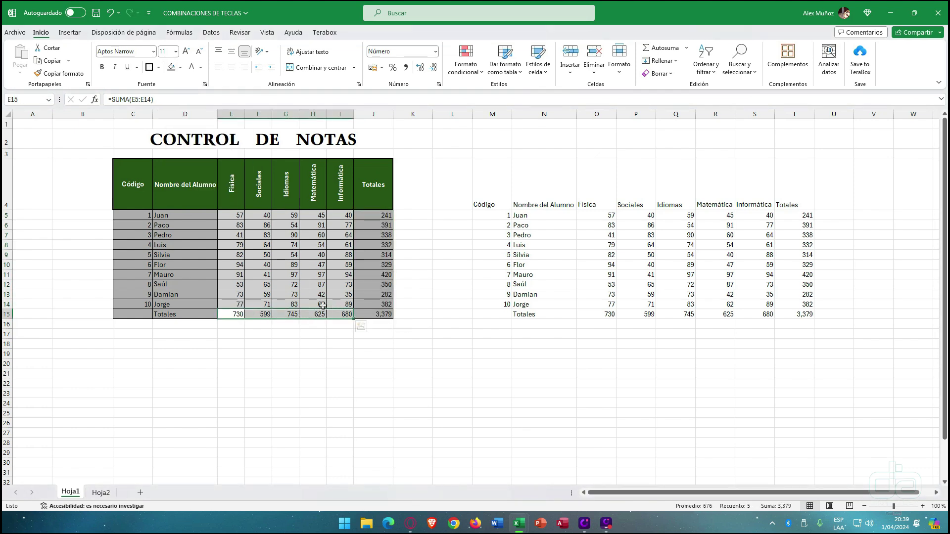
{"action": "left_click", "coordinate": [172, 65]}
{"action": "left_click", "coordinate": [196, 401]}
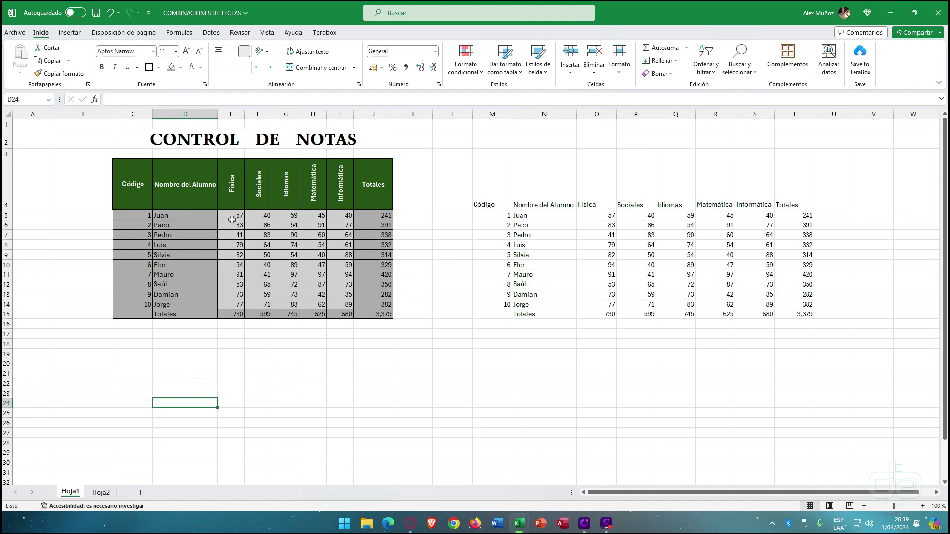
- Select the whole CONTROL DE NOTAS table and then its title
{"action": "left_click_drag", "start_coordinate": [133, 187], "coordinate": [283, 245]}
{"action": "left_click", "coordinate": [192, 251]}
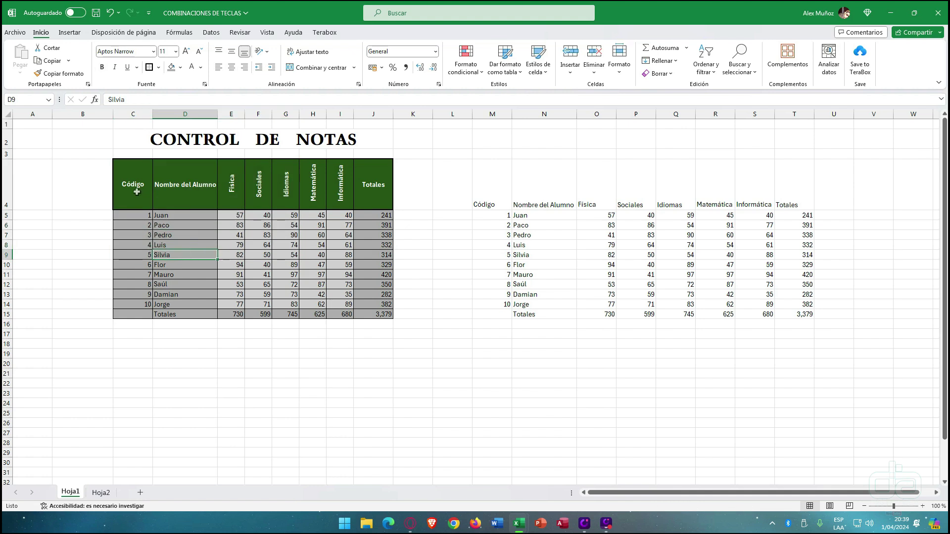
{"action": "left_click_drag", "start_coordinate": [136, 191], "coordinate": [263, 217]}
{"action": "left_click", "coordinate": [241, 294]}
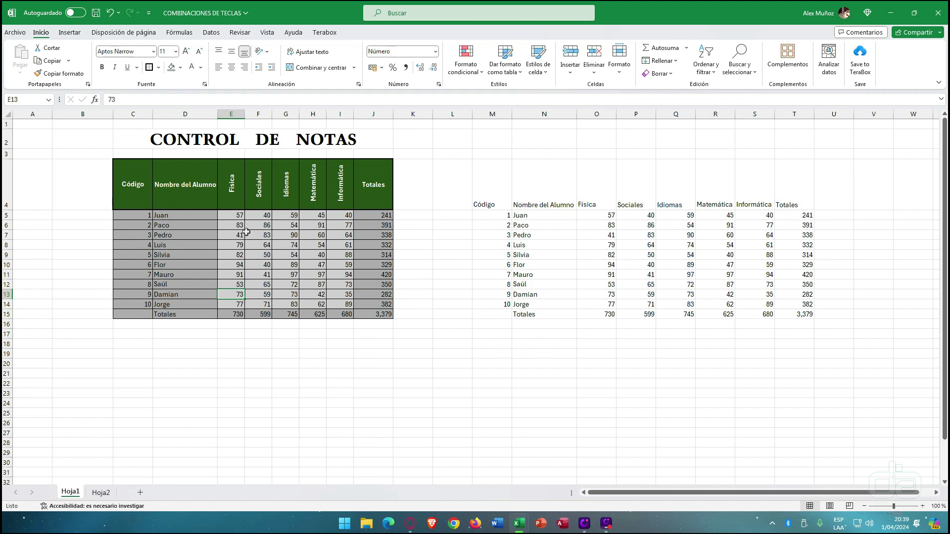
{"action": "left_click_drag", "start_coordinate": [140, 184], "coordinate": [386, 315]}
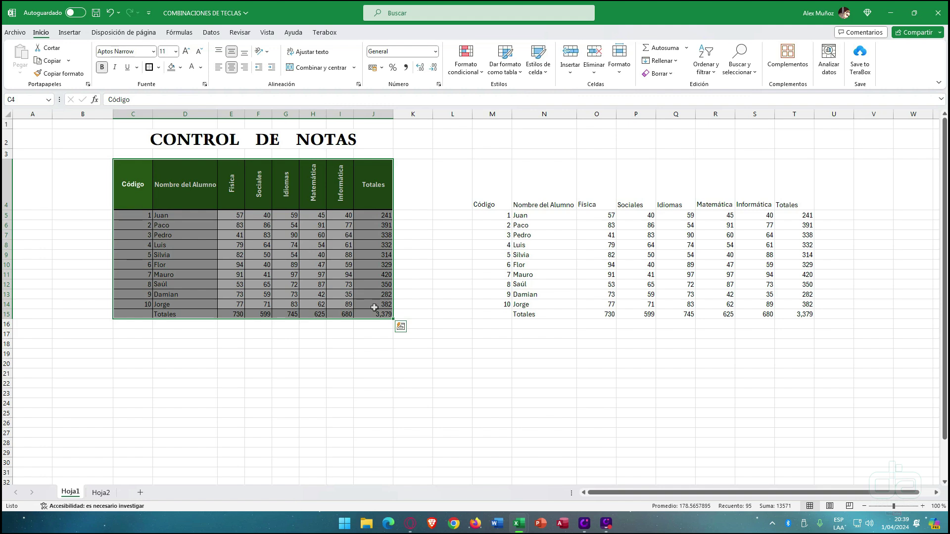
{"action": "left_click", "coordinate": [281, 144]}
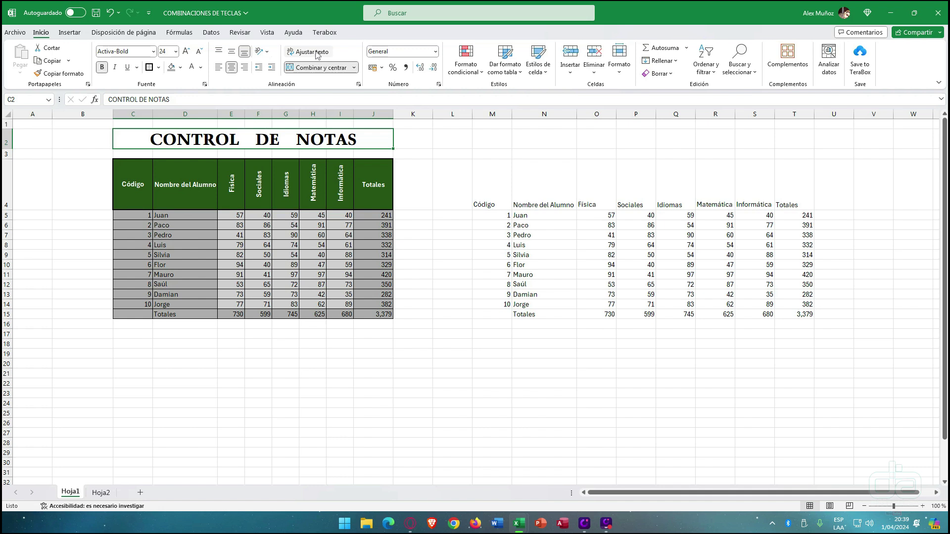
{"action": "left_click", "coordinate": [190, 333]}
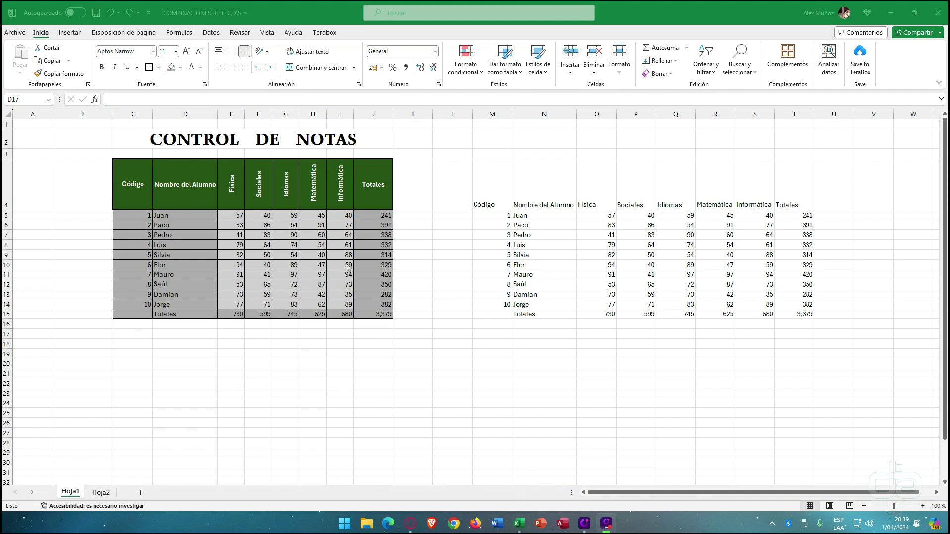
{"action": "left_click", "coordinate": [183, 335]}
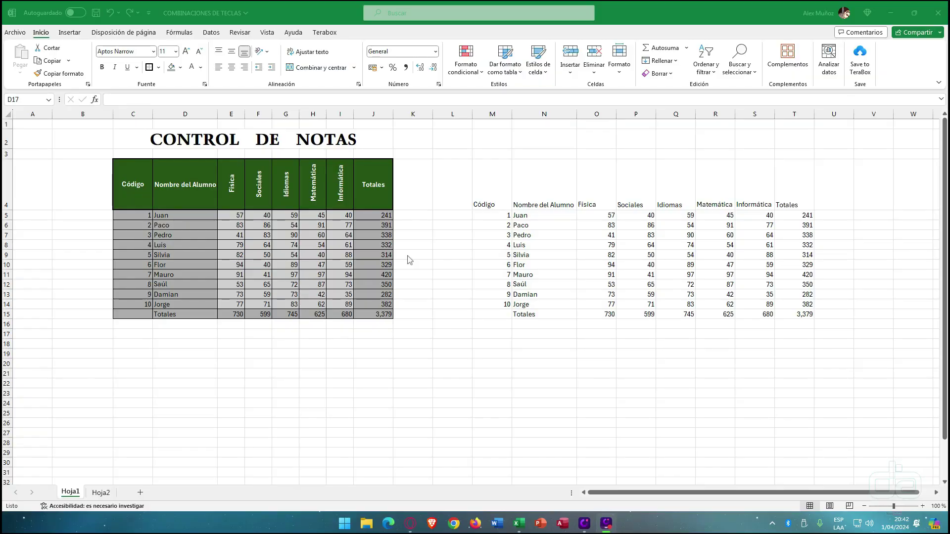
{"action": "left_click", "coordinate": [166, 236]}
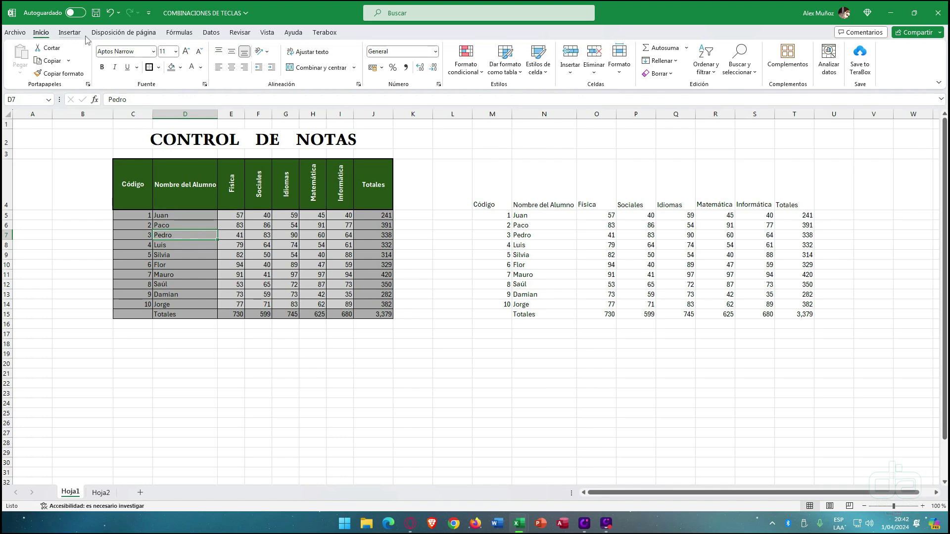
- Collapse the ribbon to tab names, preview Inicio and the other tabs, then pin it again
{"action": "scroll", "coordinate": [43, 37], "scroll_direction": "down", "scroll_amount": 4}
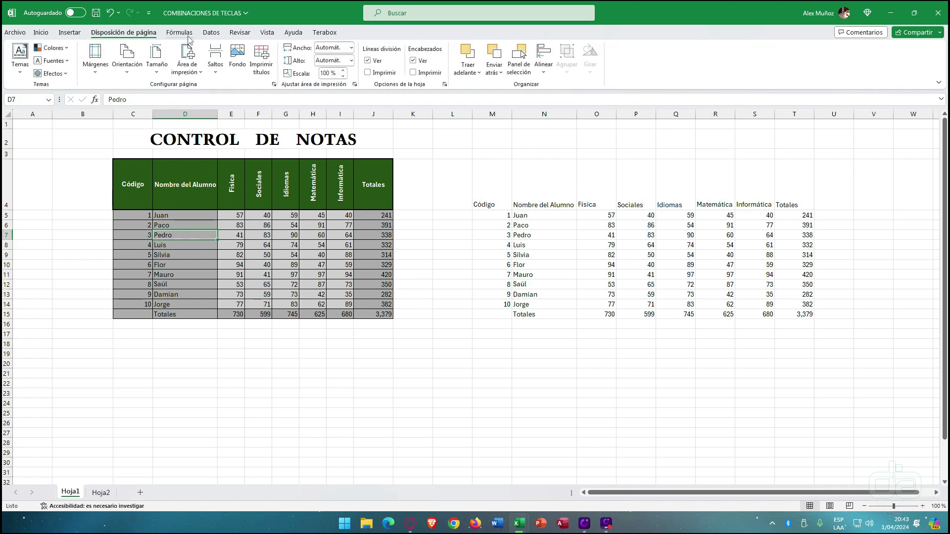
{"action": "scroll", "coordinate": [64, 32], "scroll_direction": "up", "scroll_amount": 4}
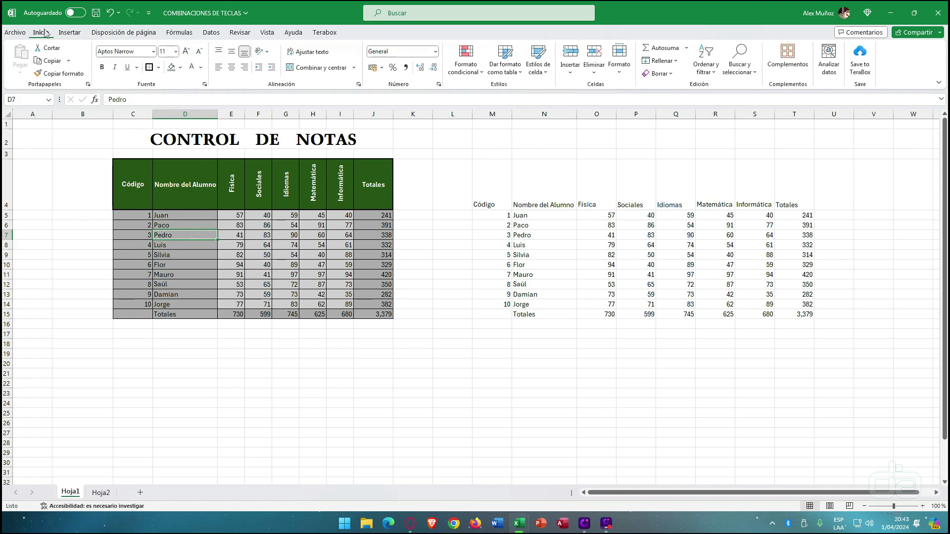
{"action": "double_click", "coordinate": [41, 33]}
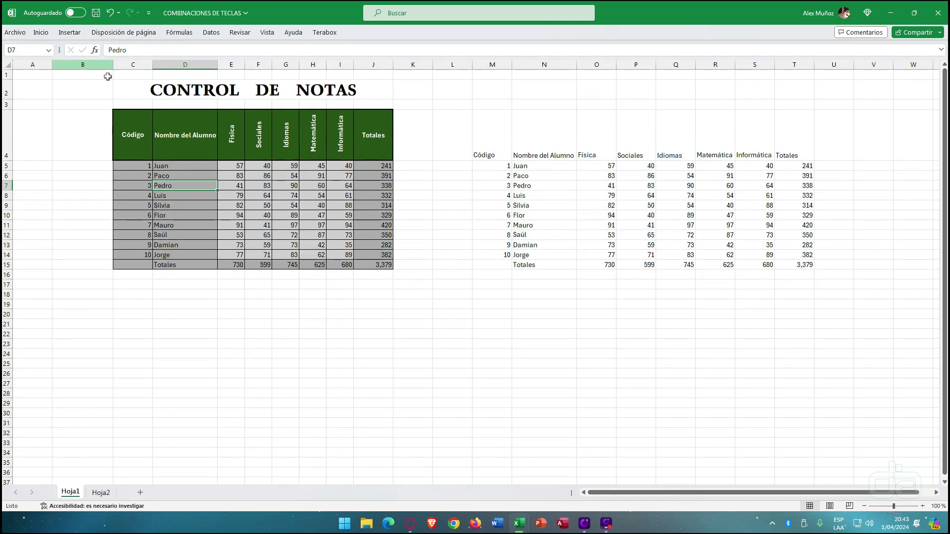
{"action": "left_click", "coordinate": [47, 34]}
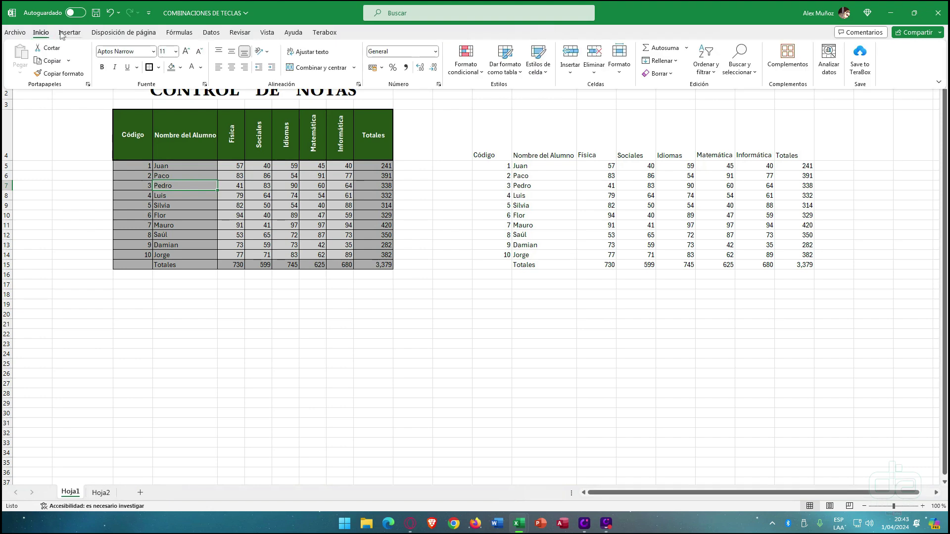
{"action": "left_click", "coordinate": [70, 33]}
{"action": "left_click", "coordinate": [116, 34]}
{"action": "left_click", "coordinate": [175, 34]}
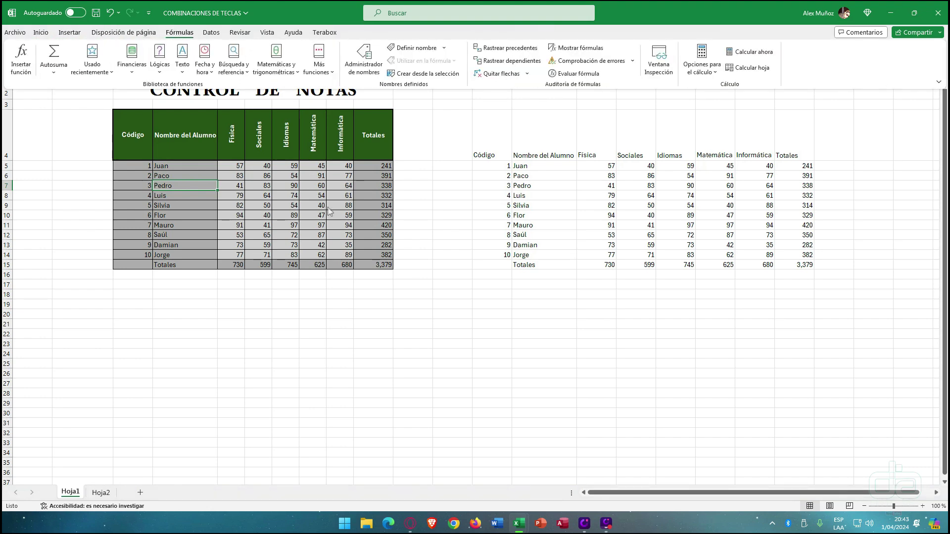
{"action": "left_click", "coordinate": [557, 400]}
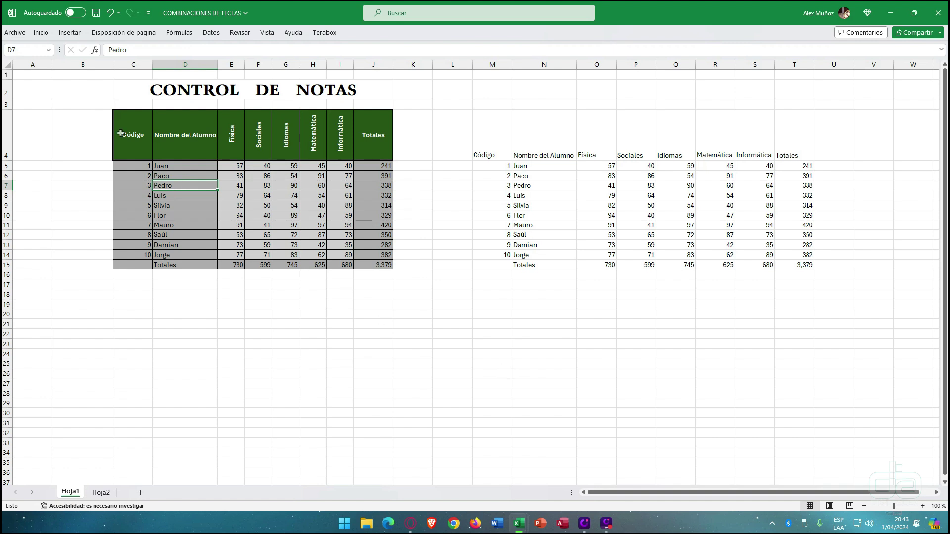
{"action": "double_click", "coordinate": [41, 32]}
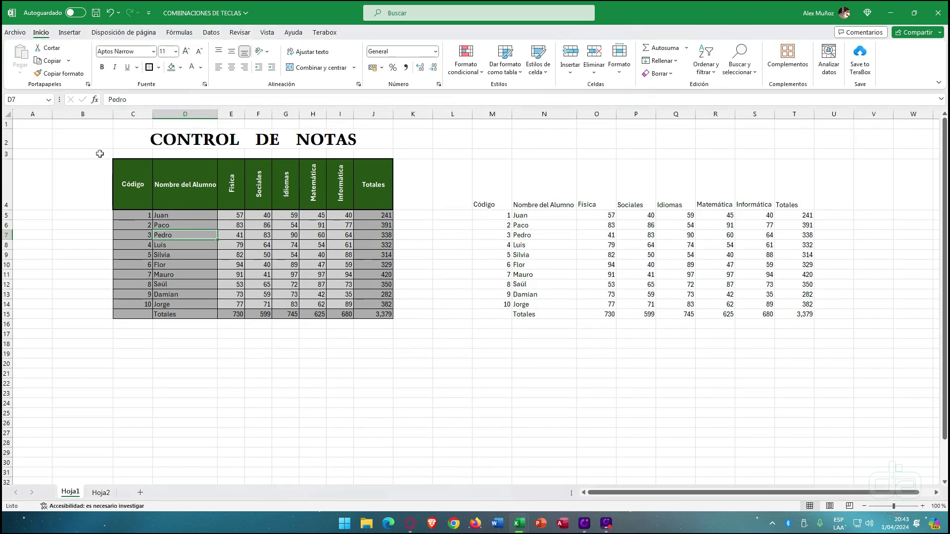
- Select the grades E5:I14 to read average 68, count 50 and sum 3,379
{"action": "left_click", "coordinate": [68, 187]}
{"action": "left_click", "coordinate": [81, 233]}
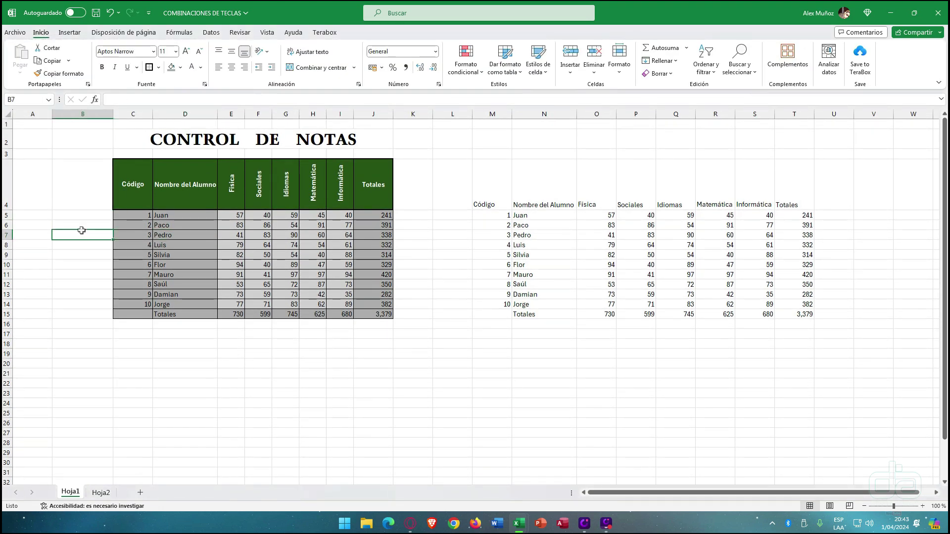
{"action": "left_click", "coordinate": [86, 262]}
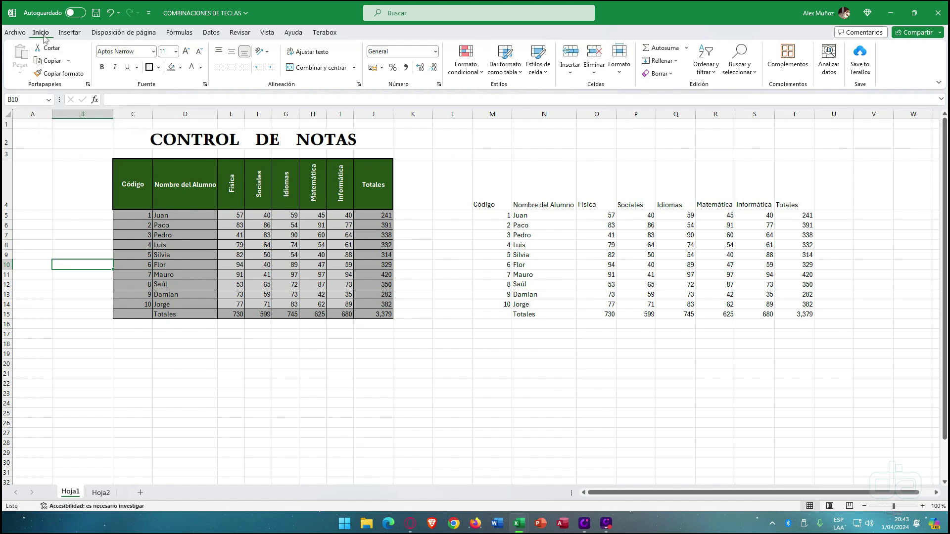
{"action": "left_click", "coordinate": [233, 283]}
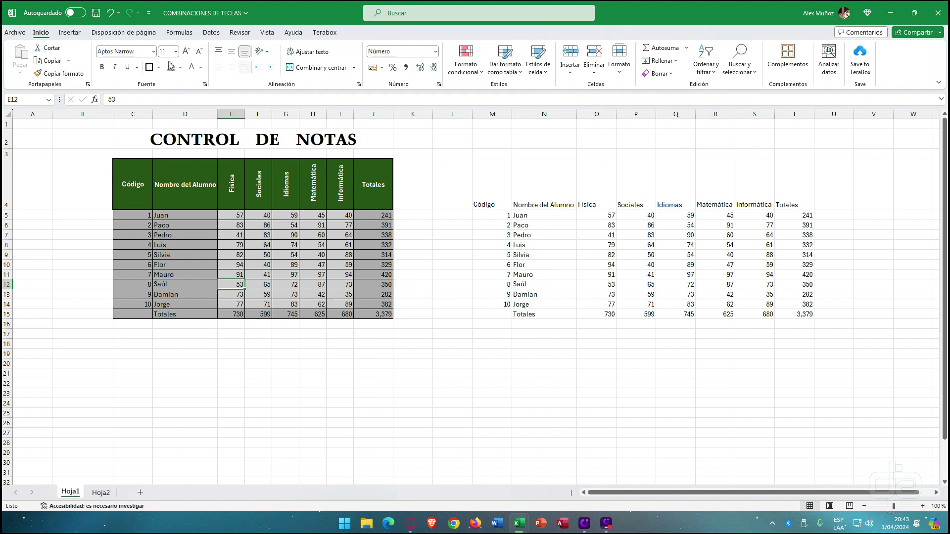
{"action": "left_click", "coordinate": [331, 223]}
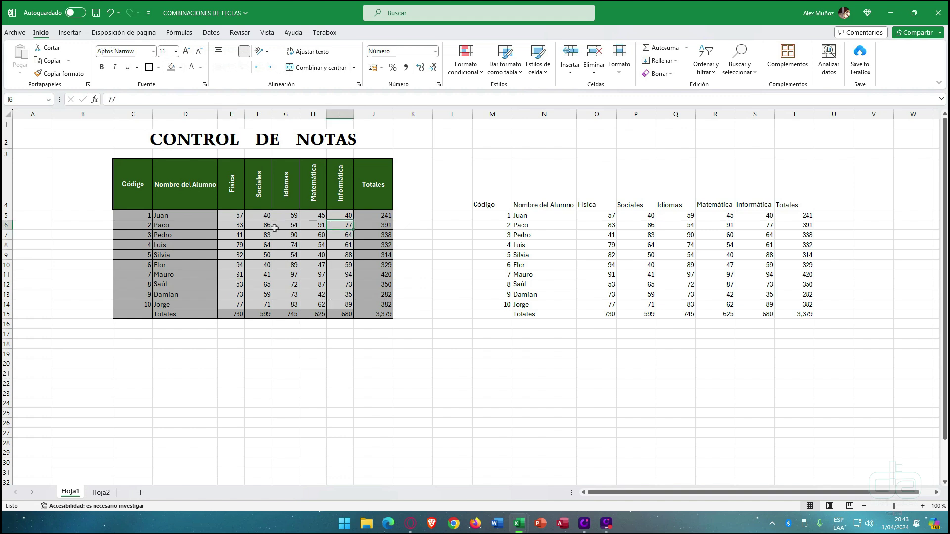
{"action": "left_click_drag", "start_coordinate": [239, 214], "coordinate": [340, 298]}
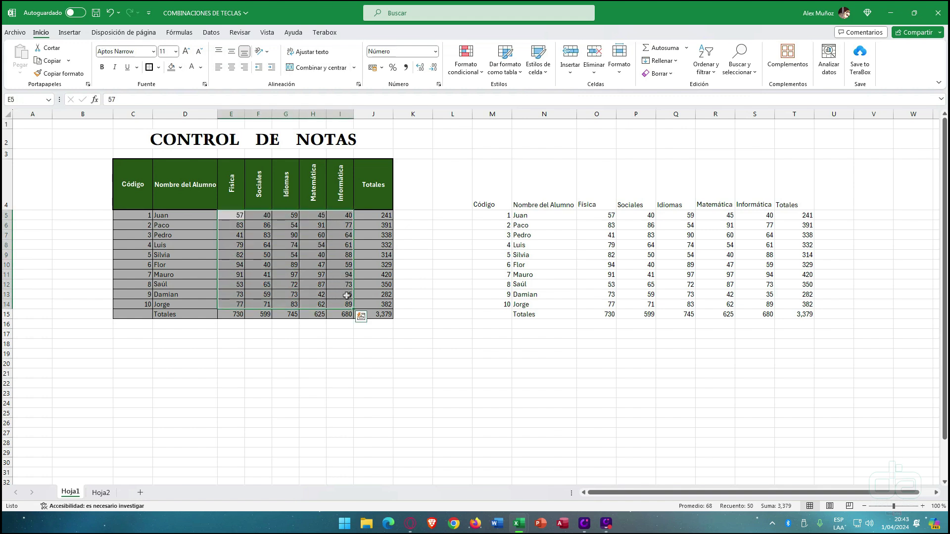
{"action": "left_click", "coordinate": [435, 51]}
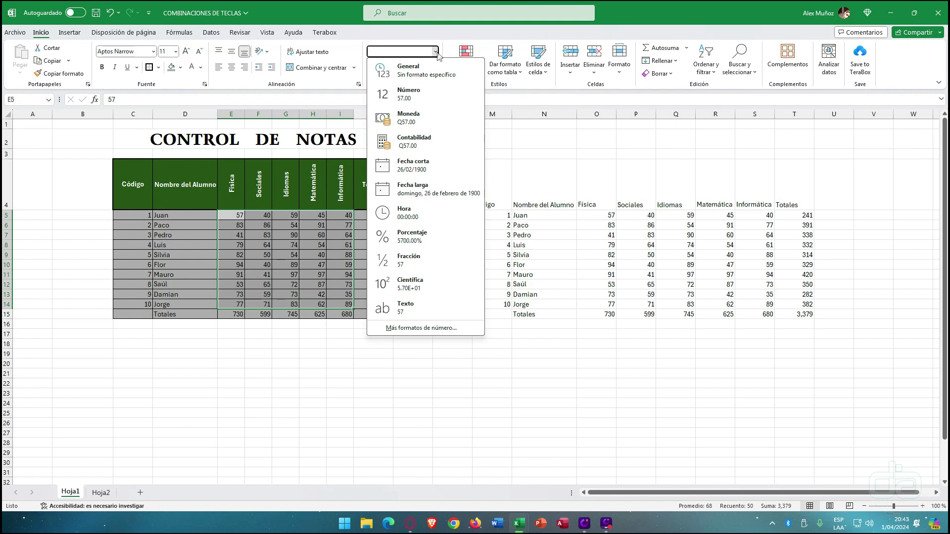
{"action": "left_click", "coordinate": [436, 51]}
{"action": "left_click", "coordinate": [436, 51]}
{"action": "left_click", "coordinate": [248, 239]}
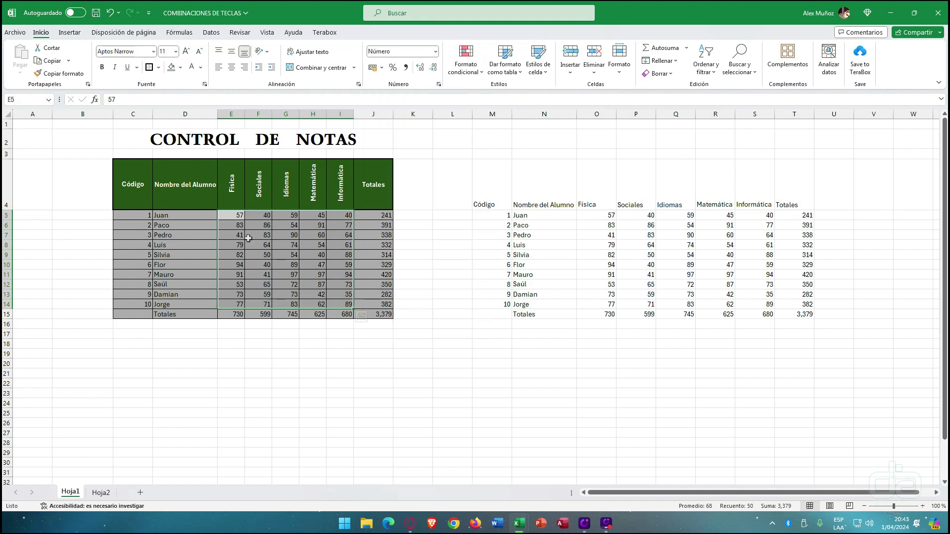
{"action": "left_click_drag", "start_coordinate": [241, 216], "coordinate": [340, 306]}
{"action": "left_click", "coordinate": [435, 51]}
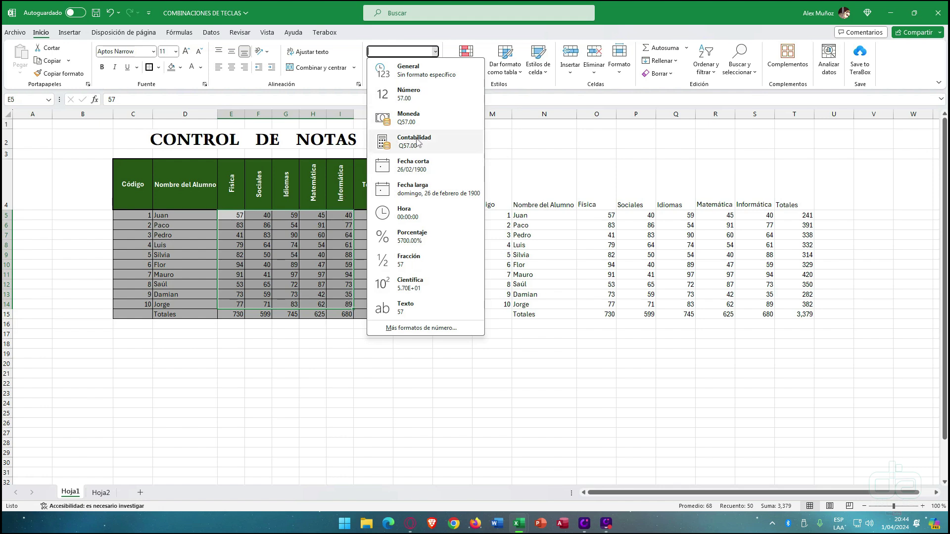
{"action": "left_click", "coordinate": [315, 252]}
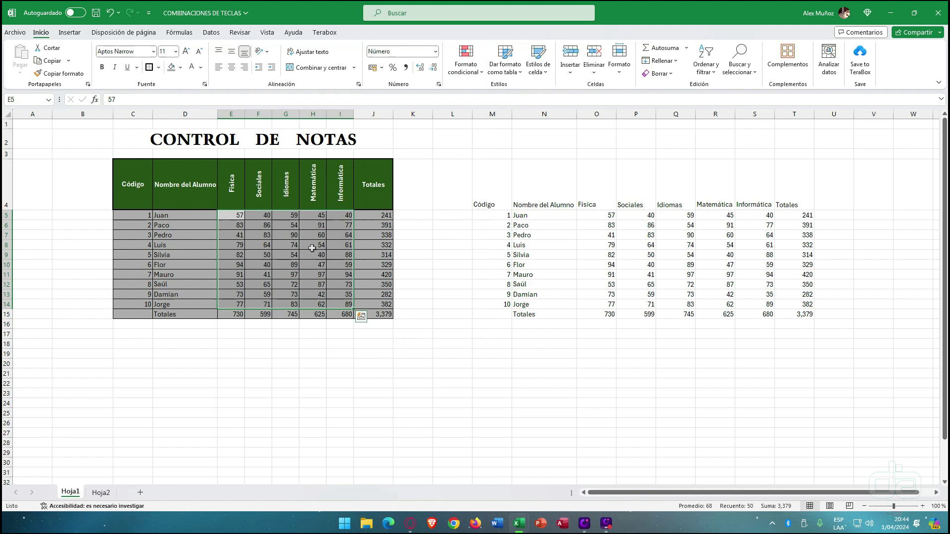
{"action": "left_click", "coordinate": [290, 261]}
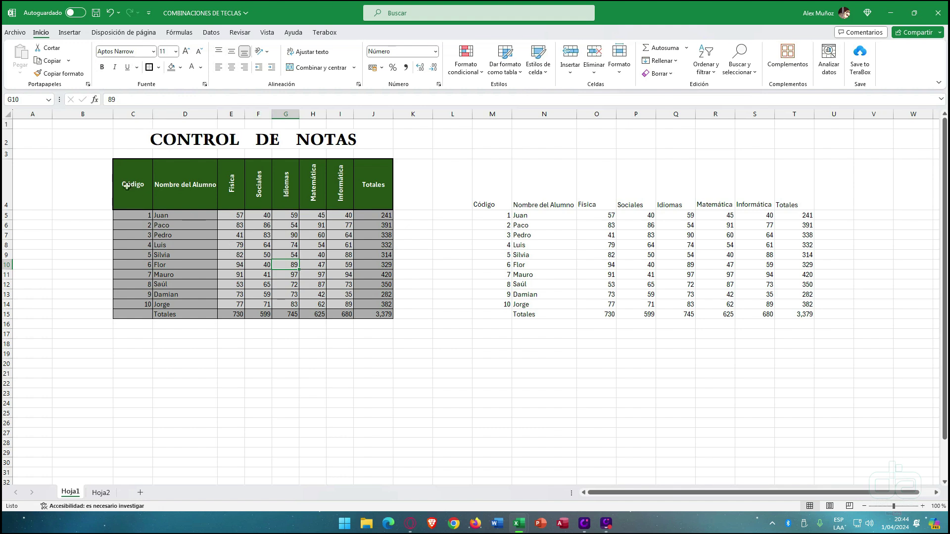
{"action": "left_click_drag", "start_coordinate": [128, 187], "coordinate": [373, 311]}
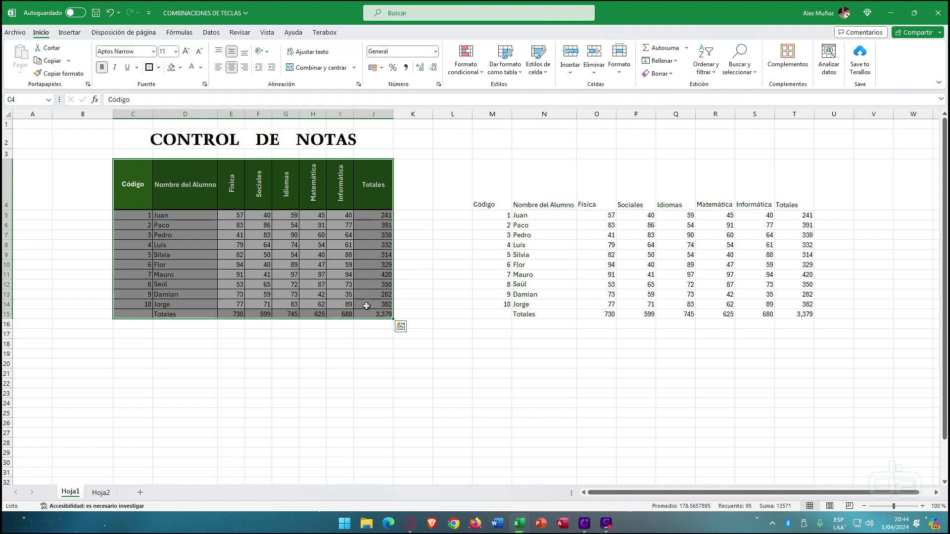
{"action": "key", "text": "ctrl+1"}
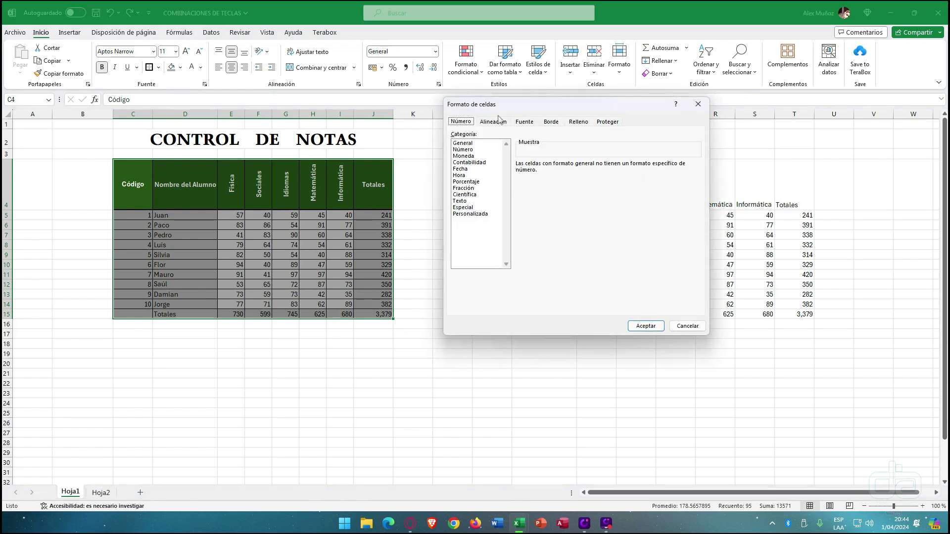
{"action": "left_click", "coordinate": [638, 9]}
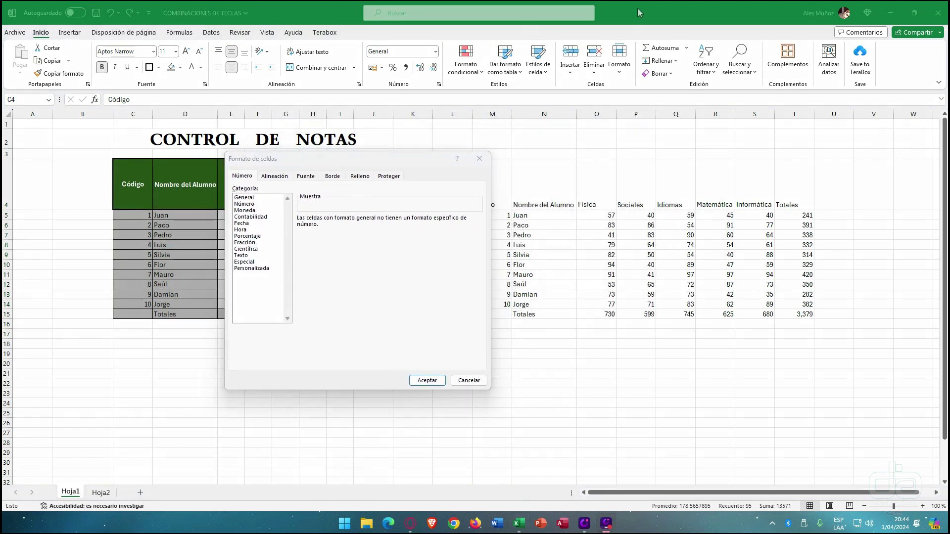
{"action": "mouse_move", "coordinate": [246, 171]}
{"action": "left_mouse_down"}
{"action": "mouse_move", "coordinate": [366, 53]}
{"action": "mouse_move", "coordinate": [384, 85]}
{"action": "left_mouse_up"}
{"action": "mouse_move", "coordinate": [280, 172]}
{"action": "left_mouse_down"}
{"action": "mouse_move", "coordinate": [247, 94]}
{"action": "mouse_move", "coordinate": [260, 78]}
{"action": "left_mouse_up"}
{"action": "left_click_drag", "start_coordinate": [298, 173], "coordinate": [162, 84]}
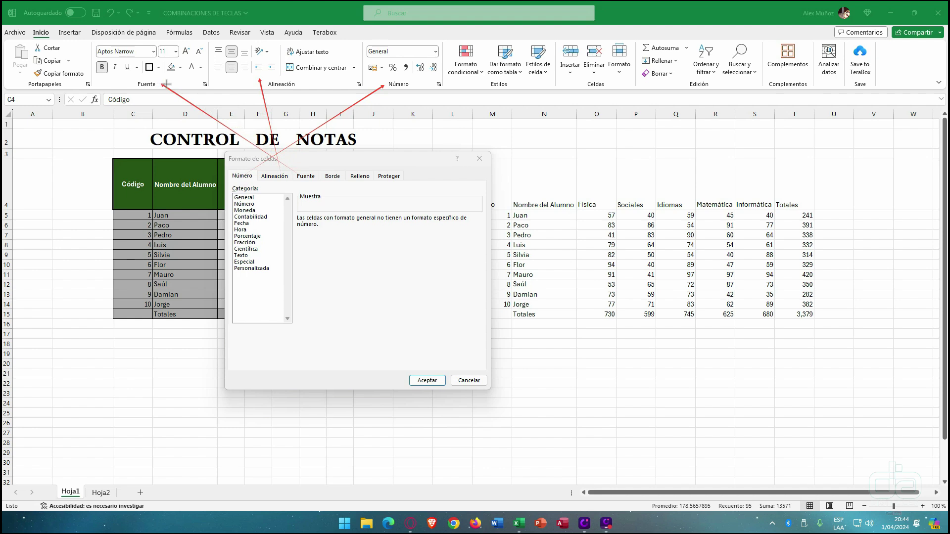
{"action": "left_click_drag", "start_coordinate": [323, 172], "coordinate": [151, 70]}
{"action": "mouse_move", "coordinate": [366, 176]}
{"action": "left_mouse_down"}
{"action": "mouse_move", "coordinate": [235, 92]}
{"action": "mouse_move", "coordinate": [182, 73]}
{"action": "left_mouse_up"}
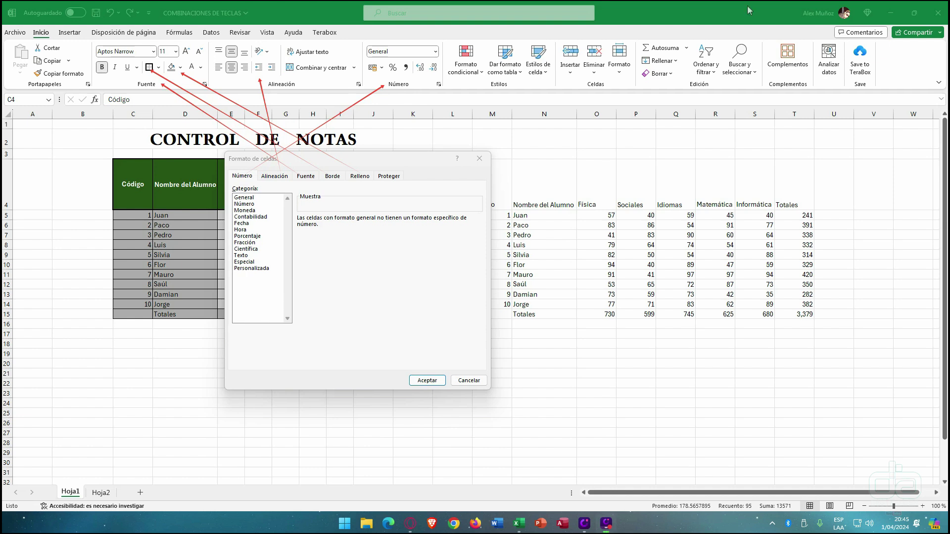
{"action": "left_click", "coordinate": [780, 9]}
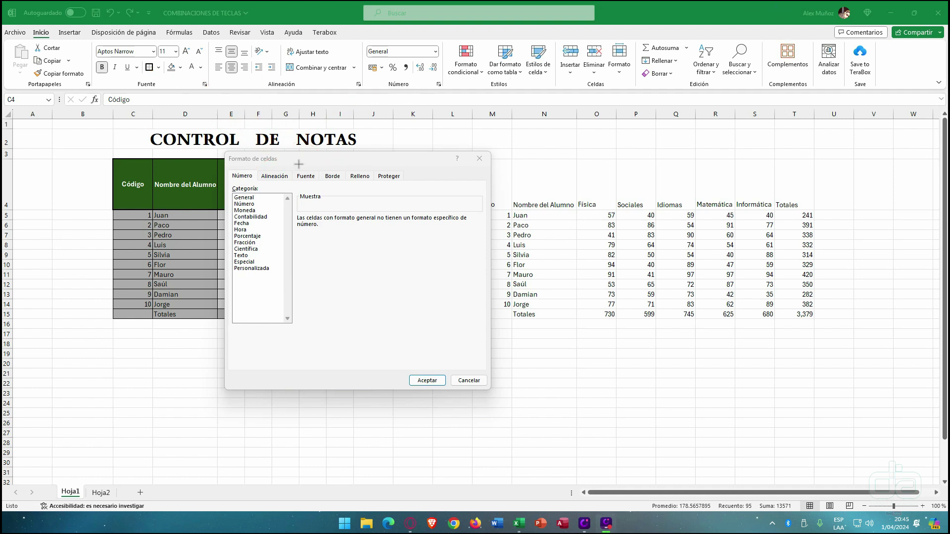
{"action": "left_click_drag", "start_coordinate": [299, 164], "coordinate": [321, 145]}
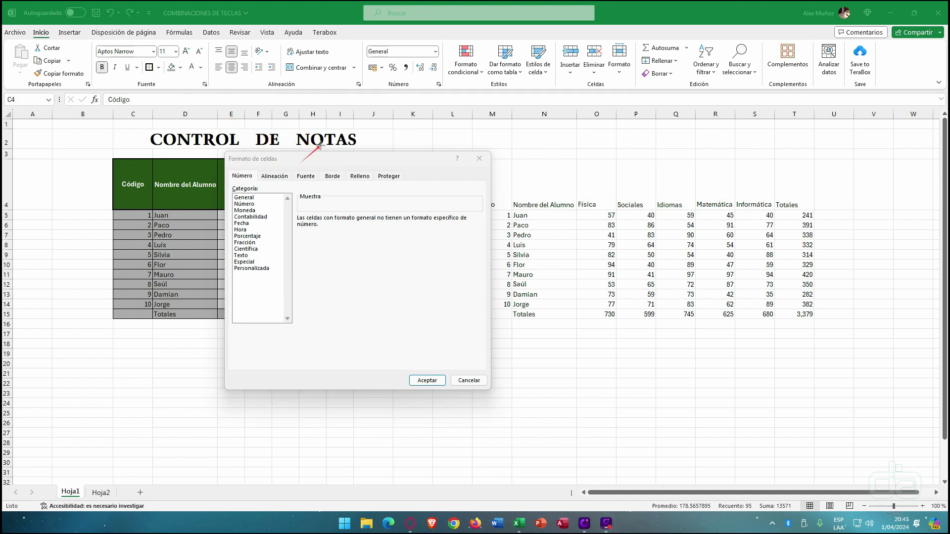
{"action": "left_click", "coordinate": [778, 15]}
{"action": "left_click", "coordinate": [479, 160]}
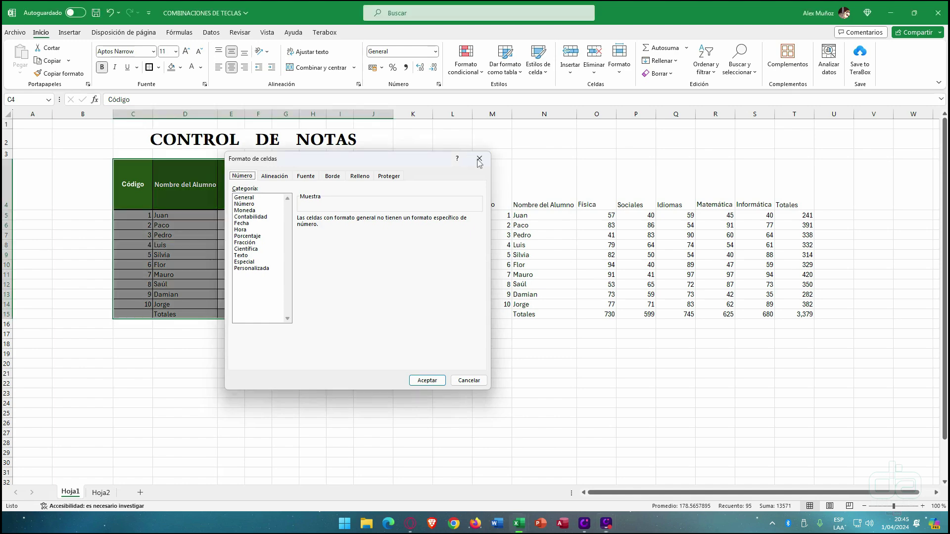
{"action": "left_click", "coordinate": [188, 219]}
{"action": "left_click_drag", "start_coordinate": [131, 188], "coordinate": [368, 318]}
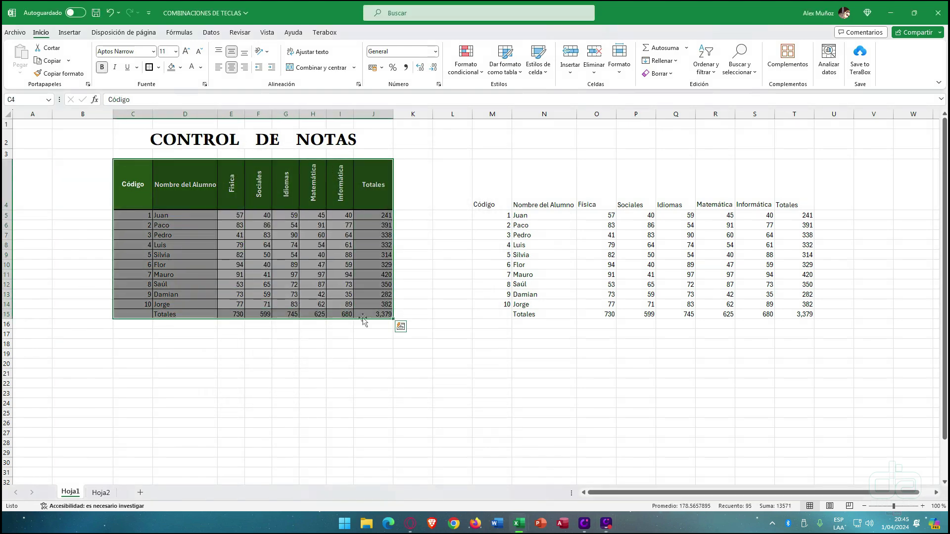
- Open Formato de celdas for the CONTROL DE NOTAS table with Ctrl+1
{"action": "right_click", "coordinate": [262, 219]}
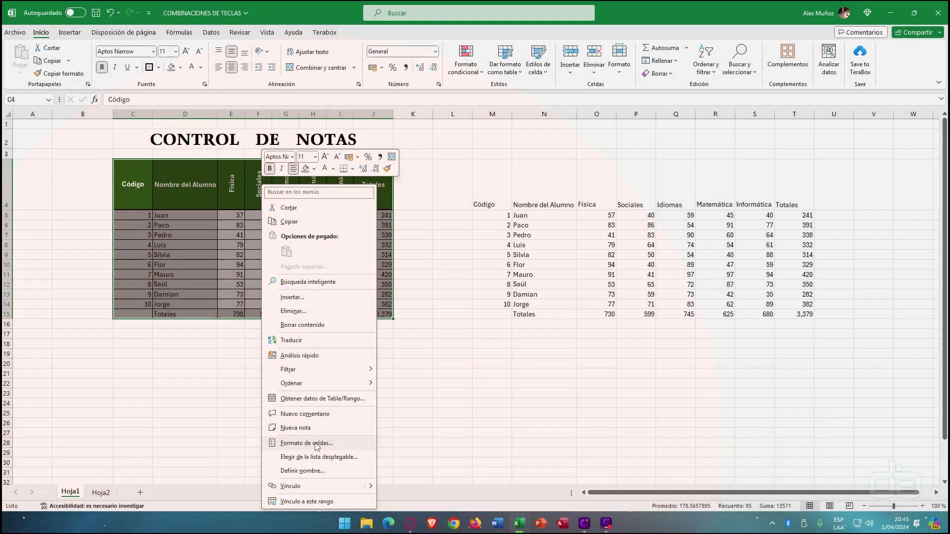
{"action": "key", "text": "Escape"}
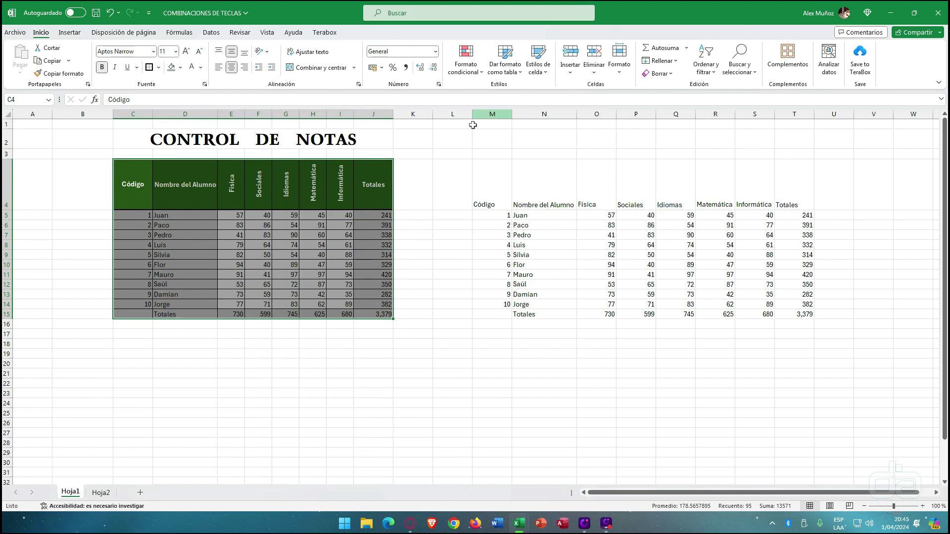
{"action": "left_click", "coordinate": [622, 70]}
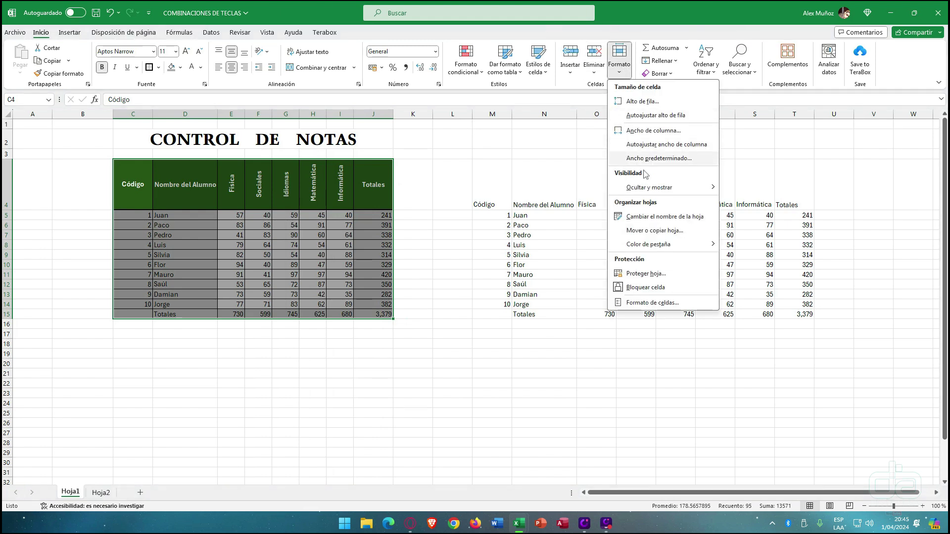
{"action": "key", "text": "Escape"}
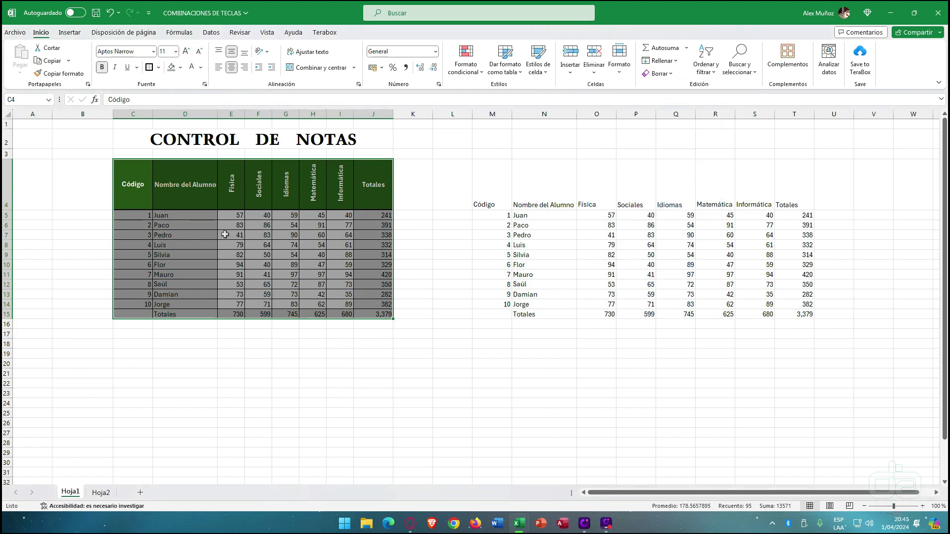
{"action": "key", "text": "ctrl+1"}
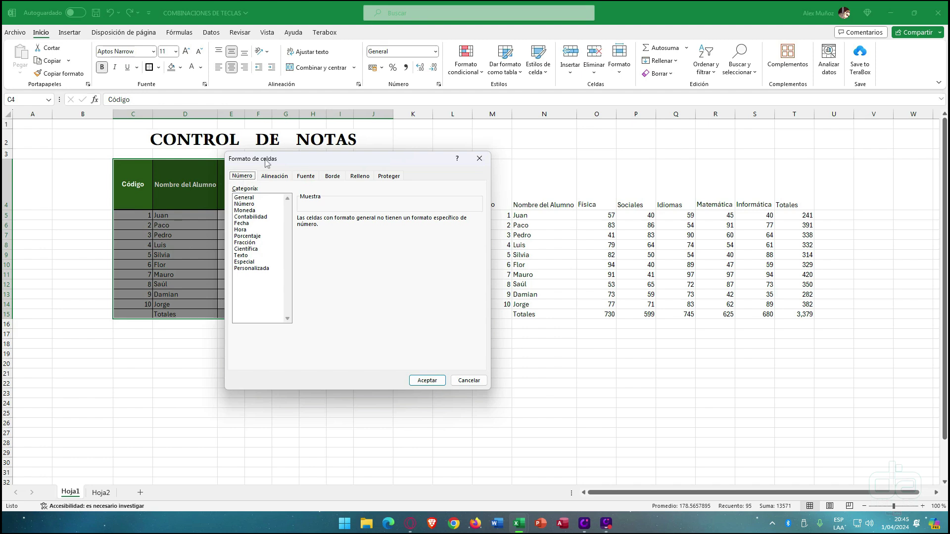
- Add orange dash-dot inner border lines to the table in the Border tab
{"action": "left_click_drag", "start_coordinate": [297, 157], "coordinate": [487, 239]}
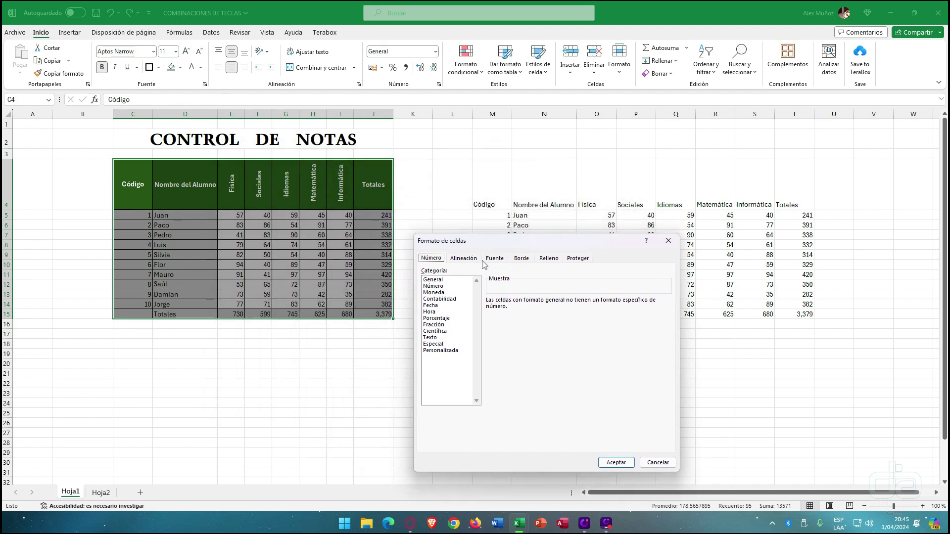
{"action": "left_click", "coordinate": [522, 260]}
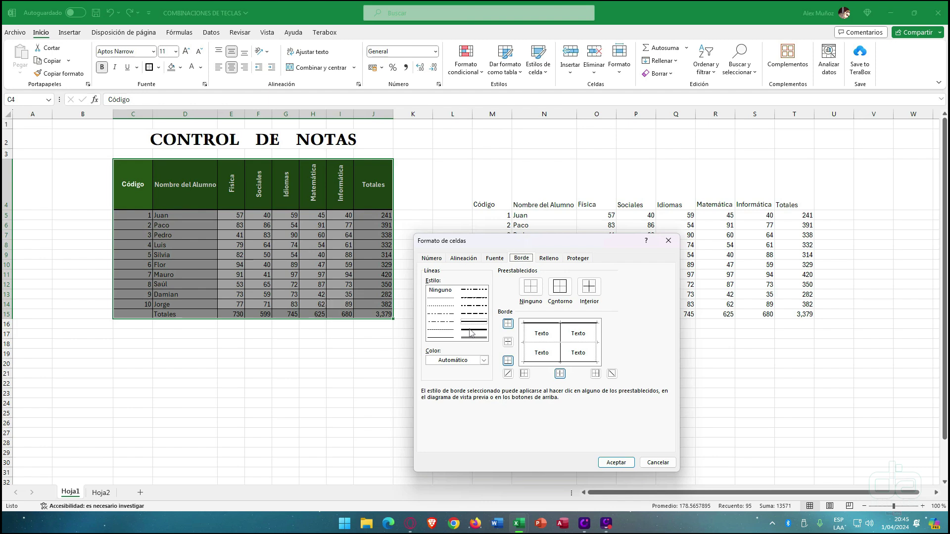
{"action": "left_click", "coordinate": [441, 322]}
{"action": "left_click", "coordinate": [484, 361]}
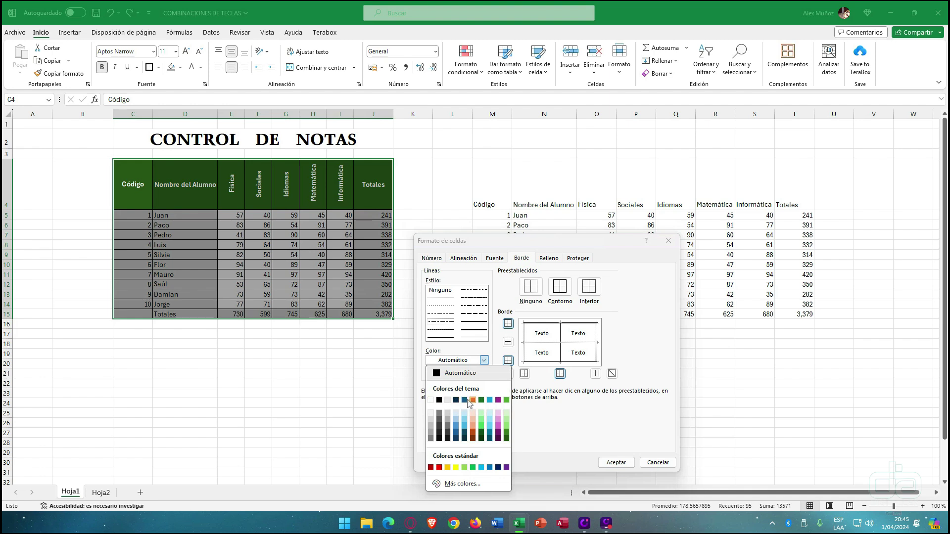
{"action": "left_click", "coordinate": [448, 420]}
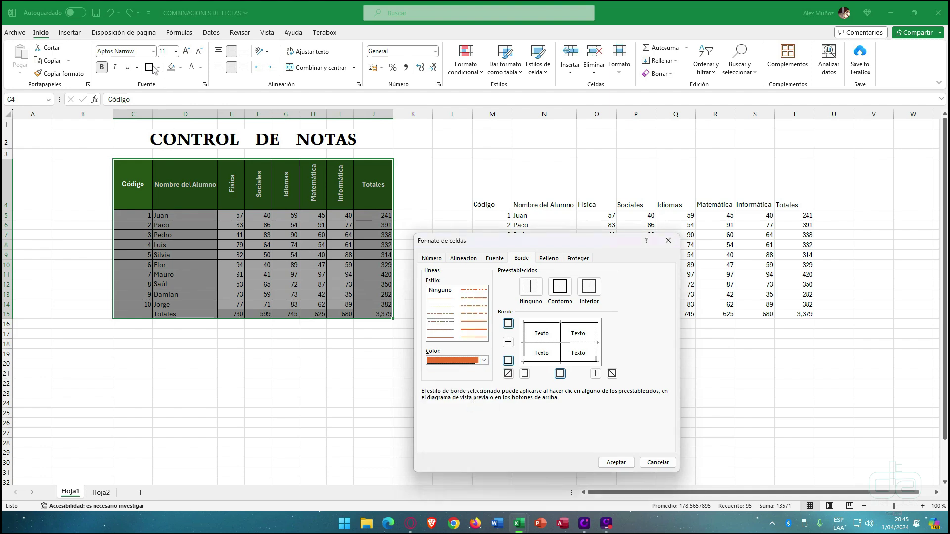
{"action": "left_click", "coordinate": [586, 291]}
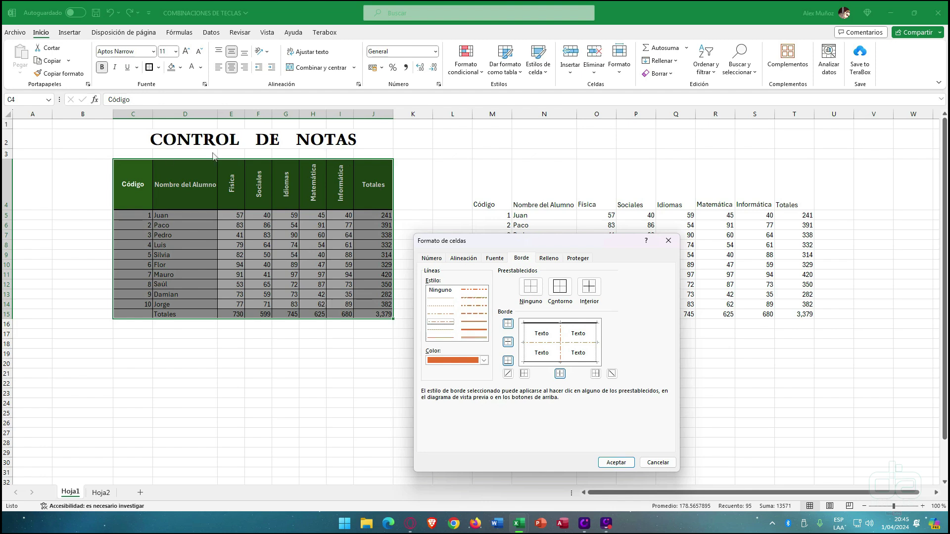
- Add a thick solid black outline around the table and apply the borders
{"action": "left_click", "coordinate": [478, 331]}
{"action": "left_click", "coordinate": [484, 360]}
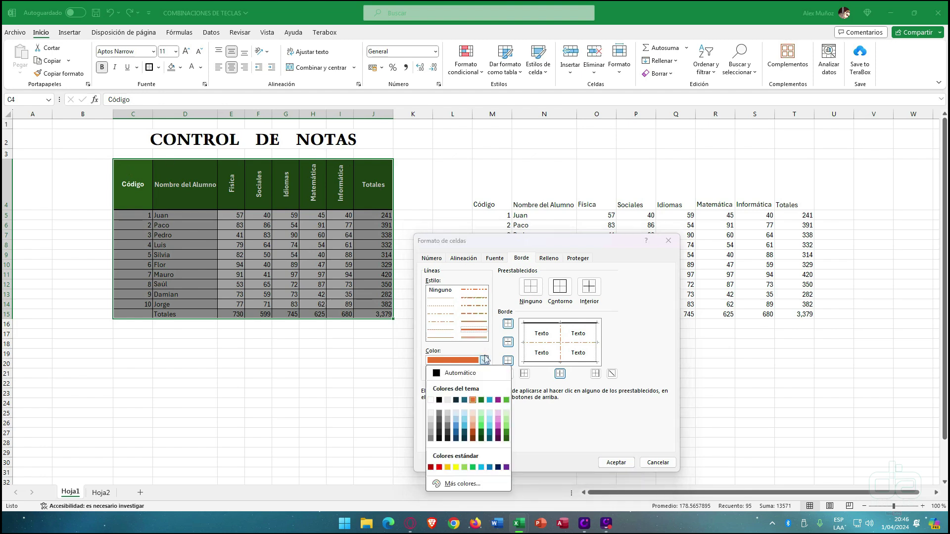
{"action": "left_click", "coordinate": [441, 401]}
{"action": "left_click", "coordinate": [564, 290]}
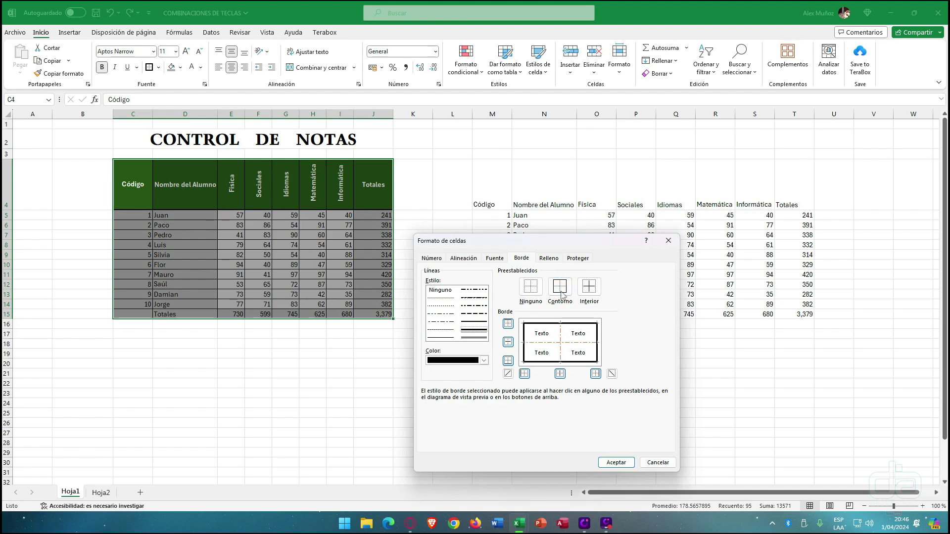
{"action": "left_click", "coordinate": [616, 462]}
{"action": "left_click", "coordinate": [311, 354]}
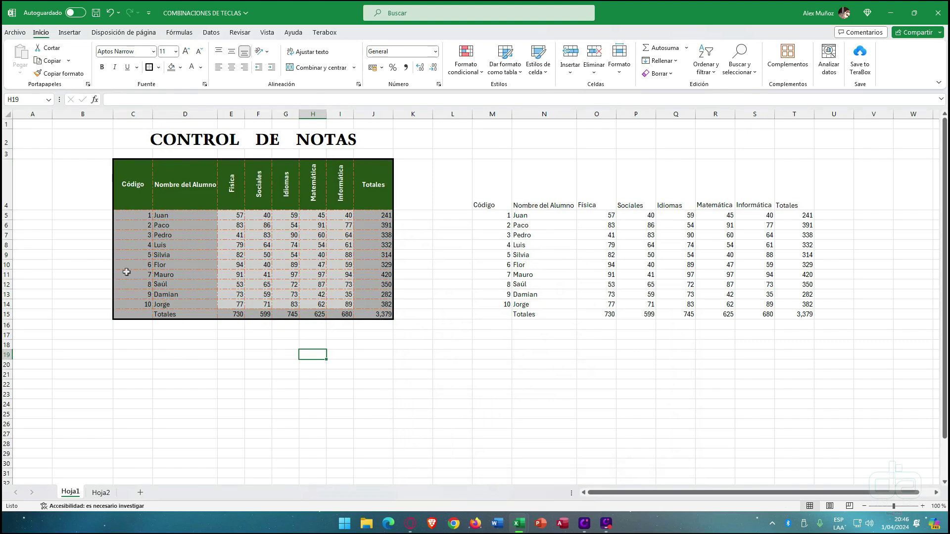
{"action": "left_click", "coordinate": [159, 68]}
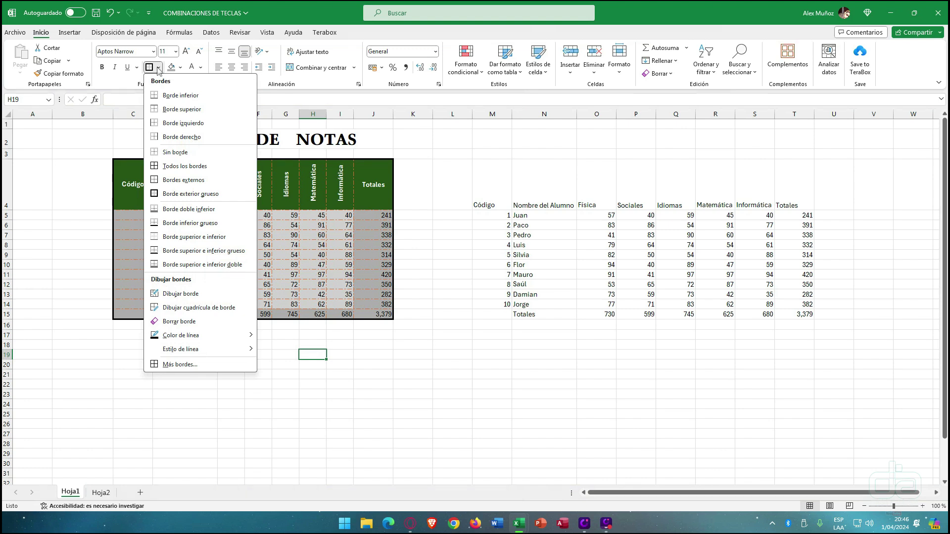
{"action": "mouse_move", "coordinate": [205, 338]}
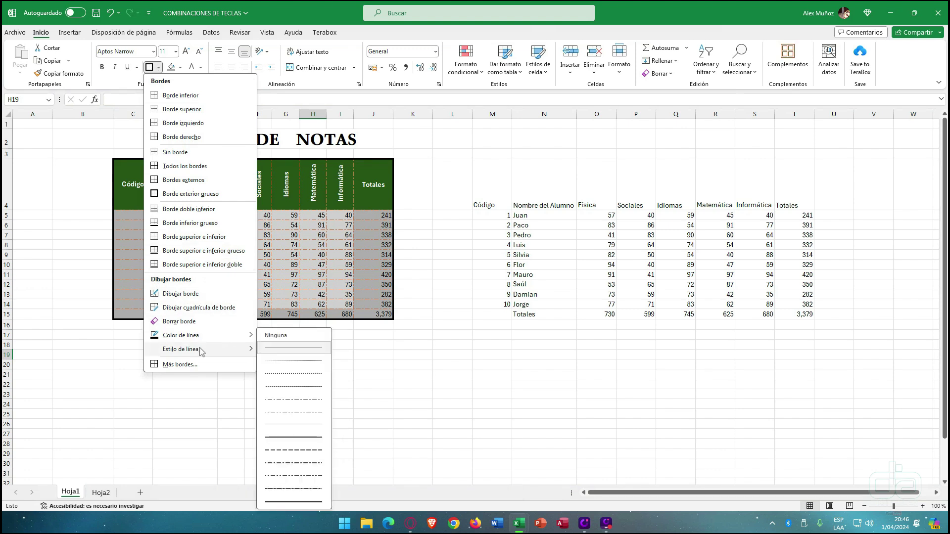
{"action": "left_click", "coordinate": [409, 306]}
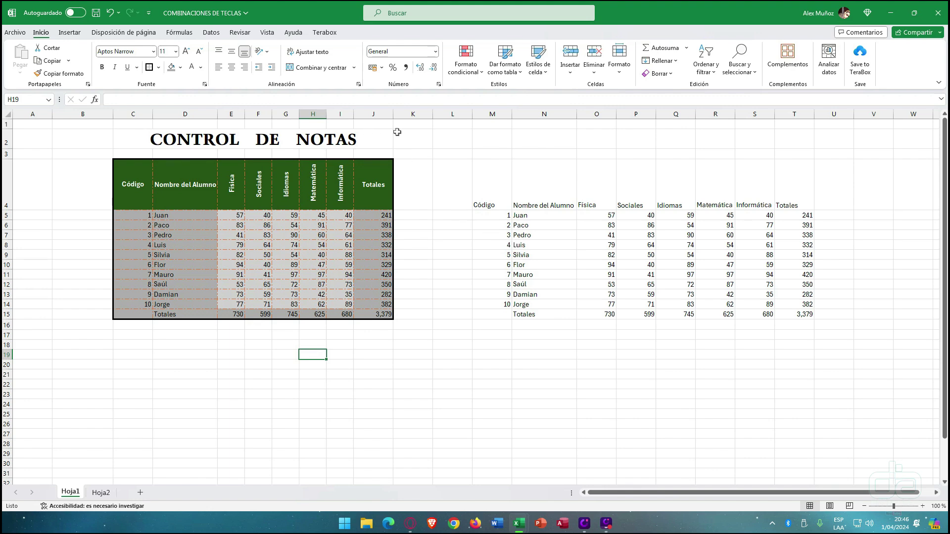
- Delete the Totales row N15:T15 from the right-hand copy, leaving row 15 empty
{"action": "left_click", "coordinate": [636, 19]}
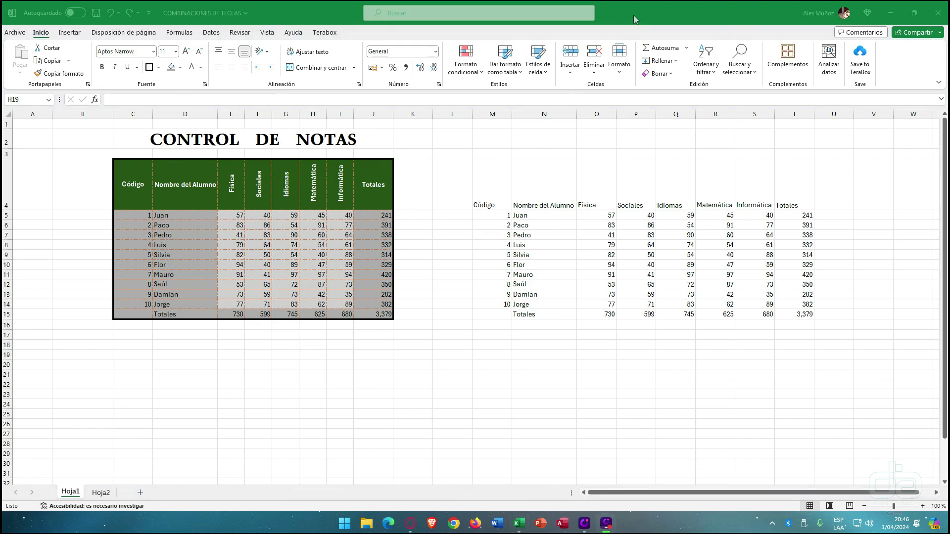
{"action": "left_click", "coordinate": [296, 235]}
{"action": "left_click", "coordinate": [296, 235]}
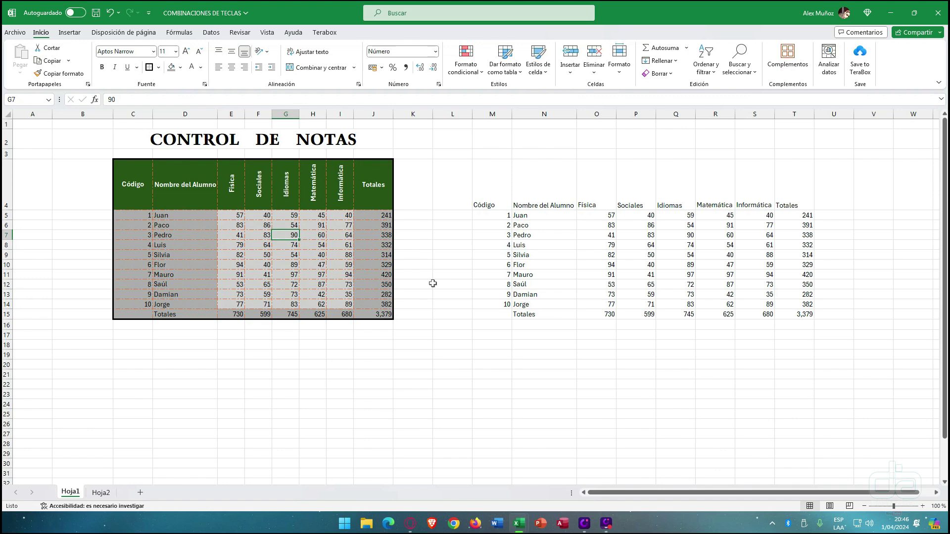
{"action": "left_click", "coordinate": [491, 294]}
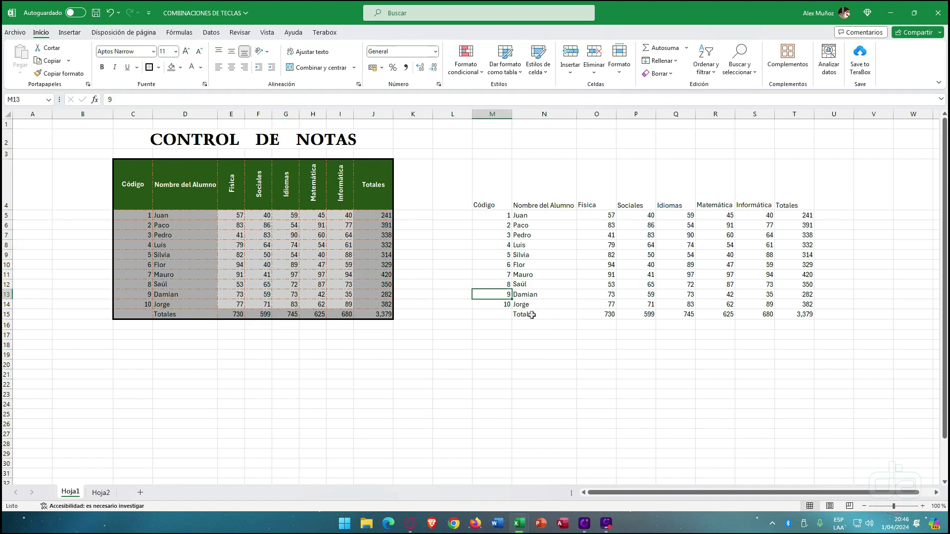
{"action": "left_click_drag", "start_coordinate": [531, 318], "coordinate": [797, 312]}
{"action": "key", "text": "Delete"}
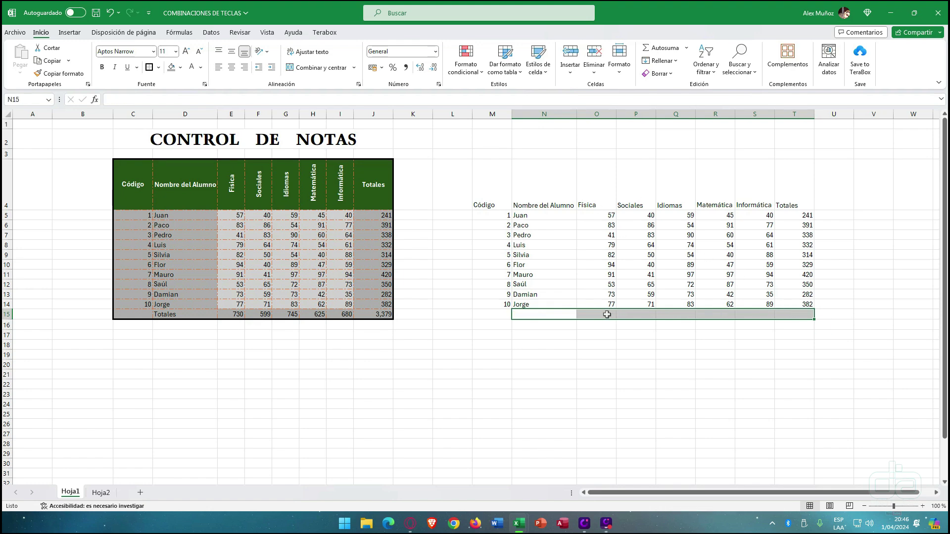
{"action": "left_click", "coordinate": [606, 317]}
{"action": "left_click", "coordinate": [543, 319]}
{"action": "left_click_drag", "start_coordinate": [544, 320], "coordinate": [795, 320]}
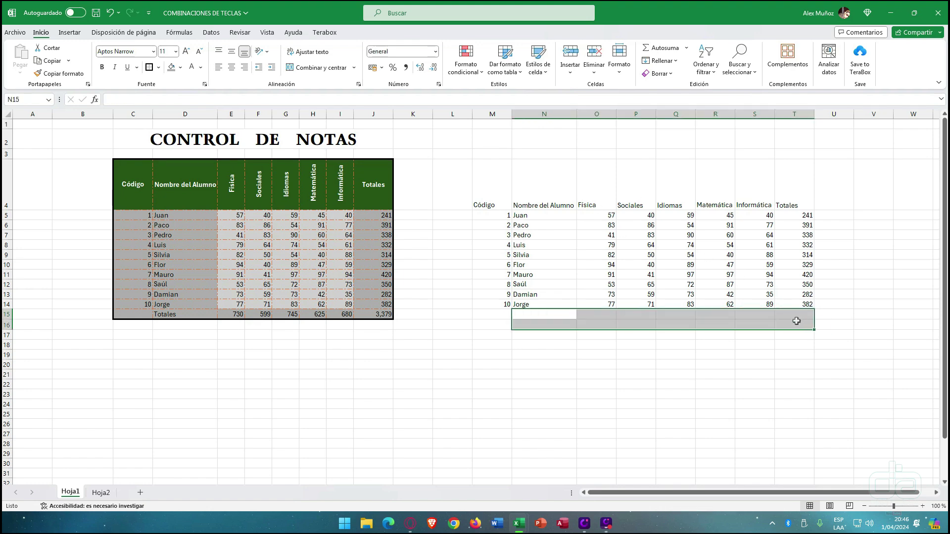
{"action": "left_click", "coordinate": [701, 354]}
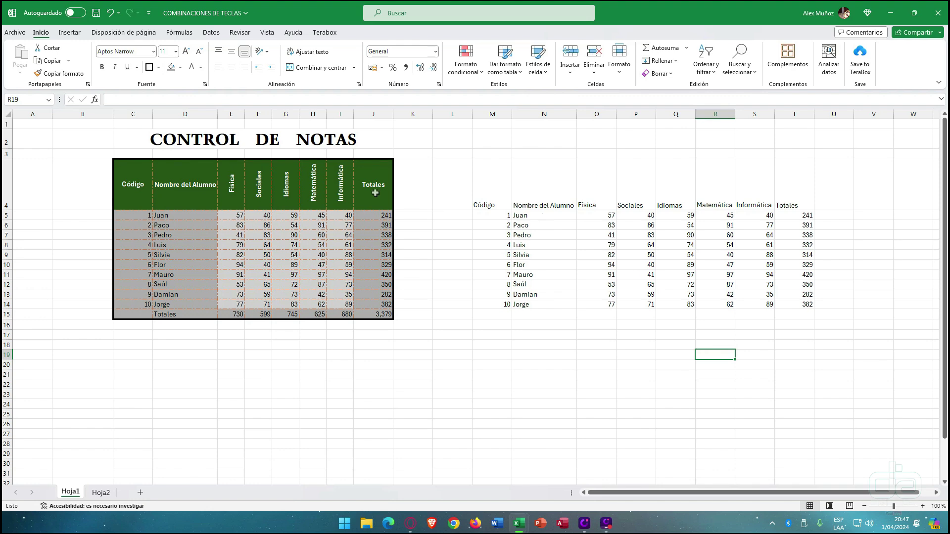
- Select D6:F11 and then the copied table M4:T14 to check their counts and sums
{"action": "left_click_drag", "start_coordinate": [166, 225], "coordinate": [269, 277]}
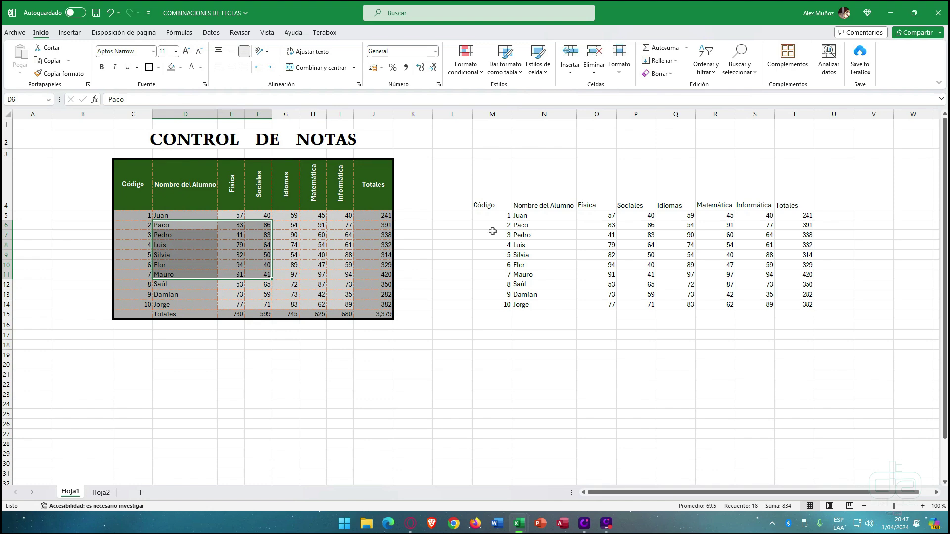
{"action": "left_click_drag", "start_coordinate": [508, 197], "coordinate": [798, 305]}
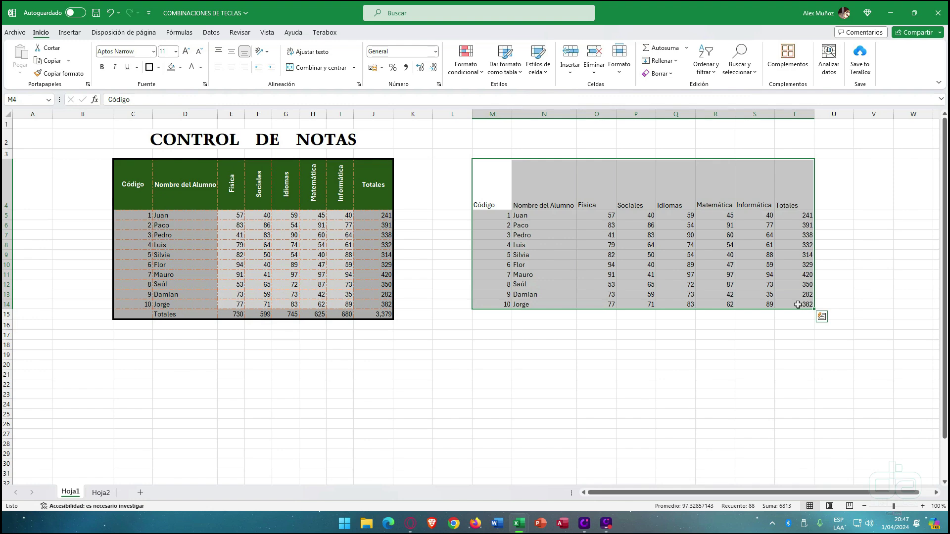
{"action": "left_click", "coordinate": [682, 276]}
- Format the copied grade list M4:T14 as a table with headers using a green Medio style
{"action": "left_click", "coordinate": [632, 254]}
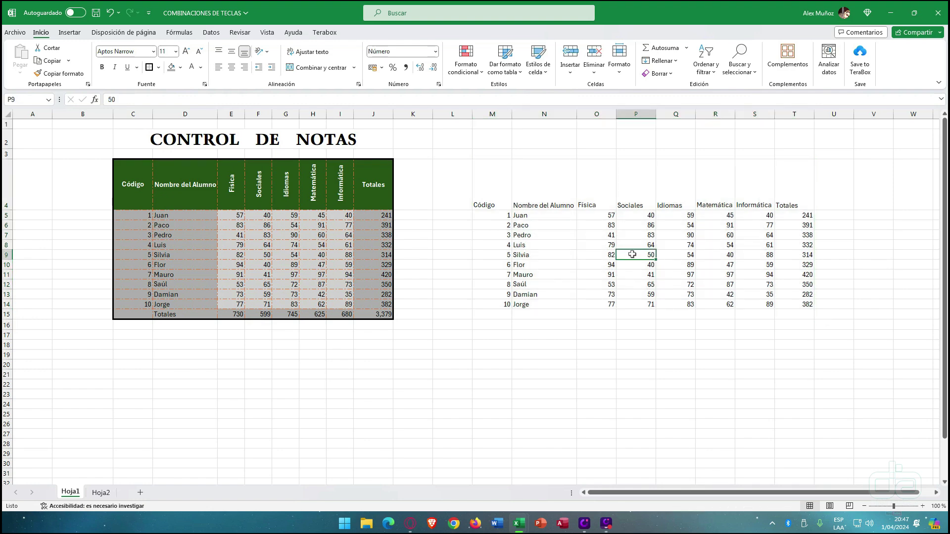
{"action": "key", "text": "ctrl+a"}
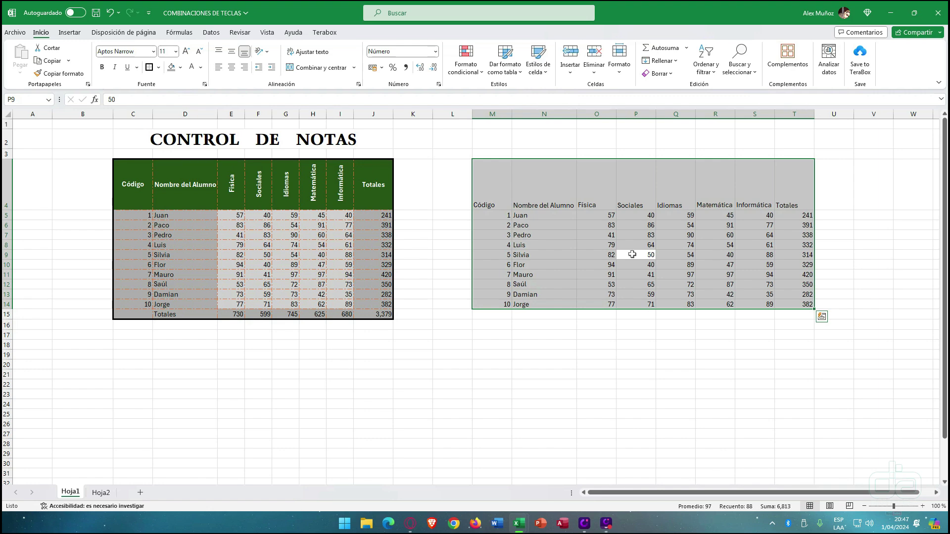
{"action": "left_click", "coordinate": [516, 78]}
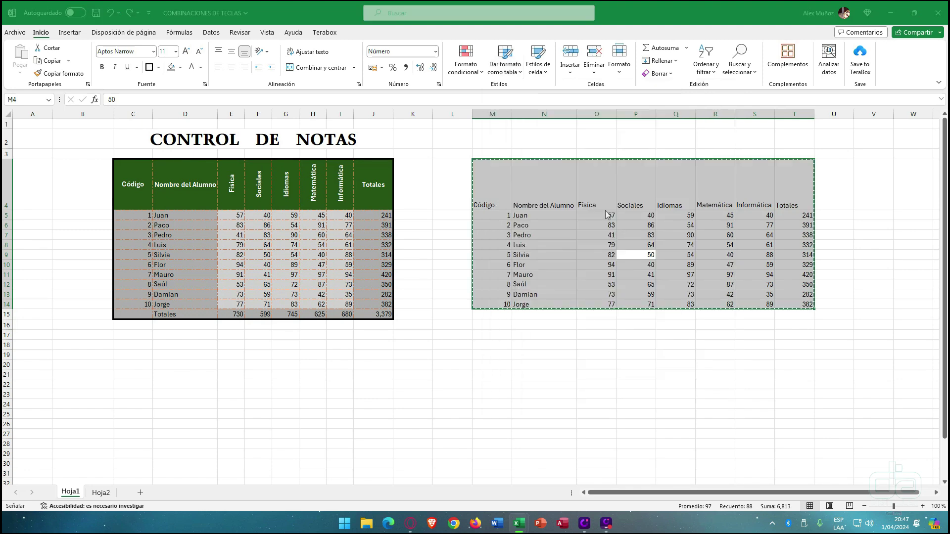
{"action": "left_click", "coordinate": [606, 211]}
{"action": "left_click_drag", "start_coordinate": [549, 345], "coordinate": [572, 164]}
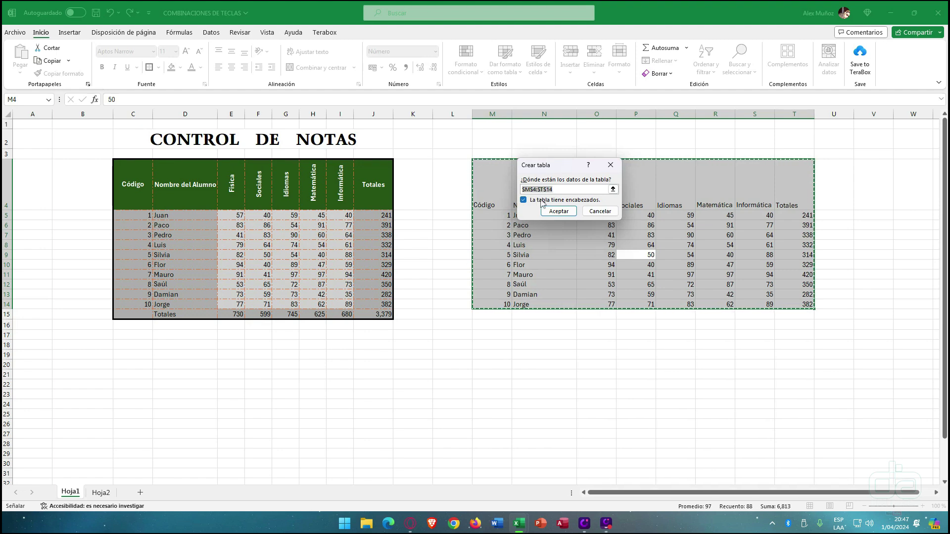
{"action": "left_click_drag", "start_coordinate": [556, 167], "coordinate": [505, 249]}
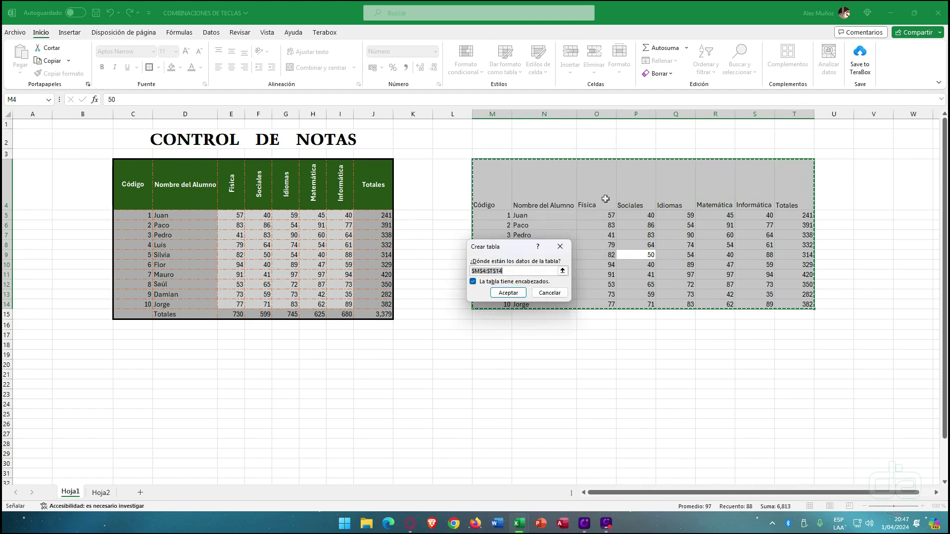
{"action": "left_click", "coordinate": [509, 293]}
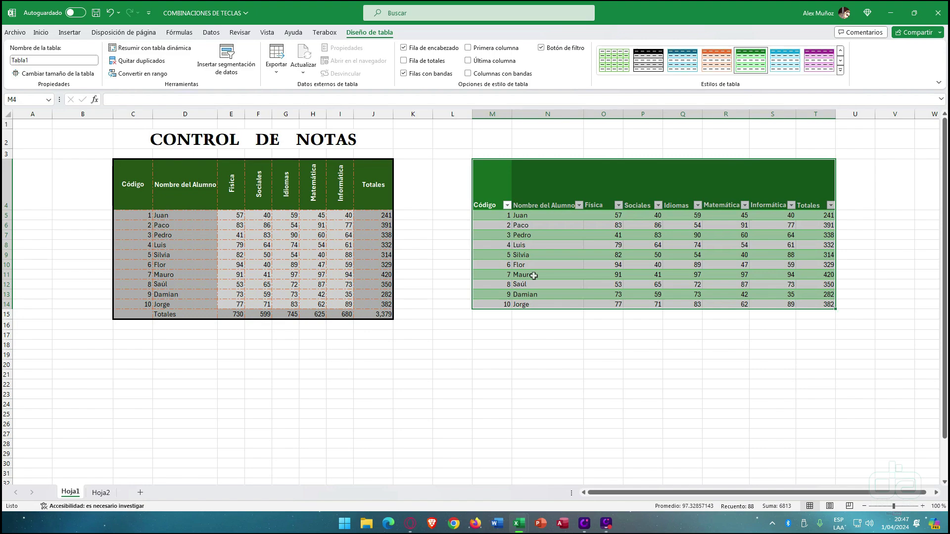
{"action": "left_click", "coordinate": [534, 275]}
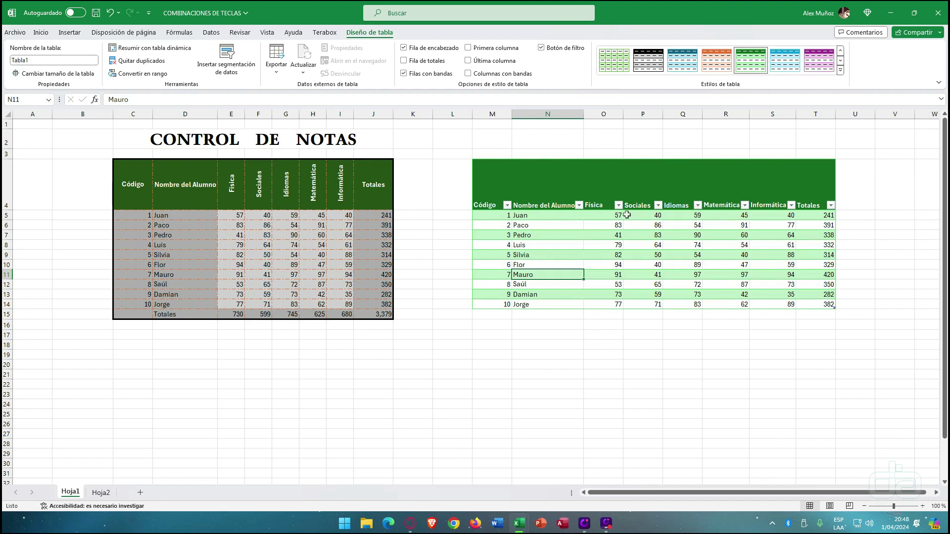
{"action": "left_click_drag", "start_coordinate": [500, 217], "coordinate": [837, 220]}
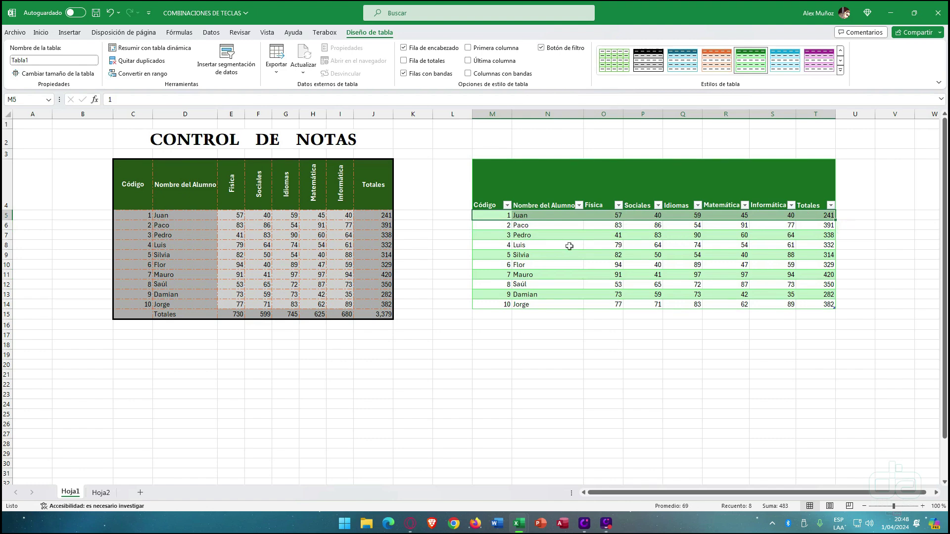
{"action": "left_click_drag", "start_coordinate": [500, 225], "coordinate": [824, 226]}
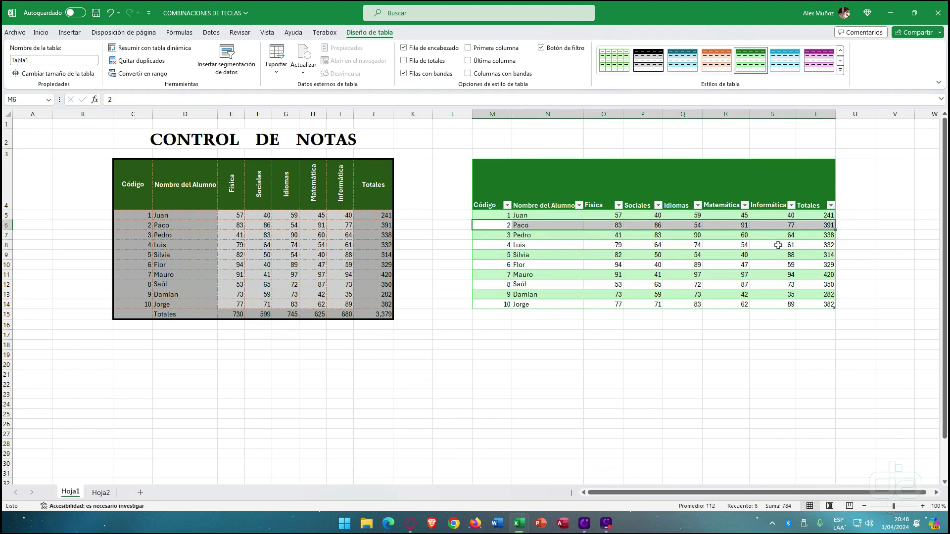
{"action": "left_click", "coordinate": [647, 272]}
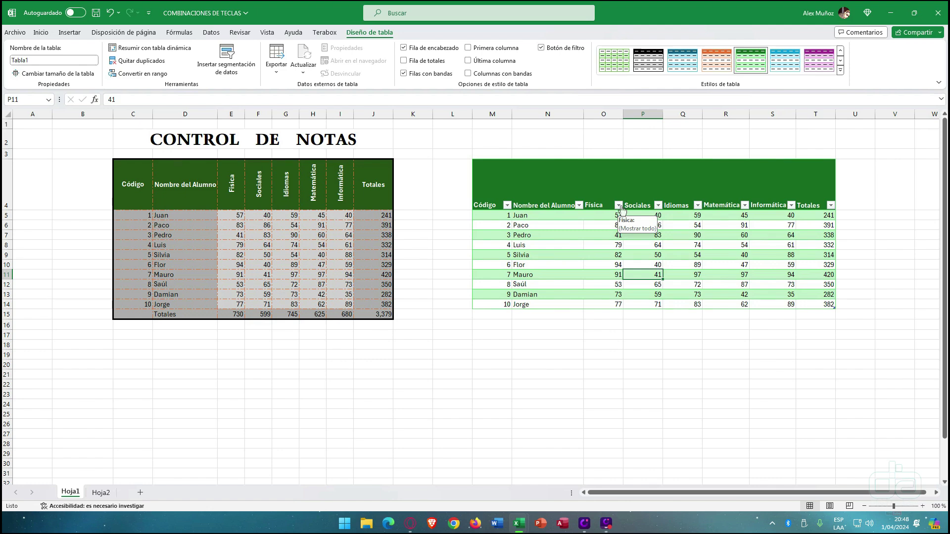
{"action": "left_click", "coordinate": [619, 205]}
{"action": "left_click", "coordinate": [620, 206]}
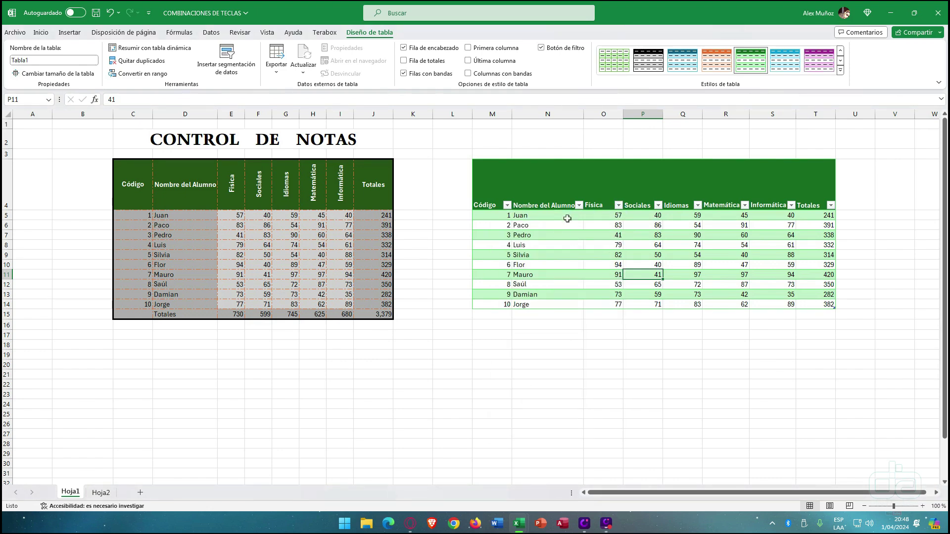
{"action": "left_click", "coordinate": [578, 206]}
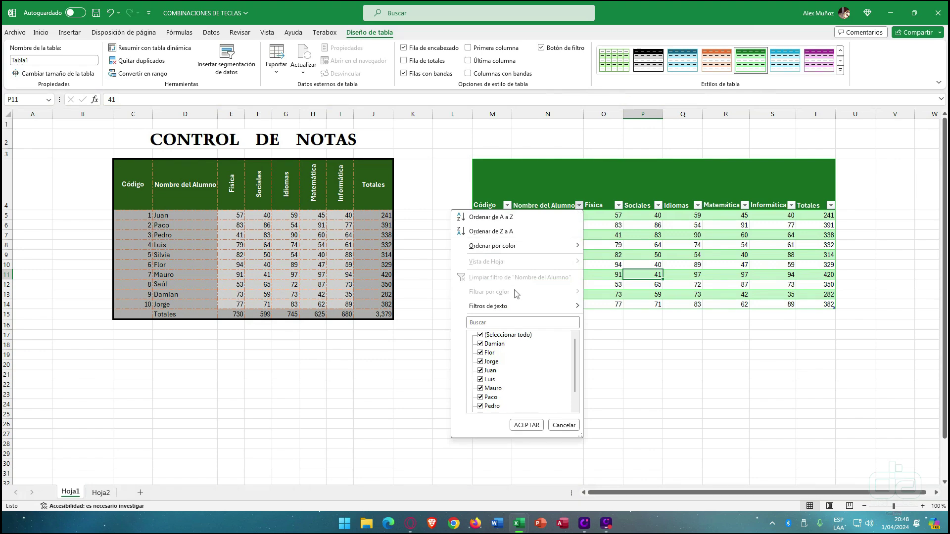
{"action": "left_click", "coordinate": [484, 336]}
{"action": "left_click", "coordinate": [480, 370]}
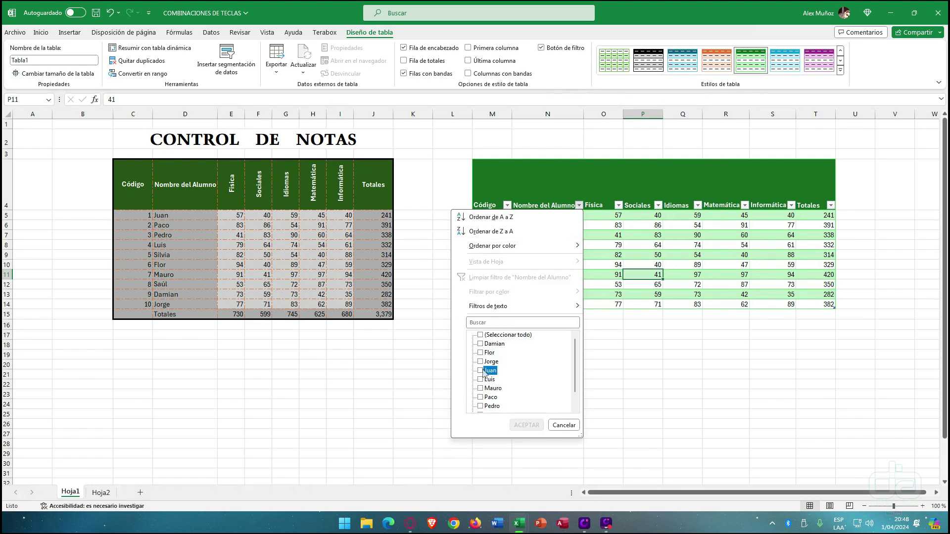
{"action": "left_click", "coordinate": [526, 425]}
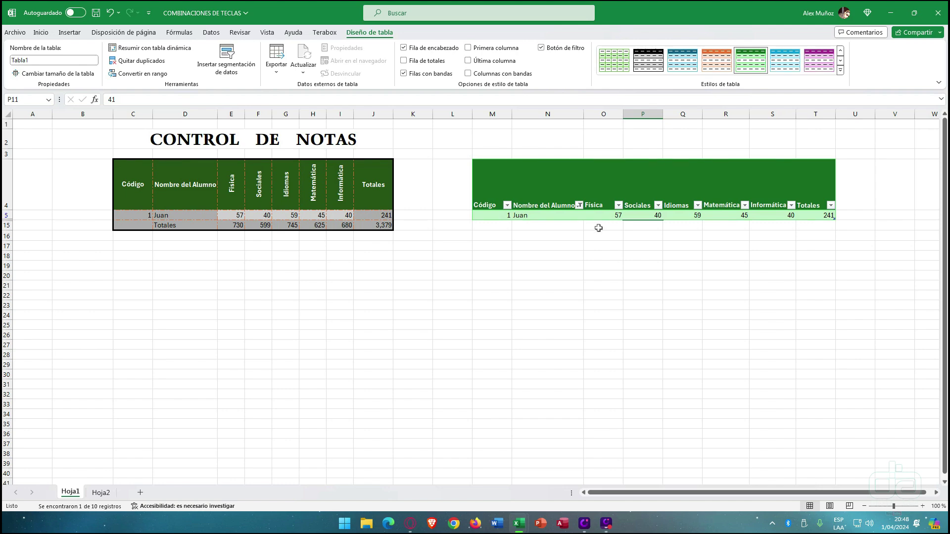
{"action": "left_click", "coordinate": [55, 212]}
{"action": "left_click_drag", "start_coordinate": [55, 212], "coordinate": [838, 231]}
{"action": "left_click", "coordinate": [237, 225]}
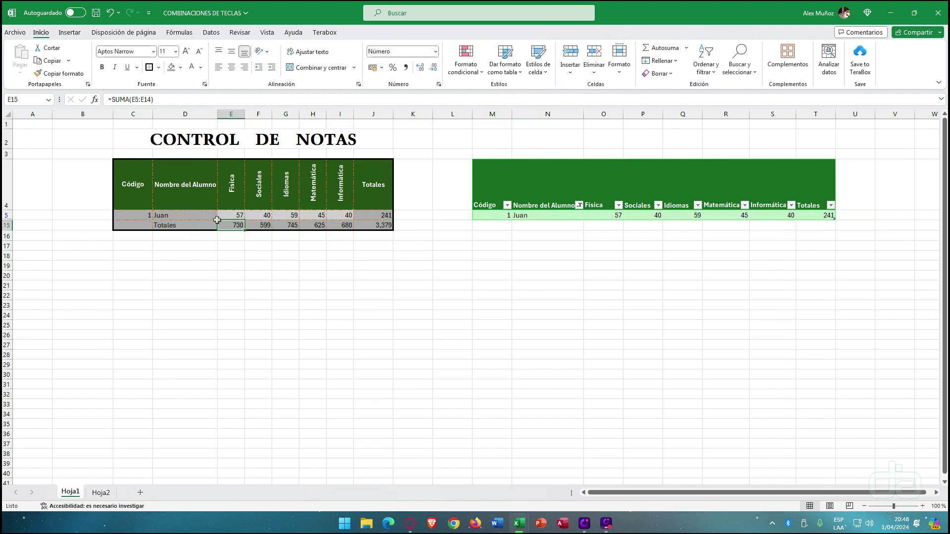
{"action": "left_click", "coordinate": [580, 207]}
{"action": "left_click", "coordinate": [481, 333]}
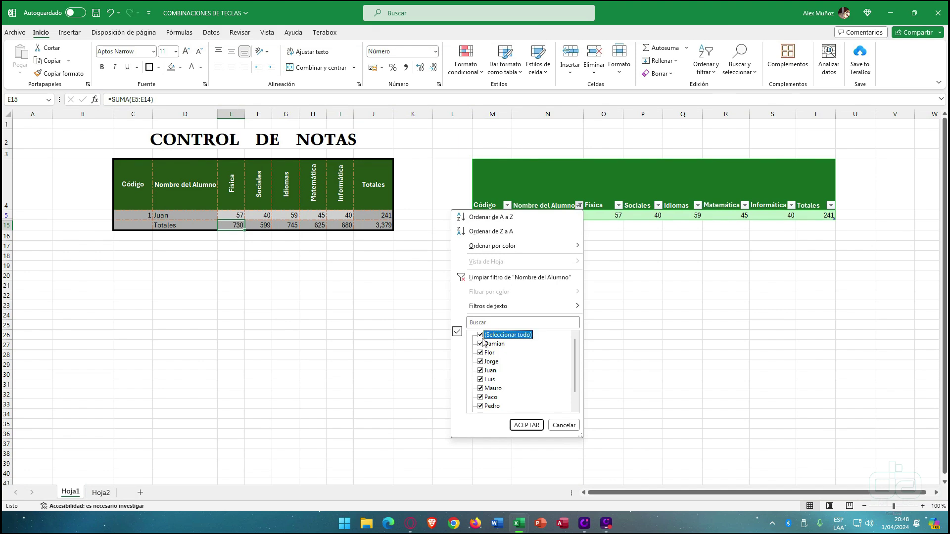
{"action": "left_click", "coordinate": [520, 425]}
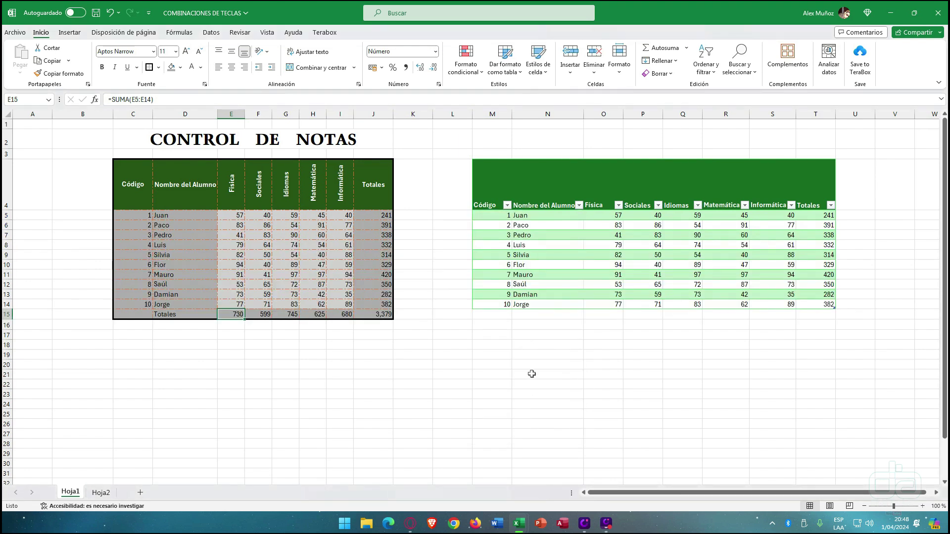
- Add Filtro buttons to the left table's header row C4:J4 and check the Física filter list
{"action": "left_click", "coordinate": [627, 253]}
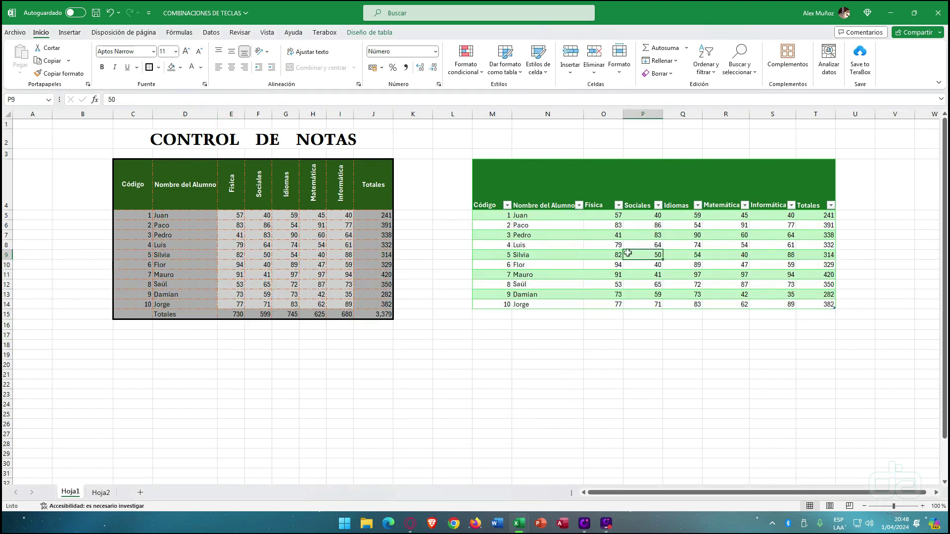
{"action": "left_click", "coordinate": [302, 196]}
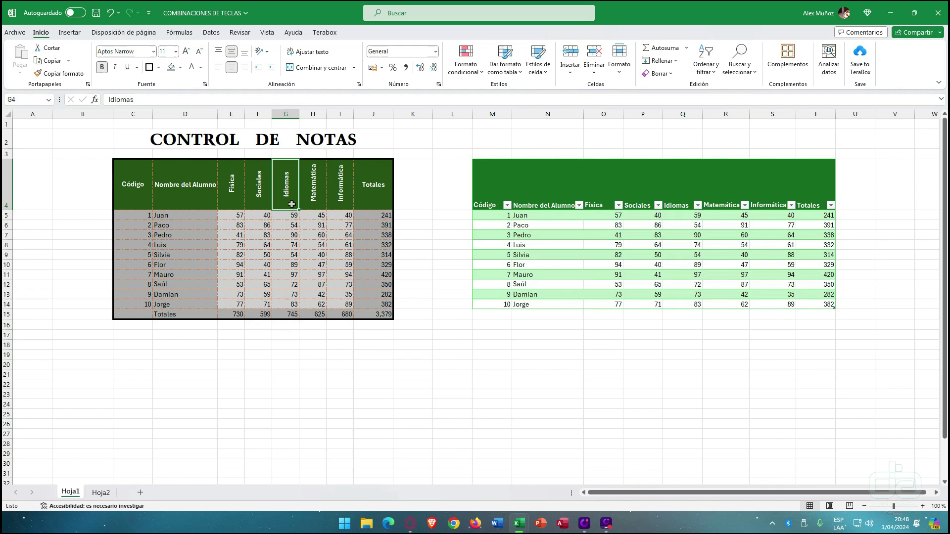
{"action": "left_click", "coordinate": [267, 222]}
{"action": "key", "text": "ctrl+Up"}
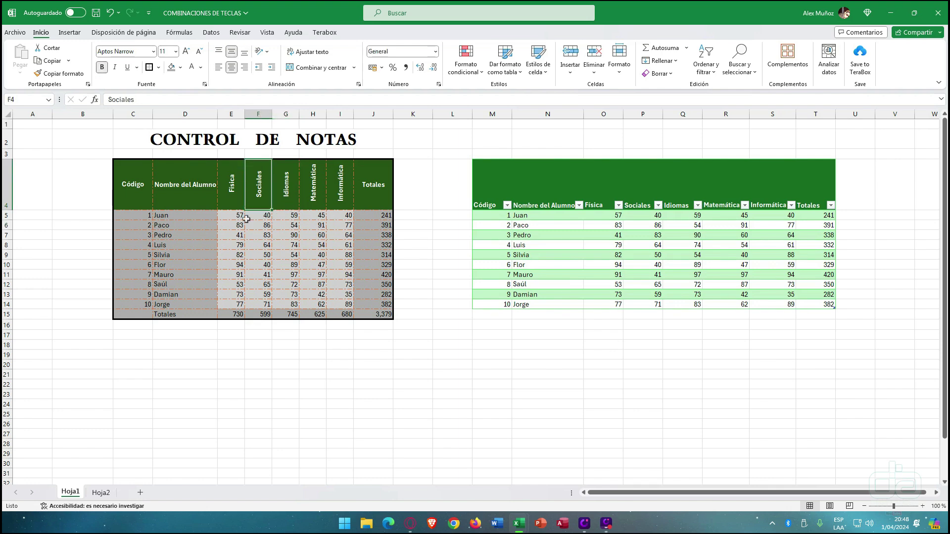
{"action": "left_click_drag", "start_coordinate": [138, 188], "coordinate": [376, 198]}
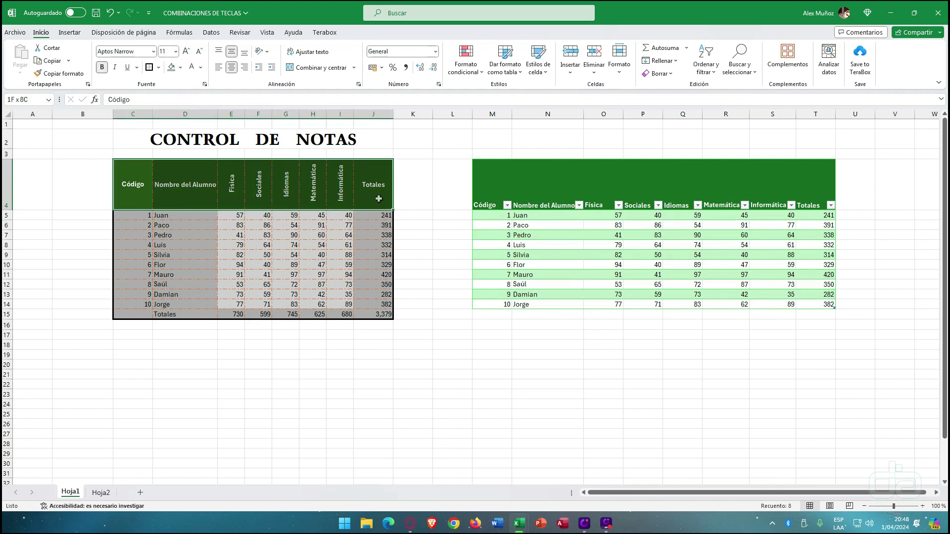
{"action": "left_click", "coordinate": [212, 33]}
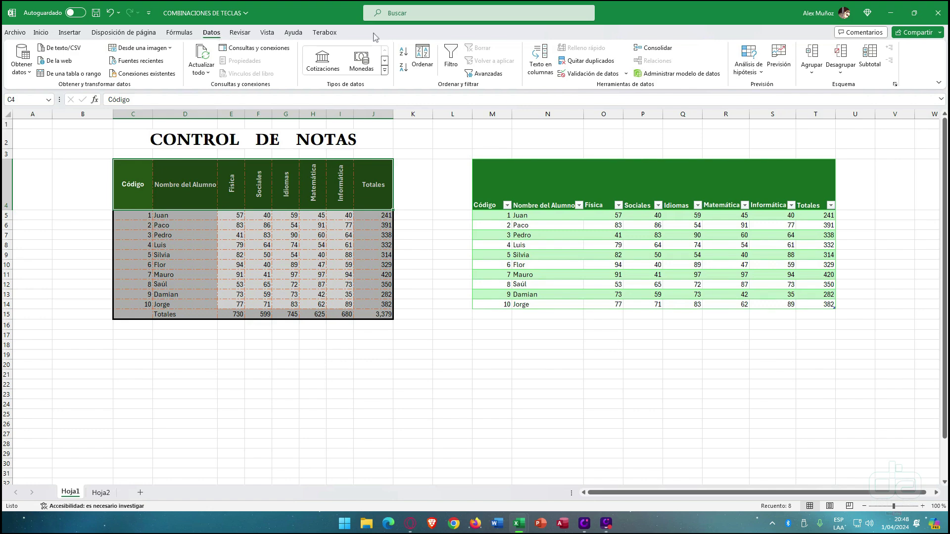
{"action": "left_click", "coordinate": [451, 62]}
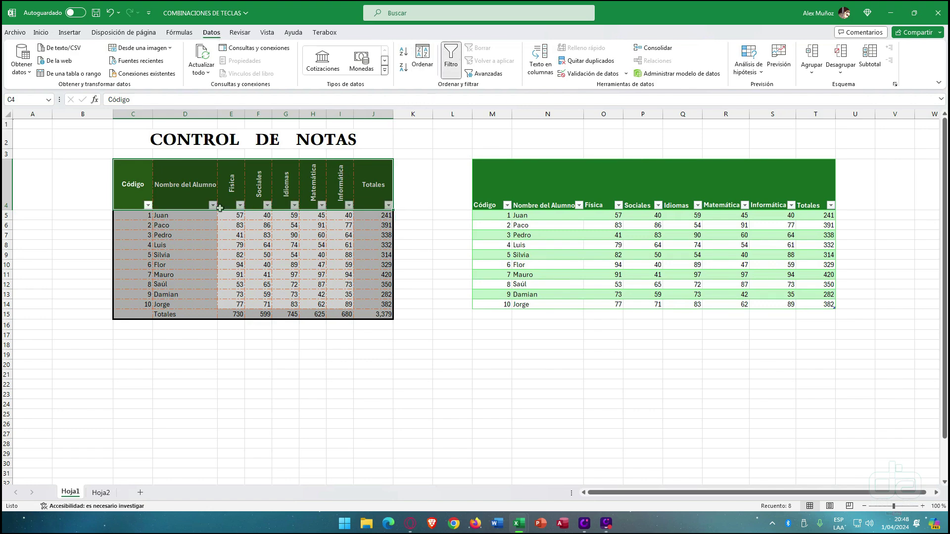
{"action": "left_click", "coordinate": [240, 206]}
{"action": "left_click", "coordinate": [240, 207]}
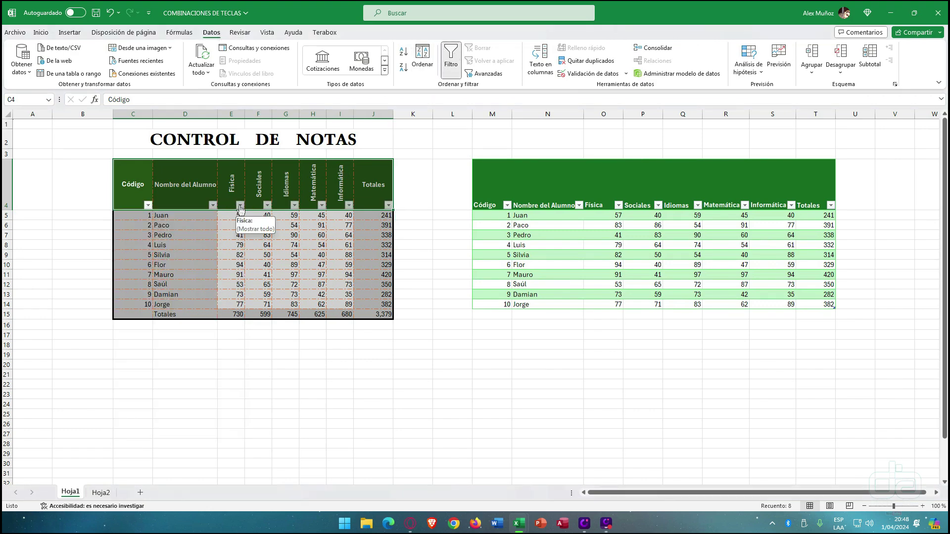
- Select cells in the green table and bring up its Diseño de tabla options
{"action": "left_click", "coordinate": [573, 190]}
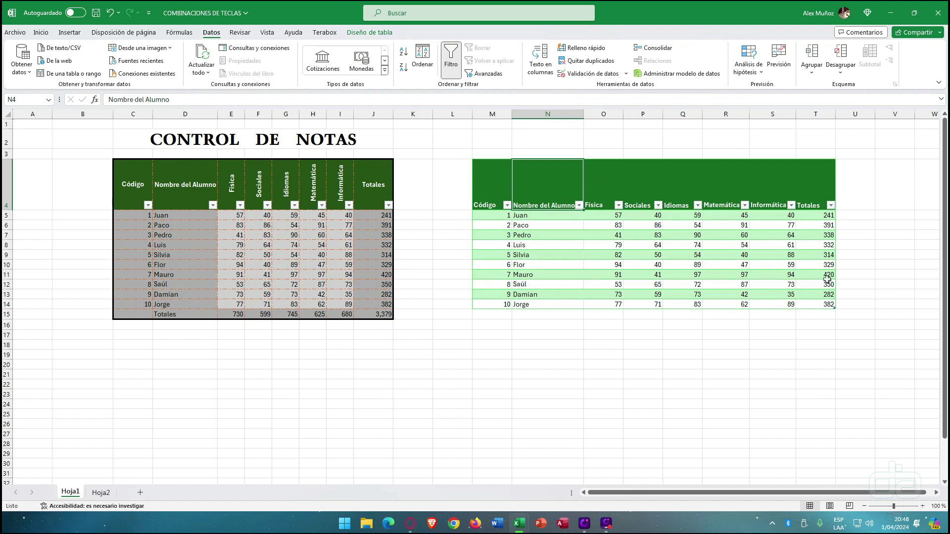
{"action": "left_click", "coordinate": [692, 246]}
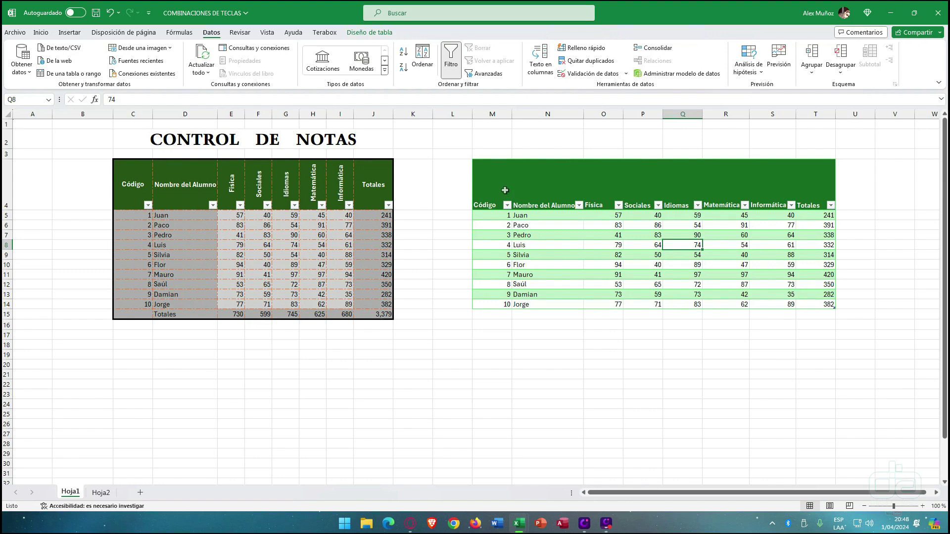
{"action": "left_click_drag", "start_coordinate": [501, 191], "coordinate": [782, 276]}
{"action": "left_click", "coordinate": [757, 276]}
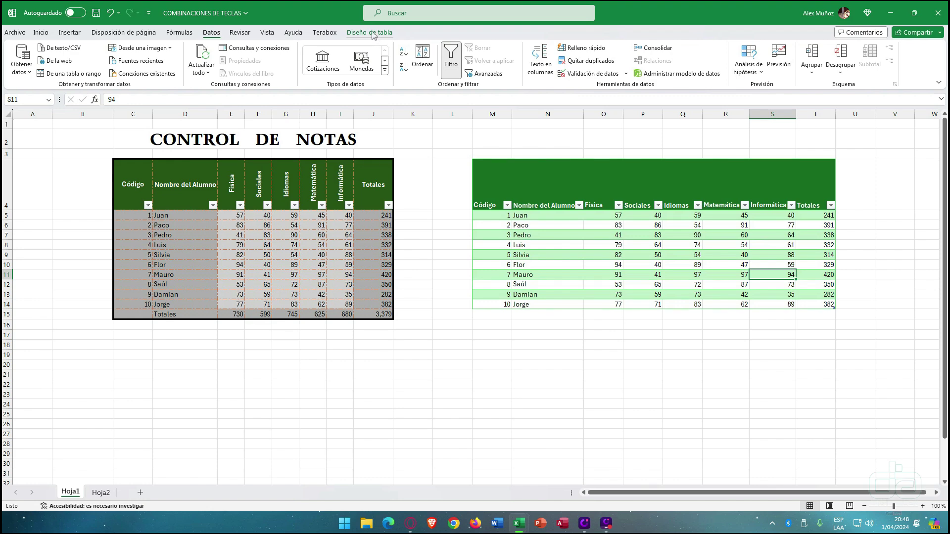
{"action": "left_click", "coordinate": [372, 33]}
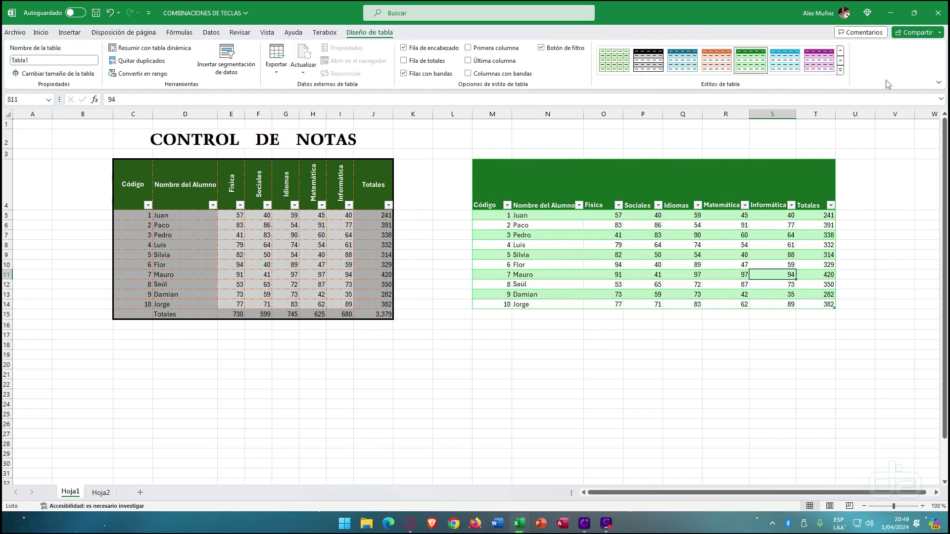
- Preview the Estilos de tabla gallery without changing it, then rename the table Alumnos
{"action": "left_click", "coordinate": [841, 70]}
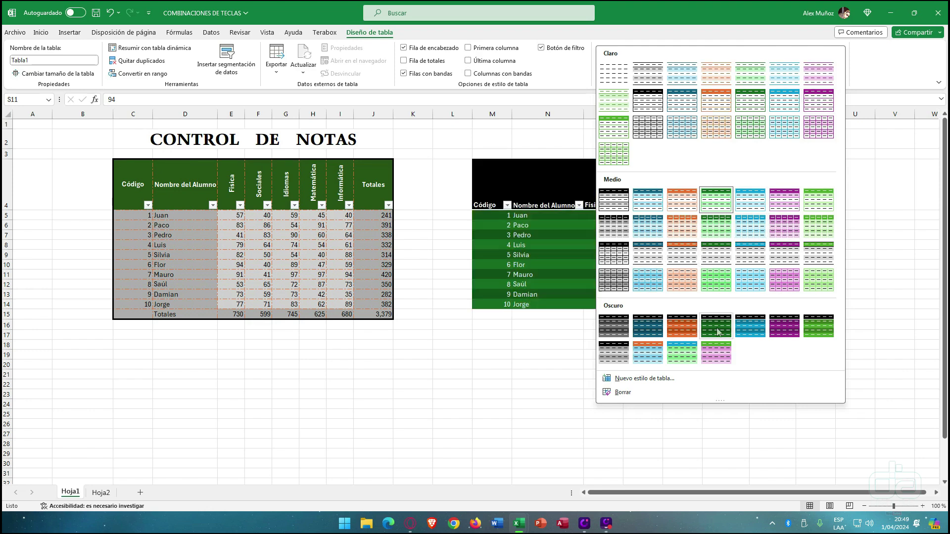
{"action": "left_click", "coordinate": [855, 59]}
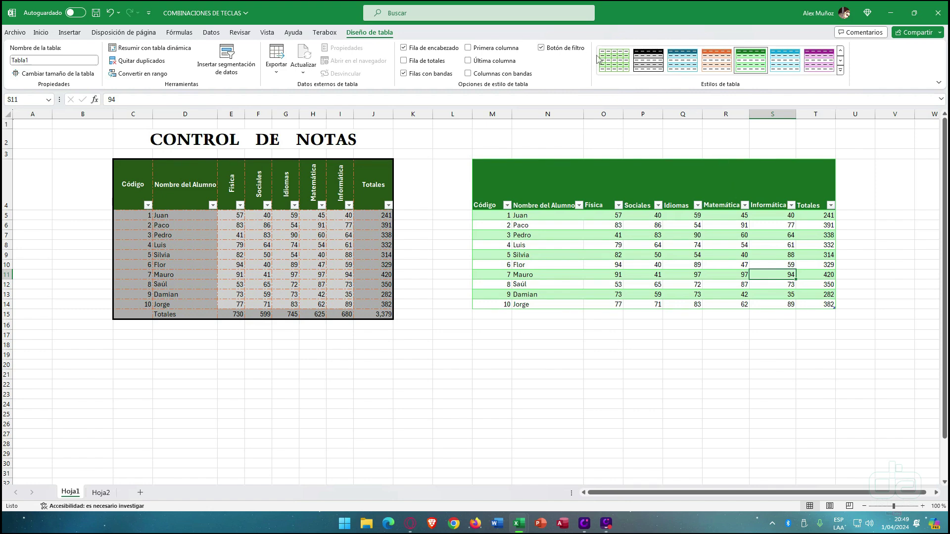
{"action": "left_click", "coordinate": [49, 60]}
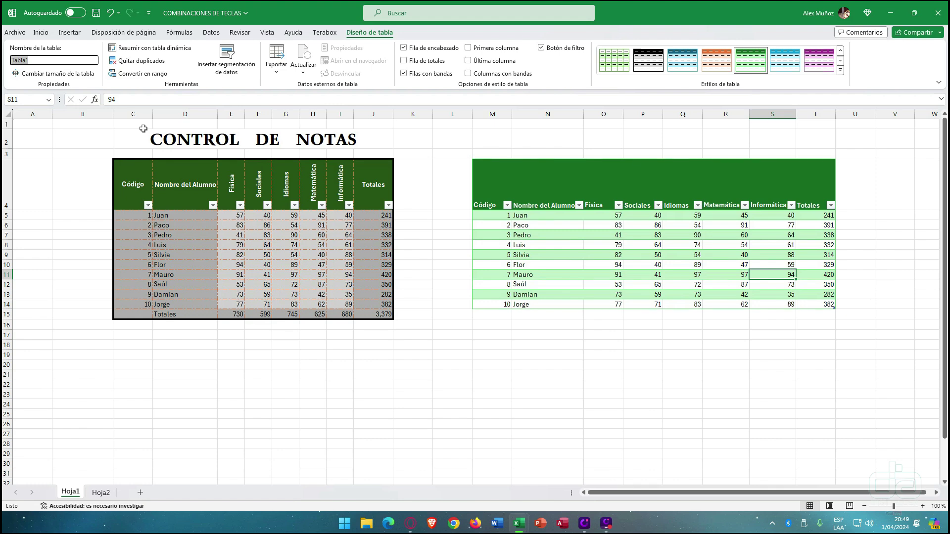
{"action": "type", "text": "nOT"}
{"action": "type", "text": "Alumnos"}
- Confirm the Alumnos name and check the Idiomas filter list in the left table
{"action": "left_click", "coordinate": [576, 265]}
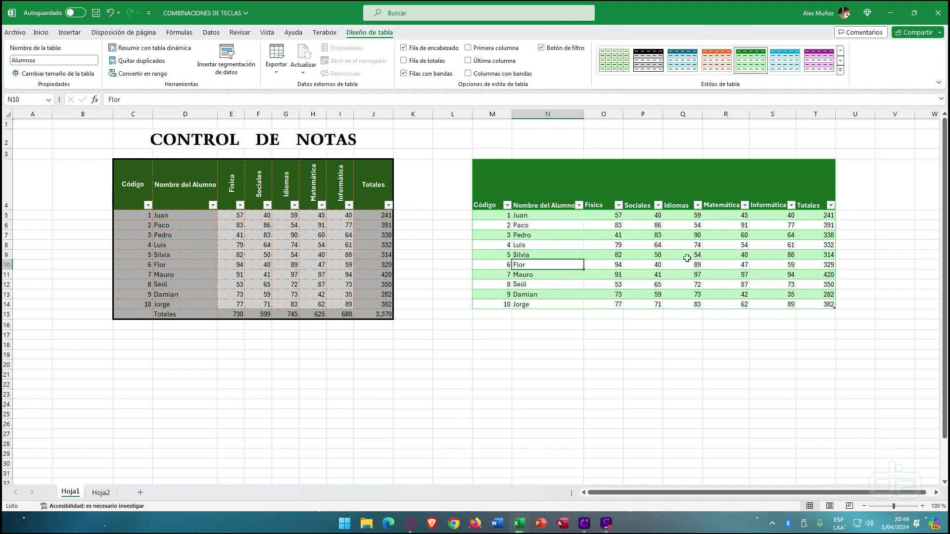
{"action": "left_click", "coordinate": [159, 189]}
{"action": "key", "text": "Left"}
{"action": "key", "text": "Right"}
{"action": "key", "text": "Right"}
{"action": "key", "text": "Right"}
{"action": "key", "text": "Right"}
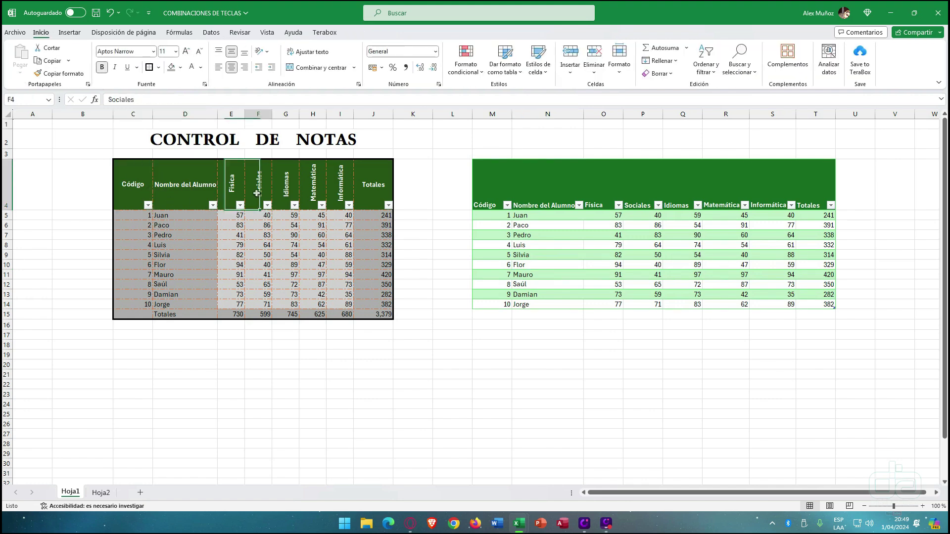
{"action": "key", "text": "alt+Down"}
{"action": "key", "text": "Escape"}
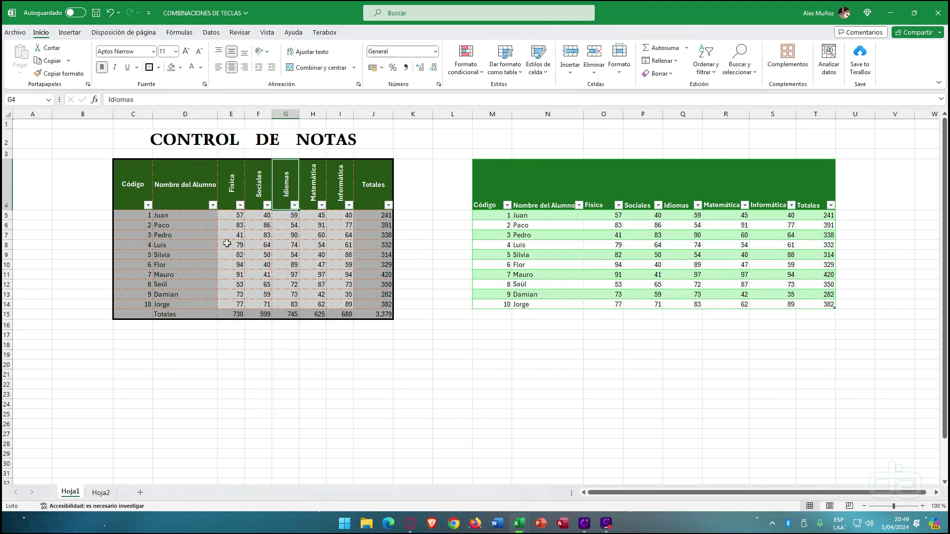
- Add a Fila de totales and cycle the Física total through Suma, Promedio, Máx, ending on Mín (41)
{"action": "left_click", "coordinate": [588, 238]}
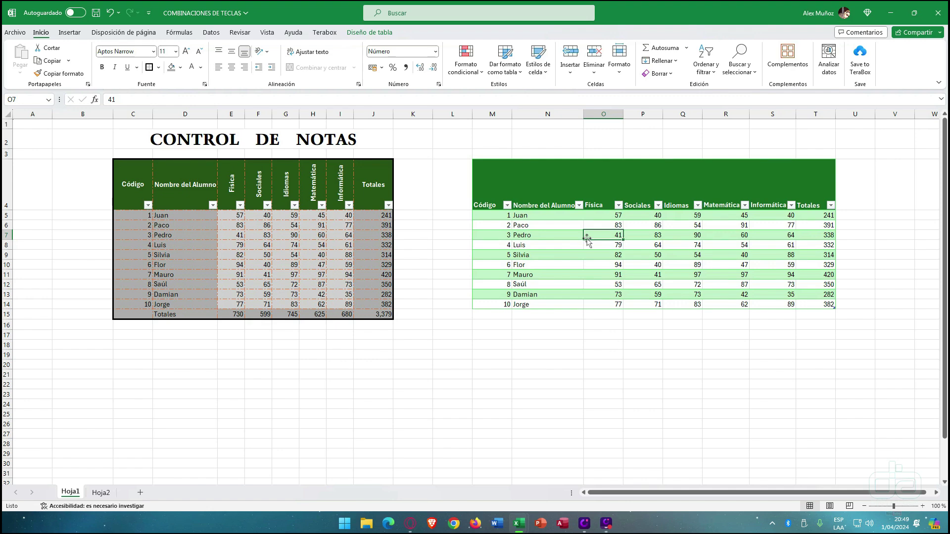
{"action": "left_click", "coordinate": [382, 34]}
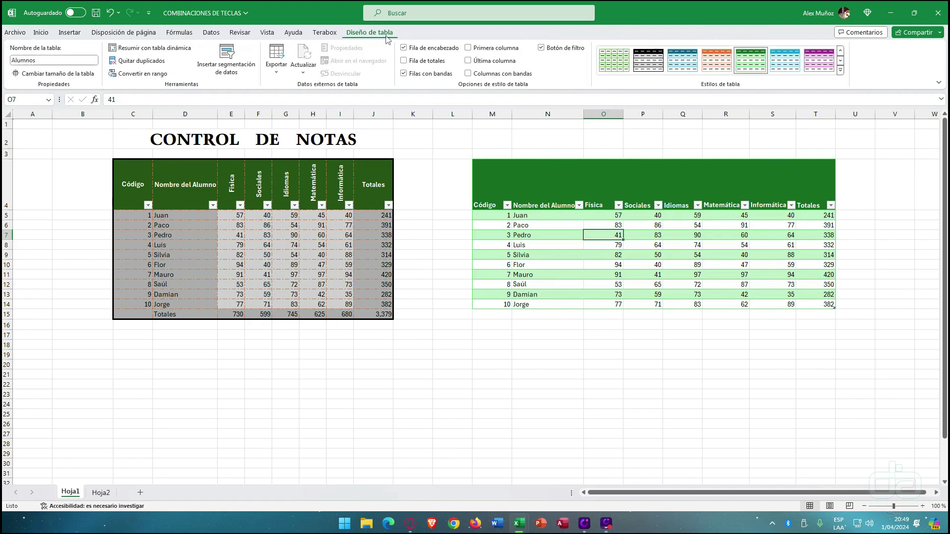
{"action": "left_click", "coordinate": [416, 64]}
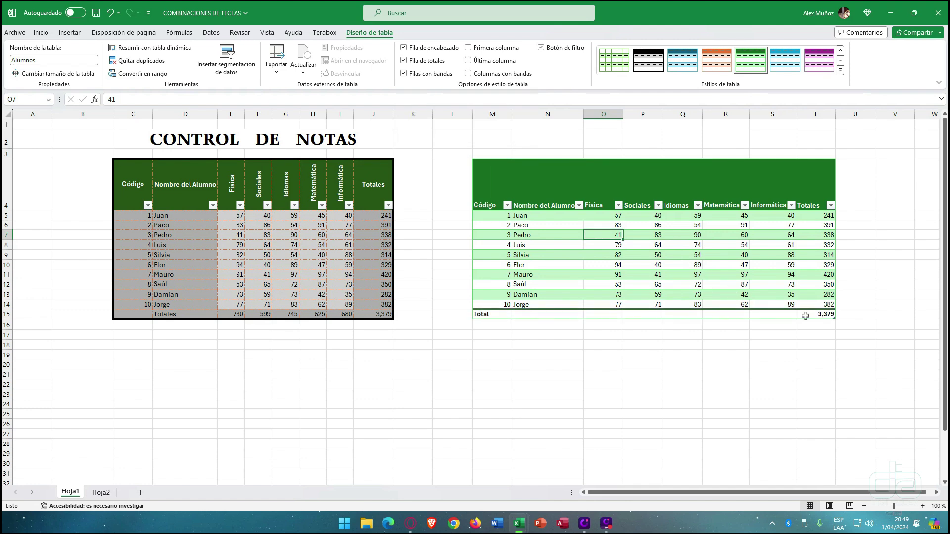
{"action": "left_click", "coordinate": [619, 315]}
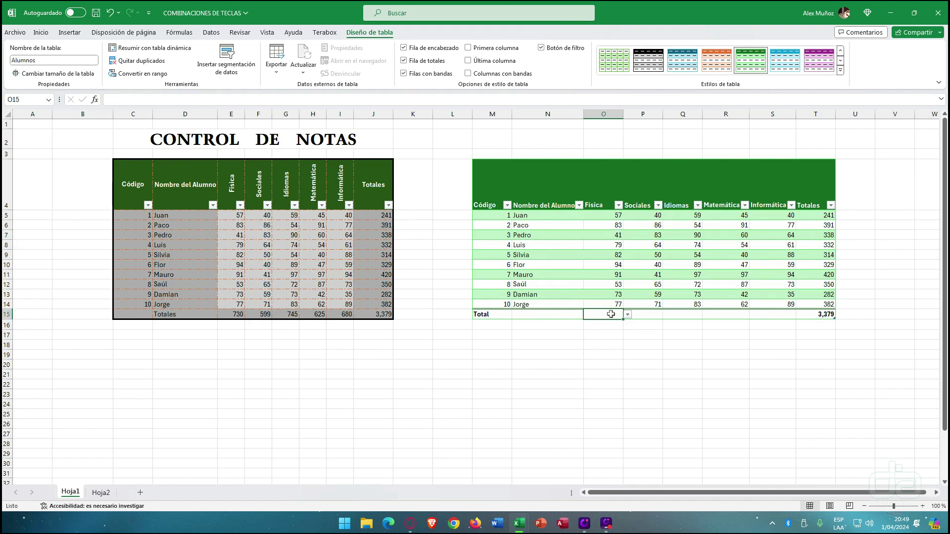
{"action": "left_click", "coordinate": [628, 315]}
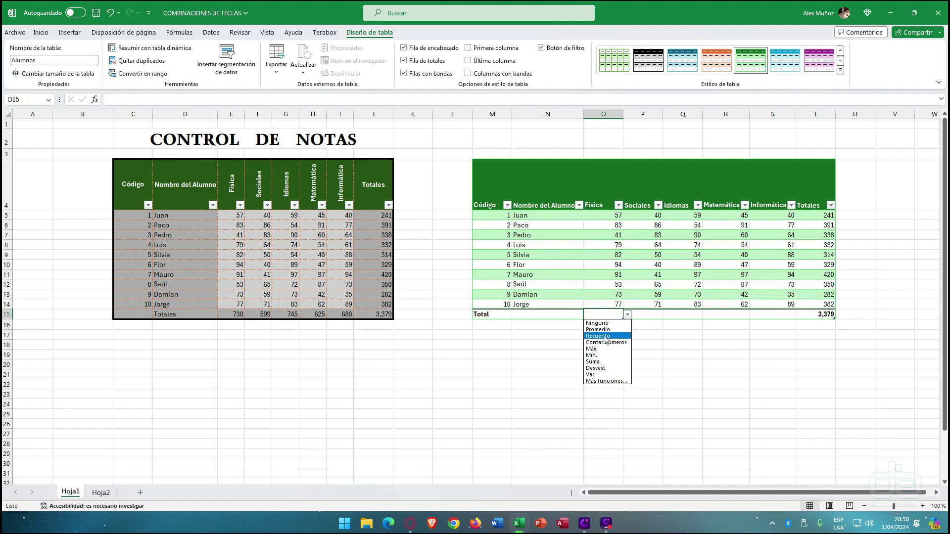
{"action": "left_click", "coordinate": [602, 361]}
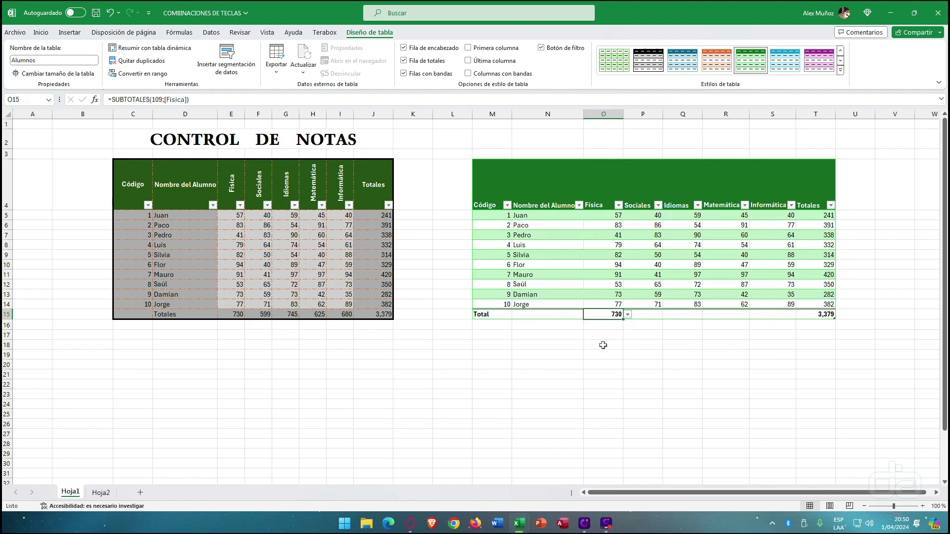
{"action": "left_click", "coordinate": [628, 314]}
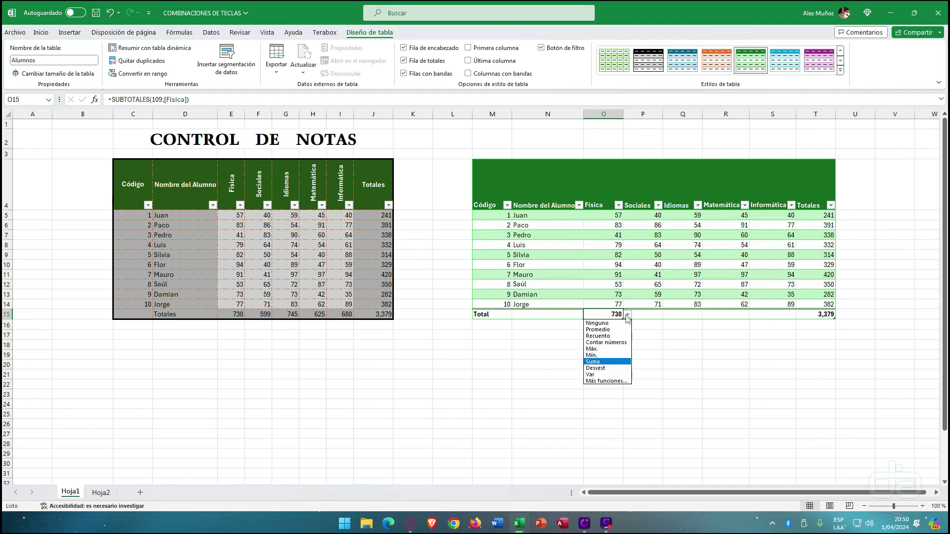
{"action": "left_click", "coordinate": [620, 326]}
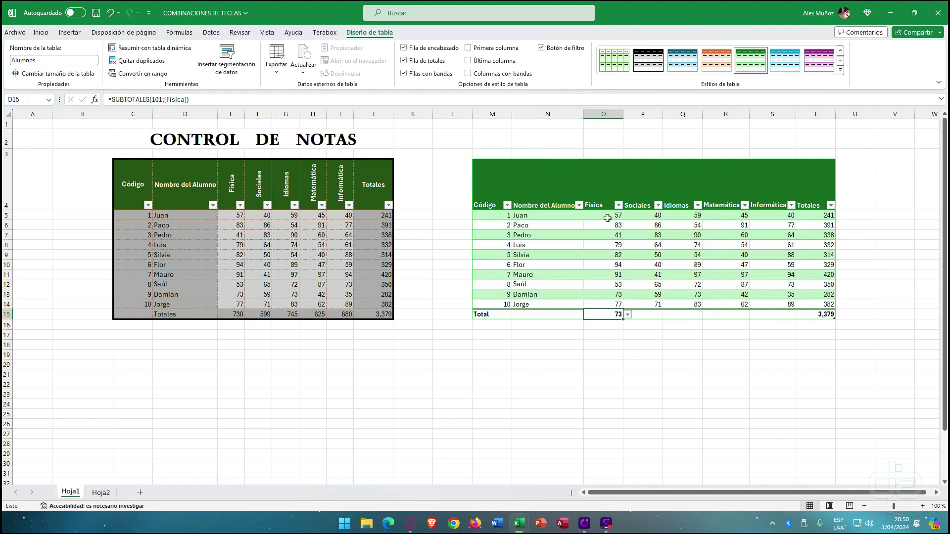
{"action": "left_click", "coordinate": [628, 315]}
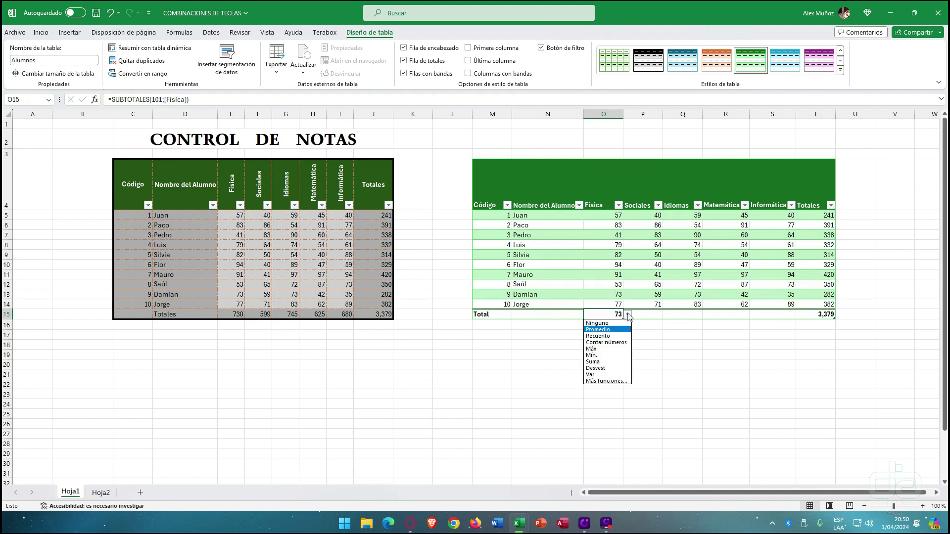
{"action": "left_click", "coordinate": [619, 349]}
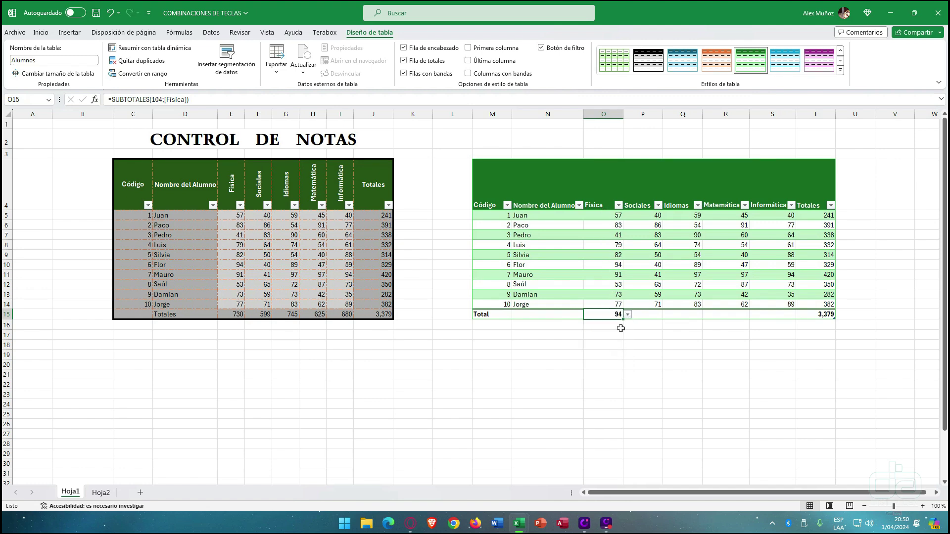
{"action": "left_click", "coordinate": [628, 316]}
{"action": "left_click", "coordinate": [606, 355]}
- Check the left table's selection sum, then undo the right-hand table's conversion with Ctrl+Z
{"action": "left_click_drag", "start_coordinate": [329, 136], "coordinate": [242, 312]}
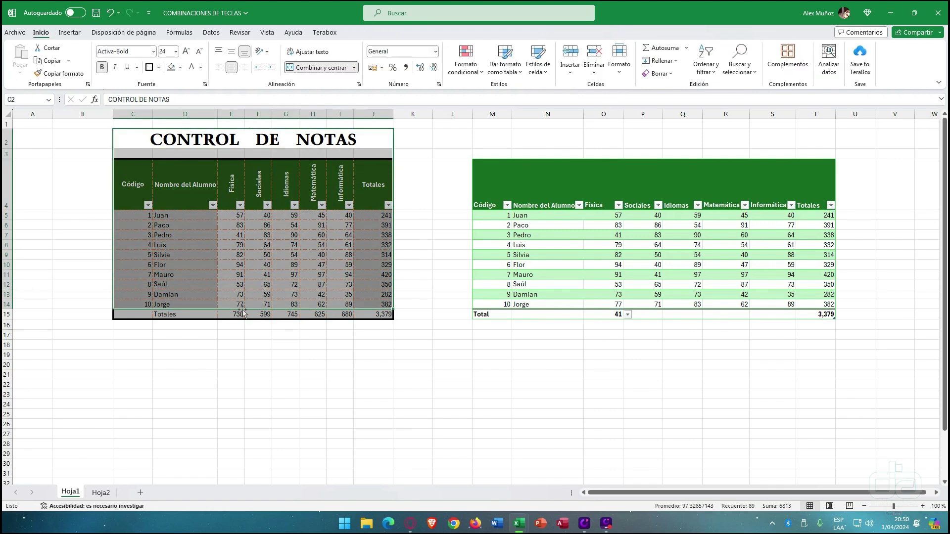
{"action": "left_click", "coordinate": [639, 281]}
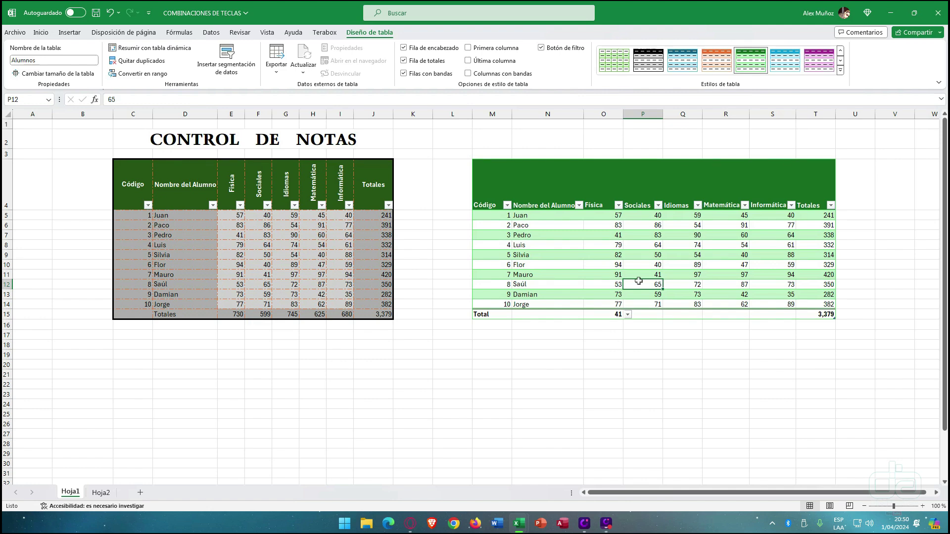
{"action": "left_click_drag", "start_coordinate": [142, 199], "coordinate": [369, 316]}
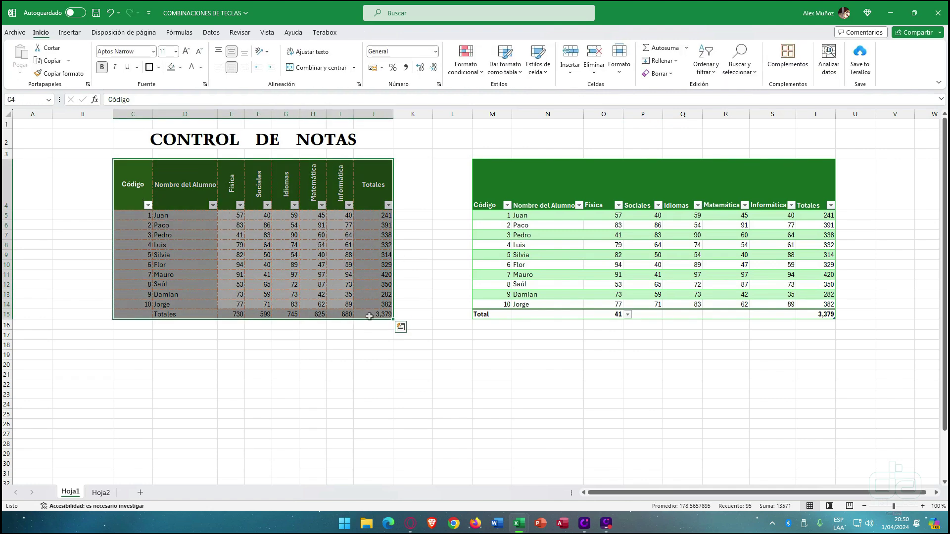
{"action": "left_click", "coordinate": [655, 244]}
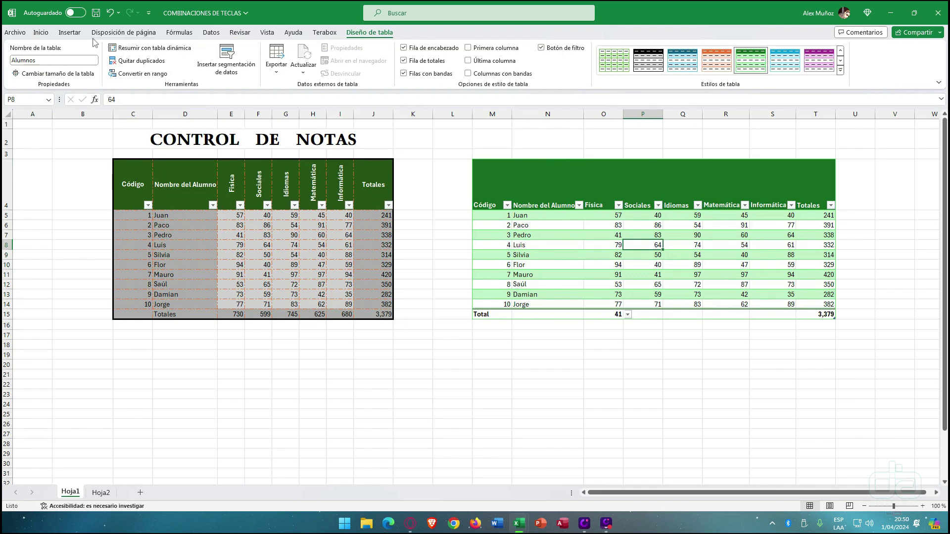
{"action": "left_click", "coordinate": [41, 33]}
{"action": "left_click_drag", "start_coordinate": [480, 180], "coordinate": [726, 311]}
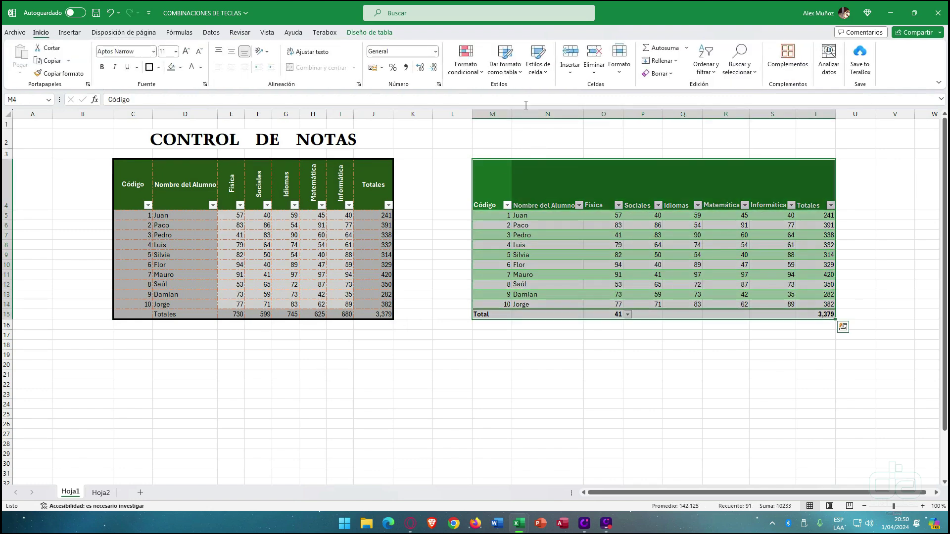
{"action": "key", "text": "ctrl+z"}
{"action": "key", "text": "ctrl+z"}
{"action": "key", "text": "ctrl+z"}
{"action": "key", "text": "ctrl+z"}
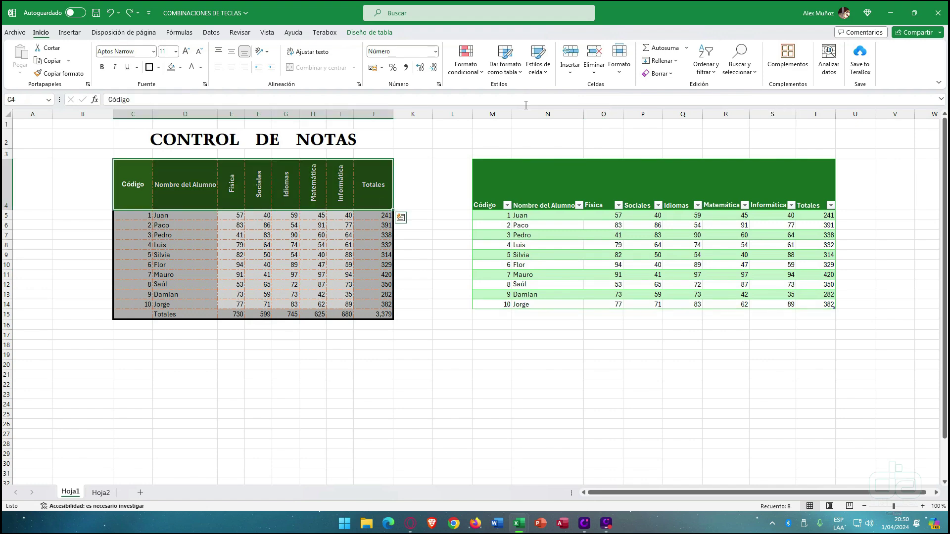
- Convert M4:T14 into a table with headers using Ctrl+T
{"action": "left_click", "coordinate": [589, 260]}
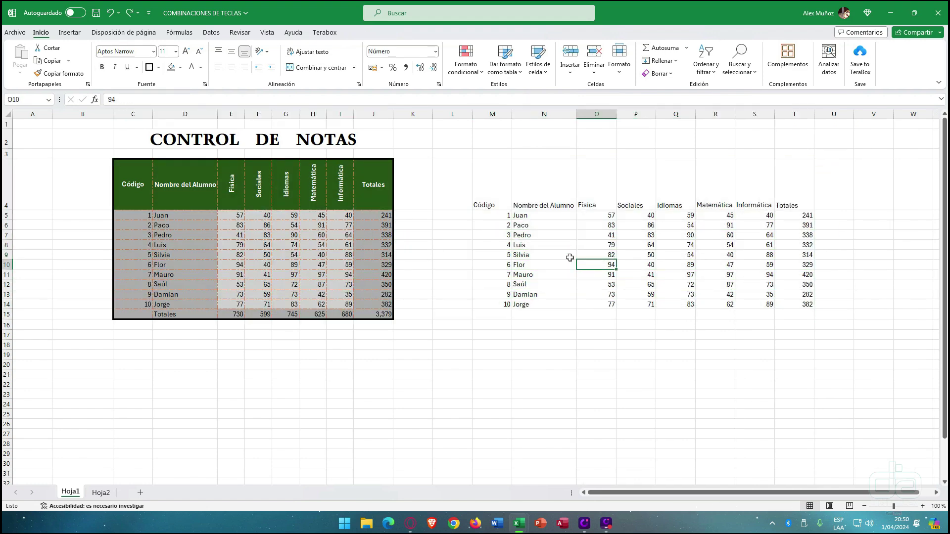
{"action": "left_click_drag", "start_coordinate": [491, 193], "coordinate": [794, 304]}
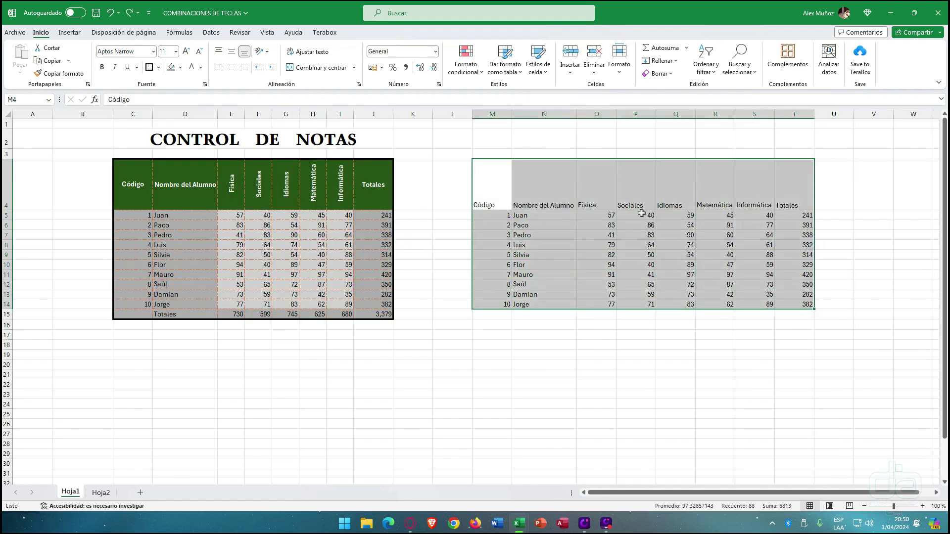
{"action": "left_click", "coordinate": [539, 72]}
{"action": "left_click", "coordinate": [539, 72]}
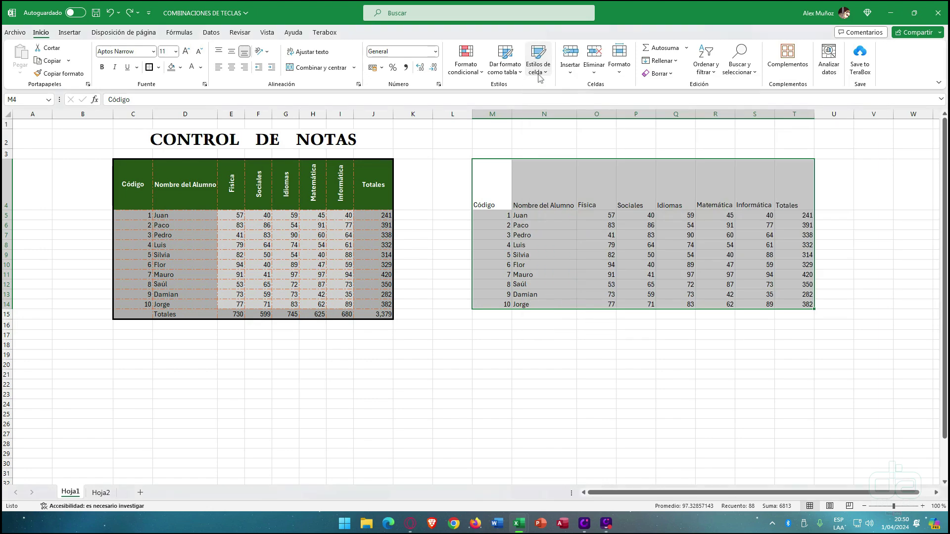
{"action": "left_click", "coordinate": [513, 71]}
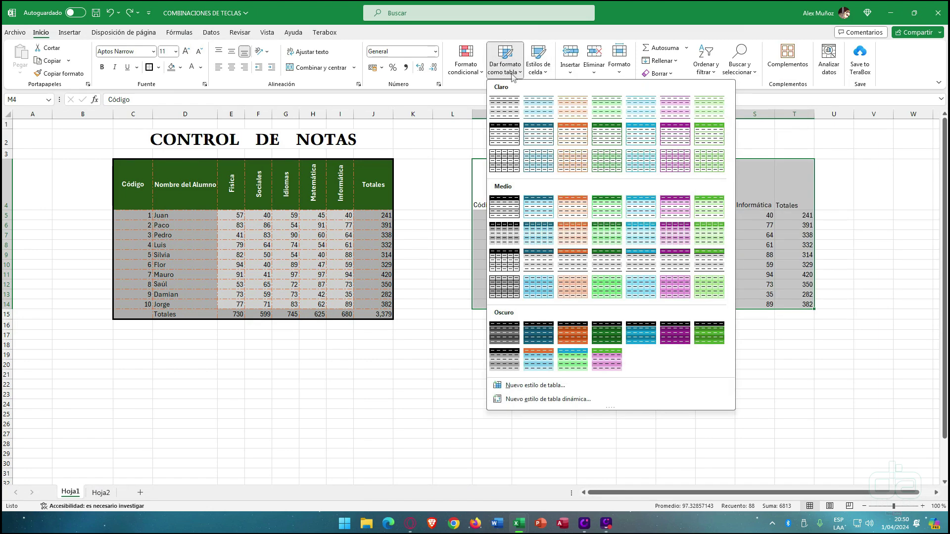
{"action": "left_click", "coordinate": [513, 72]}
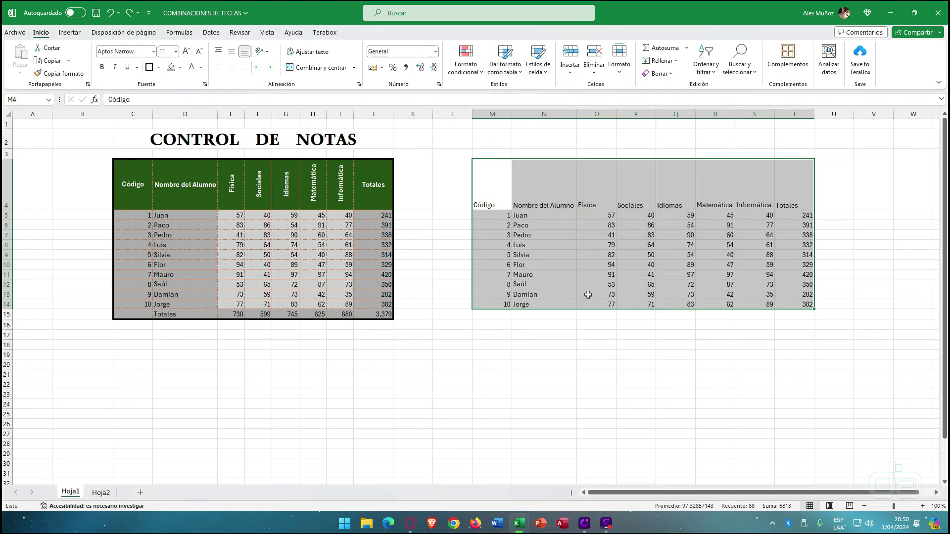
{"action": "key", "text": "ctrl+t"}
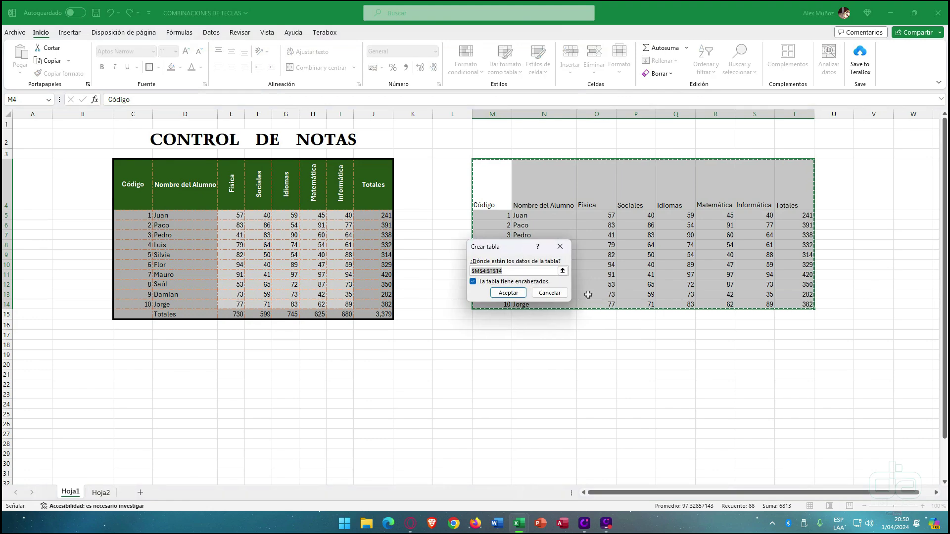
{"action": "left_click", "coordinate": [508, 294]}
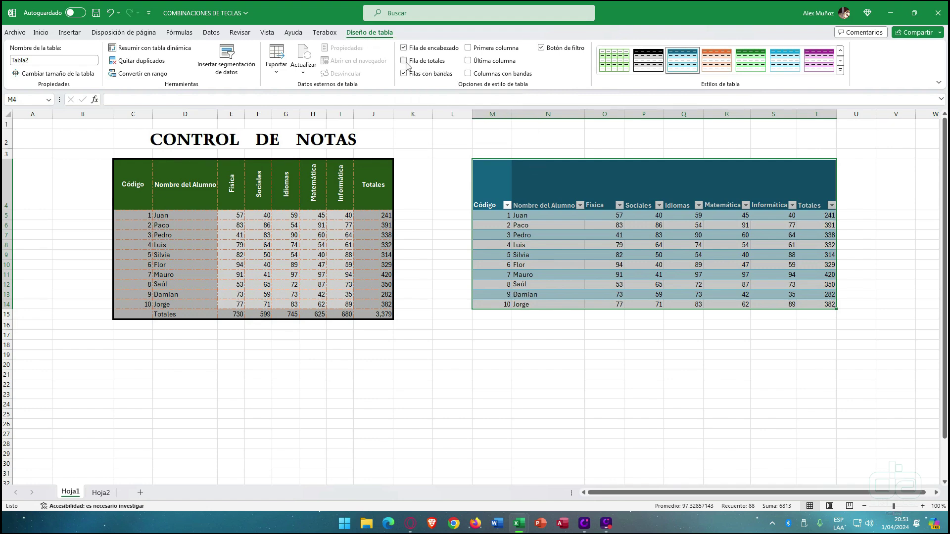
- Add a Total row showing 3,379 under Totales and inspect the Informática through Física total cells
{"action": "left_click", "coordinate": [404, 60]}
{"action": "left_click", "coordinate": [776, 311]}
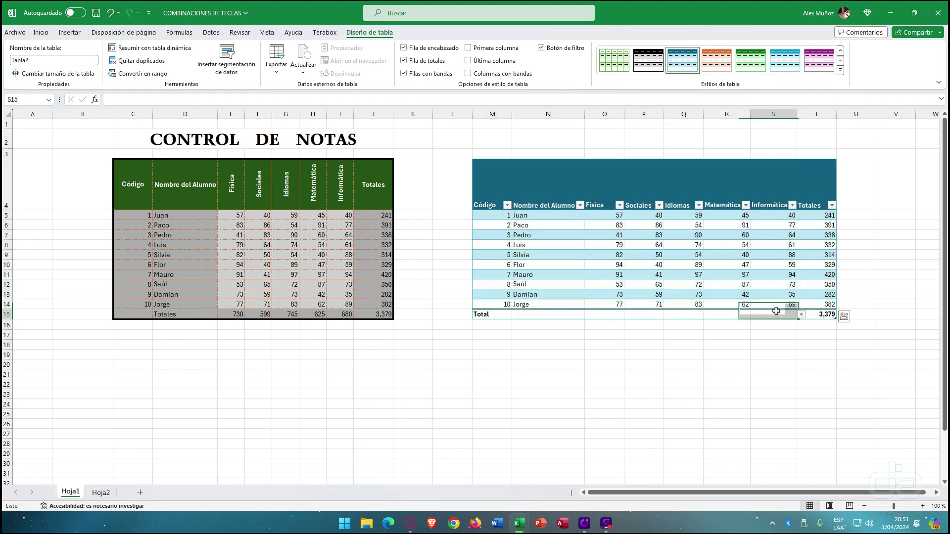
{"action": "left_click", "coordinate": [802, 315]}
{"action": "left_click", "coordinate": [801, 314]}
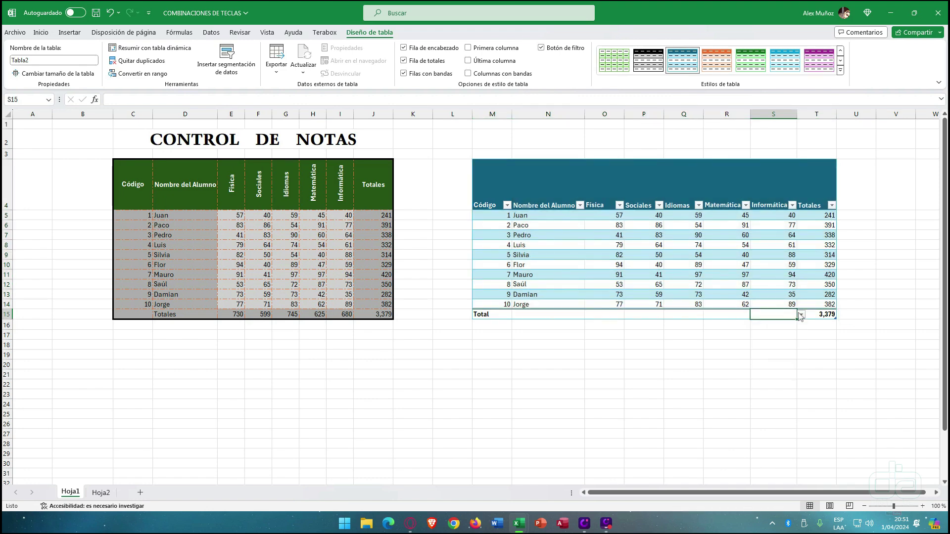
{"action": "left_click", "coordinate": [726, 318]}
{"action": "left_click", "coordinate": [670, 314]}
{"action": "left_click", "coordinate": [640, 314]}
{"action": "left_click", "coordinate": [614, 312]}
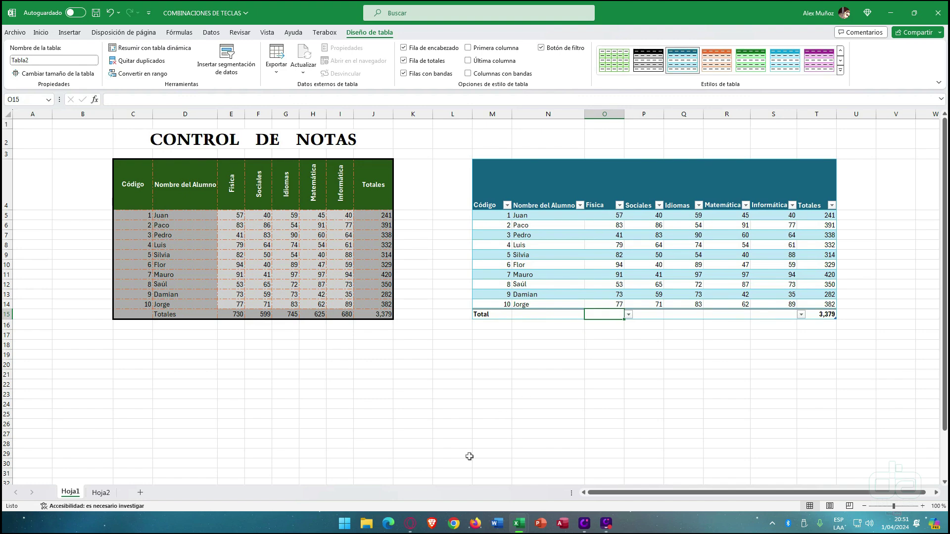
{"action": "left_click", "coordinate": [622, 13]}
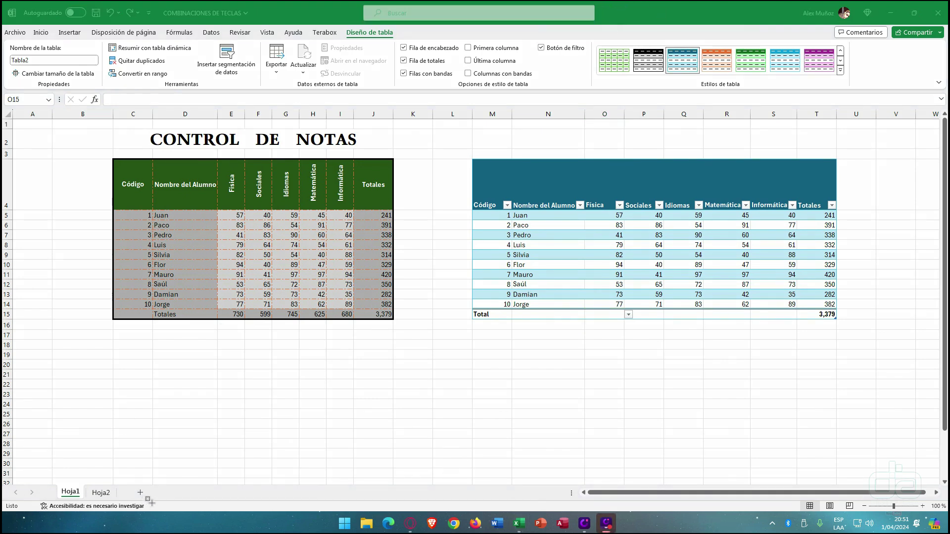
- Select the Física scores, then all grades O5:T14 to read average 113, count 60, sum 6,758
{"action": "left_click_drag", "start_coordinate": [149, 502], "coordinate": [582, 510]}
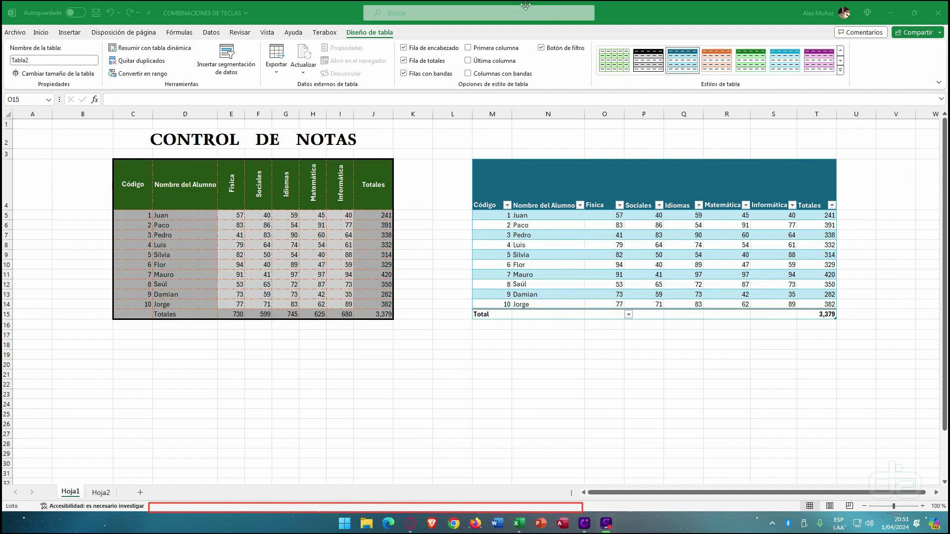
{"action": "left_click", "coordinate": [651, 250]}
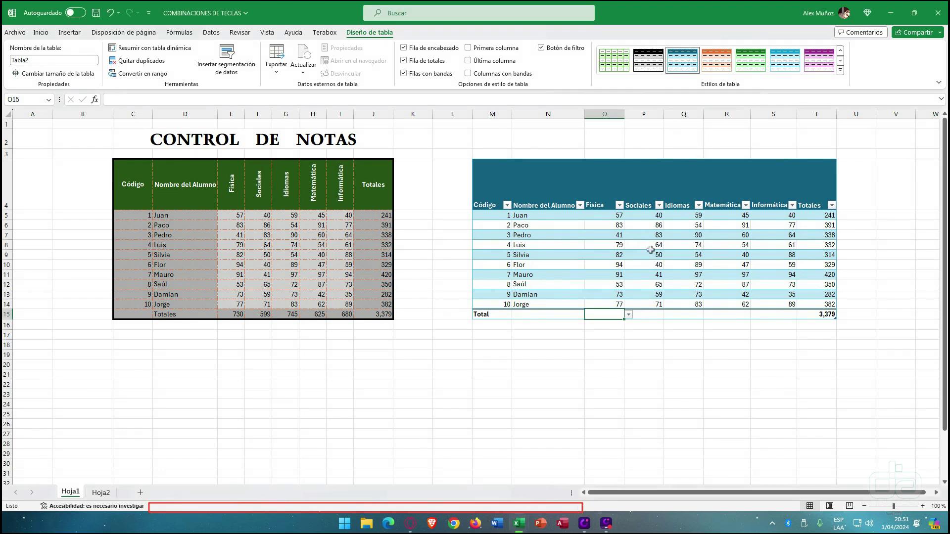
{"action": "left_click_drag", "start_coordinate": [614, 216], "coordinate": [614, 298]}
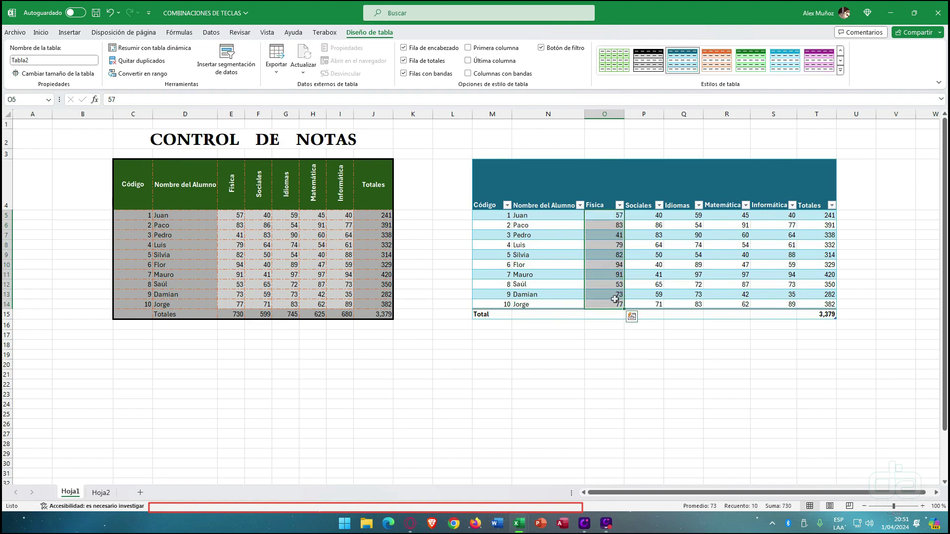
{"action": "left_click", "coordinate": [618, 16]}
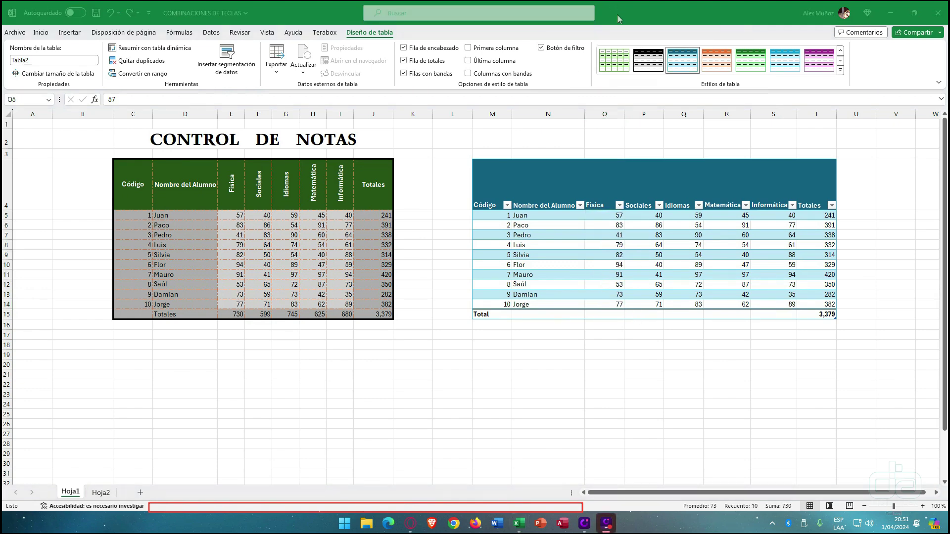
{"action": "left_click_drag", "start_coordinate": [675, 496], "coordinate": [796, 513]}
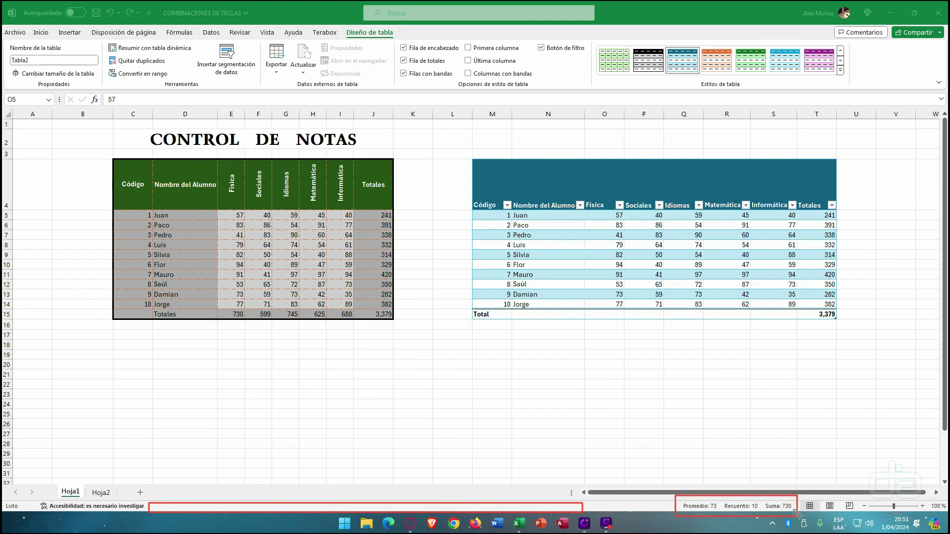
{"action": "left_click", "coordinate": [603, 248]}
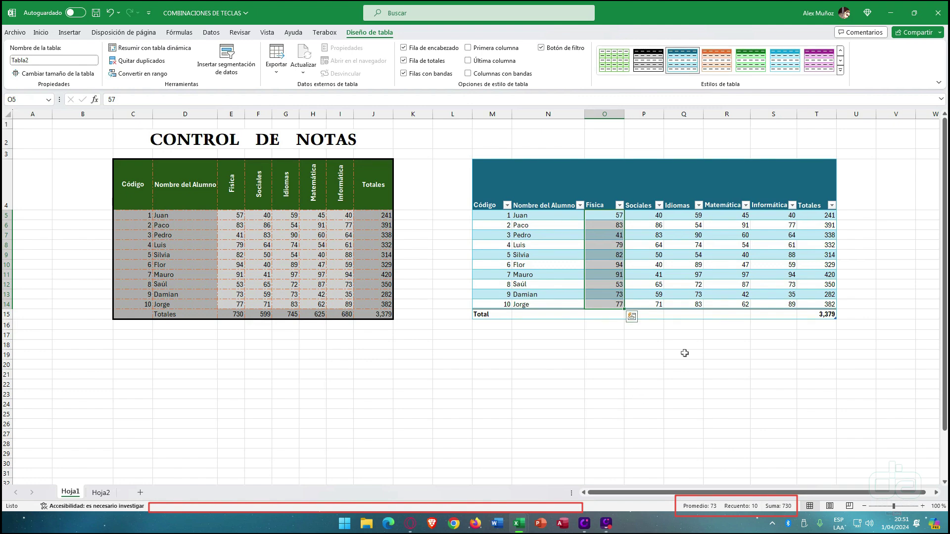
{"action": "left_click", "coordinate": [707, 250]}
{"action": "left_click_drag", "start_coordinate": [828, 213], "coordinate": [616, 311]}
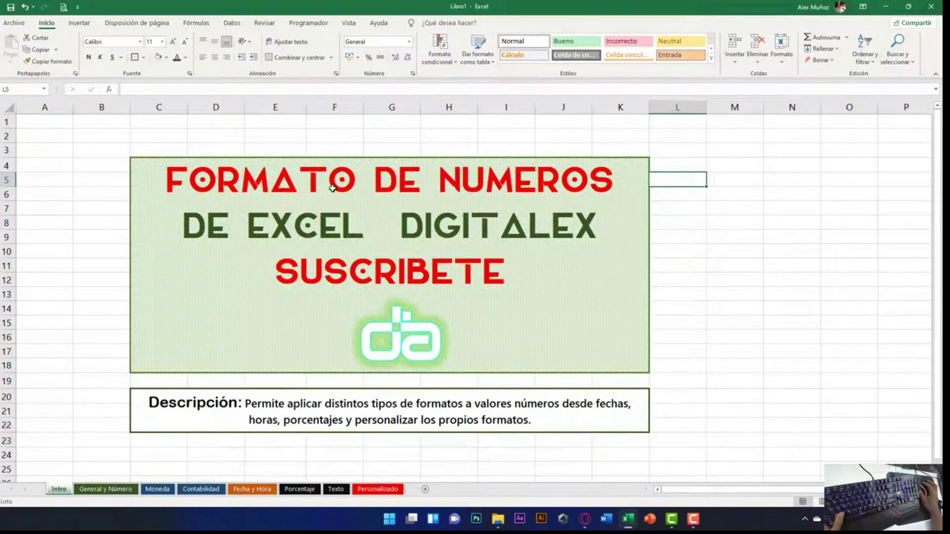
- Select the description cell C20 on Libro1's Intro sheet
{"action": "left_click", "coordinate": [283, 415]}
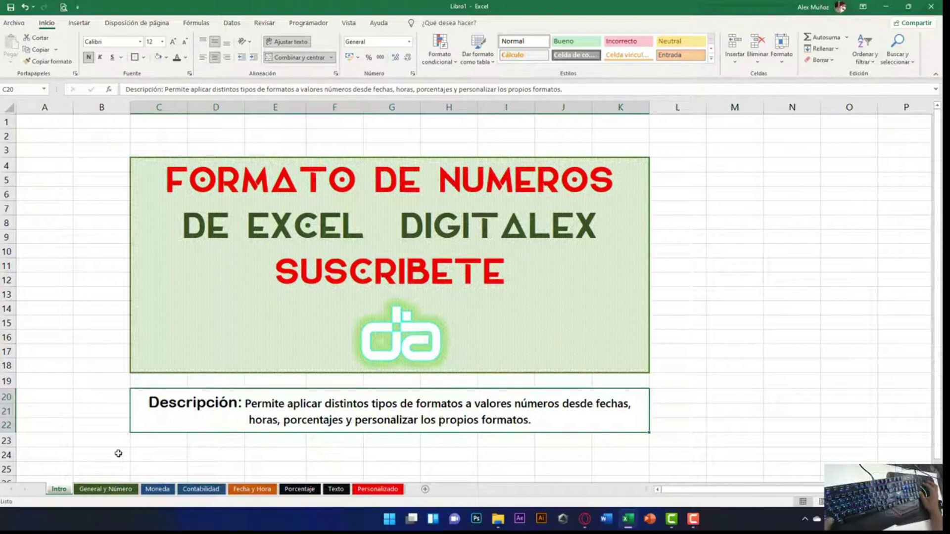
- Switch from Intro to the General y Número sheet with the ten-department table
{"action": "left_click", "coordinate": [104, 489]}
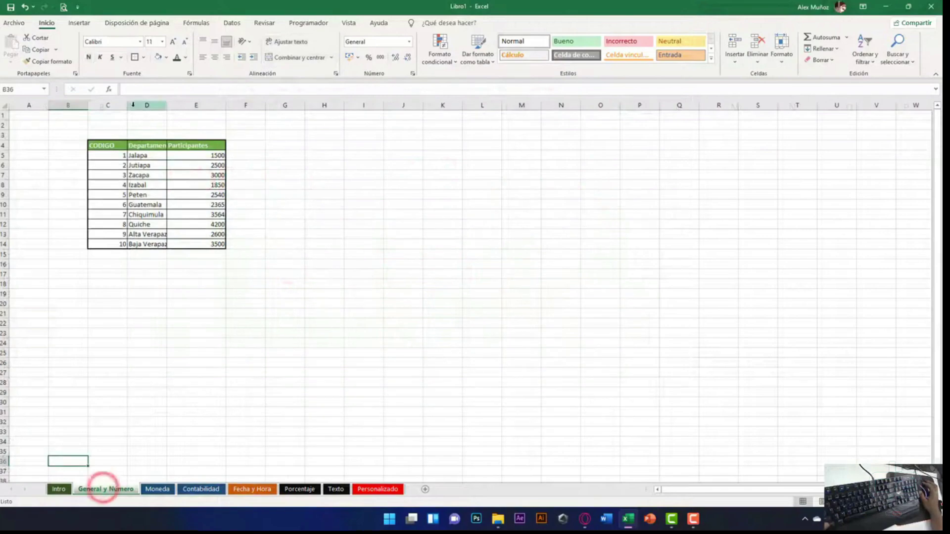
- Autofit column D to show Departamento in full and widen columns E and F
{"action": "scroll", "coordinate": [59, 169], "scroll_direction": "up", "scroll_amount": 2}
{"action": "scroll", "coordinate": [60, 169], "scroll_direction": "up", "scroll_amount": 3}
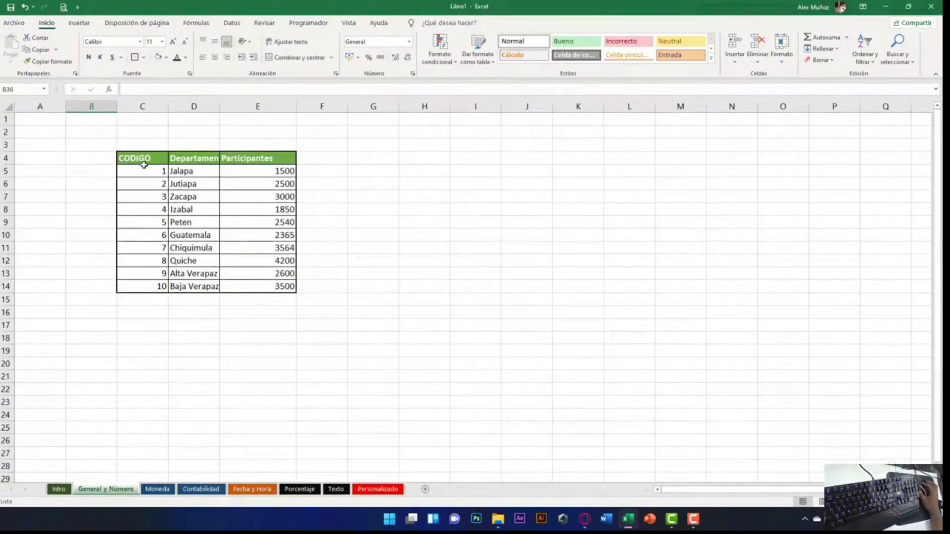
{"action": "double_click", "coordinate": [220, 105]}
{"action": "left_click_drag", "start_coordinate": [317, 102], "coordinate": [340, 105]}
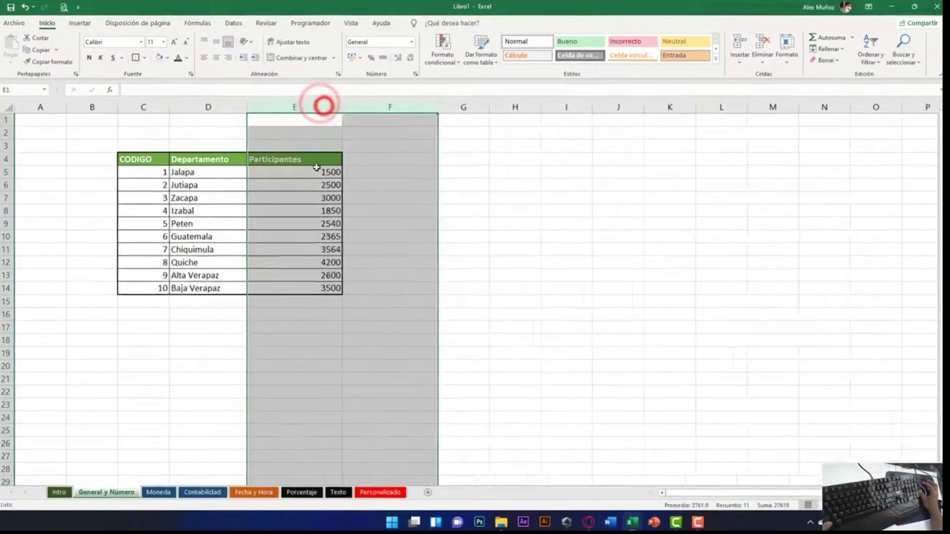
- Select the Participantes values E5:E14
{"action": "left_click", "coordinate": [317, 171]}
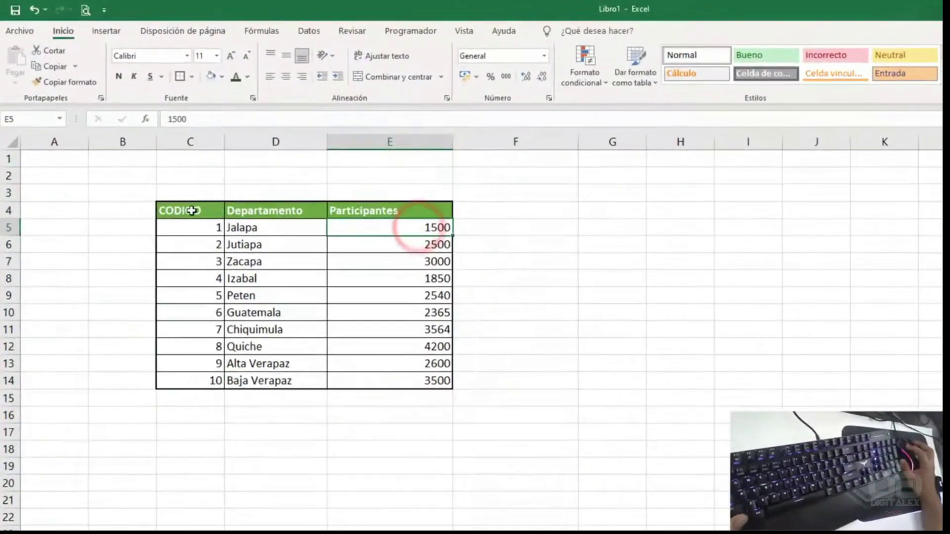
{"action": "left_click_drag", "start_coordinate": [192, 211], "coordinate": [396, 381]}
{"action": "left_click_drag", "start_coordinate": [365, 223], "coordinate": [395, 367]}
{"action": "left_click_drag", "start_coordinate": [393, 227], "coordinate": [391, 379]}
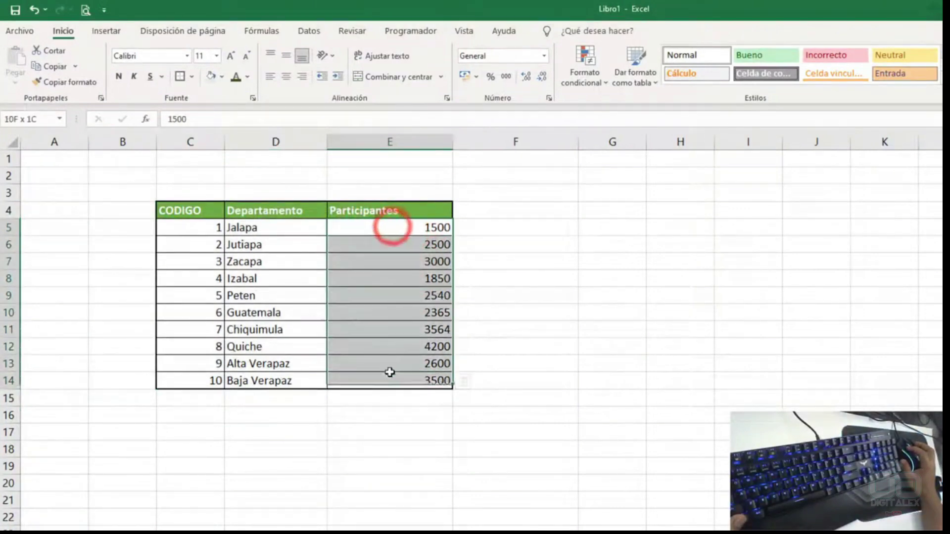
- Preview the Participantes values as Número, short date and long date, autofitting column E
{"action": "left_click", "coordinate": [544, 56]}
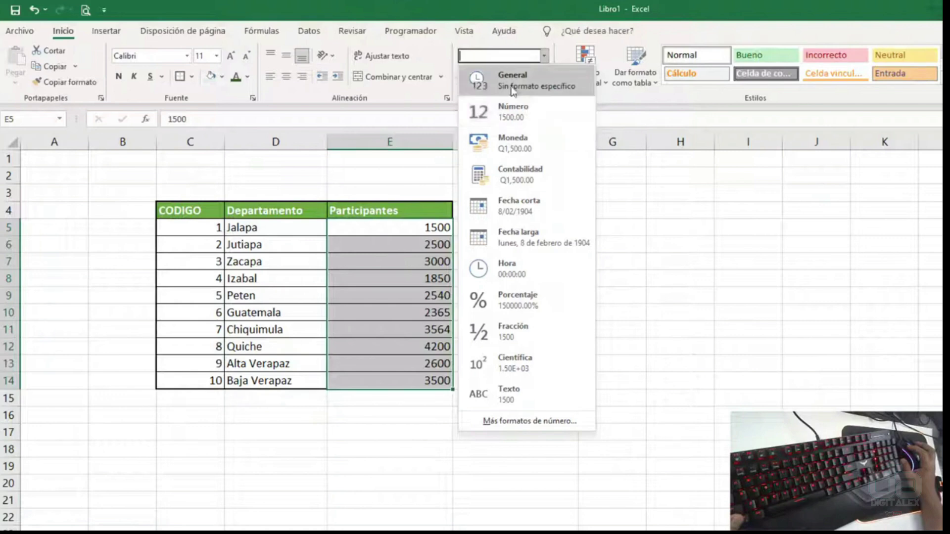
{"action": "left_click", "coordinate": [544, 55]}
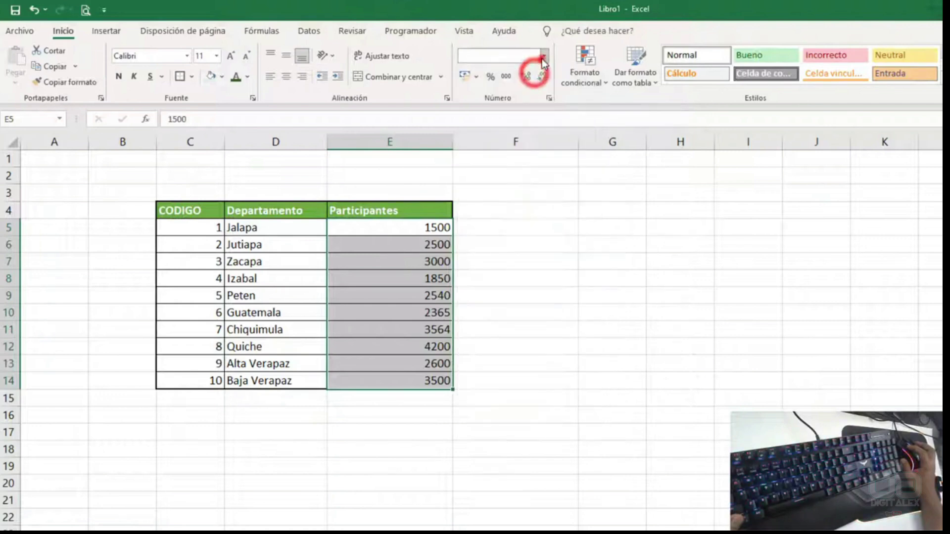
{"action": "left_click", "coordinate": [544, 55]}
{"action": "left_click", "coordinate": [535, 111]}
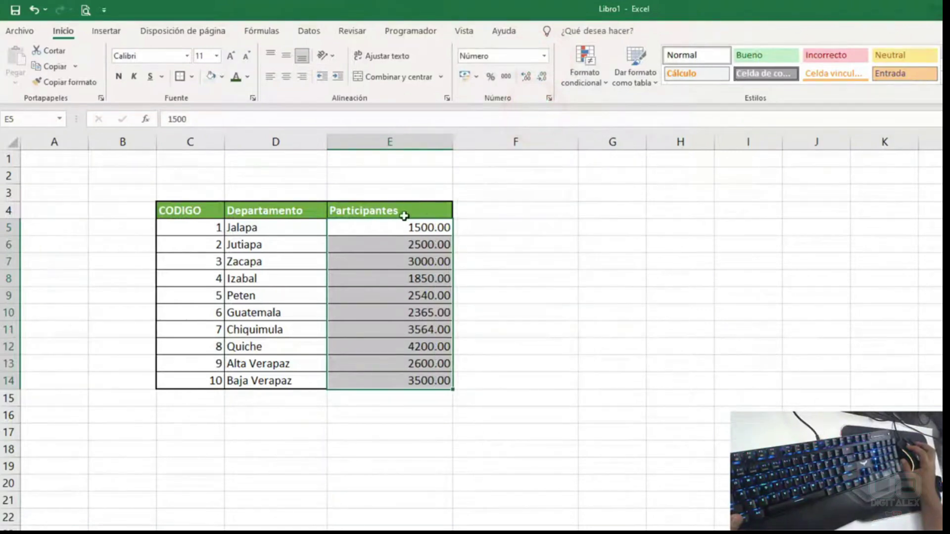
{"action": "left_click", "coordinate": [545, 56]}
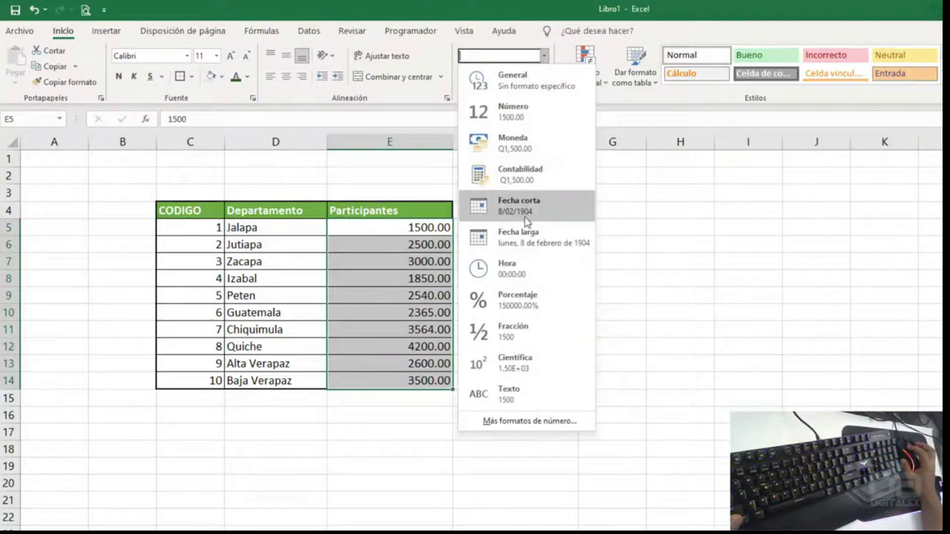
{"action": "left_click", "coordinate": [516, 204]}
{"action": "left_click", "coordinate": [545, 56]}
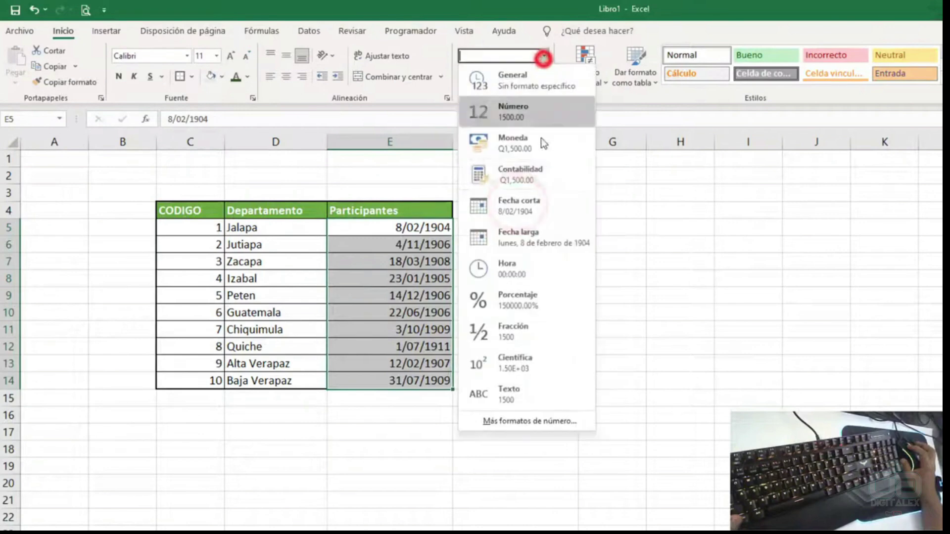
{"action": "left_click", "coordinate": [538, 233]}
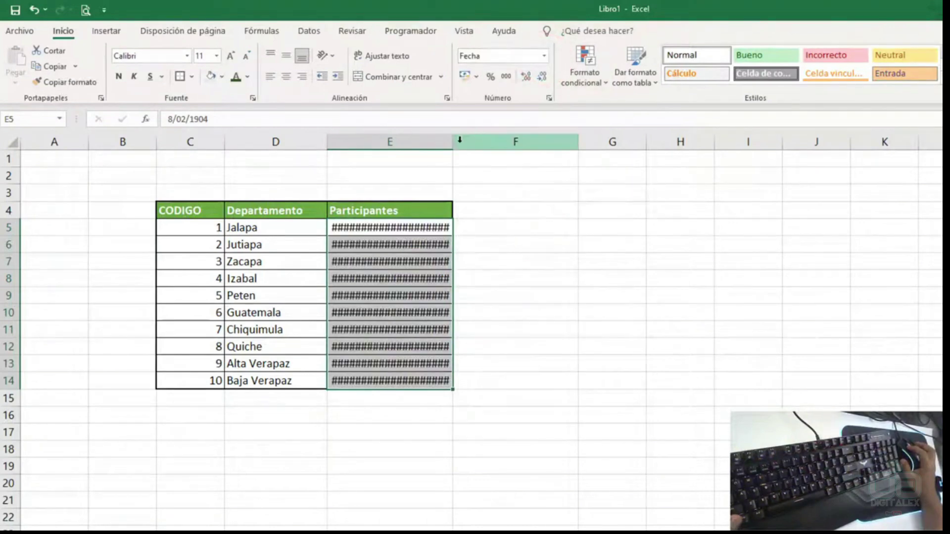
{"action": "double_click", "coordinate": [455, 143]}
- Return E5:E14 to General format and reselect the Participantes values
{"action": "left_click", "coordinate": [545, 55]}
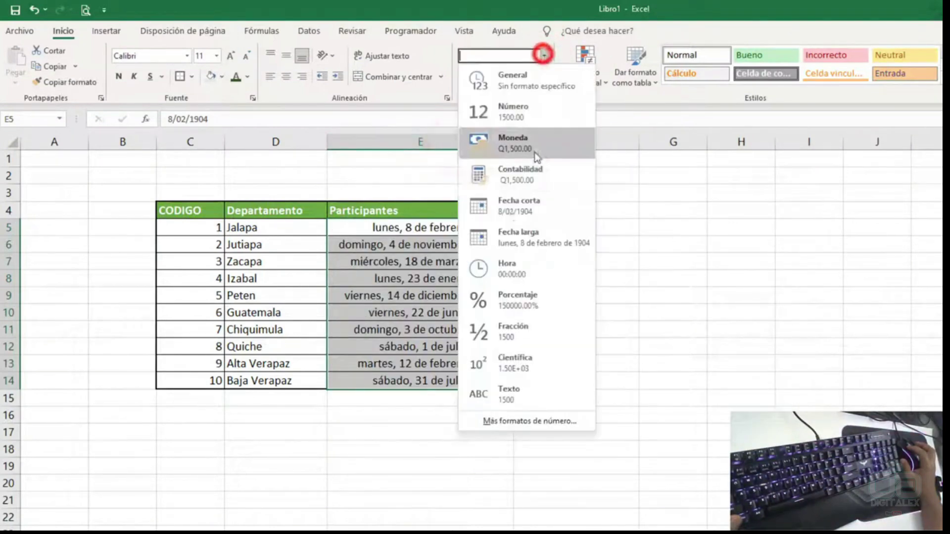
{"action": "left_click", "coordinate": [487, 82]}
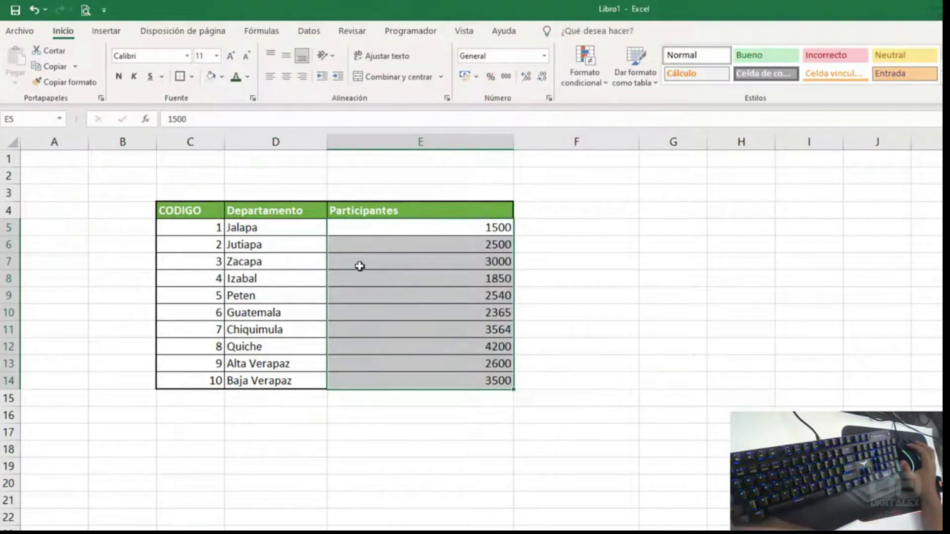
{"action": "left_click_drag", "start_coordinate": [409, 225], "coordinate": [420, 380]}
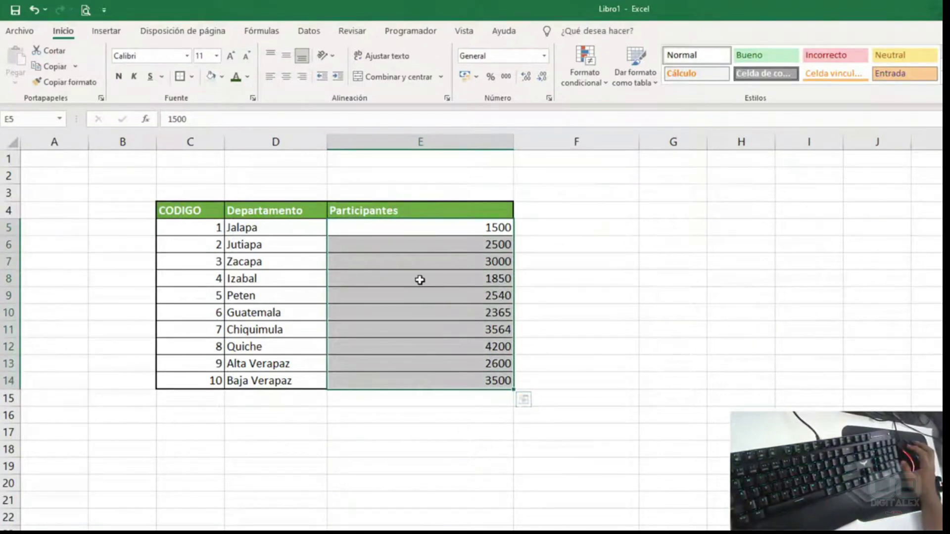
{"action": "left_click_drag", "start_coordinate": [406, 225], "coordinate": [378, 377]}
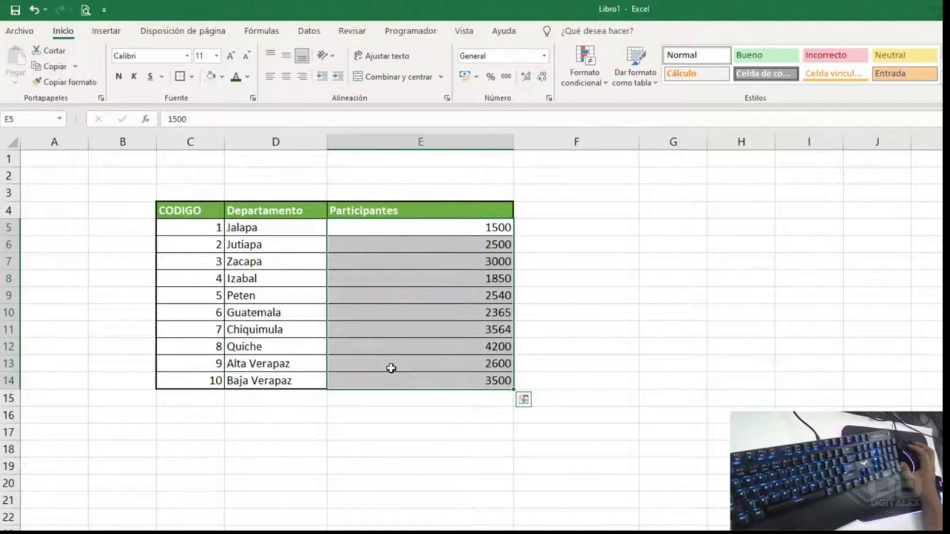
{"action": "key", "text": "ctrl+1"}
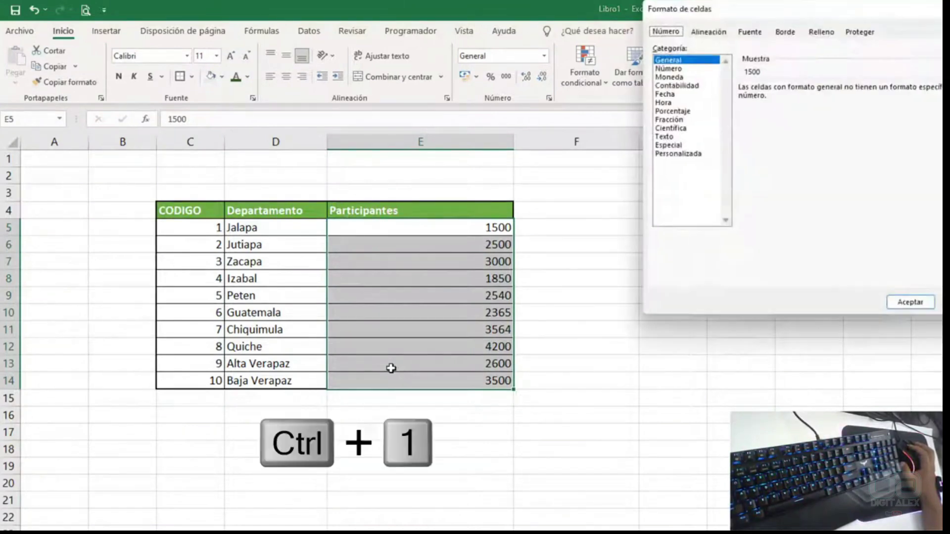
{"action": "left_click_drag", "start_coordinate": [784, 22], "coordinate": [450, 250]}
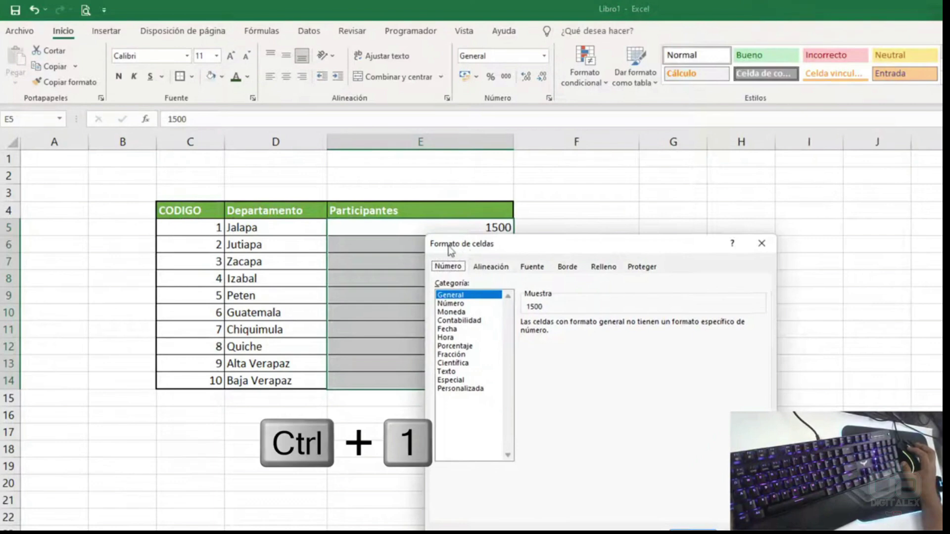
{"action": "left_click", "coordinate": [447, 270]}
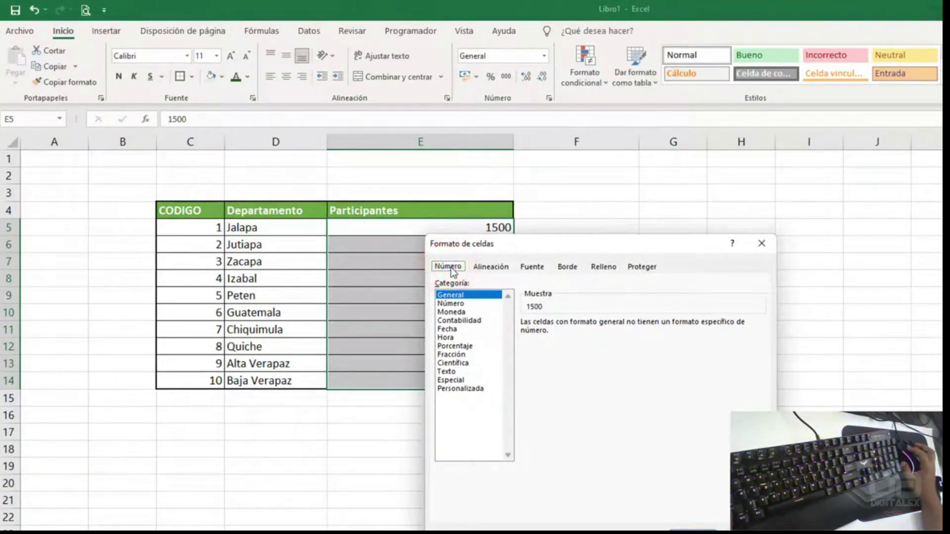
{"action": "left_click", "coordinate": [453, 304]}
{"action": "left_click", "coordinate": [454, 312]}
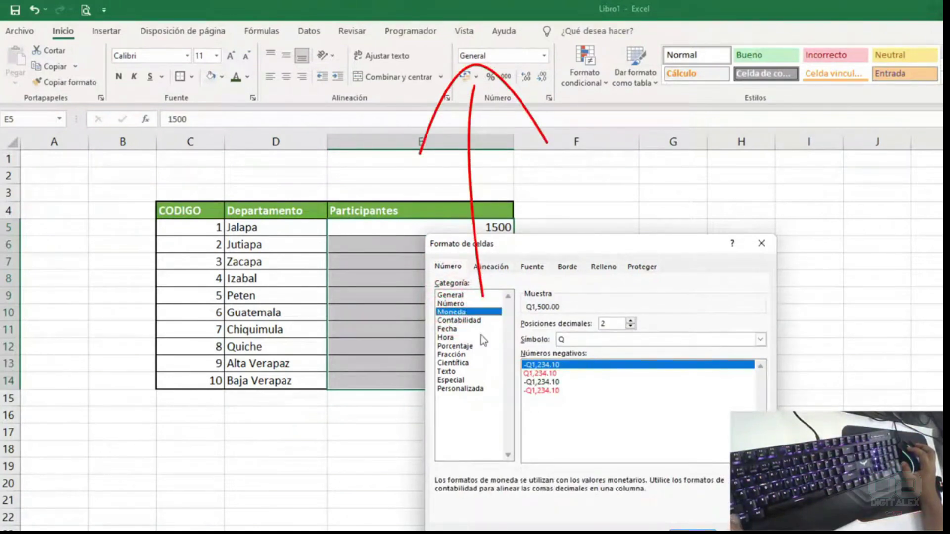
{"action": "left_click", "coordinate": [452, 295]}
{"action": "left_click", "coordinate": [451, 304]}
{"action": "left_click", "coordinate": [464, 313]}
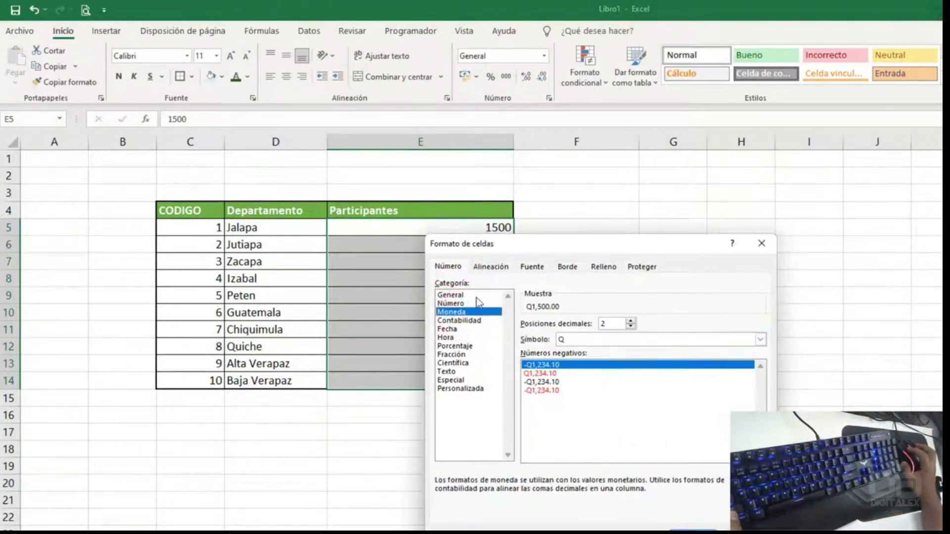
{"action": "left_click", "coordinate": [459, 321]}
{"action": "left_click", "coordinate": [447, 329]}
{"action": "left_click", "coordinate": [455, 346]}
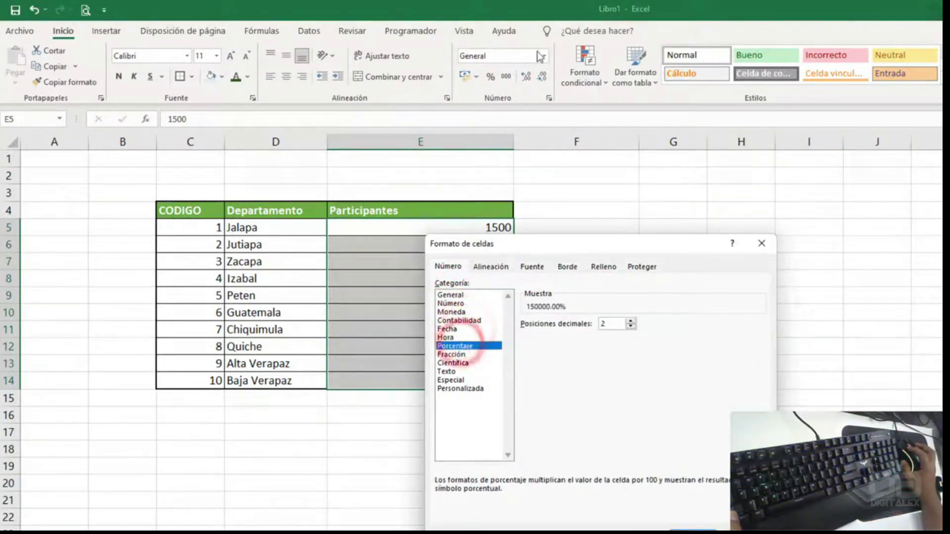
{"action": "left_click", "coordinate": [759, 245]}
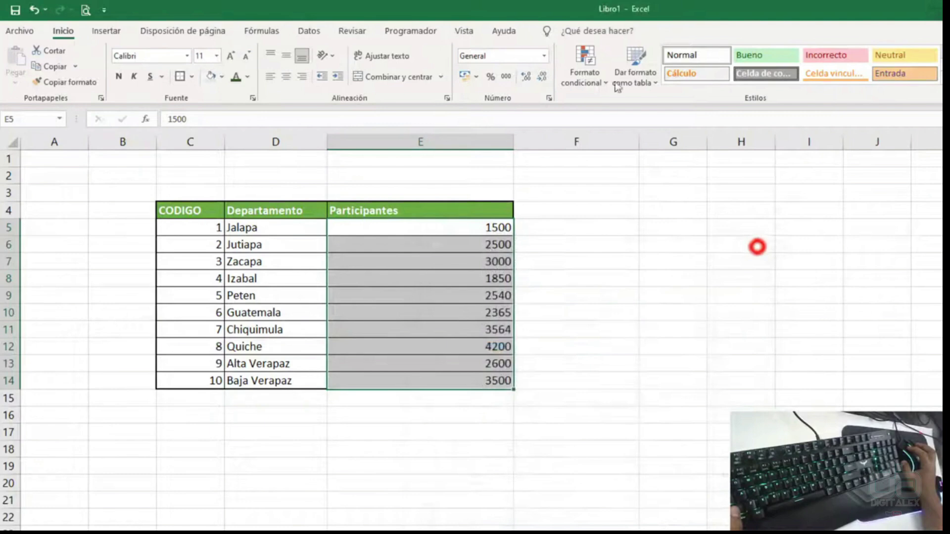
{"action": "left_click", "coordinate": [545, 56]}
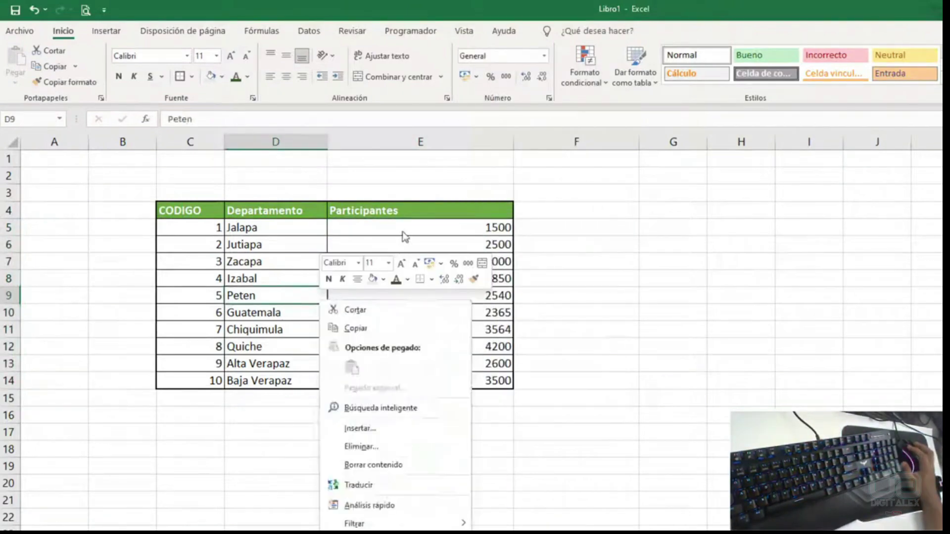
{"action": "left_click_drag", "start_coordinate": [403, 229], "coordinate": [436, 375]}
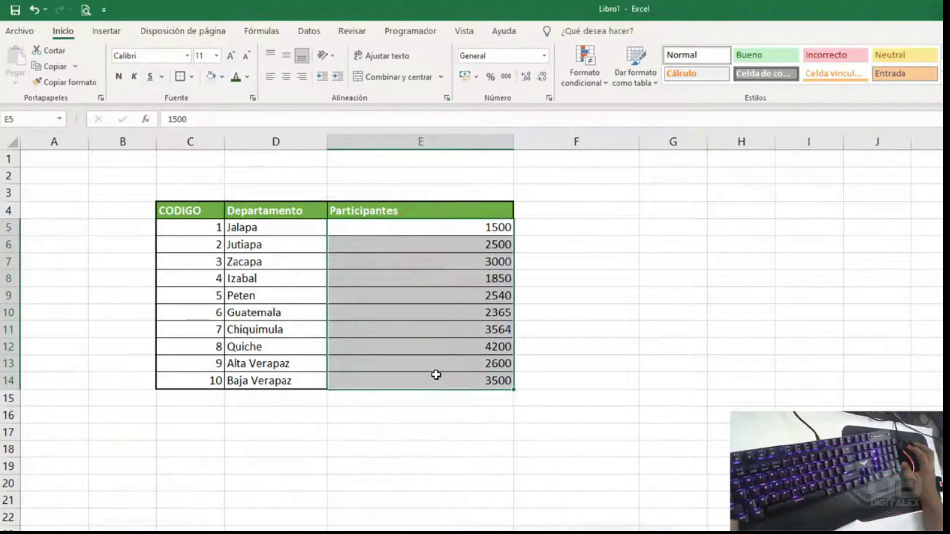
- In Format Cells, preview the Moneda currency symbols, then go back to General
{"action": "key", "text": "ctrl+1"}
{"action": "left_click_drag", "start_coordinate": [511, 242], "coordinate": [604, 217]}
{"action": "left_click", "coordinate": [565, 281]}
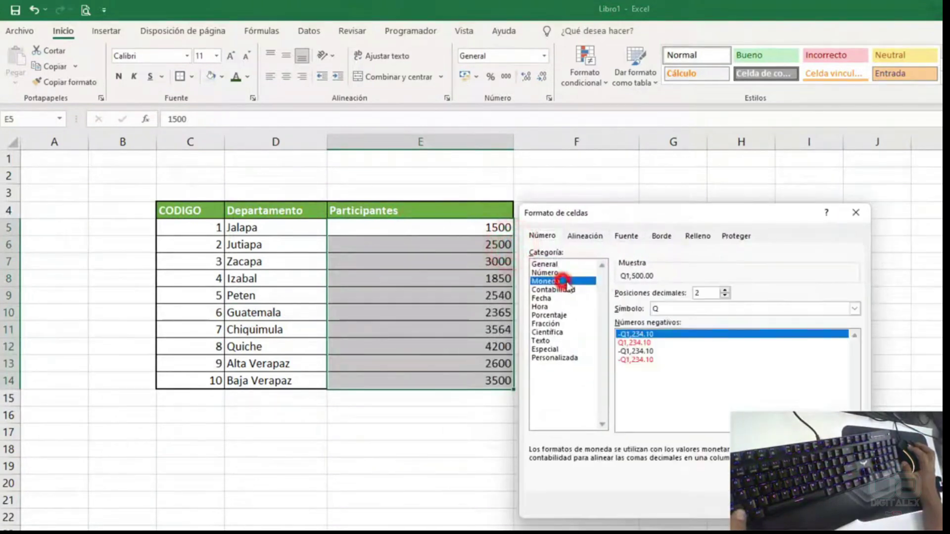
{"action": "left_click", "coordinate": [704, 309]}
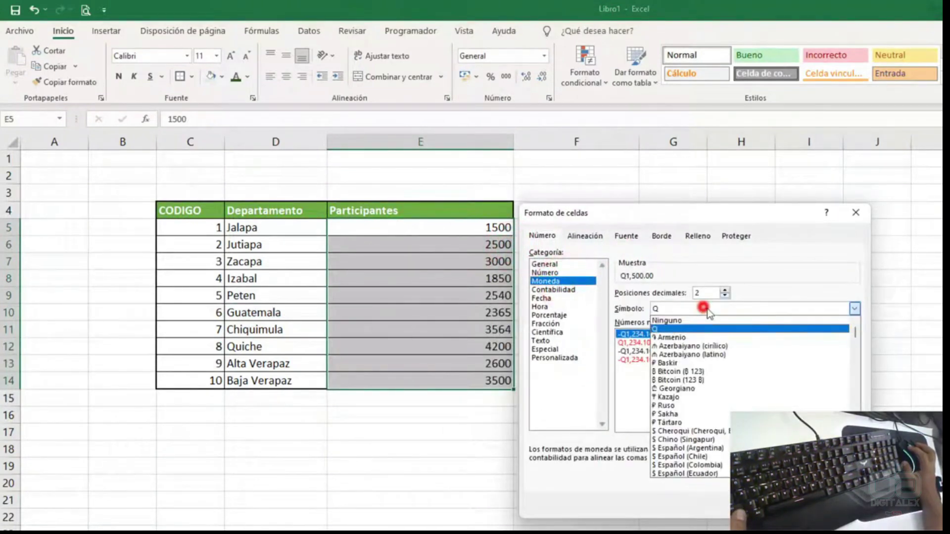
{"action": "scroll", "coordinate": [703, 377], "scroll_direction": "down", "scroll_amount": 3}
{"action": "left_click", "coordinate": [594, 264]}
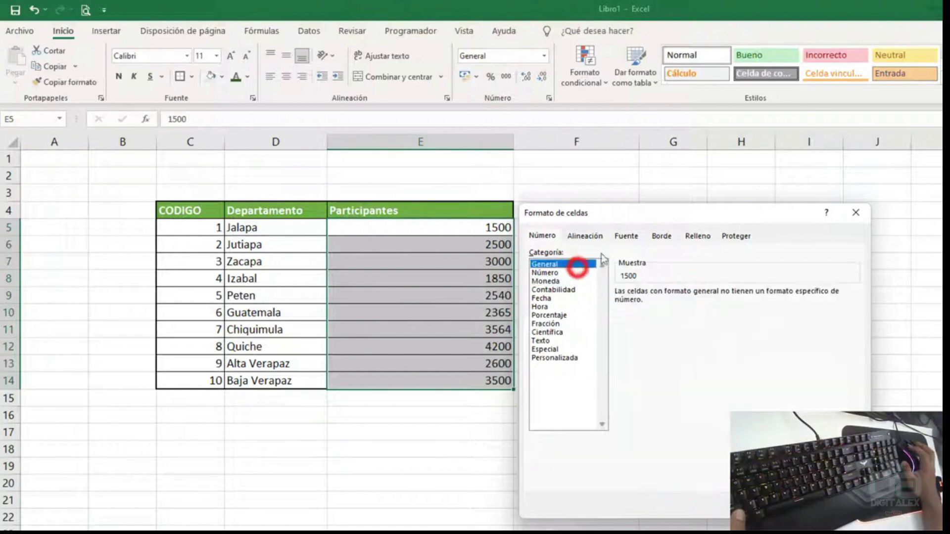
{"action": "left_click_drag", "start_coordinate": [616, 209], "coordinate": [717, 157]}
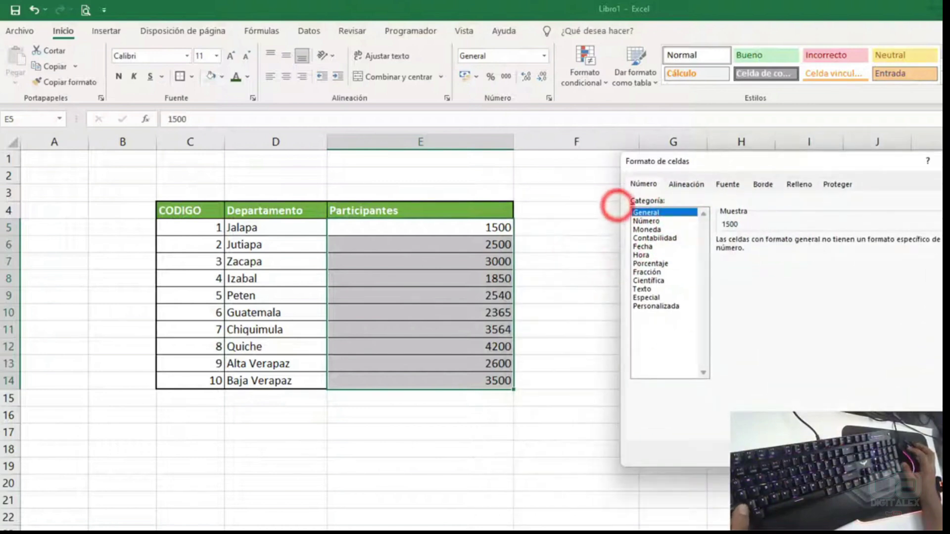
- Format E5:E14 as Número with 4 decimals, red negatives and thousands separator
{"action": "left_click", "coordinate": [652, 221]}
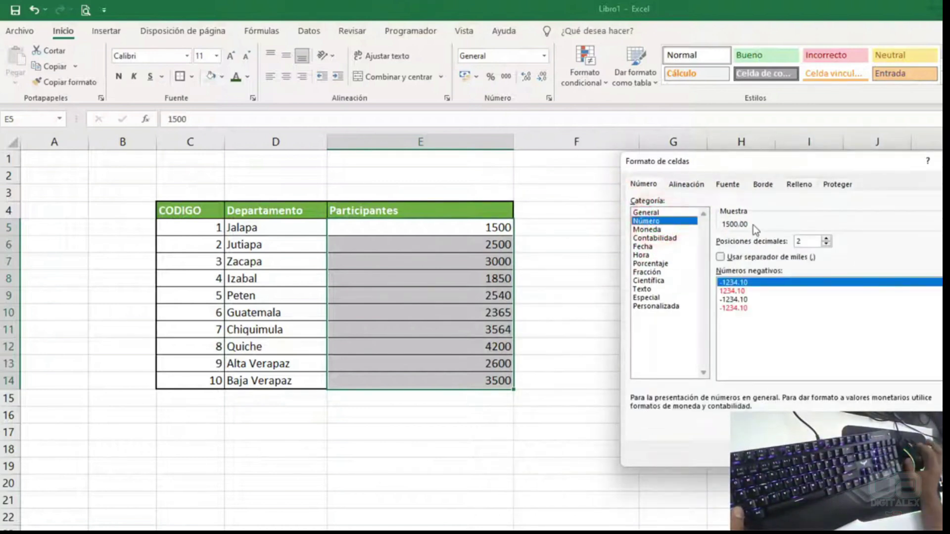
{"action": "left_click", "coordinate": [826, 239]}
{"action": "left_click", "coordinate": [826, 238]}
{"action": "left_click", "coordinate": [826, 239]}
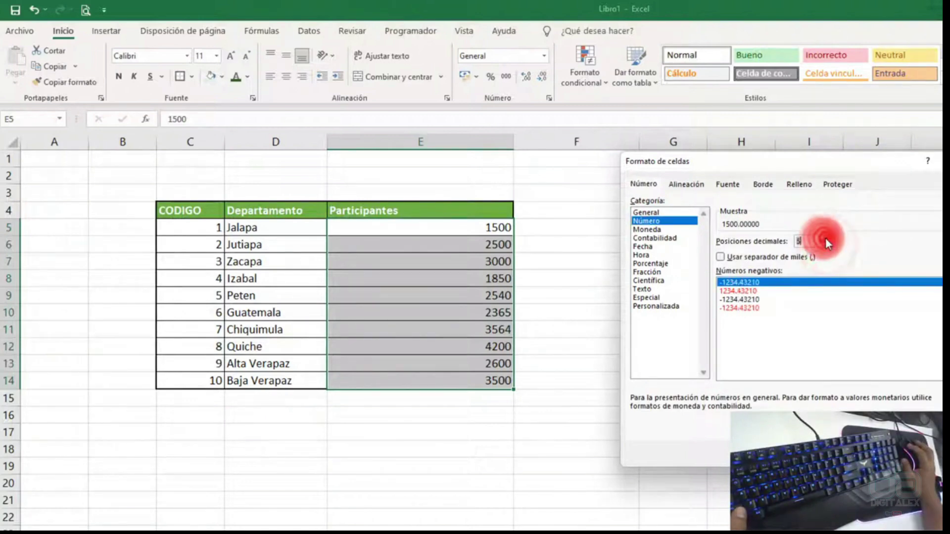
{"action": "left_click", "coordinate": [826, 244]}
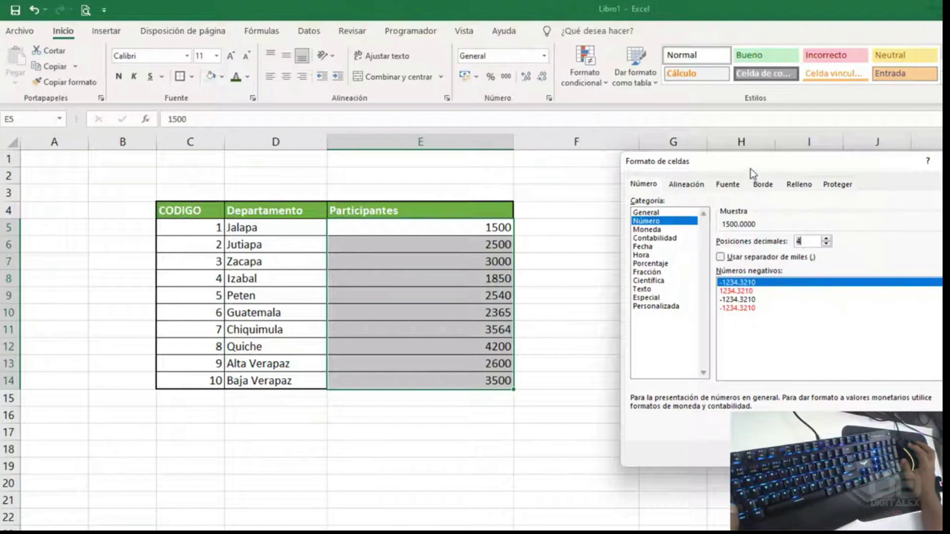
{"action": "left_click_drag", "start_coordinate": [750, 169], "coordinate": [727, 141]}
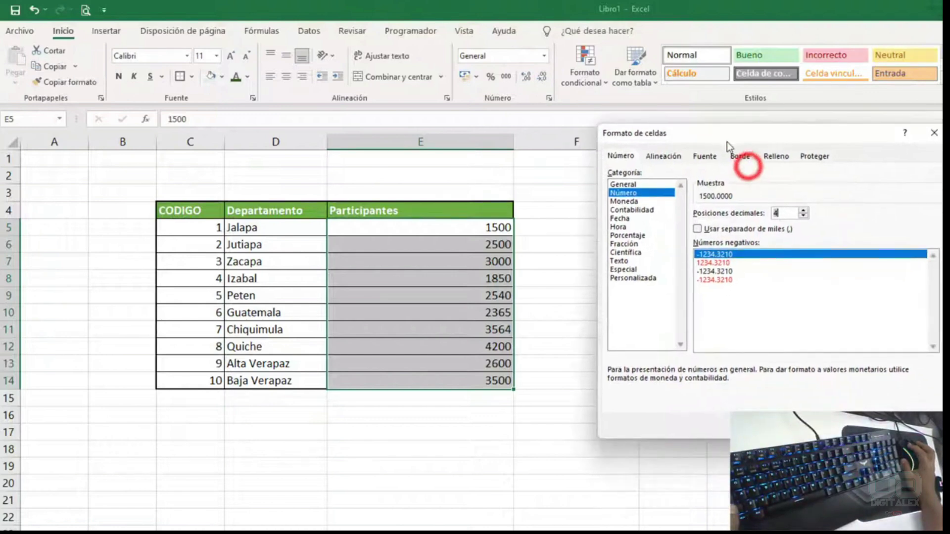
{"action": "left_click", "coordinate": [716, 263]}
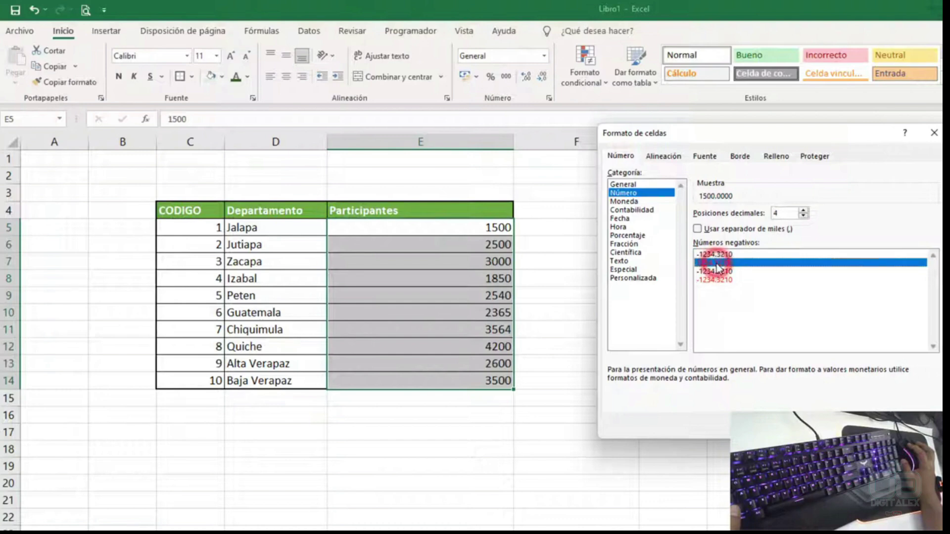
{"action": "left_click_drag", "start_coordinate": [730, 132], "coordinate": [614, 104]}
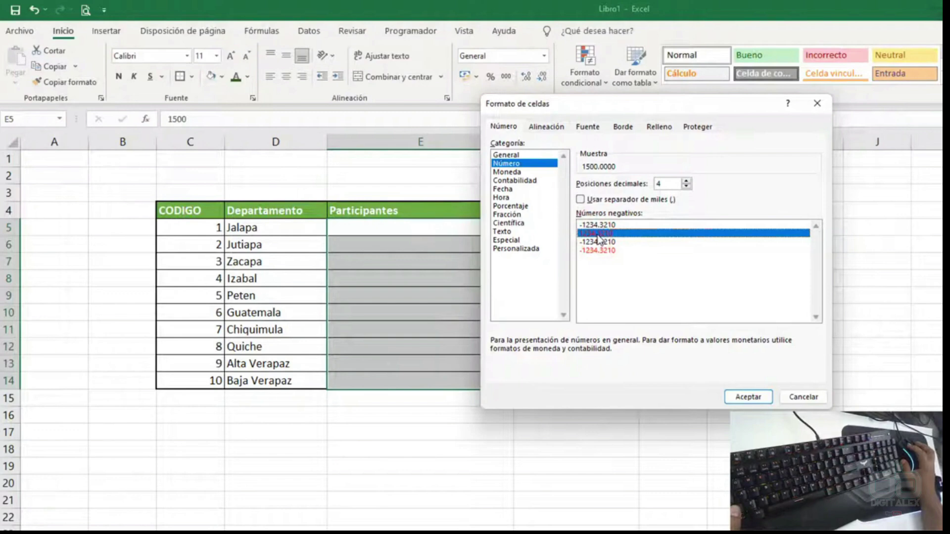
{"action": "left_click", "coordinate": [600, 250]}
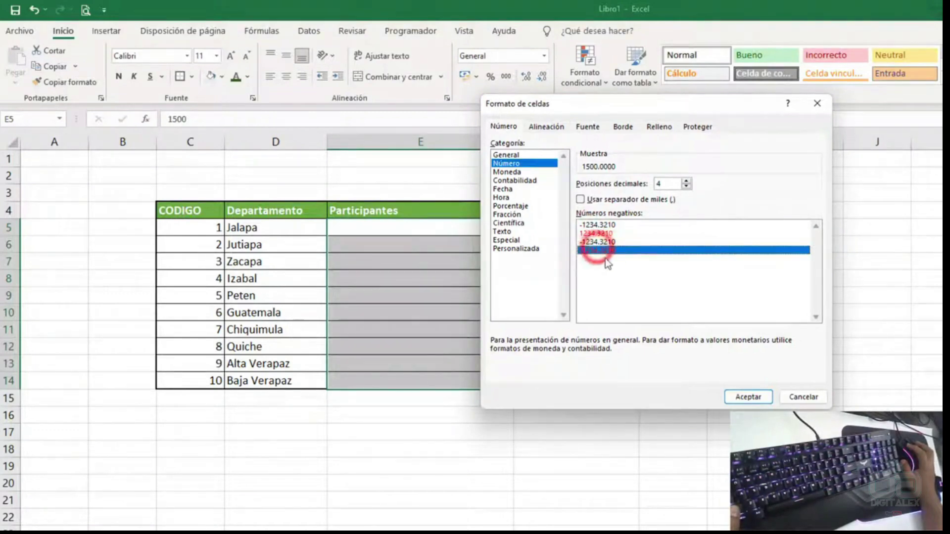
{"action": "left_click", "coordinate": [604, 253]}
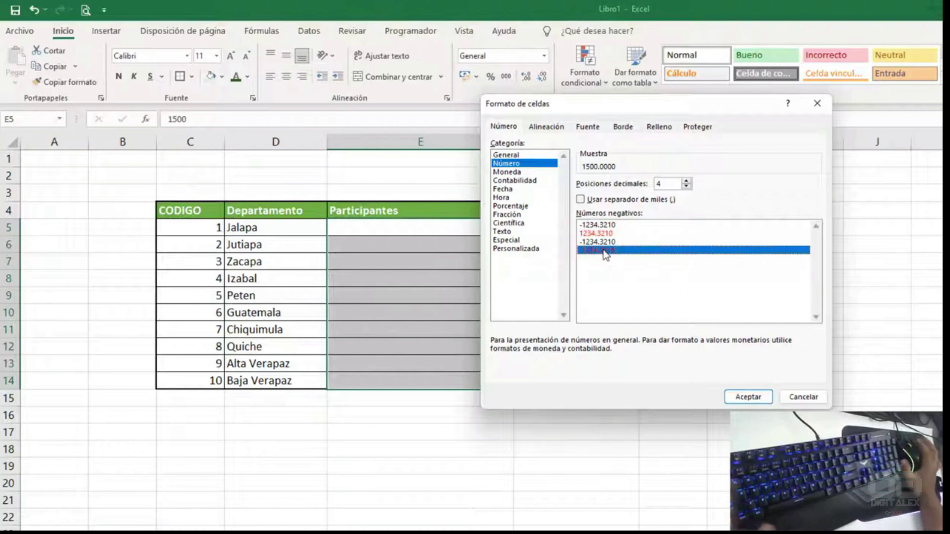
{"action": "left_click_drag", "start_coordinate": [618, 103], "coordinate": [783, 101]}
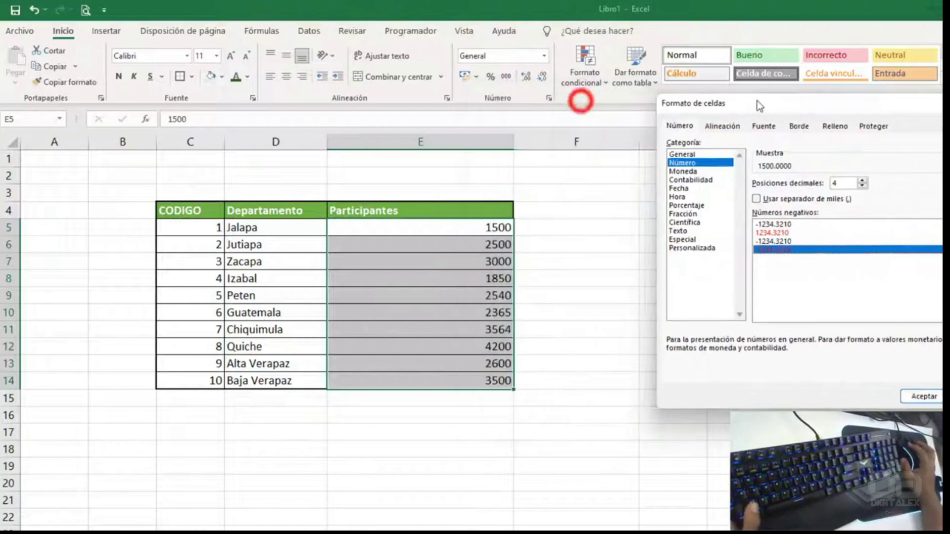
{"action": "left_click", "coordinate": [765, 197]}
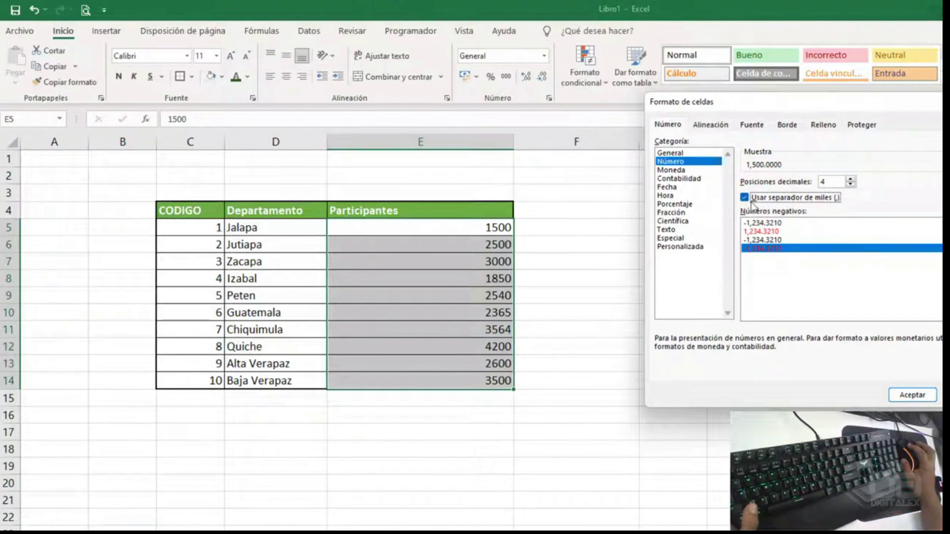
{"action": "left_click", "coordinate": [912, 395]}
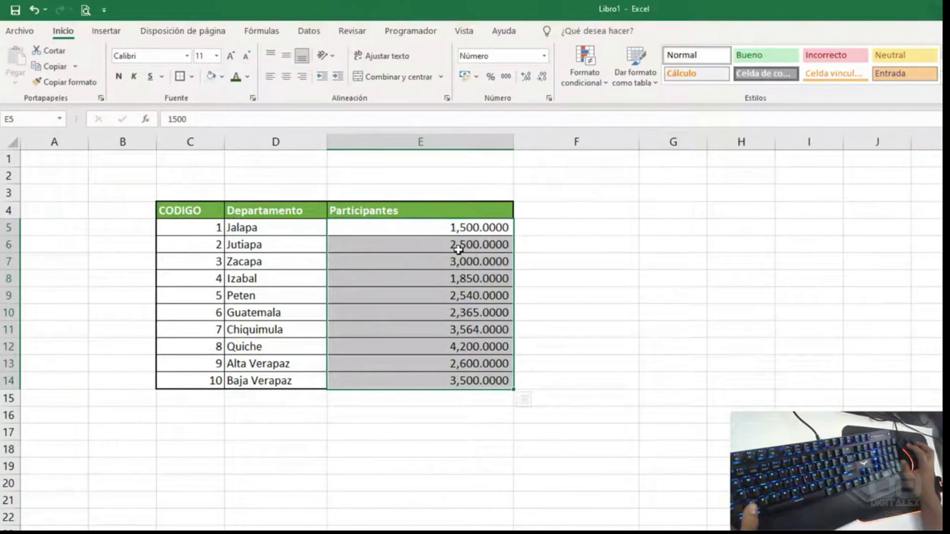
- Enter -5 in E10 to show it as a red negative
{"action": "left_click", "coordinate": [452, 303]}
{"action": "type", "text": "-5"}
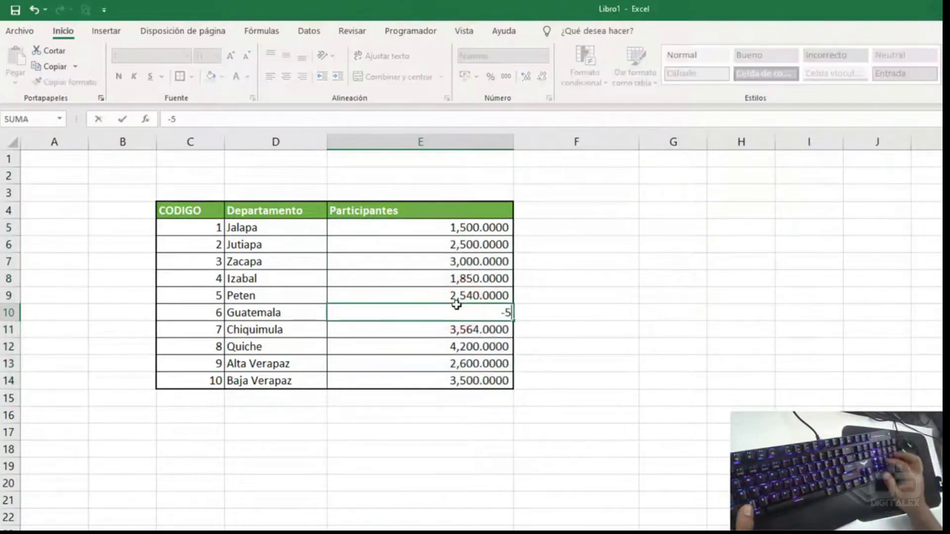
{"action": "key", "text": "Return"}
{"action": "left_click", "coordinate": [486, 312]}
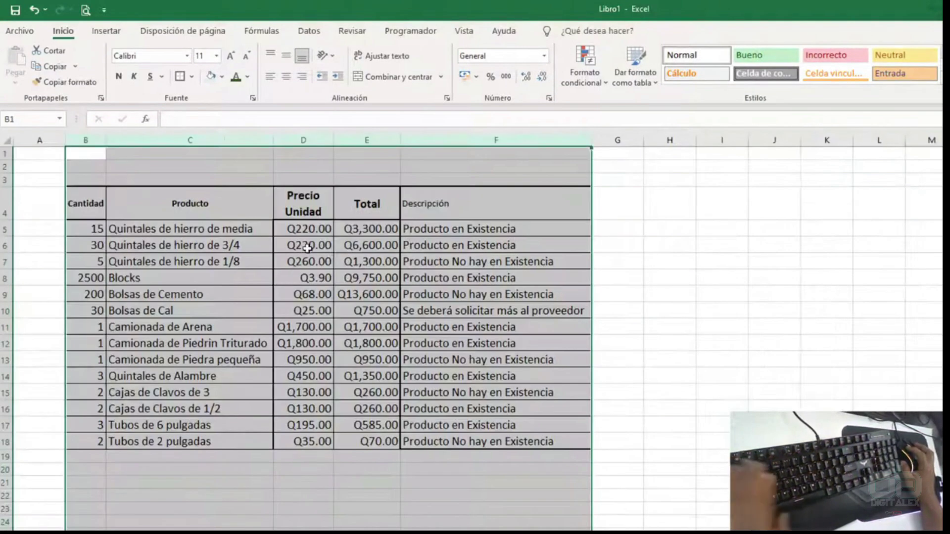
- Select the product price and total columns and choose General in Format Cells
{"action": "left_click_drag", "start_coordinate": [303, 229], "coordinate": [354, 446]}
{"action": "key", "text": "ctrl+1"}
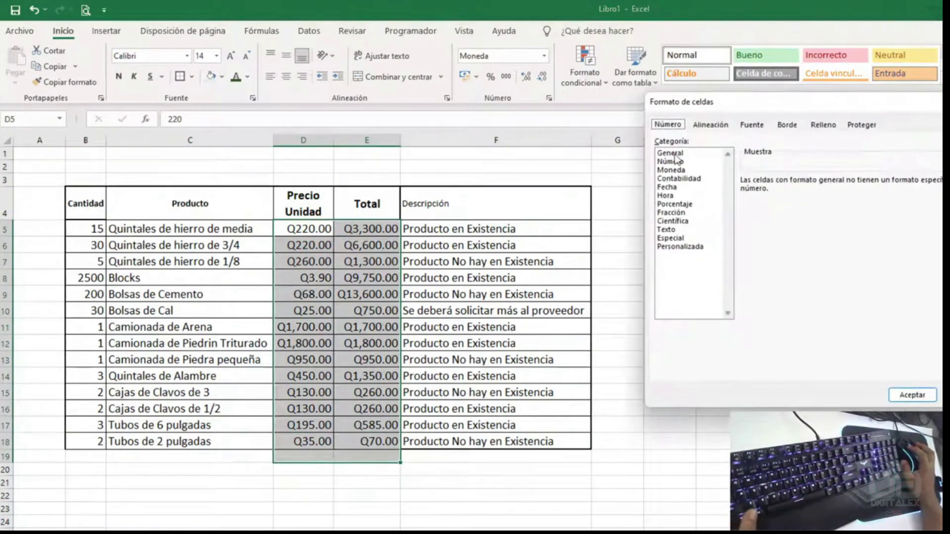
{"action": "left_click", "coordinate": [675, 153]}
{"action": "left_click_drag", "start_coordinate": [805, 105], "coordinate": [421, 66]}
- Apply General to the prices and totals, then widen columns D and E
{"action": "left_click", "coordinate": [517, 363]}
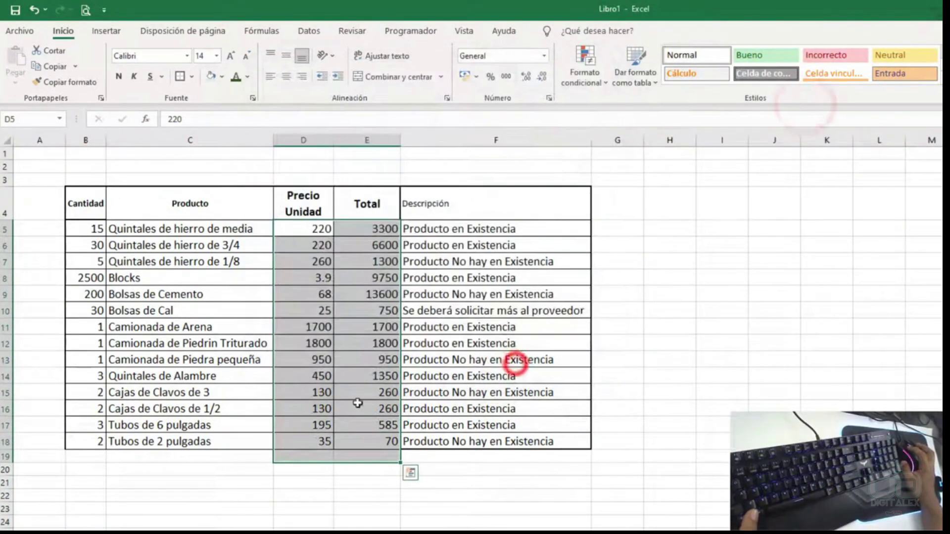
{"action": "left_click", "coordinate": [509, 344]}
{"action": "left_click_drag", "start_coordinate": [334, 140], "coordinate": [413, 144]}
{"action": "left_click_drag", "start_coordinate": [477, 142], "coordinate": [534, 143]}
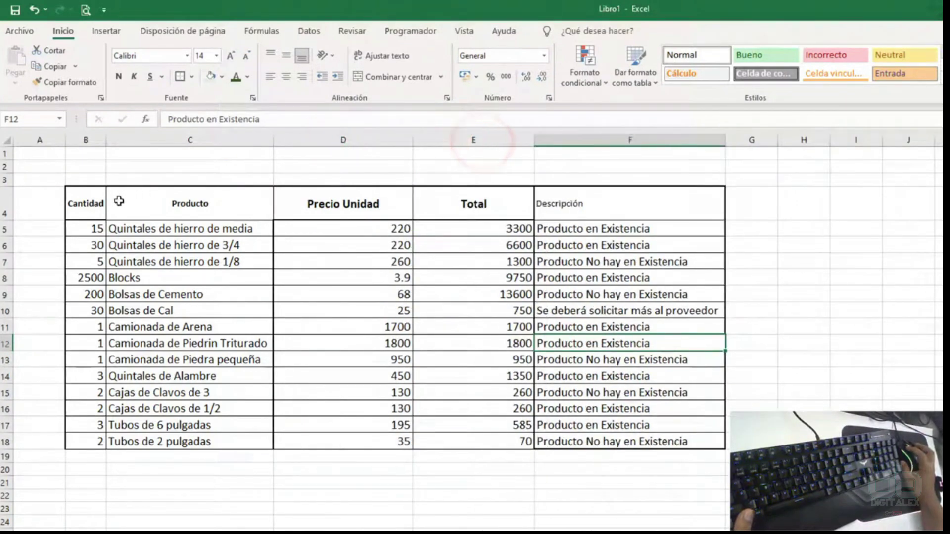
- Give the product table B4:F18 all borders plus a thick outside border
{"action": "left_click", "coordinate": [84, 201]}
{"action": "key", "text": "ctrl+a"}
{"action": "left_click", "coordinate": [191, 77]}
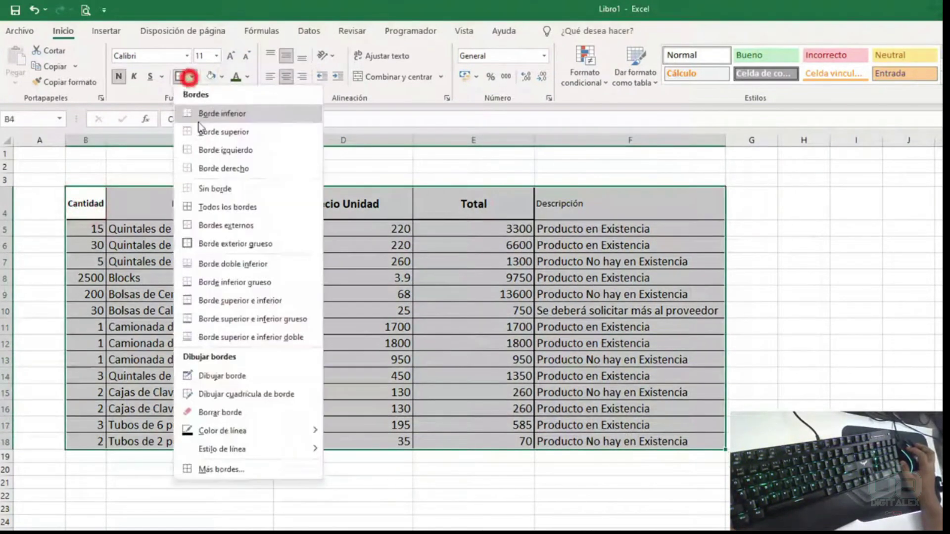
{"action": "left_click", "coordinate": [212, 207]}
{"action": "left_click", "coordinate": [192, 77]}
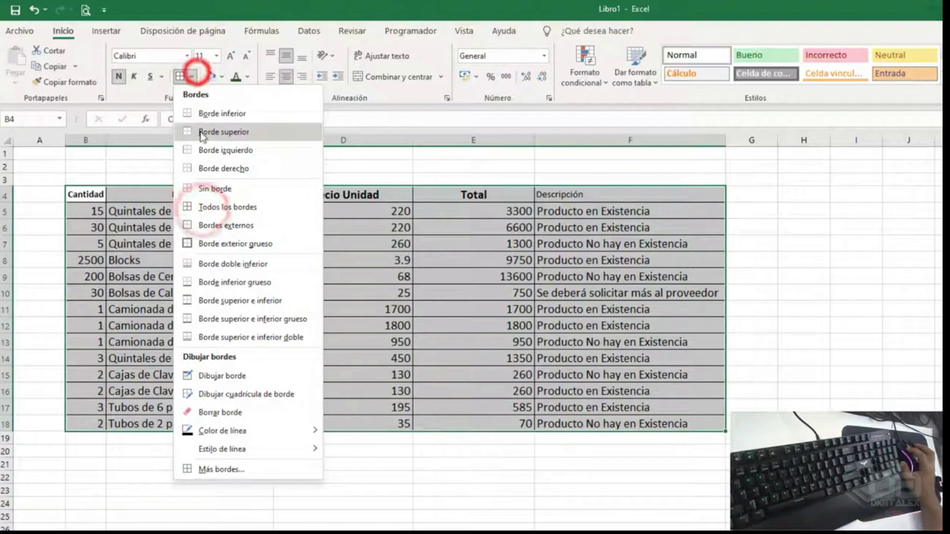
{"action": "left_click", "coordinate": [214, 243]}
{"action": "left_click", "coordinate": [346, 343]}
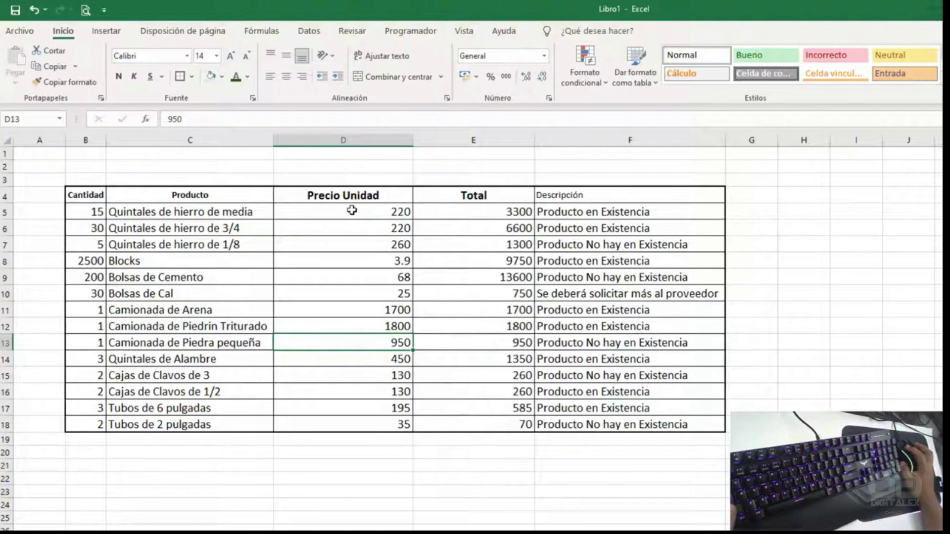
- Format D5:E18 as Moneda with the Q quetzal symbol and two decimals
{"action": "left_click_drag", "start_coordinate": [352, 210], "coordinate": [470, 423]}
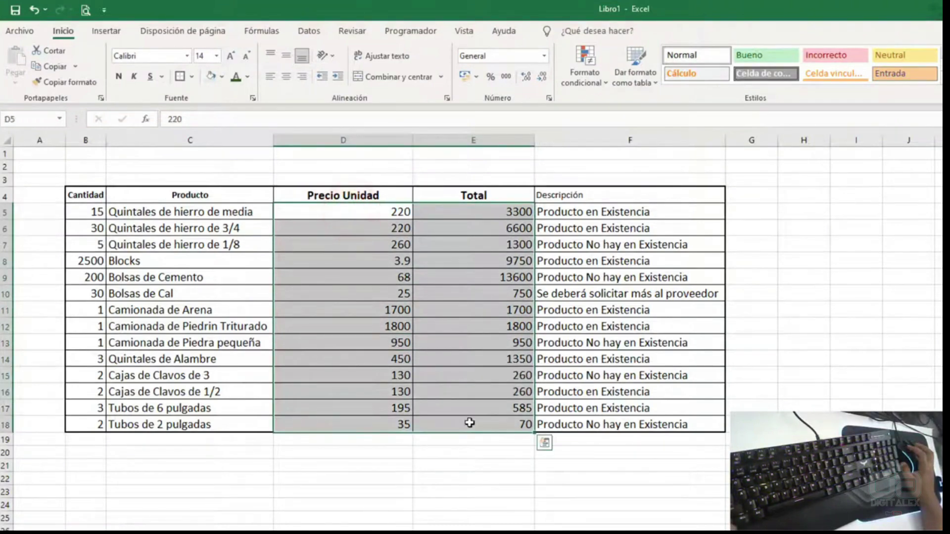
{"action": "key", "text": "ctrl+1"}
{"action": "left_click_drag", "start_coordinate": [324, 75], "coordinate": [450, 126]}
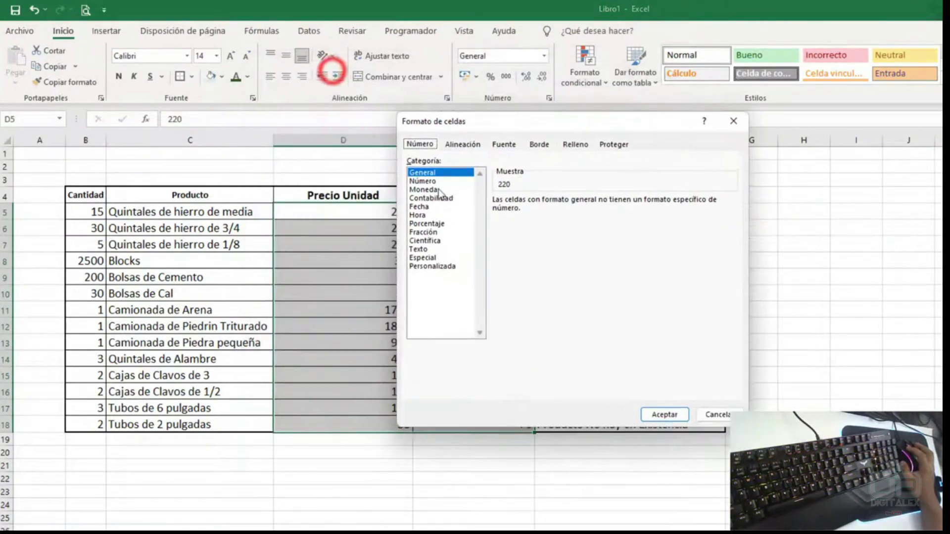
{"action": "left_click", "coordinate": [417, 189]}
{"action": "left_click_drag", "start_coordinate": [512, 127], "coordinate": [690, 121]}
{"action": "left_click", "coordinate": [751, 213]}
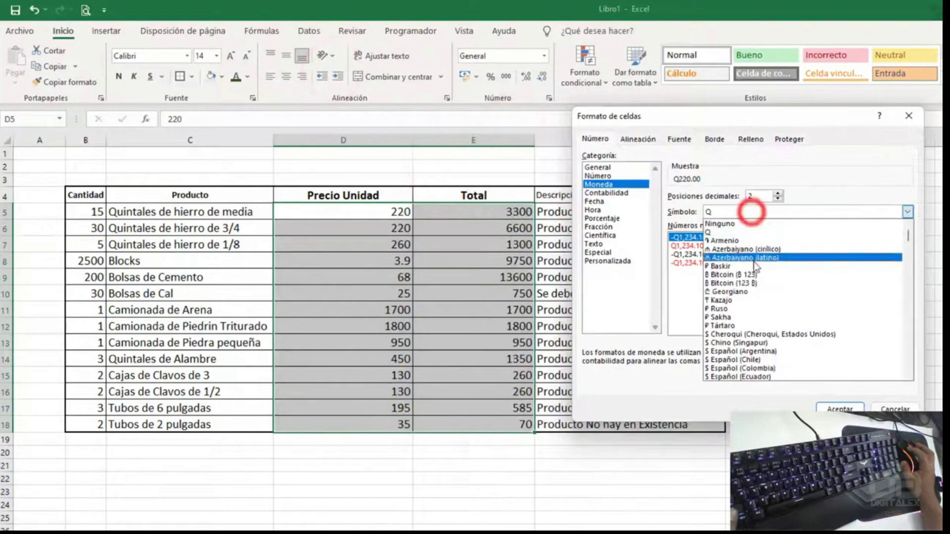
{"action": "scroll", "coordinate": [754, 317], "scroll_direction": "down", "scroll_amount": 5}
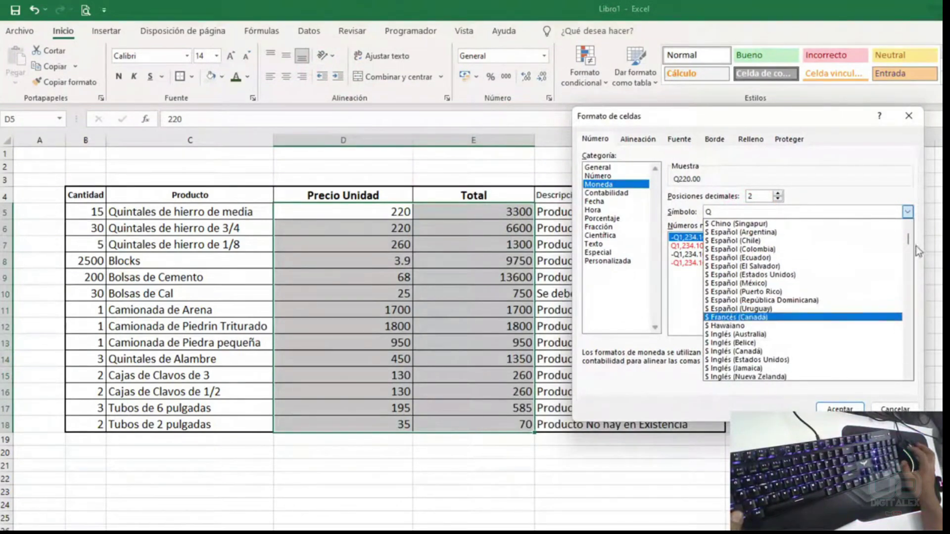
{"action": "left_click_drag", "start_coordinate": [908, 237], "coordinate": [888, 233]}
{"action": "left_click", "coordinate": [741, 233]}
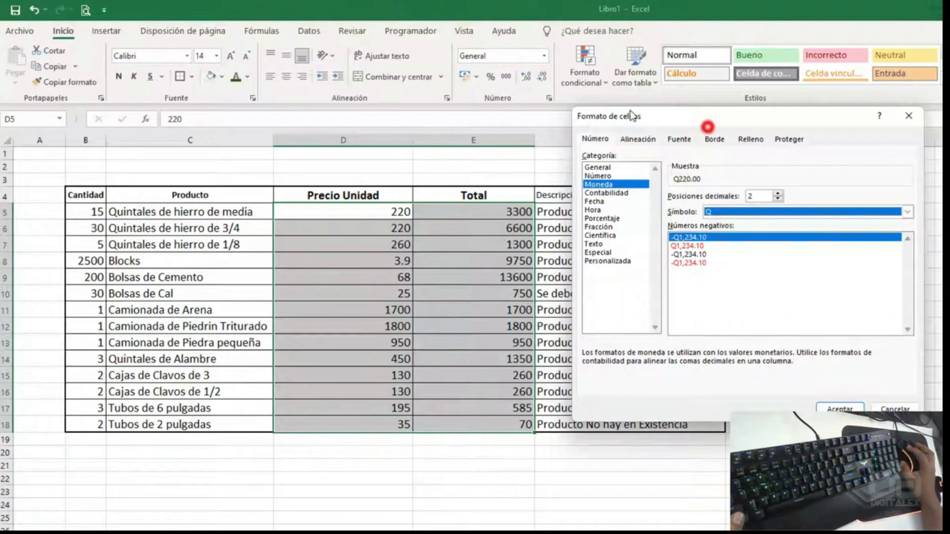
{"action": "left_click_drag", "start_coordinate": [684, 119], "coordinate": [641, 87]}
{"action": "left_click", "coordinate": [796, 378]}
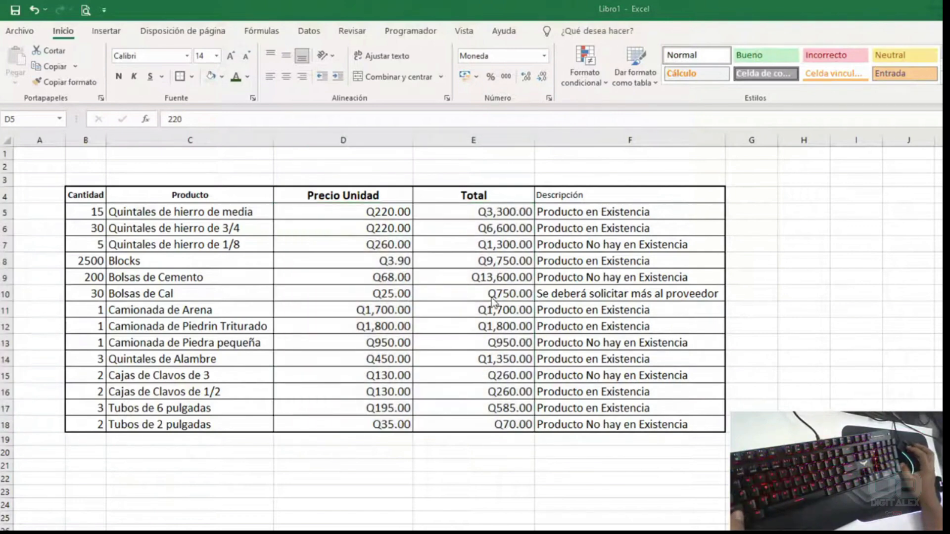
{"action": "mouse_move", "coordinate": [368, 210]}
{"action": "left_mouse_down"}
{"action": "mouse_move", "coordinate": [495, 347]}
{"action": "mouse_move", "coordinate": [501, 426]}
{"action": "left_mouse_up"}
{"action": "left_click", "coordinate": [545, 55]}
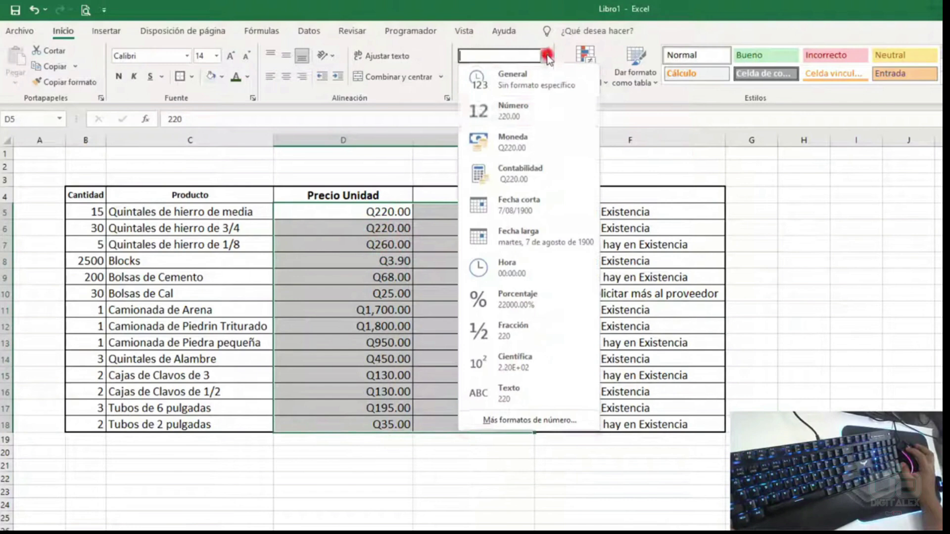
- Switch the prices to Número, then restore Q currency with Ctrl+Shift+4
{"action": "left_click", "coordinate": [531, 117]}
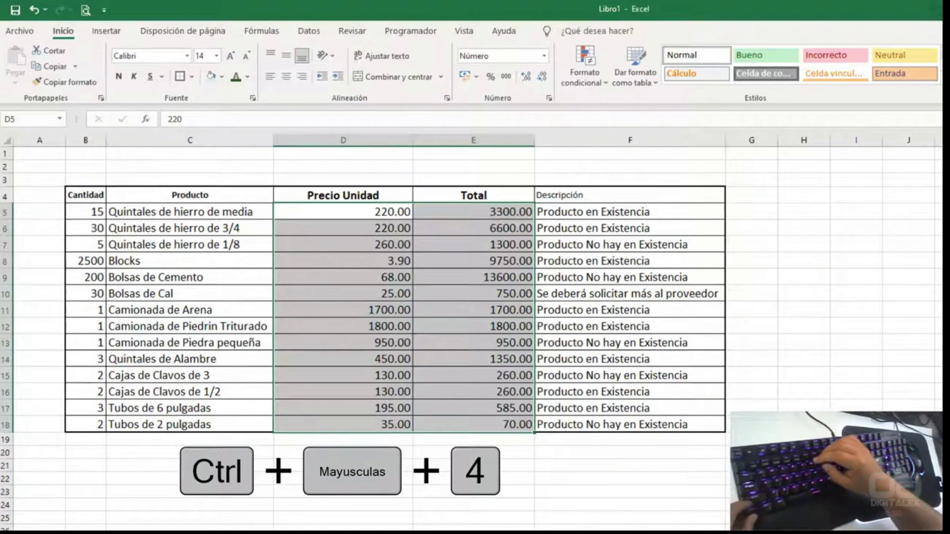
{"action": "key", "text": "ctrl+shift+4"}
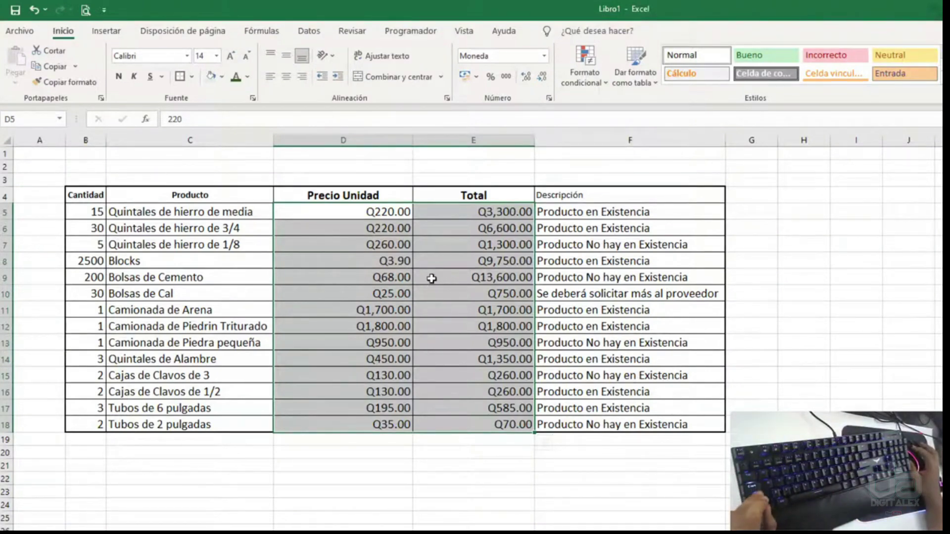
{"action": "left_click", "coordinate": [544, 56]}
{"action": "left_click", "coordinate": [520, 142]}
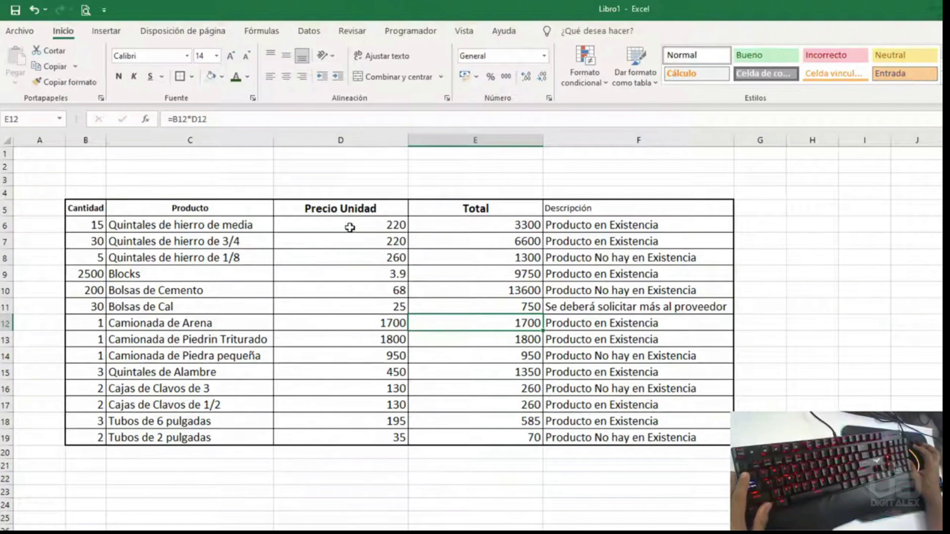
- Apply Moneda currency format to the prices and totals D6:E19
{"action": "left_click_drag", "start_coordinate": [350, 227], "coordinate": [531, 436]}
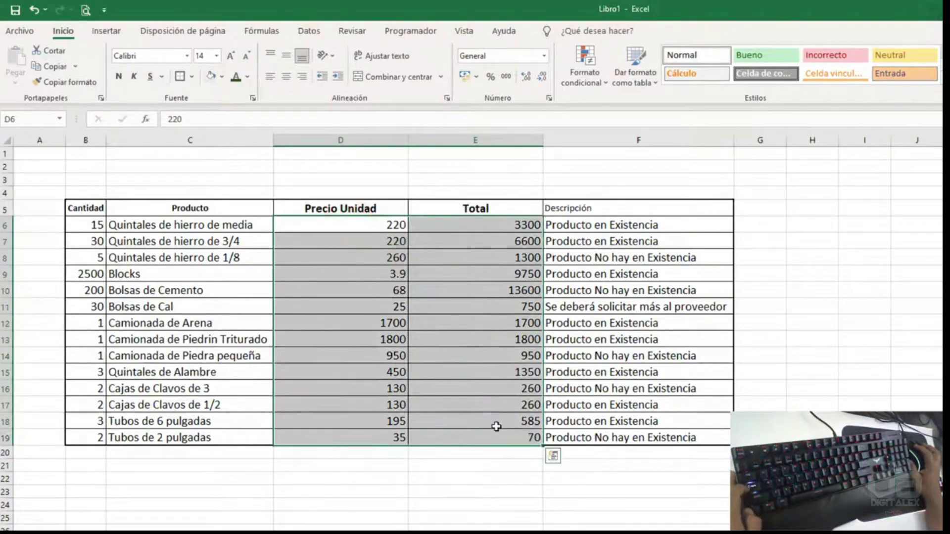
{"action": "key", "text": "ctrl+1"}
{"action": "left_click", "coordinate": [574, 152]}
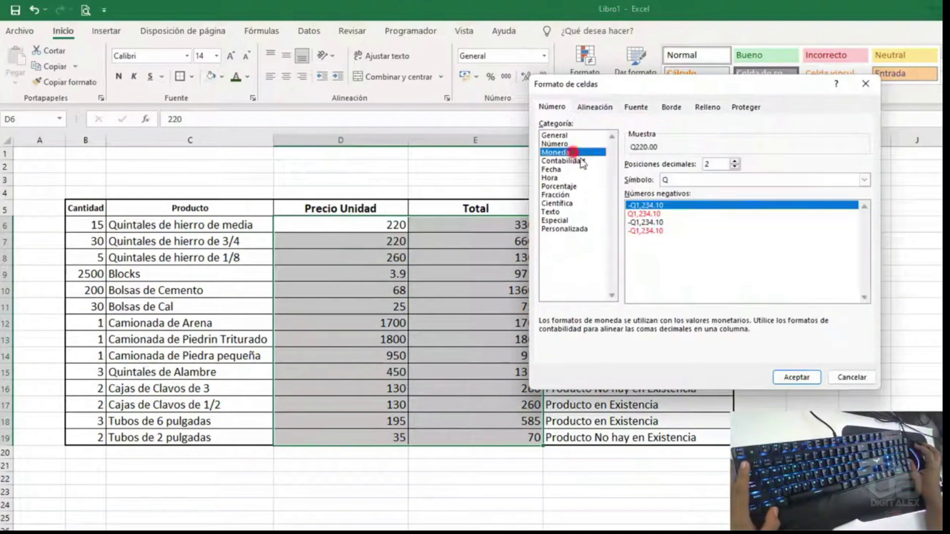
{"action": "left_click", "coordinate": [784, 378]}
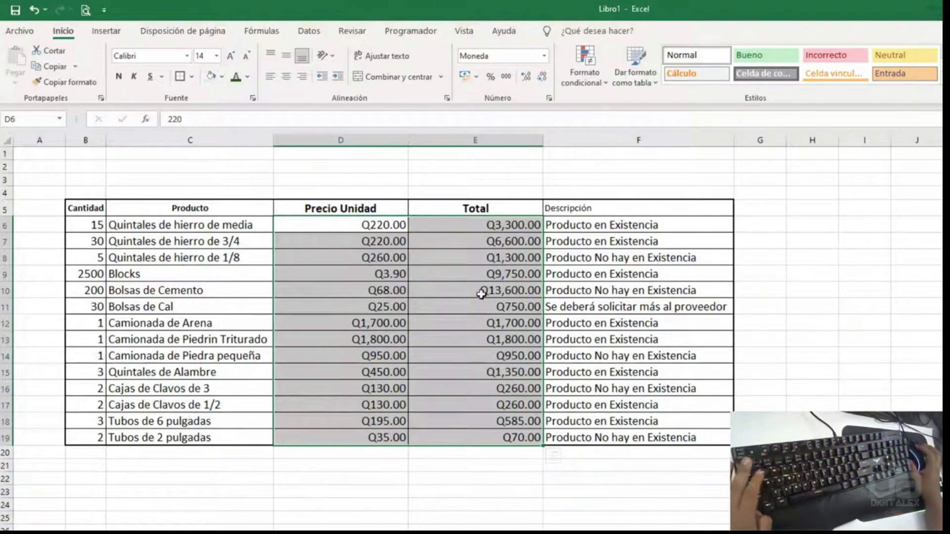
- Change D6:E19 to Contabilidad accounting format with the Q symbol left-aligned
{"action": "key", "text": "ctrl+1"}
{"action": "left_click", "coordinate": [579, 161]}
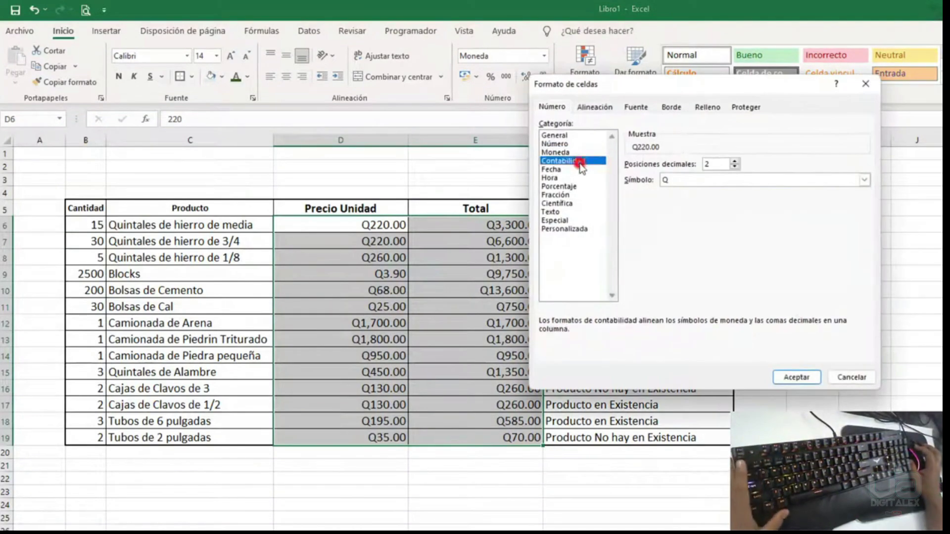
{"action": "left_click_drag", "start_coordinate": [663, 89], "coordinate": [682, 62]}
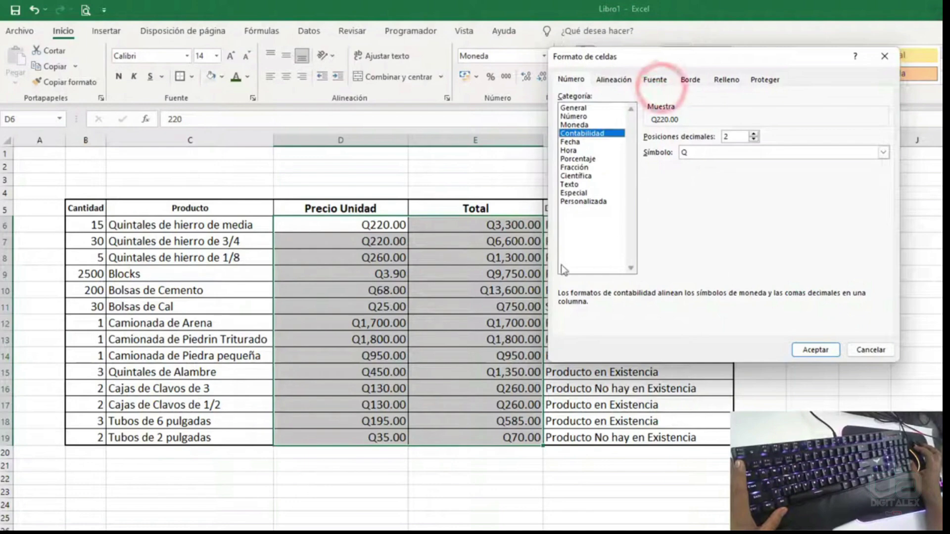
{"action": "left_click", "coordinate": [814, 350]}
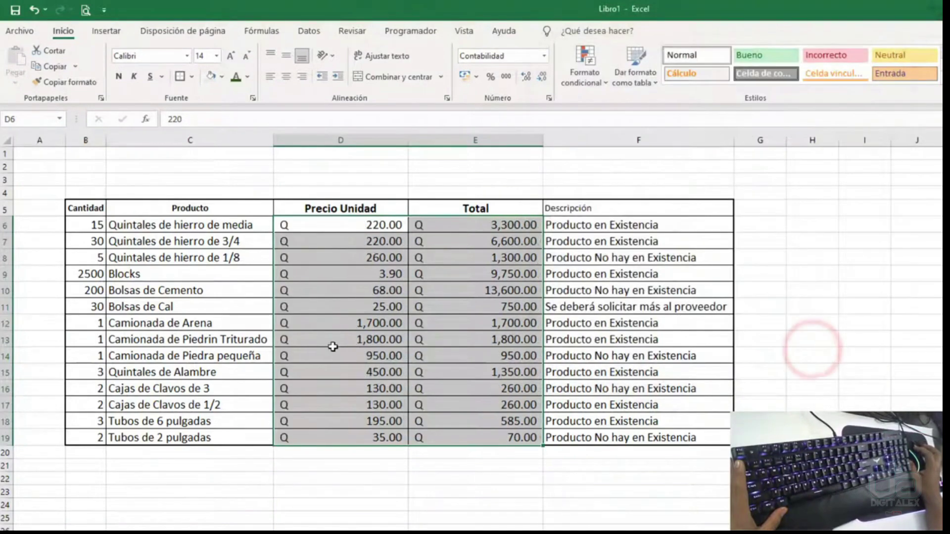
{"action": "left_click", "coordinate": [322, 335]}
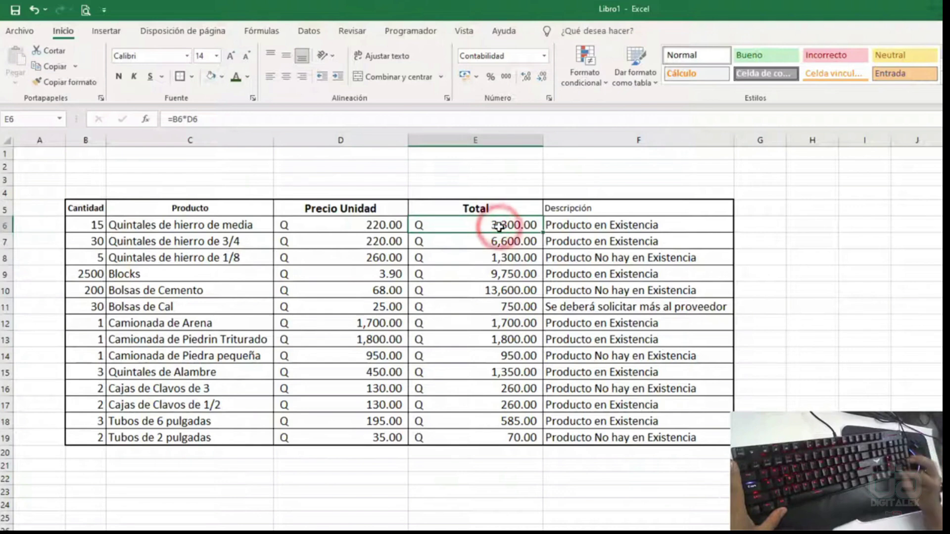
- Enter 0 in E6, check E13's total formula, and try then undo a zero price in D13
{"action": "type", "text": "0"}
{"action": "key", "text": "Return"}
{"action": "left_click", "coordinate": [498, 226]}
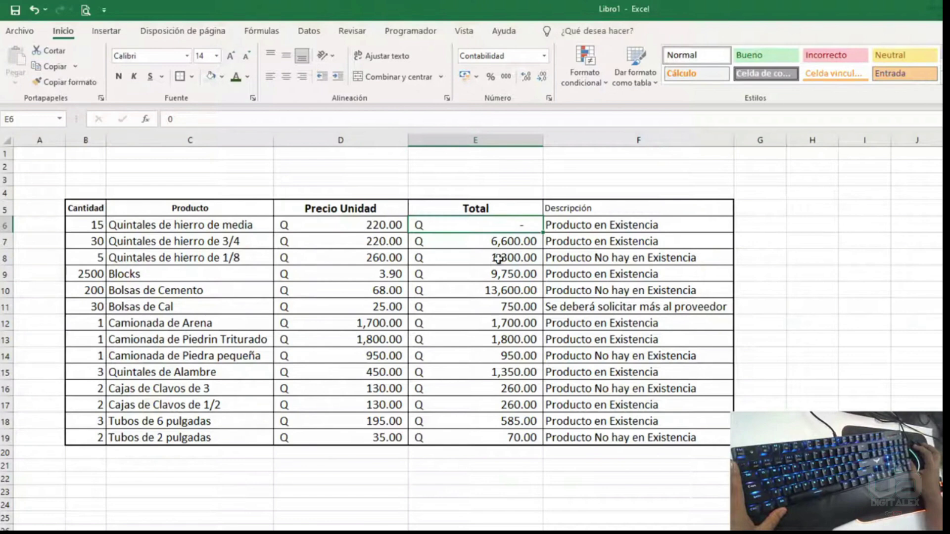
{"action": "left_click", "coordinate": [469, 340]}
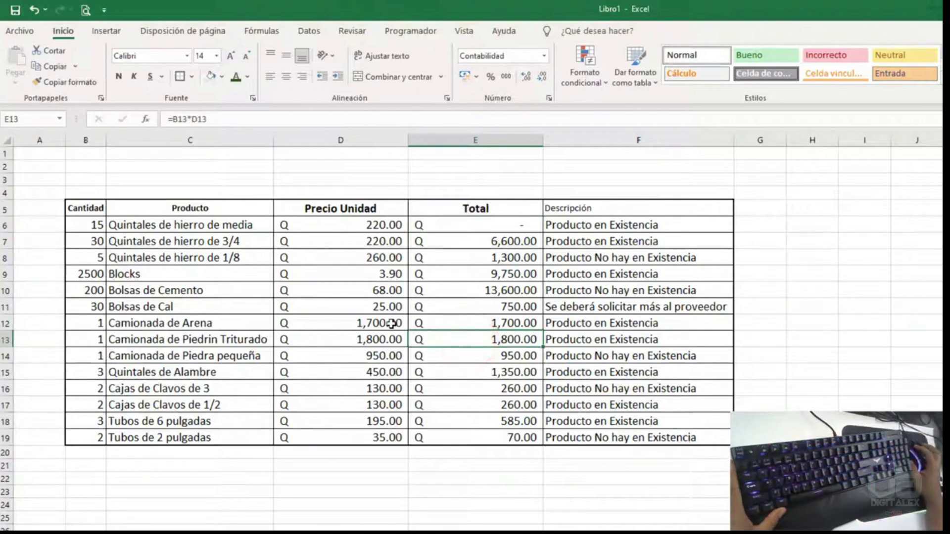
{"action": "left_click", "coordinate": [381, 338]}
{"action": "type", "text": "0"}
{"action": "key", "text": "Return"}
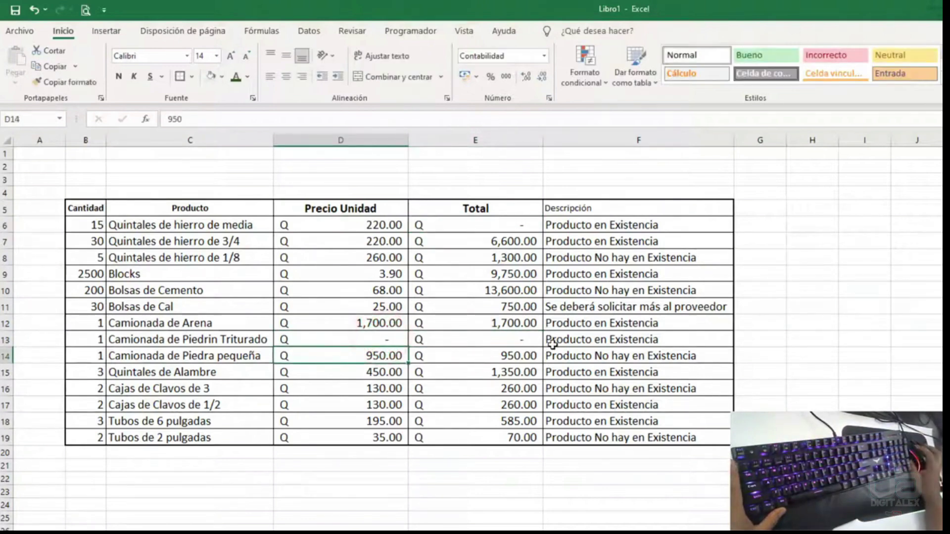
{"action": "key", "text": "ctrl+z"}
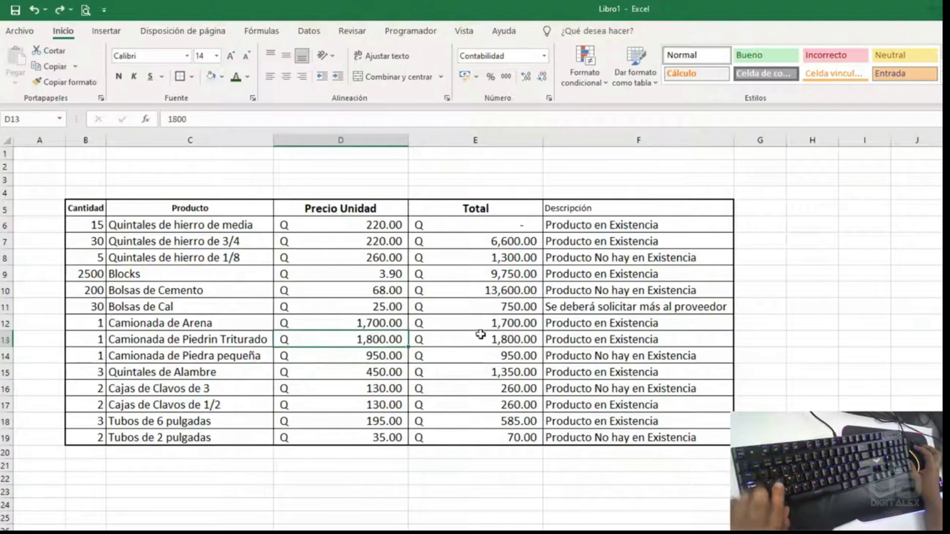
- Set the Bolsas de Cemento price D10 and the D8 price to 0
{"action": "left_click", "coordinate": [393, 291]}
{"action": "type", "text": "0"}
{"action": "key", "text": "Return"}
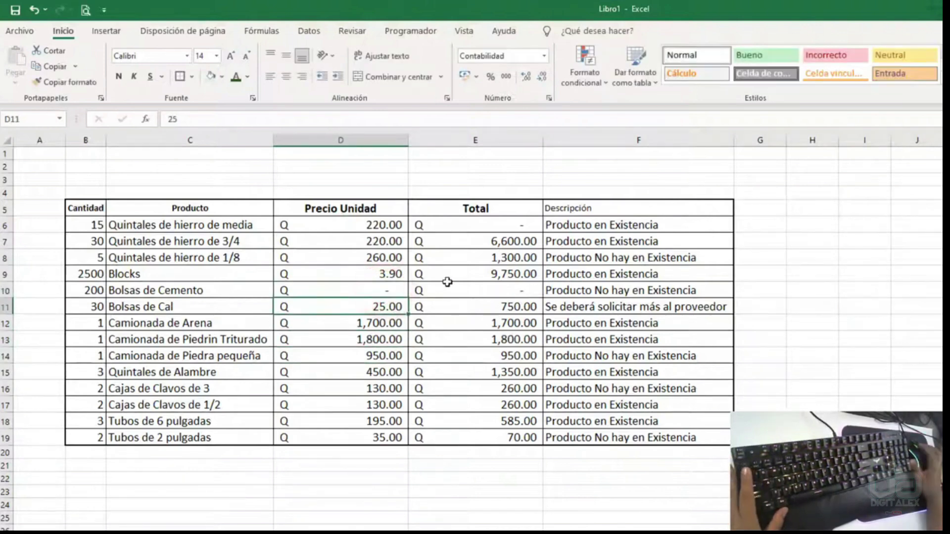
{"action": "left_click", "coordinate": [375, 257]}
{"action": "type", "text": "0"}
{"action": "key", "text": "Return"}
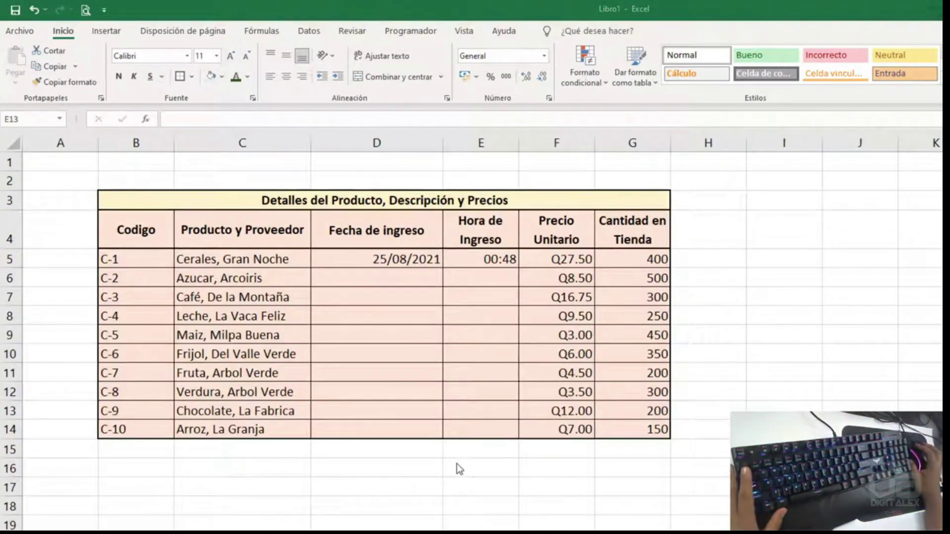
- Fill Fecha de ingreso from 25/08/2021 down to 3/09/2021 in row 14
{"action": "left_click_drag", "start_coordinate": [403, 261], "coordinate": [415, 299]}
{"action": "left_click", "coordinate": [410, 248]}
{"action": "left_click", "coordinate": [414, 253]}
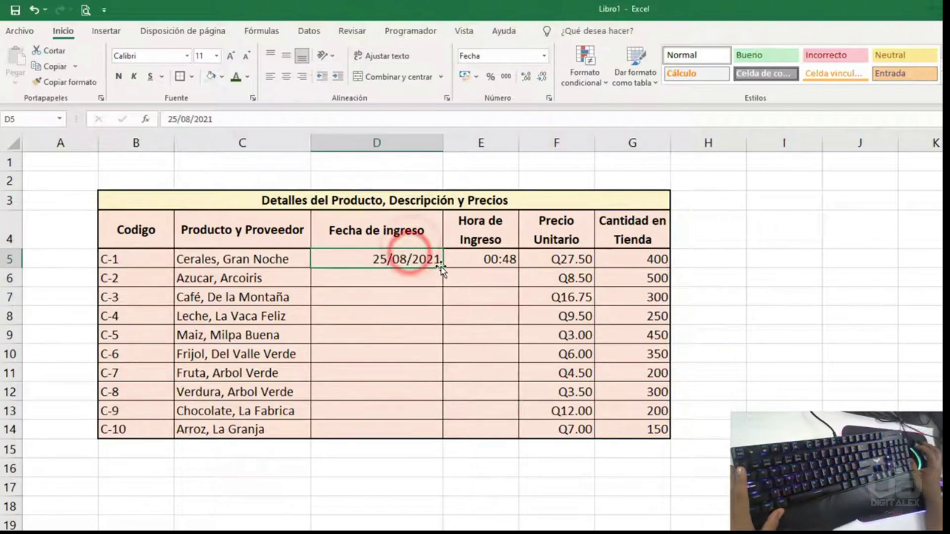
{"action": "left_click", "coordinate": [414, 278]}
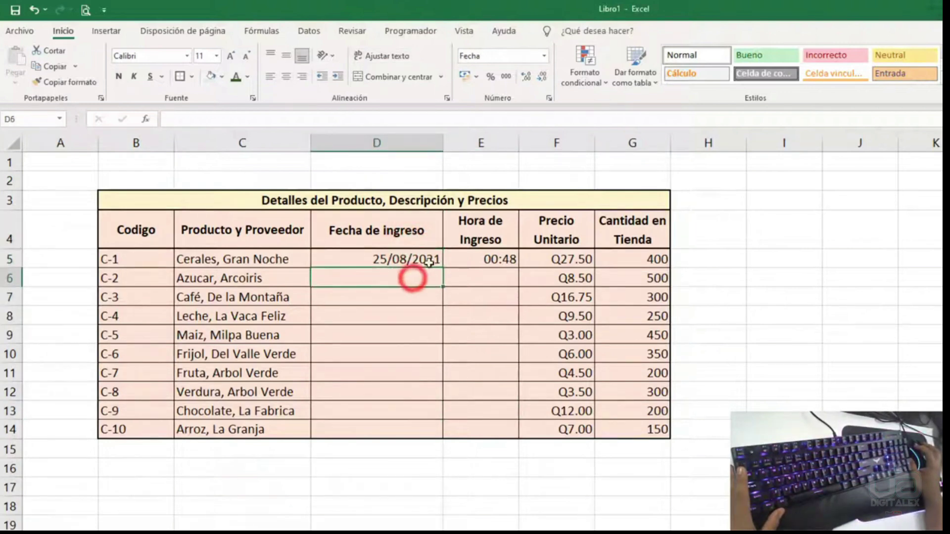
{"action": "left_click", "coordinate": [426, 259]}
{"action": "left_click_drag", "start_coordinate": [442, 268], "coordinate": [424, 431]}
- Fill Hora de Ingreso hourly from 00:48 to 09:48 down to E14
{"action": "left_click", "coordinate": [483, 258]}
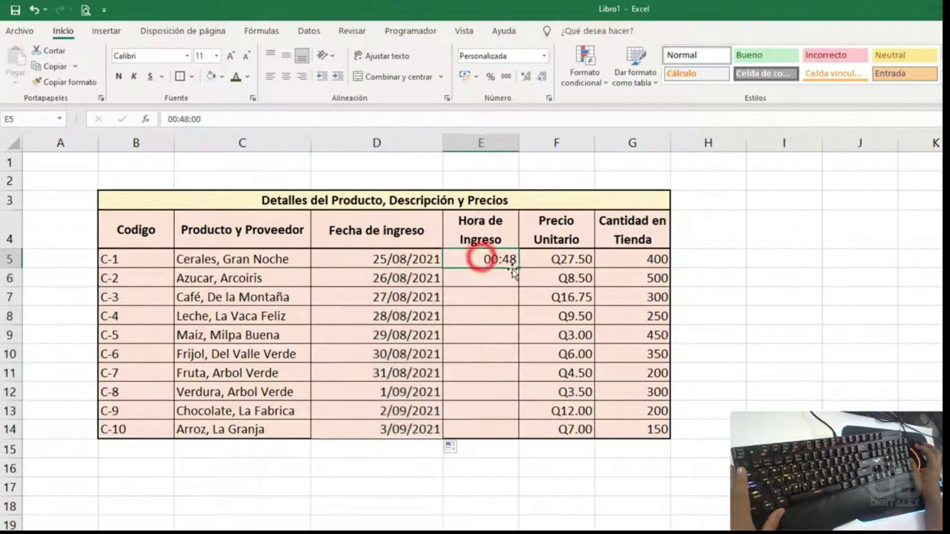
{"action": "left_click", "coordinate": [506, 272]}
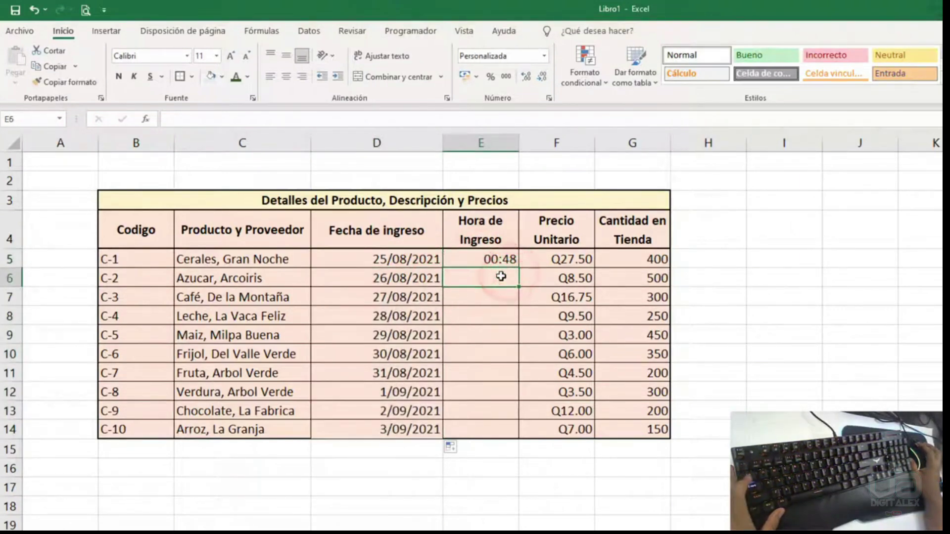
{"action": "left_click", "coordinate": [506, 261]}
{"action": "left_click_drag", "start_coordinate": [518, 268], "coordinate": [517, 430]}
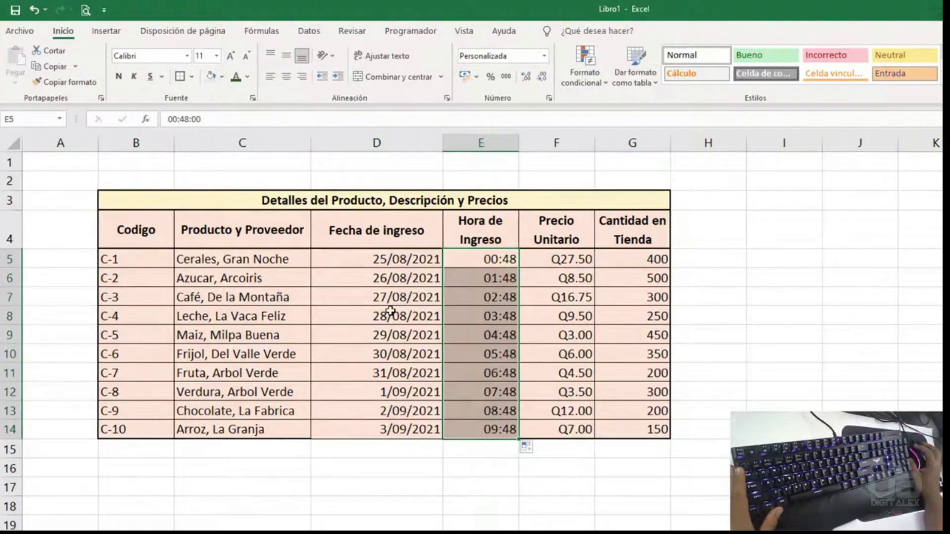
- Widen column D and open the format settings for the dates D5:D14
{"action": "left_click_drag", "start_coordinate": [399, 257], "coordinate": [408, 430]}
{"action": "left_click", "coordinate": [447, 146]}
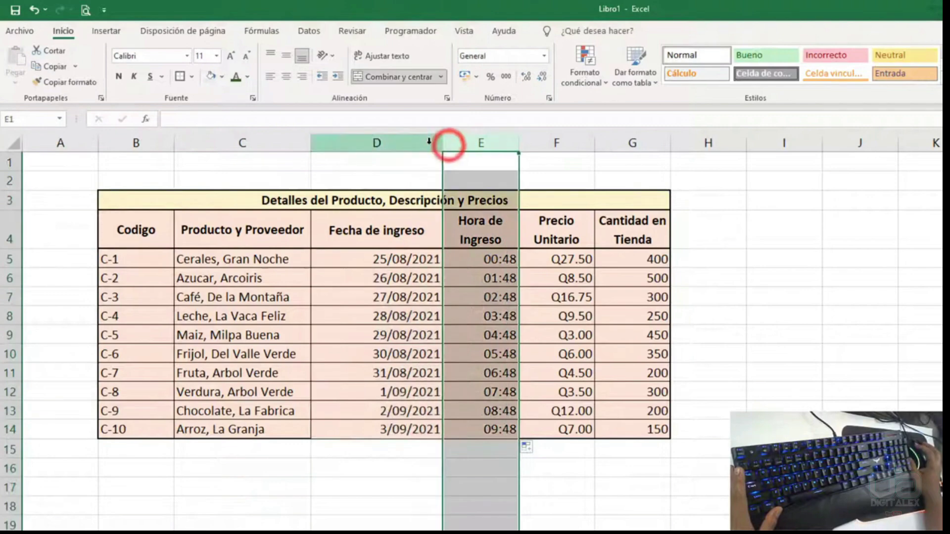
{"action": "left_click", "coordinate": [431, 144]}
{"action": "left_click_drag", "start_coordinate": [444, 145], "coordinate": [502, 145]}
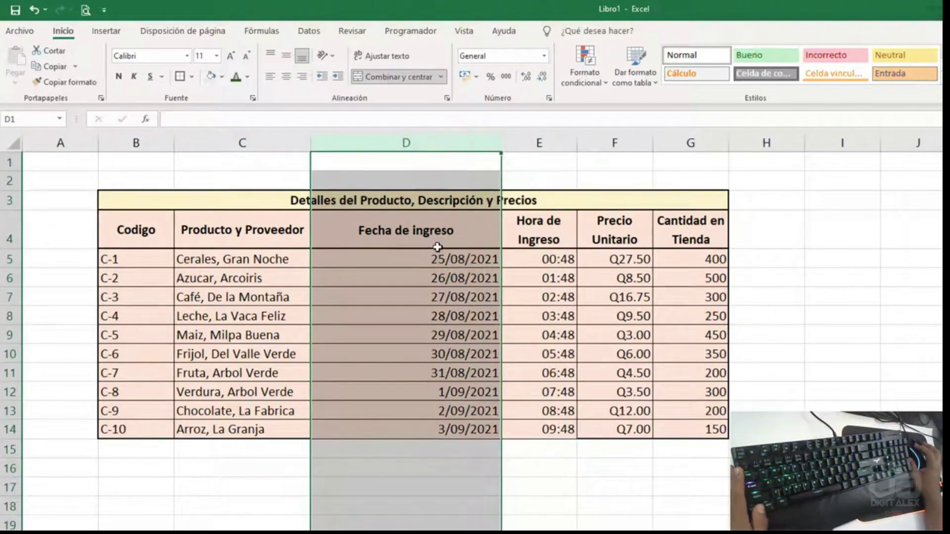
{"action": "left_click_drag", "start_coordinate": [437, 249], "coordinate": [418, 432]}
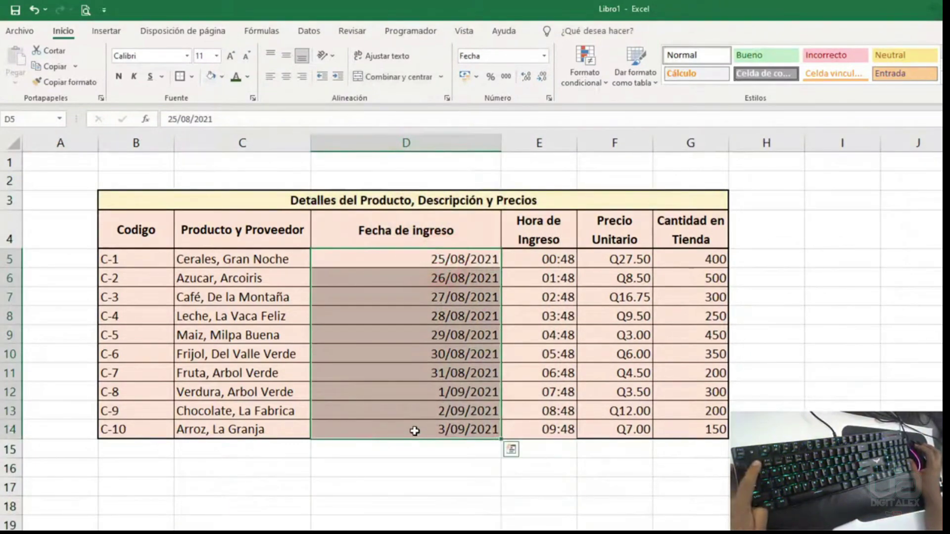
{"action": "key", "text": "ctrl+1"}
- Apply the long date format 'miércoles, 14 de marzo de 2012' to the entry dates
{"action": "left_click_drag", "start_coordinate": [585, 67], "coordinate": [600, 144]}
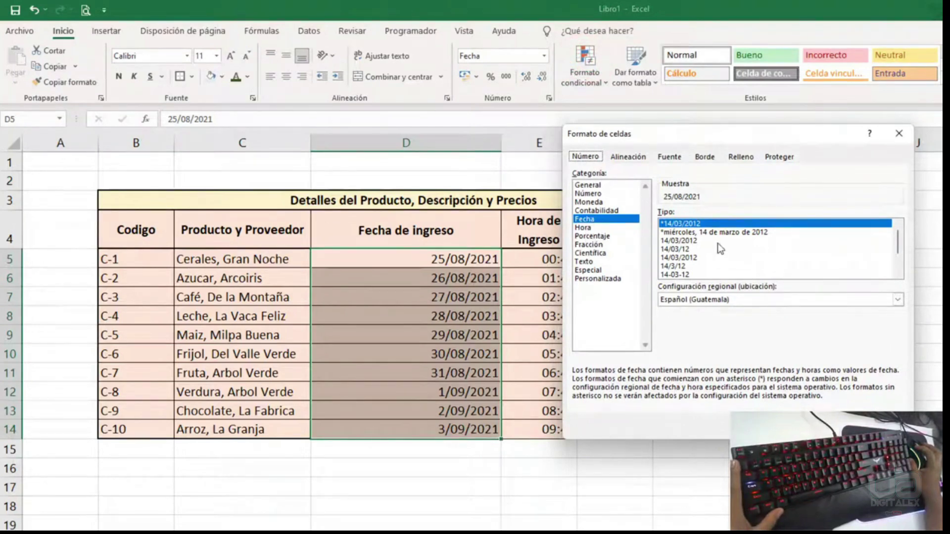
{"action": "left_click", "coordinate": [794, 233]}
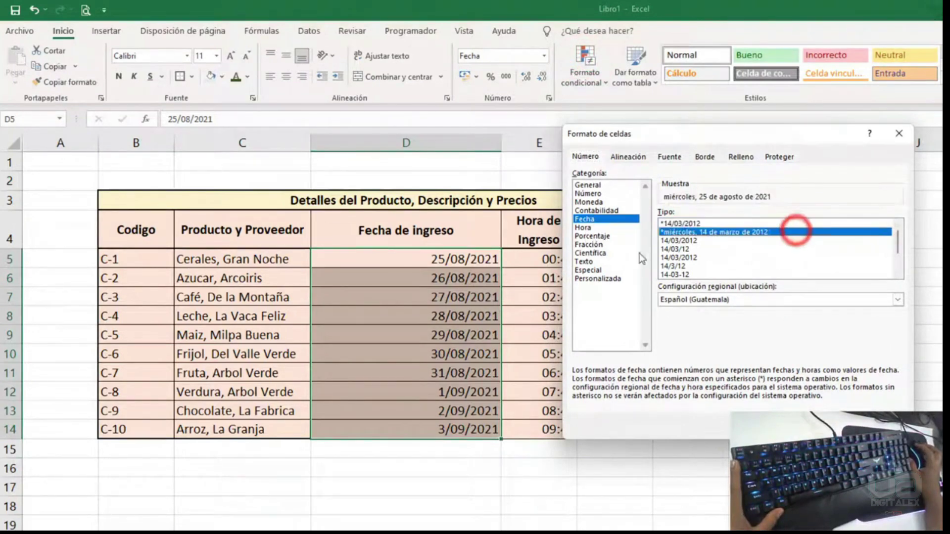
{"action": "left_click", "coordinate": [686, 240]}
{"action": "scroll", "coordinate": [698, 243], "scroll_direction": "down", "scroll_amount": 2}
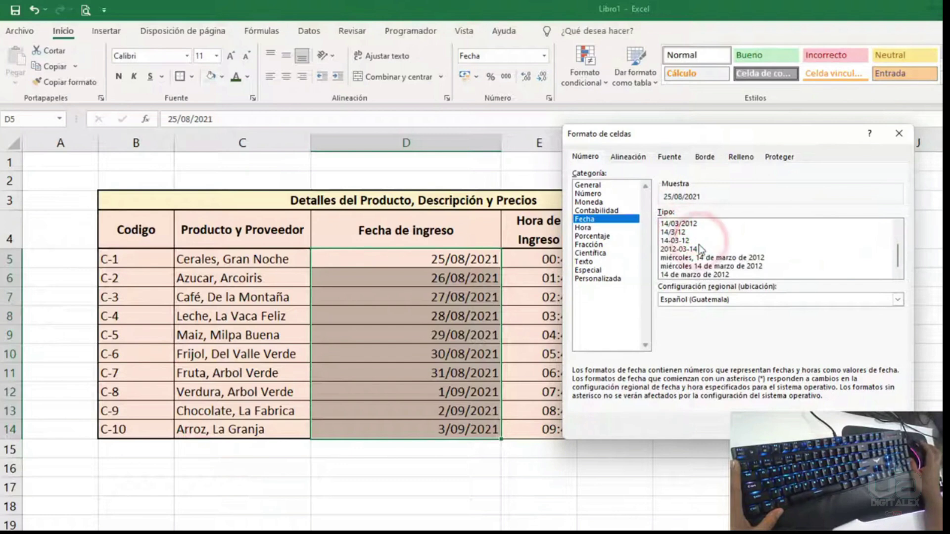
{"action": "left_click", "coordinate": [697, 258]}
{"action": "left_click", "coordinate": [701, 266]}
{"action": "left_click", "coordinate": [704, 274]}
{"action": "left_click", "coordinate": [705, 266]}
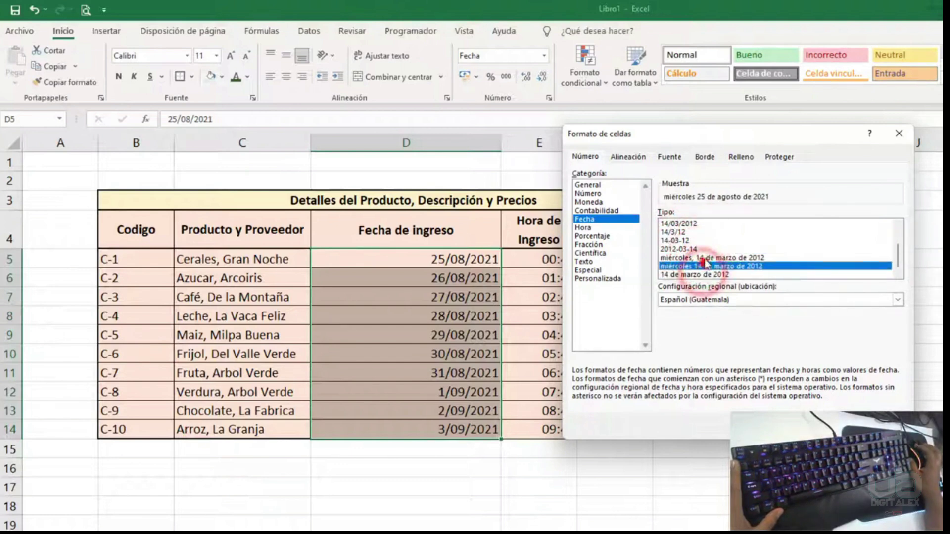
{"action": "left_click", "coordinate": [705, 251]}
{"action": "scroll", "coordinate": [705, 252], "scroll_direction": "up", "scroll_amount": 2}
{"action": "left_click", "coordinate": [698, 233]}
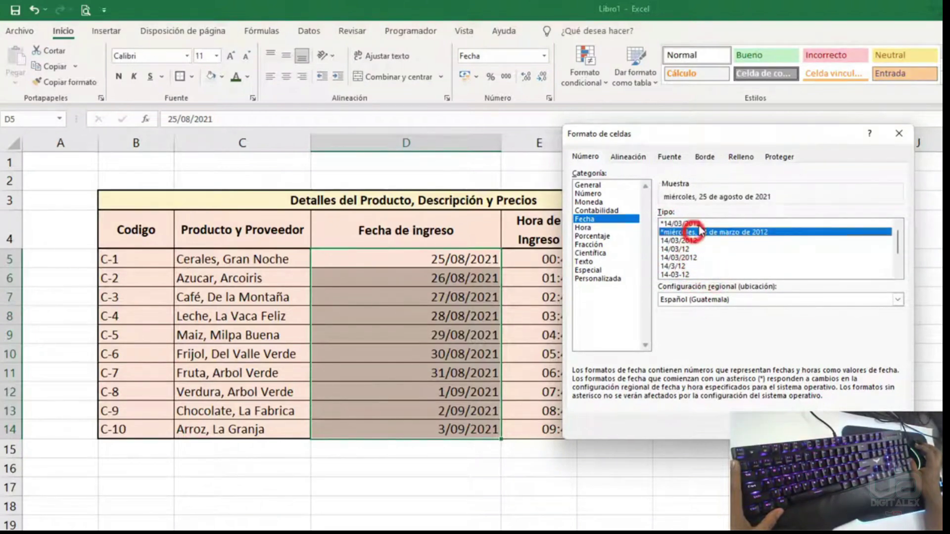
{"action": "left_click_drag", "start_coordinate": [691, 136], "coordinate": [675, 119]}
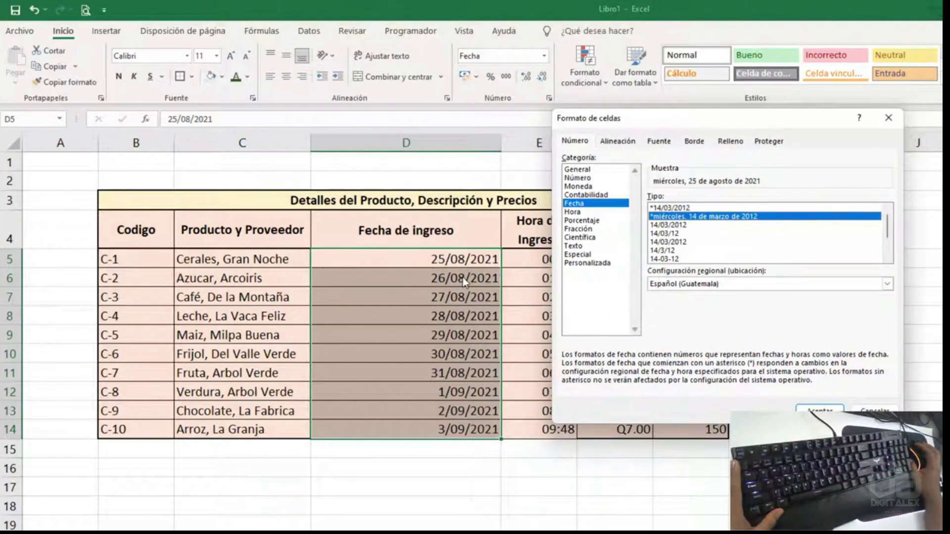
{"action": "left_click_drag", "start_coordinate": [677, 127], "coordinate": [688, 81]}
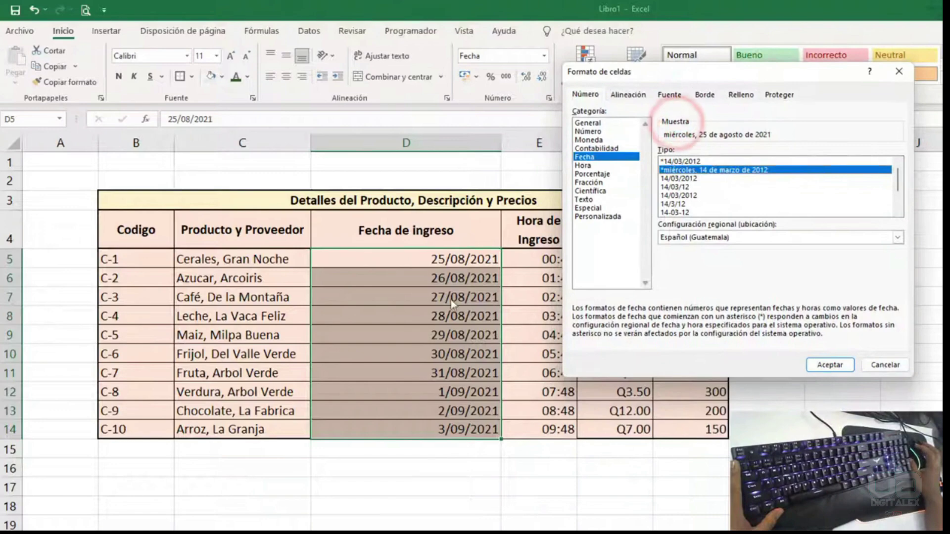
{"action": "left_click", "coordinate": [828, 365]}
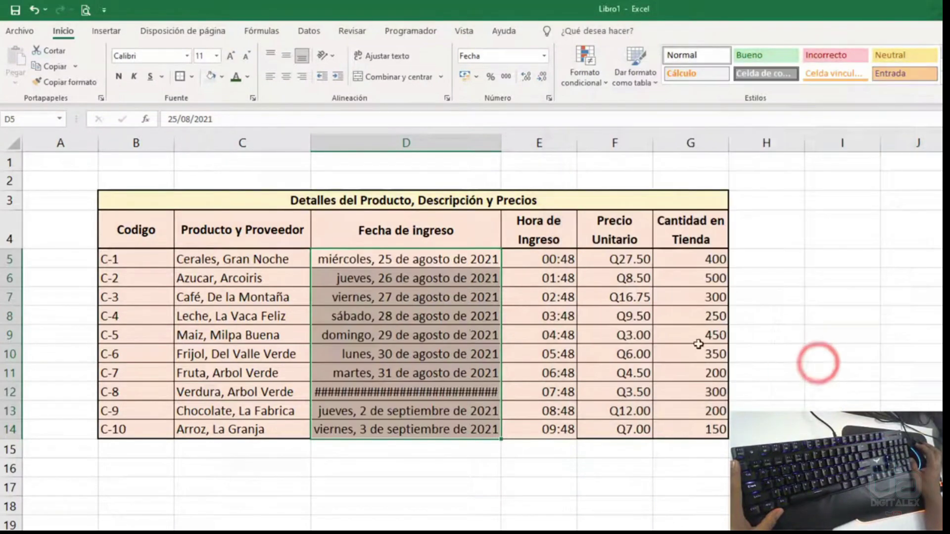
- Auto-fit column D to the long dates and widen column E
{"action": "double_click", "coordinate": [502, 137]}
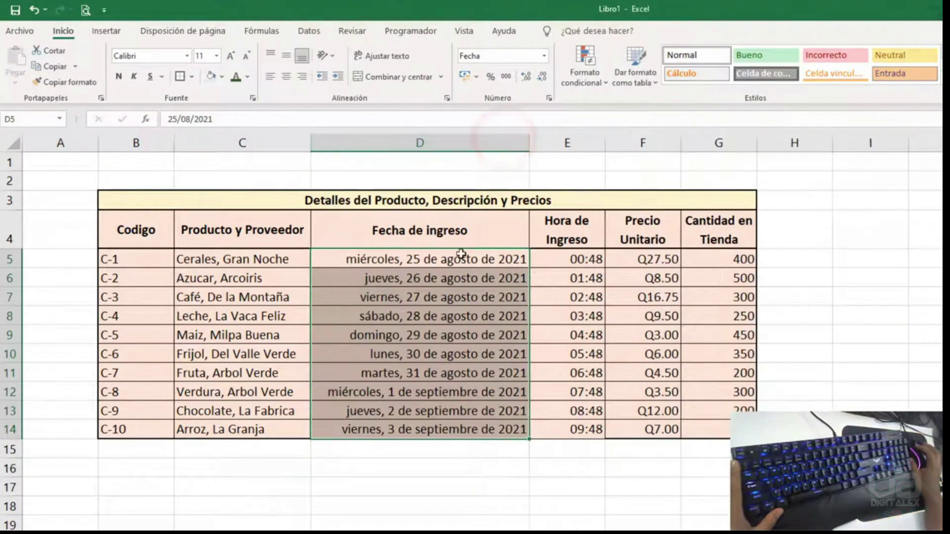
{"action": "left_click", "coordinate": [349, 394]}
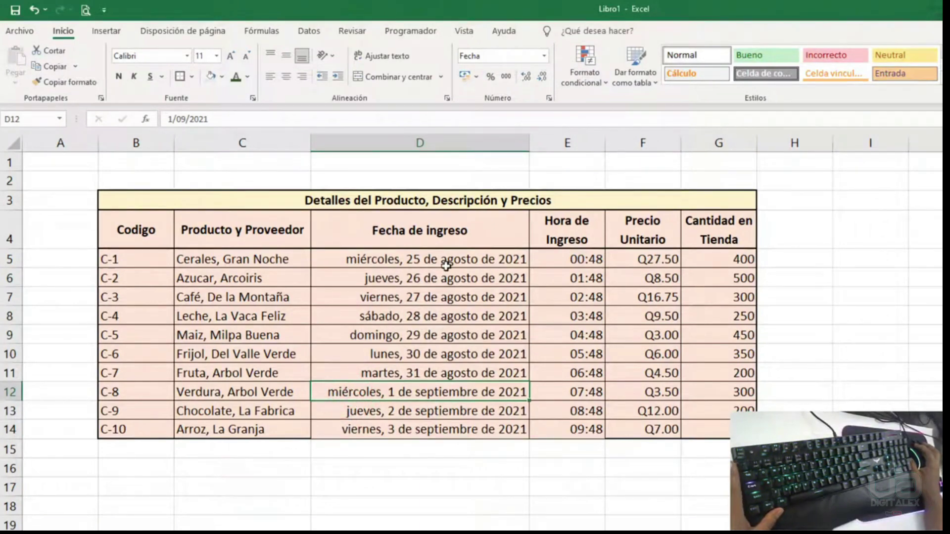
{"action": "left_click_drag", "start_coordinate": [451, 262], "coordinate": [451, 429]}
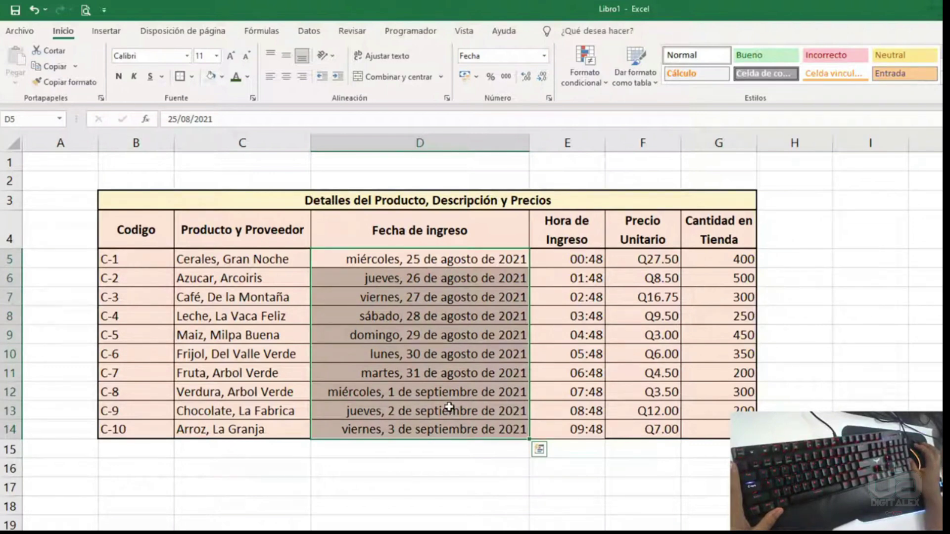
{"action": "left_click_drag", "start_coordinate": [604, 144], "coordinate": [618, 144]}
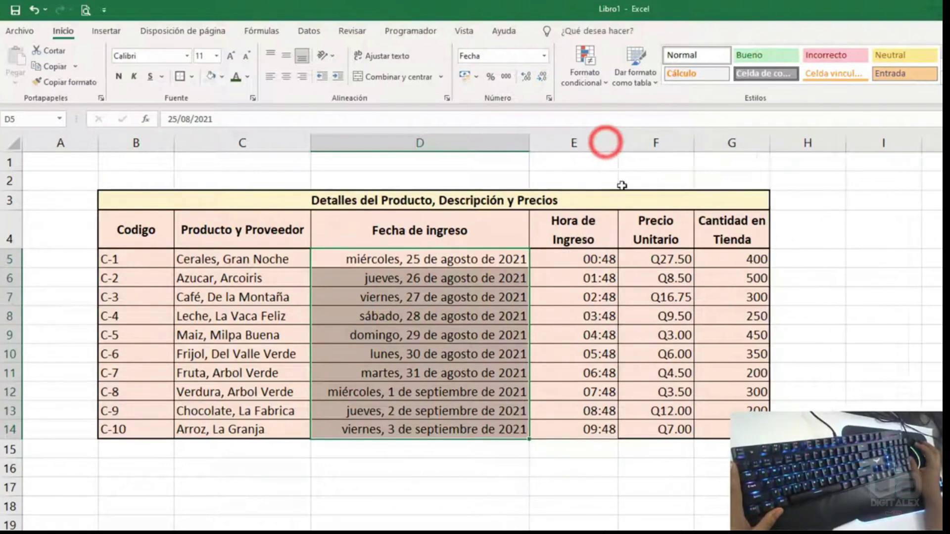
- Format the entry times E5:E14 with a 12-hour time format with seconds
{"action": "left_click_drag", "start_coordinate": [600, 258], "coordinate": [584, 432]}
{"action": "key", "text": "ctrl+1"}
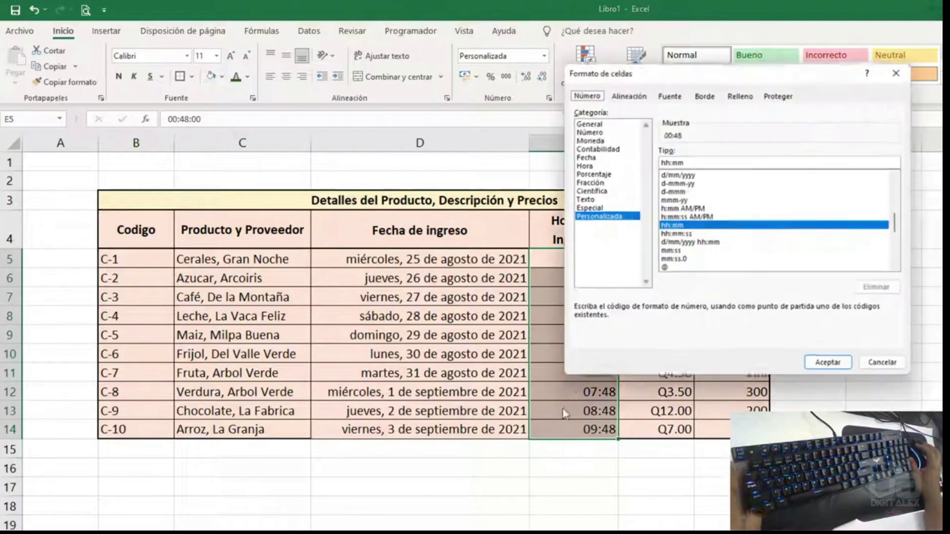
{"action": "left_click_drag", "start_coordinate": [667, 75], "coordinate": [854, 87]}
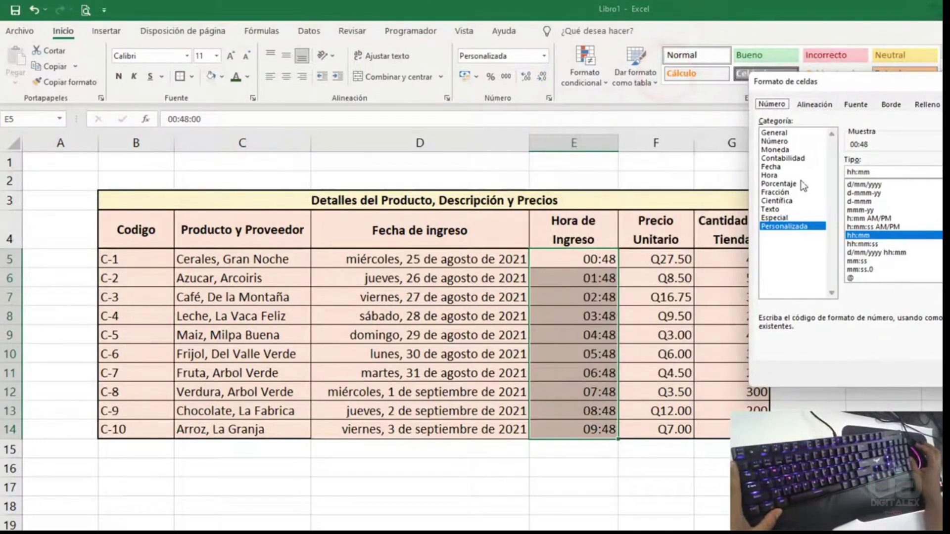
{"action": "left_click", "coordinate": [782, 176]}
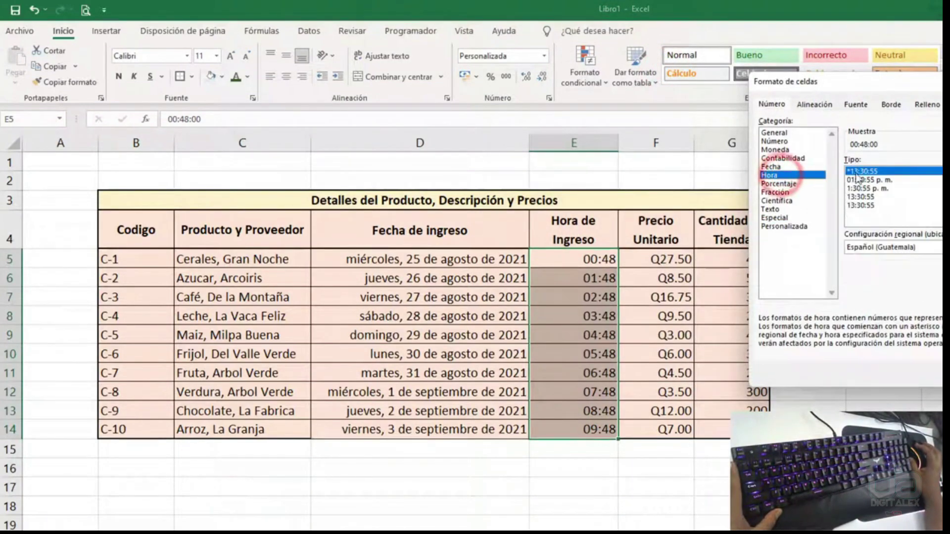
{"action": "left_click", "coordinate": [880, 179]}
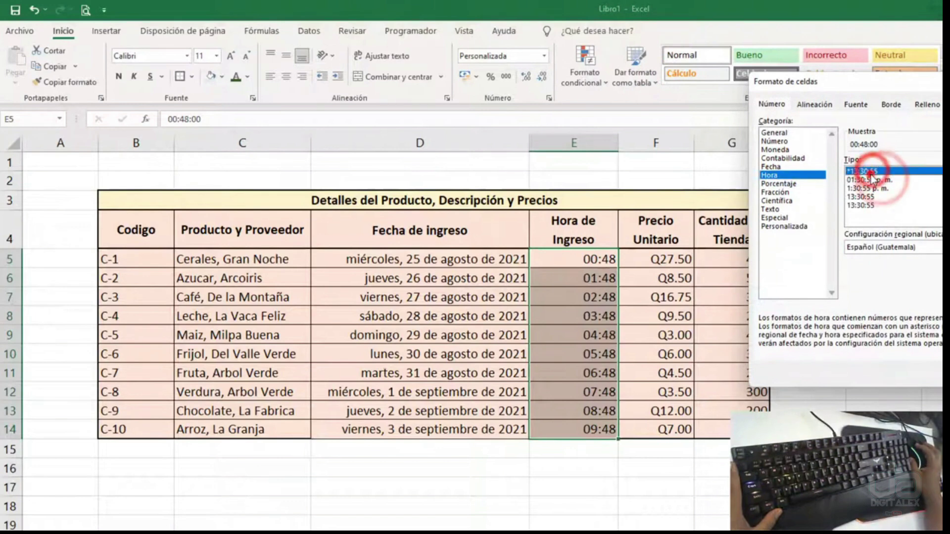
{"action": "left_click", "coordinate": [870, 188]}
{"action": "left_click", "coordinate": [869, 197]}
{"action": "left_click", "coordinate": [869, 206]}
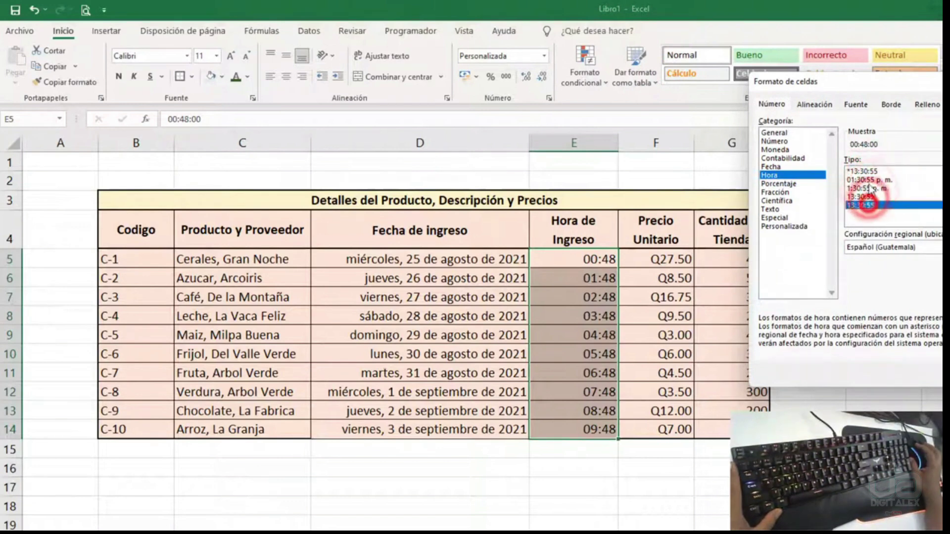
{"action": "left_click", "coordinate": [869, 171]}
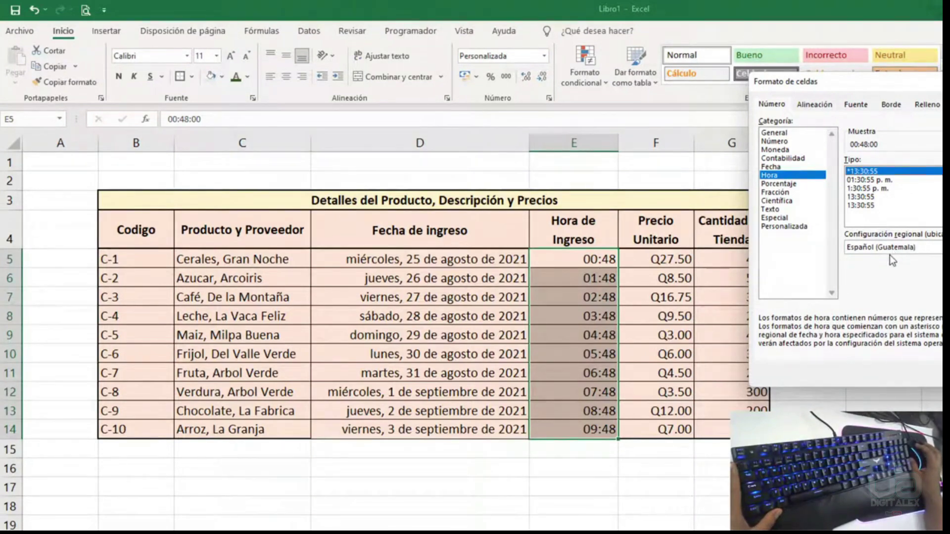
{"action": "left_click", "coordinate": [892, 180]}
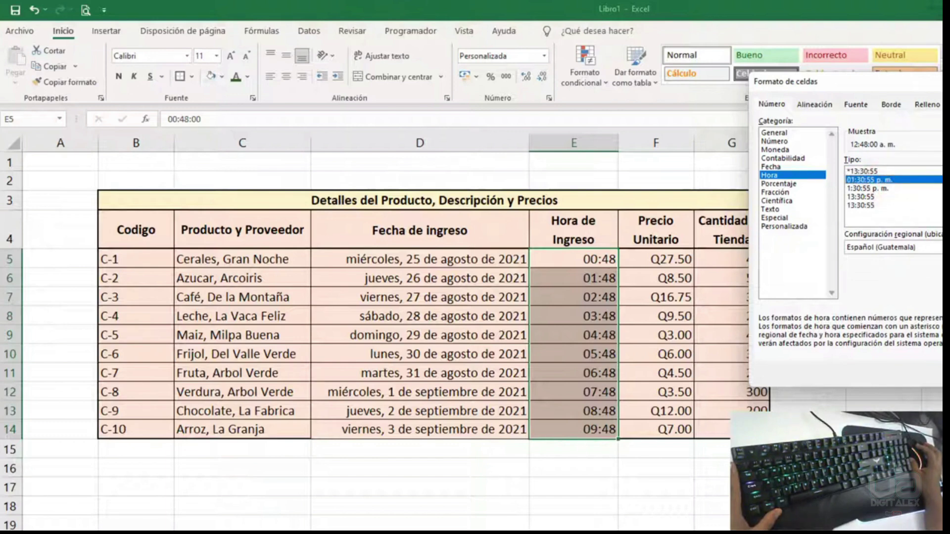
{"action": "key", "text": "Return"}
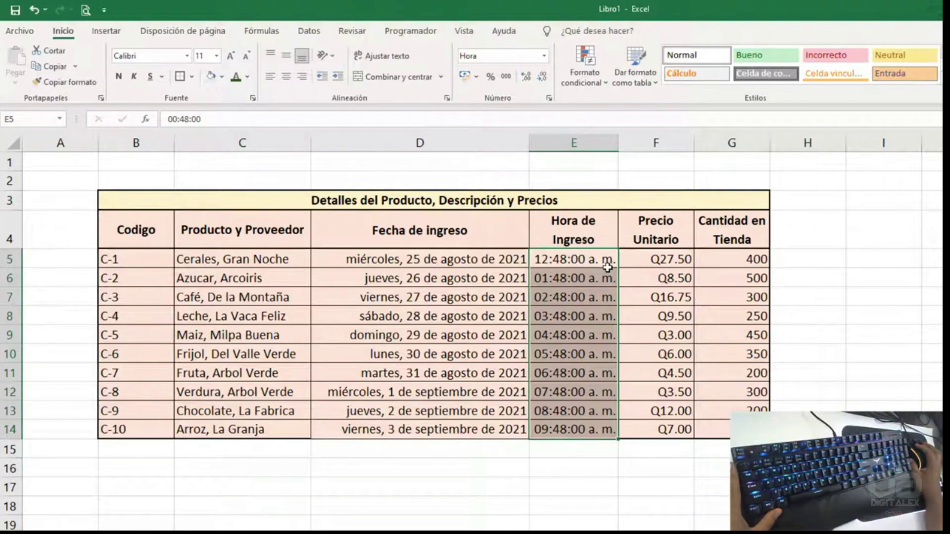
- Switch the entry times to the 24-hour 13:30:55 format, then reselect the date and time columns
{"action": "key", "text": "ctrl+1"}
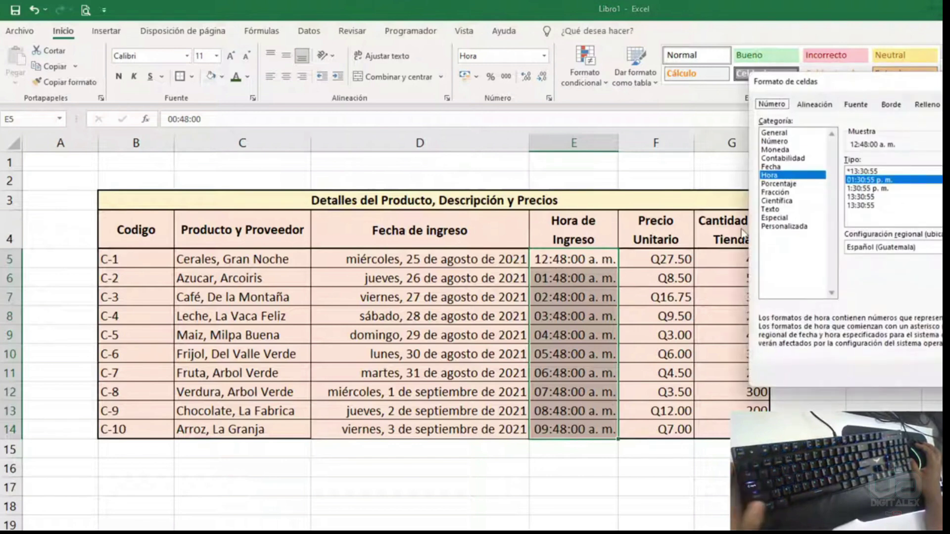
{"action": "left_click", "coordinate": [871, 197]}
{"action": "key", "text": "Return"}
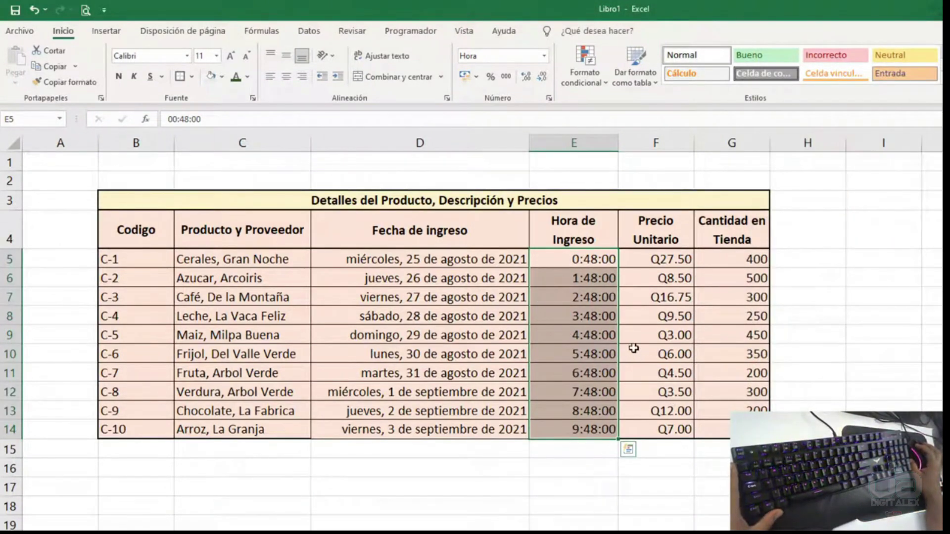
{"action": "left_click_drag", "start_coordinate": [579, 259], "coordinate": [461, 426]}
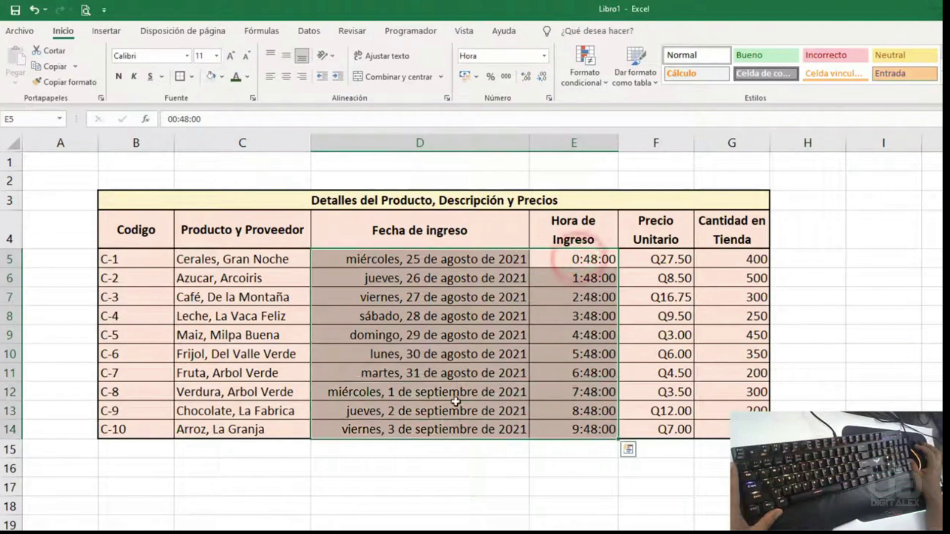
{"action": "left_click_drag", "start_coordinate": [477, 254], "coordinate": [473, 425]}
{"action": "left_click_drag", "start_coordinate": [577, 259], "coordinate": [574, 429]}
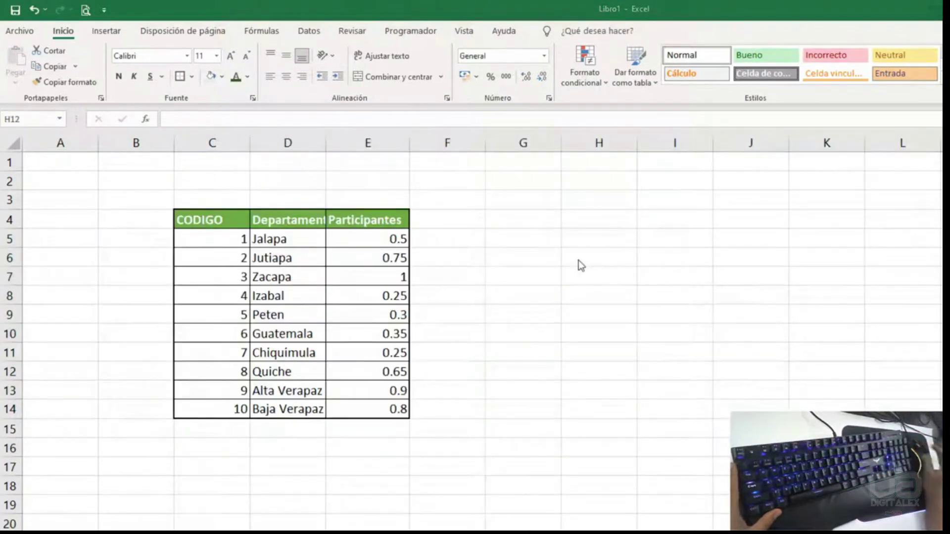
- Format the participant values E5:E14 as percentages with two decimal places
{"action": "left_click", "coordinate": [513, 261]}
{"action": "left_click_drag", "start_coordinate": [396, 239], "coordinate": [377, 410]}
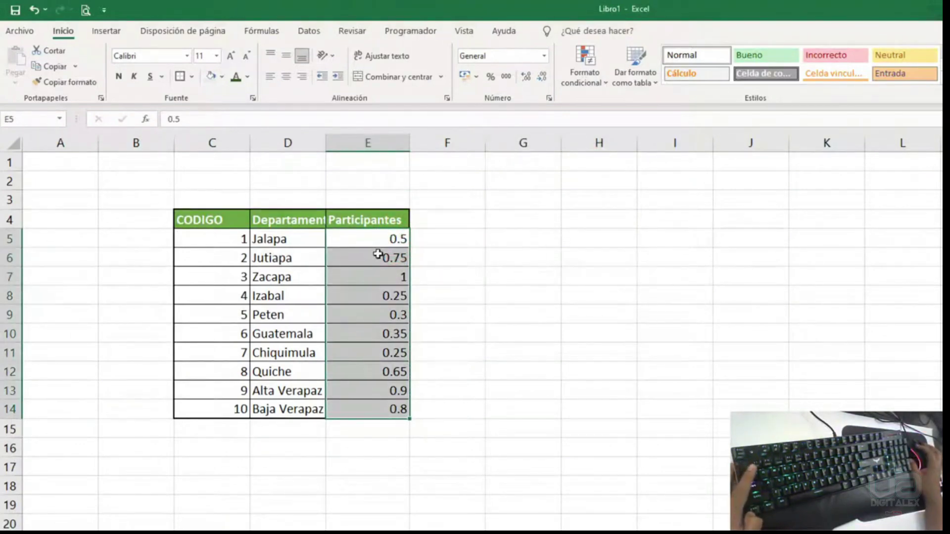
{"action": "key", "text": "ctrl+1"}
{"action": "left_click_drag", "start_coordinate": [815, 79], "coordinate": [501, 158]}
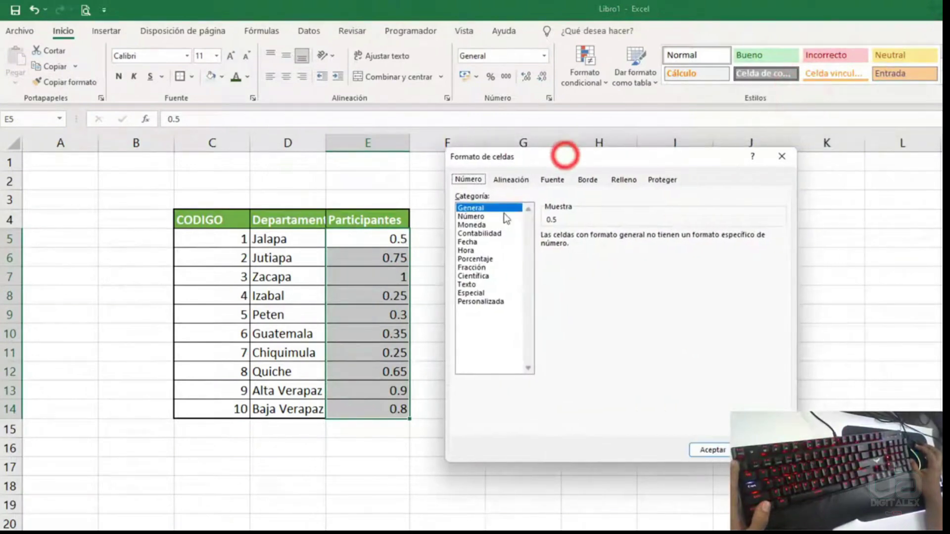
{"action": "left_click", "coordinate": [470, 242]}
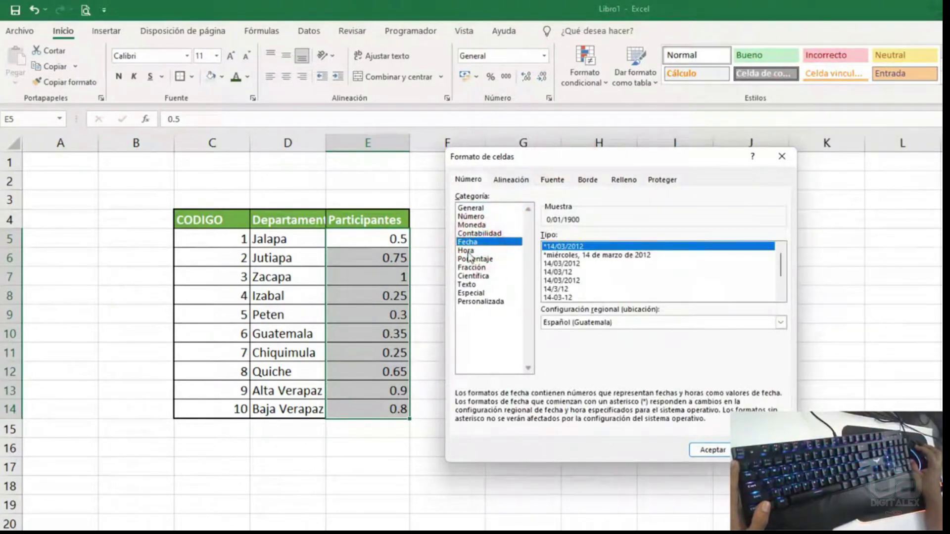
{"action": "left_click", "coordinate": [465, 250]}
{"action": "left_click", "coordinate": [475, 259]}
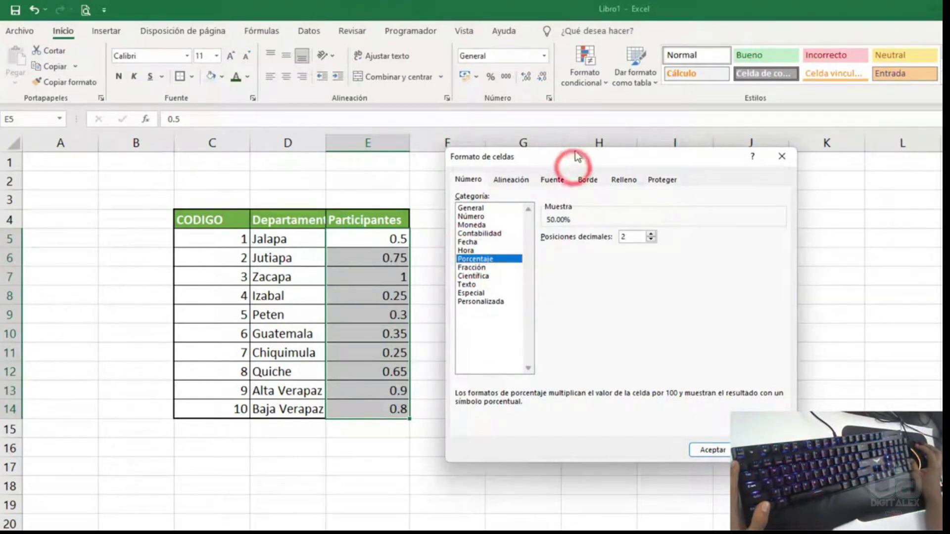
{"action": "left_click_drag", "start_coordinate": [573, 166], "coordinate": [590, 118]}
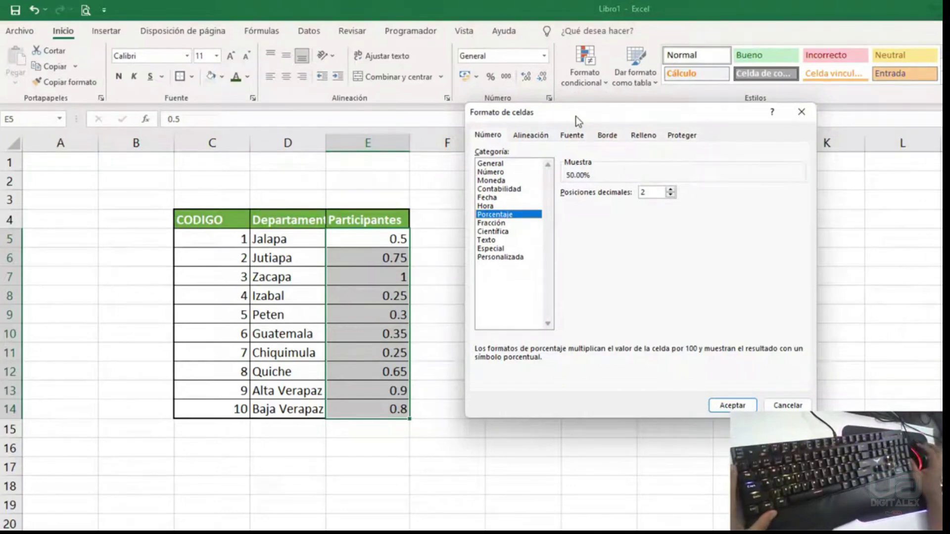
{"action": "left_click_drag", "start_coordinate": [576, 116], "coordinate": [534, 102]}
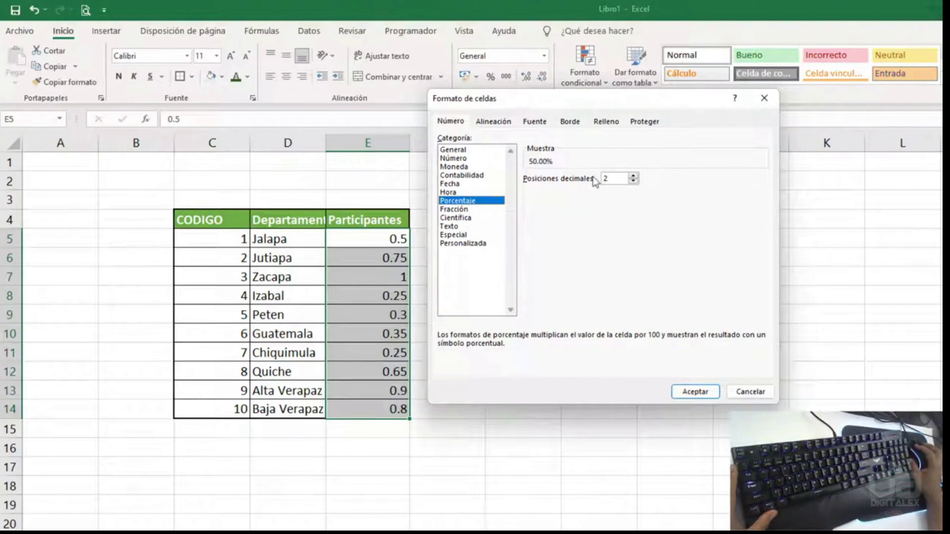
{"action": "left_click", "coordinate": [633, 182]}
{"action": "left_click", "coordinate": [633, 175]}
{"action": "left_click", "coordinate": [633, 181]}
{"action": "left_click", "coordinate": [633, 176]}
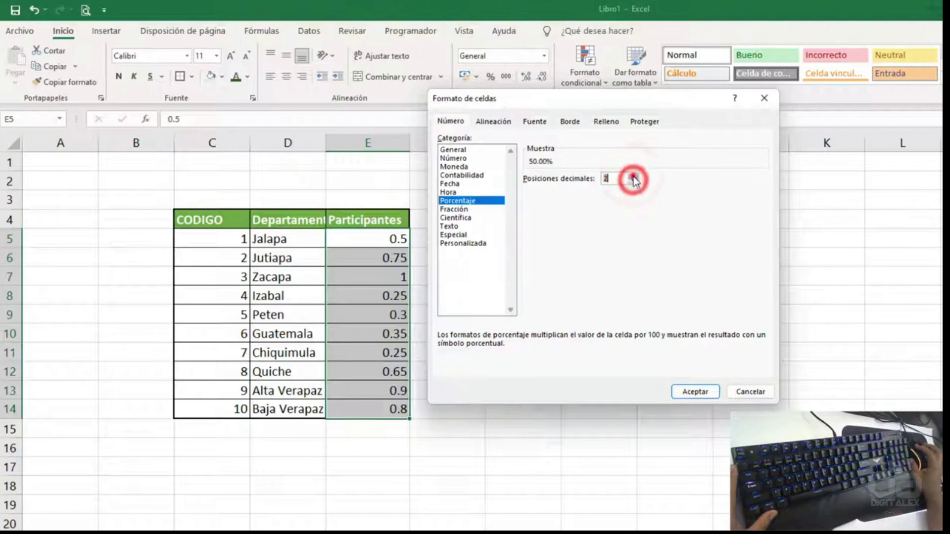
{"action": "left_click", "coordinate": [692, 394]}
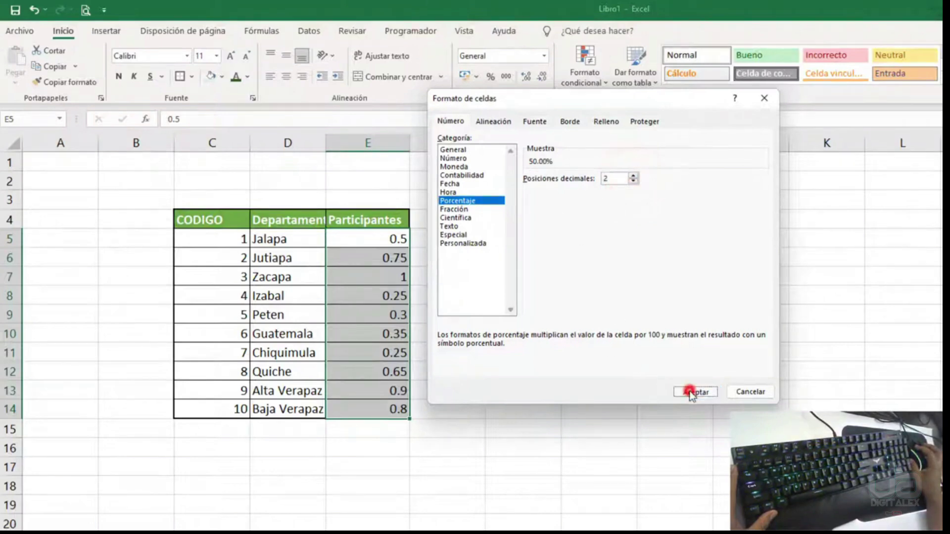
- Reduce the percentage format to 0 decimal places, showing whole percentages
{"action": "left_click", "coordinate": [366, 334]}
{"action": "left_click_drag", "start_coordinate": [379, 236], "coordinate": [374, 407]}
{"action": "key", "text": "ctrl+1"}
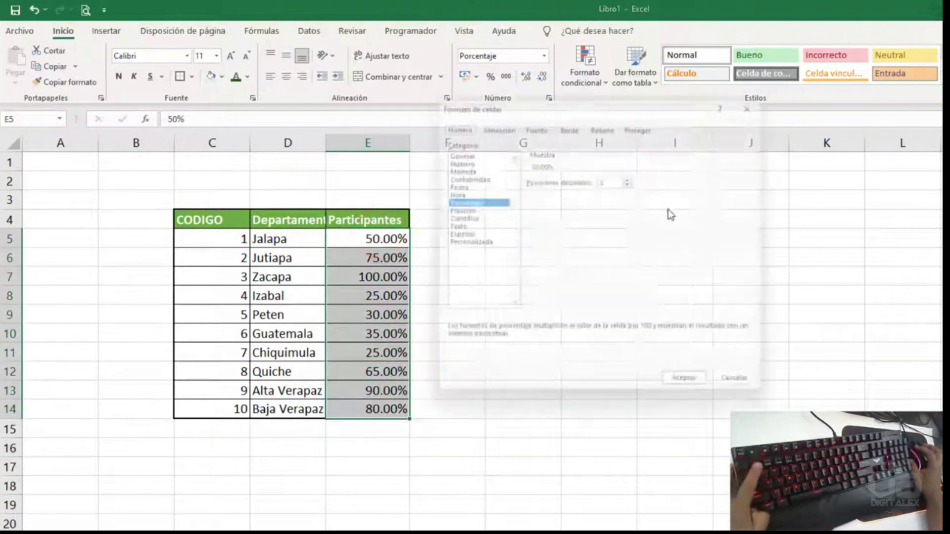
{"action": "left_click", "coordinate": [633, 181]}
{"action": "left_click", "coordinate": [633, 182]}
{"action": "left_click", "coordinate": [690, 394]}
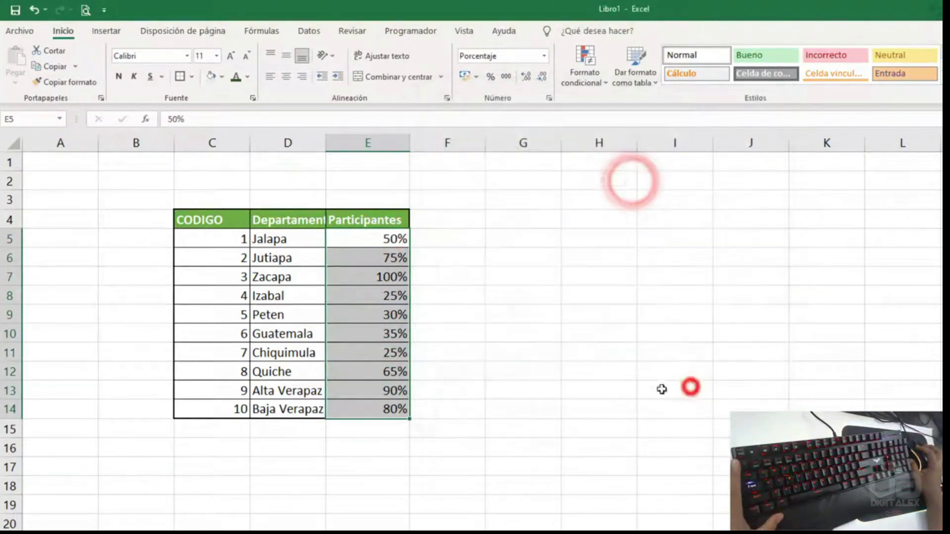
- Set the table body C5:E14 to the Texto number format
{"action": "left_click", "coordinate": [452, 317]}
{"action": "left_click_drag", "start_coordinate": [403, 237], "coordinate": [376, 409]}
{"action": "left_click", "coordinate": [397, 287]}
{"action": "left_click_drag", "start_coordinate": [391, 239], "coordinate": [390, 401]}
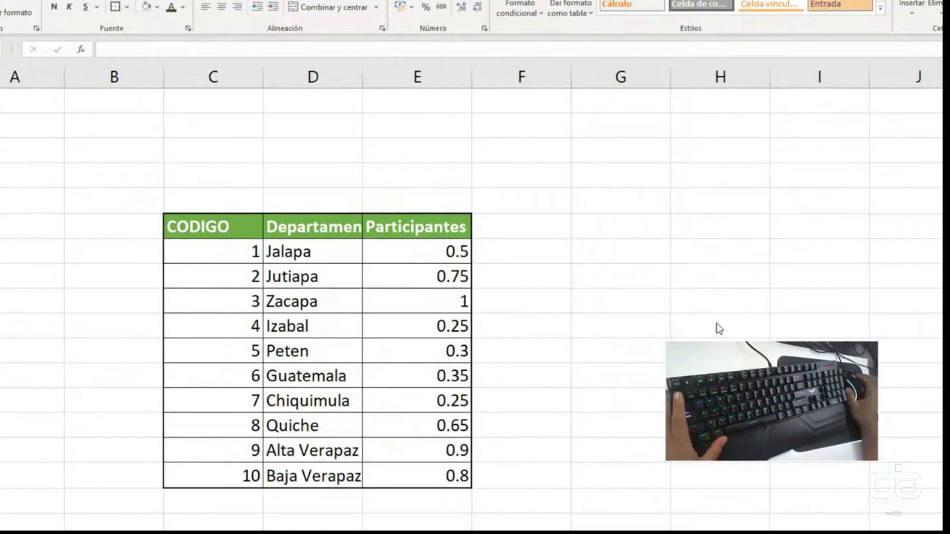
{"action": "left_click", "coordinate": [385, 250]}
{"action": "left_click_drag", "start_coordinate": [197, 256], "coordinate": [416, 465]}
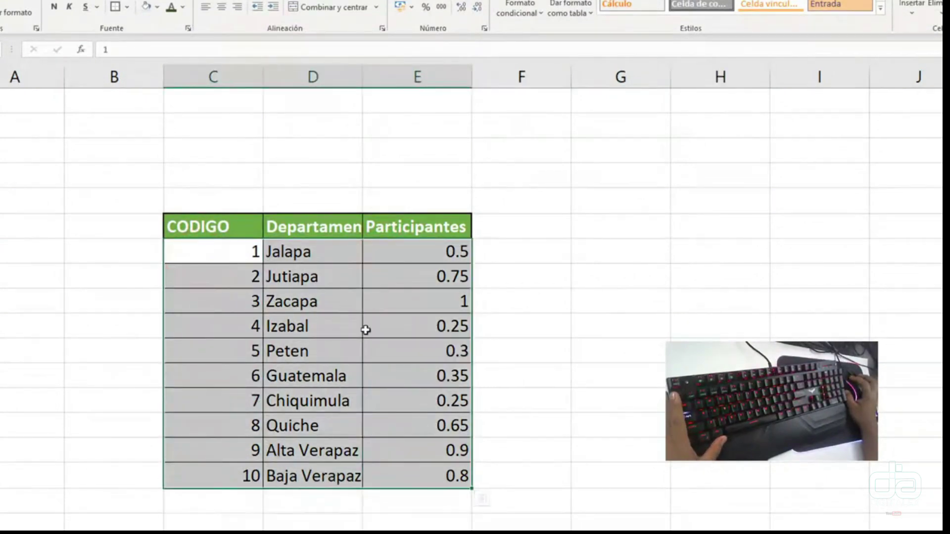
{"action": "key", "text": "ctrl+1"}
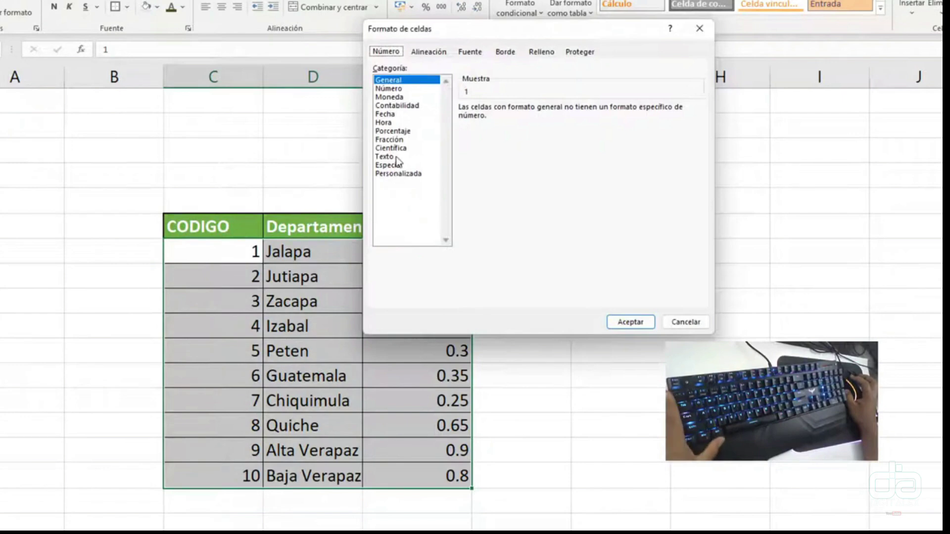
{"action": "left_click", "coordinate": [391, 157]}
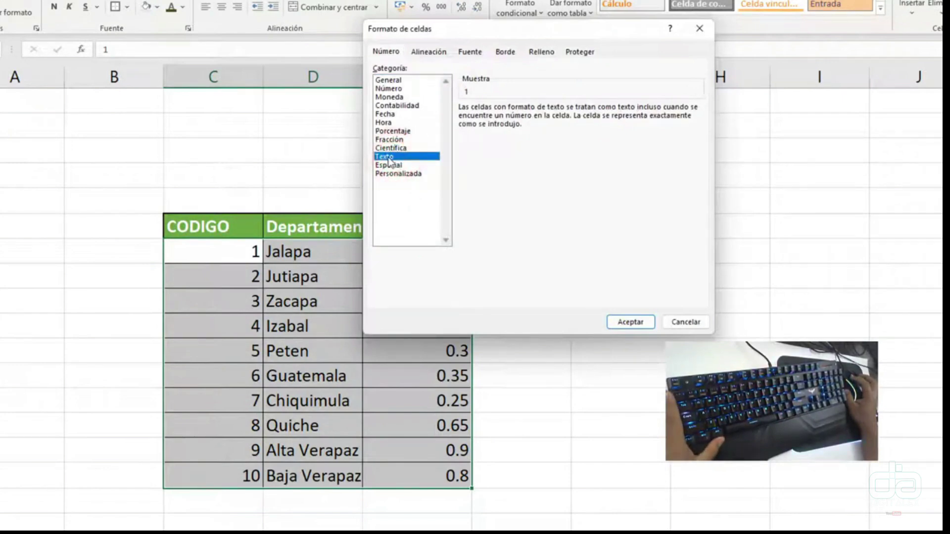
{"action": "left_click", "coordinate": [630, 322]}
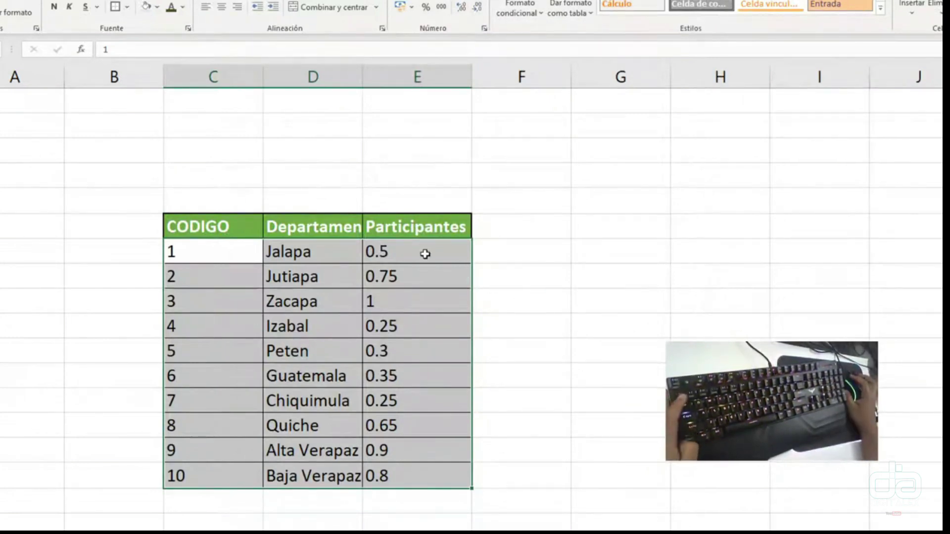
- Revert the values to General, then reapply the Texto format across the whole table
{"action": "key", "text": "ctrl+1"}
{"action": "left_click", "coordinate": [413, 80]}
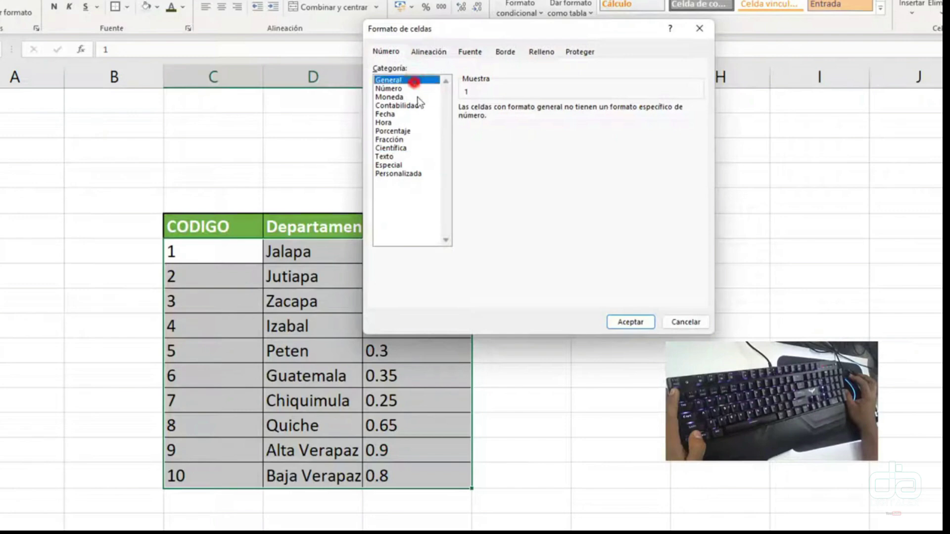
{"action": "left_click", "coordinate": [631, 323]}
{"action": "left_click_drag", "start_coordinate": [434, 242], "coordinate": [430, 467]}
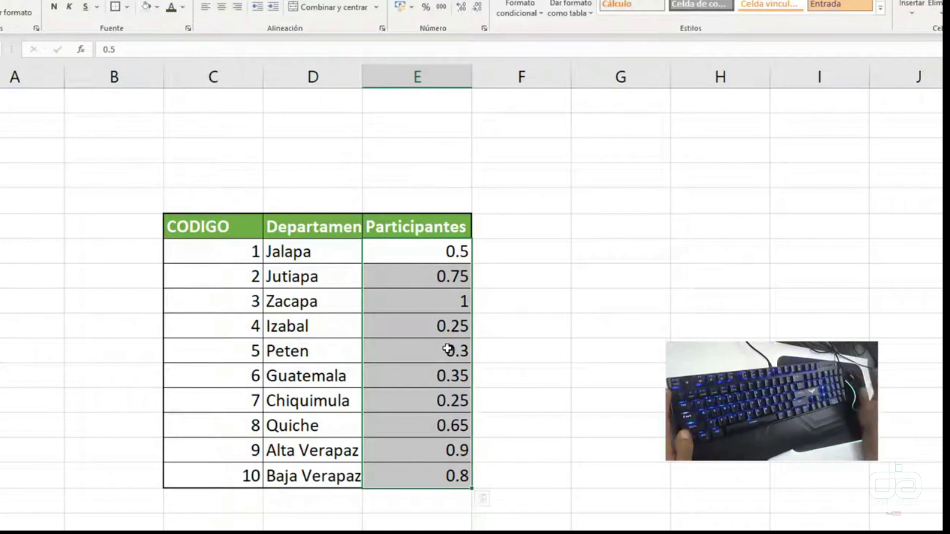
{"action": "left_click_drag", "start_coordinate": [452, 251], "coordinate": [424, 313]}
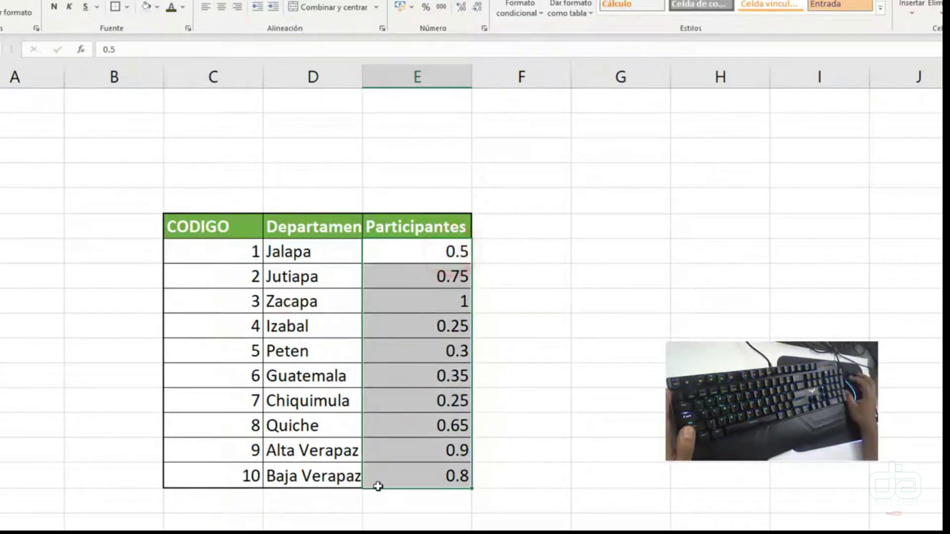
{"action": "left_click", "coordinate": [184, 484], "text": "shift"}
{"action": "key", "text": "ctrl+1"}
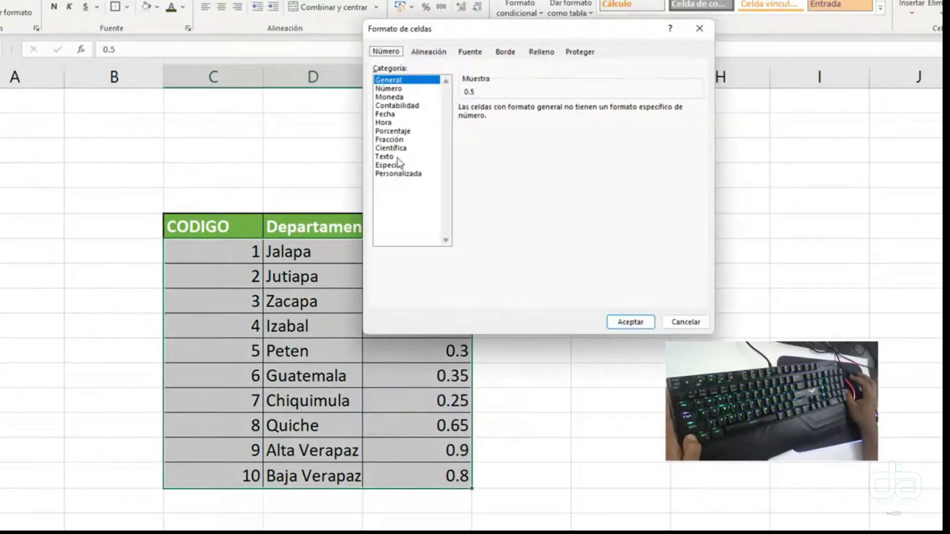
{"action": "left_click", "coordinate": [391, 156]}
{"action": "left_click", "coordinate": [632, 321]}
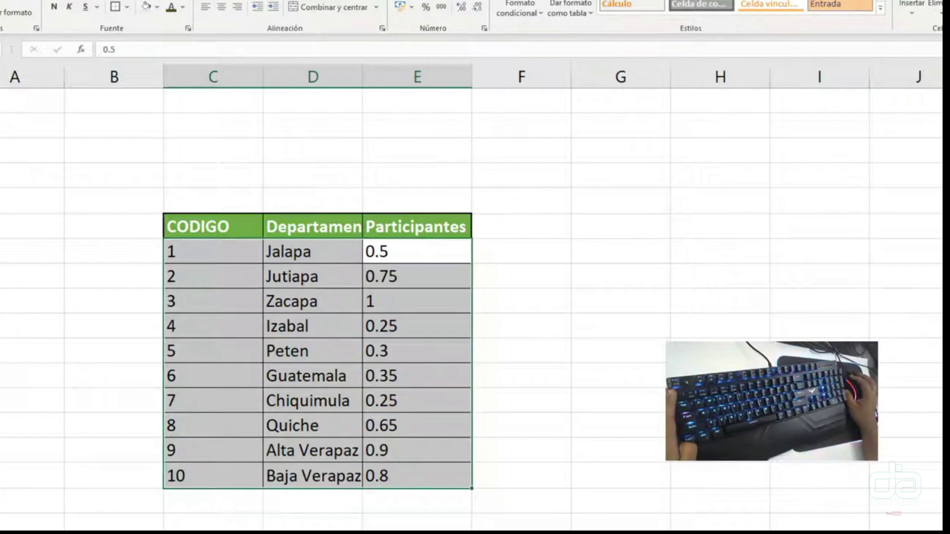
{"action": "left_click", "coordinate": [435, 253]}
- Enter a formula multiplying Jalapa's code by its participant value and copy it down the table
{"action": "left_click", "coordinate": [481, 253]}
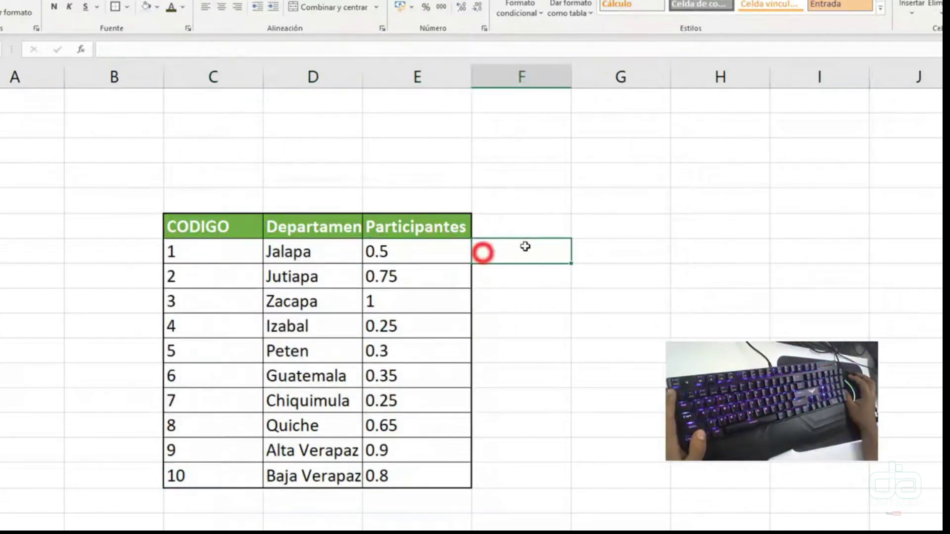
{"action": "type", "text": "="}
{"action": "left_click", "coordinate": [175, 254]}
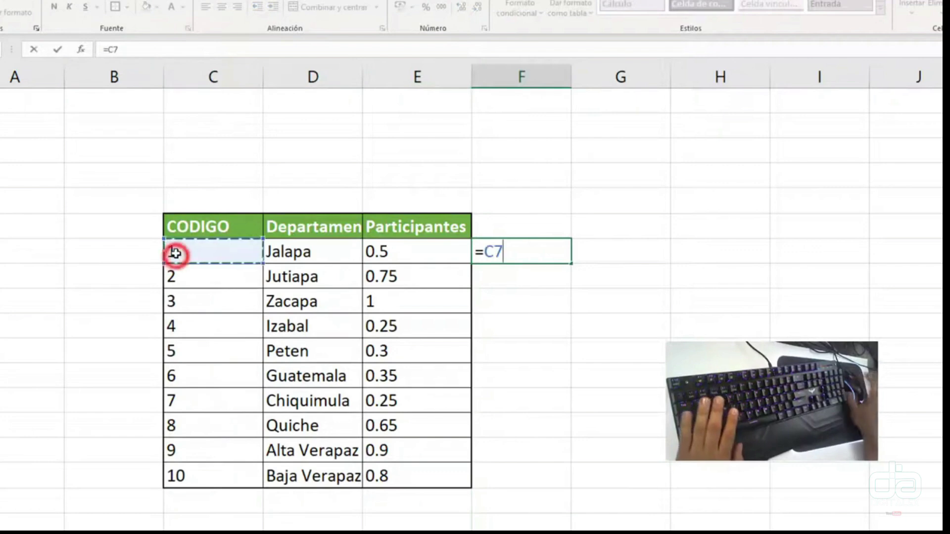
{"action": "type", "text": "*"}
{"action": "left_click", "coordinate": [392, 252]}
{"action": "key", "text": "Return"}
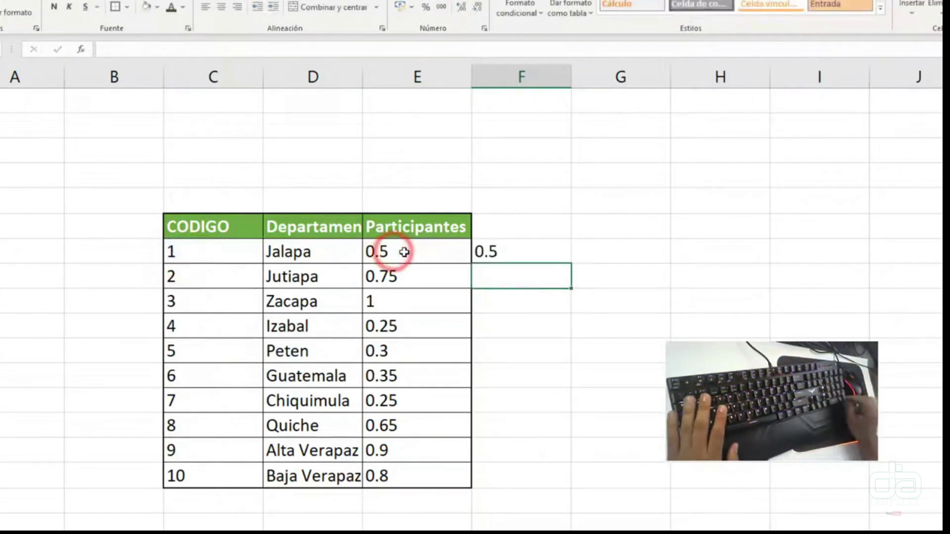
{"action": "left_click", "coordinate": [515, 246]}
{"action": "double_click", "coordinate": [571, 264]}
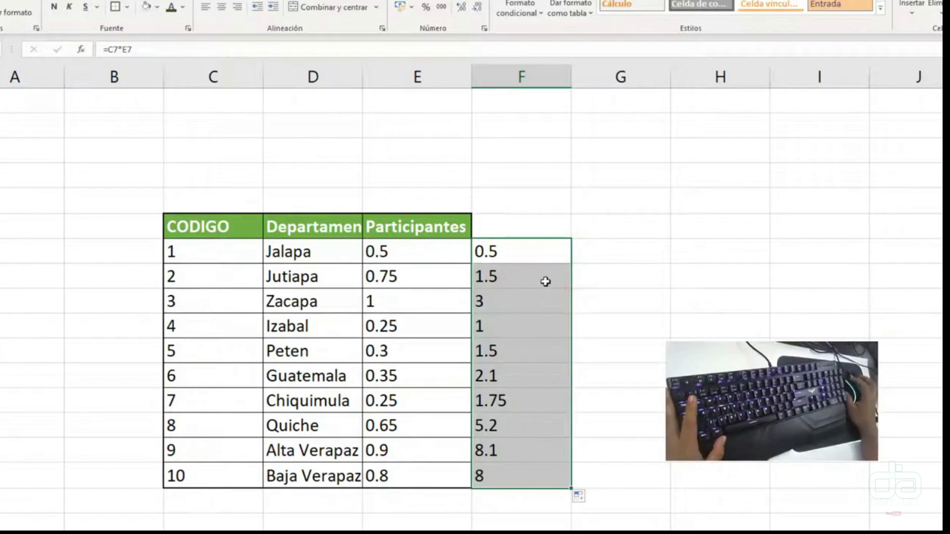
{"action": "left_click", "coordinate": [564, 305]}
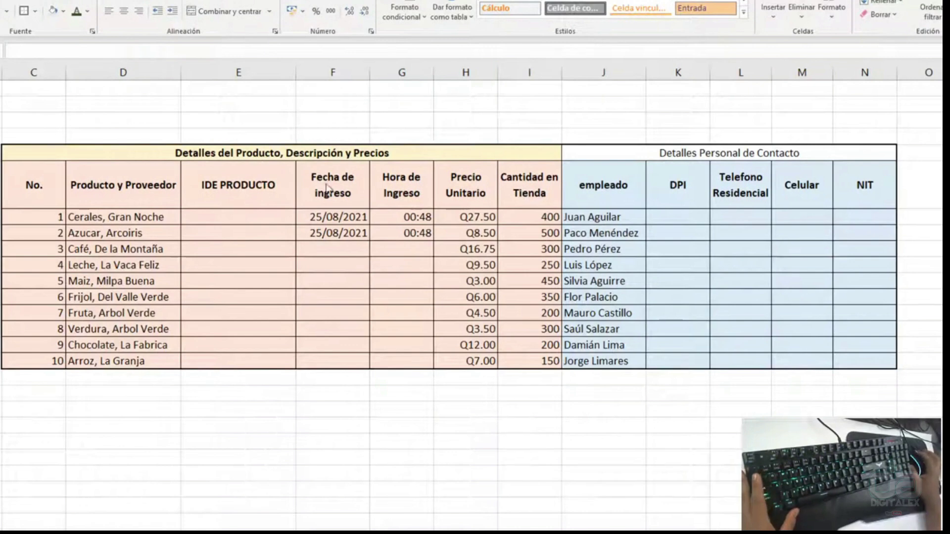
- Fill the entry date 25/08/2021 and time 00:48 down all ten product rows with Ctrl+D
{"action": "left_click_drag", "start_coordinate": [320, 213], "coordinate": [426, 352]}
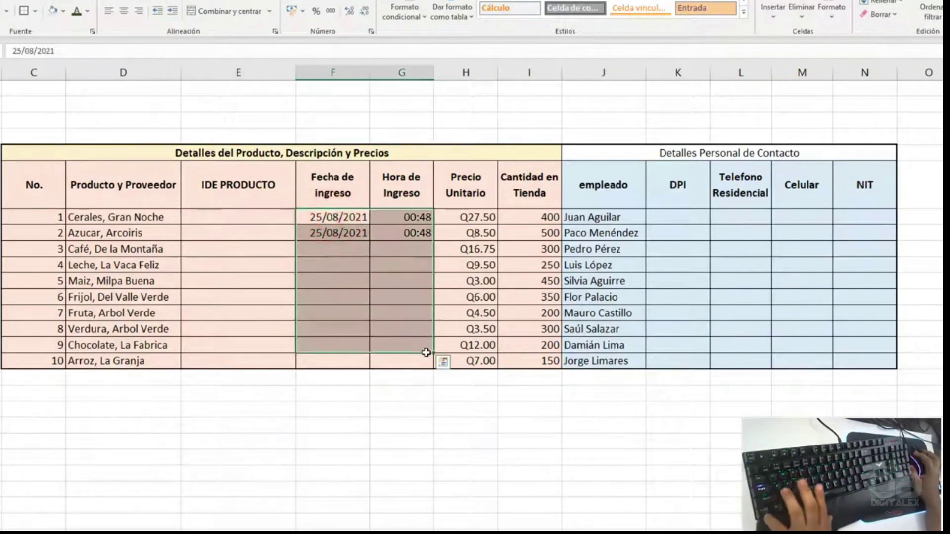
{"action": "key", "text": "ctrl+q"}
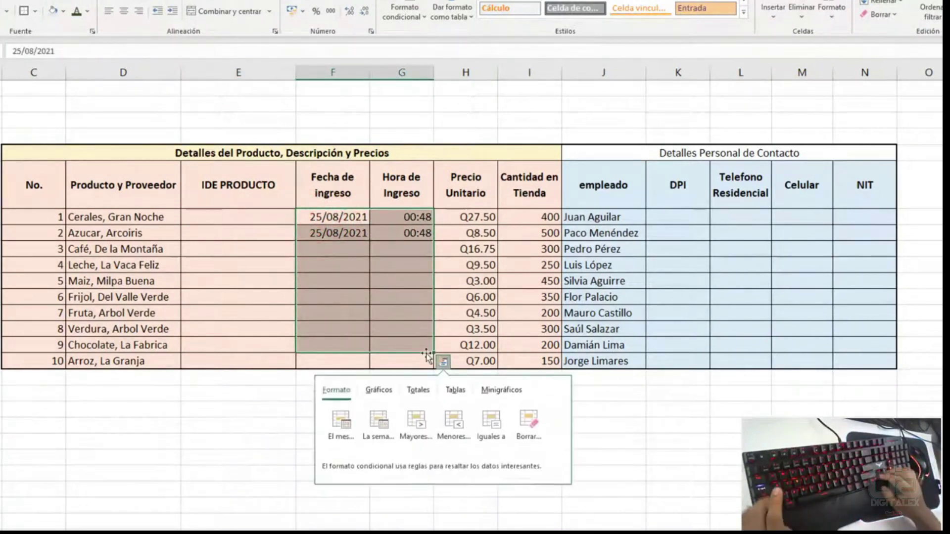
{"action": "key", "text": "Escape"}
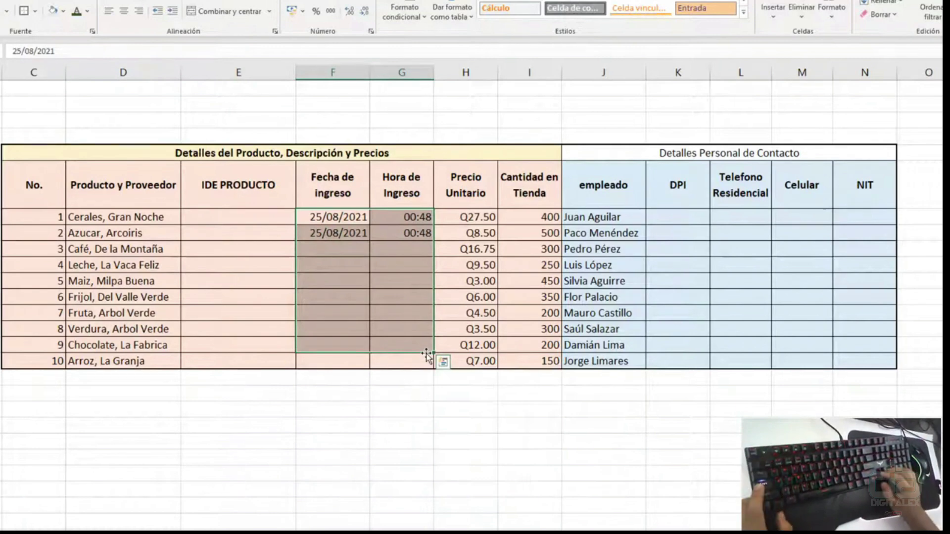
{"action": "key", "text": "shift+Down"}
{"action": "key", "text": "ctrl+d"}
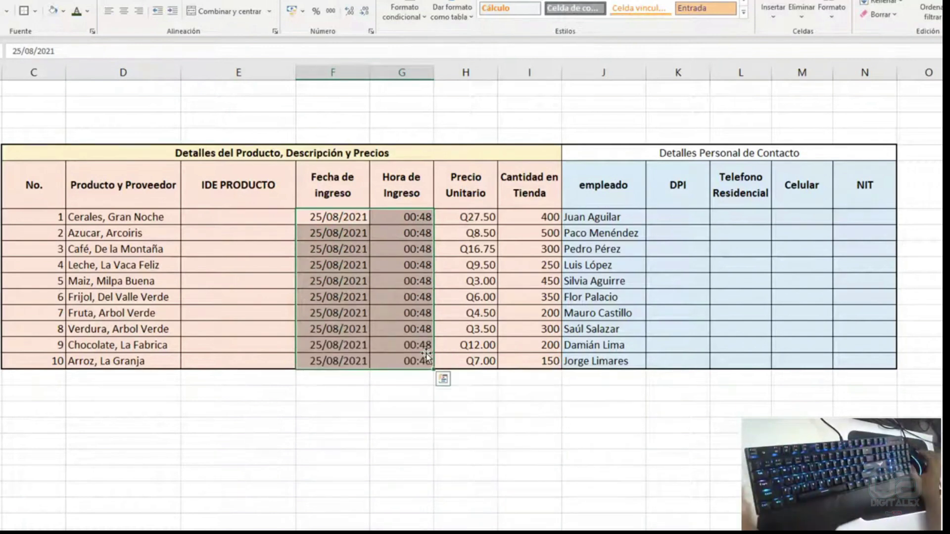
{"action": "left_click", "coordinate": [258, 221]}
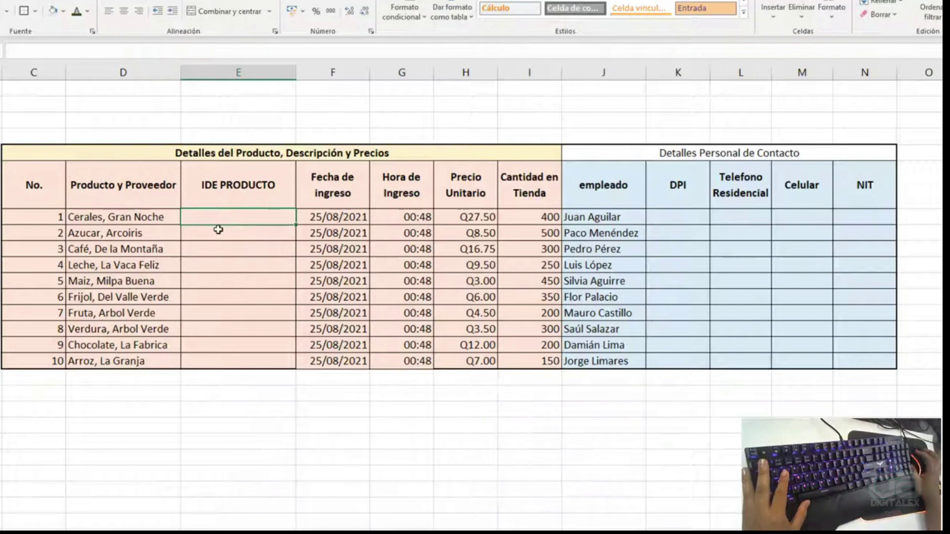
{"action": "scroll", "coordinate": [43, 214], "scroll_direction": "up", "scroll_amount": 2}
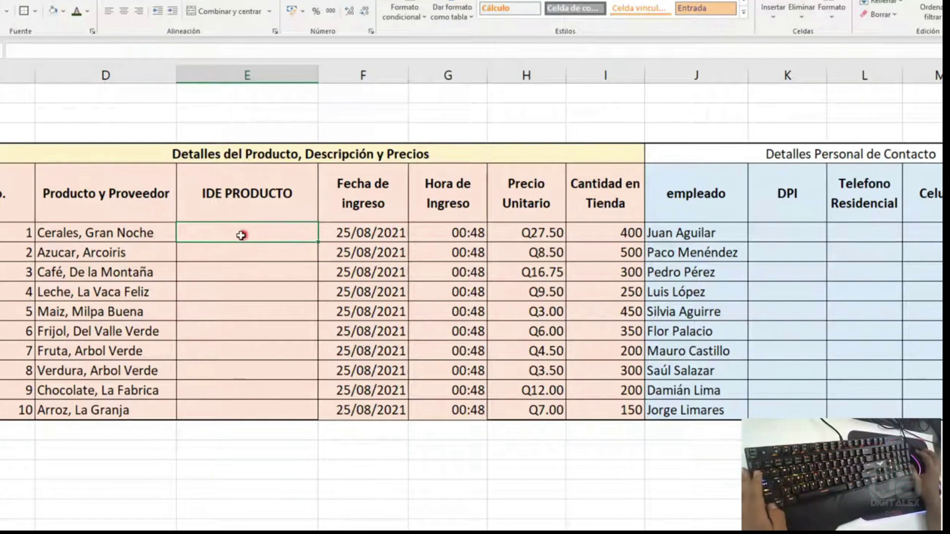
- Give the IDE PRODUCTO cells E4:E13 the custom number format C-000
{"action": "left_click_drag", "start_coordinate": [241, 236], "coordinate": [227, 409]}
{"action": "key", "text": "ctrl+1"}
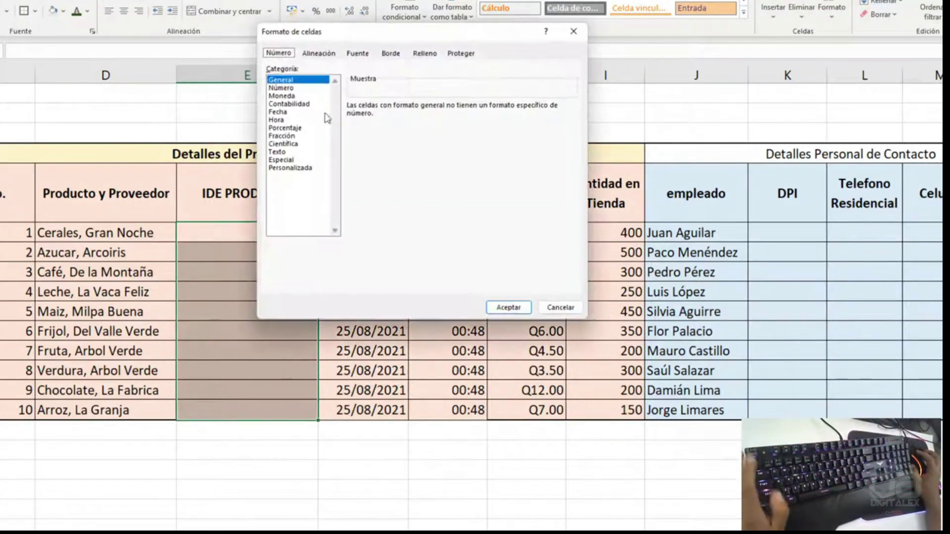
{"action": "left_click_drag", "start_coordinate": [345, 35], "coordinate": [412, 27]}
{"action": "left_click", "coordinate": [357, 159]}
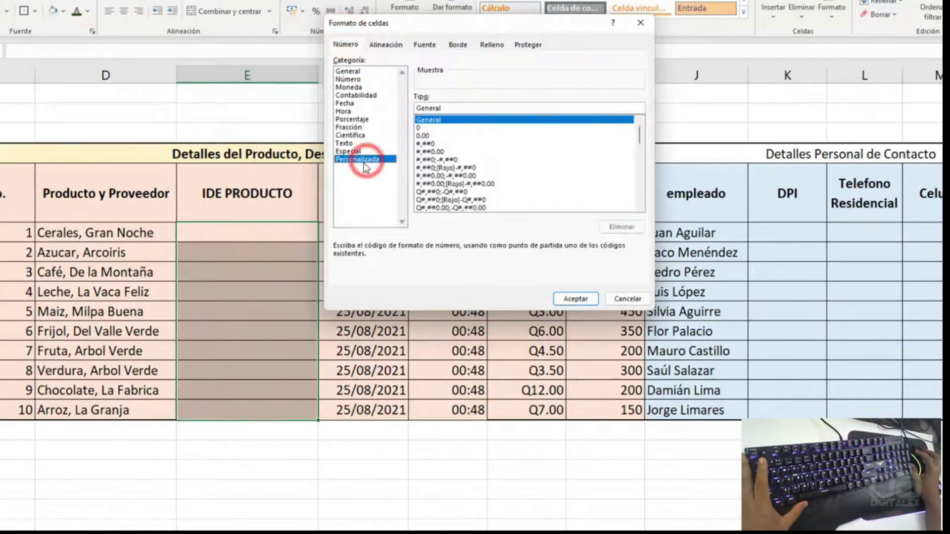
{"action": "left_click", "coordinate": [483, 107]}
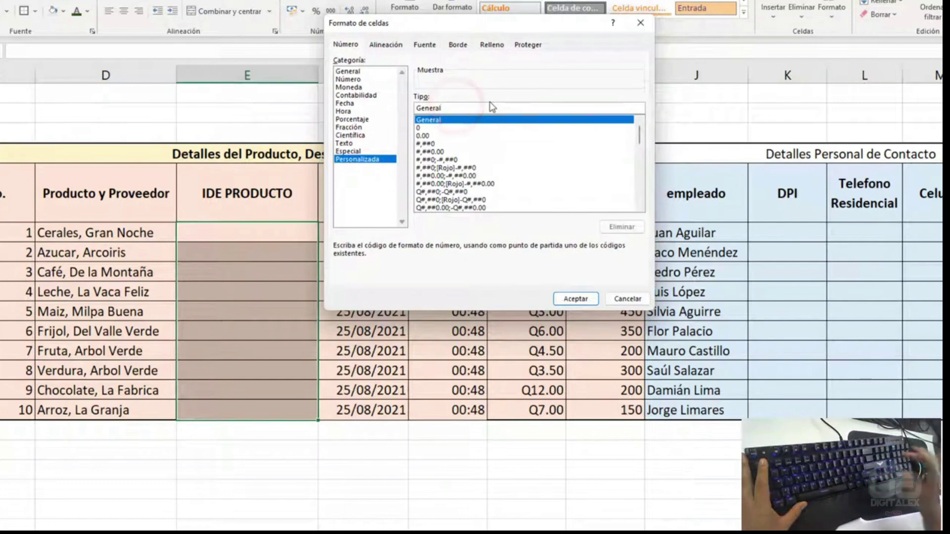
{"action": "key", "text": "BackSpace"}
{"action": "key", "text": "BackSpace"}
{"action": "key", "text": "BackSpace"}
{"action": "key", "text": "BackSpace"}
{"action": "key", "text": "BackSpace"}
{"action": "key", "text": "BackSpace"}
{"action": "key", "text": "BackSpace"}
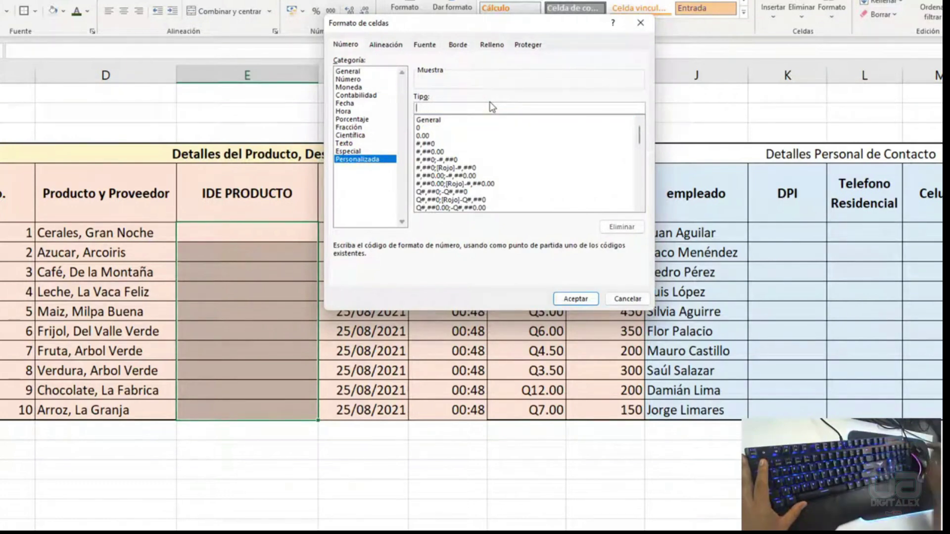
{"action": "left_click_drag", "start_coordinate": [640, 134], "coordinate": [635, 142]}
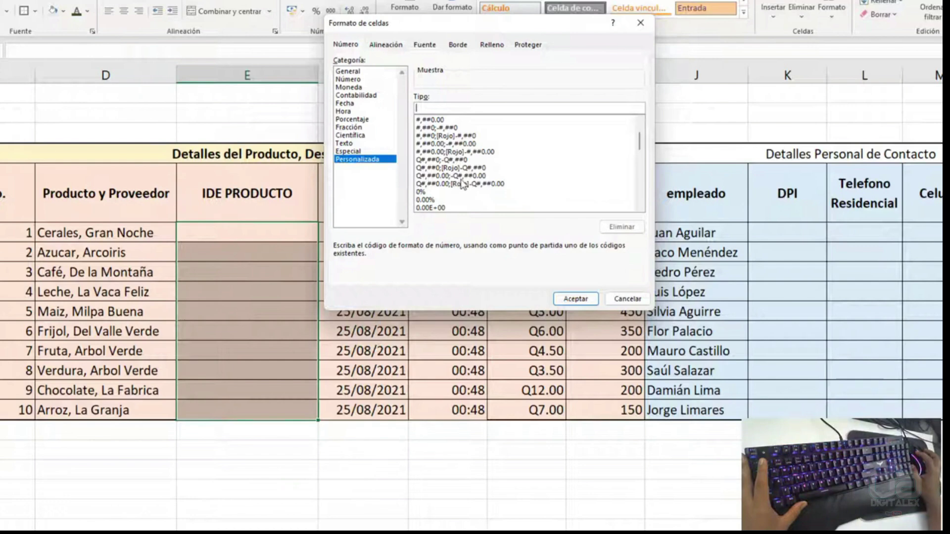
{"action": "scroll", "coordinate": [435, 193], "scroll_direction": "down", "scroll_amount": 2}
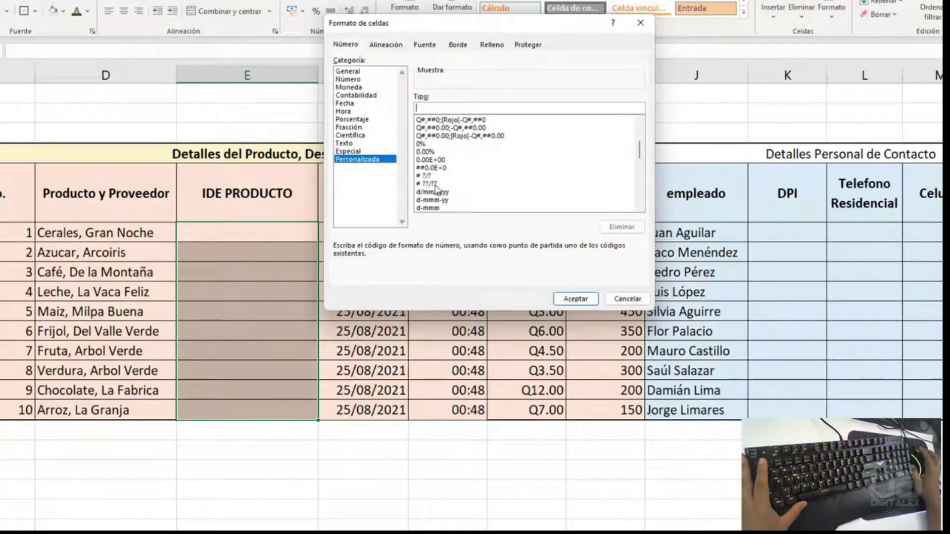
{"action": "scroll", "coordinate": [435, 169], "scroll_direction": "down", "scroll_amount": 3}
{"action": "scroll", "coordinate": [436, 157], "scroll_direction": "down", "scroll_amount": 5}
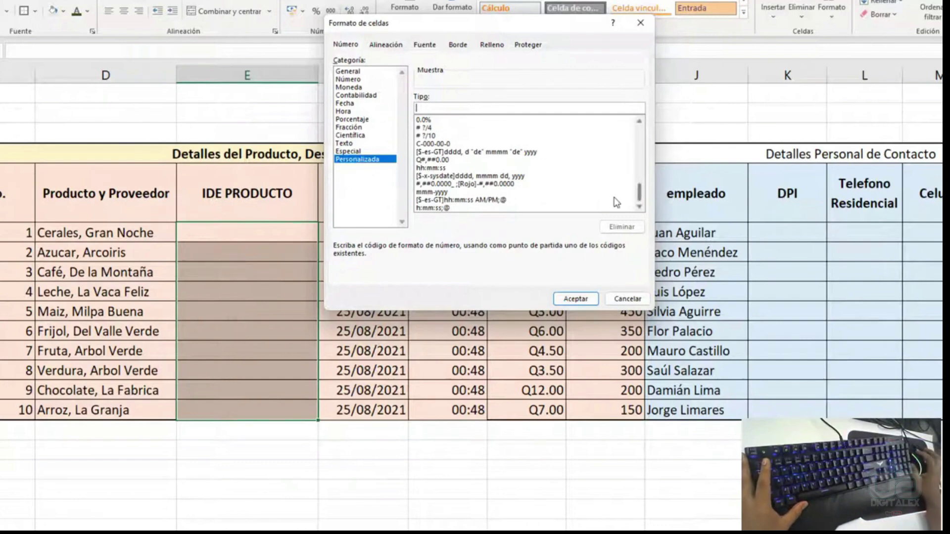
{"action": "left_click_drag", "start_coordinate": [639, 194], "coordinate": [644, 129]}
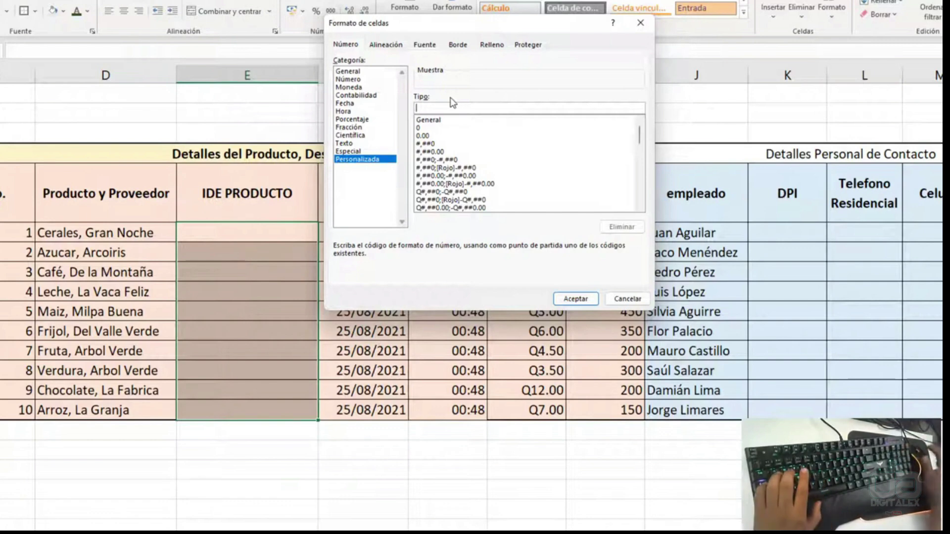
{"action": "type", "text": "d"}
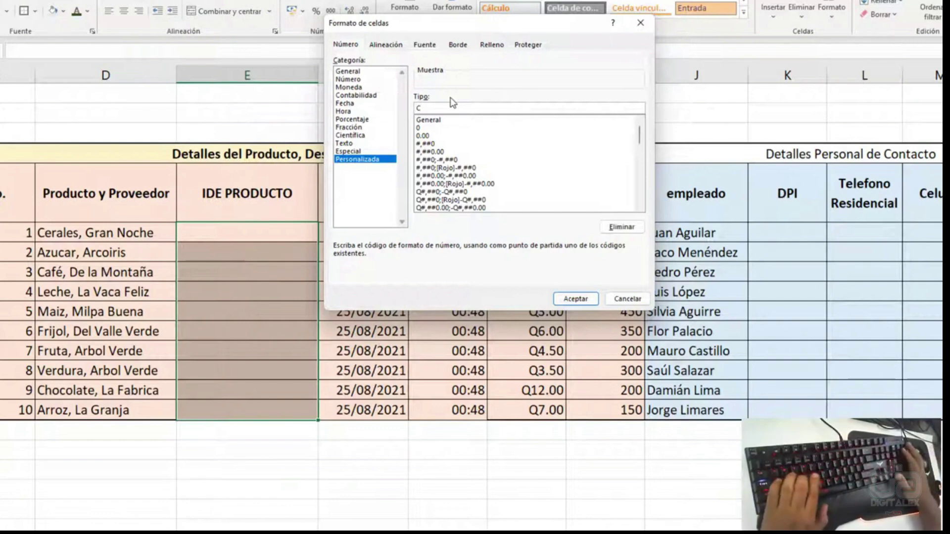
{"action": "type", "text": "-000"}
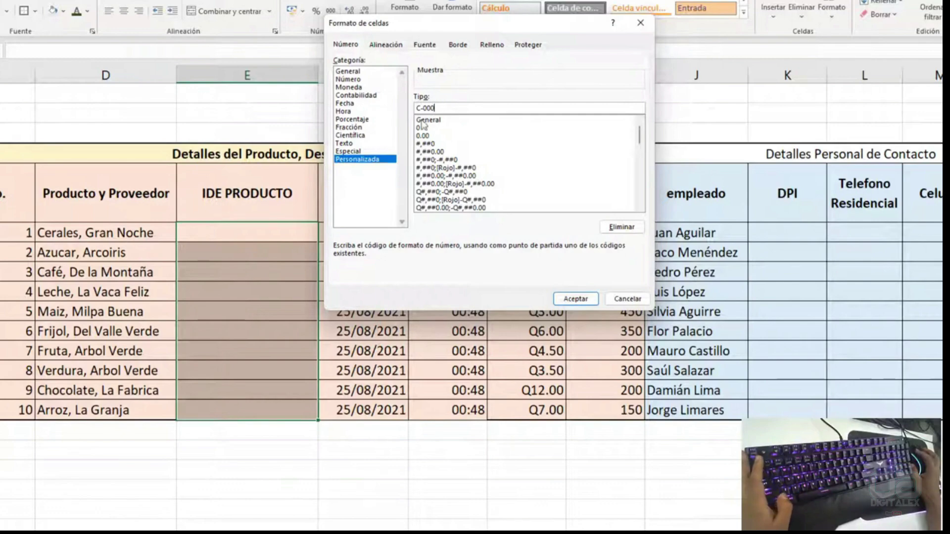
{"action": "left_click", "coordinate": [576, 299]}
- Enter product IDs 1, 12, 15, 250, 3, 45, 99, 85, 87 and 24 down E4:E13
{"action": "left_click", "coordinate": [289, 231]}
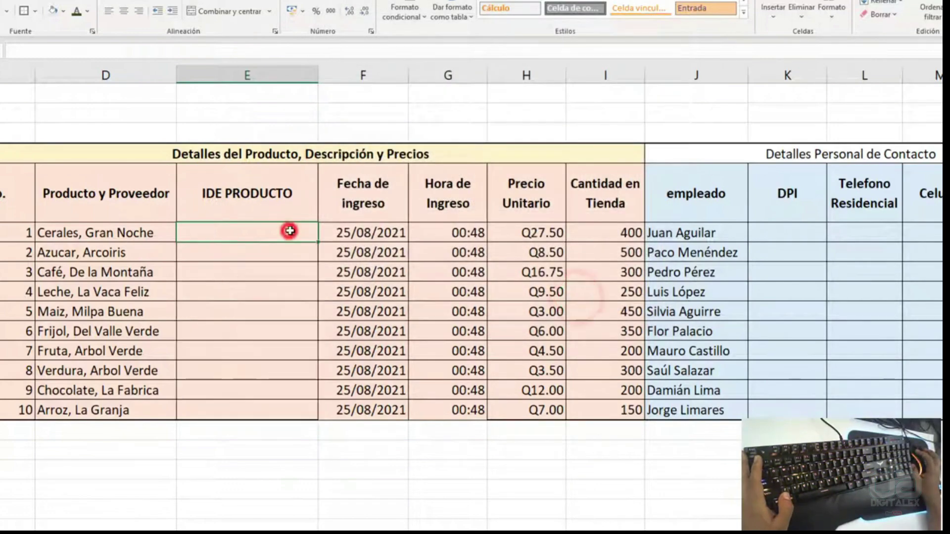
{"action": "type", "text": "1"}
{"action": "key", "text": "Return"}
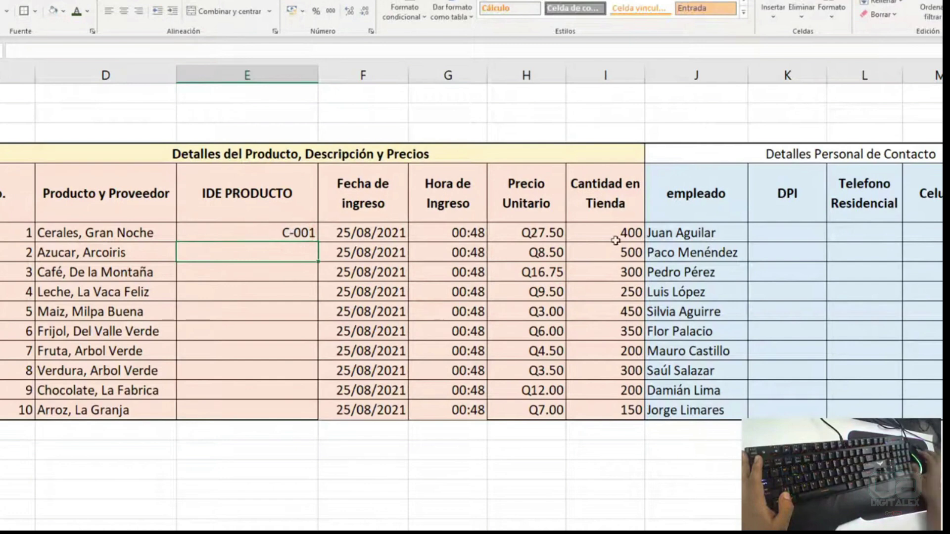
{"action": "type", "text": "12"}
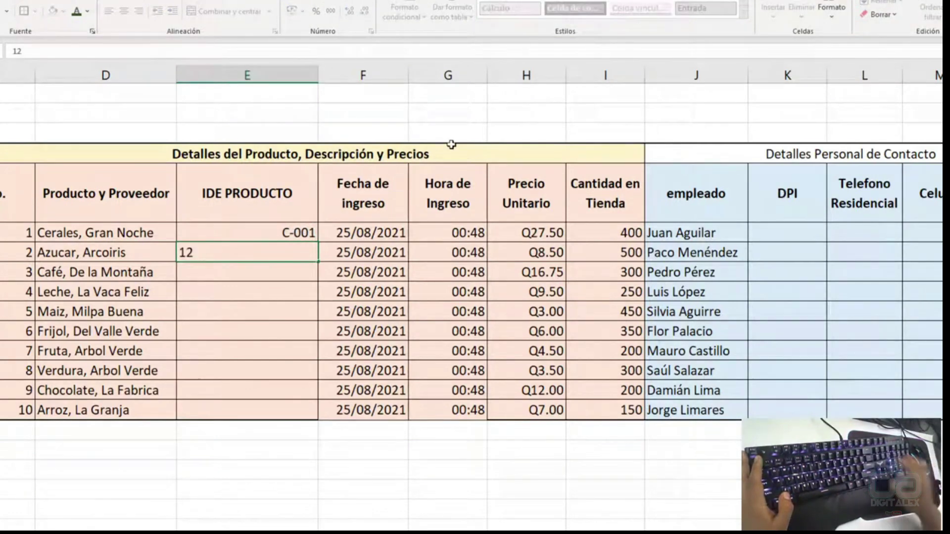
{"action": "key", "text": "Return"}
{"action": "type", "text": "15"}
{"action": "key", "text": "Return"}
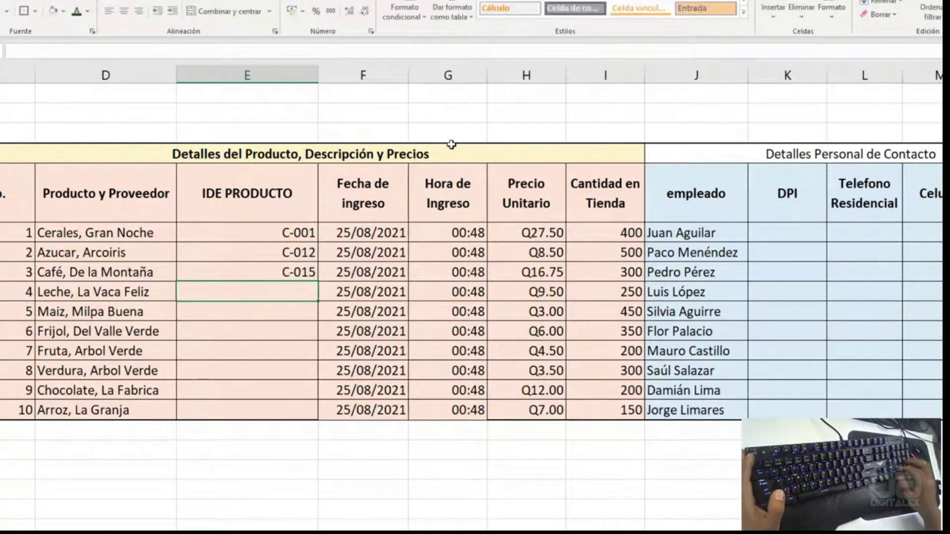
{"action": "type", "text": "250"}
{"action": "key", "text": "Return"}
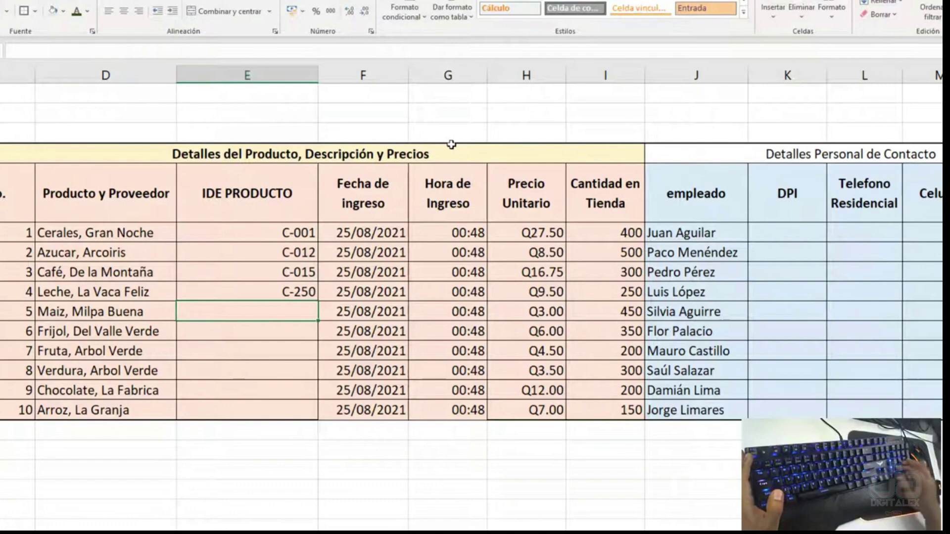
{"action": "type", "text": "3"}
{"action": "key", "text": "Return"}
{"action": "type", "text": "45+"}
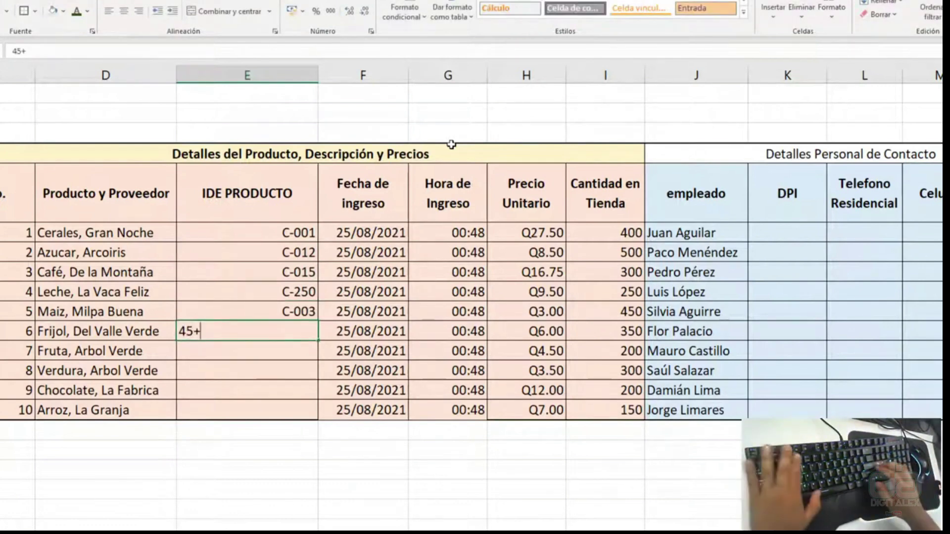
{"action": "key", "text": "Return"}
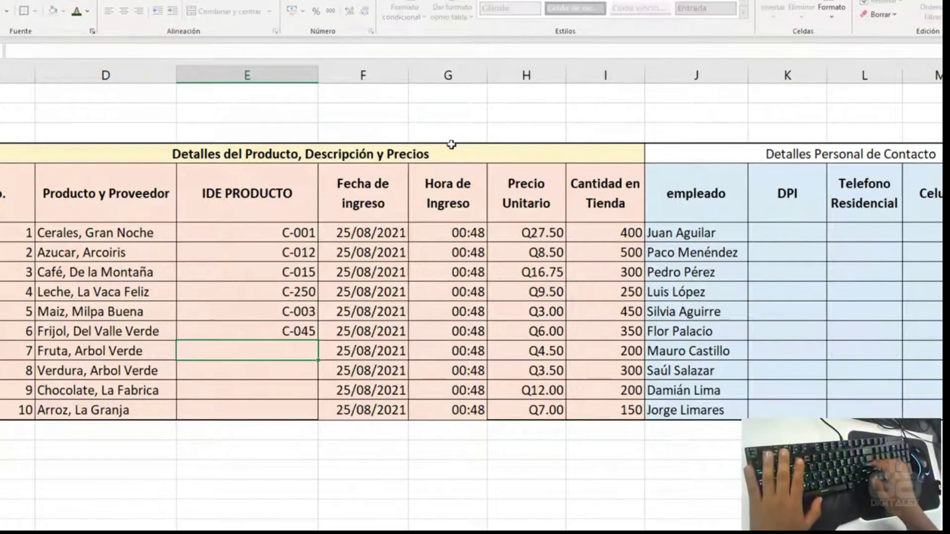
{"action": "type", "text": "99"}
{"action": "key", "text": "Return"}
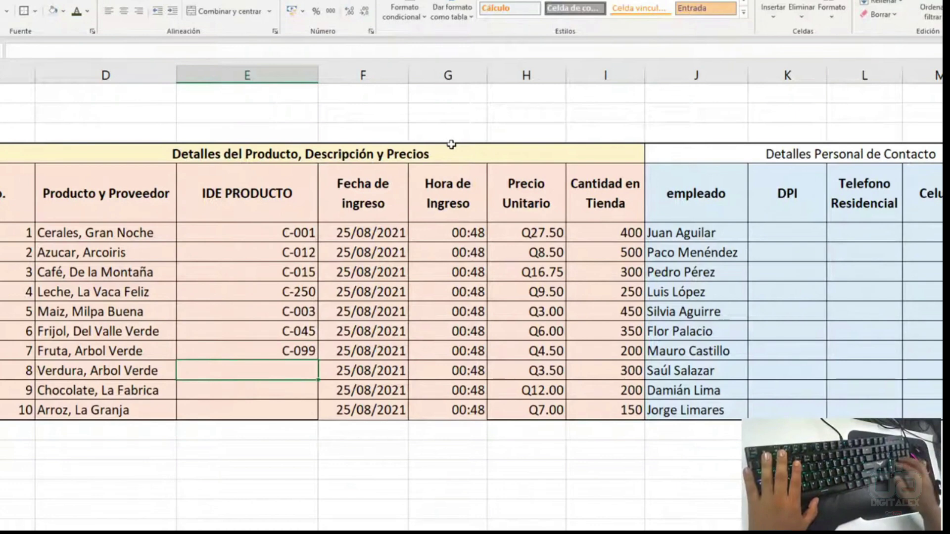
{"action": "type", "text": "85"}
{"action": "key", "text": "Return"}
{"action": "type", "text": "87"}
{"action": "key", "text": "Return"}
{"action": "type", "text": "2"}
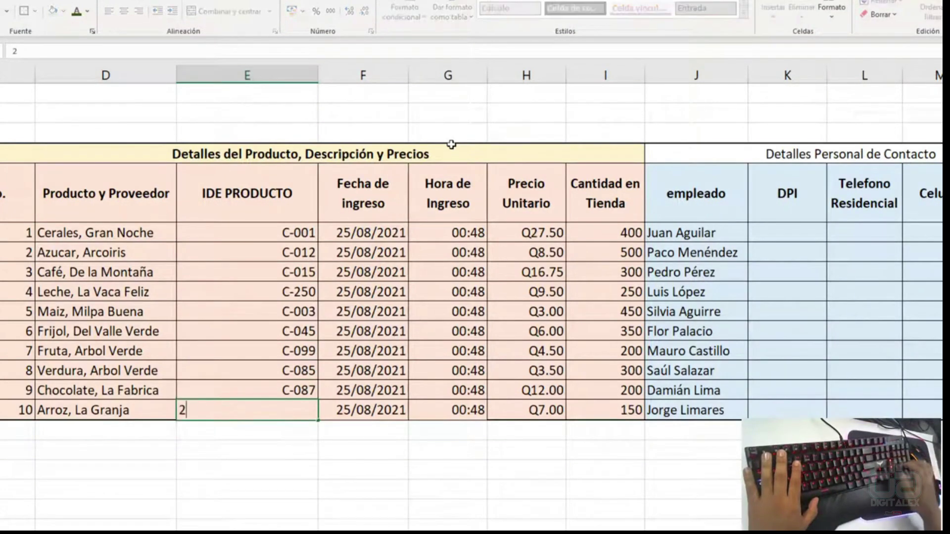
{"action": "type", "text": "4"}
{"action": "key", "text": "Return"}
{"action": "left_click_drag", "start_coordinate": [299, 233], "coordinate": [299, 412]}
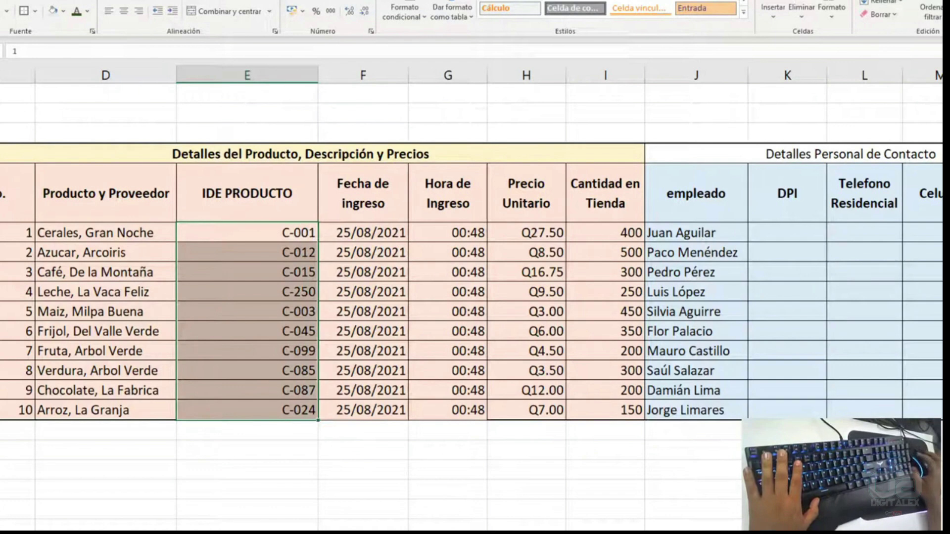
- Widen the DPI column K
{"action": "scroll", "coordinate": [470, 297], "scroll_direction": "right", "scroll_amount": 3}
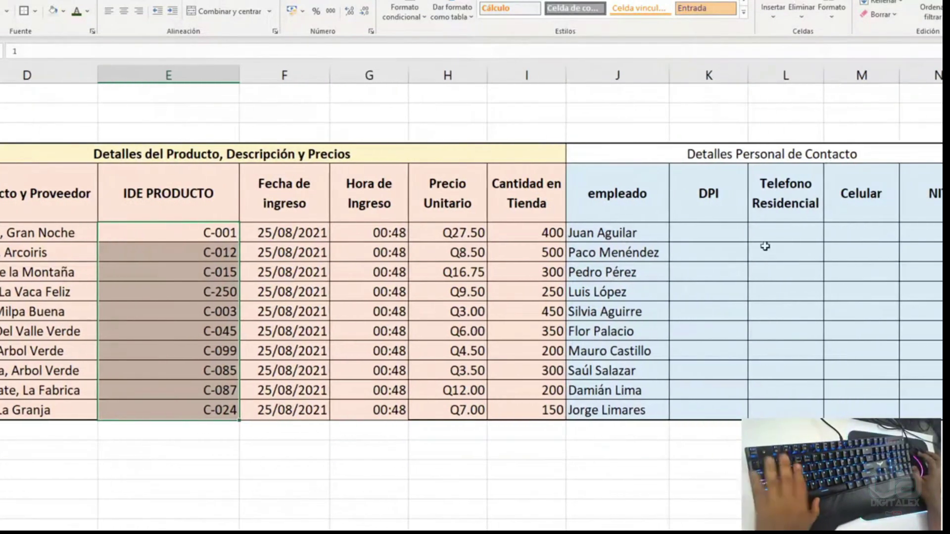
{"action": "left_click", "coordinate": [741, 249]}
{"action": "left_click_drag", "start_coordinate": [749, 77], "coordinate": [848, 82]}
{"action": "scroll", "coordinate": [463, 212], "scroll_direction": "right", "scroll_amount": 4}
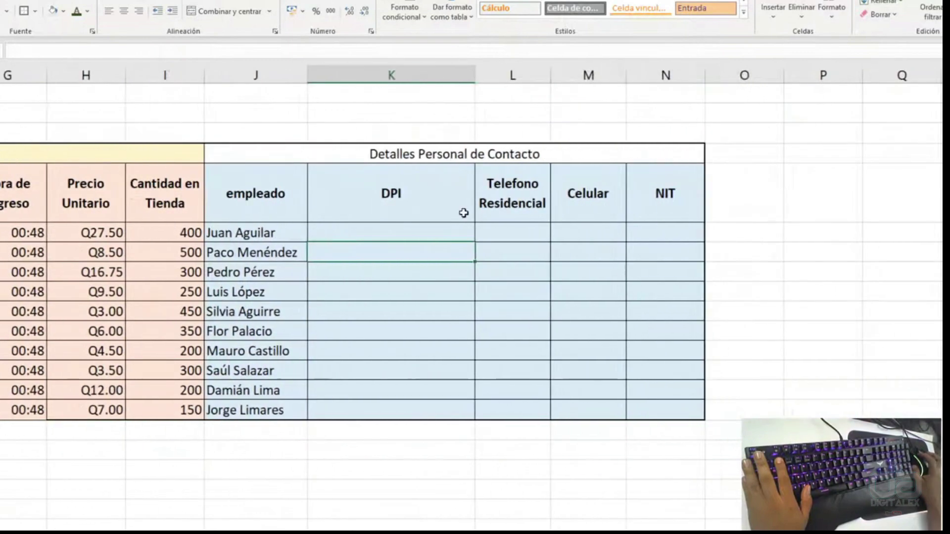
{"action": "scroll", "coordinate": [464, 213], "scroll_direction": "left", "scroll_amount": 3}
{"action": "scroll", "coordinate": [453, 254], "scroll_direction": "up", "scroll_amount": 1, "text": "ctrl"}
{"action": "left_click", "coordinate": [628, 228]}
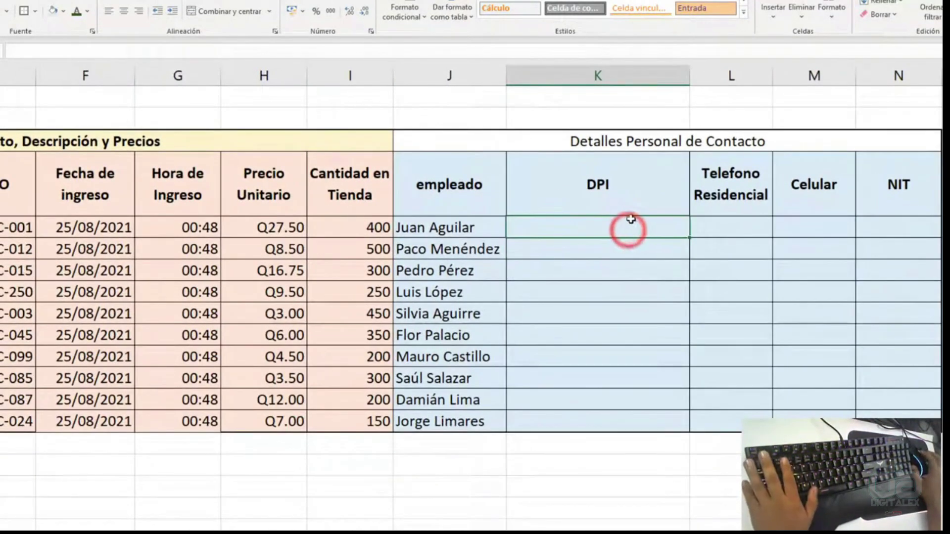
{"action": "left_click_drag", "start_coordinate": [631, 219], "coordinate": [621, 420]}
{"action": "scroll", "coordinate": [469, 403], "scroll_direction": "down", "scroll_amount": 1}
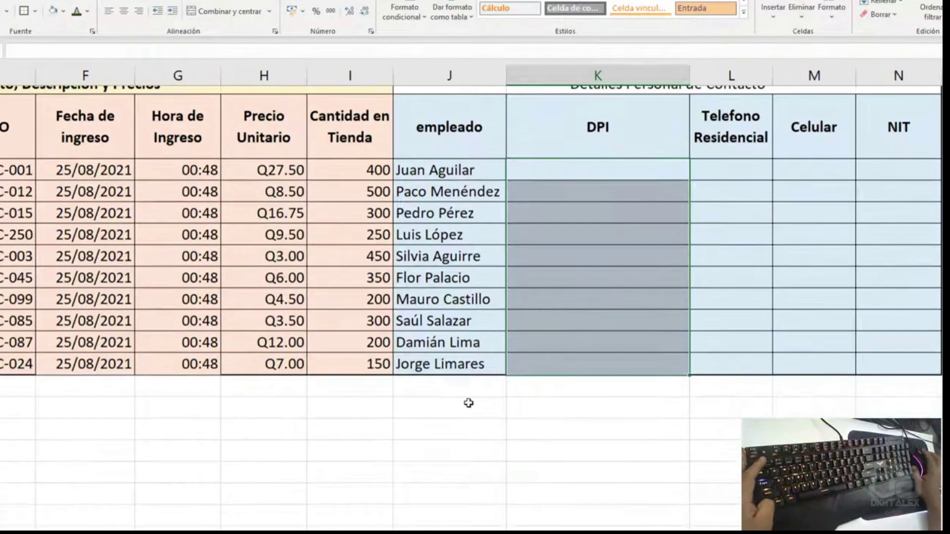
{"action": "scroll", "coordinate": [626, 313], "scroll_direction": "up", "scroll_amount": 1}
{"action": "key", "text": "ctrl+1"}
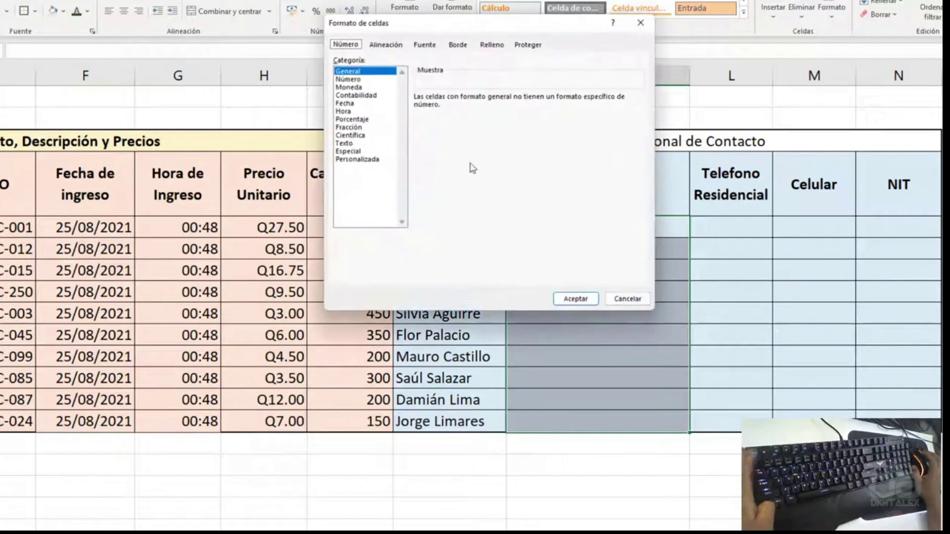
{"action": "left_click", "coordinate": [359, 160]}
{"action": "left_click_drag", "start_coordinate": [438, 24], "coordinate": [371, 58]}
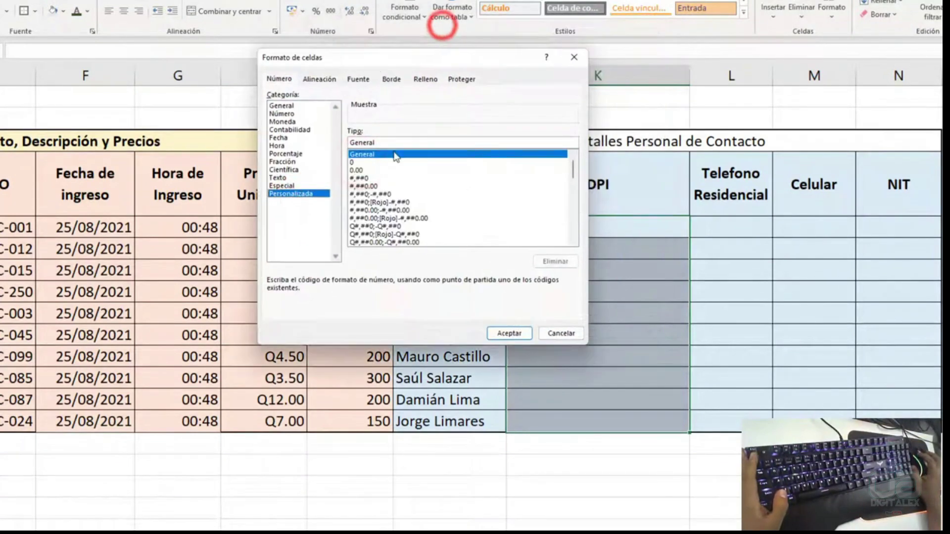
{"action": "left_click", "coordinate": [407, 144]}
{"action": "left_click_drag", "start_coordinate": [375, 143], "coordinate": [351, 141]}
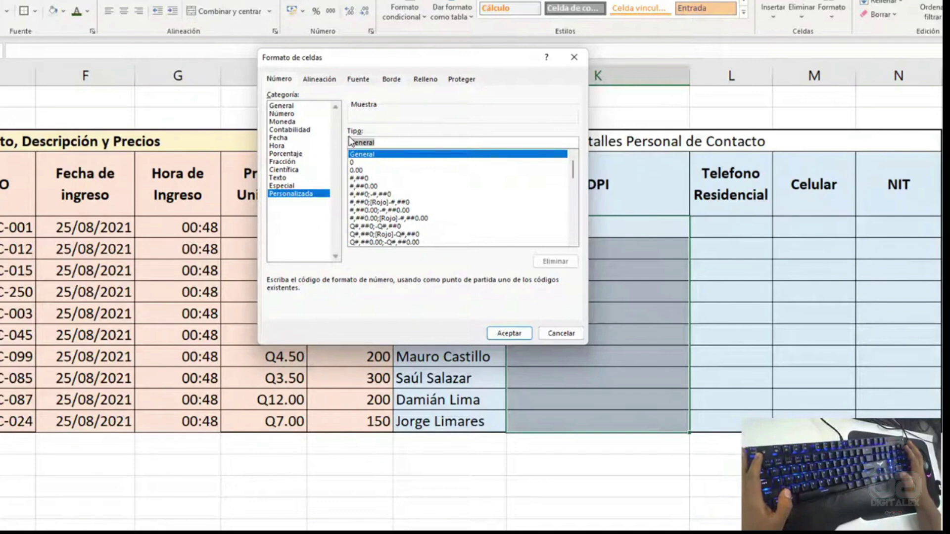
{"action": "type", "text": "000-00000-0000"}
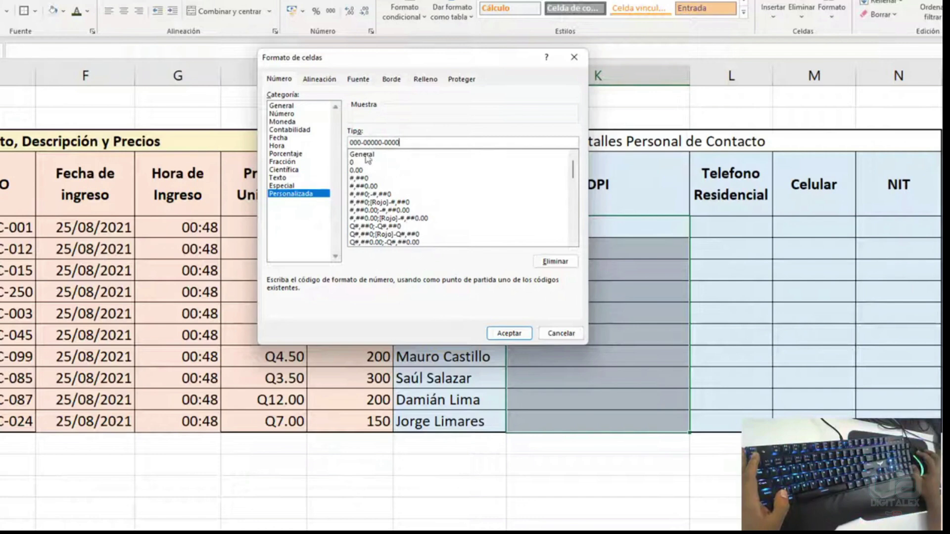
{"action": "left_click", "coordinate": [509, 333]}
- Enter the DPI numbers for the first seven employees in column K
{"action": "left_click", "coordinate": [669, 218]}
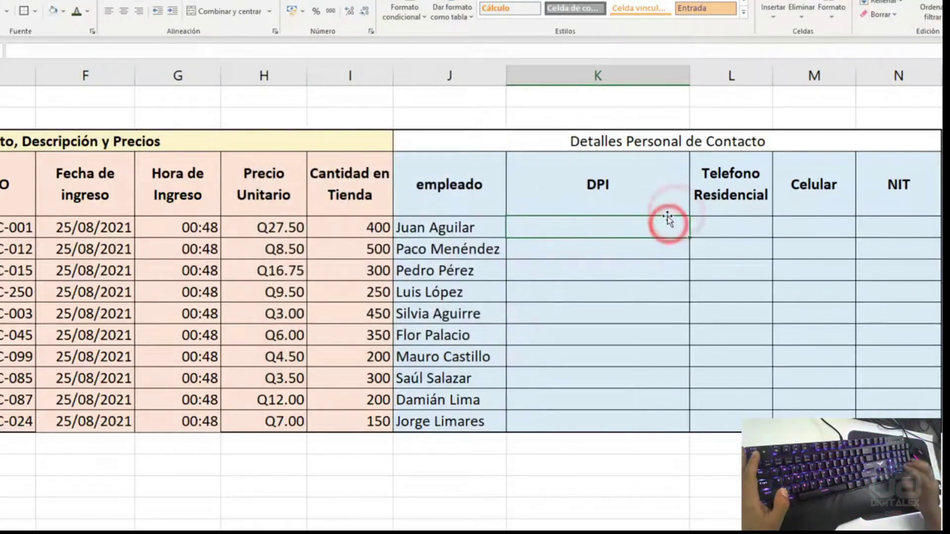
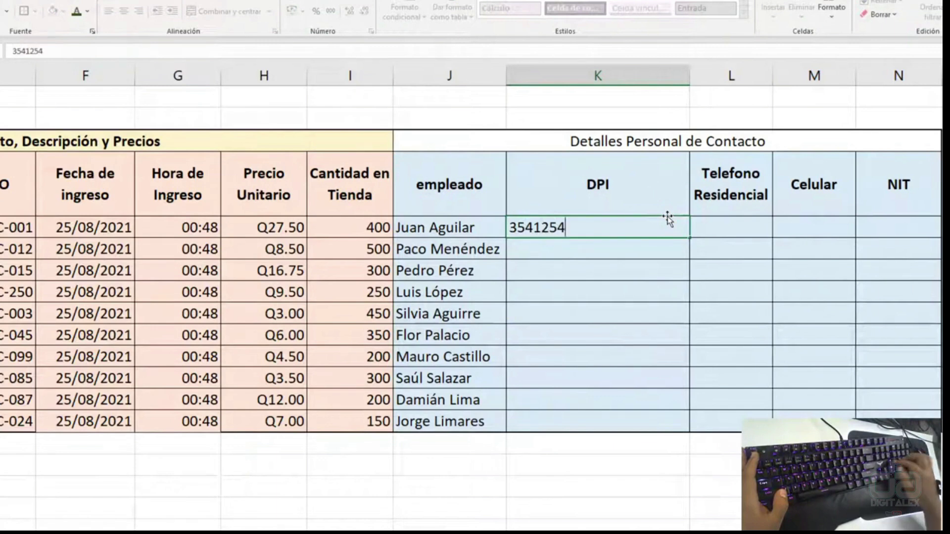
{"action": "key", "text": "Return"}
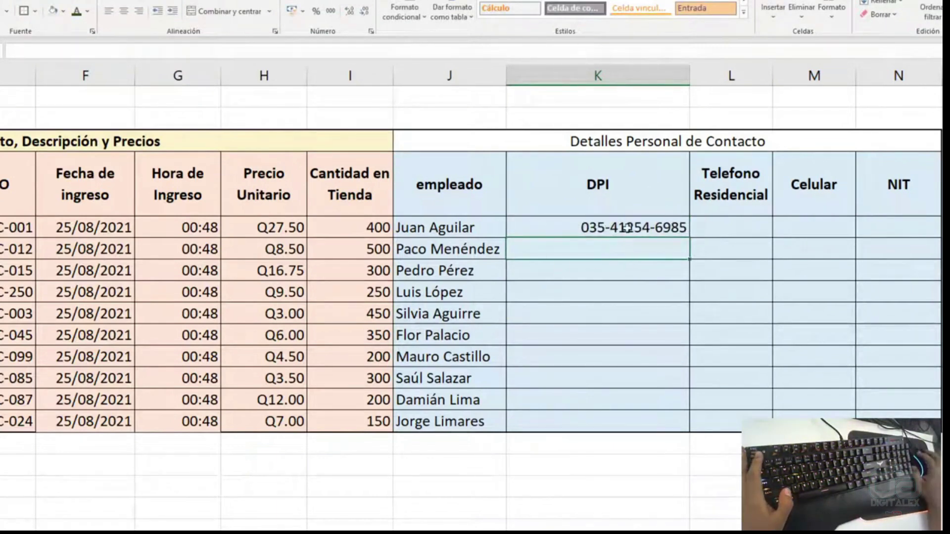
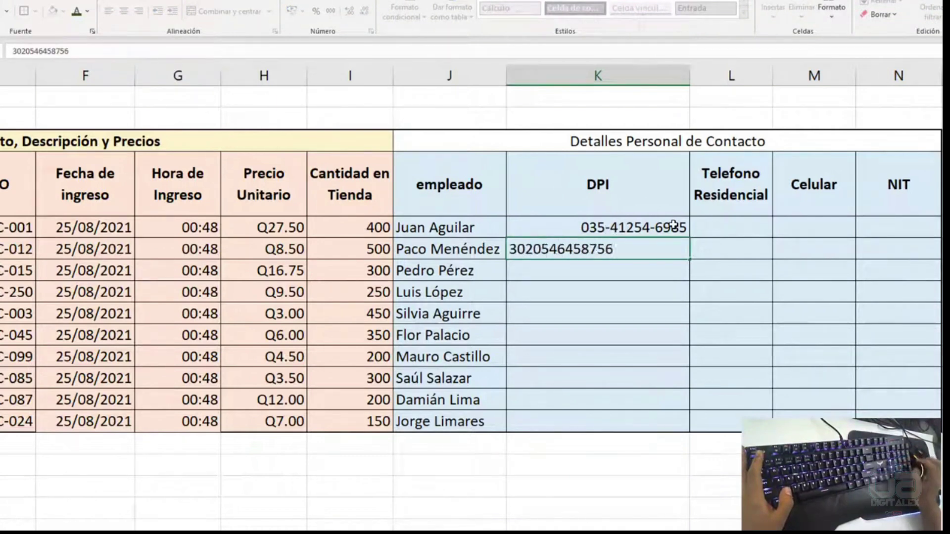
{"action": "key", "text": "Return"}
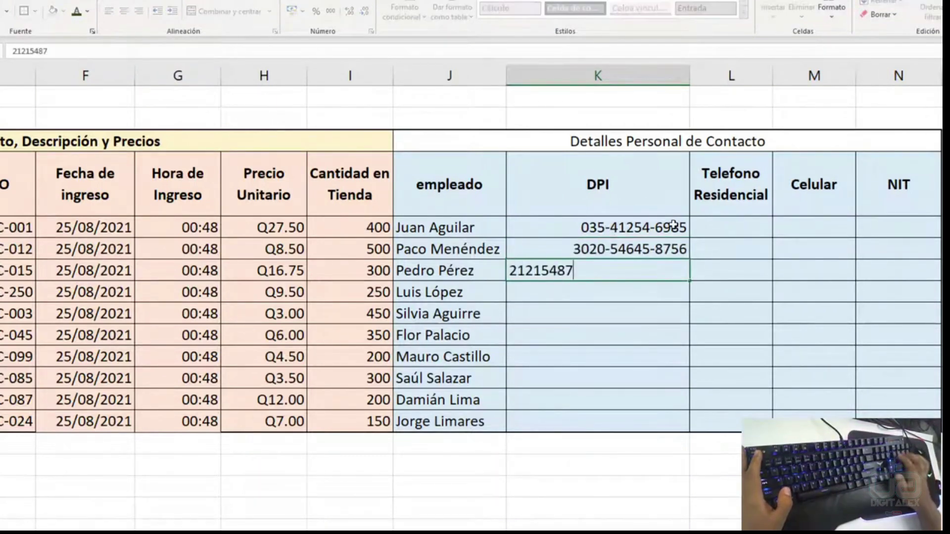
{"action": "key", "text": "Return"}
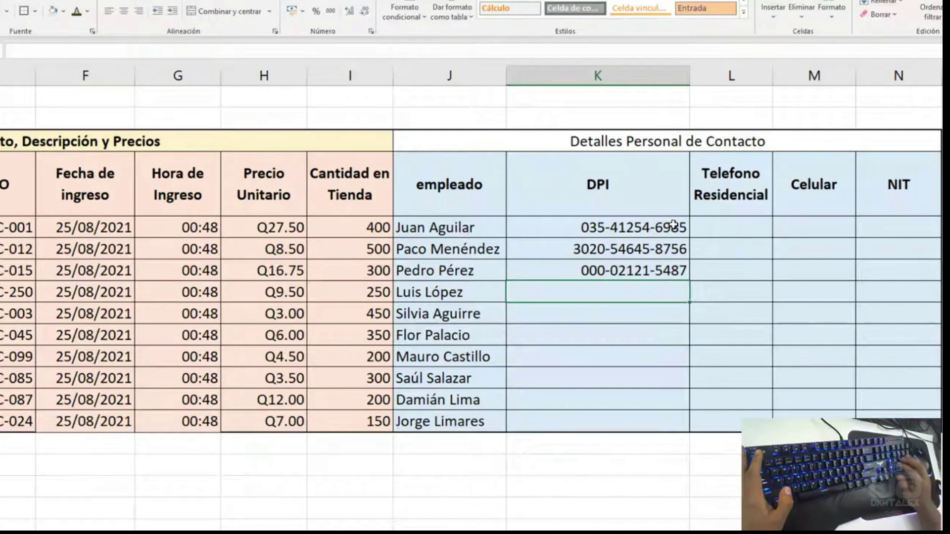
{"action": "key", "text": "Return"}
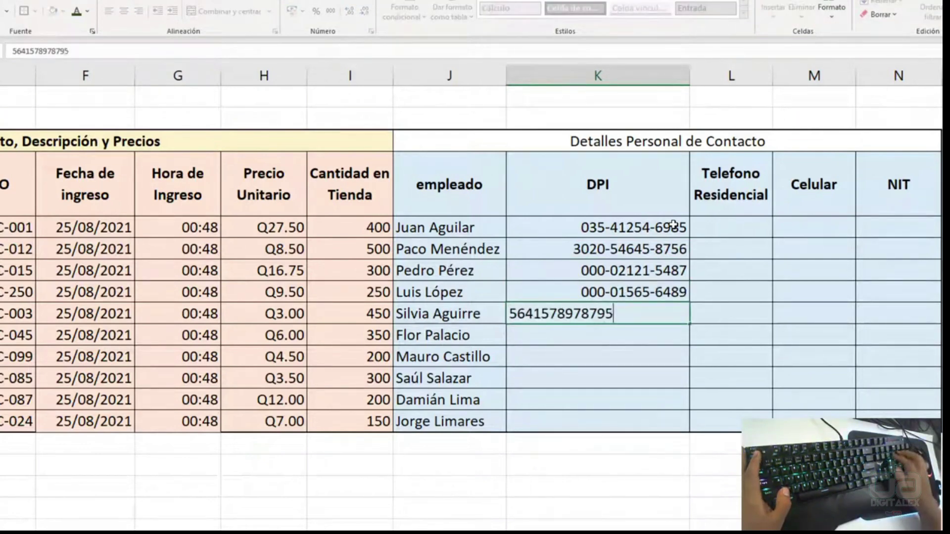
{"action": "key", "text": "Return"}
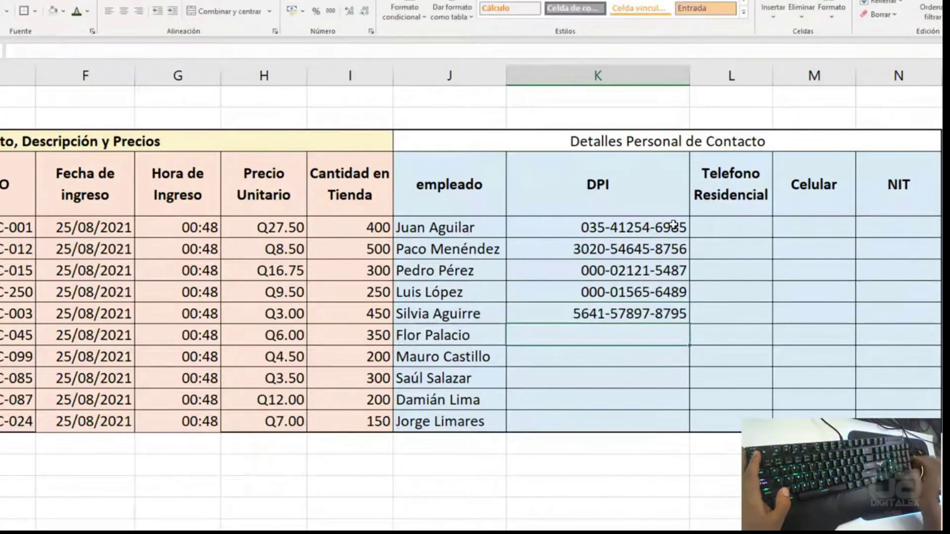
{"action": "key", "text": "Return"}
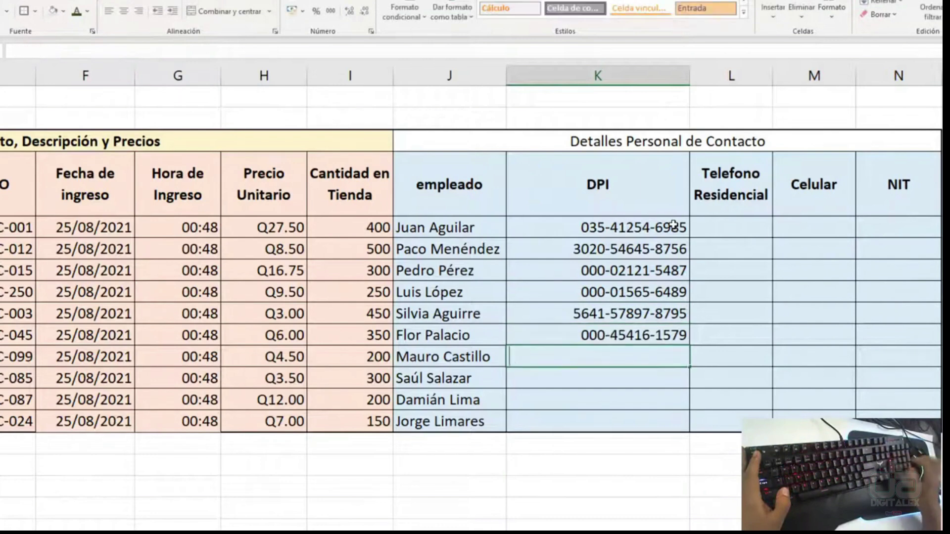
{"action": "key", "text": "Return"}
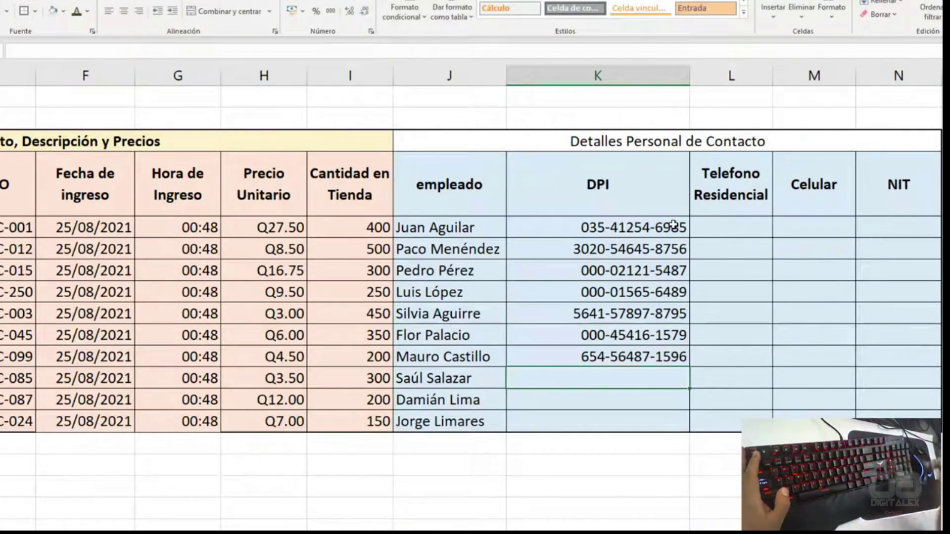
- Check the entered DPI values, then fill in the DPI numbers for the last three employees
{"action": "left_click", "coordinate": [574, 270]}
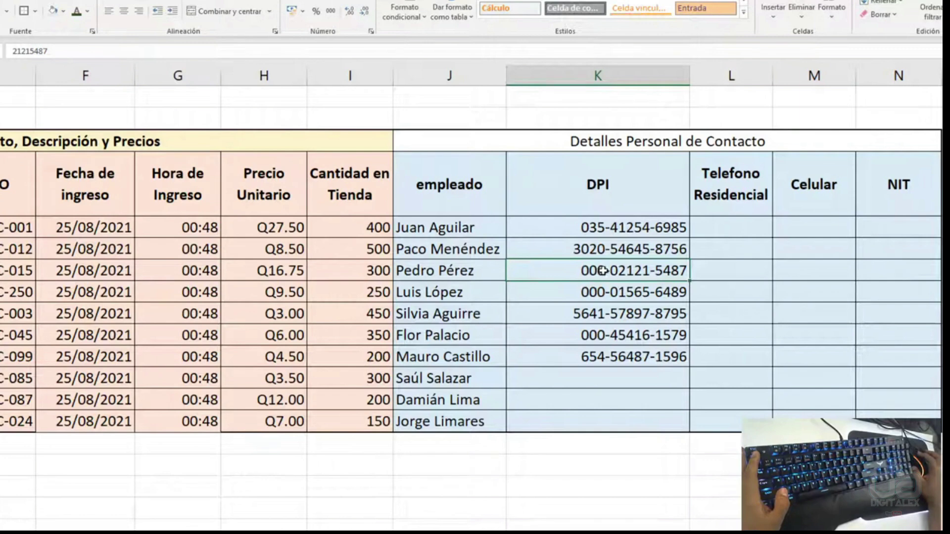
{"action": "left_click", "coordinate": [605, 363]}
{"action": "left_click", "coordinate": [610, 380]}
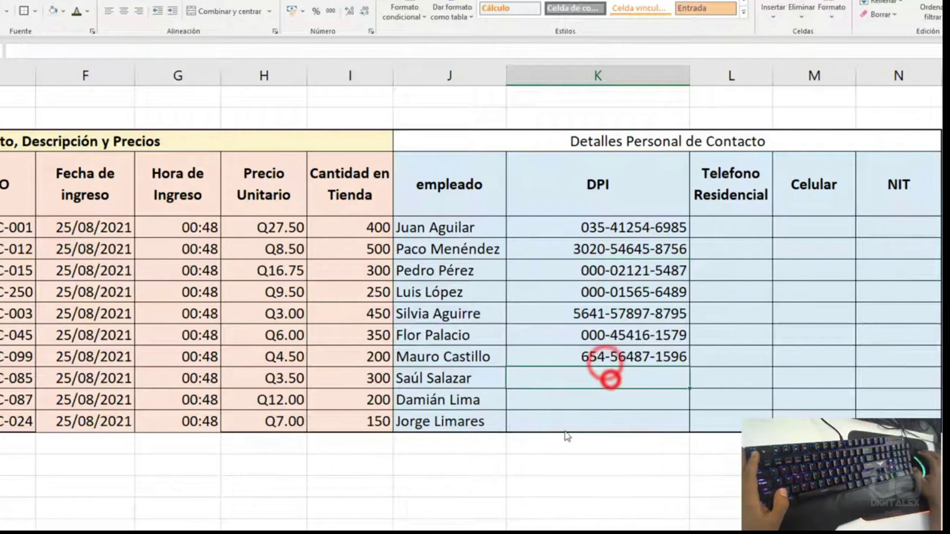
{"action": "left_click", "coordinate": [547, 422]}
{"action": "left_click", "coordinate": [627, 368]}
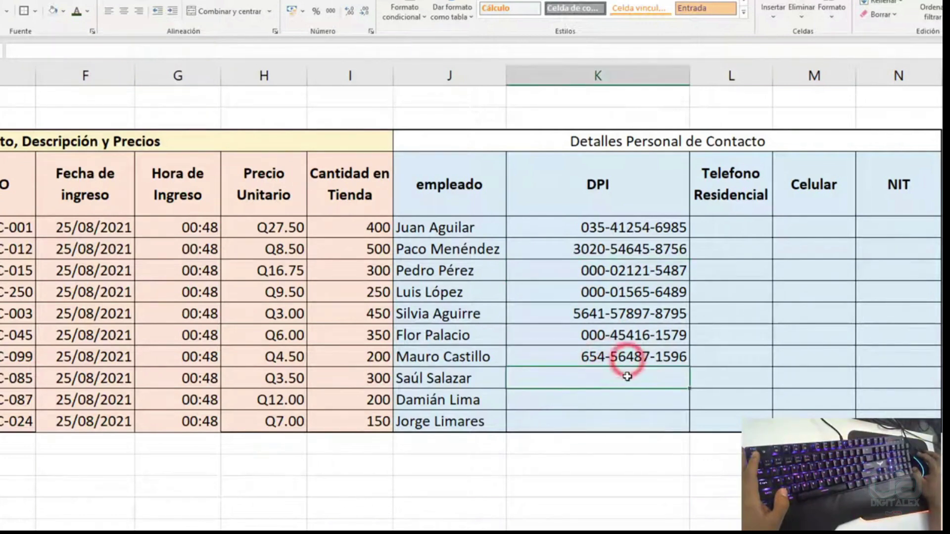
{"action": "key", "text": "Return"}
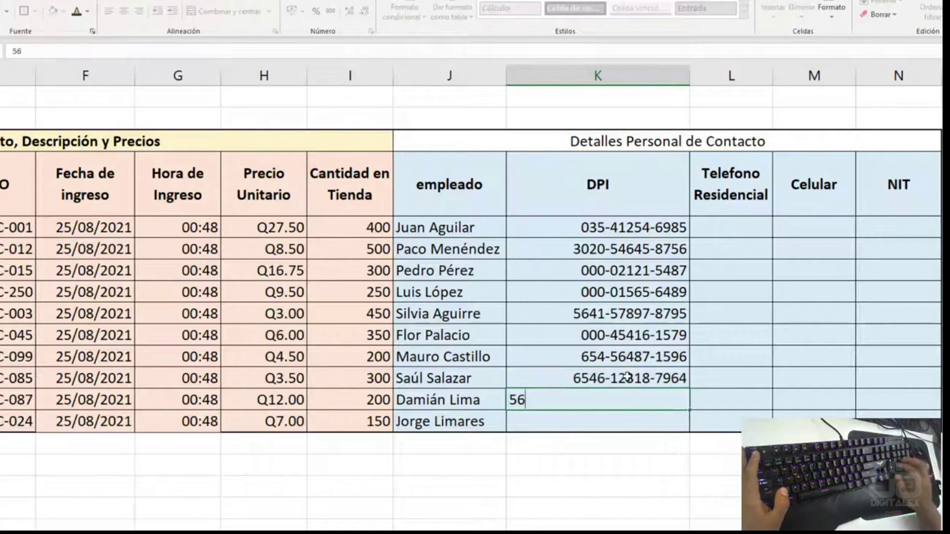
{"action": "key", "text": "Return"}
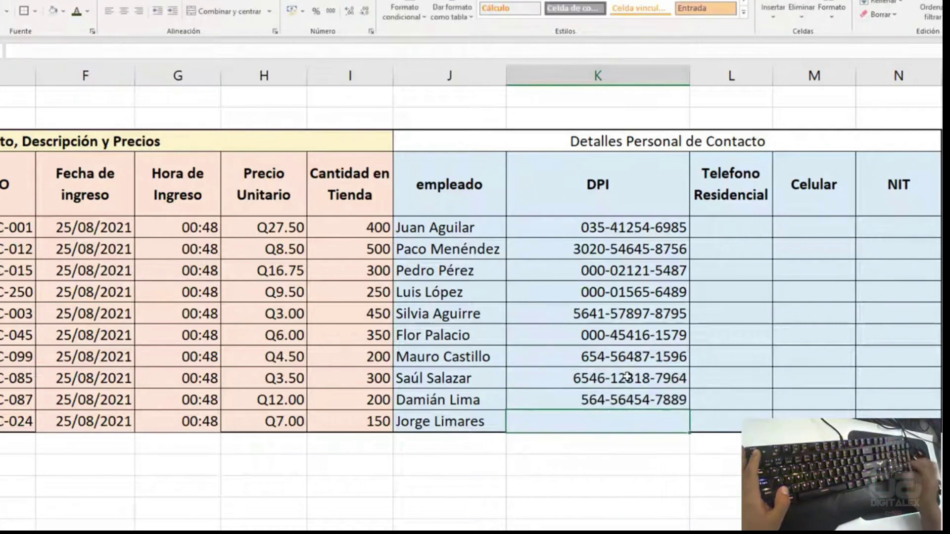
{"action": "key", "text": "Return"}
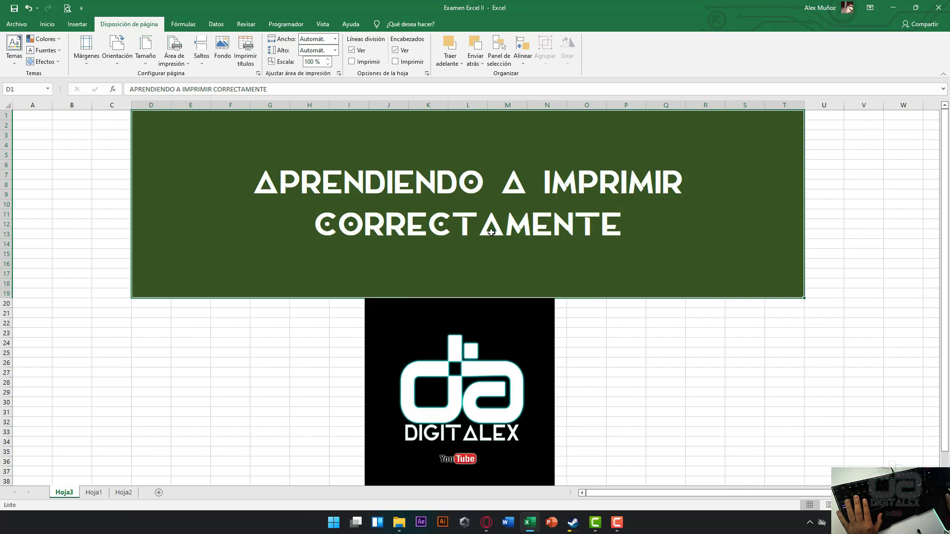
- On Hoja1, select the 'Control de Ventas Tienda Digitalex' table and preview it for printing
{"action": "left_click", "coordinate": [93, 495]}
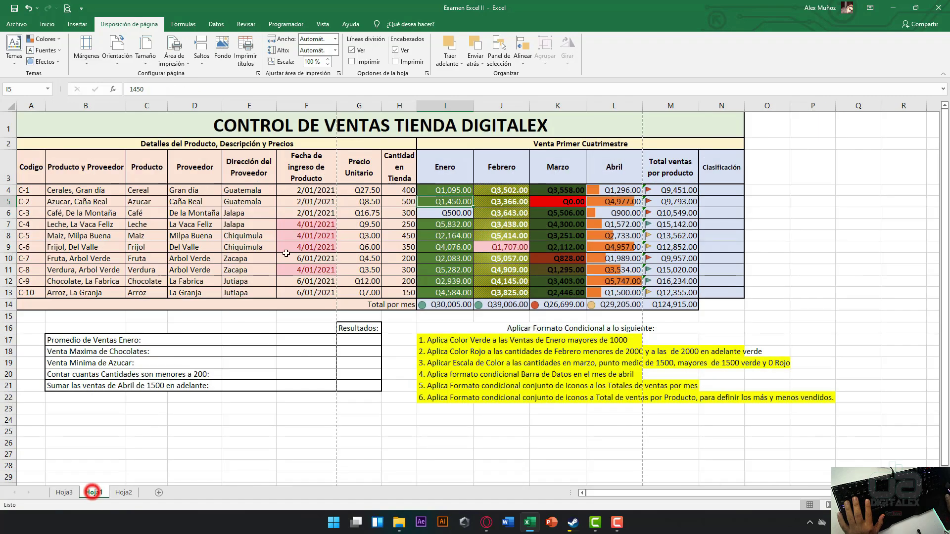
{"action": "scroll", "coordinate": [148, 205], "scroll_direction": "up", "scroll_amount": 1}
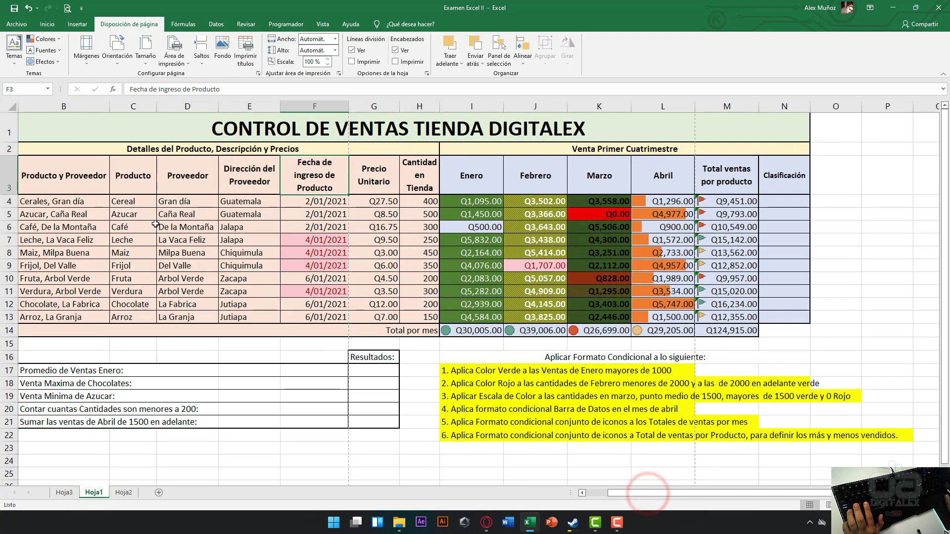
{"action": "left_click", "coordinate": [85, 137]}
{"action": "key", "text": "ctrl+a"}
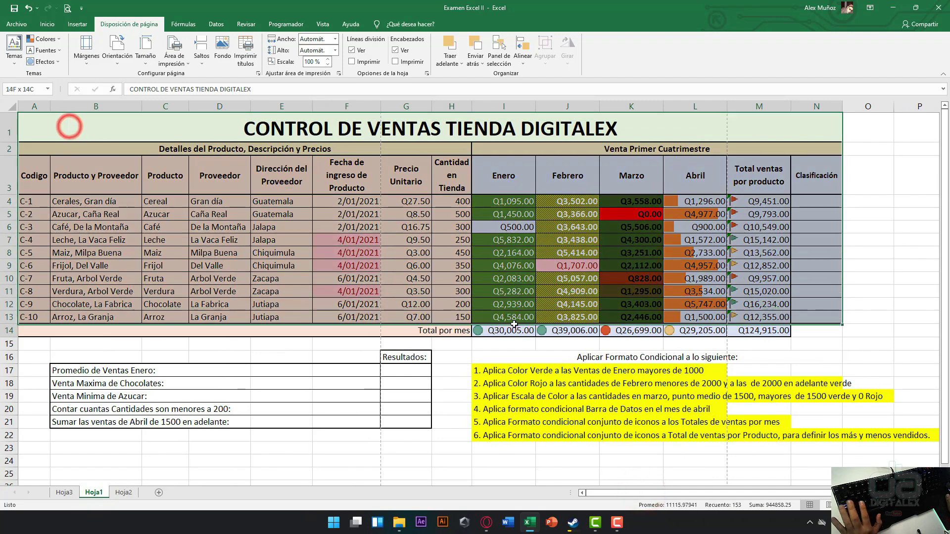
{"action": "left_click", "coordinate": [85, 61]}
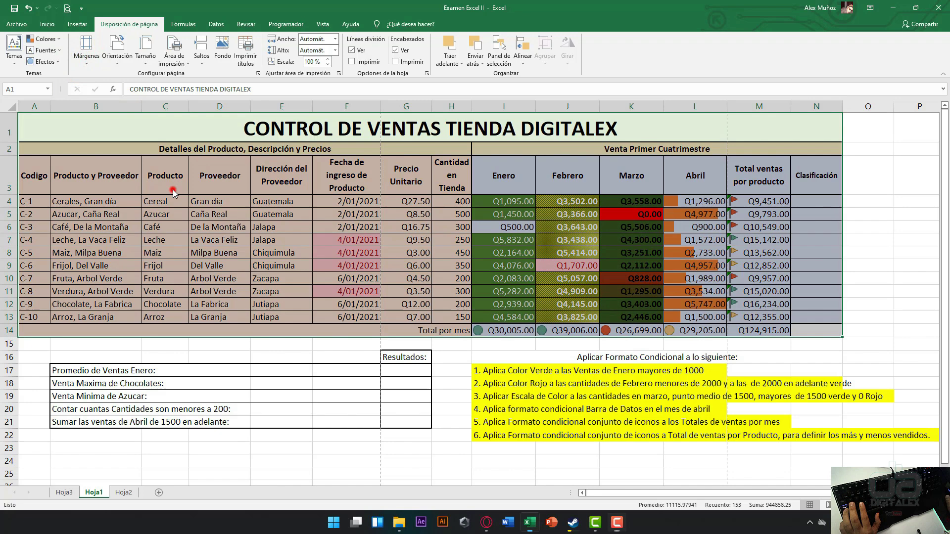
{"action": "left_click", "coordinate": [171, 202]}
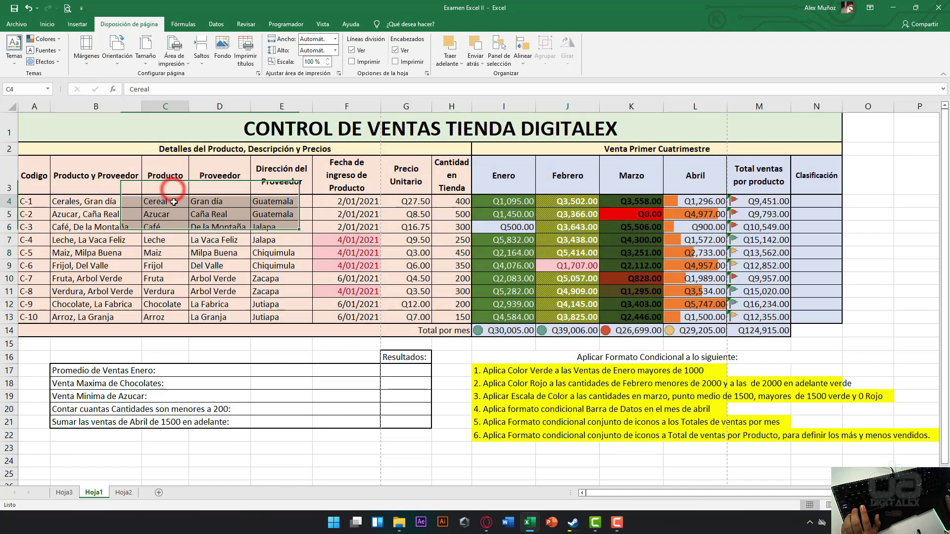
{"action": "key", "text": "ctrl+p"}
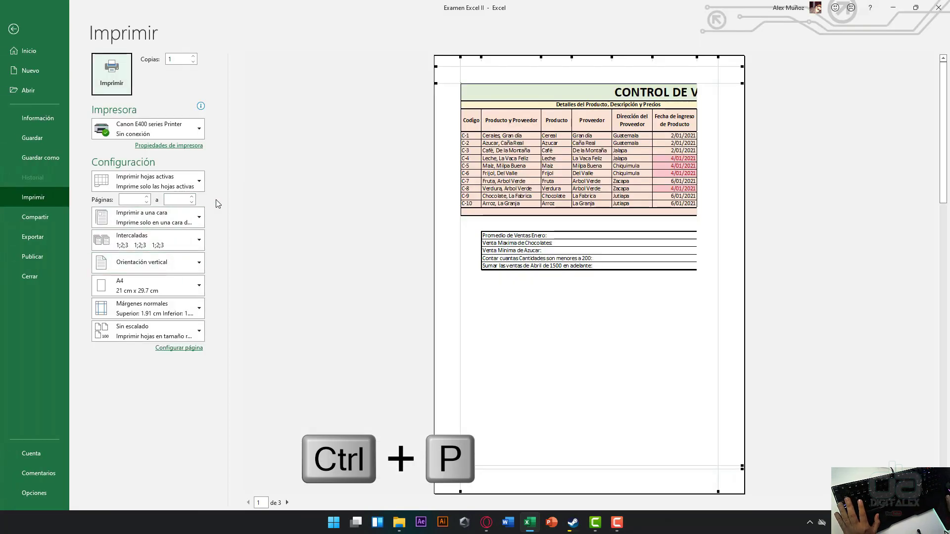
- Page through the three preview pages, return to page 1, and go back to the worksheet
{"action": "left_click", "coordinate": [247, 194]}
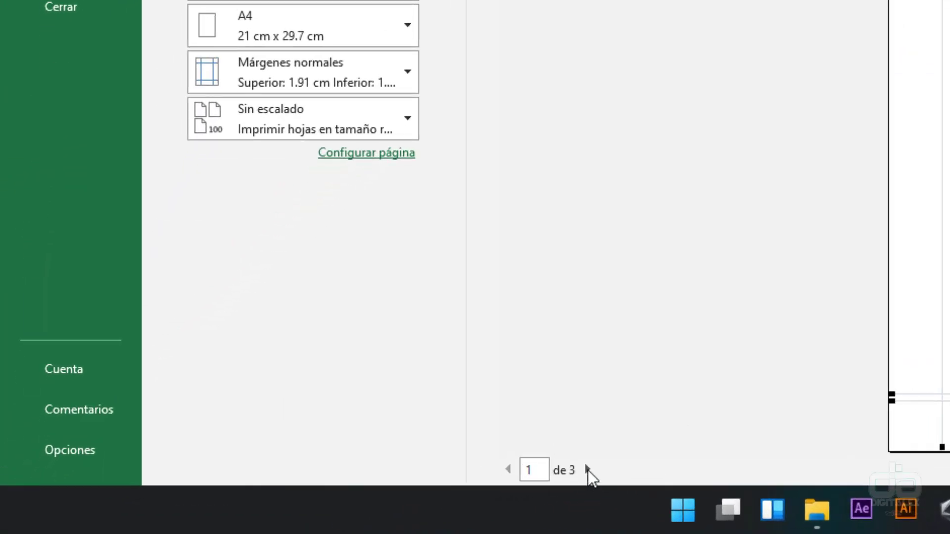
{"action": "left_click", "coordinate": [588, 471]}
{"action": "left_click", "coordinate": [588, 470]}
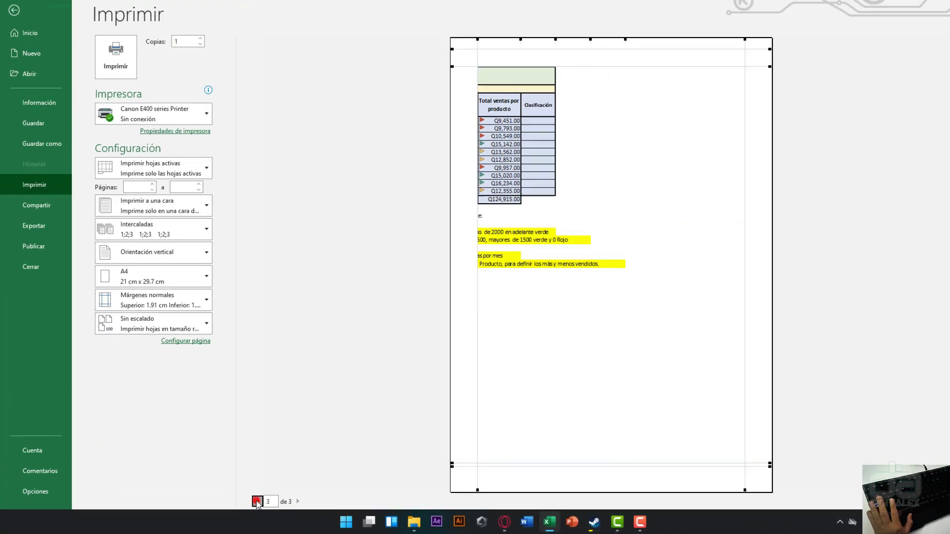
{"action": "left_click", "coordinate": [438, 478]}
{"action": "left_click", "coordinate": [438, 478]}
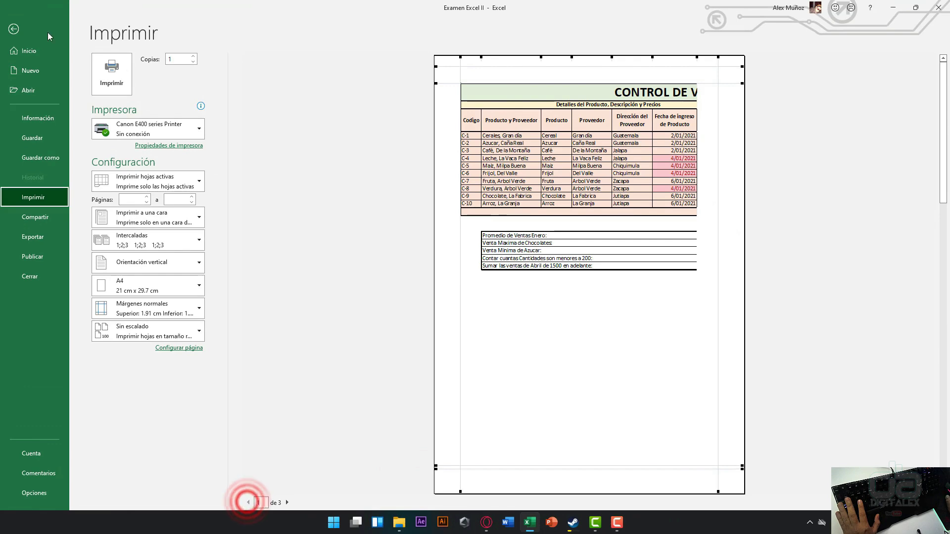
{"action": "left_click", "coordinate": [28, 29]}
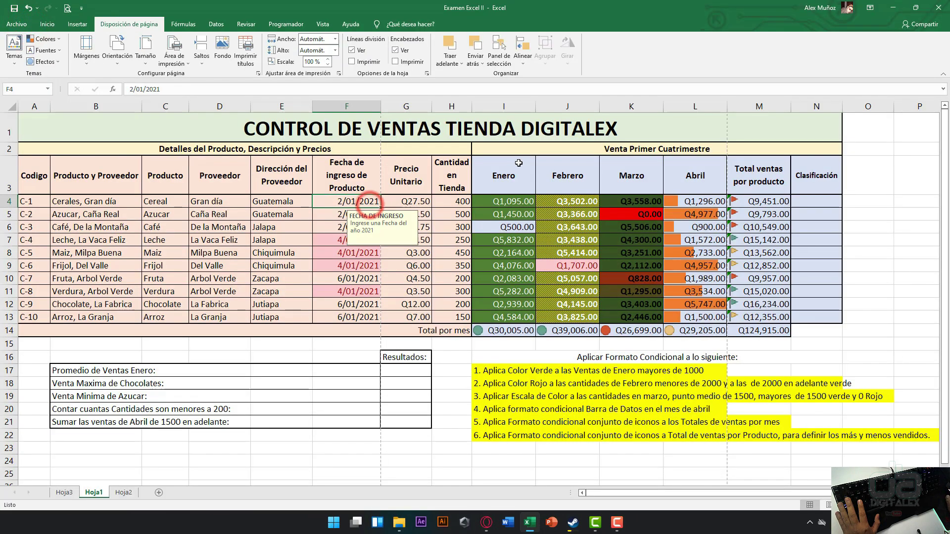
- Select A1:N22 and set narrow margins with landscape orientation
{"action": "left_click_drag", "start_coordinate": [767, 123], "coordinate": [587, 436]}
{"action": "left_click", "coordinate": [188, 84]}
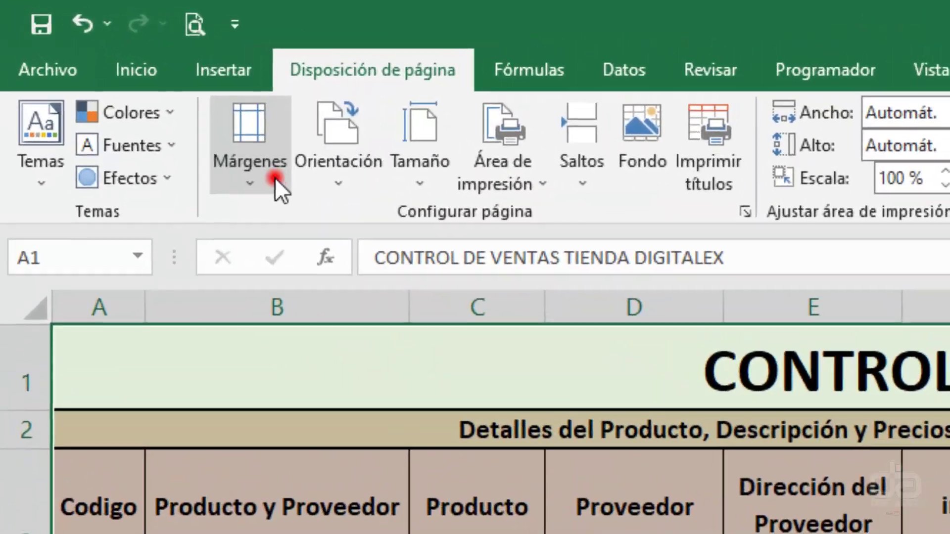
{"action": "left_click", "coordinate": [94, 64]}
{"action": "left_click", "coordinate": [239, 392]}
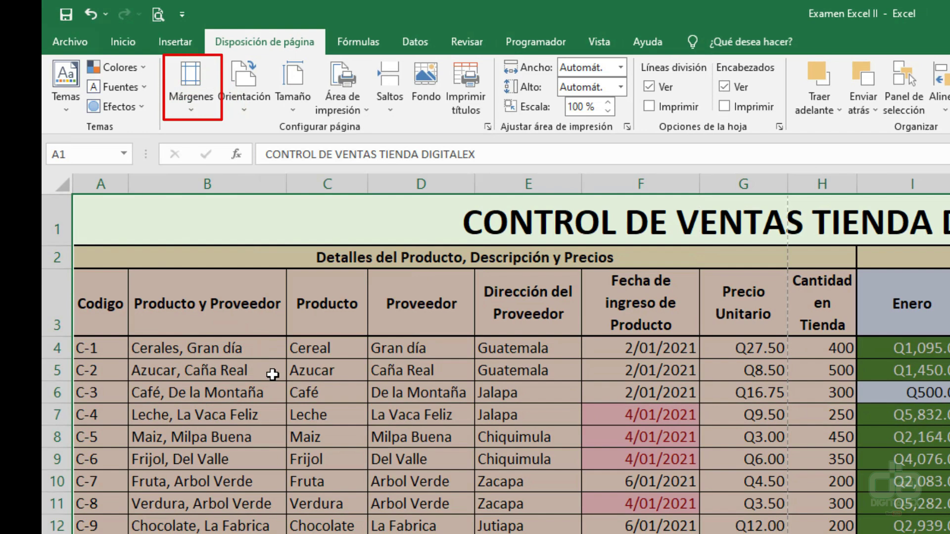
{"action": "left_click", "coordinate": [240, 102]}
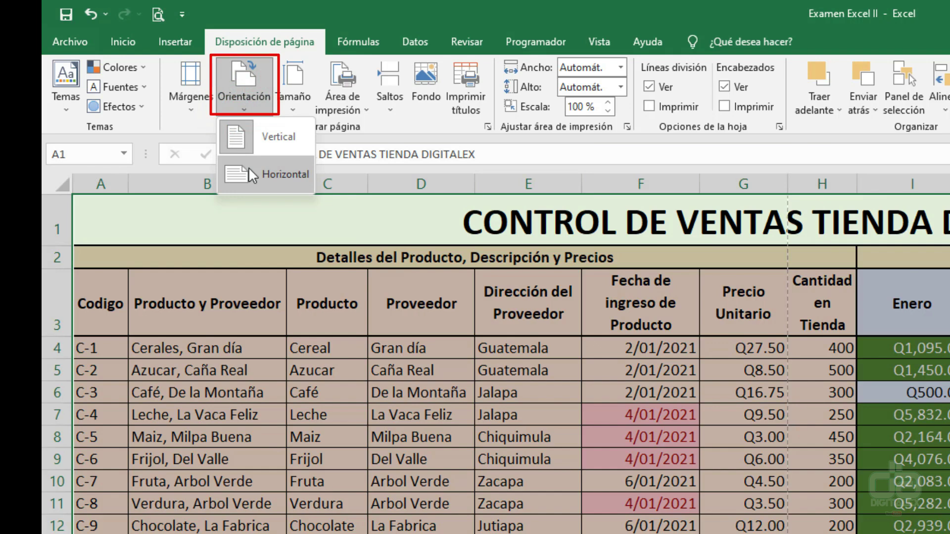
{"action": "left_click", "coordinate": [270, 170]}
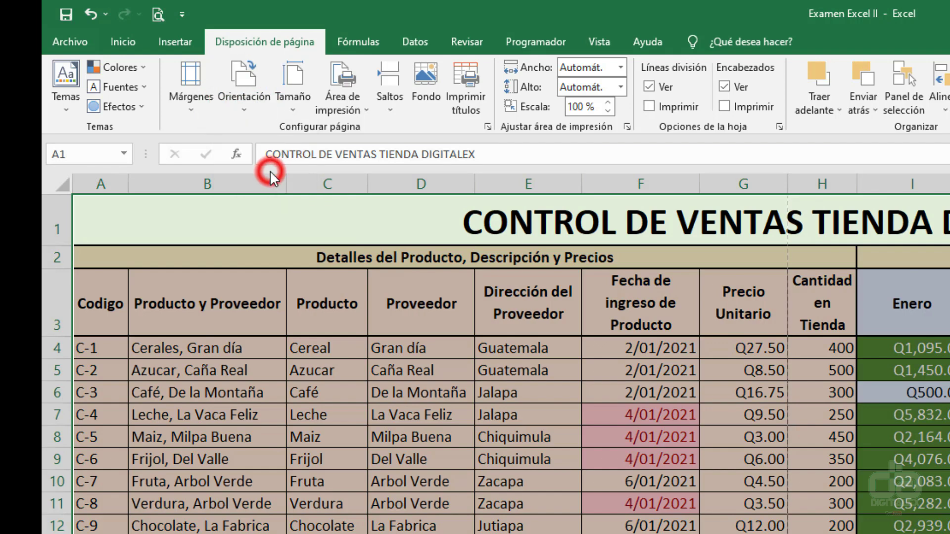
- Set the paper size to Carta
{"action": "left_click", "coordinate": [294, 102]}
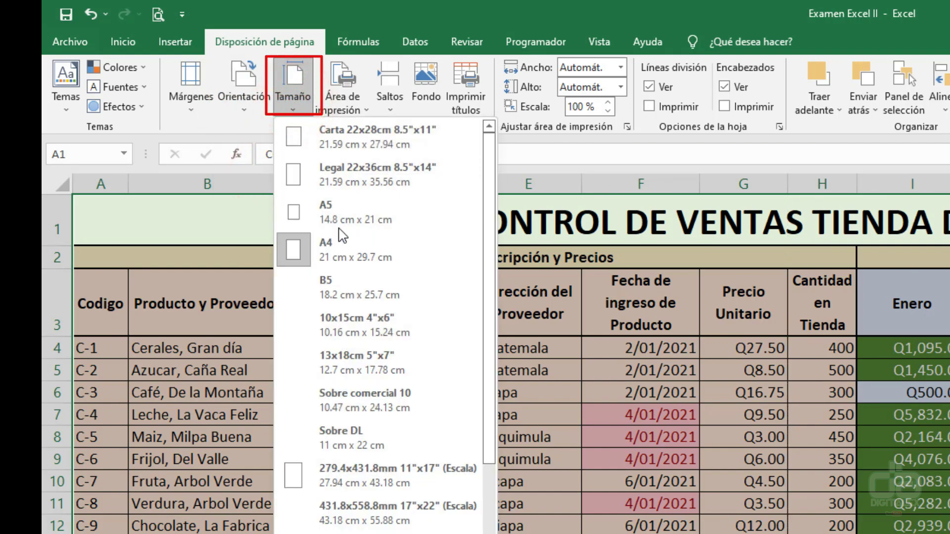
{"action": "left_click", "coordinate": [336, 223]}
{"action": "left_click", "coordinate": [285, 104]}
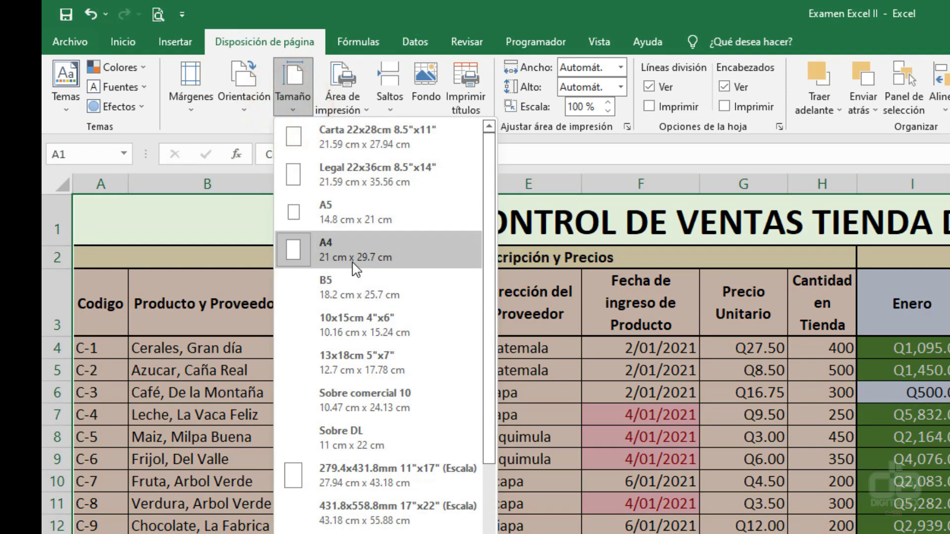
{"action": "scroll", "coordinate": [342, 198], "scroll_direction": "down", "scroll_amount": 1}
{"action": "scroll", "coordinate": [341, 193], "scroll_direction": "up", "scroll_amount": 1}
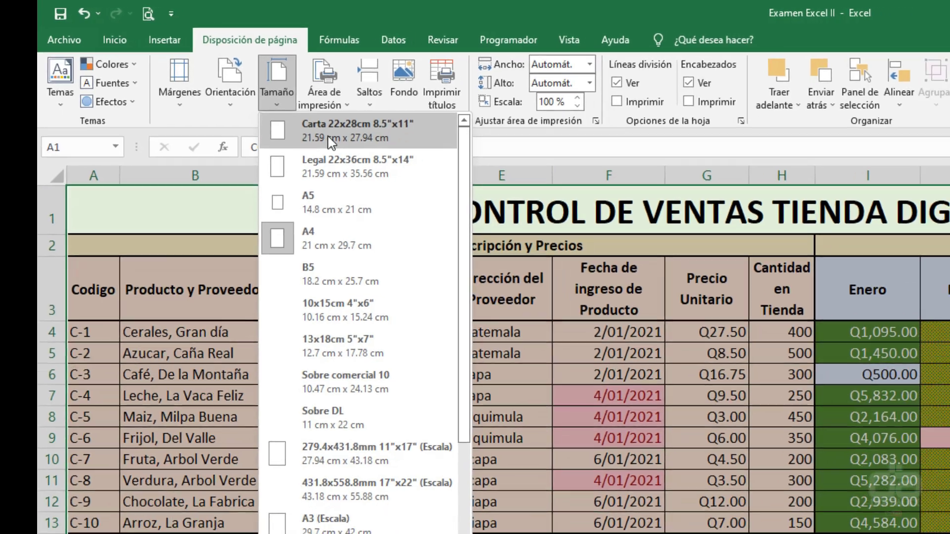
{"action": "left_click", "coordinate": [350, 147]}
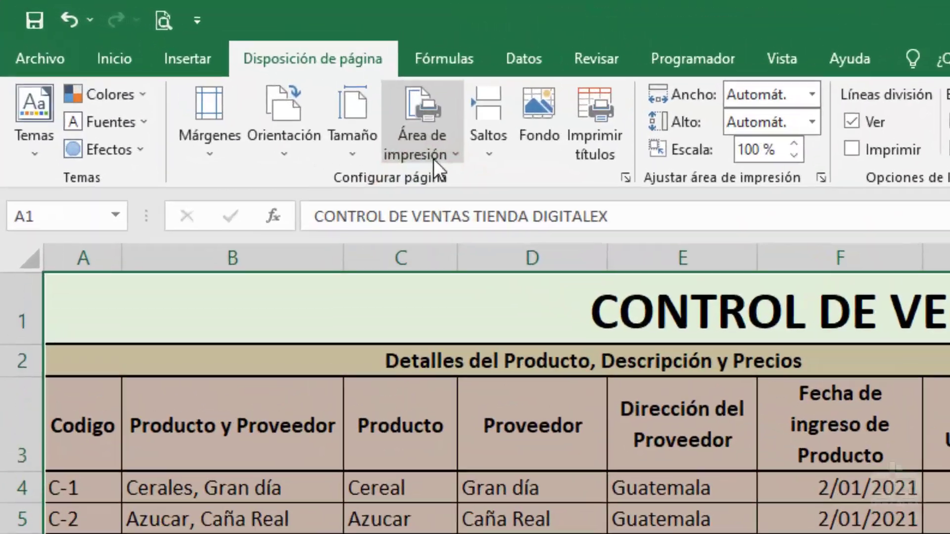
- Make the selection the print area and scale it to 1 page wide by 1 page tall
{"action": "left_click", "coordinate": [435, 156]}
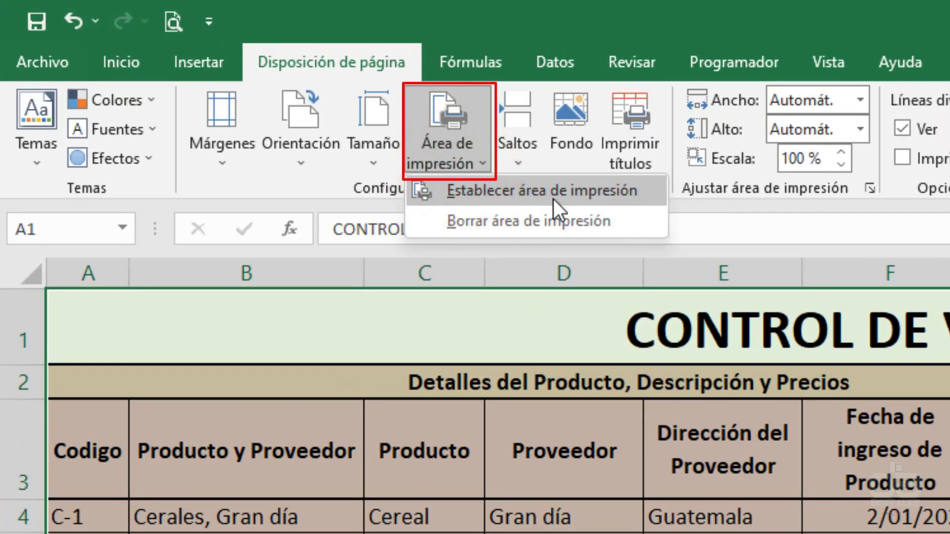
{"action": "left_click", "coordinate": [553, 199]}
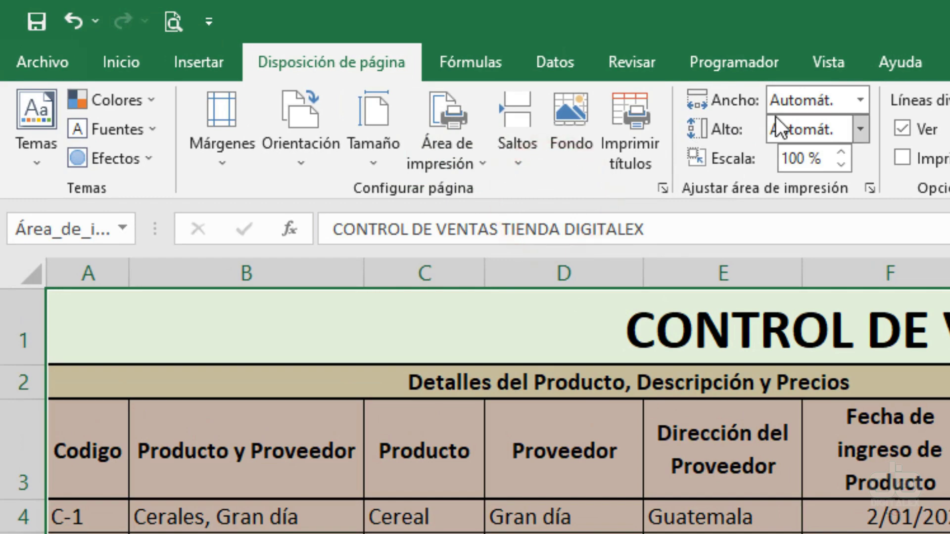
{"action": "left_click", "coordinate": [861, 100]}
{"action": "left_click", "coordinate": [861, 149]}
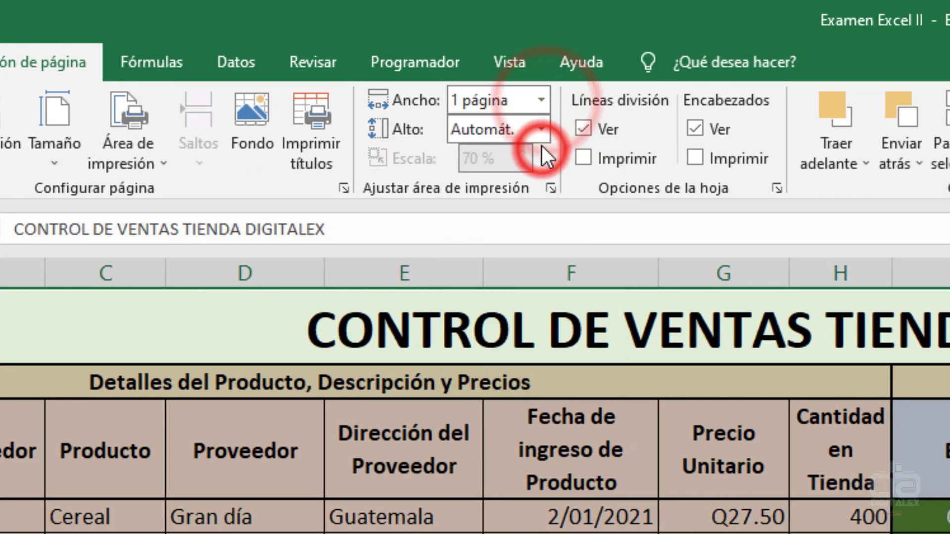
{"action": "left_click", "coordinate": [542, 129]}
{"action": "left_click", "coordinate": [524, 183]}
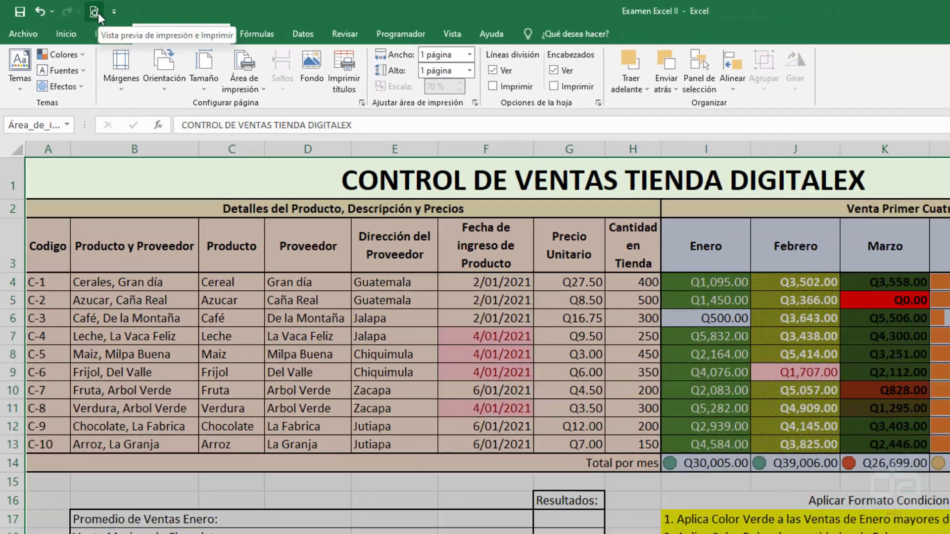
{"action": "left_click", "coordinate": [94, 12]}
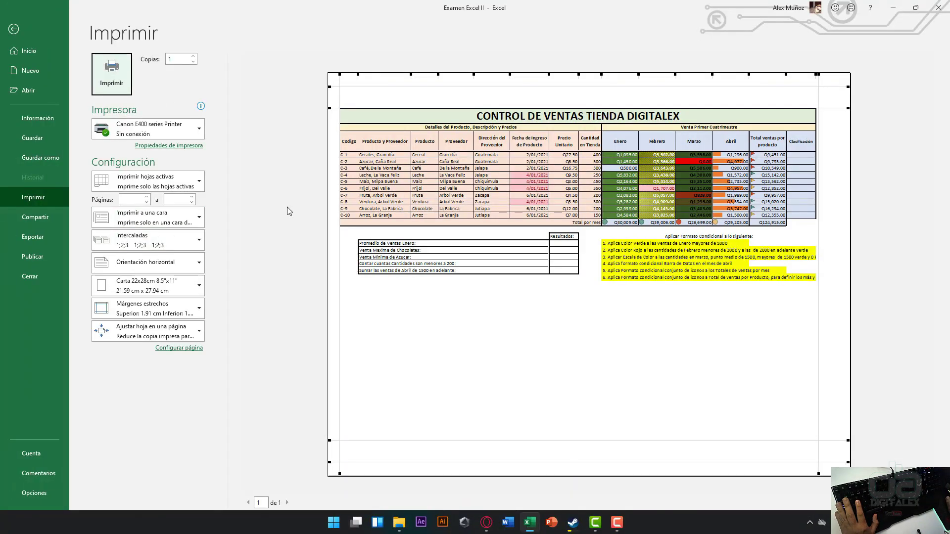
{"action": "left_click", "coordinate": [313, 206]}
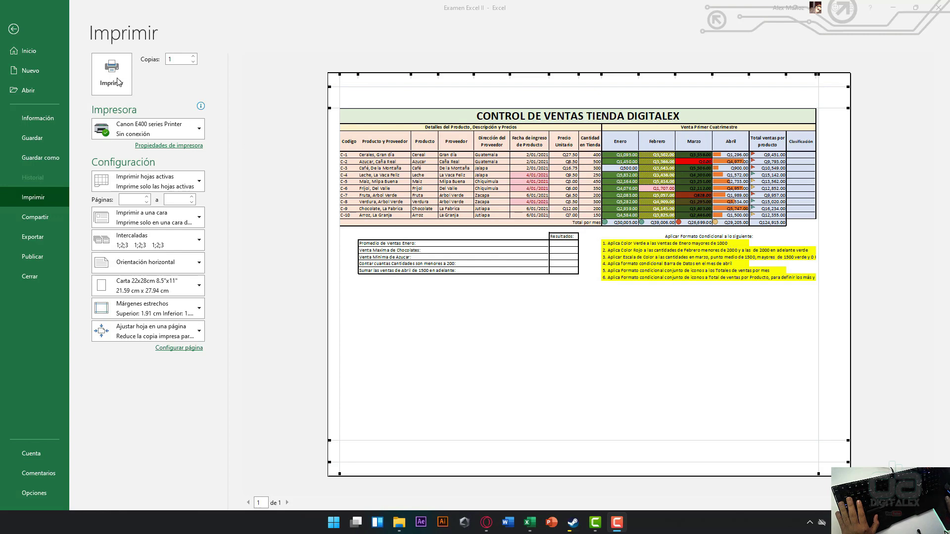
- Back on the worksheet, select A1:N22 and set the paper size to Legal
{"action": "left_click", "coordinate": [13, 29]}
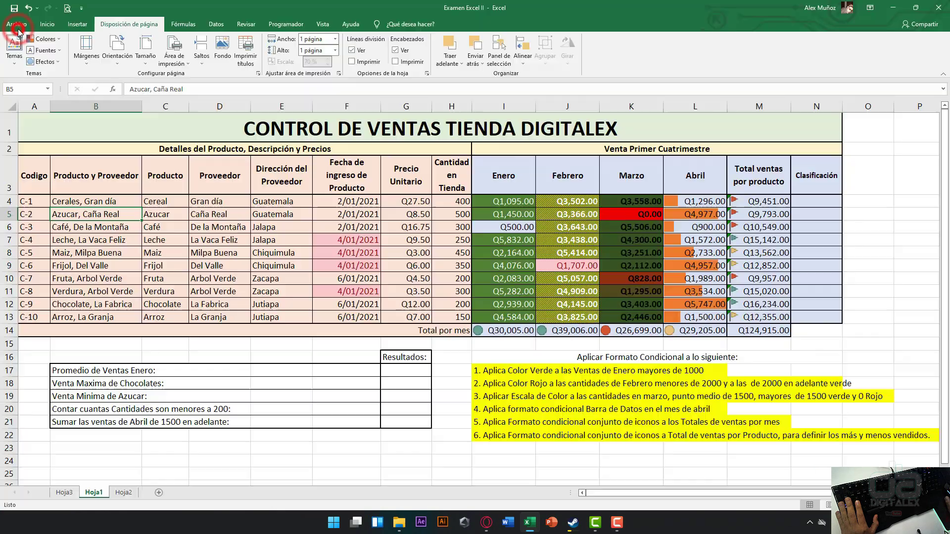
{"action": "left_click", "coordinate": [504, 179]}
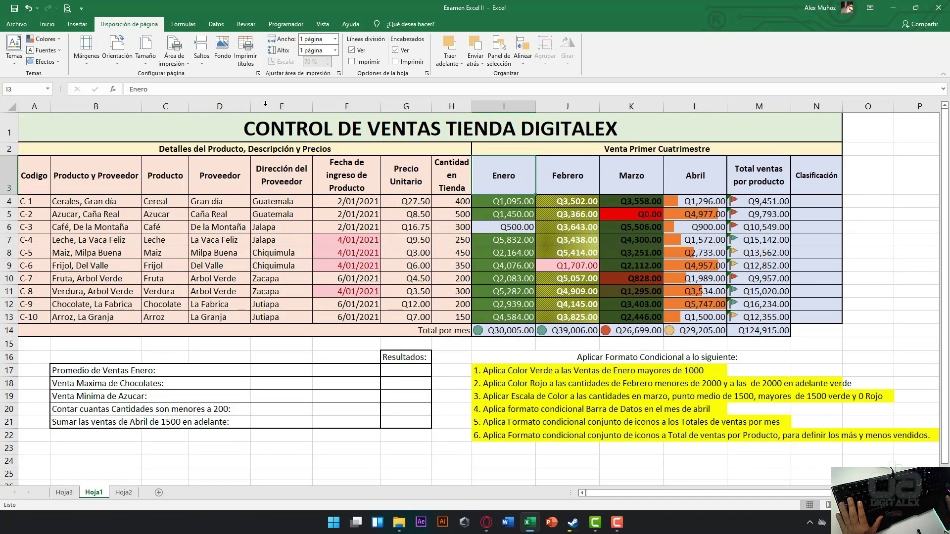
{"action": "left_click", "coordinate": [146, 54]}
{"action": "left_click", "coordinate": [150, 59]}
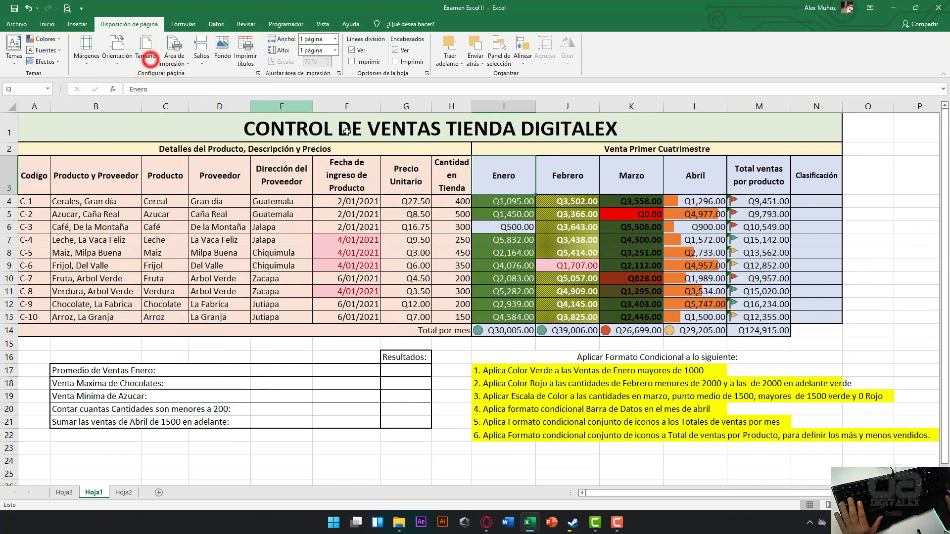
{"action": "left_click", "coordinate": [360, 134]}
{"action": "left_click_drag", "start_coordinate": [477, 131], "coordinate": [513, 434]}
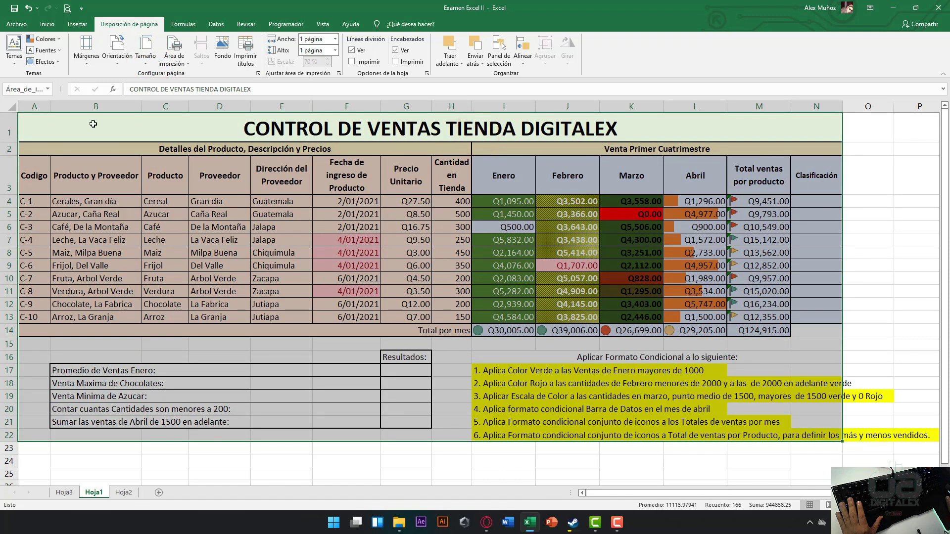
{"action": "left_click", "coordinate": [145, 58]}
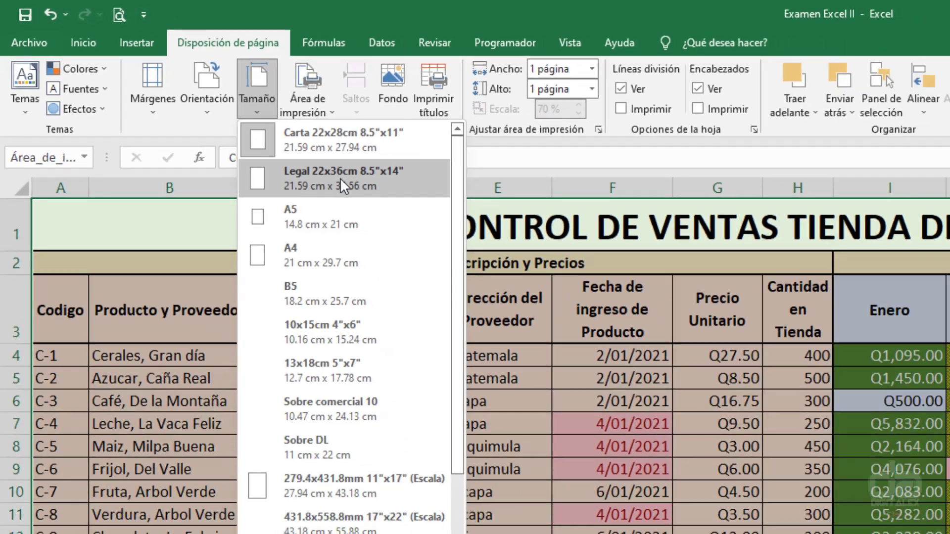
{"action": "left_click", "coordinate": [425, 222]}
- Set the selected A1:N22 range as the print area
{"action": "left_click", "coordinate": [192, 109]}
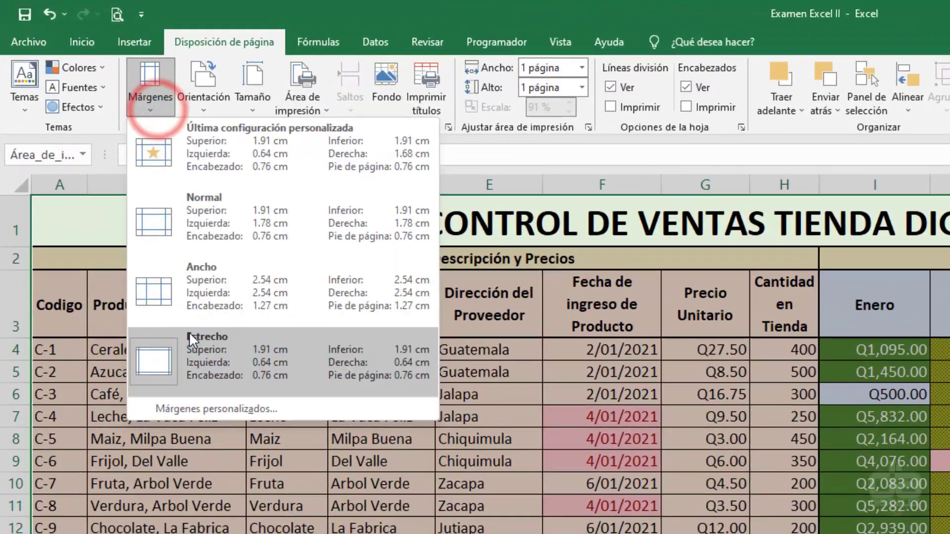
{"action": "left_click", "coordinate": [167, 81]}
{"action": "left_click", "coordinate": [196, 86]}
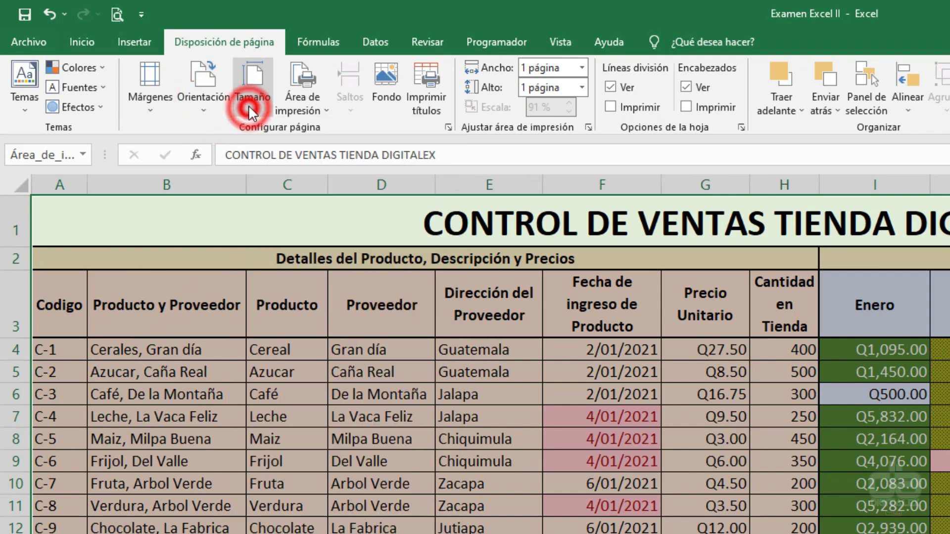
{"action": "left_click", "coordinate": [249, 107]}
{"action": "left_click", "coordinate": [316, 105]}
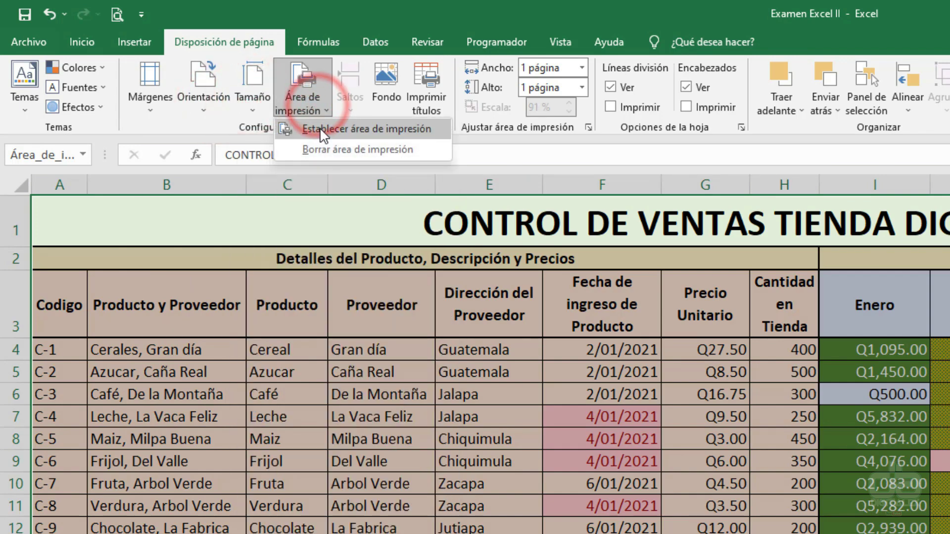
{"action": "left_click", "coordinate": [320, 130]}
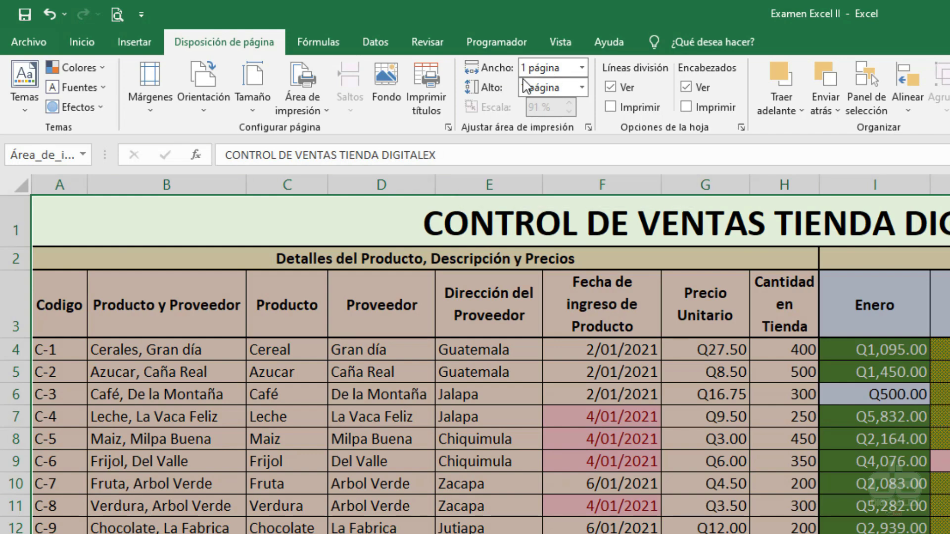
- Reset the page height to automatic, then fit the sheet to 1 page tall
{"action": "left_click", "coordinate": [583, 87]}
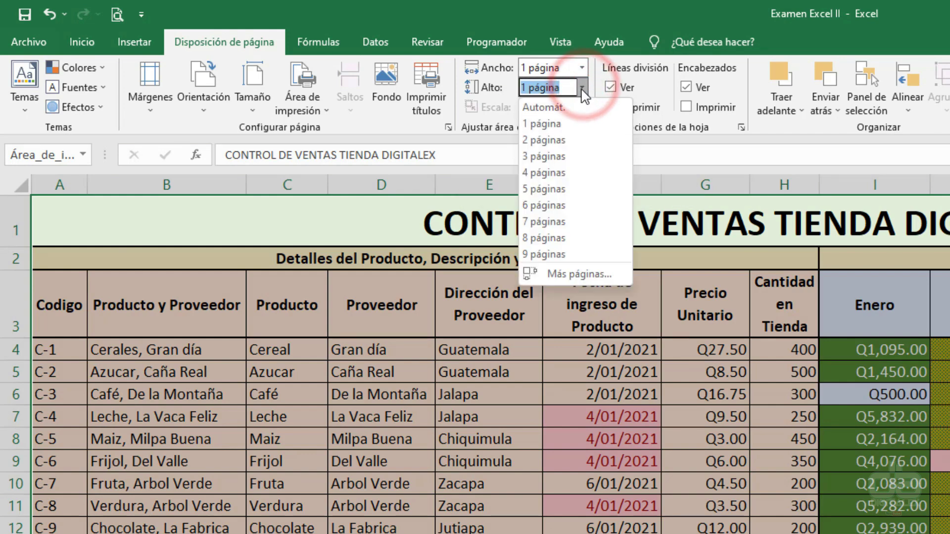
{"action": "left_click", "coordinate": [583, 88]}
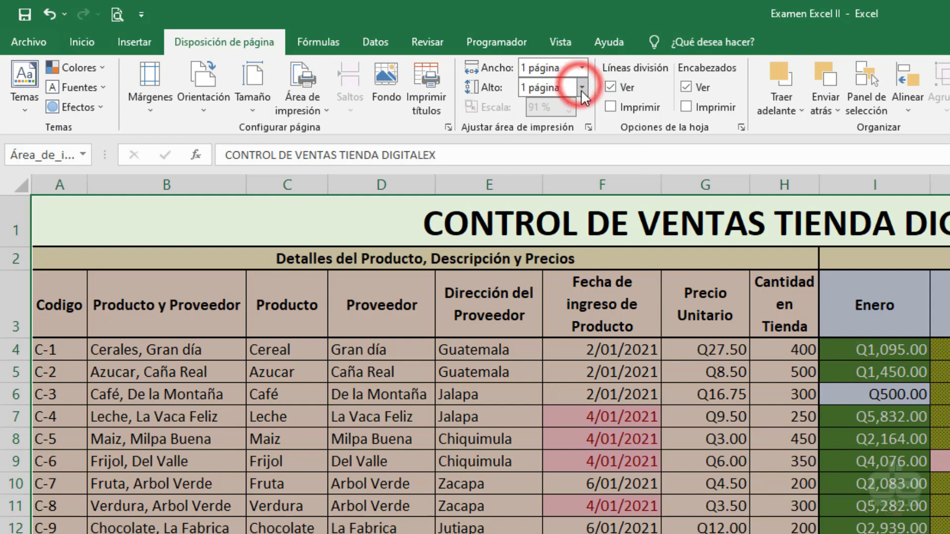
{"action": "left_click", "coordinate": [583, 87]}
{"action": "left_click", "coordinate": [573, 91]}
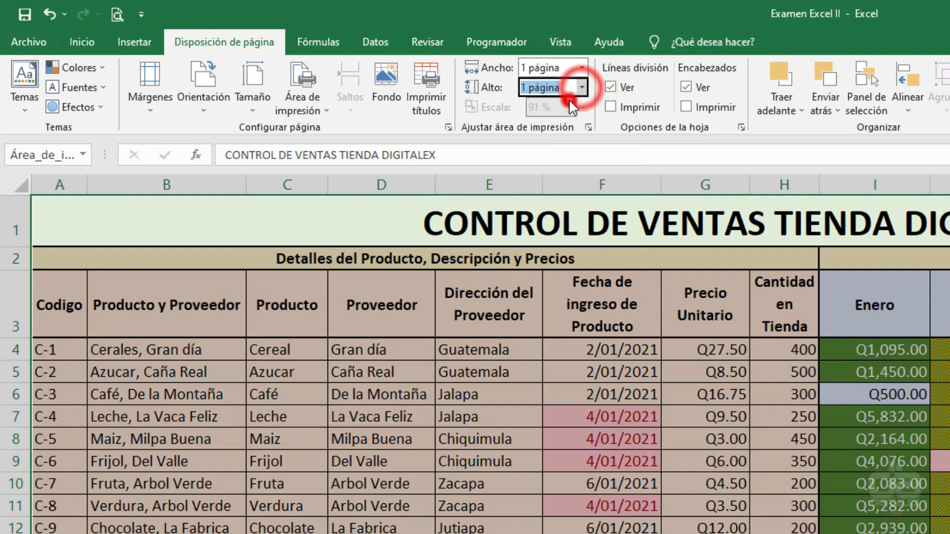
{"action": "left_click", "coordinate": [584, 88]}
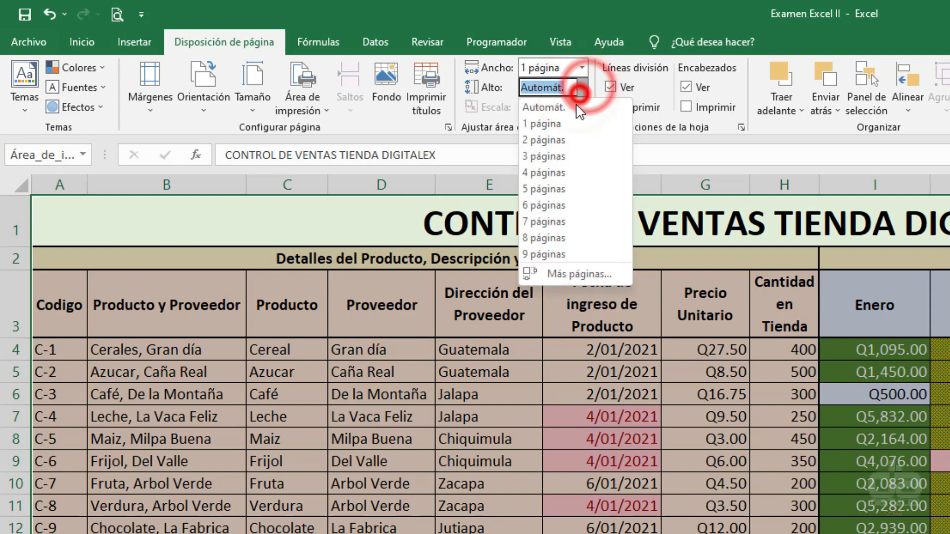
{"action": "left_click", "coordinate": [573, 125]}
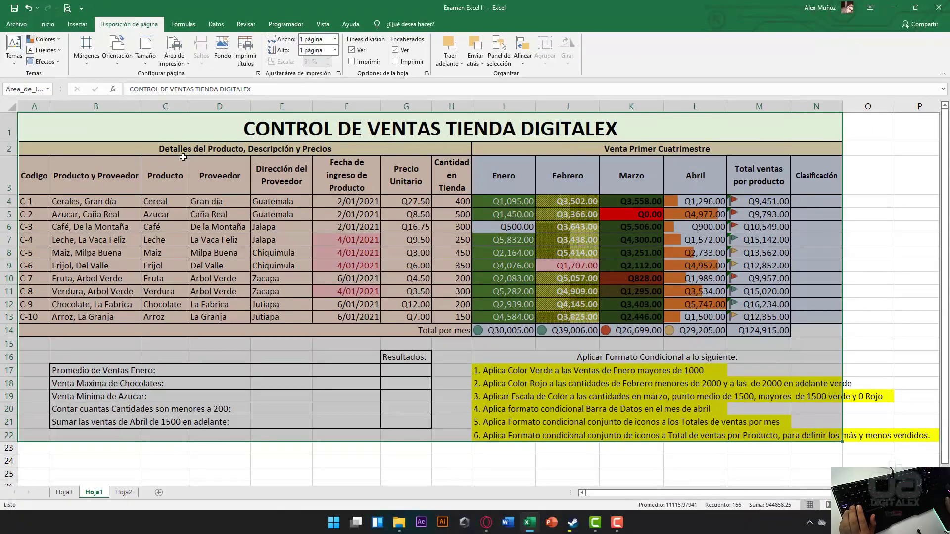
- Open the print preview and drag the right page margin narrower
{"action": "key", "text": "ctrl+p"}
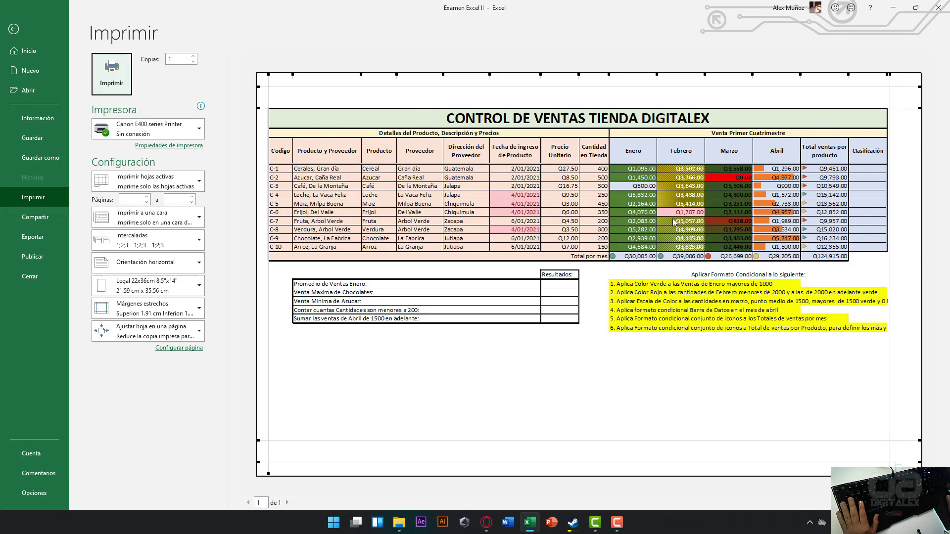
{"action": "mouse_move", "coordinate": [890, 98]}
{"action": "left_mouse_down"}
{"action": "mouse_move", "coordinate": [868, 98]}
{"action": "mouse_move", "coordinate": [890, 97]}
{"action": "left_mouse_up"}
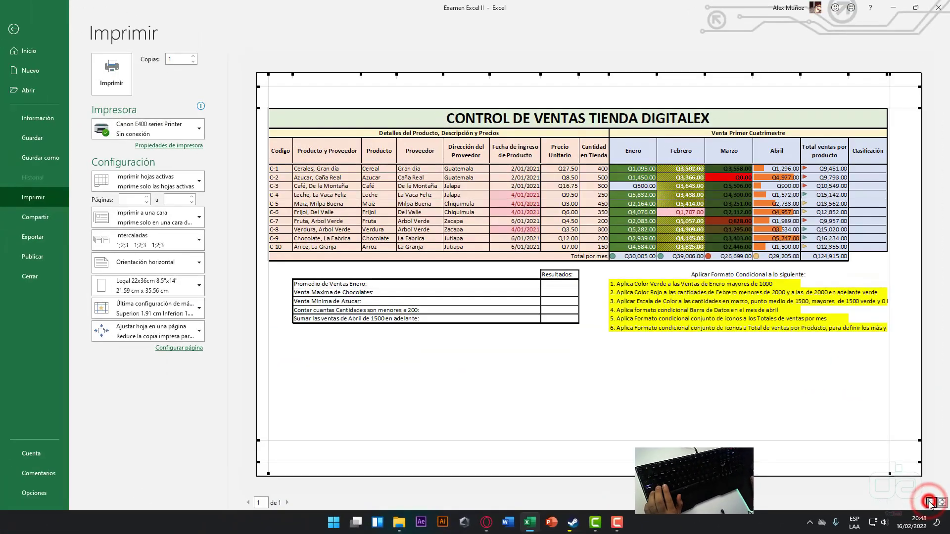
{"action": "left_click", "coordinate": [889, 439]}
{"action": "left_click", "coordinate": [930, 504]}
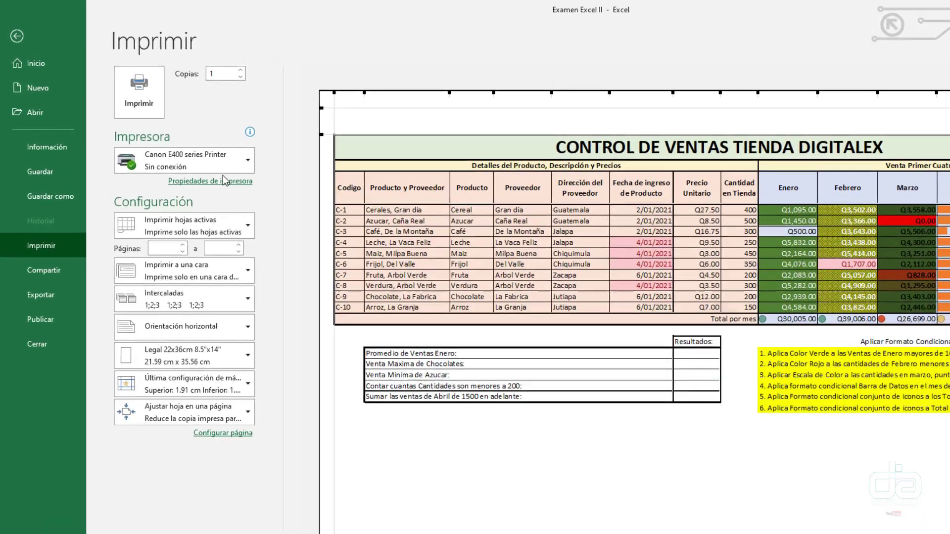
- In the printer properties, choose a custom (Personalizado) paper size in millimetres and confirm
{"action": "left_click", "coordinate": [168, 145]}
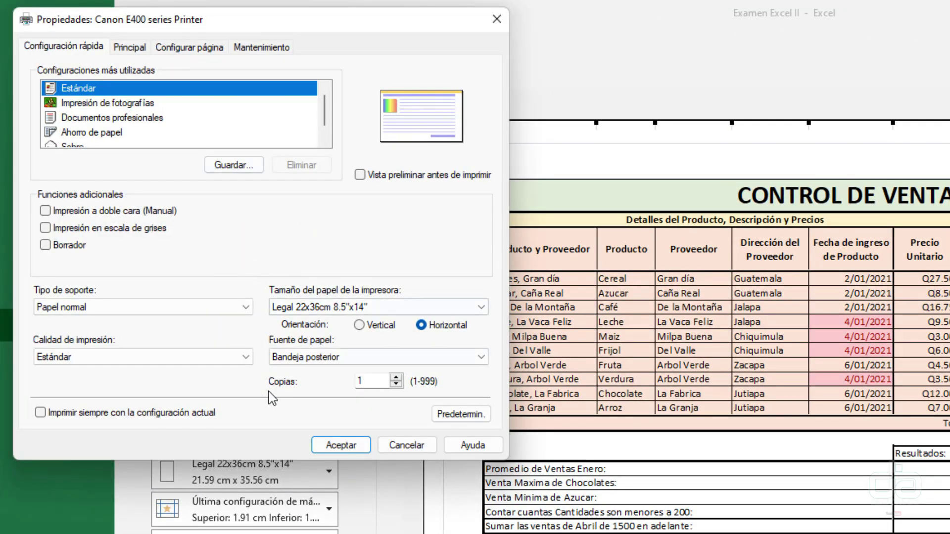
{"action": "left_click", "coordinate": [261, 389]}
{"action": "left_click", "coordinate": [304, 309]}
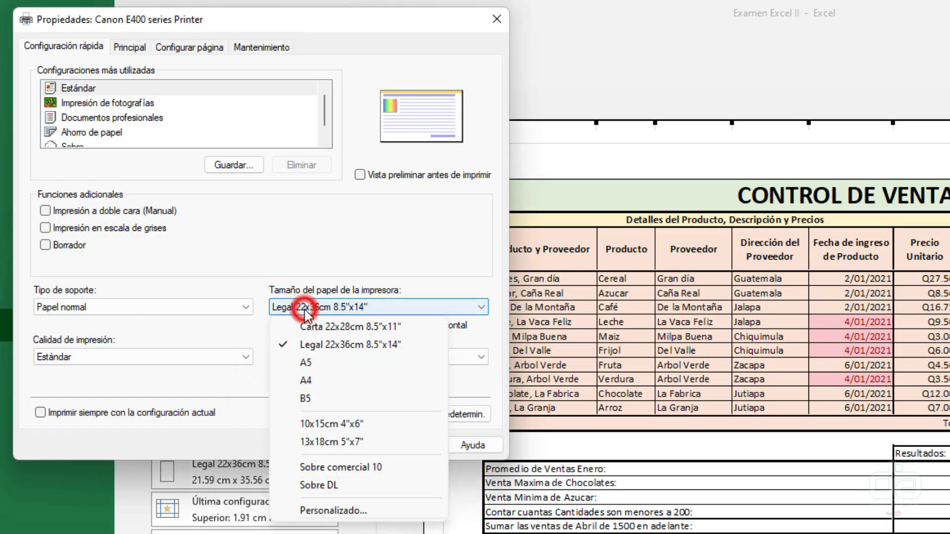
{"action": "left_click", "coordinate": [295, 512]}
{"action": "left_click", "coordinate": [209, 260]}
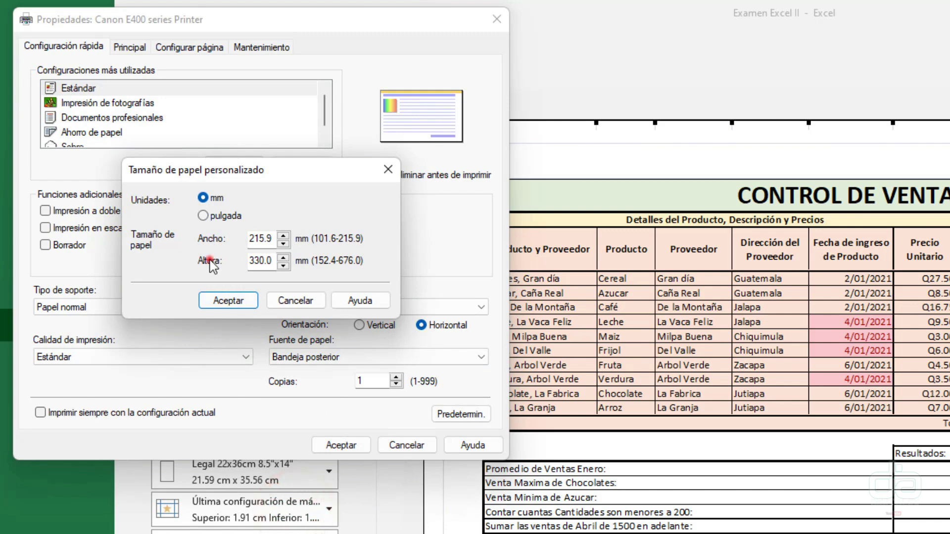
{"action": "double_click", "coordinate": [271, 262]}
{"action": "left_click", "coordinate": [203, 216]}
{"action": "left_click", "coordinate": [203, 198]}
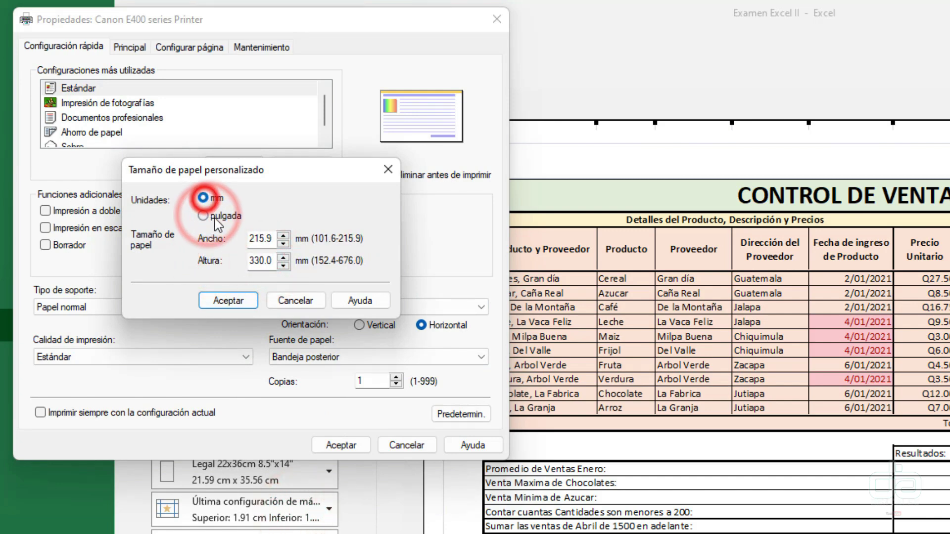
{"action": "left_click", "coordinate": [212, 301]}
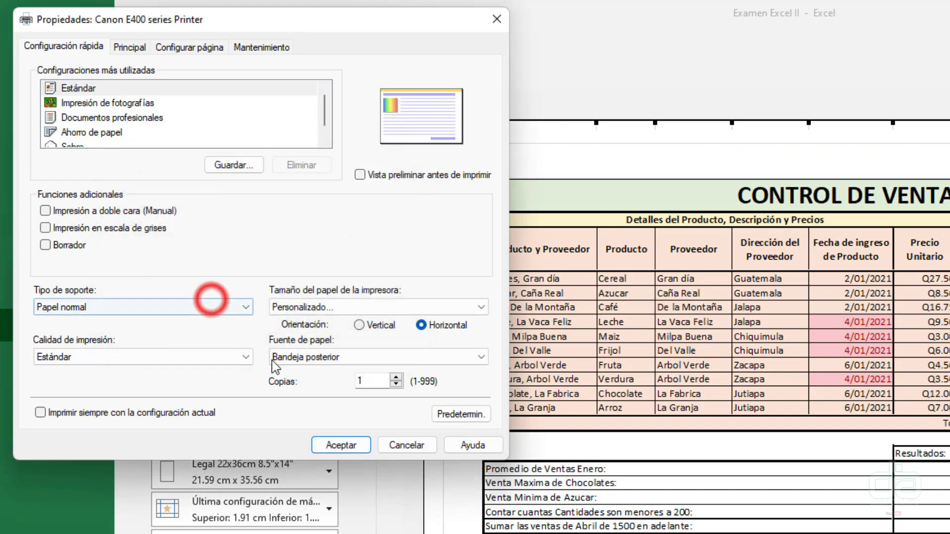
{"action": "left_click", "coordinate": [339, 445]}
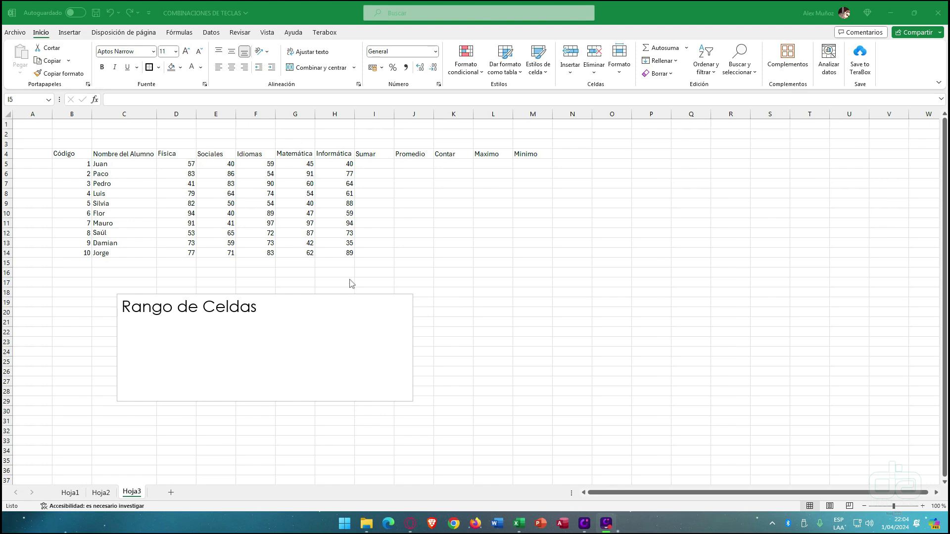
{"action": "left_click", "coordinate": [372, 165]}
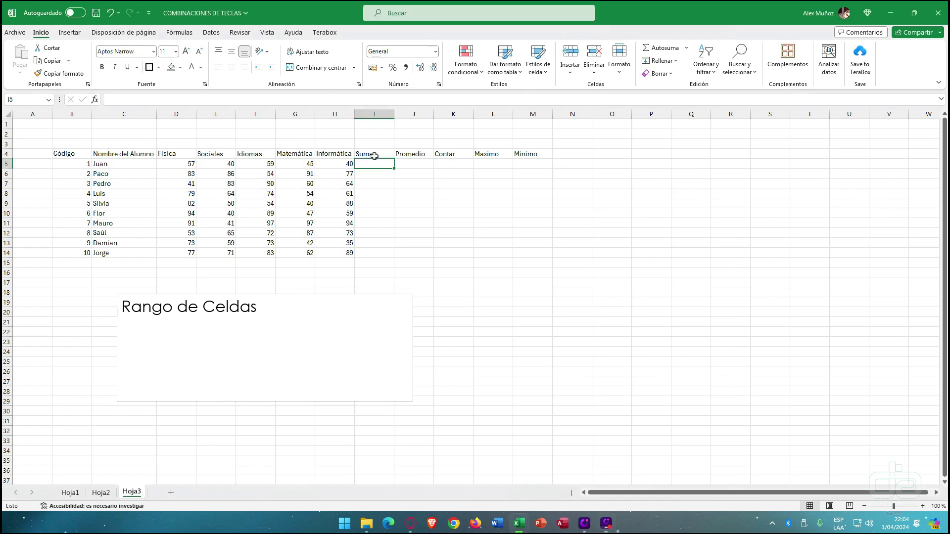
{"action": "left_click_drag", "start_coordinate": [376, 114], "coordinate": [525, 115]}
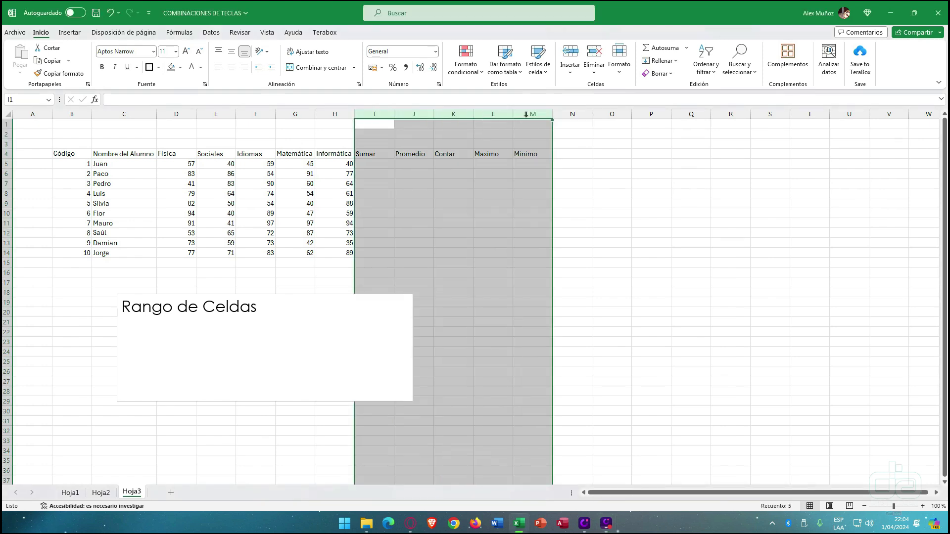
{"action": "left_click", "coordinate": [444, 199]}
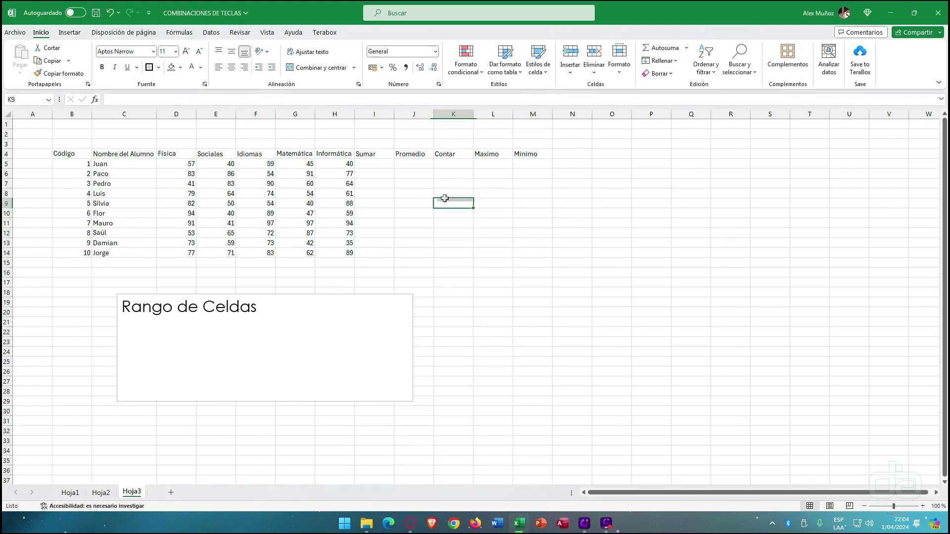
{"action": "left_click", "coordinate": [258, 314]}
{"action": "left_click", "coordinate": [431, 173]}
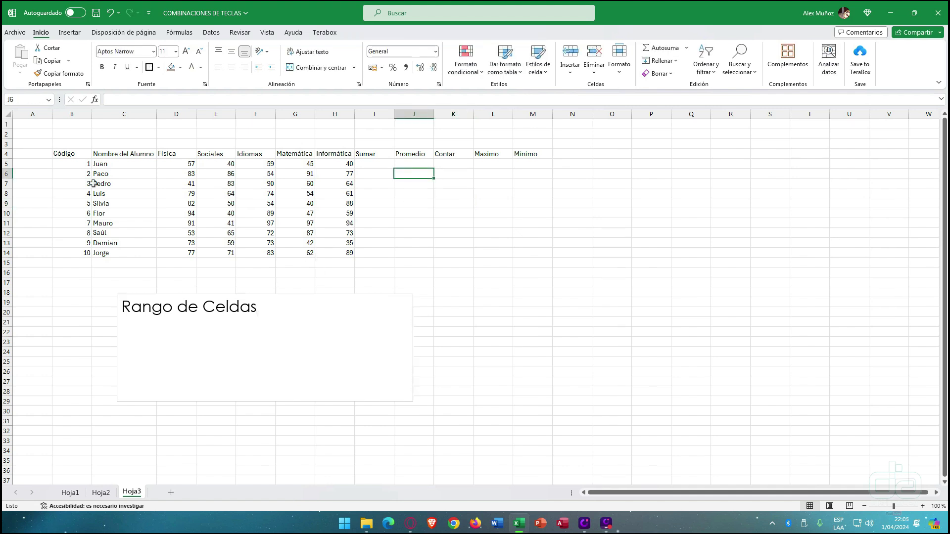
{"action": "left_click_drag", "start_coordinate": [168, 164], "coordinate": [338, 165]}
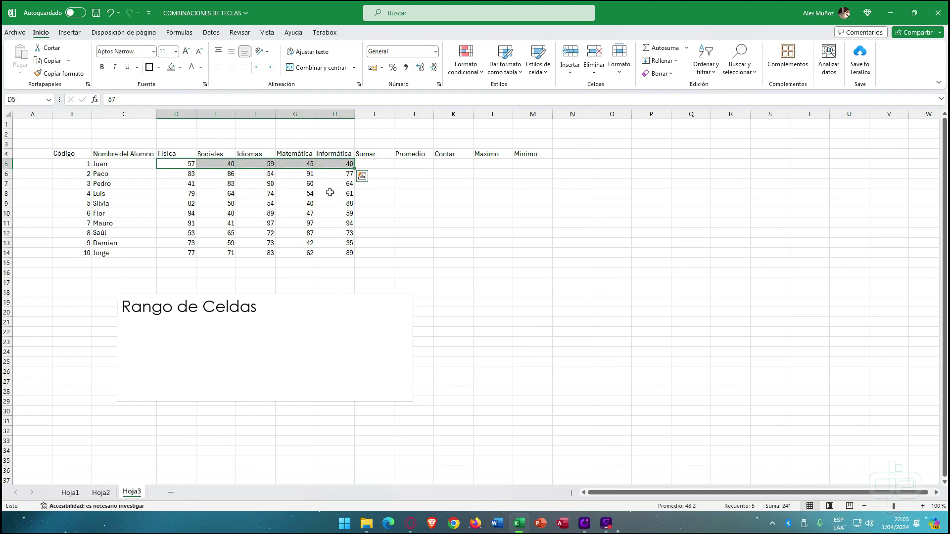
{"action": "left_click", "coordinate": [381, 165]}
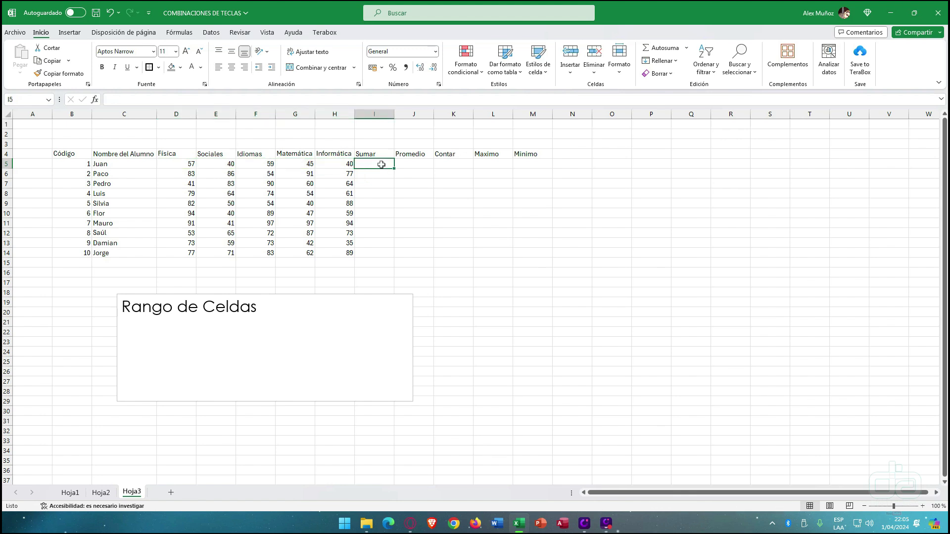
{"action": "left_click", "coordinate": [407, 164]}
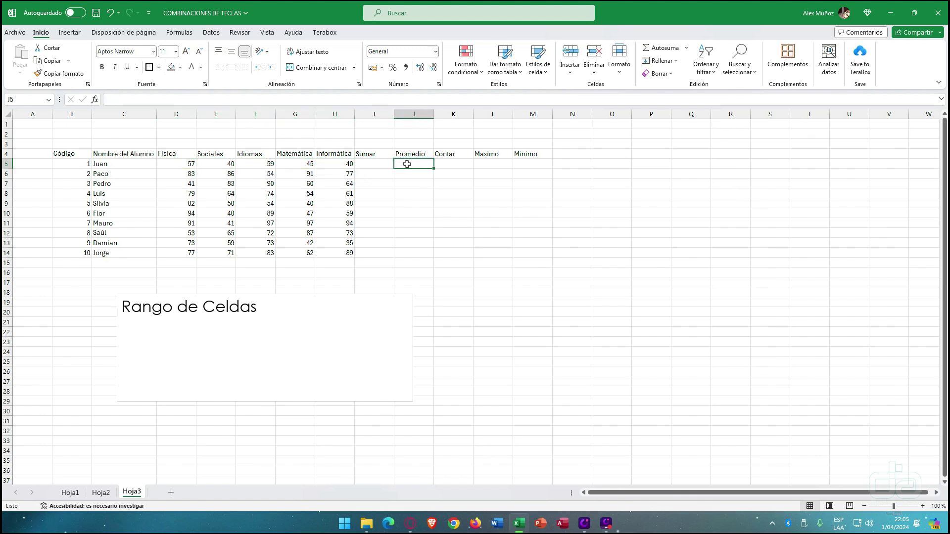
{"action": "left_click", "coordinate": [465, 167]}
{"action": "left_click", "coordinate": [498, 165]}
{"action": "left_click", "coordinate": [539, 165]}
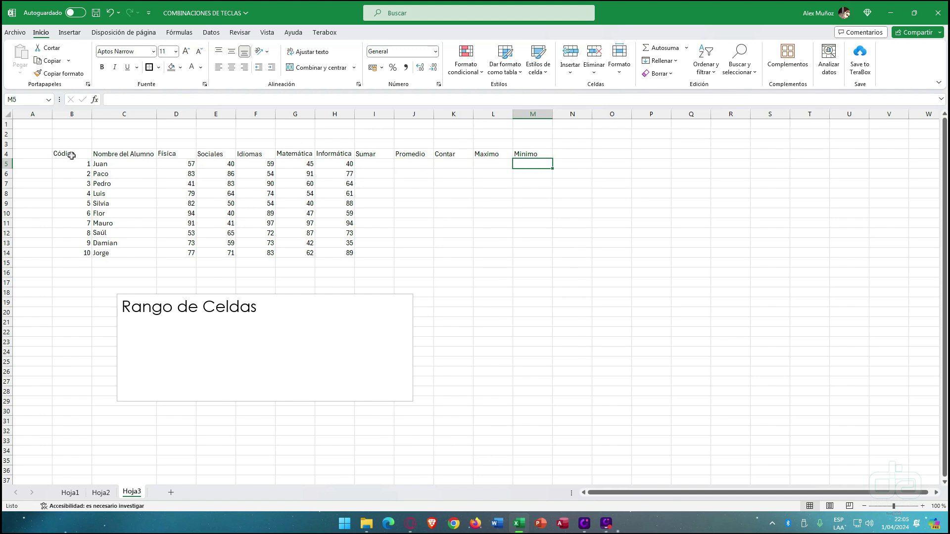
{"action": "left_click_drag", "start_coordinate": [369, 156], "coordinate": [526, 156]}
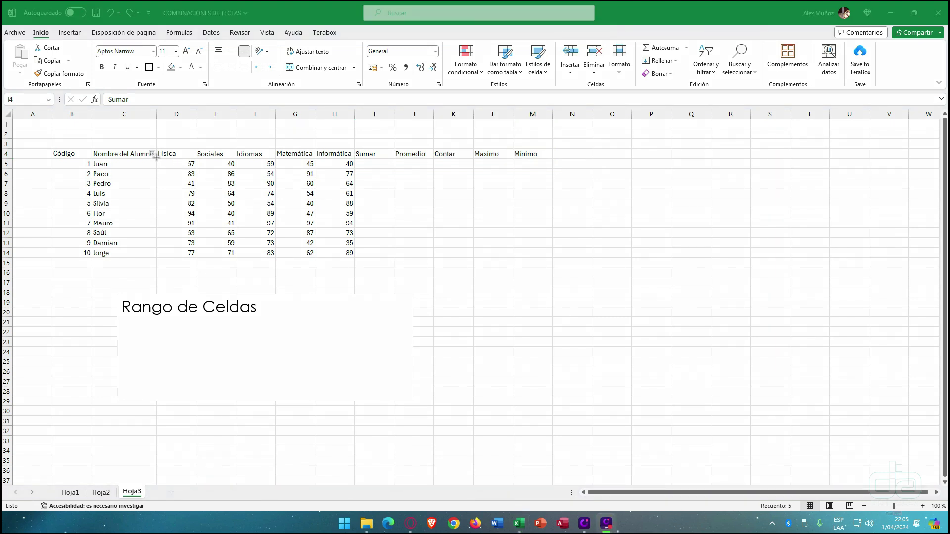
{"action": "left_click_drag", "start_coordinate": [153, 158], "coordinate": [357, 261]}
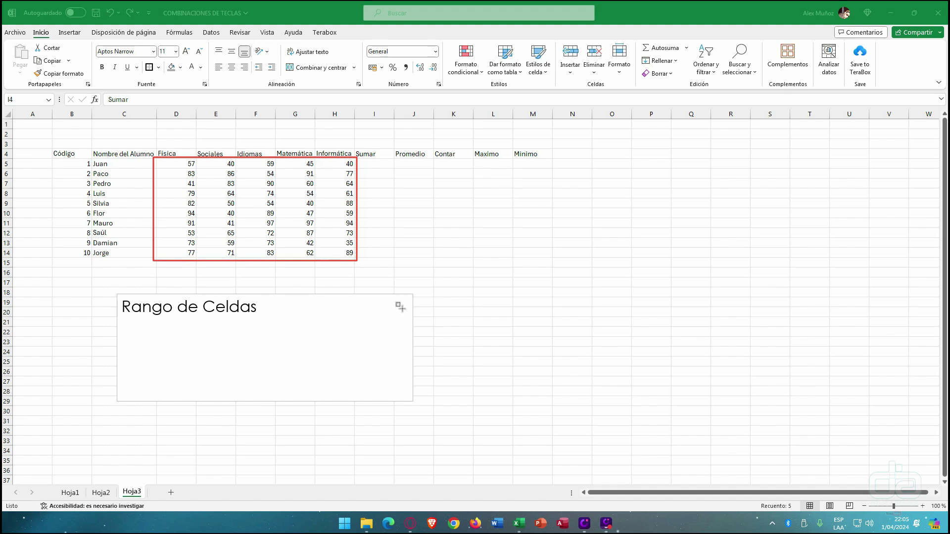
{"action": "left_click_drag", "start_coordinate": [154, 189], "coordinate": [357, 197]}
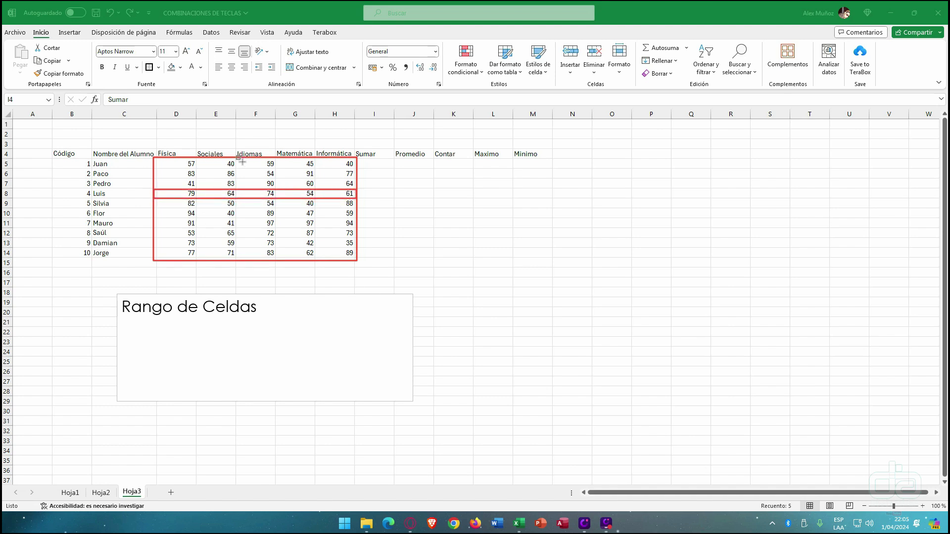
{"action": "mouse_move", "coordinate": [238, 160]}
{"action": "left_mouse_down"}
{"action": "mouse_move", "coordinate": [208, 210]}
{"action": "mouse_move", "coordinate": [196, 261]}
{"action": "left_mouse_up"}
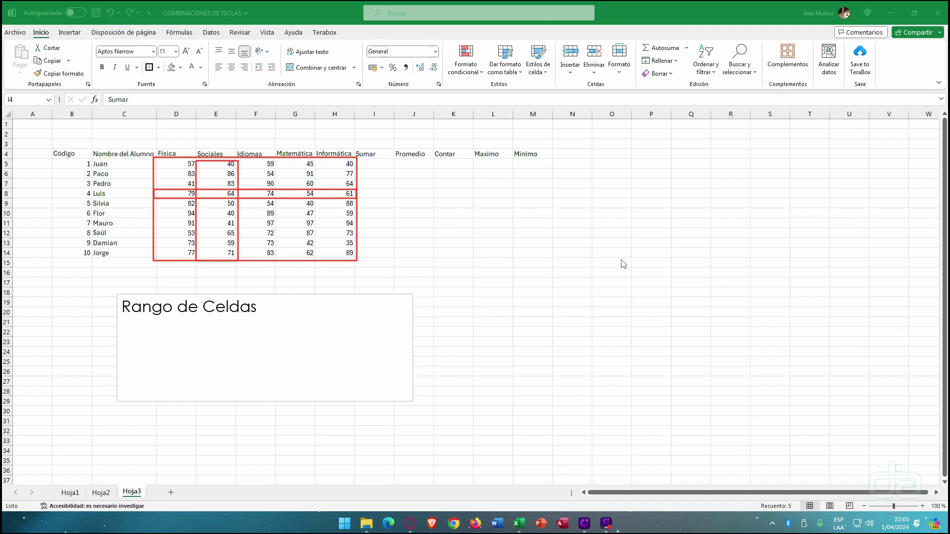
{"action": "mouse_move", "coordinate": [106, 163]}
{"action": "left_mouse_down"}
{"action": "mouse_move", "coordinate": [166, 163]}
{"action": "mouse_move", "coordinate": [151, 163]}
{"action": "left_mouse_up"}
{"action": "left_click_drag", "start_coordinate": [416, 256], "coordinate": [358, 257]}
{"action": "left_click", "coordinate": [271, 309]}
- Add the range example (d5:h14) on a new line of the Rango de Celdas note
{"action": "key", "text": "Return"}
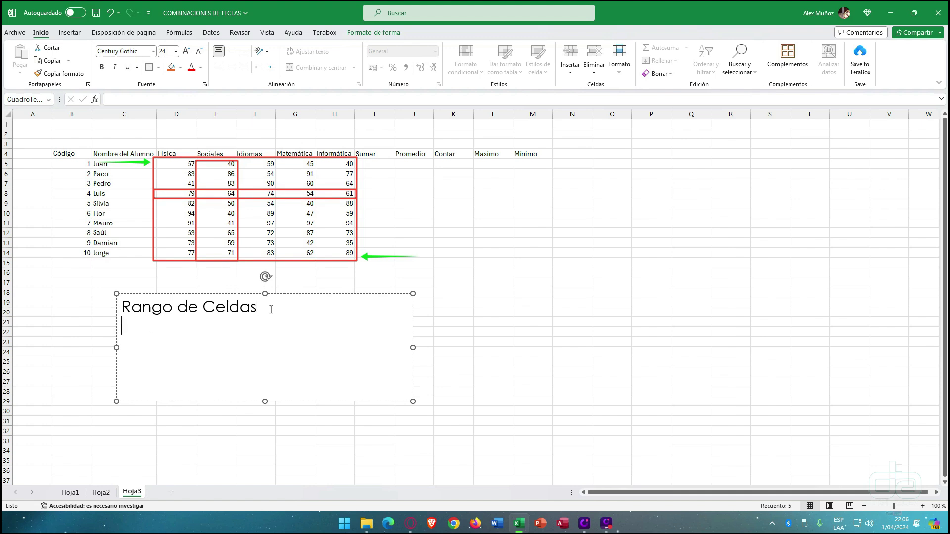
{"action": "left_click", "coordinate": [175, 164]}
{"action": "left_click", "coordinate": [160, 339]}
{"action": "type", "text": "d5"}
{"action": "left_click", "coordinate": [331, 255]}
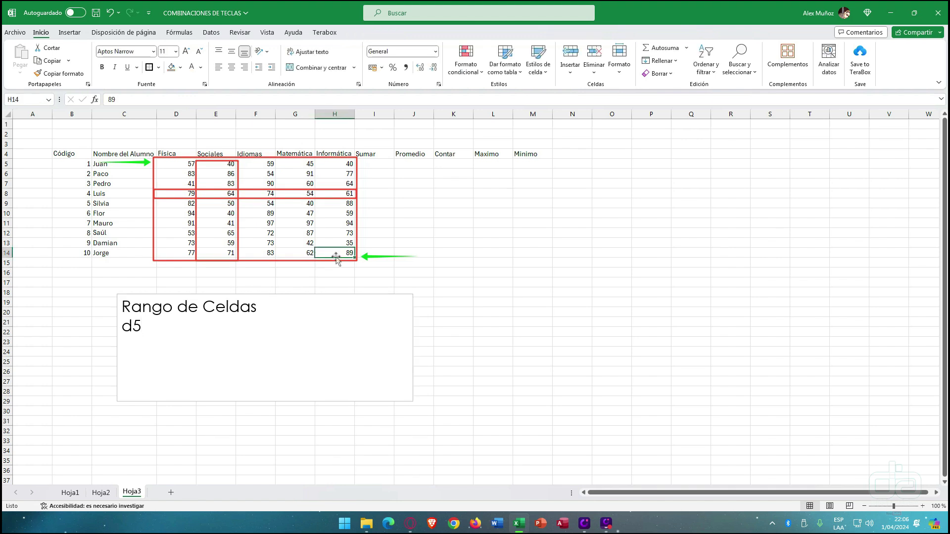
{"action": "left_click", "coordinate": [191, 336]}
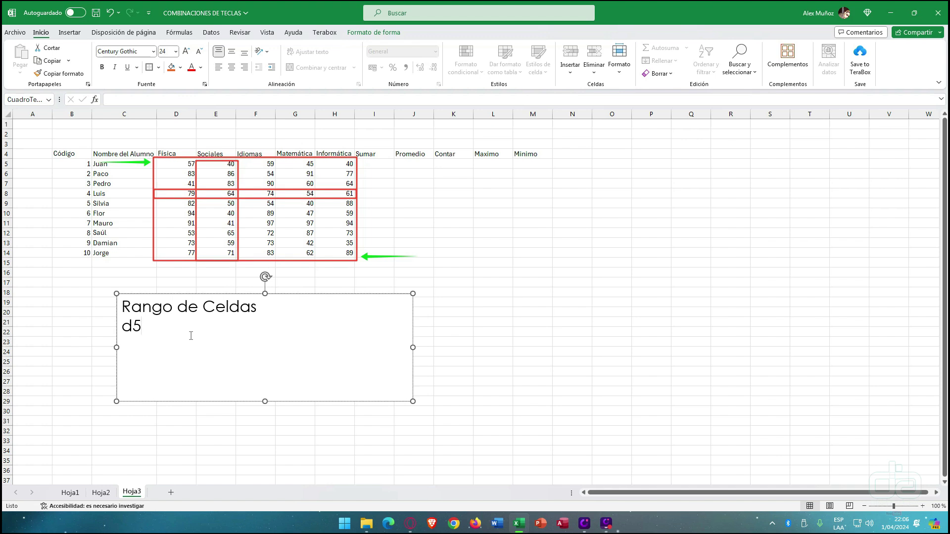
{"action": "key", "text": "Right"}
{"action": "type", "text": "h14)"}
{"action": "key", "text": "Home"}
{"action": "type", "text": "("}
{"action": "key", "text": "End"}
{"action": "key", "text": "Return"}
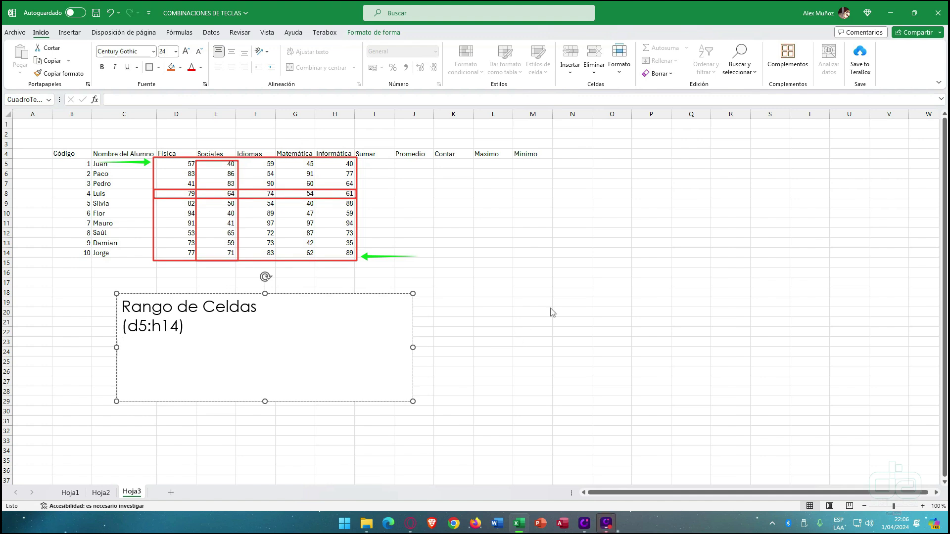
- Mark the row 8 range on the table and add (d8:h8) to the note
{"action": "key", "text": "ctrl+shift+d"}
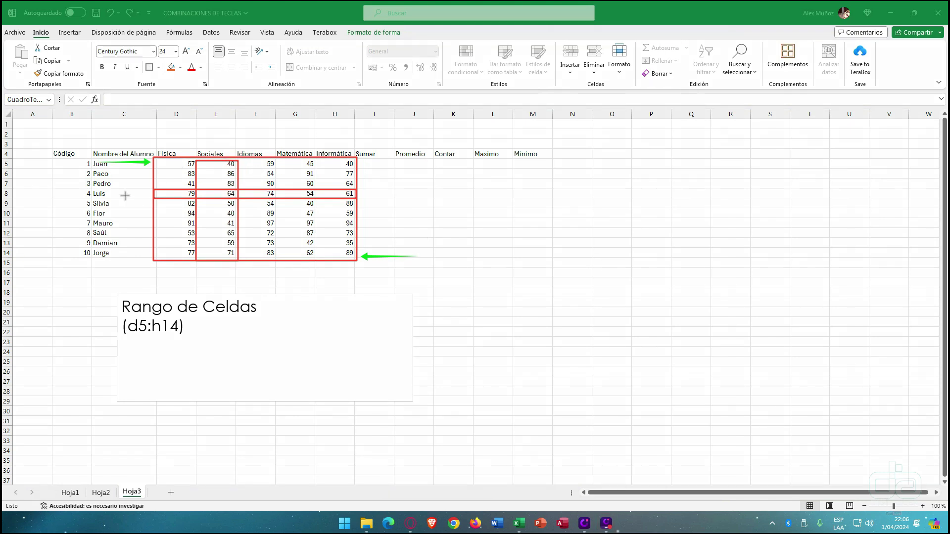
{"action": "left_click_drag", "start_coordinate": [122, 193], "coordinate": [171, 193]}
{"action": "left_click_drag", "start_coordinate": [399, 193], "coordinate": [358, 193]}
{"action": "left_click", "coordinate": [222, 330]}
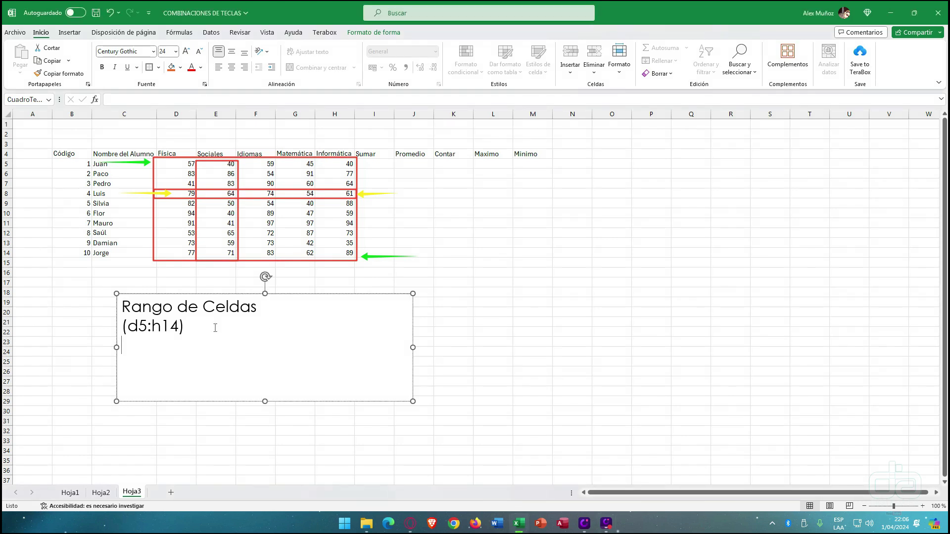
{"action": "type", "text": "(d8:h8)"}
{"action": "key", "text": "Return"}
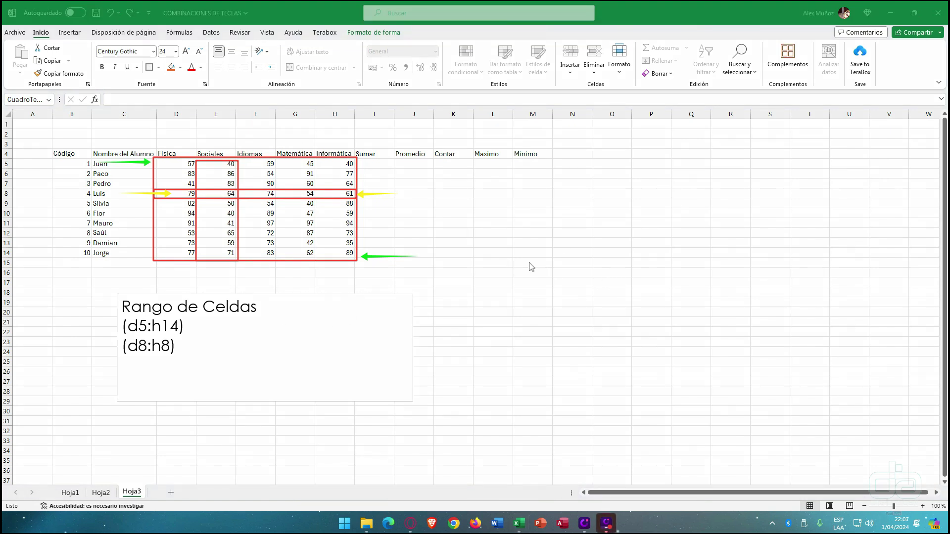
- Mark the column D range on the table and add (d5:d14) as the next example
{"action": "left_click_drag", "start_coordinate": [187, 120], "coordinate": [184, 160]}
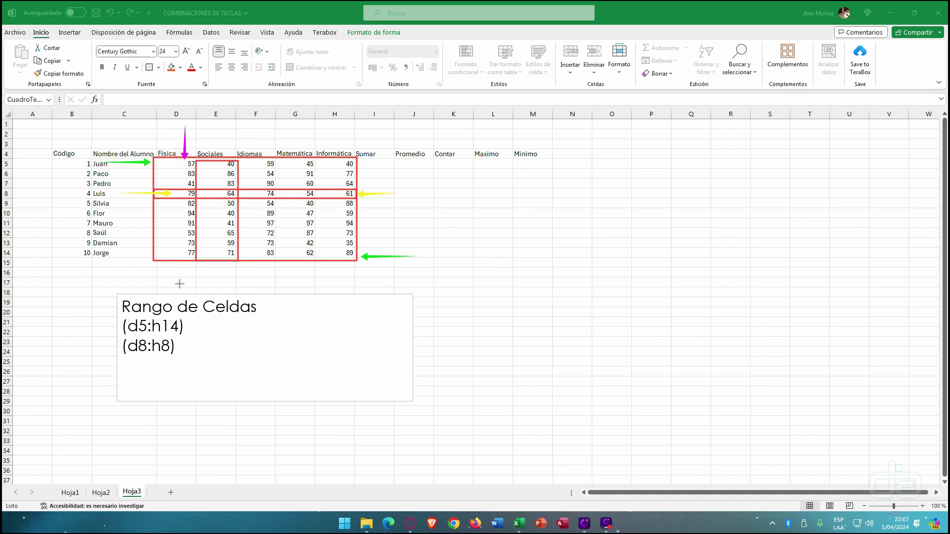
{"action": "left_click_drag", "start_coordinate": [181, 283], "coordinate": [182, 254]}
{"action": "left_click", "coordinate": [229, 348]}
{"action": "left_click", "coordinate": [185, 348]}
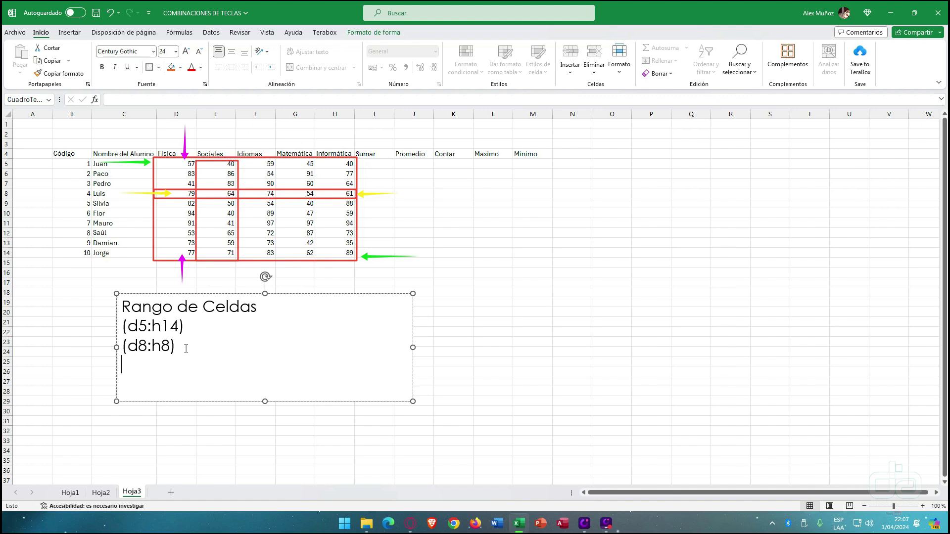
{"action": "type", "text": "(d5:d14)"}
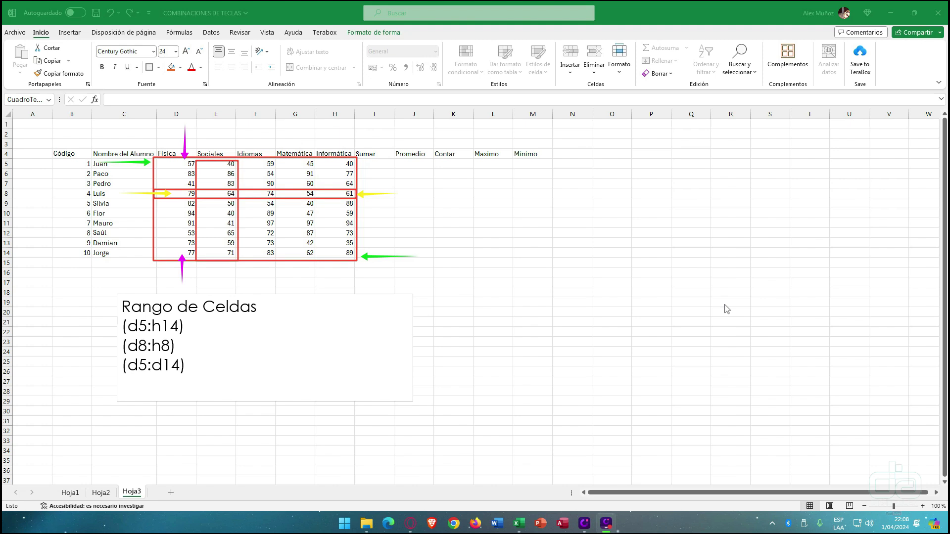
- Clear the range markings and begin the formula =suma in Juan's Sumar cell I5
{"action": "key", "text": "Escape"}
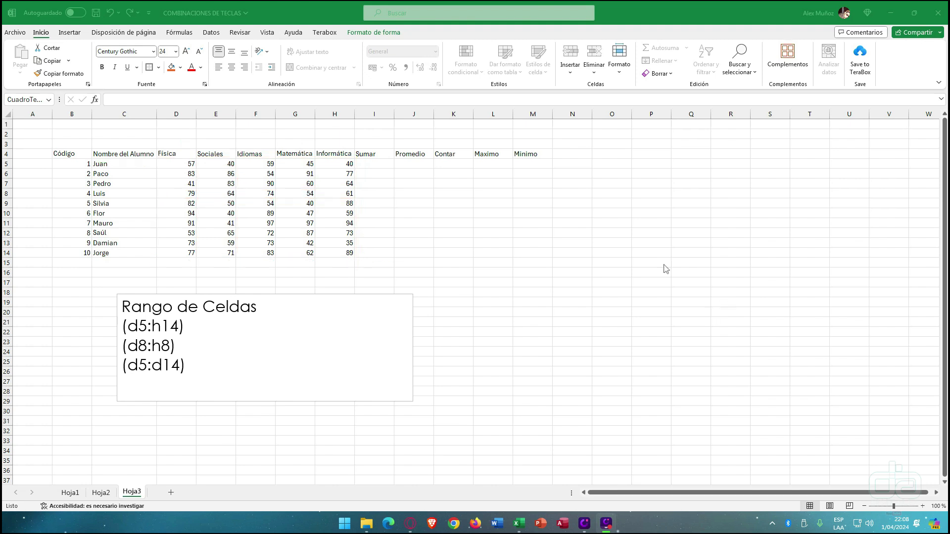
{"action": "left_click", "coordinate": [380, 164]}
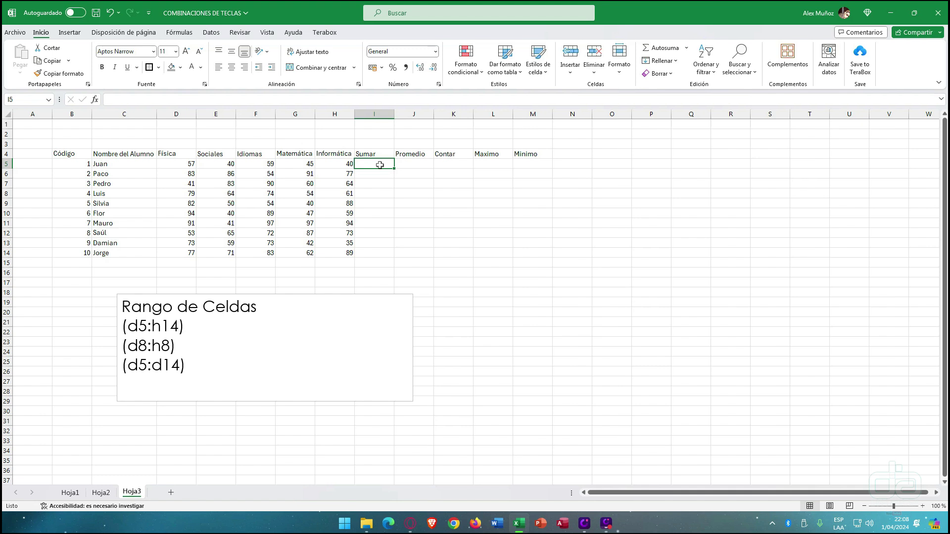
{"action": "type", "text": "="}
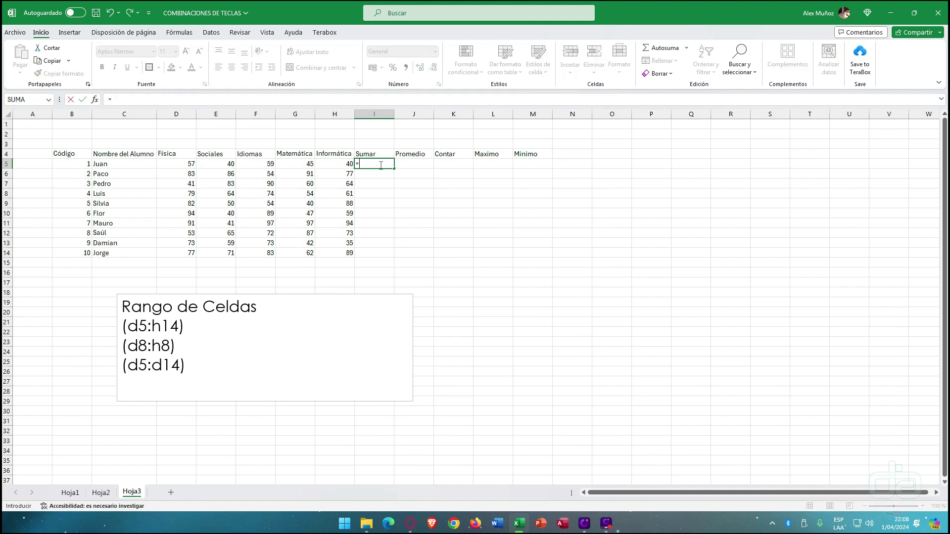
{"action": "type", "text": "suma("}
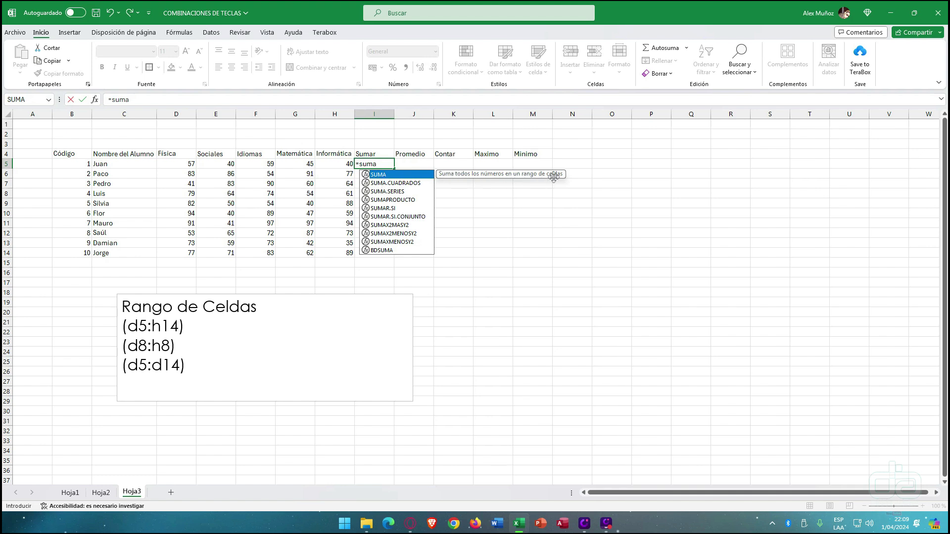
- Enter =SUMA(D5:H5) in I5 and fill it down to I14, giving totals 241 to 382
{"action": "type", "text": "("}
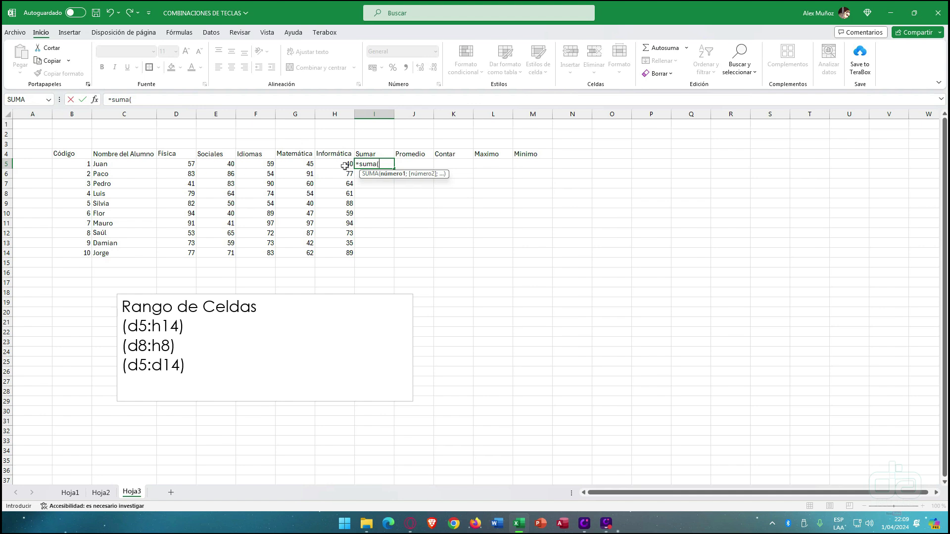
{"action": "left_click_drag", "start_coordinate": [186, 166], "coordinate": [342, 167]}
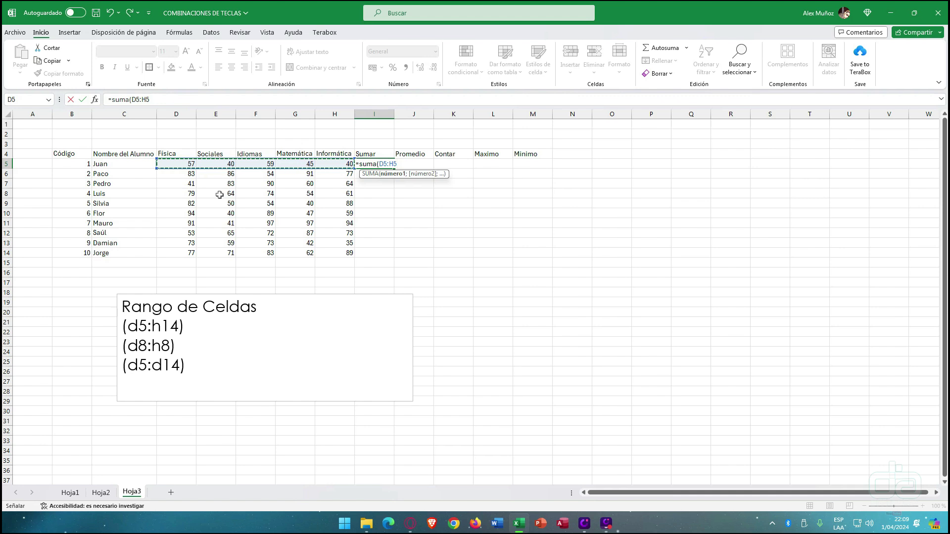
{"action": "type", "text": ")"}
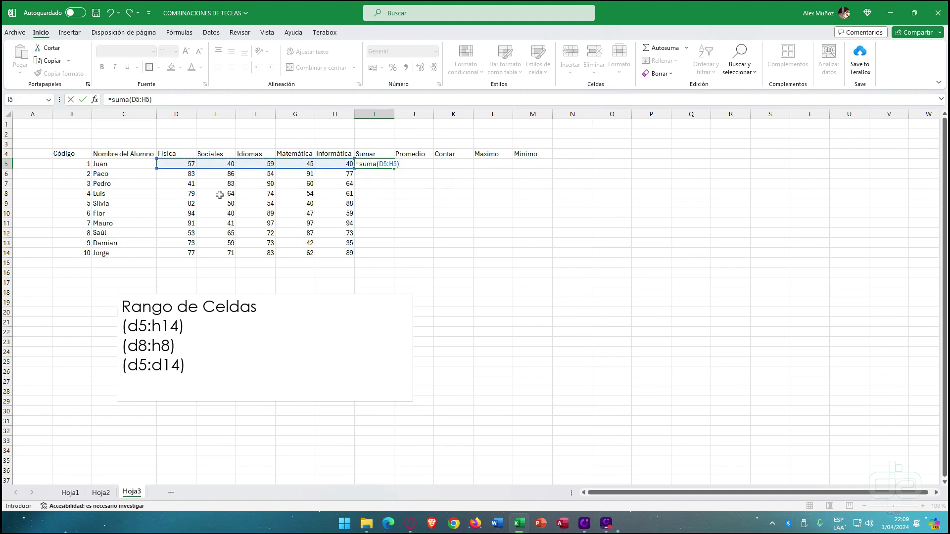
{"action": "key", "text": "ctrl+Return"}
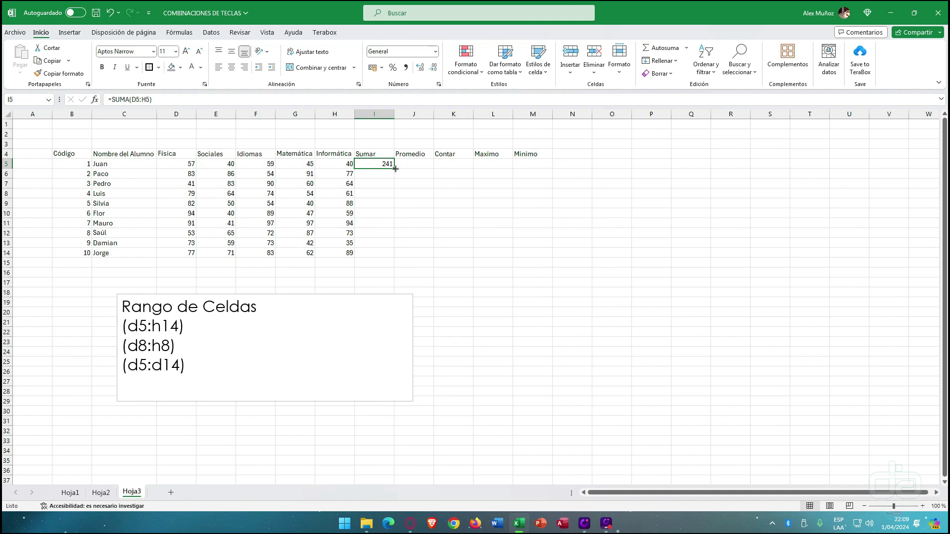
{"action": "double_click", "coordinate": [395, 169]}
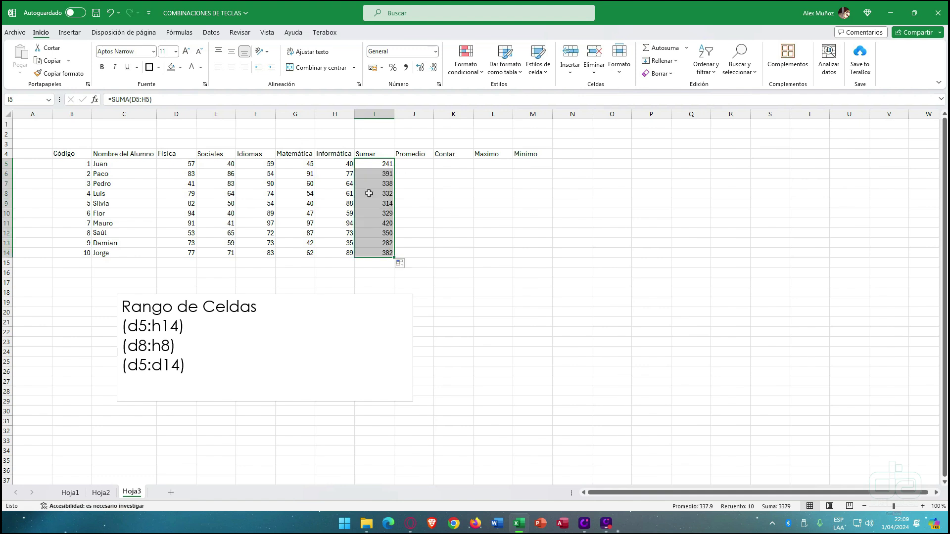
- Enter =PROMEDIO(D5:H5) in J5 and fill it down to J14, giving averages 48.2 to 76.4
{"action": "left_click", "coordinate": [411, 166]}
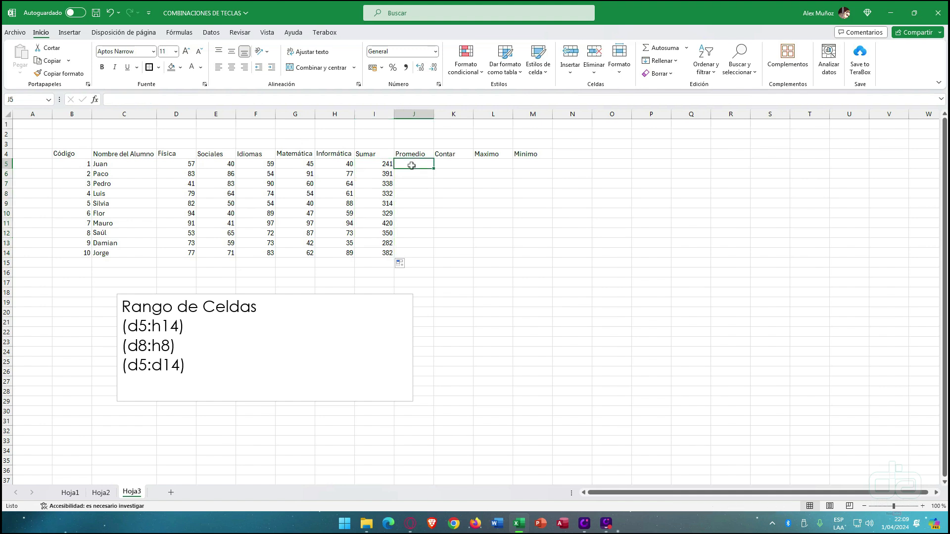
{"action": "type", "text": "promedio"}
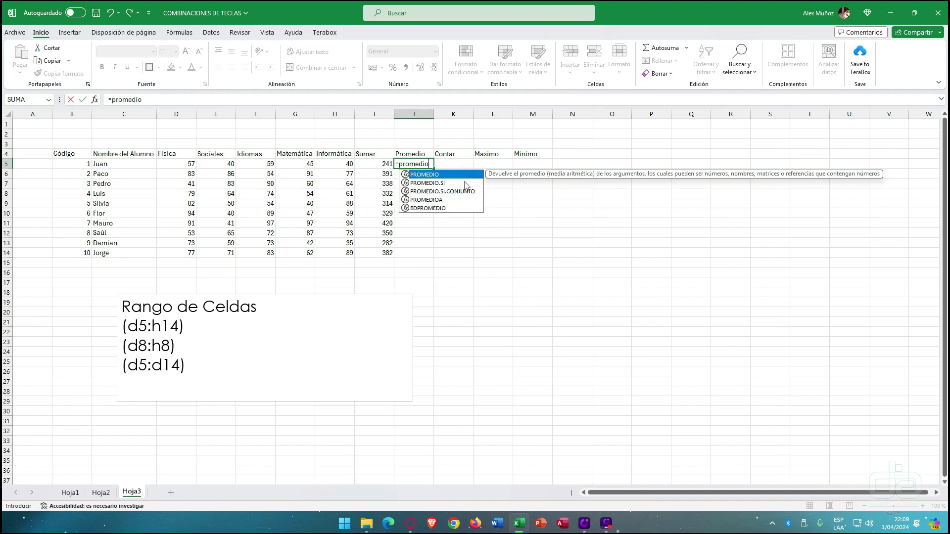
{"action": "type", "text": "("}
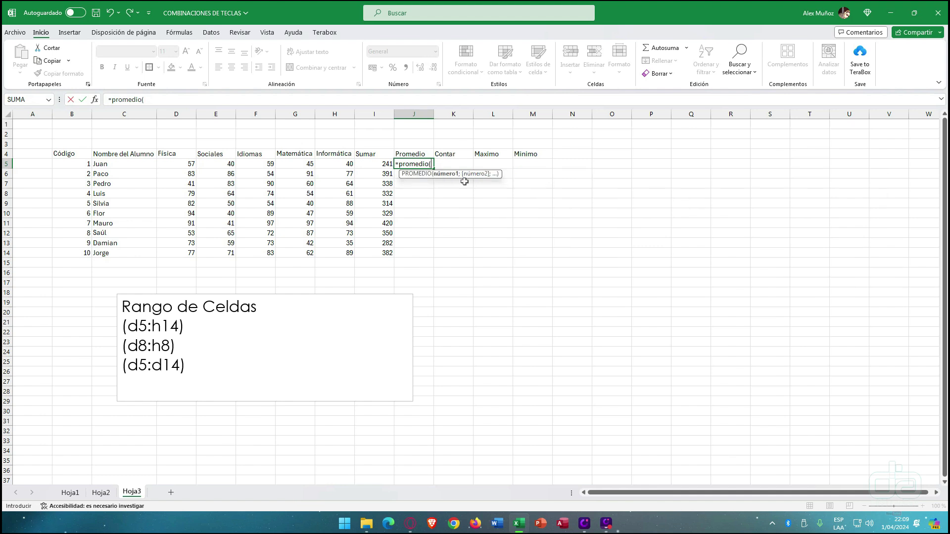
{"action": "left_click_drag", "start_coordinate": [183, 166], "coordinate": [338, 167]}
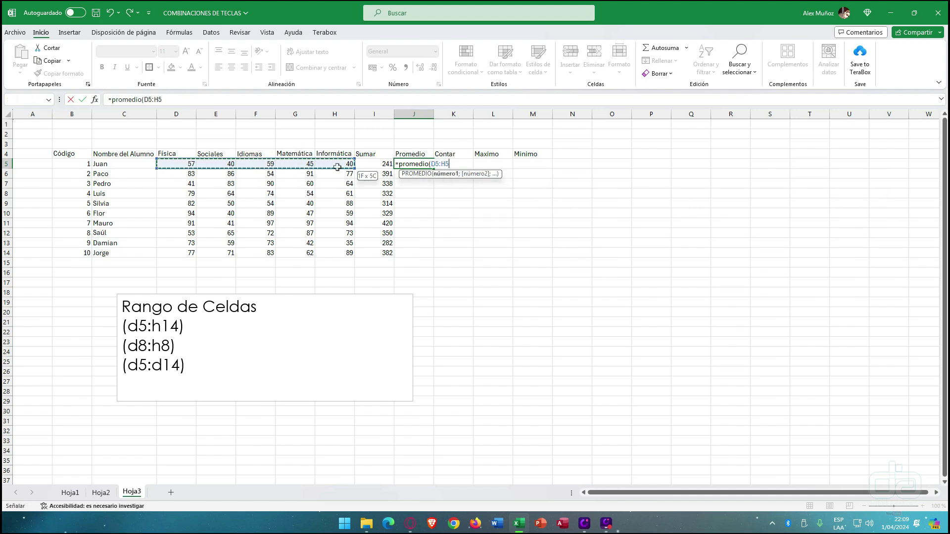
{"action": "type", "text": ")"}
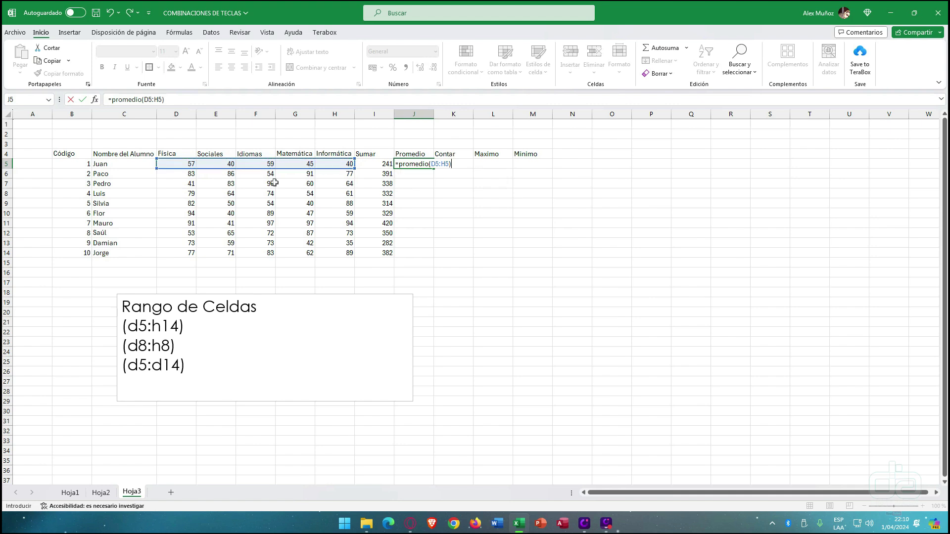
{"action": "key", "text": "Return"}
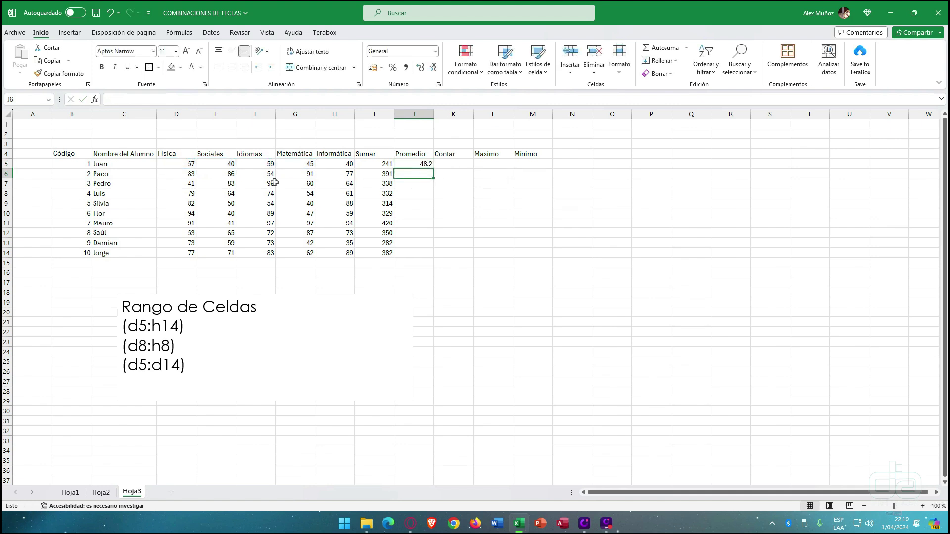
{"action": "left_click", "coordinate": [404, 165]}
{"action": "left_click_drag", "start_coordinate": [433, 169], "coordinate": [433, 255]}
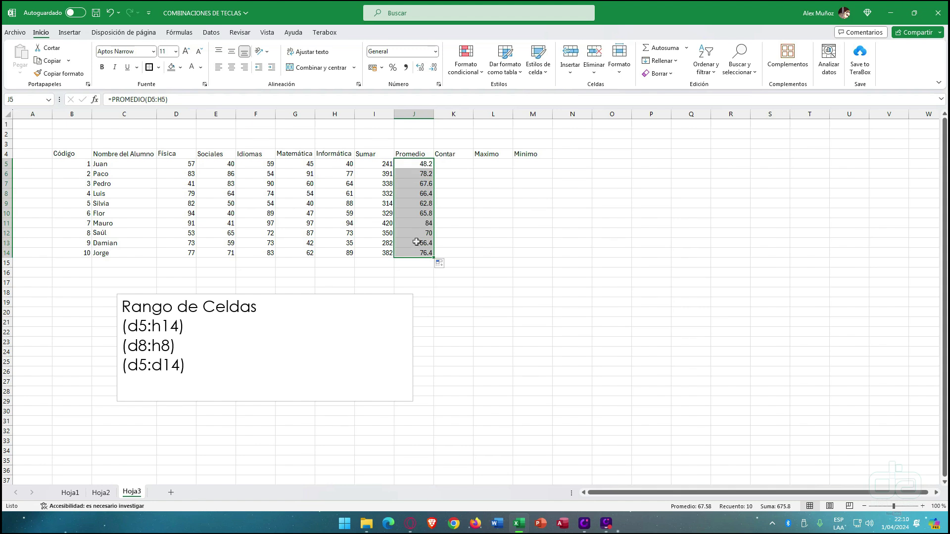
{"action": "left_click", "coordinate": [445, 164]}
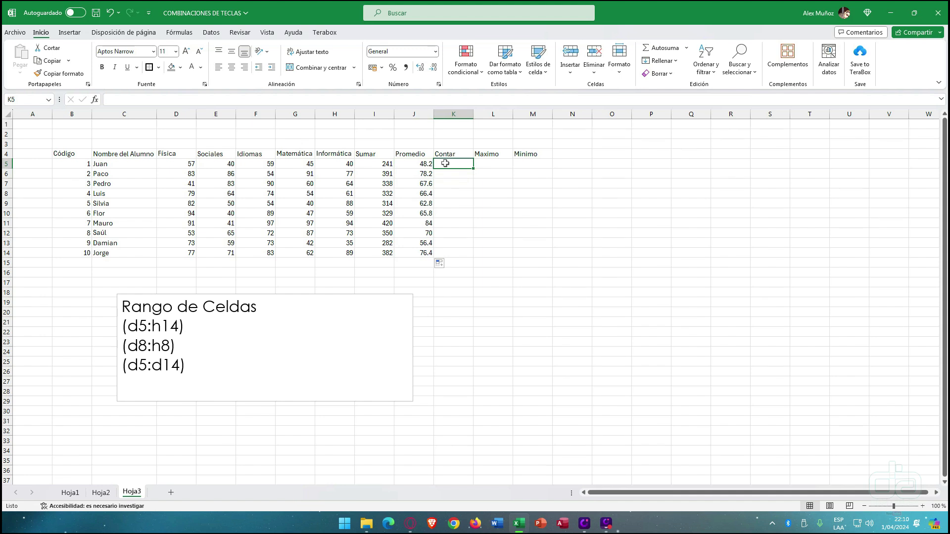
- Enter =CONTAR(D5:H5) in K5 and copy it down to K14, showing 5 per row
{"action": "type", "text": "="}
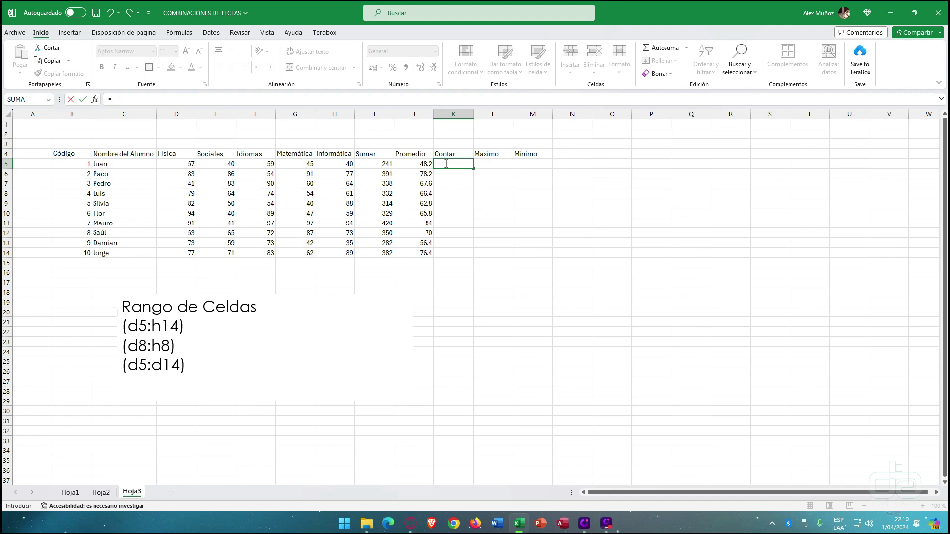
{"action": "type", "text": "contar("}
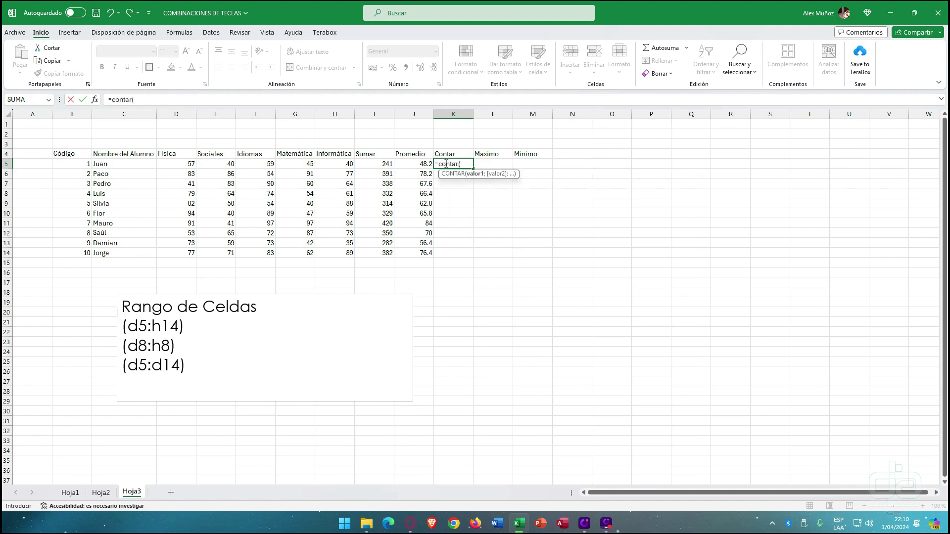
{"action": "left_click_drag", "start_coordinate": [176, 164], "coordinate": [342, 165]}
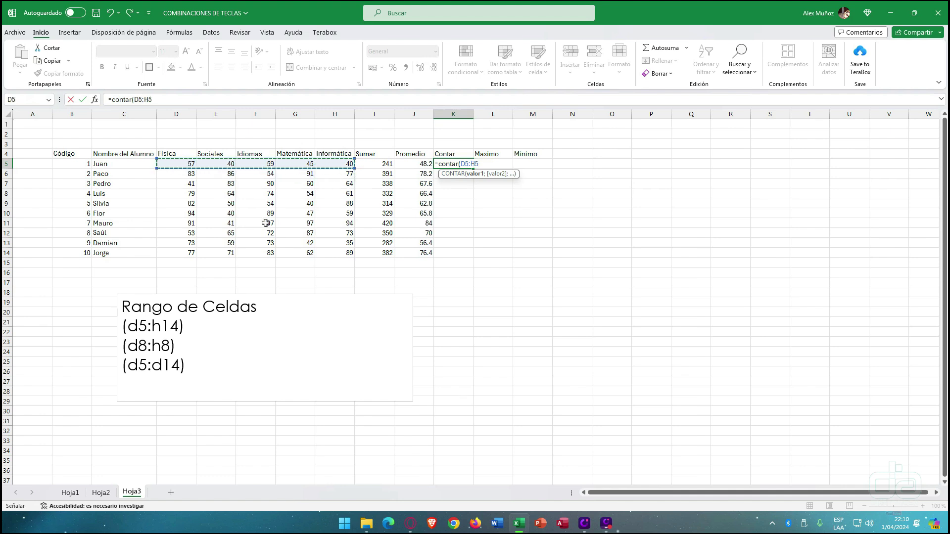
{"action": "type", "text": ")"}
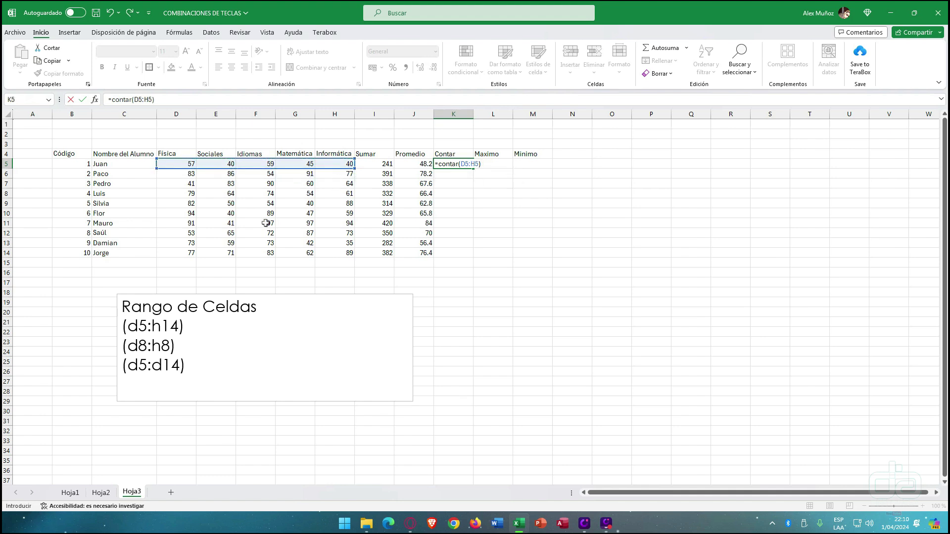
{"action": "key", "text": "Return"}
{"action": "left_click", "coordinate": [449, 164]}
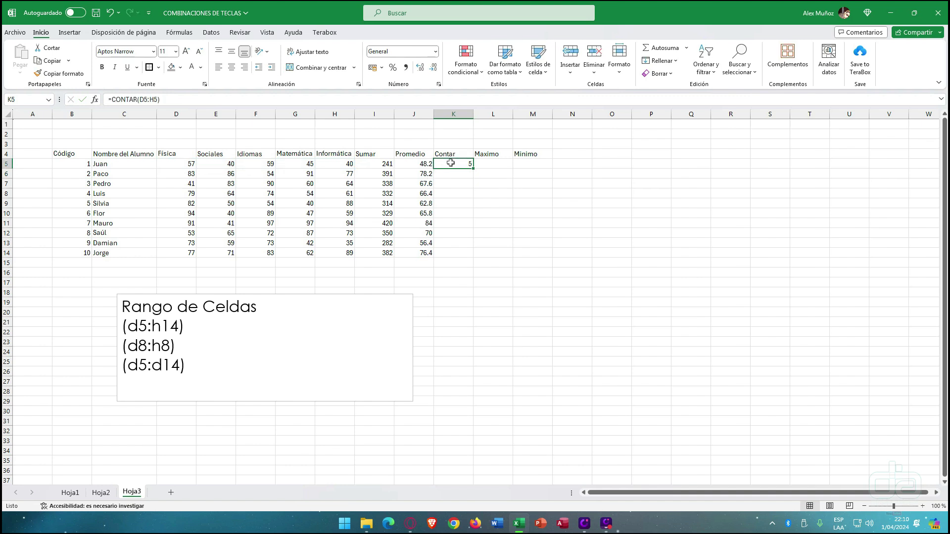
{"action": "double_click", "coordinate": [473, 168]}
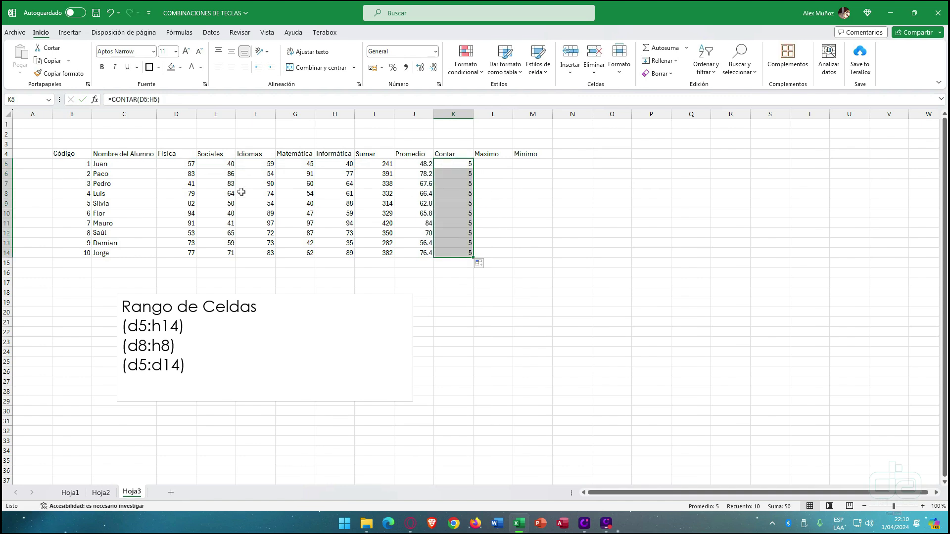
{"action": "left_click_drag", "start_coordinate": [190, 163], "coordinate": [341, 164]}
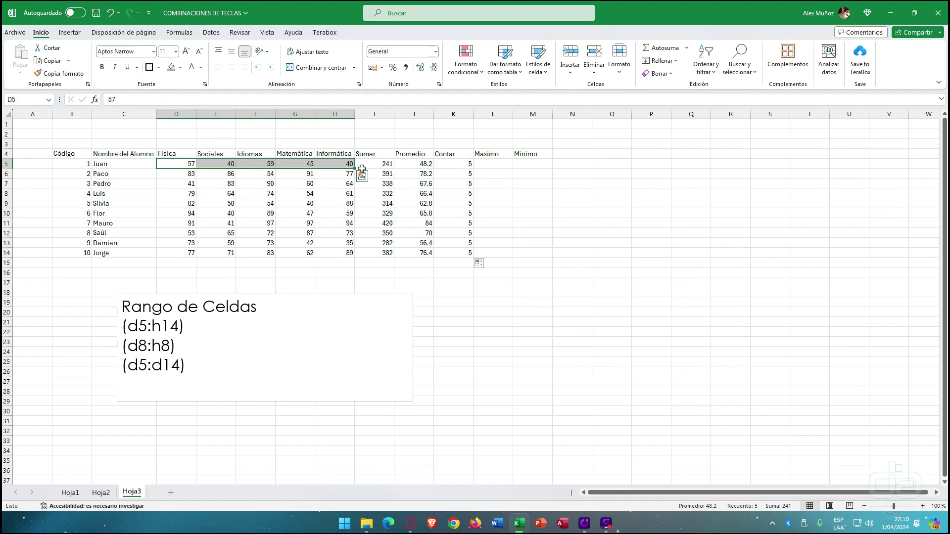
{"action": "left_click", "coordinate": [496, 164]}
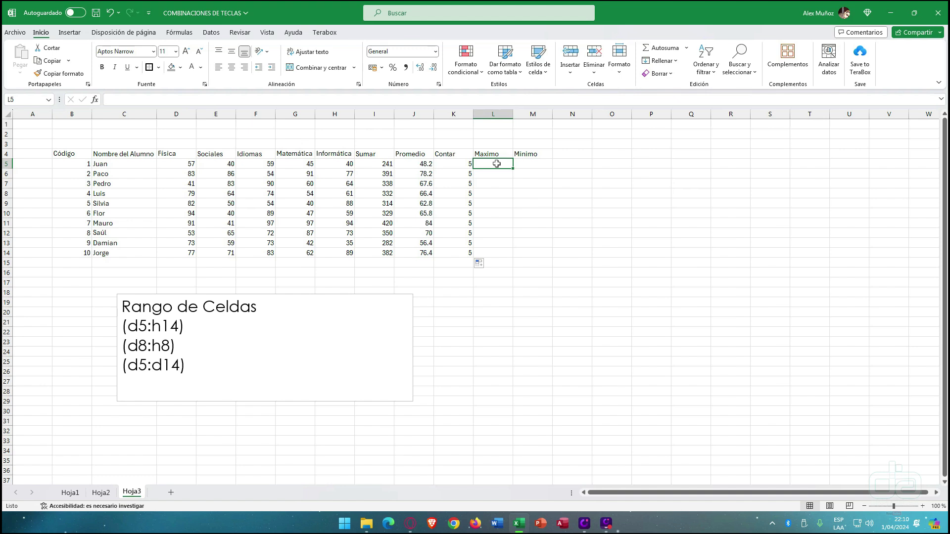
- Enter =MAX(D5:H5) in L5 and fill it down to L14, giving top grades 59 to 89
{"action": "type", "text": "=ma"}
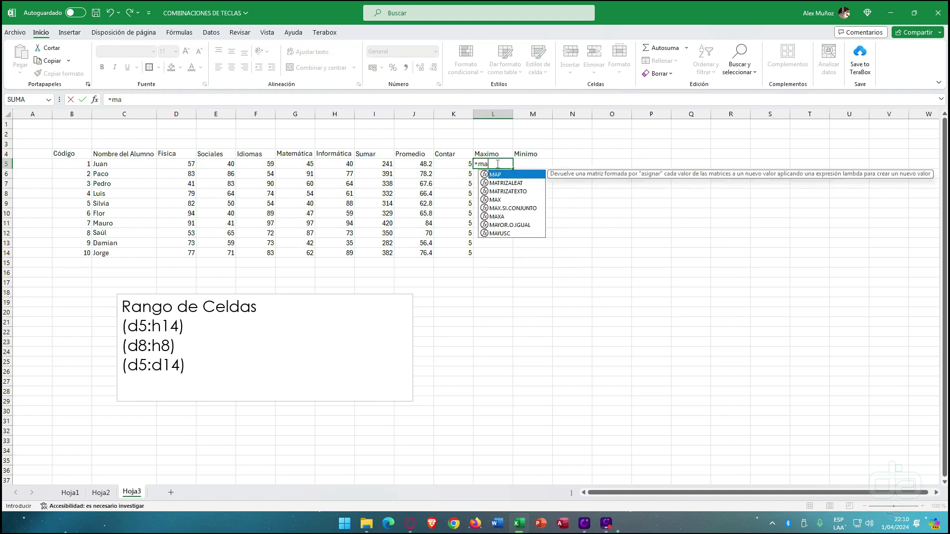
{"action": "type", "text": "x("}
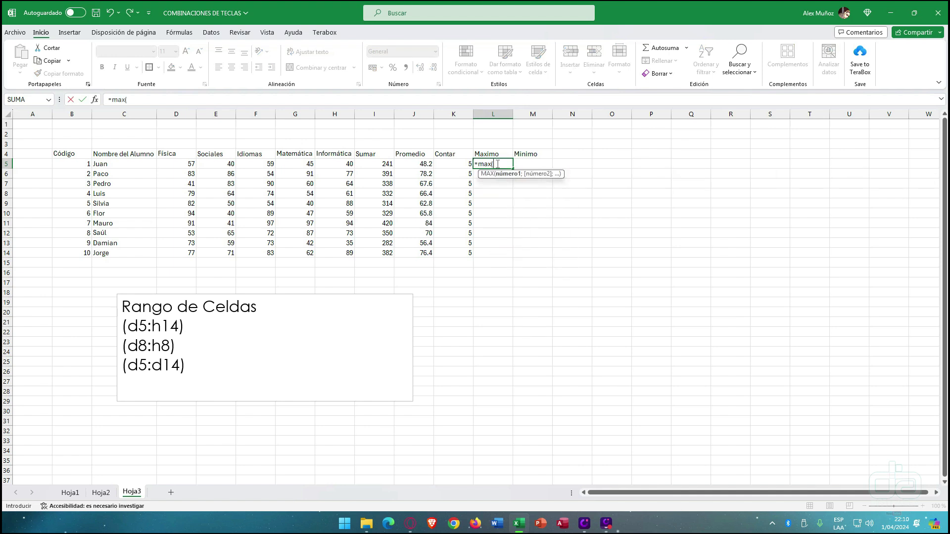
{"action": "left_click_drag", "start_coordinate": [178, 164], "coordinate": [331, 163]}
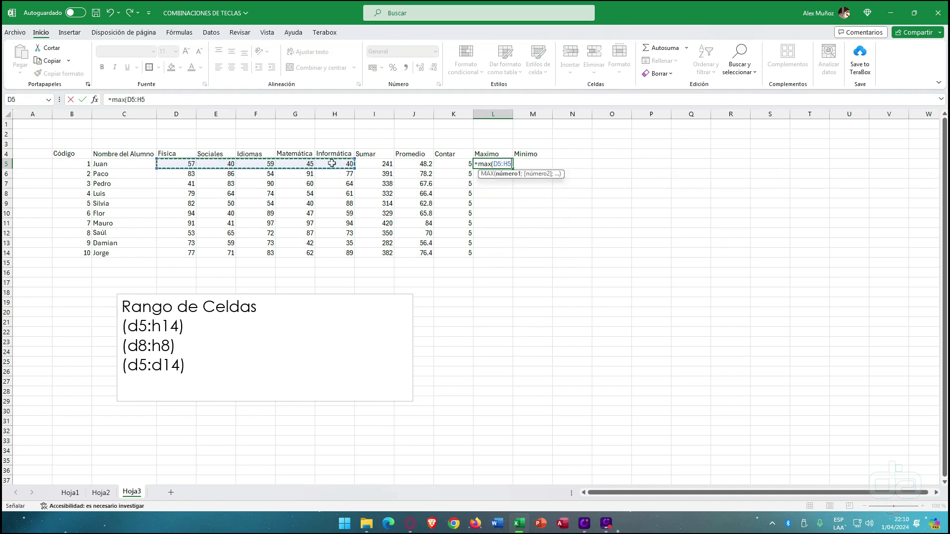
{"action": "type", "text": ")"}
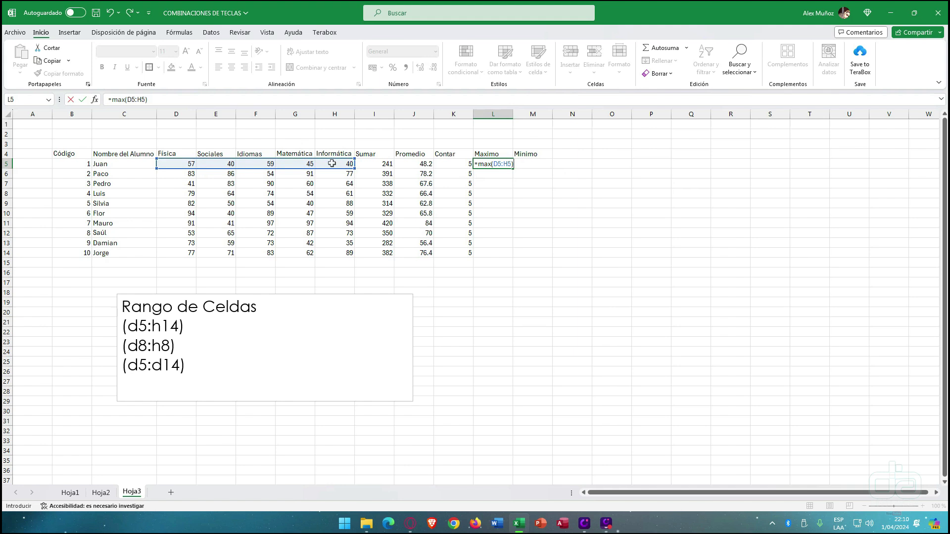
{"action": "key", "text": "Return"}
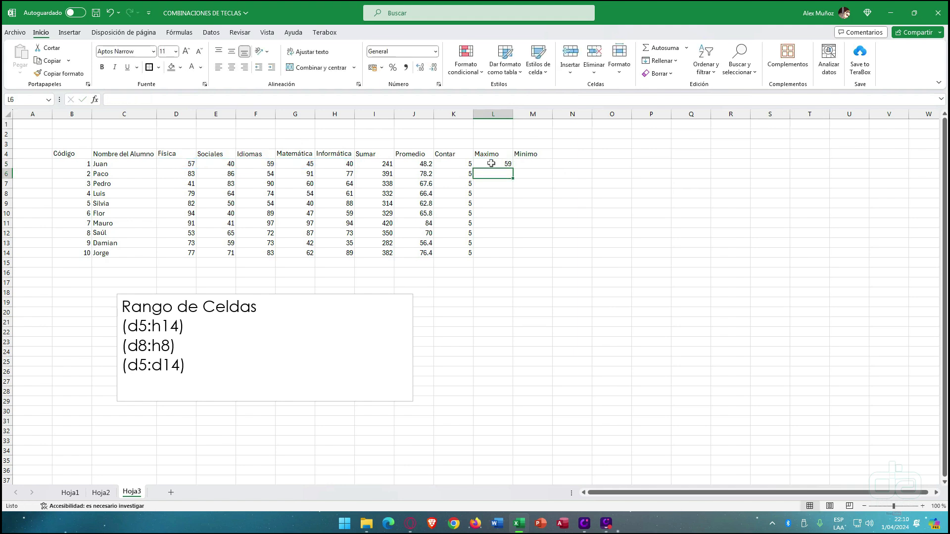
{"action": "left_click", "coordinate": [492, 164]}
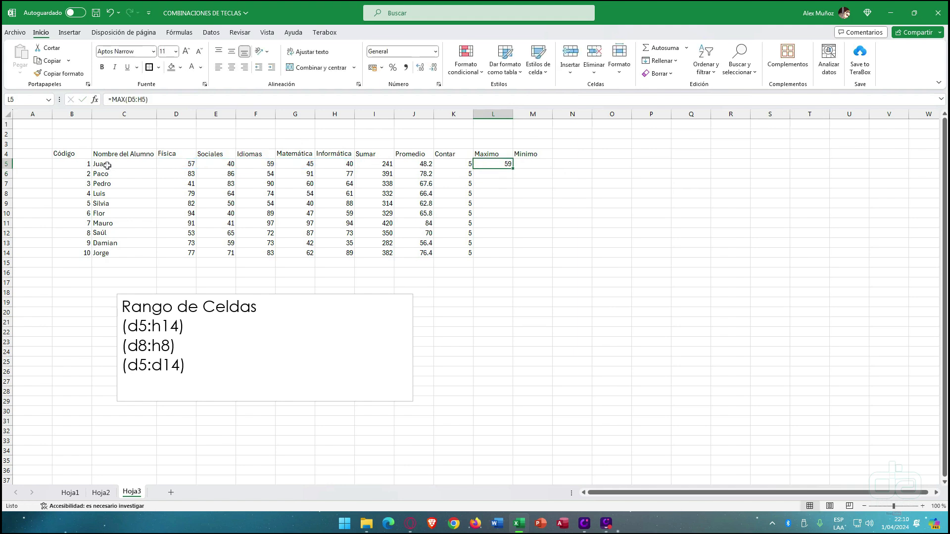
{"action": "left_click_drag", "start_coordinate": [513, 170], "coordinate": [513, 253]}
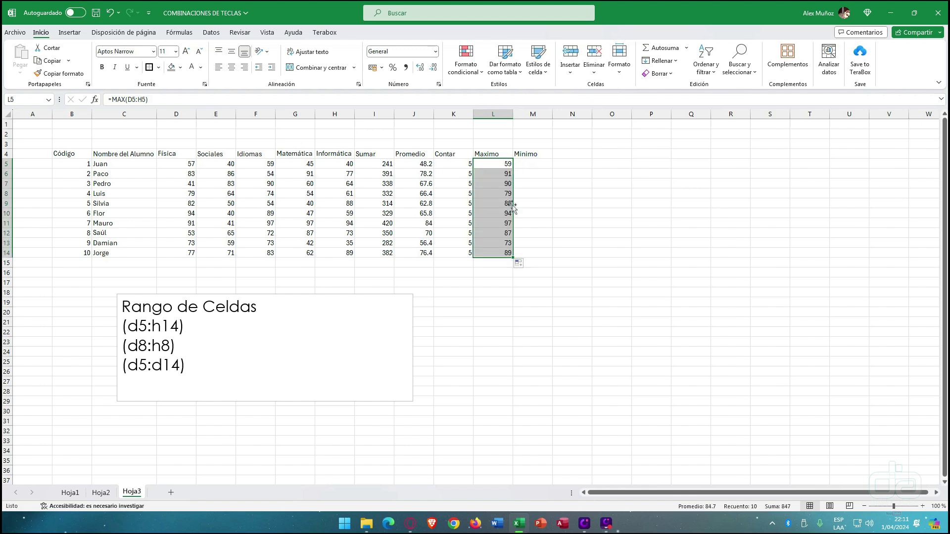
{"action": "left_click", "coordinate": [533, 167]}
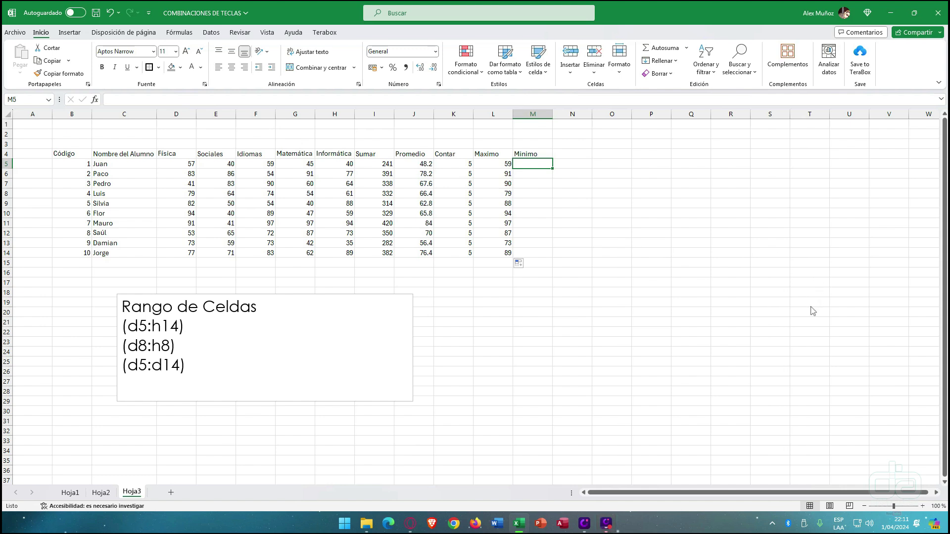
{"action": "key", "text": "F9"}
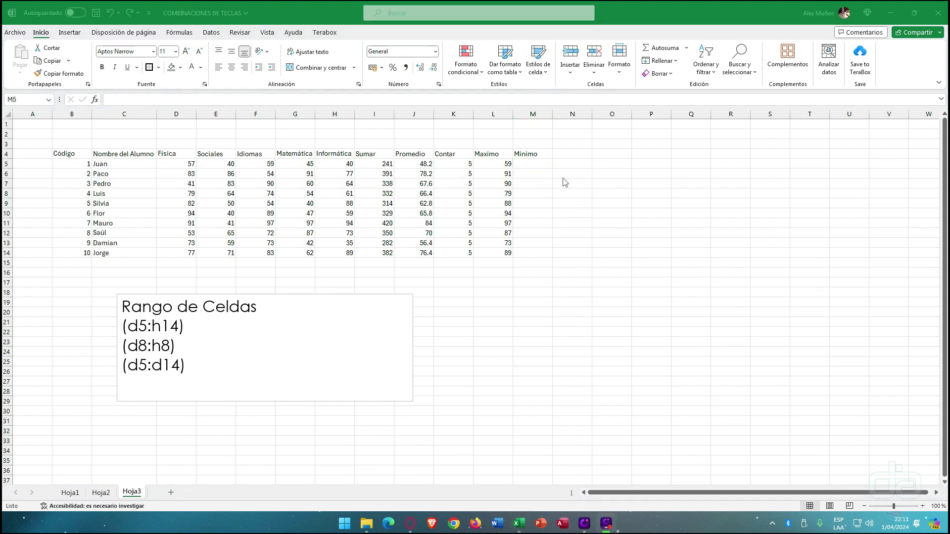
- Enter =MIN(D5:H5) in M5 and copy it down to M14 for each student's lowest grade
{"action": "left_click", "coordinate": [538, 167]}
{"action": "type", "text": "=m"}
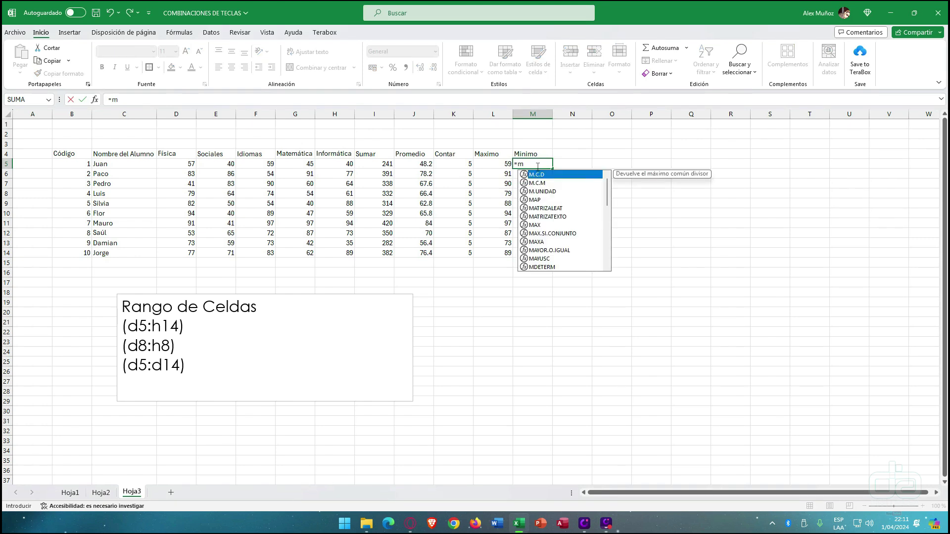
{"action": "type", "text": "in("}
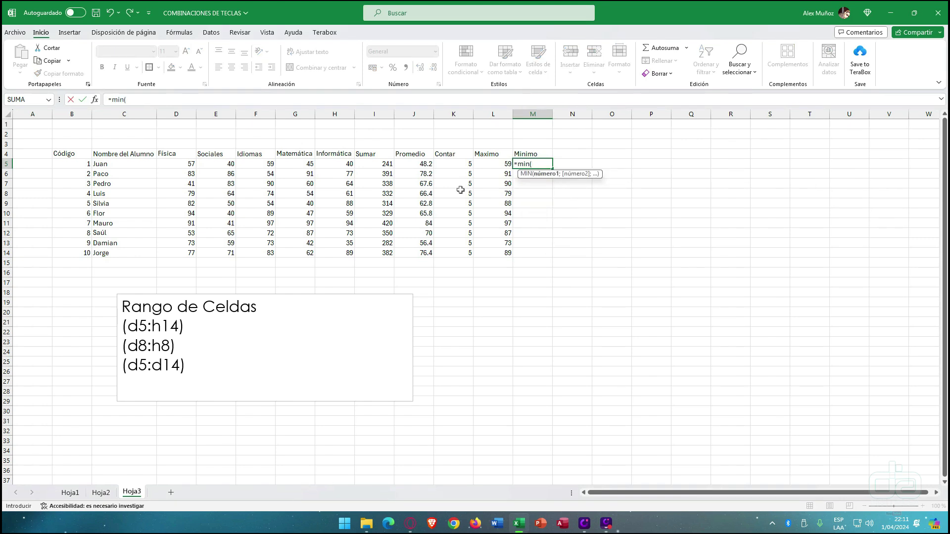
{"action": "left_click_drag", "start_coordinate": [188, 165], "coordinate": [321, 163]}
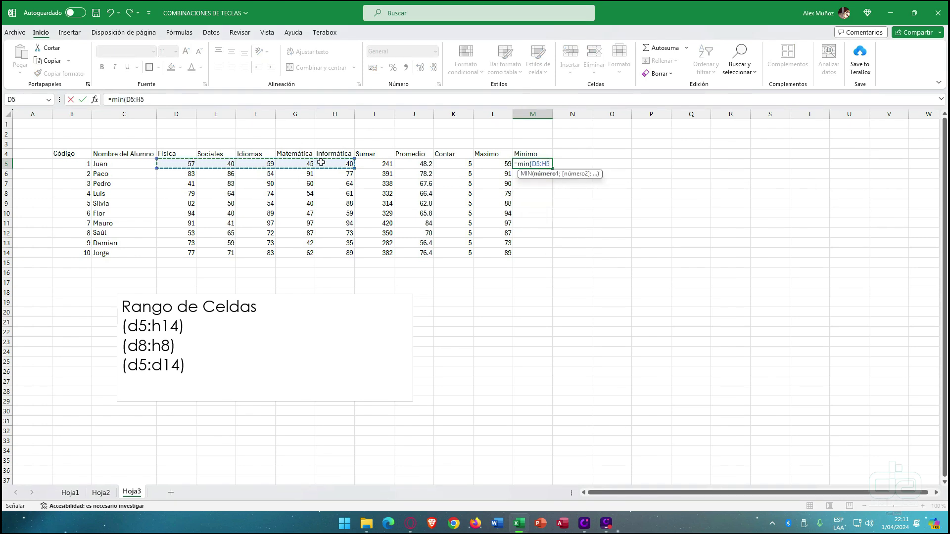
{"action": "type", "text": ")"}
{"action": "key", "text": "Return"}
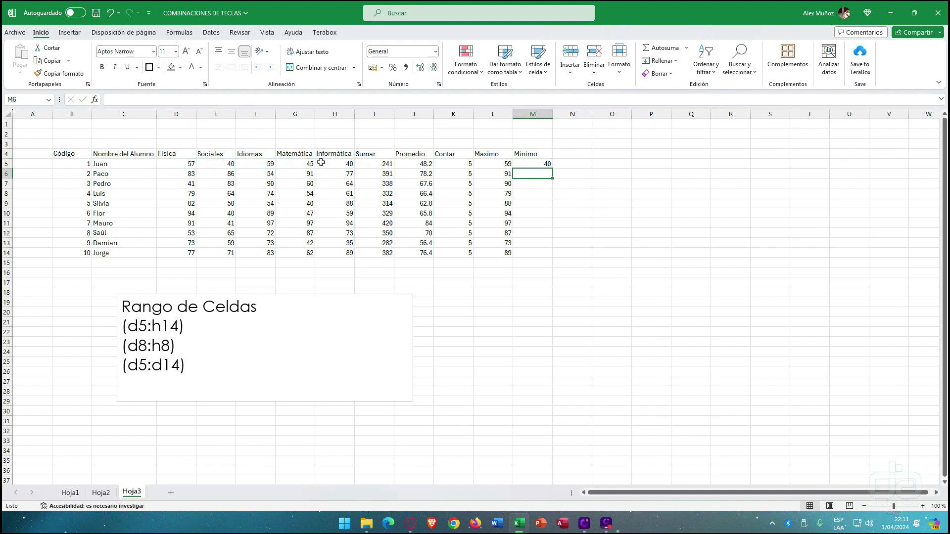
{"action": "left_click", "coordinate": [530, 162]}
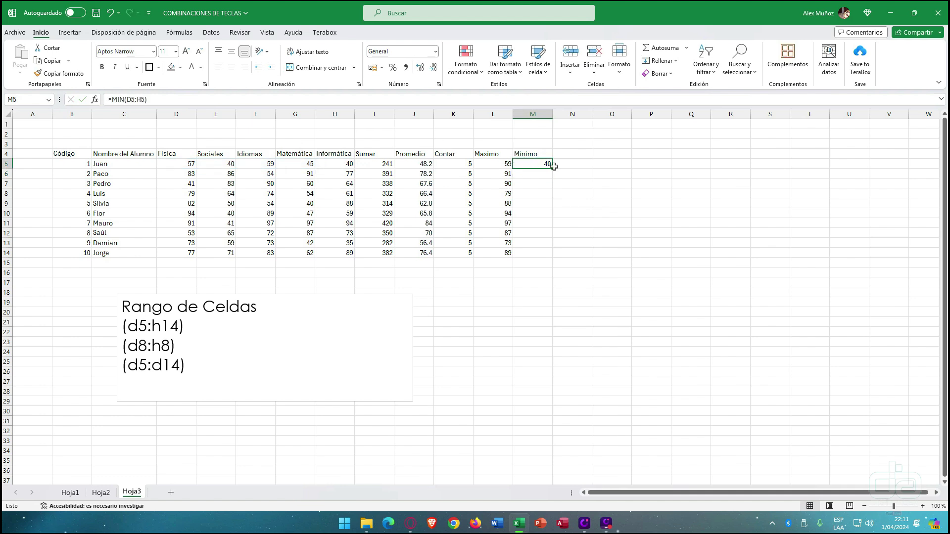
{"action": "double_click", "coordinate": [553, 169]}
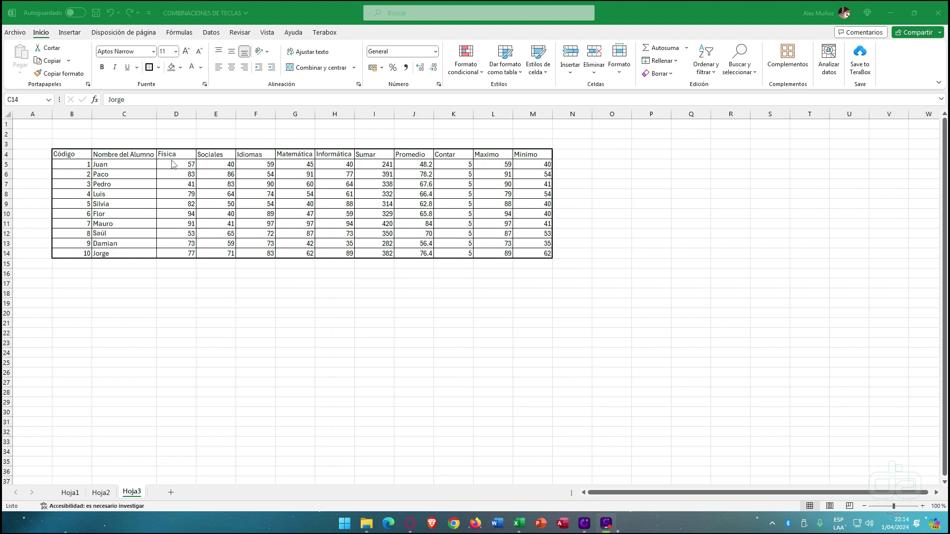
- Bring up the Insertar ribbon with its Gráficos group above the grades table
{"action": "left_click", "coordinate": [72, 33]}
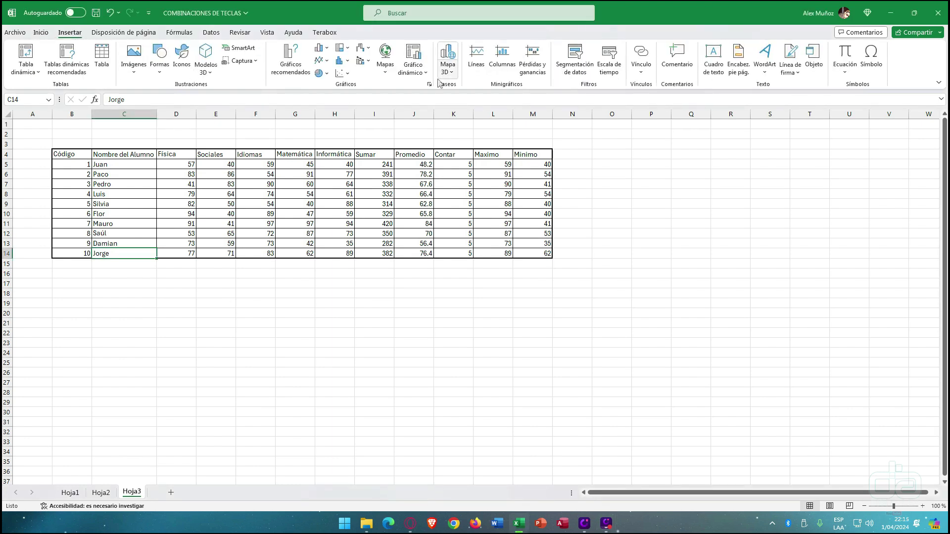
{"action": "key", "text": "ctrl+shift+d"}
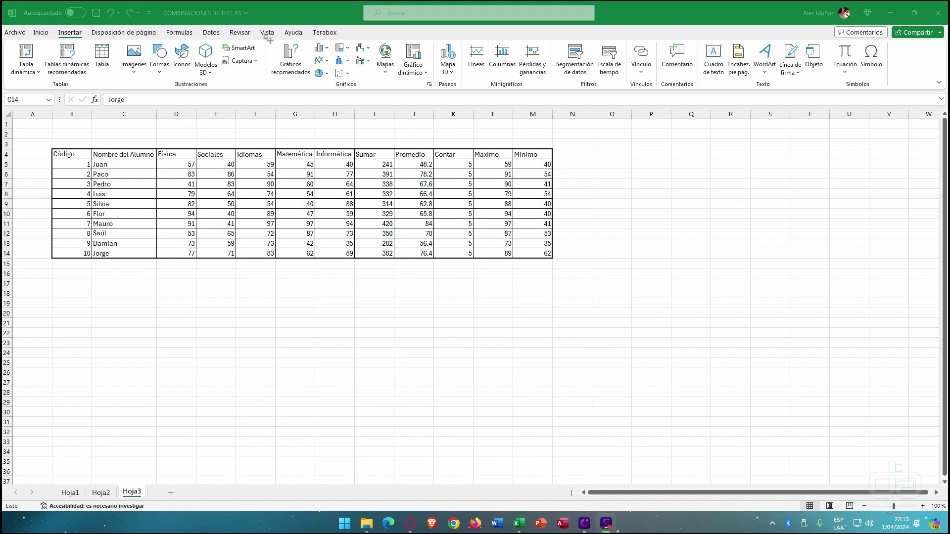
{"action": "left_click_drag", "start_coordinate": [267, 40], "coordinate": [436, 92]}
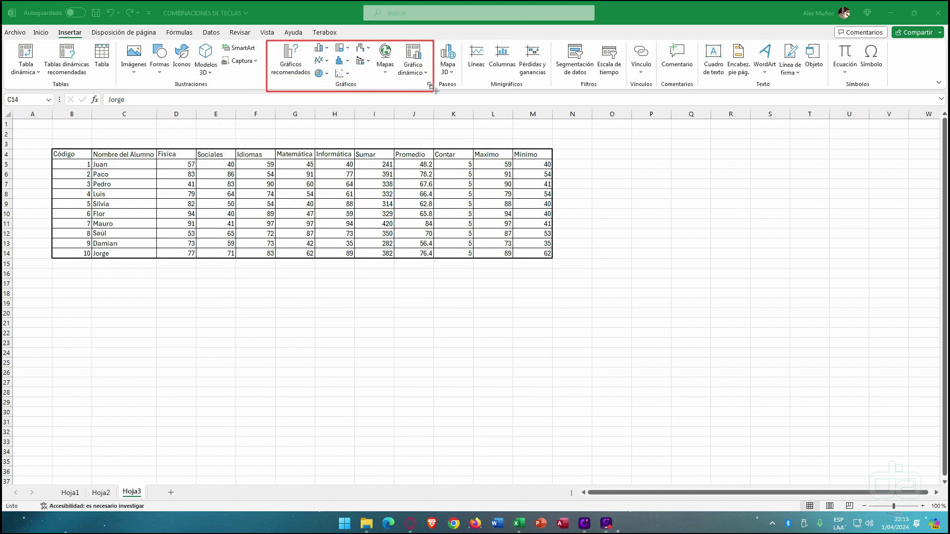
{"action": "left_click", "coordinate": [781, 11]}
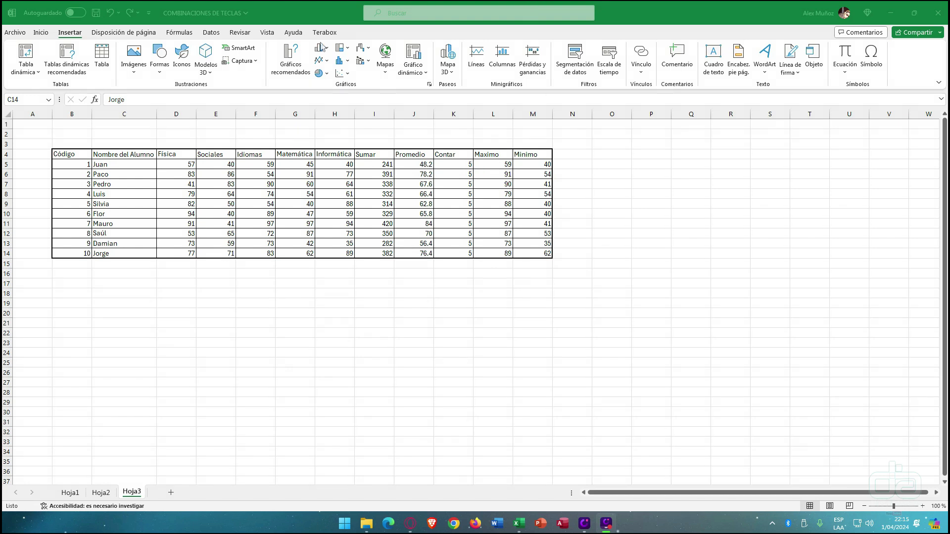
{"action": "left_click", "coordinate": [339, 13]}
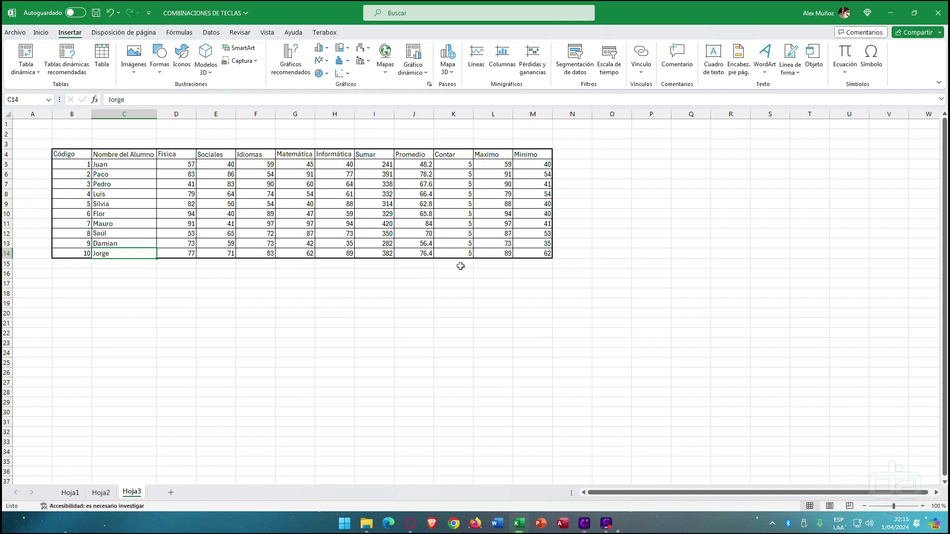
- Select student names C4:C14 together with Promedio J4:J14 and open the column chart choices
{"action": "left_click", "coordinate": [329, 47]}
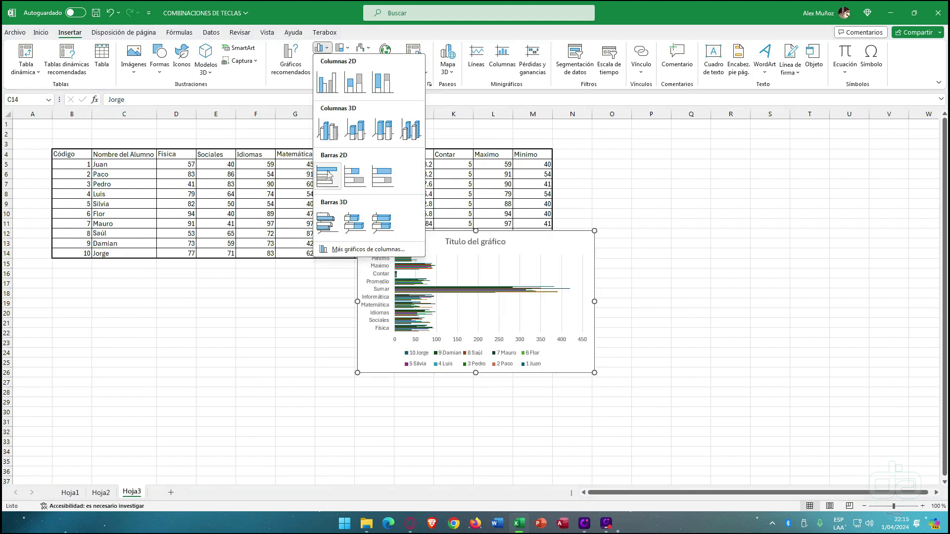
{"action": "left_click", "coordinate": [321, 48]}
{"action": "left_click", "coordinate": [335, 264]}
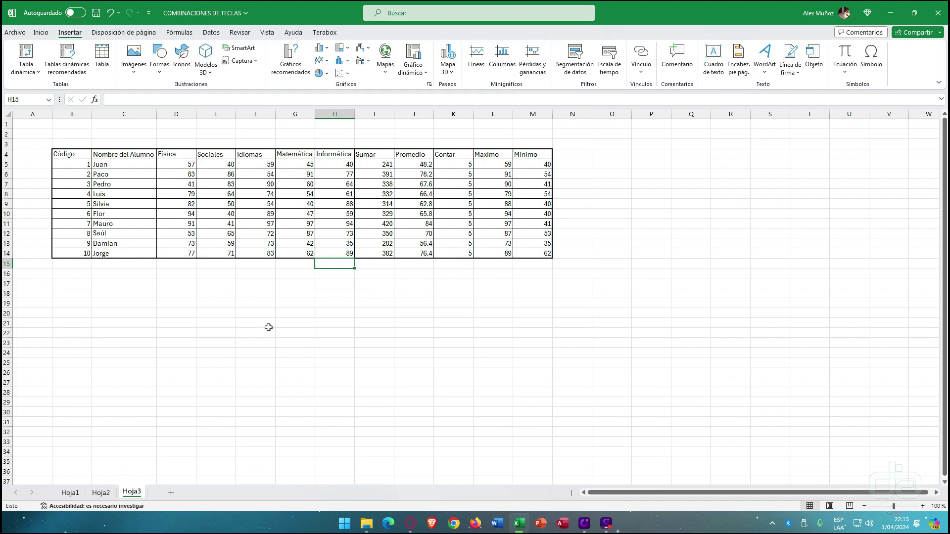
{"action": "left_click_drag", "start_coordinate": [121, 160], "coordinate": [126, 248]}
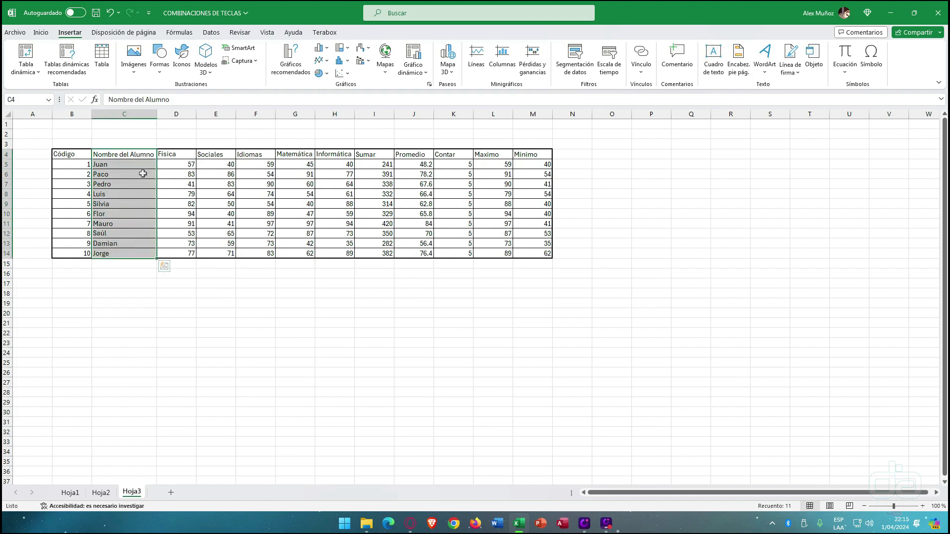
{"action": "left_click_drag", "start_coordinate": [132, 154], "coordinate": [138, 250]}
{"action": "left_click_drag", "start_coordinate": [130, 155], "coordinate": [123, 251]}
{"action": "left_click_drag", "start_coordinate": [123, 251], "coordinate": [124, 250]}
{"action": "left_click", "coordinate": [421, 155], "text": "ctrl"}
{"action": "left_click_drag", "start_coordinate": [422, 155], "coordinate": [421, 251]}
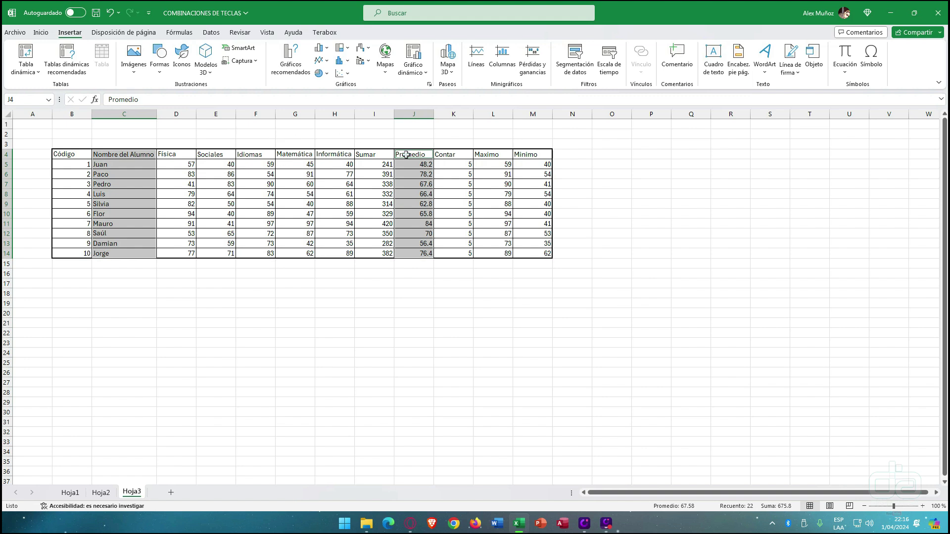
{"action": "left_click", "coordinate": [329, 50]}
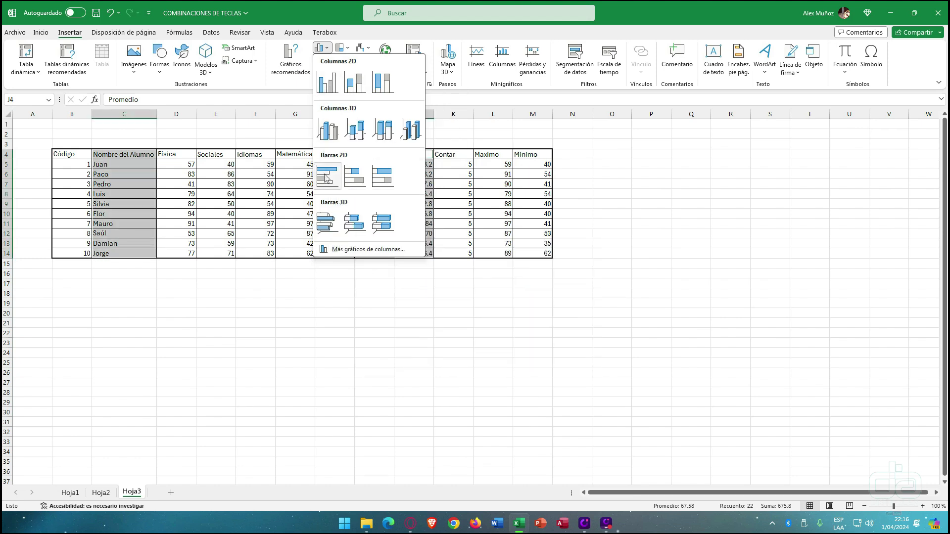
- Insert a clustered column chart of the averages, enlarge it and move it below the table
{"action": "left_click", "coordinate": [324, 88]}
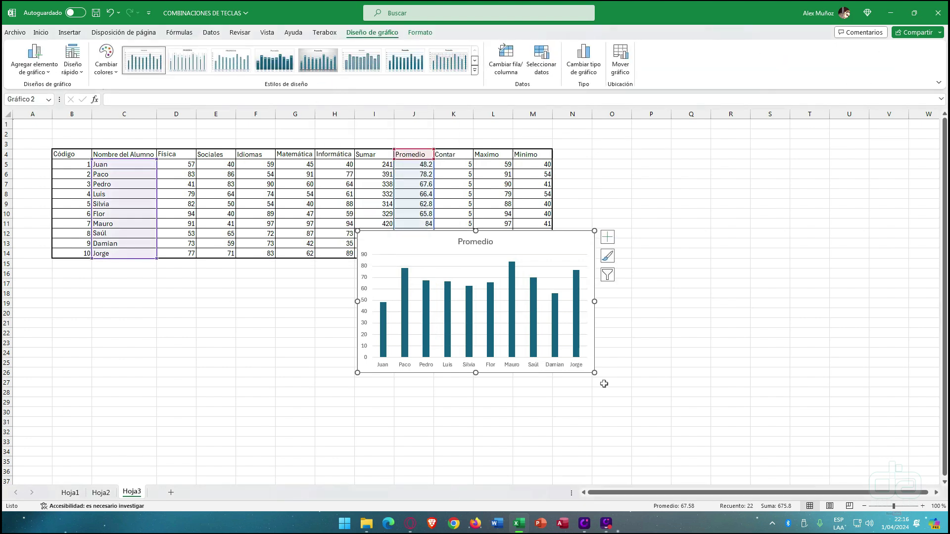
{"action": "left_click_drag", "start_coordinate": [596, 371], "coordinate": [705, 435]}
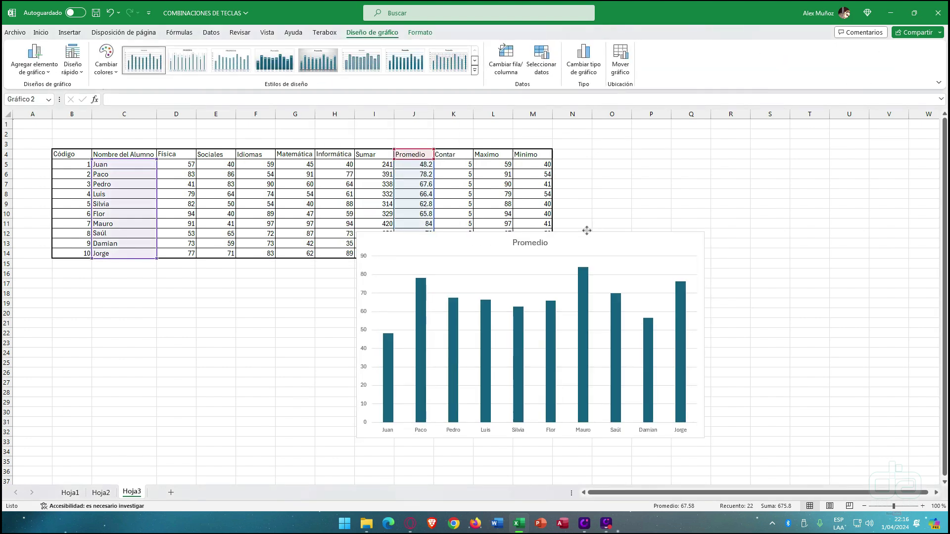
{"action": "left_click_drag", "start_coordinate": [601, 224], "coordinate": [451, 272]}
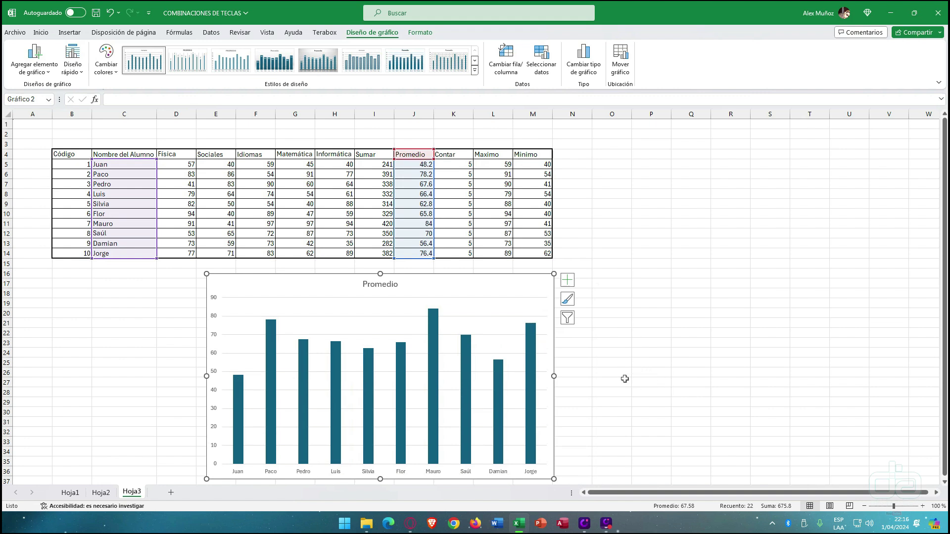
- Retitle the chart 'Promedio de Alumnos de Primaria 2024'
{"action": "left_click", "coordinate": [384, 284]}
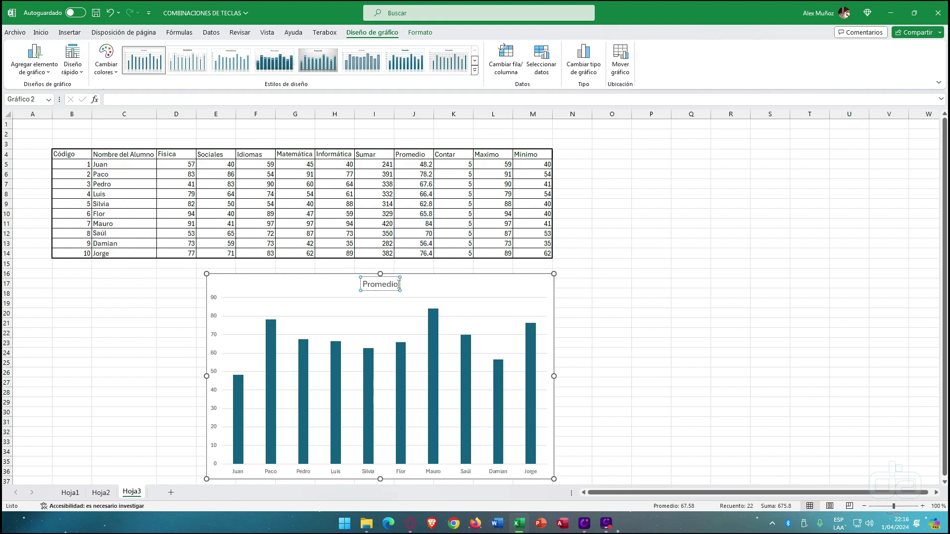
{"action": "left_click_drag", "start_coordinate": [395, 284], "coordinate": [364, 285]}
{"action": "type", "text": "Promedio de Alumnos de"}
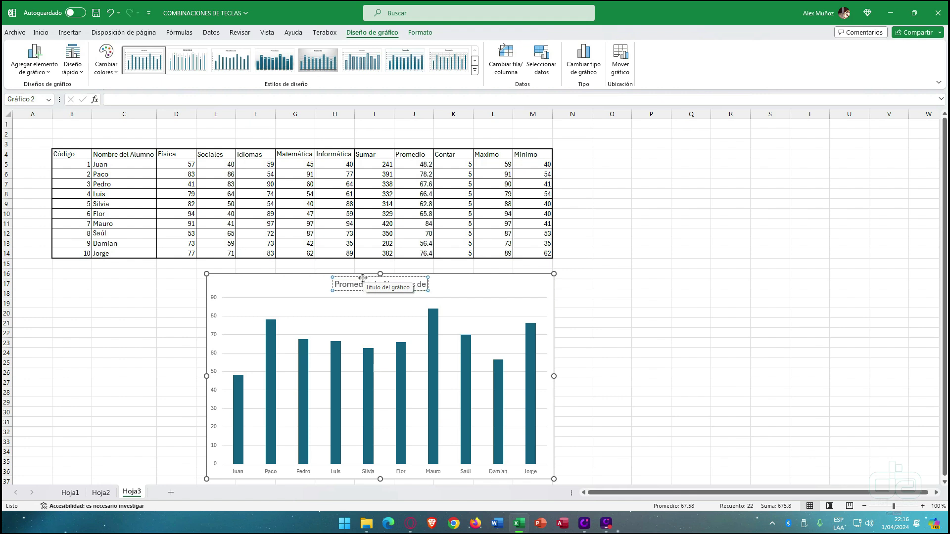
{"action": "type", "text": " Primaria"}
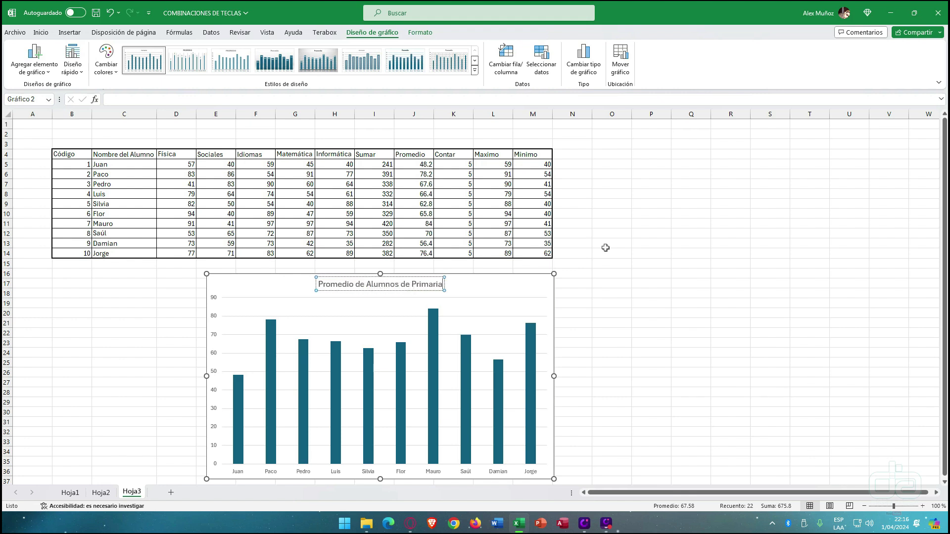
{"action": "type", "text": " 2024"}
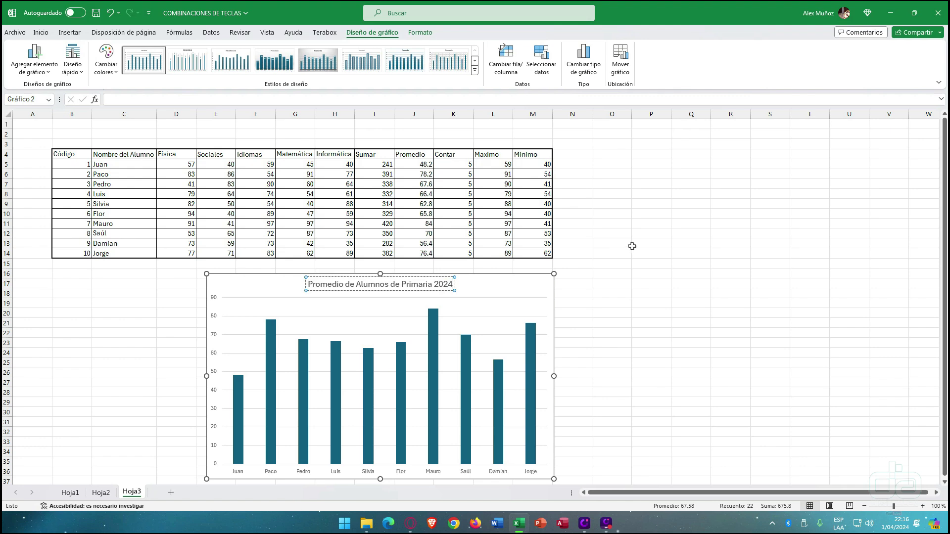
{"action": "left_click", "coordinate": [644, 273]}
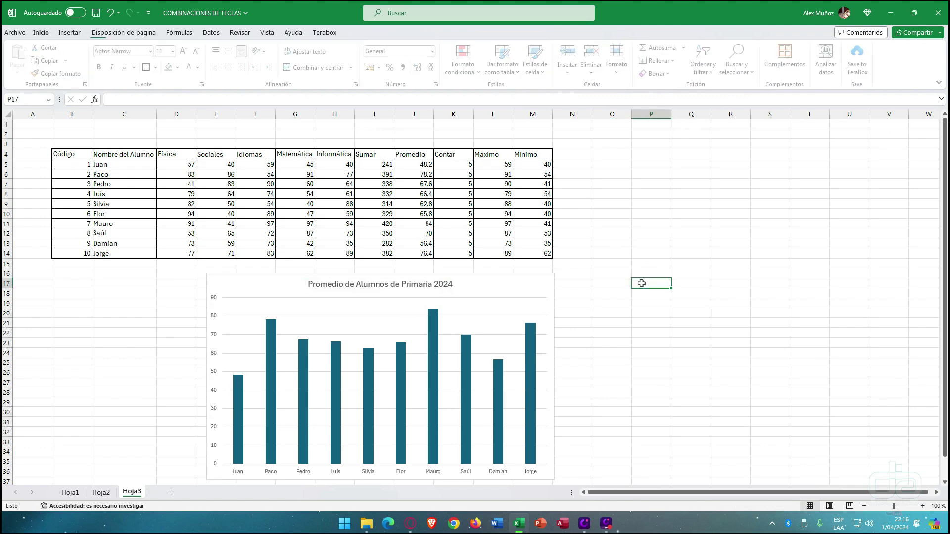
{"action": "left_click", "coordinate": [500, 287]}
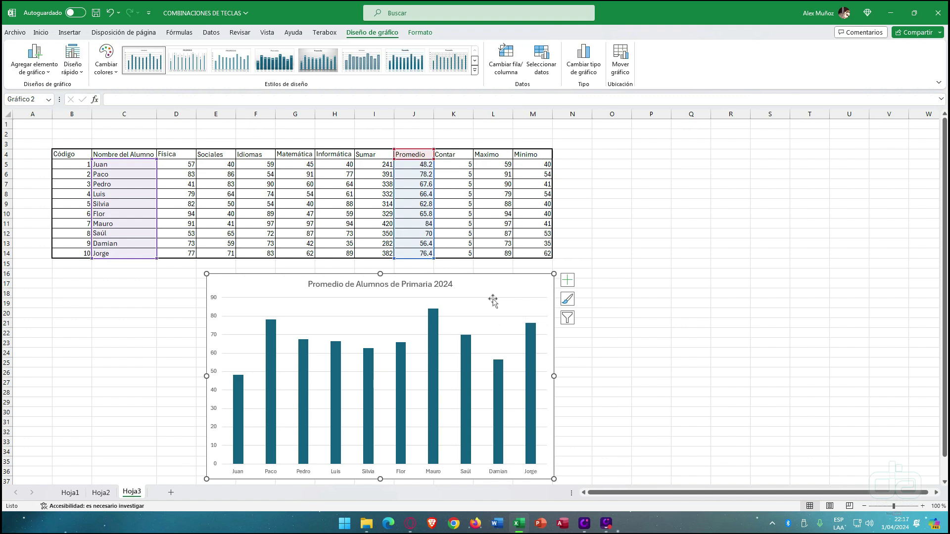
- Enlarge the chart slightly and show data labels above the bars, with no data table
{"action": "left_click", "coordinate": [107, 60]}
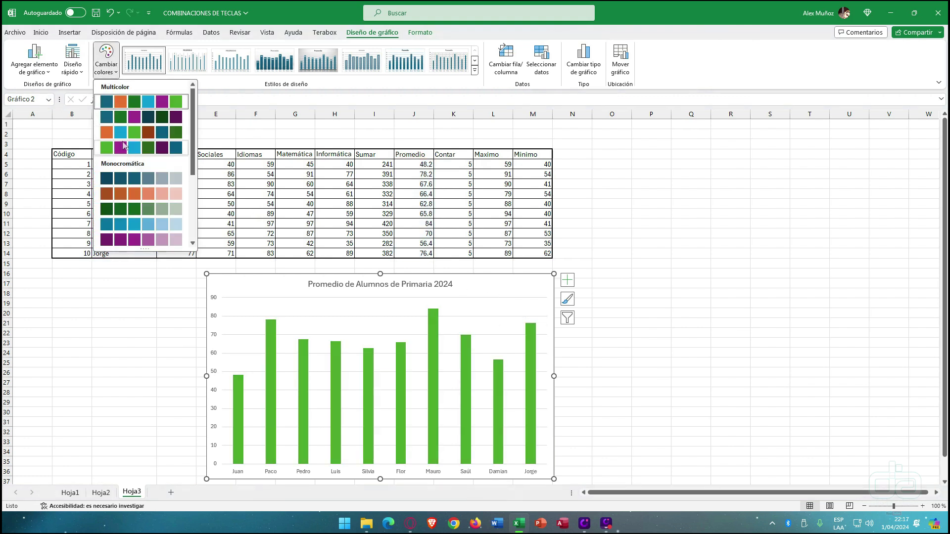
{"action": "key", "text": "Escape"}
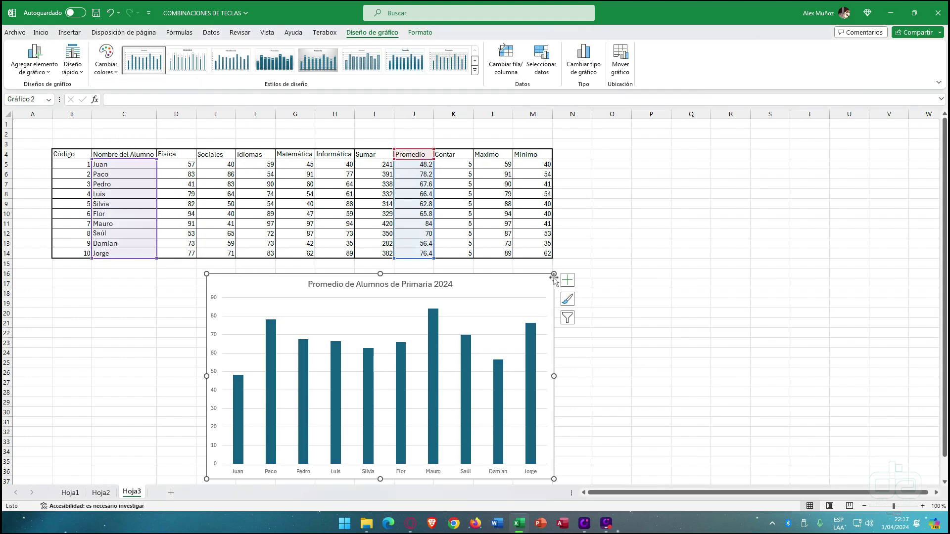
{"action": "left_click_drag", "start_coordinate": [554, 274], "coordinate": [566, 268]}
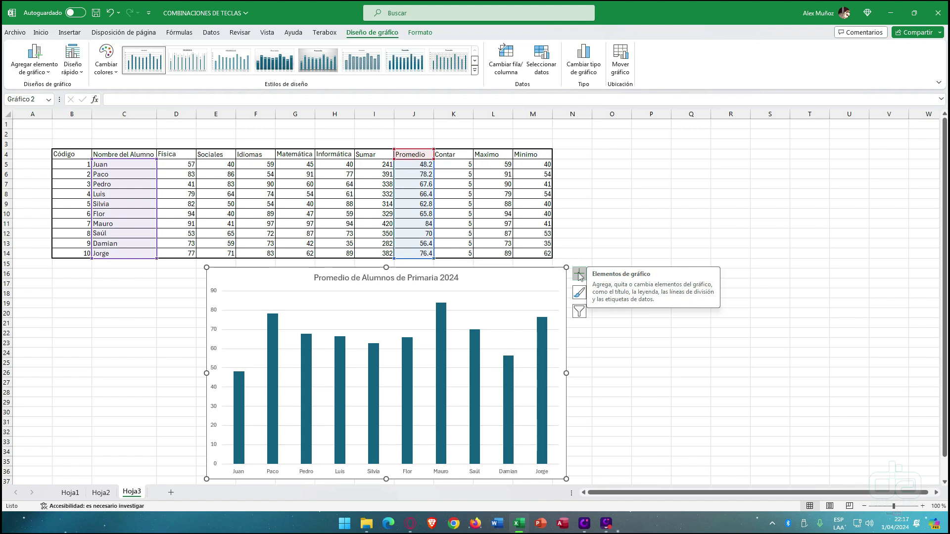
{"action": "left_click", "coordinate": [580, 275]}
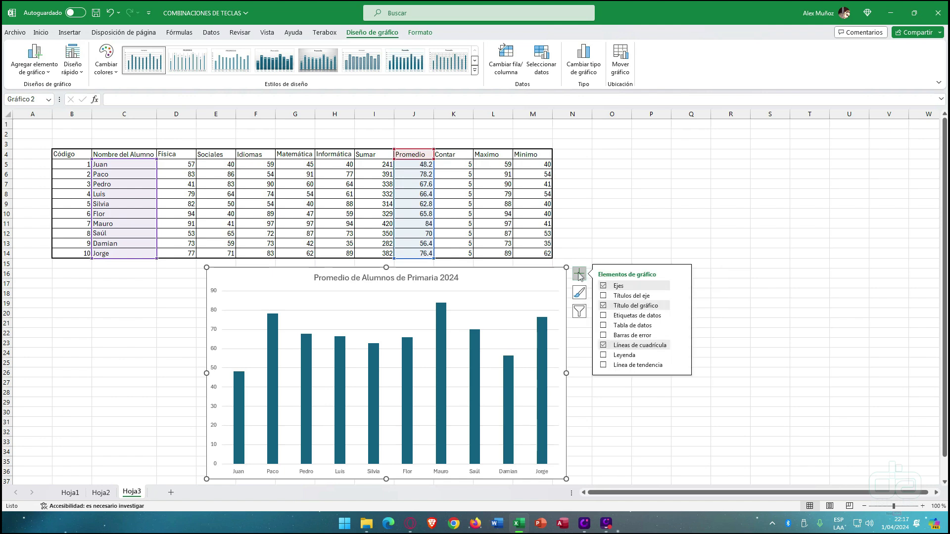
{"action": "left_click", "coordinate": [604, 326]}
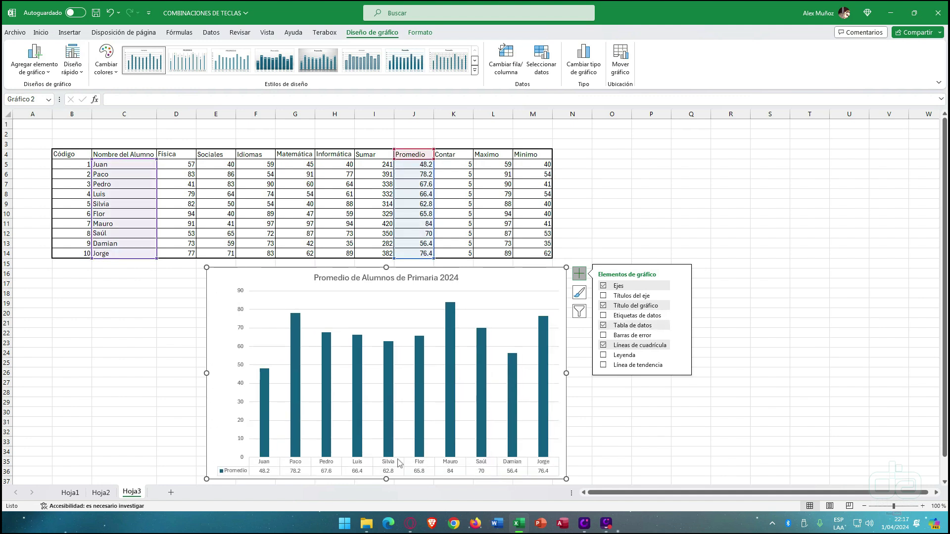
{"action": "left_click", "coordinate": [603, 326]}
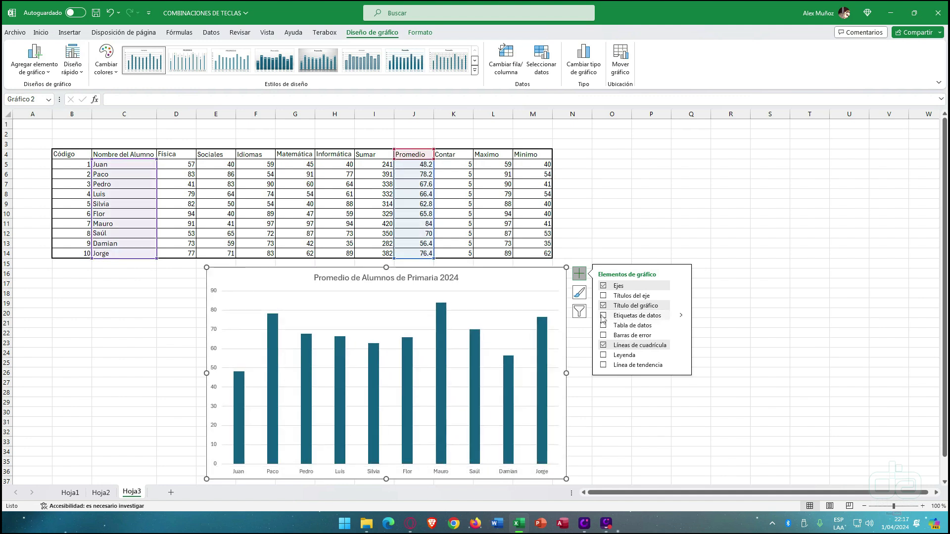
{"action": "left_click", "coordinate": [603, 316]}
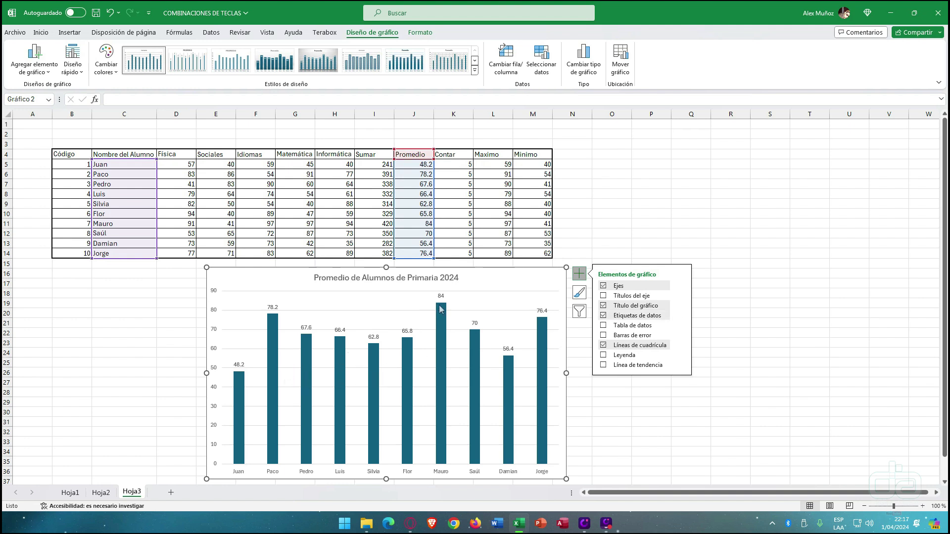
{"action": "mouse_move", "coordinate": [441, 308]}
{"action": "left_click", "coordinate": [474, 69]}
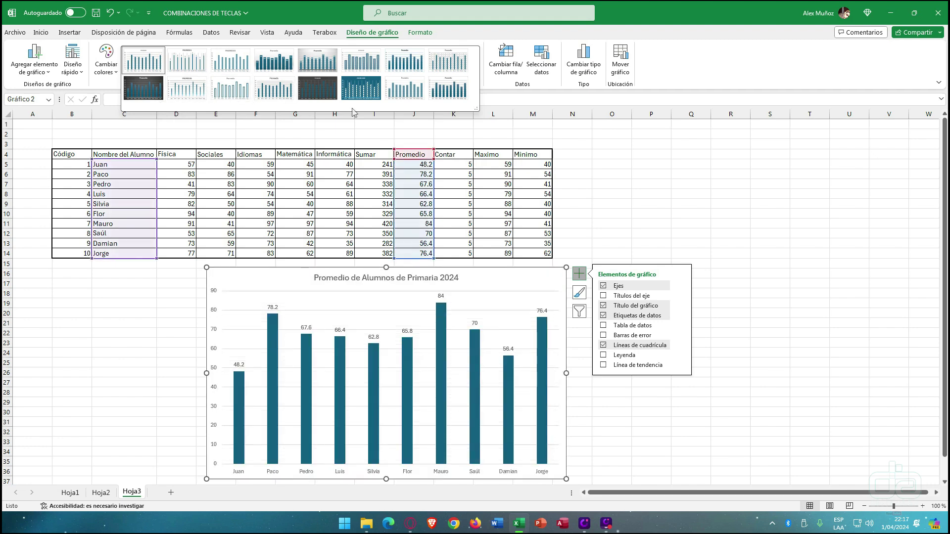
- Apply the gradient bar chart style and keep the chart positioned below the student table
{"action": "left_click", "coordinate": [444, 94]}
{"action": "left_click_drag", "start_coordinate": [492, 273], "coordinate": [849, 159]}
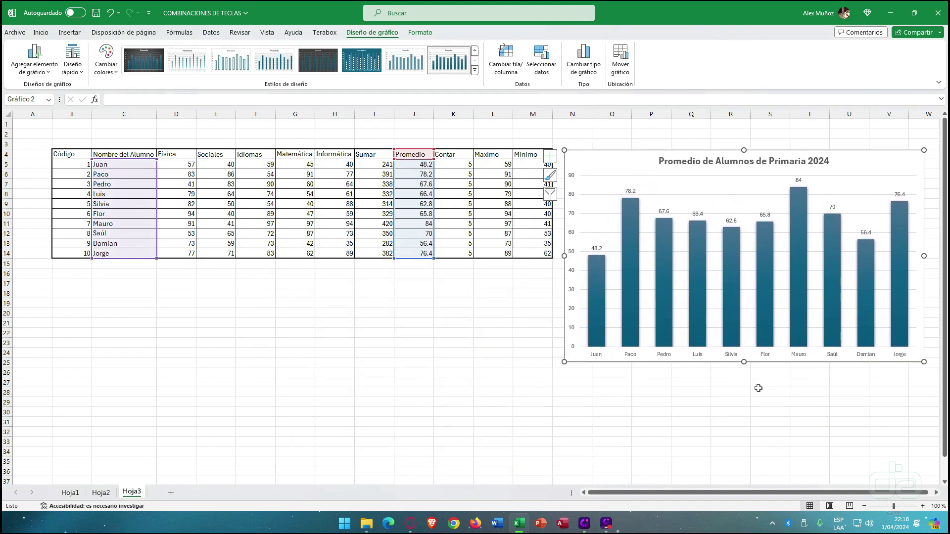
{"action": "left_click_drag", "start_coordinate": [620, 160], "coordinate": [180, 280]}
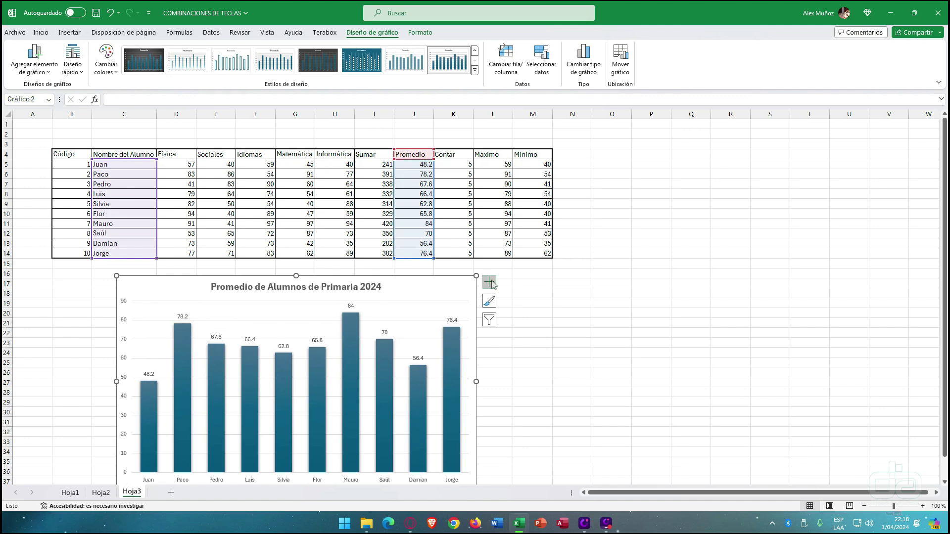
- Preview stacked, line, combo, waterfall, treemap and surface types, then keep clustered columns
{"action": "left_click", "coordinate": [593, 76]}
{"action": "left_click", "coordinate": [442, 165]}
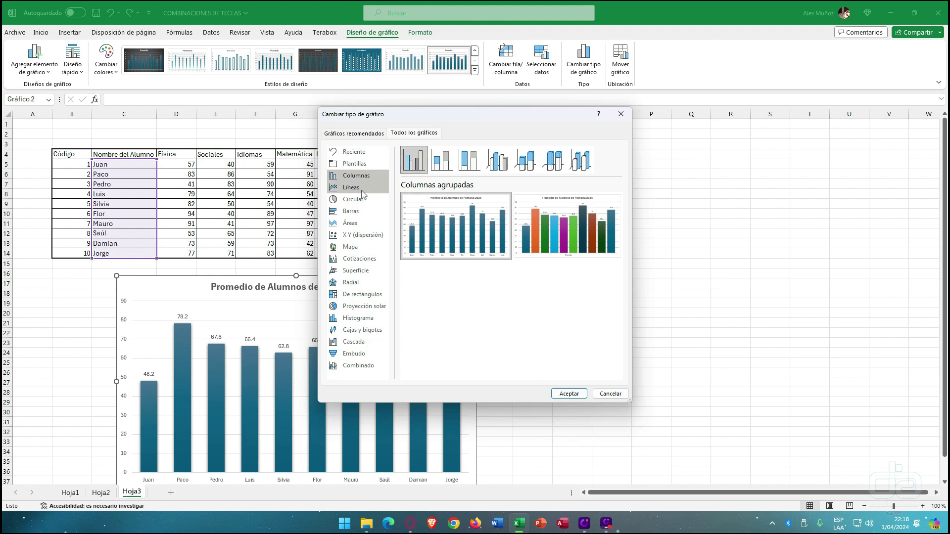
{"action": "left_click", "coordinate": [362, 192]}
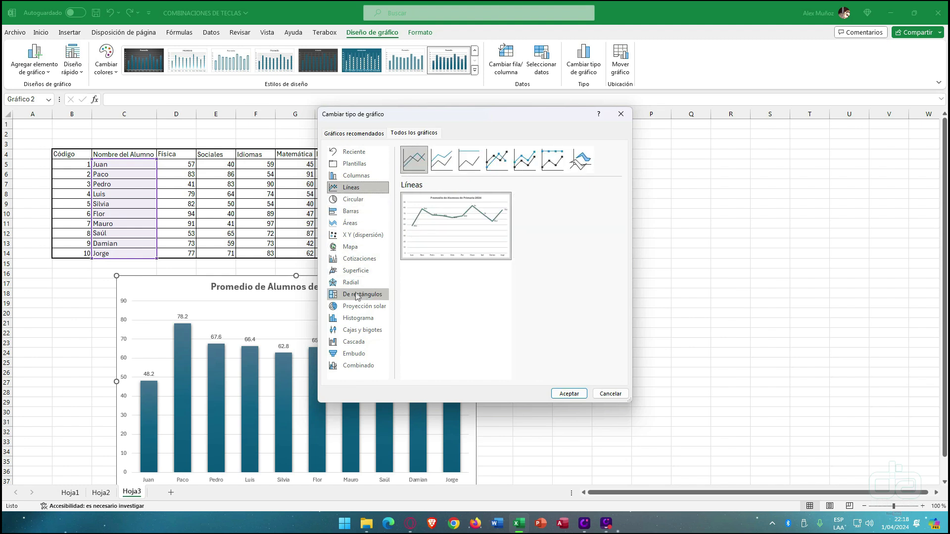
{"action": "left_click", "coordinate": [345, 370]}
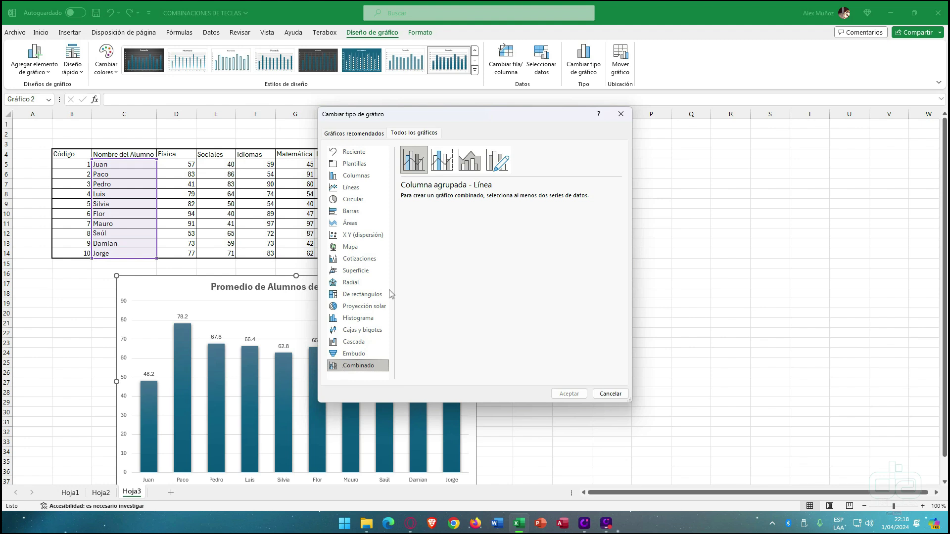
{"action": "left_click", "coordinate": [357, 346]}
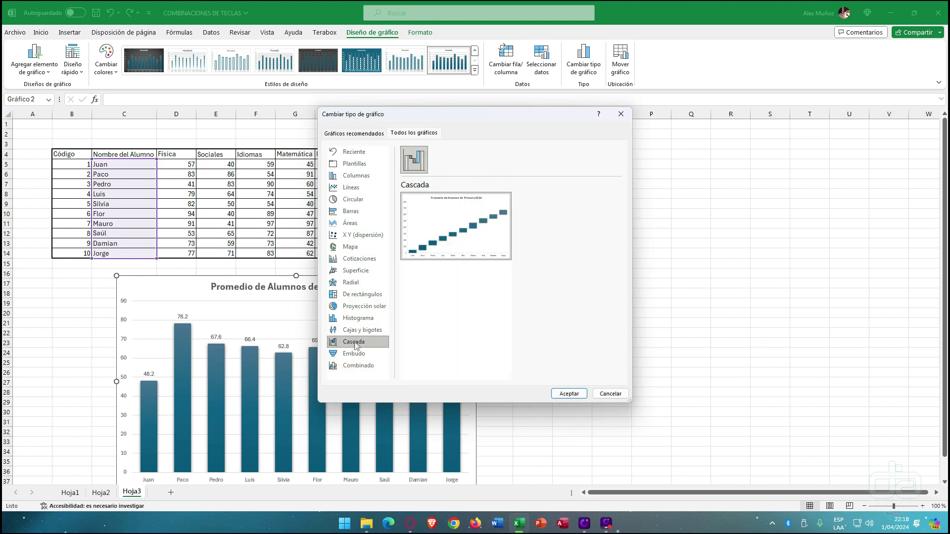
{"action": "left_click", "coordinate": [361, 295]}
{"action": "left_click", "coordinate": [359, 272]}
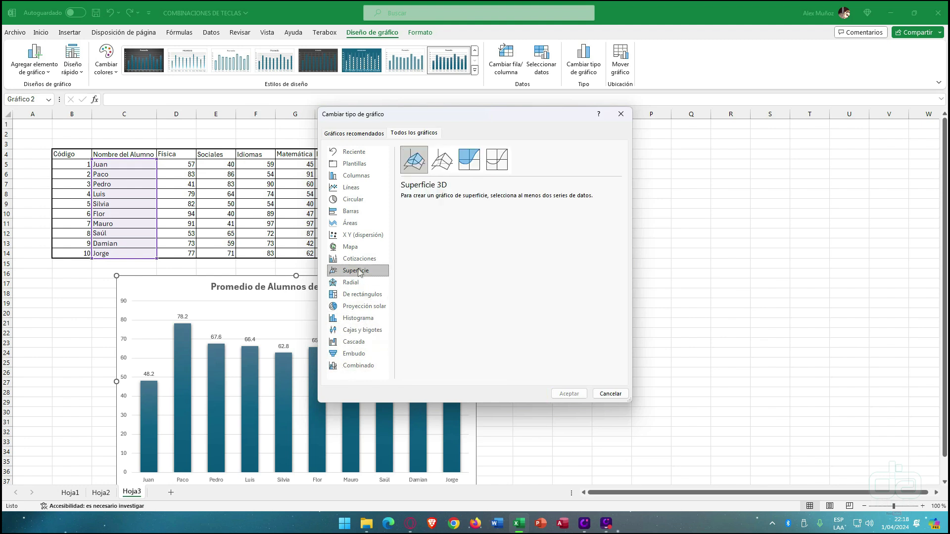
{"action": "left_click", "coordinate": [355, 177]}
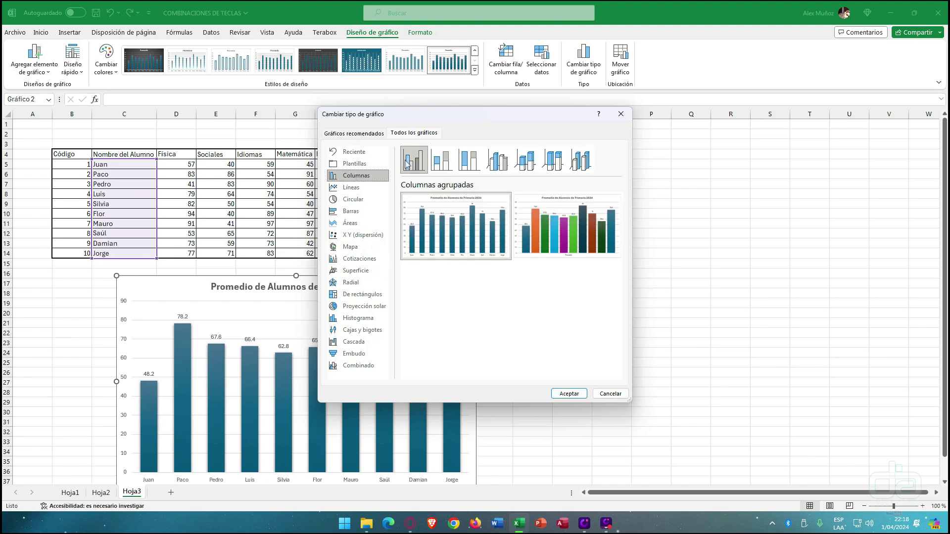
{"action": "left_click", "coordinate": [570, 392]}
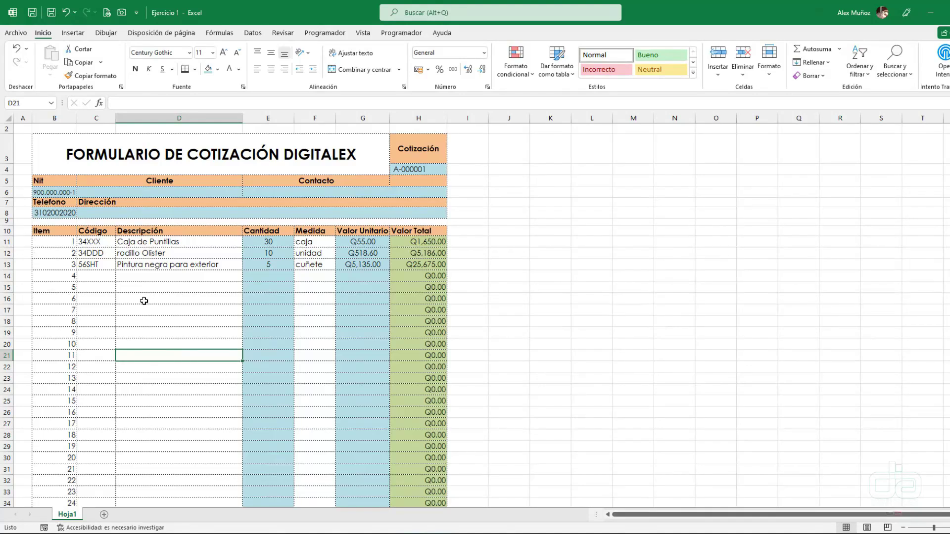
{"action": "left_click", "coordinate": [124, 255]}
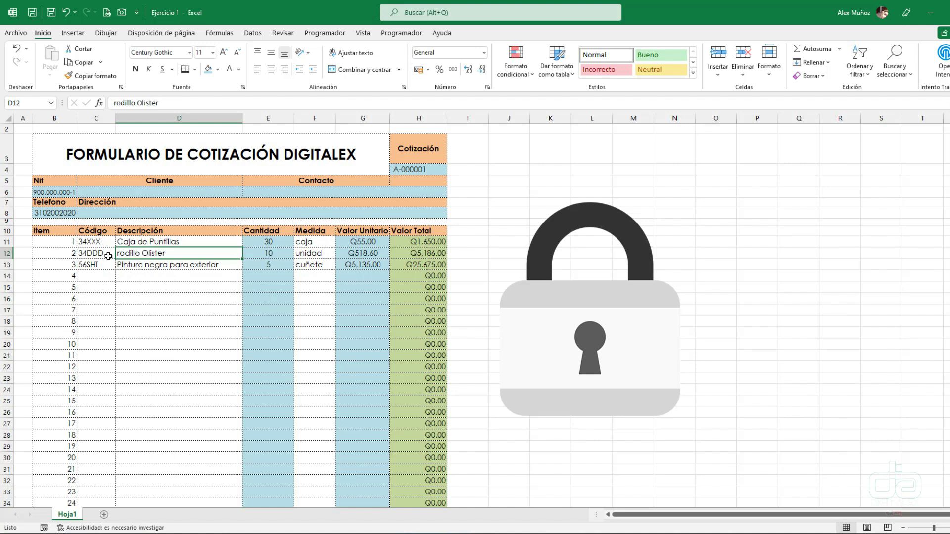
{"action": "left_click", "coordinate": [208, 288]}
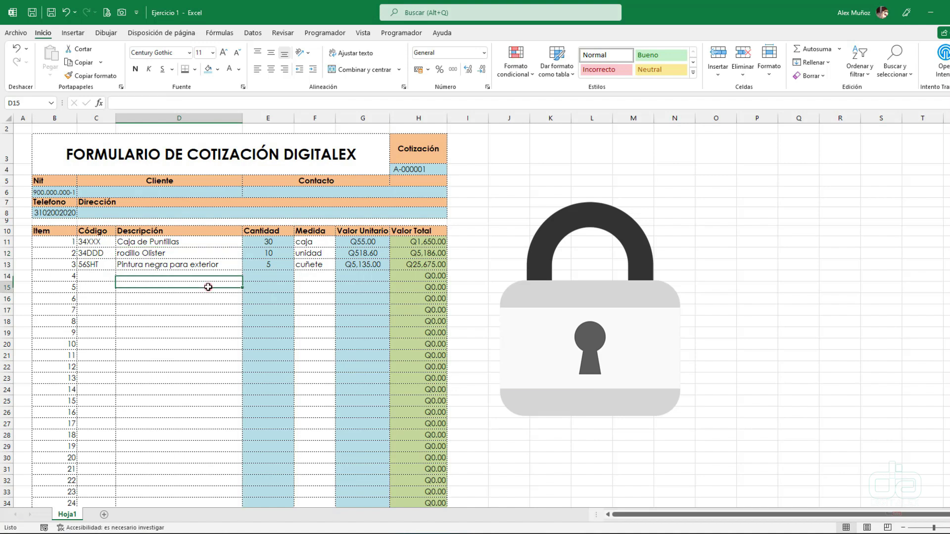
{"action": "left_click", "coordinate": [154, 273]}
{"action": "left_click", "coordinate": [278, 265]}
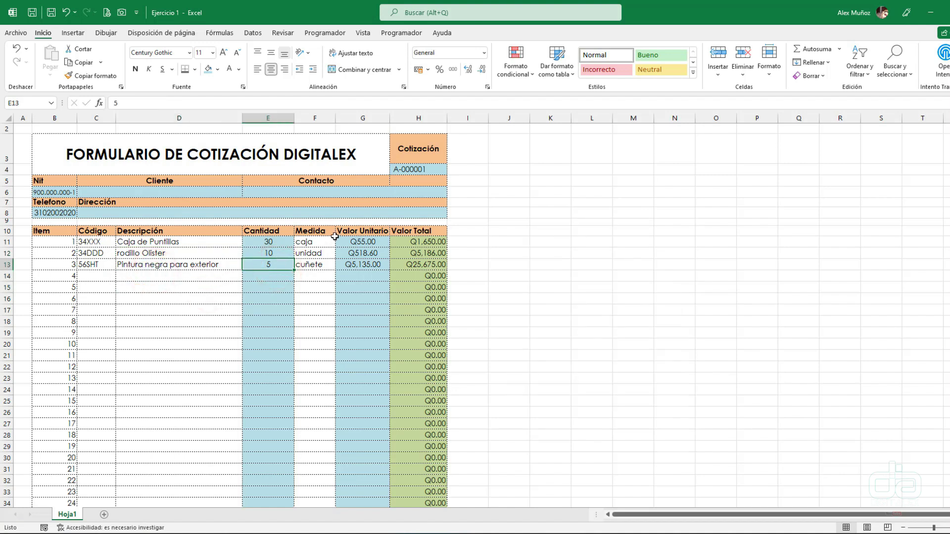
{"action": "left_click", "coordinate": [314, 231]}
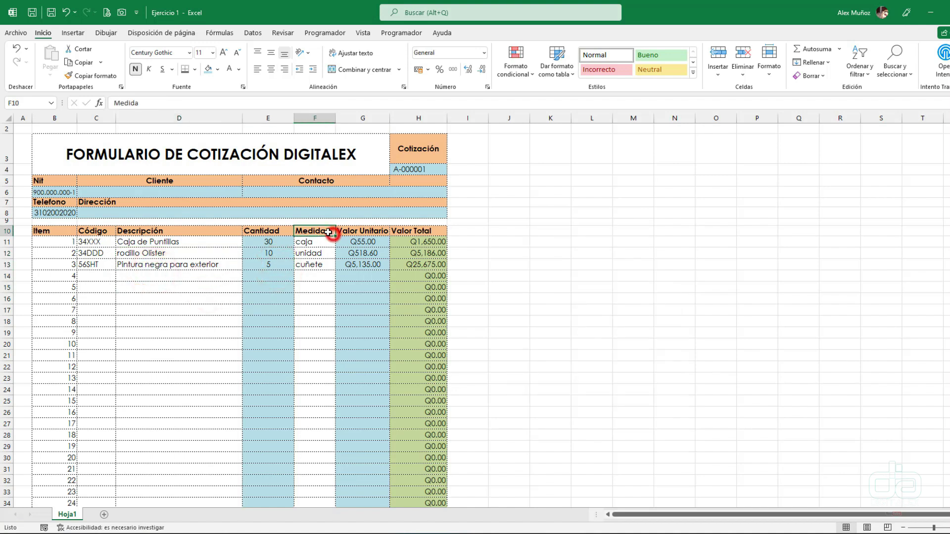
{"action": "left_click", "coordinate": [179, 273]}
{"action": "left_click_drag", "start_coordinate": [45, 248], "coordinate": [70, 296]}
{"action": "left_click_drag", "start_coordinate": [164, 246], "coordinate": [204, 286]}
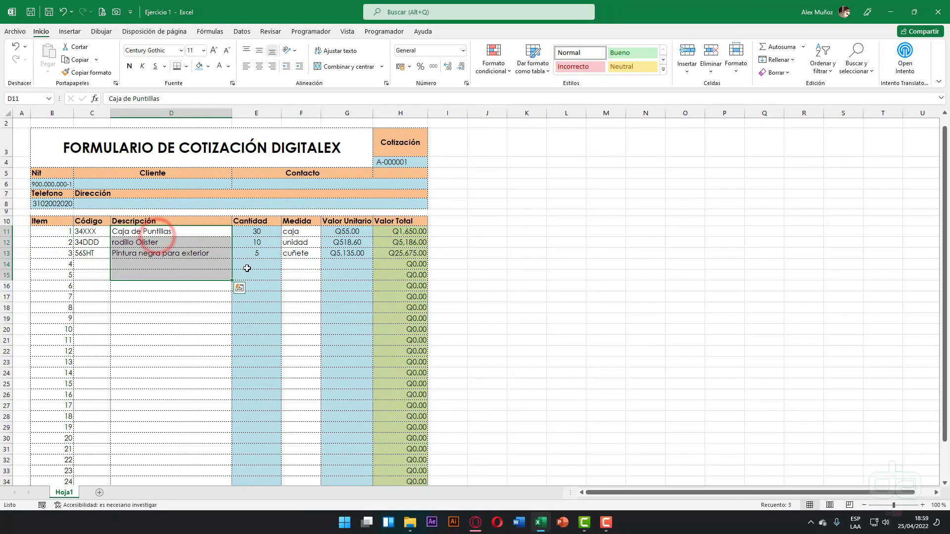
{"action": "left_click_drag", "start_coordinate": [301, 235], "coordinate": [301, 253]}
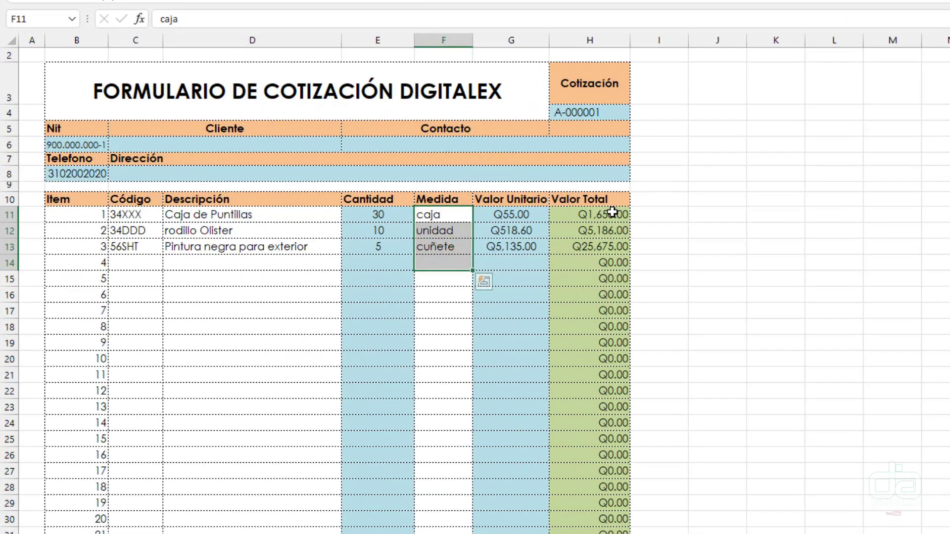
{"action": "left_click", "coordinate": [416, 230]}
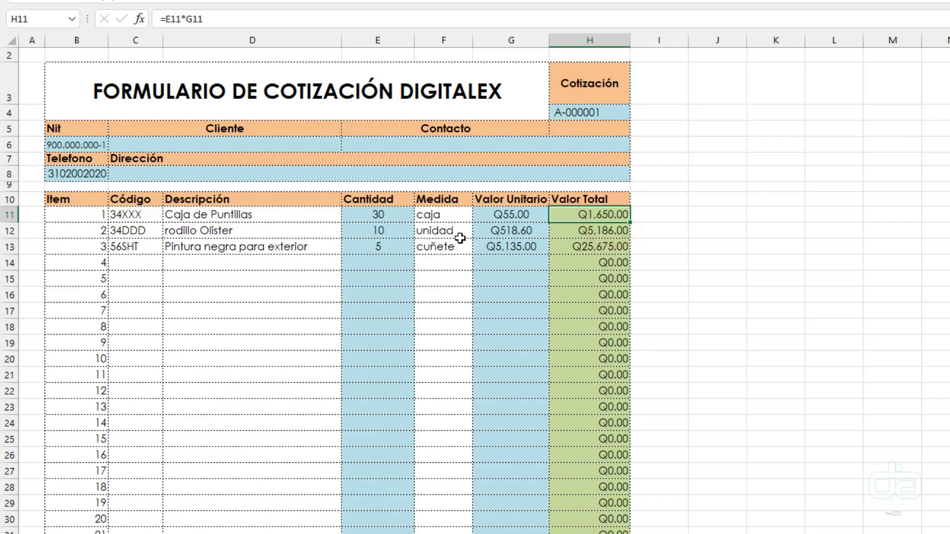
{"action": "scroll", "coordinate": [457, 240], "scroll_direction": "down", "scroll_amount": 2}
{"action": "left_click", "coordinate": [569, 515]}
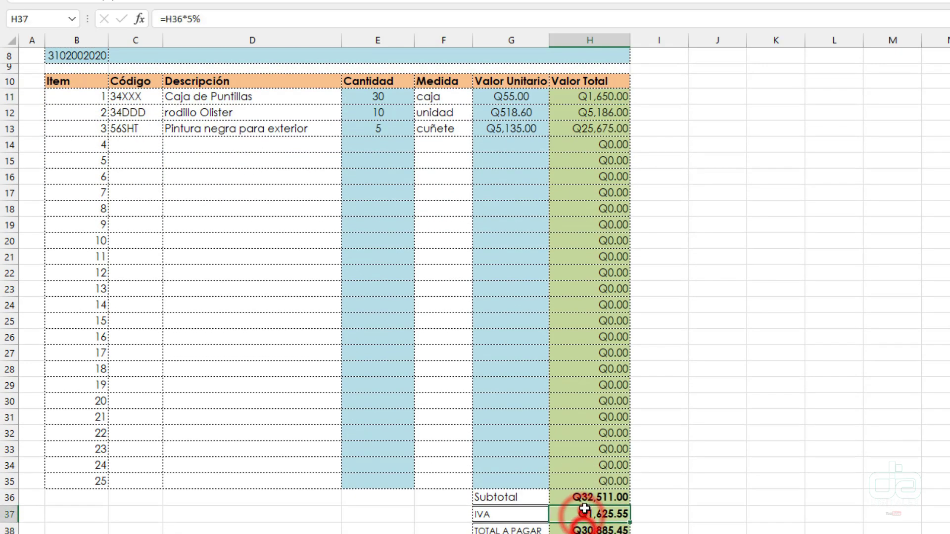
{"action": "left_click", "coordinate": [570, 529]}
{"action": "left_click", "coordinate": [601, 446]}
{"action": "scroll", "coordinate": [568, 302], "scroll_direction": "up", "scroll_amount": 2}
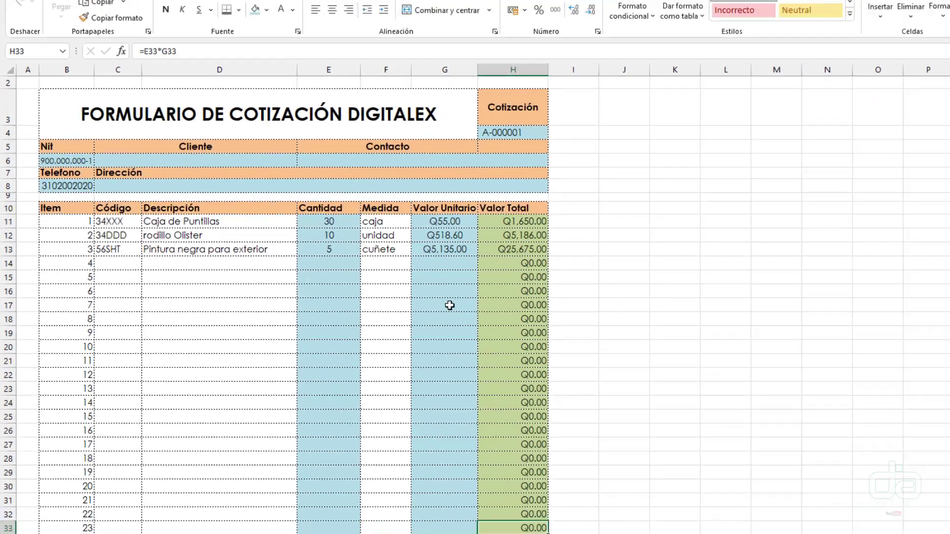
{"action": "left_click", "coordinate": [453, 303]}
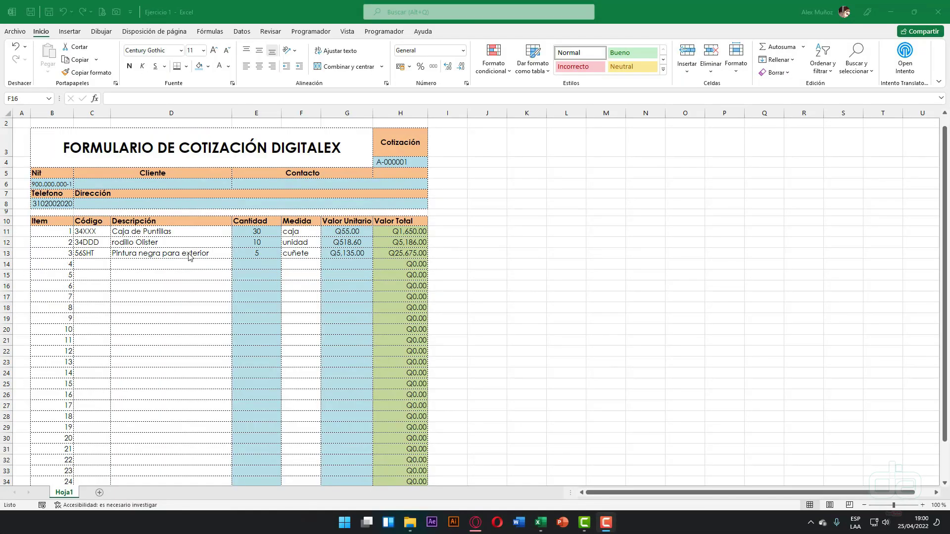
{"action": "left_click", "coordinate": [218, 254]}
{"action": "left_click", "coordinate": [165, 282]}
{"action": "scroll", "coordinate": [169, 278], "scroll_direction": "down", "scroll_amount": 2}
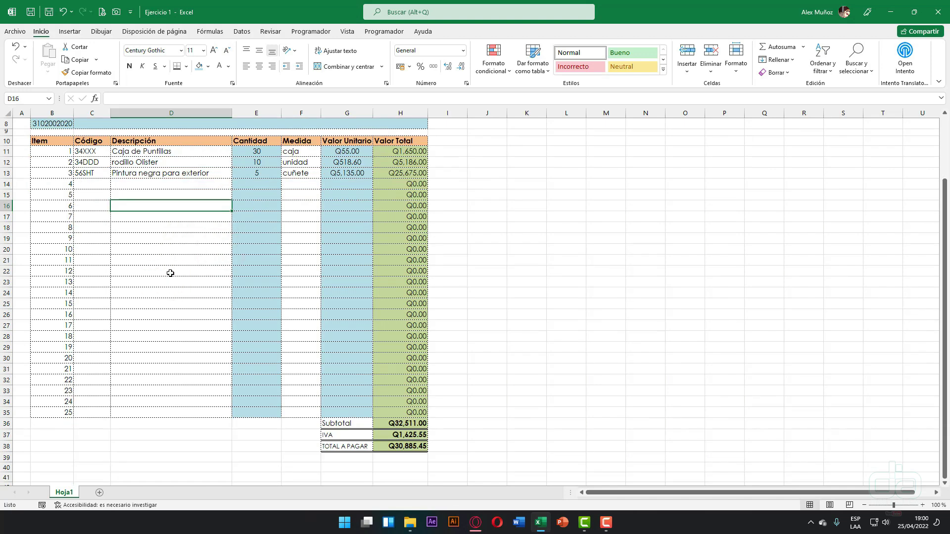
{"action": "scroll", "coordinate": [170, 273], "scroll_direction": "up", "scroll_amount": 2}
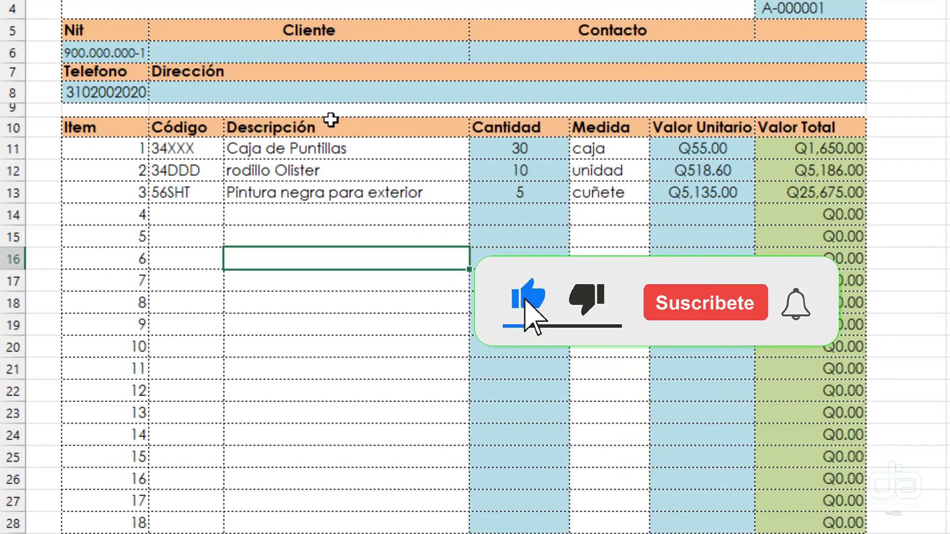
{"action": "type", "text": "asjlfajksd"}
{"action": "key", "text": "BackSpace"}
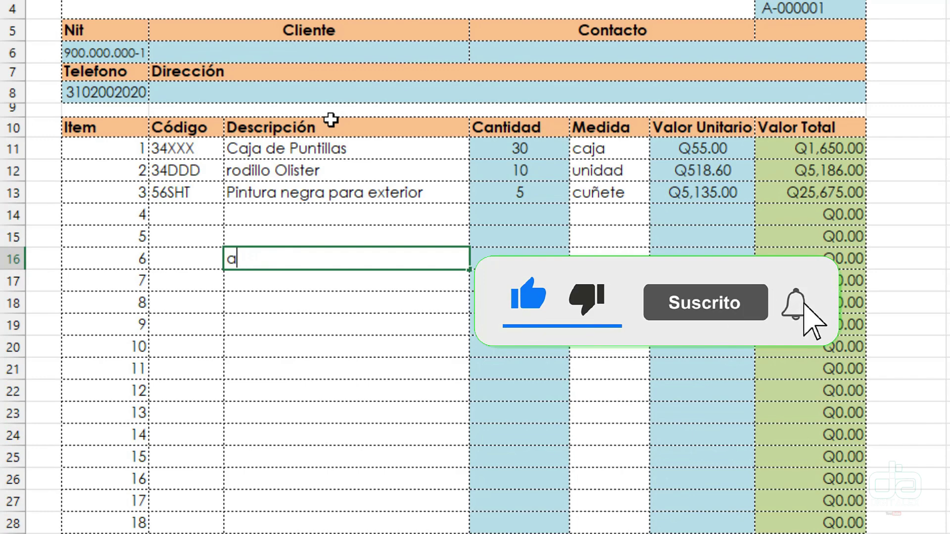
{"action": "key", "text": "BackSpace"}
{"action": "key", "text": "Return"}
{"action": "key", "text": "Up"}
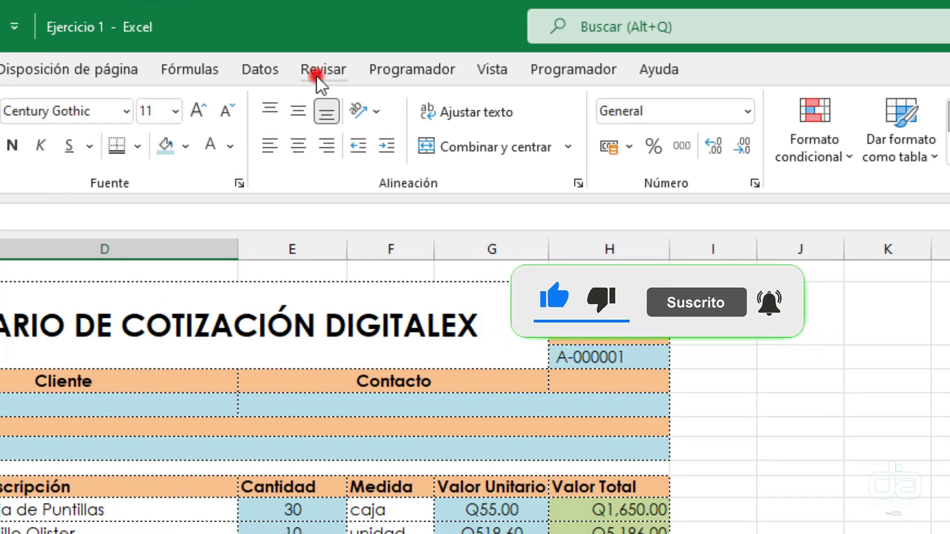
- From Revisar, fill in the Proteger hoja settings with a sheet password and accept them
{"action": "left_click", "coordinate": [317, 79]}
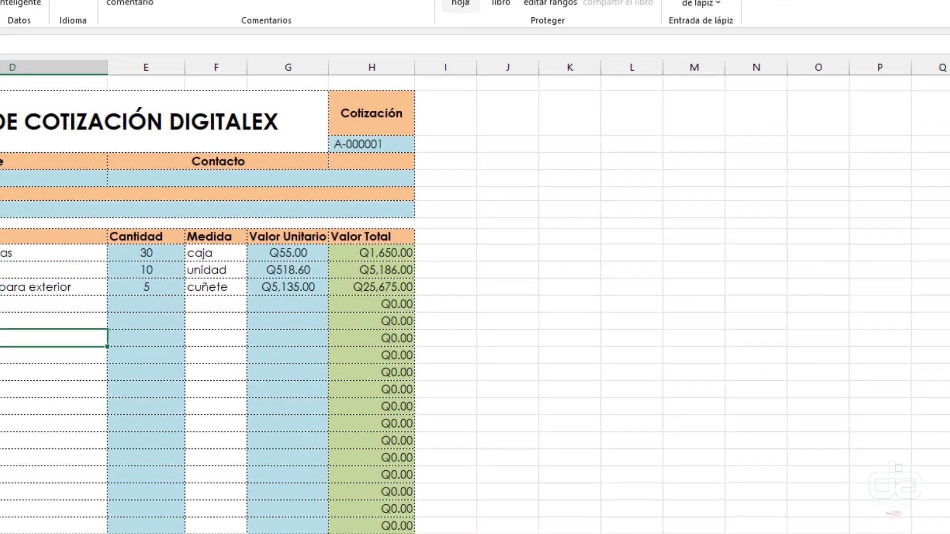
{"action": "left_click", "coordinate": [631, 143]}
{"action": "left_click_drag", "start_coordinate": [369, 154], "coordinate": [307, 164]}
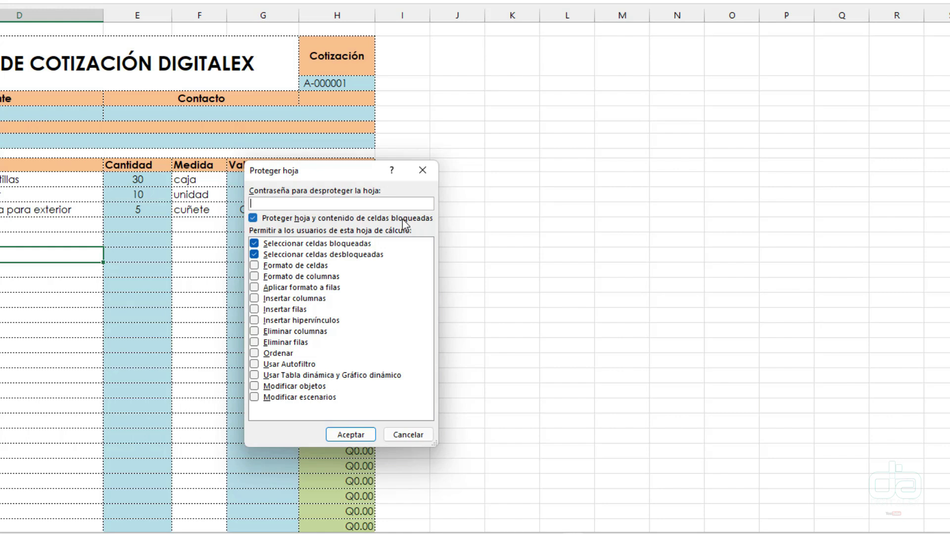
{"action": "left_click_drag", "start_coordinate": [299, 173], "coordinate": [457, 184]}
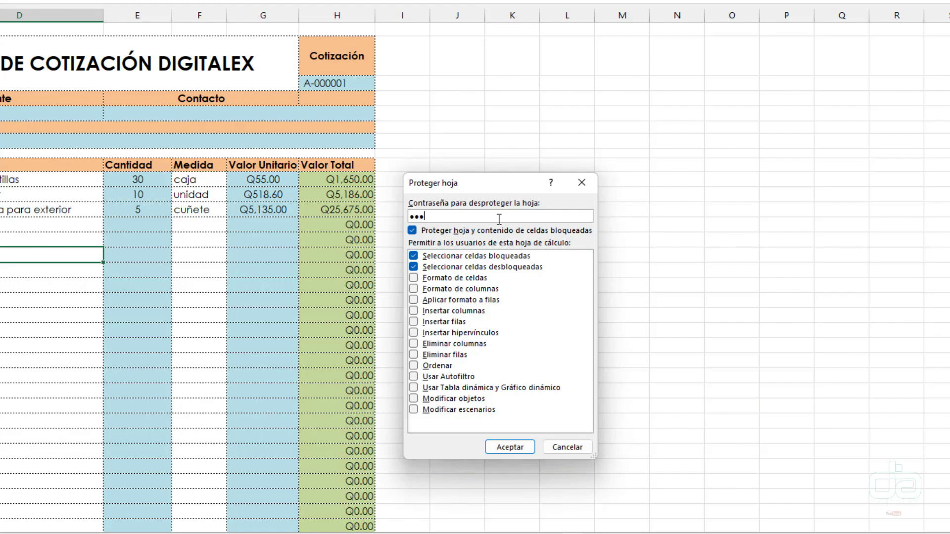
{"action": "left_click", "coordinate": [505, 447]}
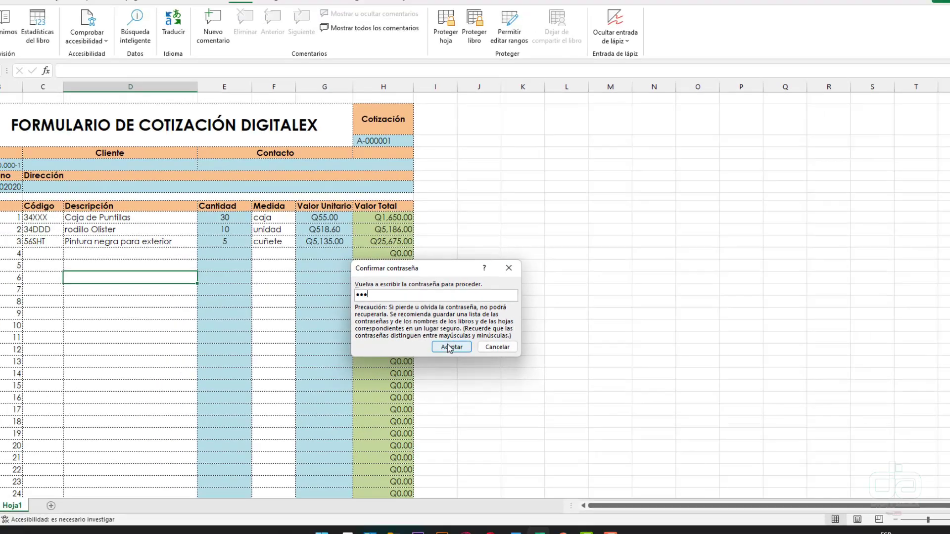
- Confirm the password, then try editing description cell D17 and dismiss the protected-sheet warning
{"action": "left_click", "coordinate": [423, 342]}
{"action": "left_click", "coordinate": [501, 296]}
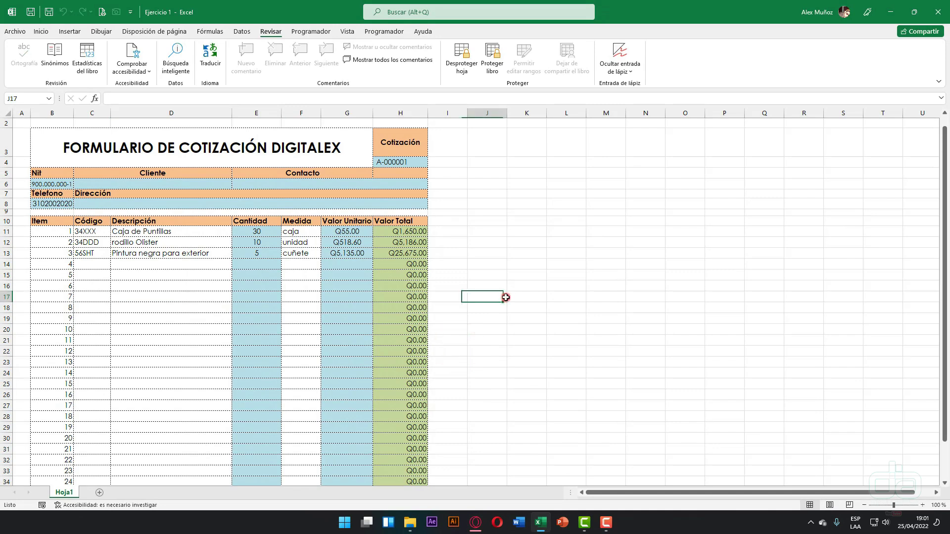
{"action": "left_click", "coordinate": [178, 296]}
{"action": "double_click", "coordinate": [178, 297]}
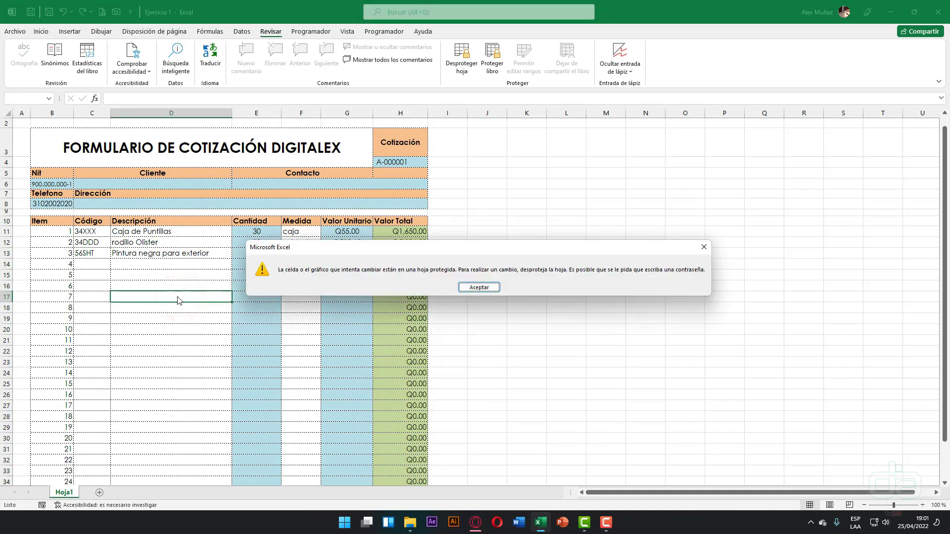
{"action": "left_click", "coordinate": [479, 287]}
- Try editing cells D13, G13 and N16, dismissing each protected-sheet warning
{"action": "double_click", "coordinate": [143, 250]}
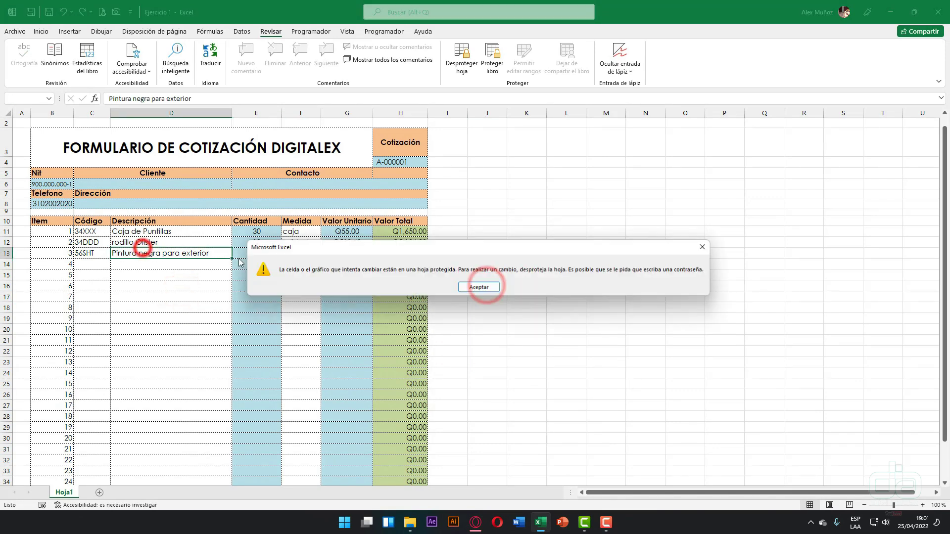
{"action": "left_click", "coordinate": [479, 288]}
{"action": "double_click", "coordinate": [354, 253]}
{"action": "left_click", "coordinate": [480, 287]}
{"action": "left_click", "coordinate": [348, 294]}
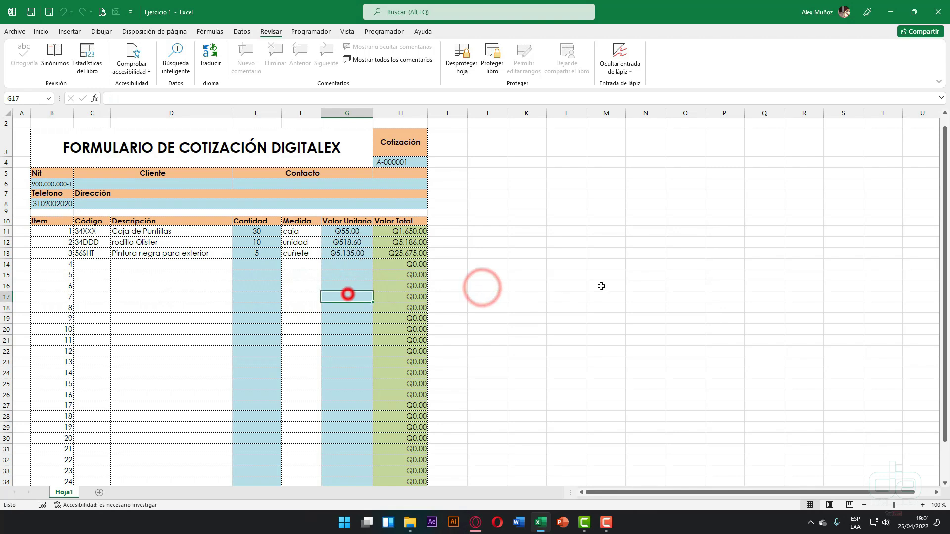
{"action": "double_click", "coordinate": [637, 282]}
{"action": "left_click", "coordinate": [478, 287]}
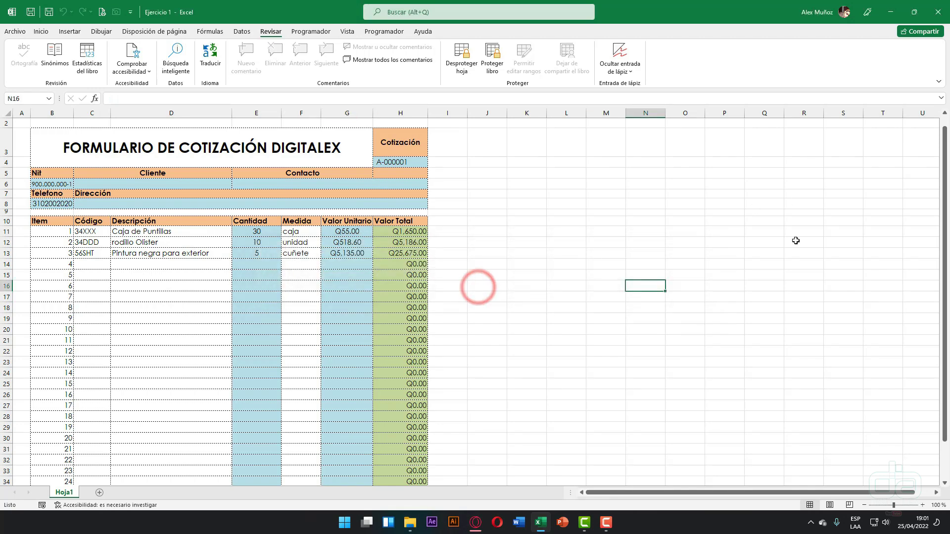
- Select a block of empty cells beside the form, then try editing S15 and dismiss the warning
{"action": "left_click_drag", "start_coordinate": [784, 211], "coordinate": [602, 400]}
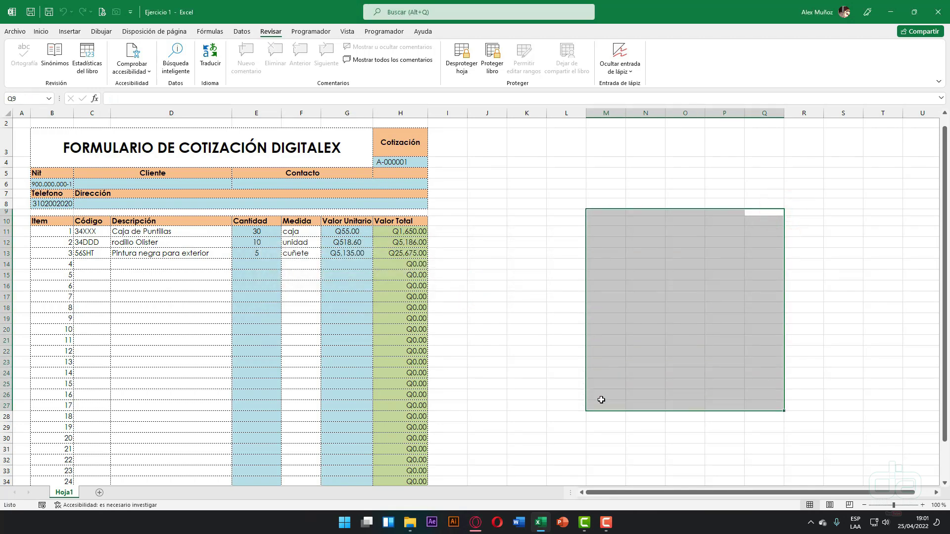
{"action": "left_click", "coordinate": [262, 141]}
{"action": "double_click", "coordinate": [836, 273]}
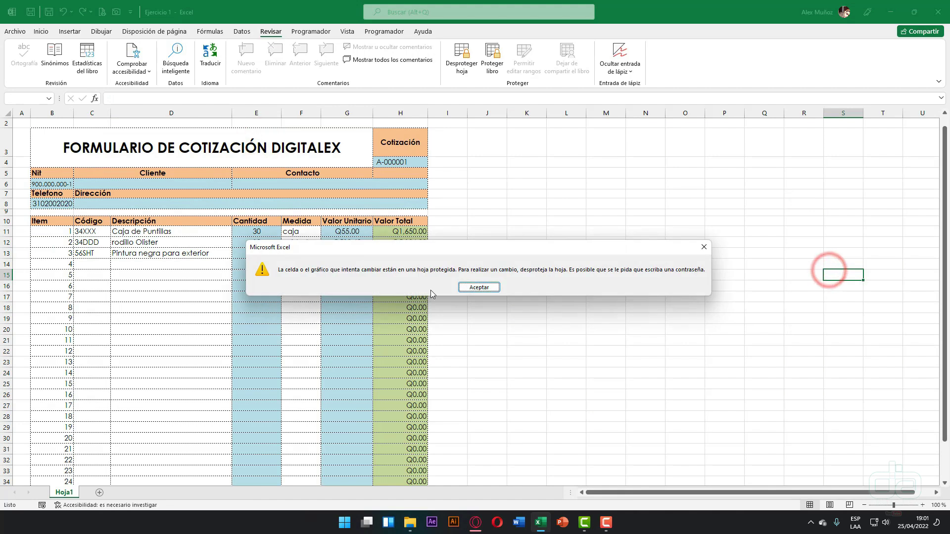
{"action": "left_click", "coordinate": [471, 287]}
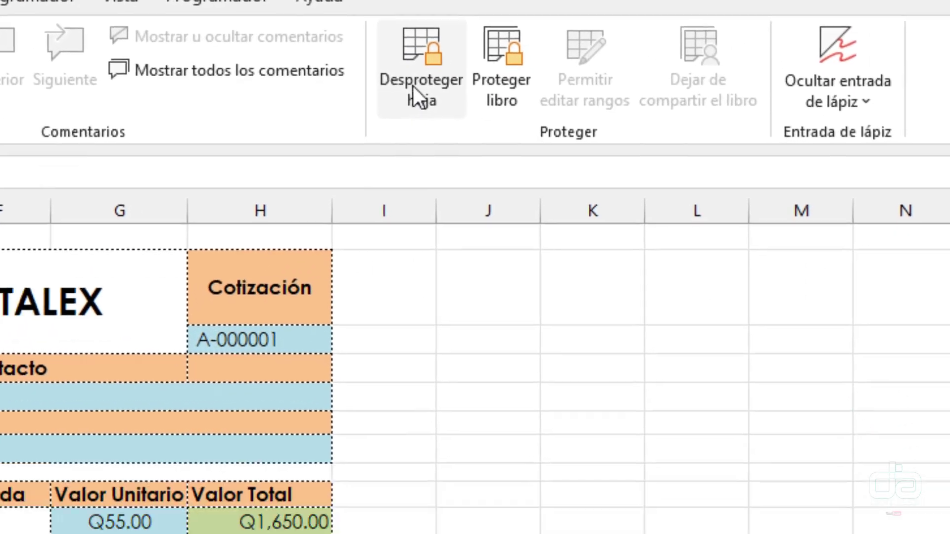
- Unprotect the quotation sheet via Desproteger hoja by entering the sheet password
{"action": "left_click", "coordinate": [460, 65]}
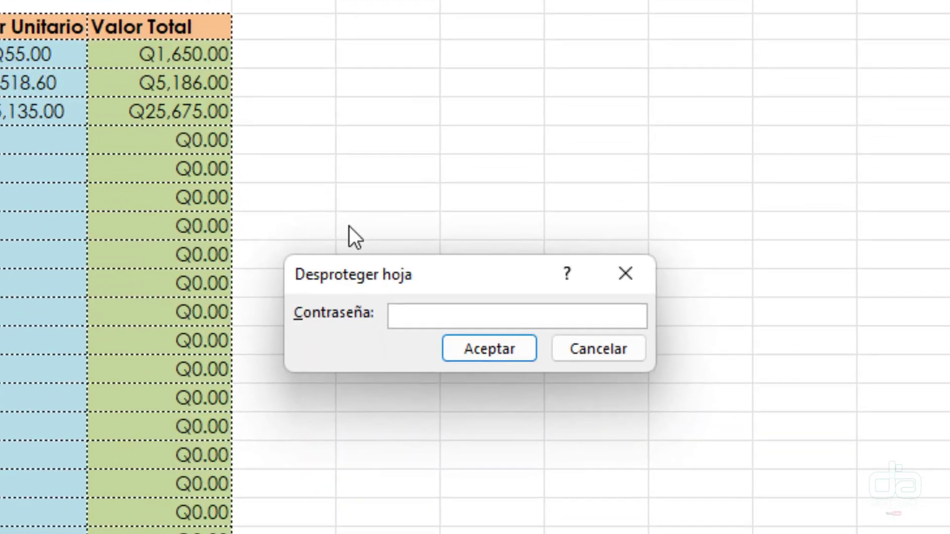
{"action": "type", "text": "123"}
{"action": "key", "text": "Return"}
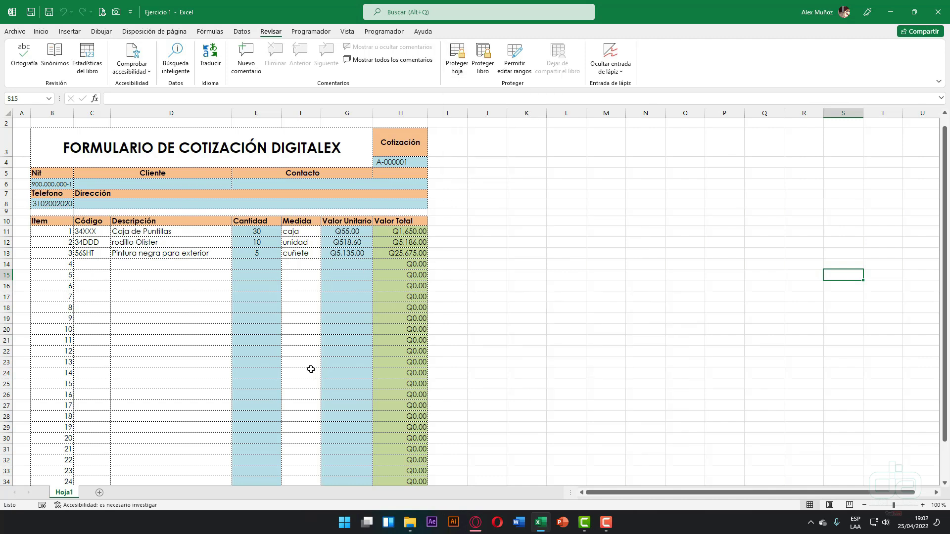
- Select C11:D13, the codes and descriptions of the first three items
{"action": "left_click", "coordinate": [152, 306]}
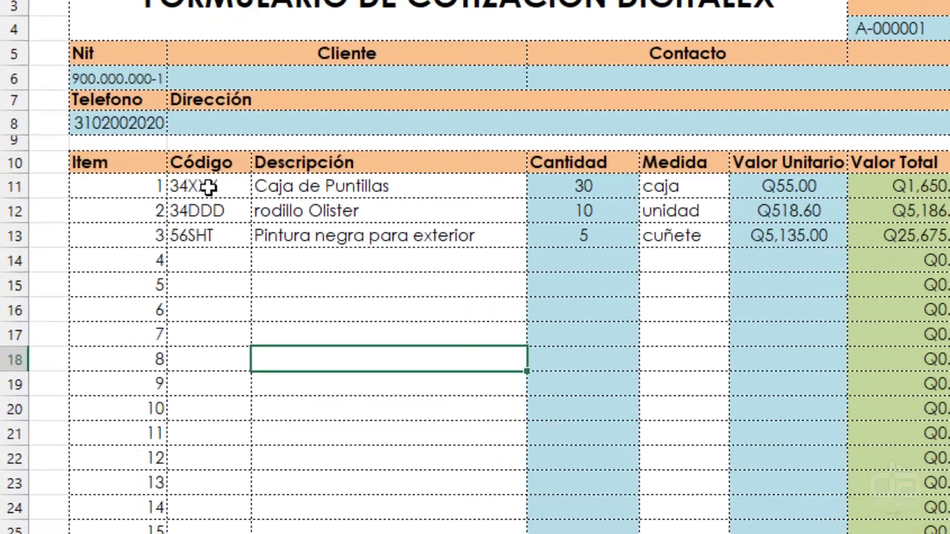
{"action": "left_click", "coordinate": [90, 232]}
{"action": "left_click_drag", "start_coordinate": [242, 198], "coordinate": [337, 233]}
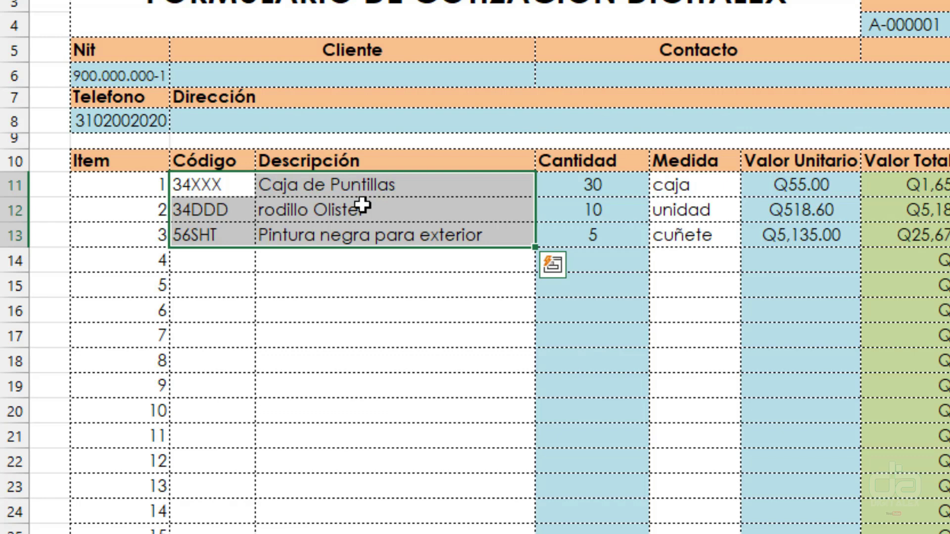
{"action": "left_click_drag", "start_coordinate": [222, 187], "coordinate": [317, 235]}
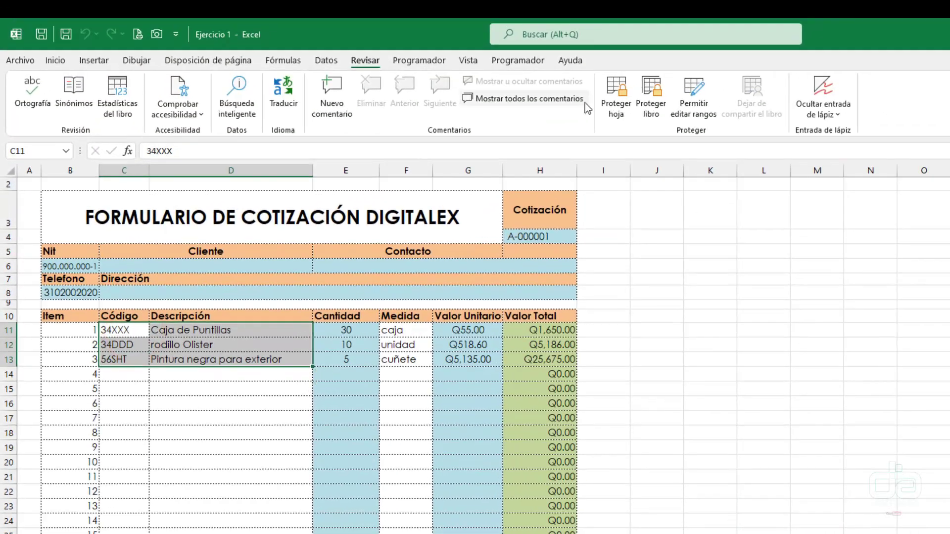
{"action": "left_click", "coordinate": [639, 82]}
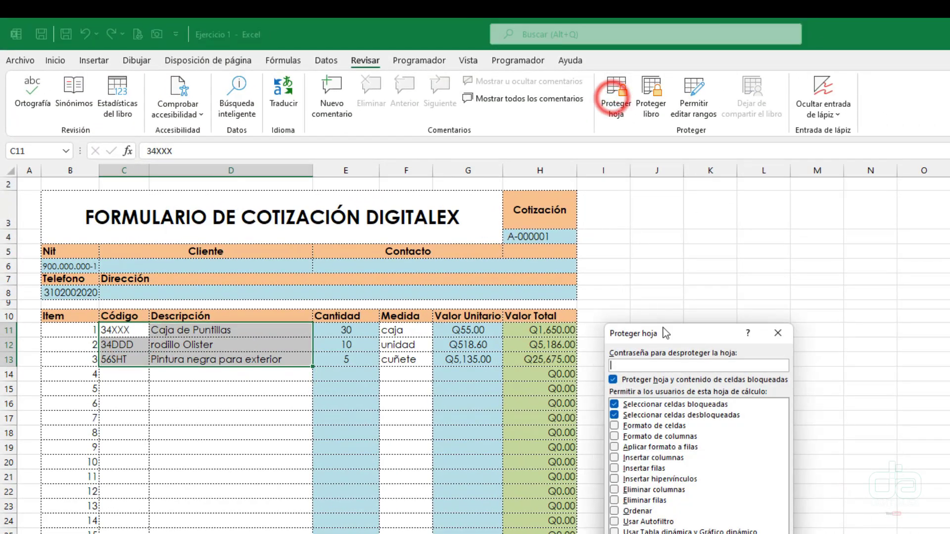
{"action": "left_click_drag", "start_coordinate": [688, 325], "coordinate": [575, 330]}
{"action": "left_click", "coordinate": [658, 332]}
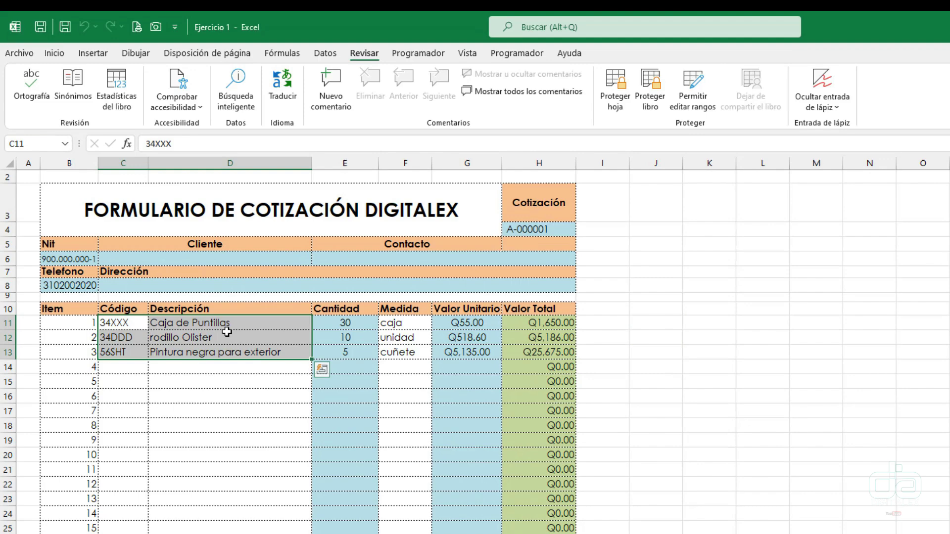
{"action": "right_click", "coordinate": [230, 330]}
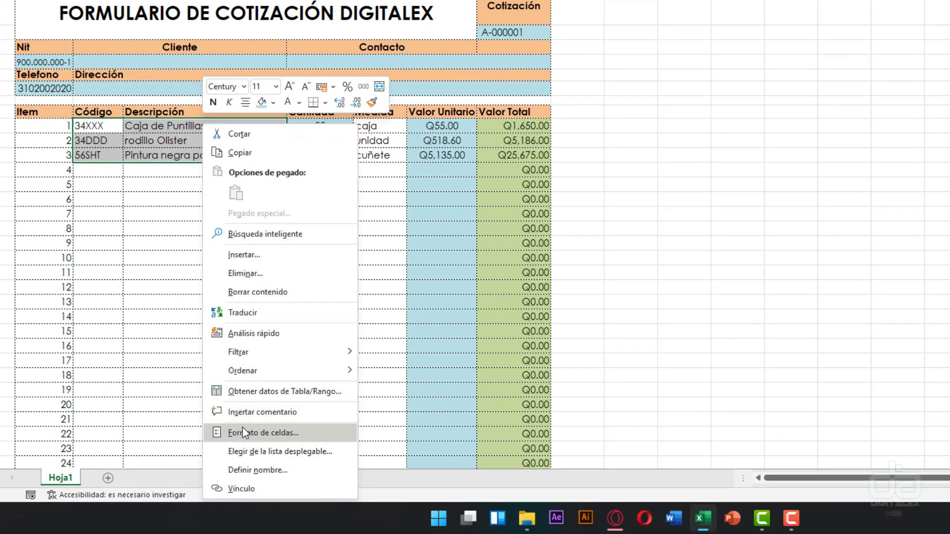
{"action": "right_click", "coordinate": [159, 138]}
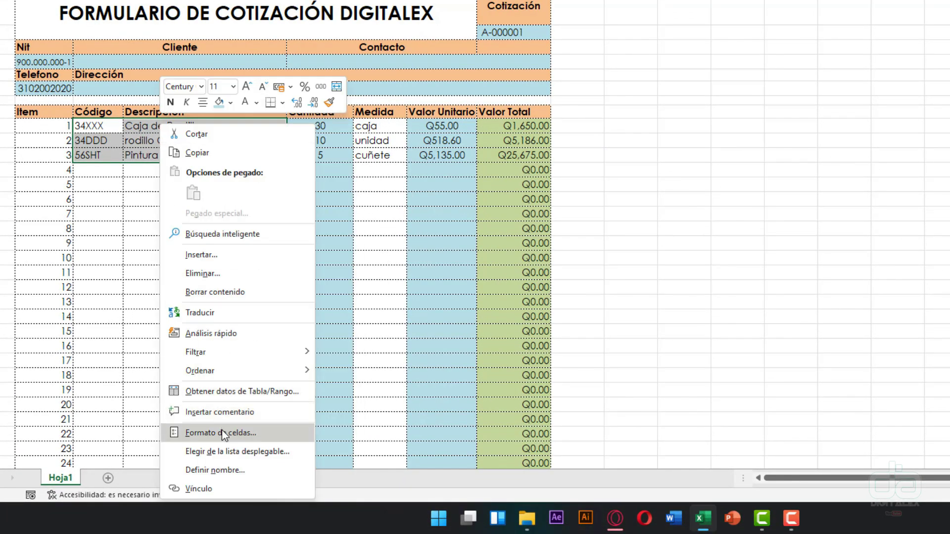
{"action": "key", "text": "Escape"}
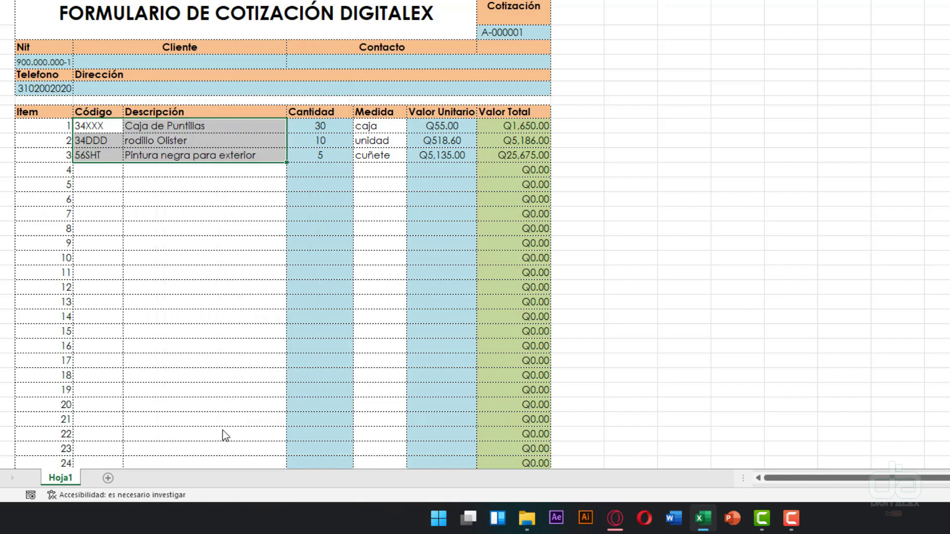
- Uncheck Bloqueada for C11:D13 on the Proteger tab of Formato de celdas
{"action": "key", "text": "ctrl+1"}
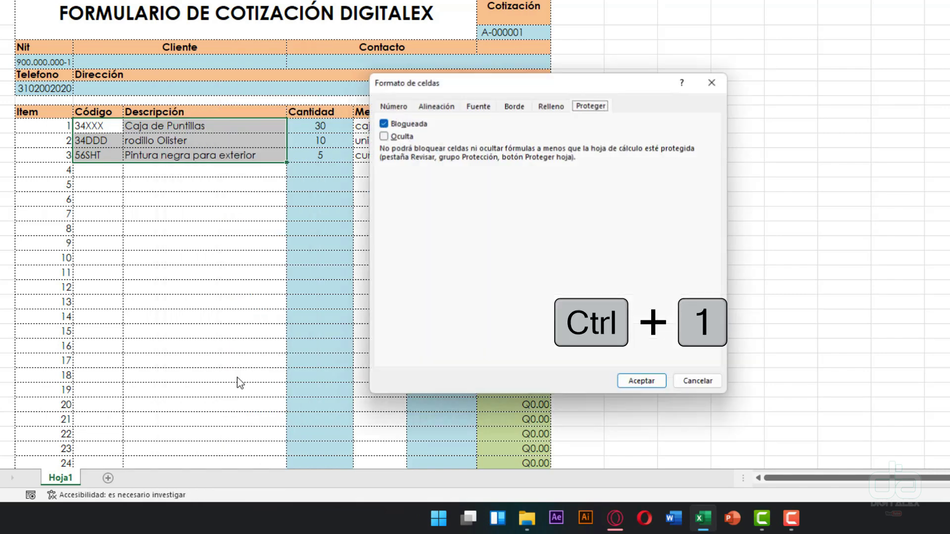
{"action": "left_click_drag", "start_coordinate": [651, 80], "coordinate": [520, 80]}
{"action": "left_click", "coordinate": [262, 106]}
{"action": "left_click", "coordinate": [308, 105]}
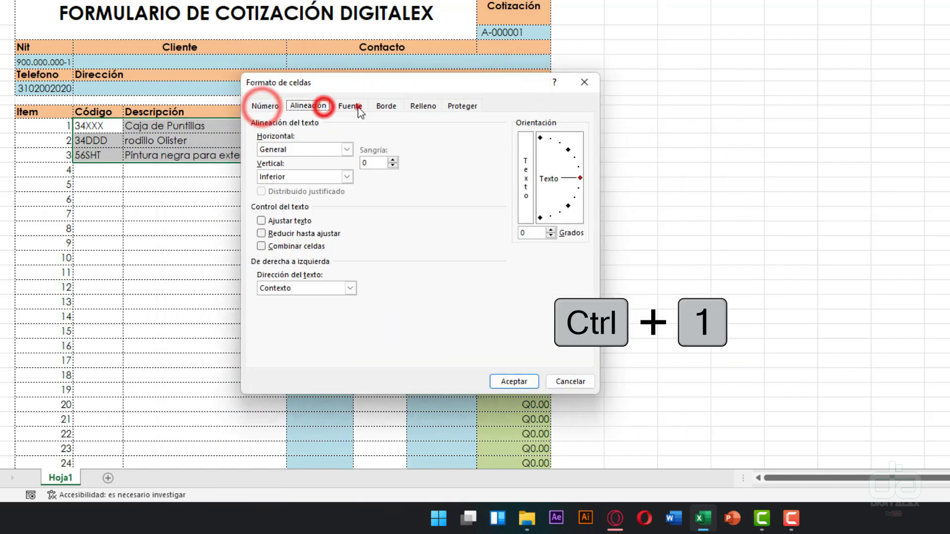
{"action": "left_click", "coordinate": [350, 106]}
{"action": "left_click", "coordinate": [386, 106]}
{"action": "left_click", "coordinate": [423, 106]}
{"action": "left_click", "coordinate": [457, 106]}
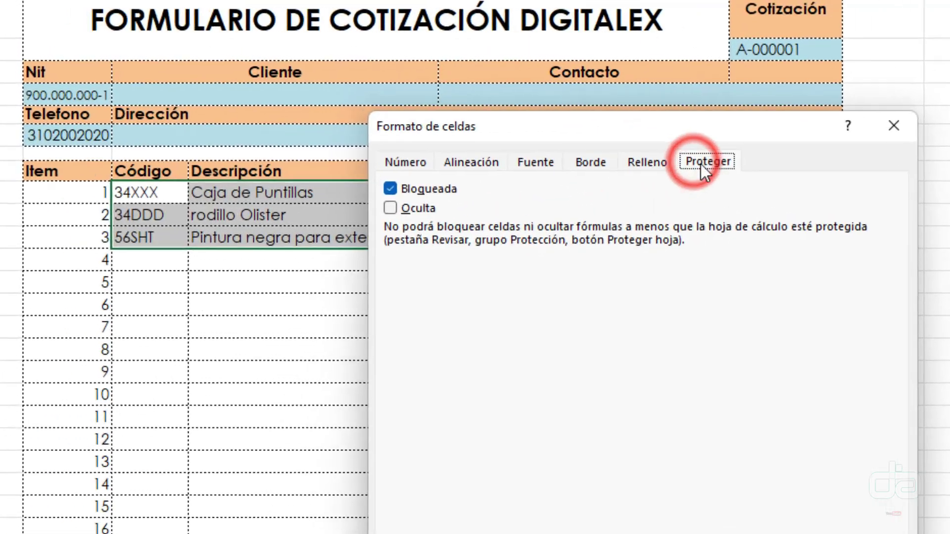
{"action": "left_click_drag", "start_coordinate": [428, 90], "coordinate": [527, 79]}
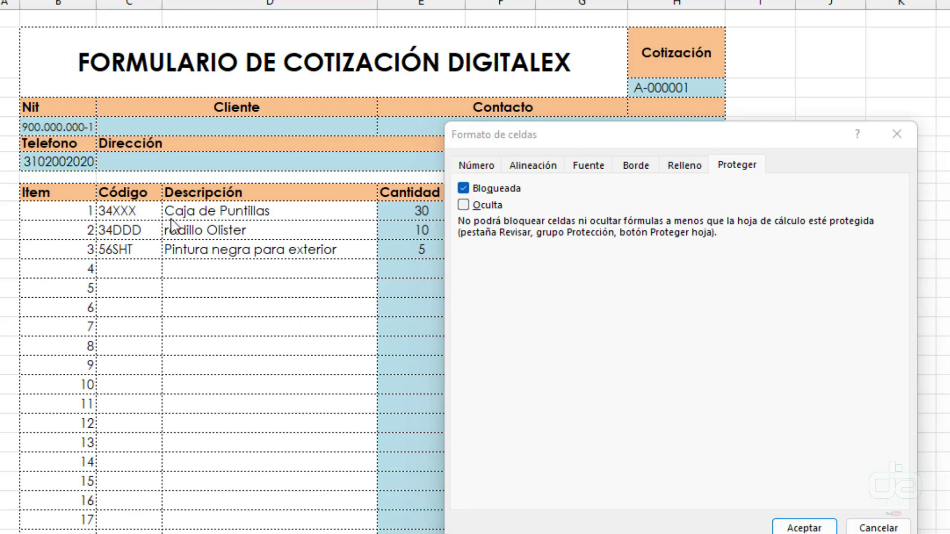
{"action": "left_click_drag", "start_coordinate": [594, 138], "coordinate": [515, 139]}
{"action": "left_click", "coordinate": [383, 193]}
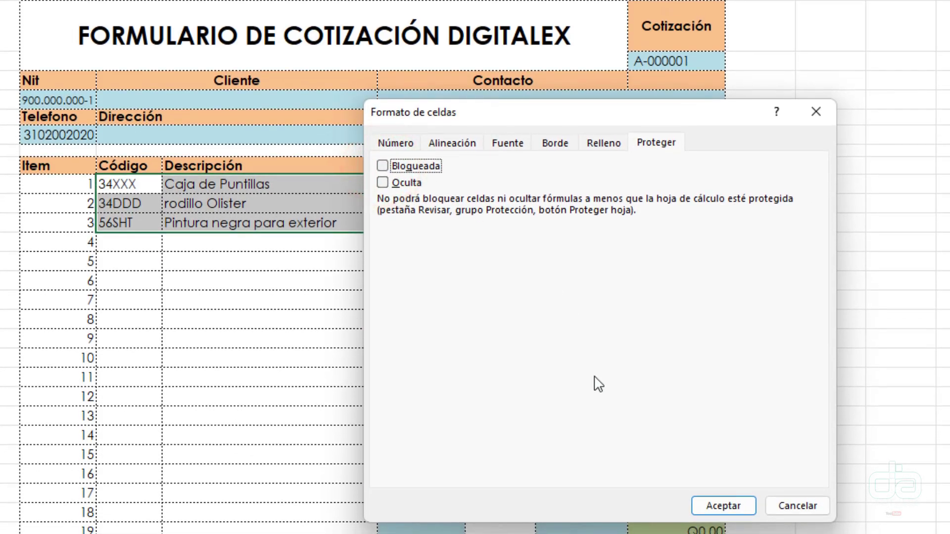
{"action": "left_click", "coordinate": [716, 509]}
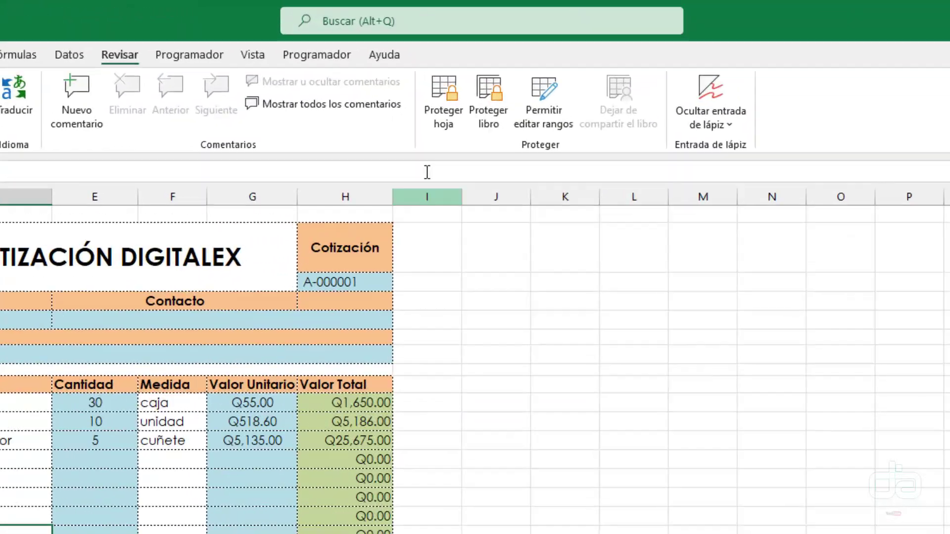
- Protect the quotation sheet again with Revisar > Proteger hoja
{"action": "left_click", "coordinate": [444, 99]}
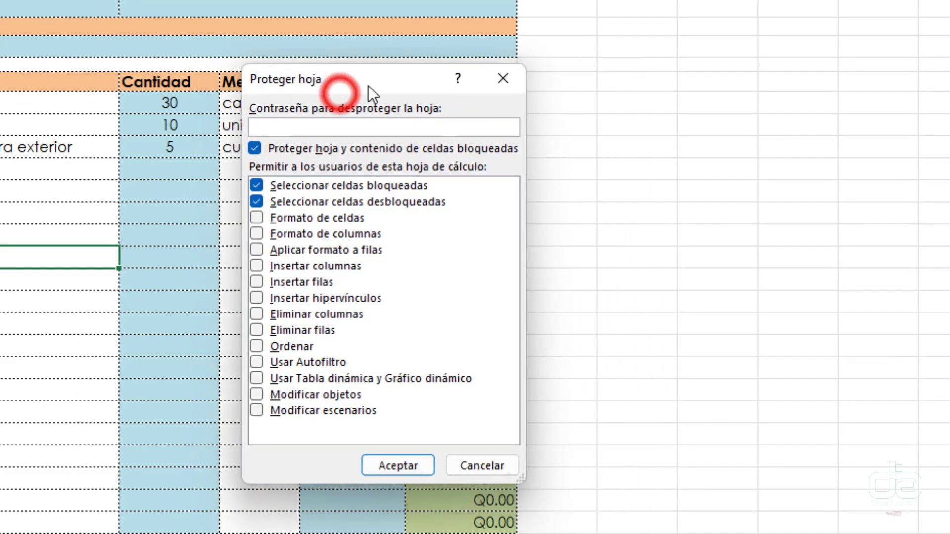
{"action": "left_click_drag", "start_coordinate": [524, 68], "coordinate": [528, 67]}
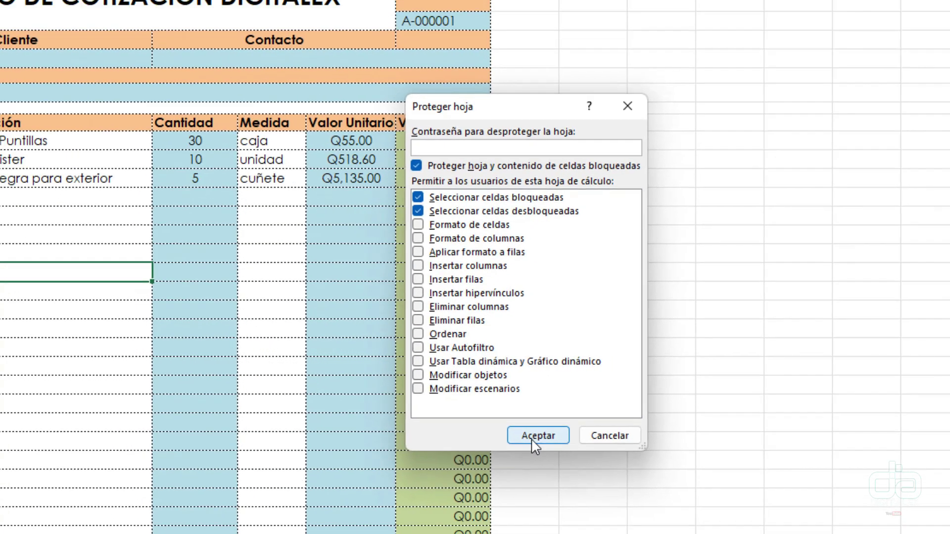
{"action": "left_click", "coordinate": [569, 452]}
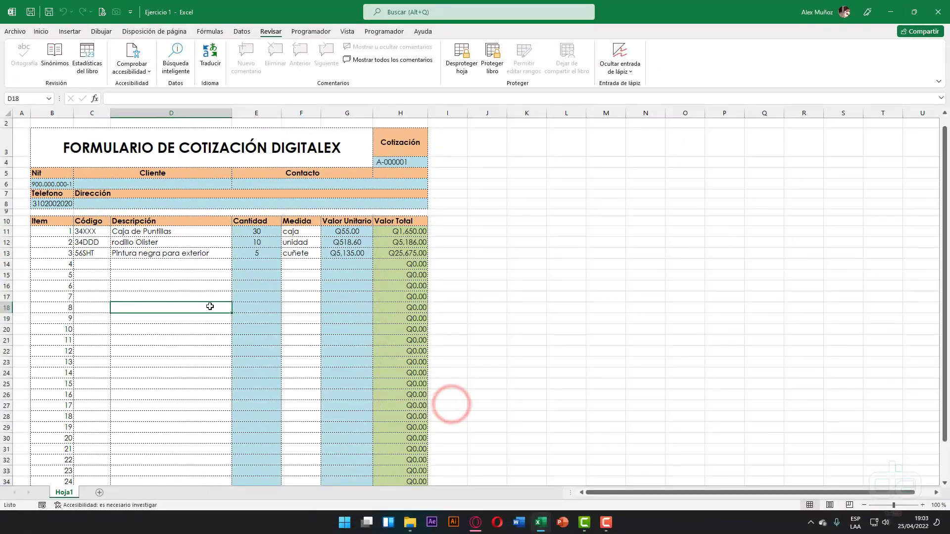
- Try editing empty cells O16 and K13, dismissing each protected-sheet warning
{"action": "double_click", "coordinate": [666, 286]}
{"action": "left_click", "coordinate": [479, 287]}
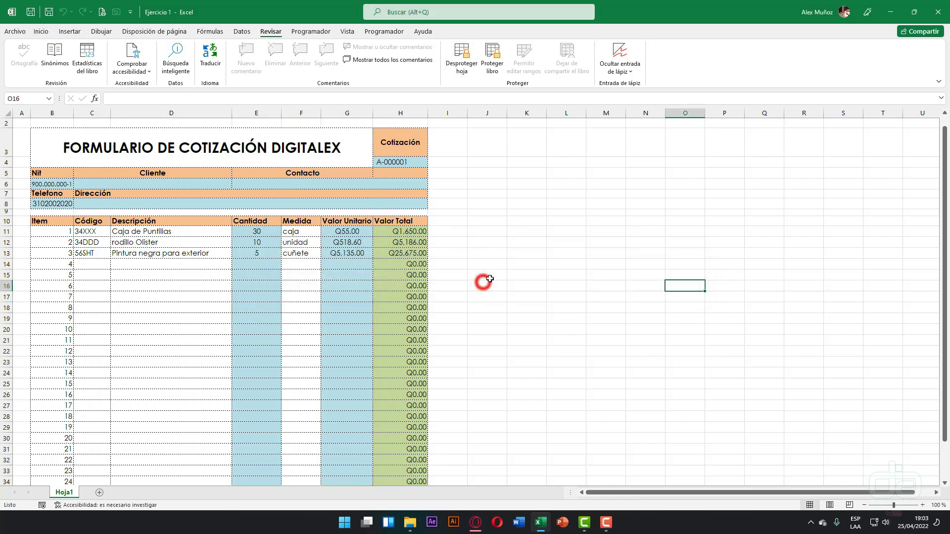
{"action": "double_click", "coordinate": [525, 256]}
{"action": "left_click", "coordinate": [478, 286]}
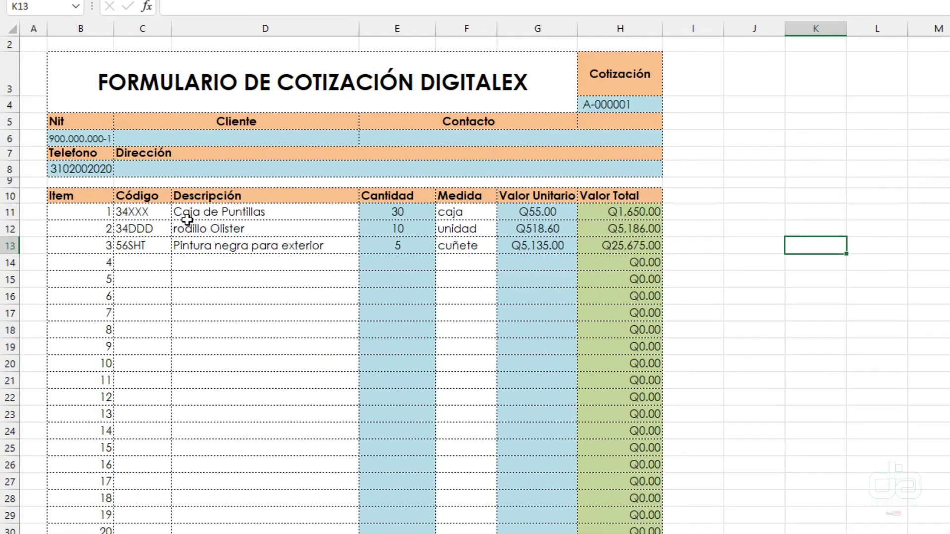
- Change item 2's description in D12 to Teclados
{"action": "left_click", "coordinate": [124, 233]}
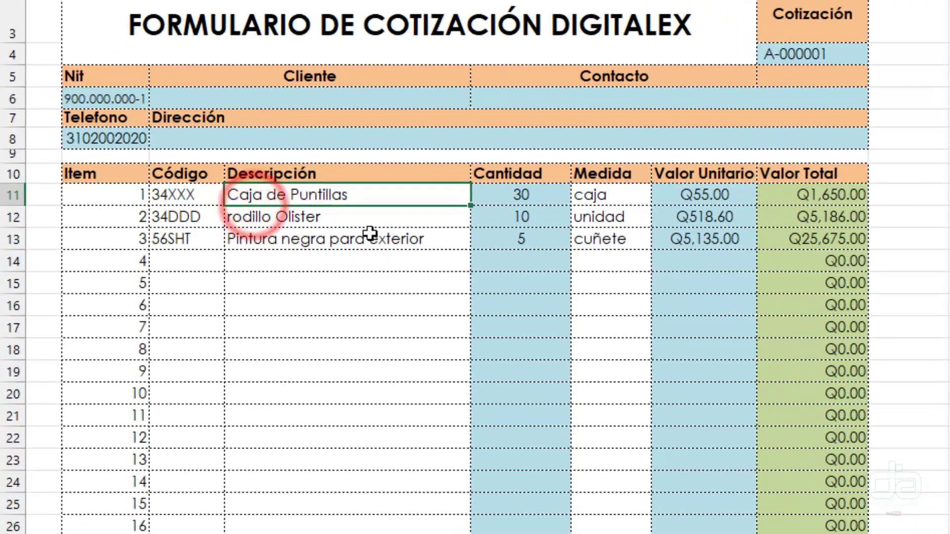
{"action": "left_click", "coordinate": [292, 218]}
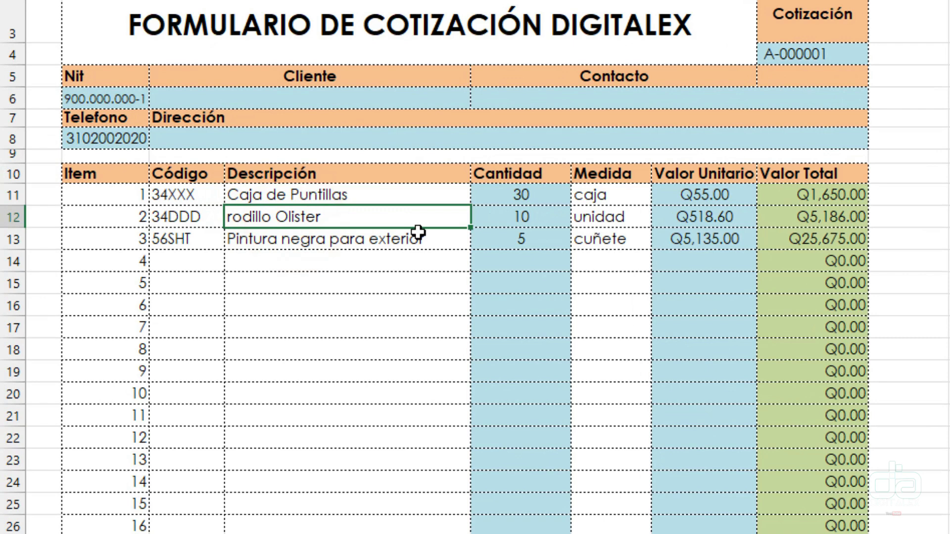
{"action": "type", "text": "Teclados"}
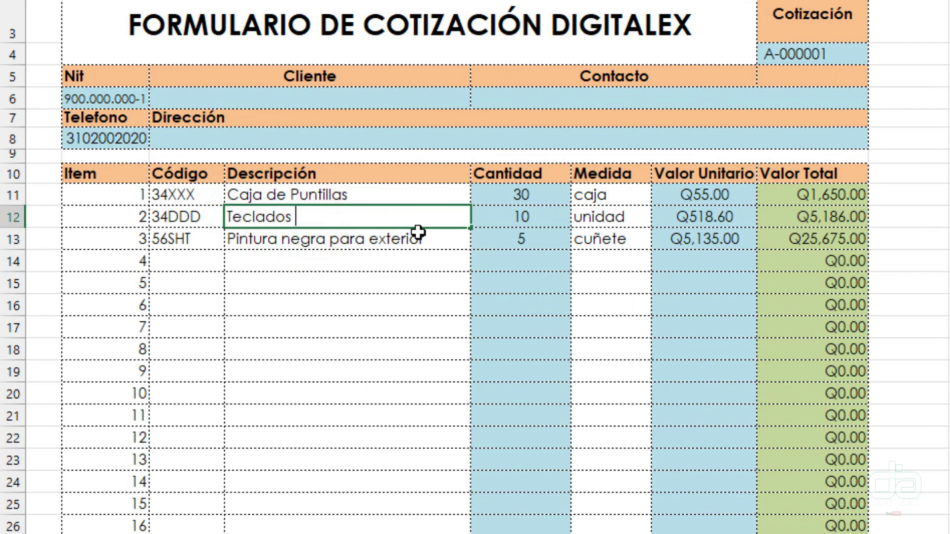
{"action": "key", "text": "Return"}
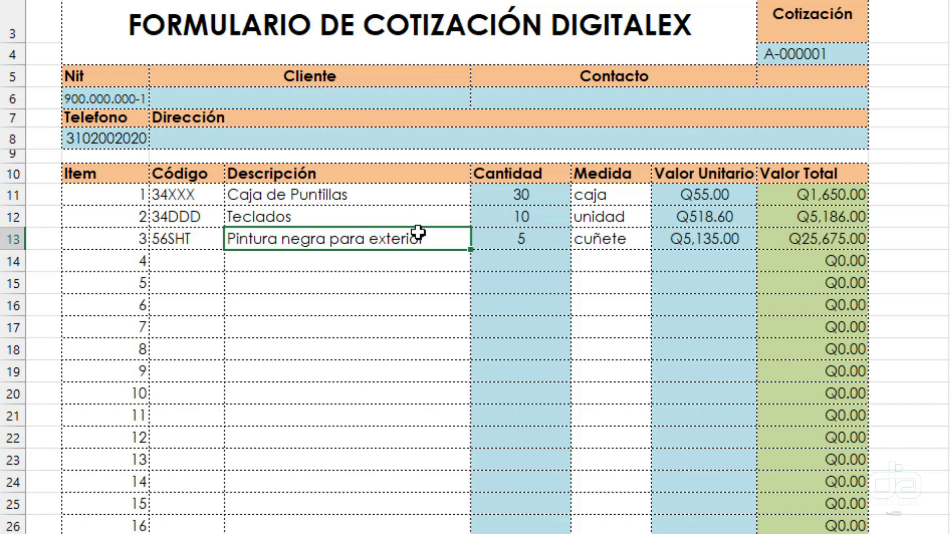
- Try editing the Contacto field, a Valor Total cell and cells in rows 19, 21 and 15, dismissing each warning
{"action": "double_click", "coordinate": [617, 99]}
{"action": "left_click", "coordinate": [948, 306]}
{"action": "double_click", "coordinate": [801, 347]}
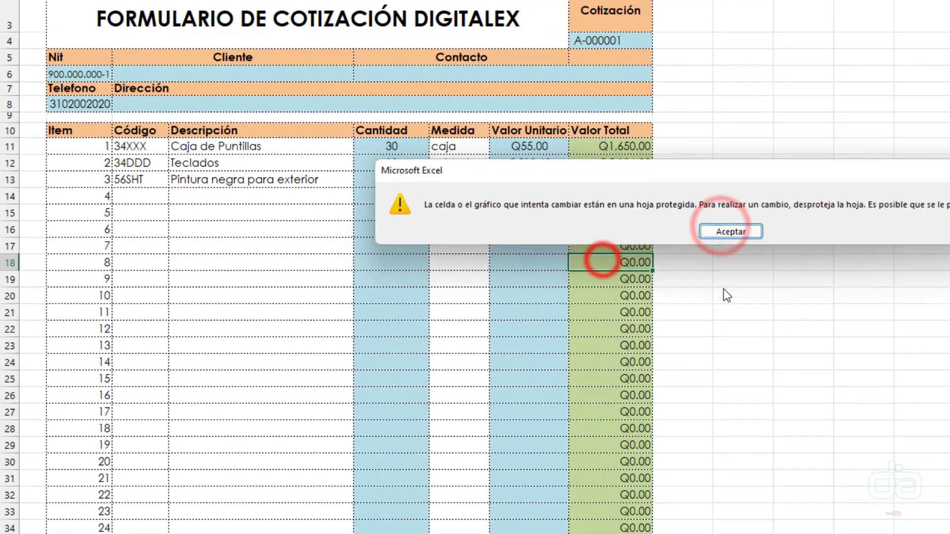
{"action": "left_click", "coordinate": [948, 310]}
{"action": "left_click", "coordinate": [586, 372]}
{"action": "double_click", "coordinate": [386, 245]}
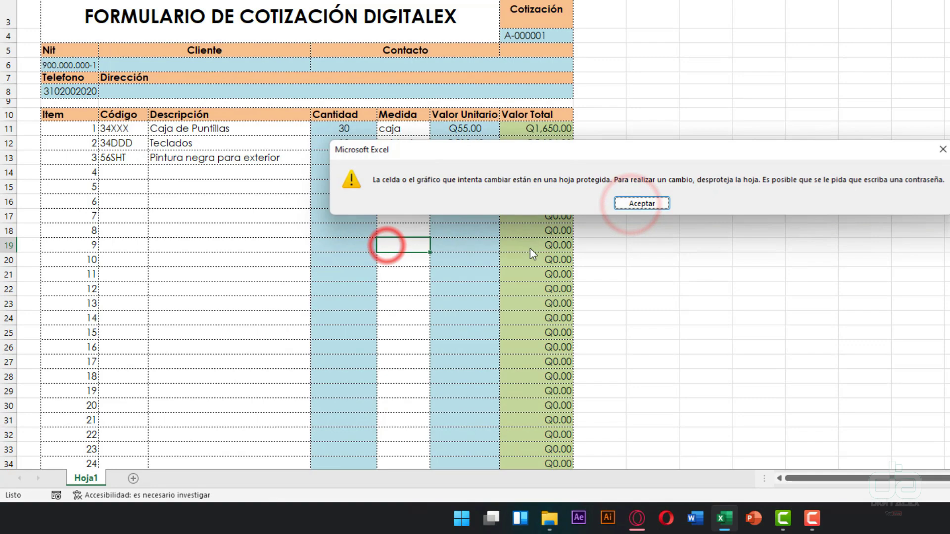
{"action": "left_click", "coordinate": [646, 210]}
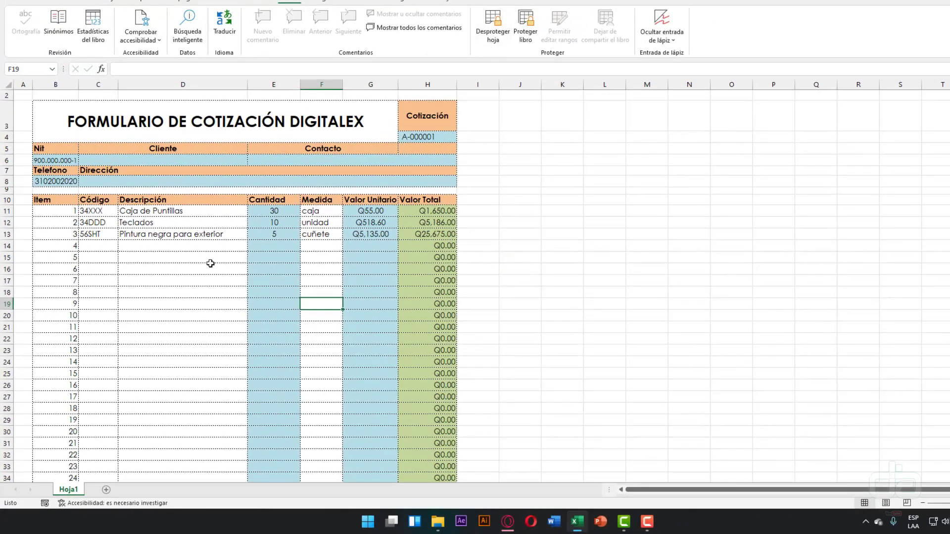
{"action": "double_click", "coordinate": [63, 323]}
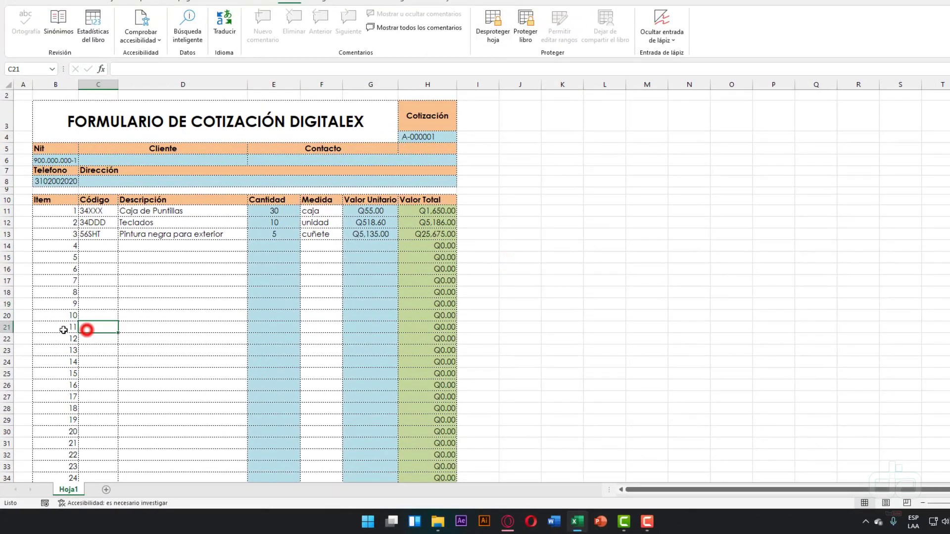
{"action": "left_click", "coordinate": [522, 273]}
{"action": "double_click", "coordinate": [69, 256]}
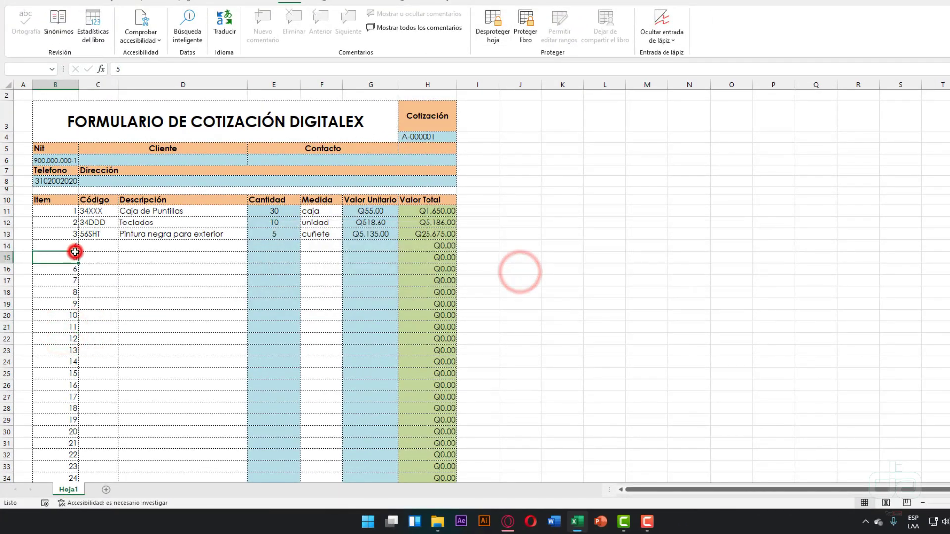
{"action": "left_click", "coordinate": [511, 271]}
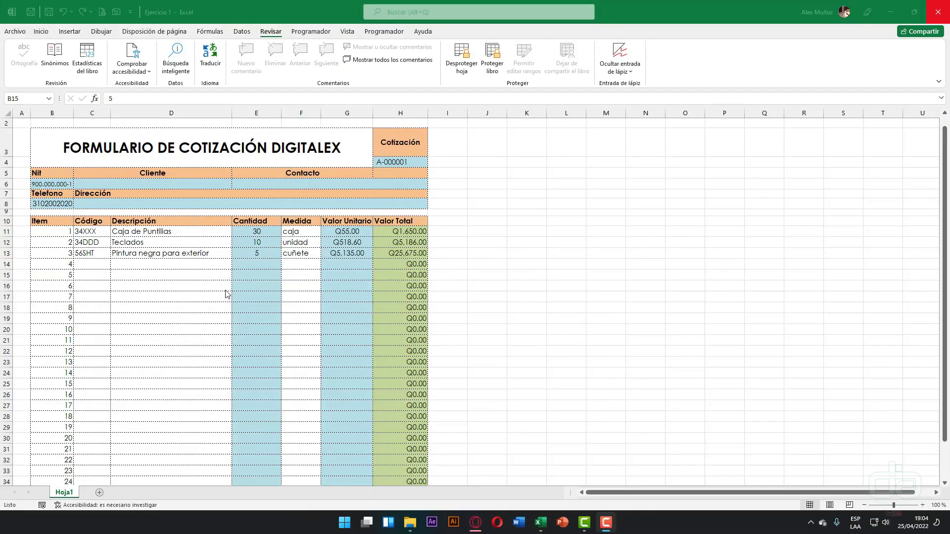
- Unprotect the sheet and select the code and description entry cells down to row 35
{"action": "left_click", "coordinate": [147, 273]}
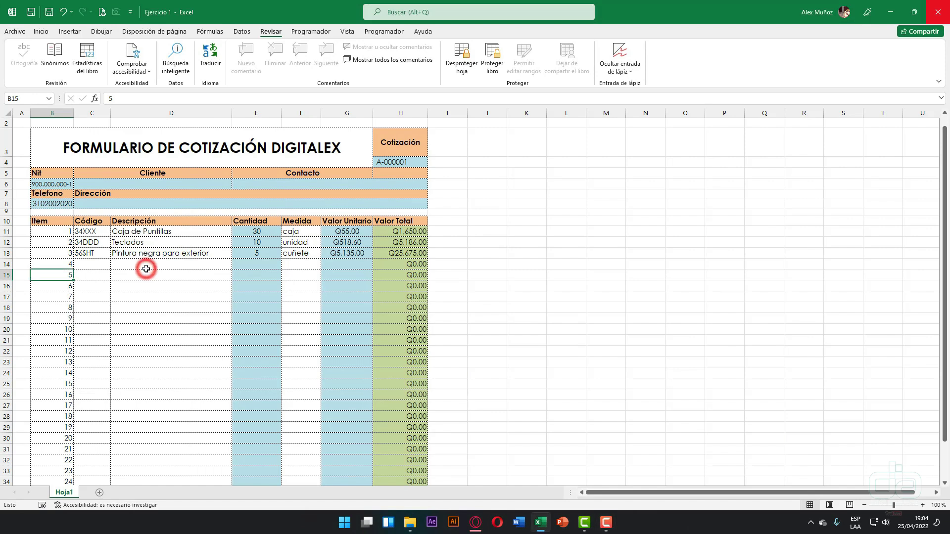
{"action": "left_click", "coordinate": [460, 65]}
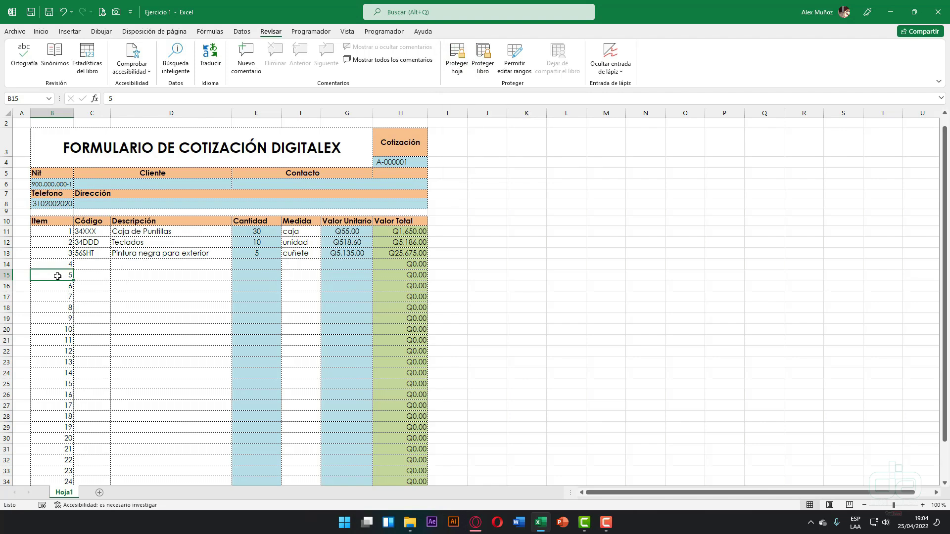
{"action": "left_click", "coordinate": [90, 261]}
{"action": "scroll", "coordinate": [60, 253], "scroll_direction": "down", "scroll_amount": 1}
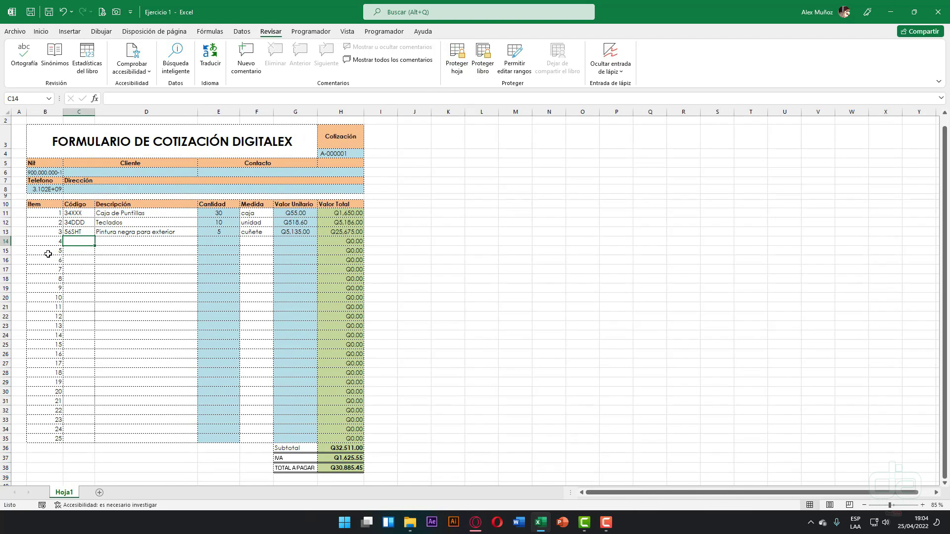
{"action": "left_click_drag", "start_coordinate": [46, 214], "coordinate": [151, 441]}
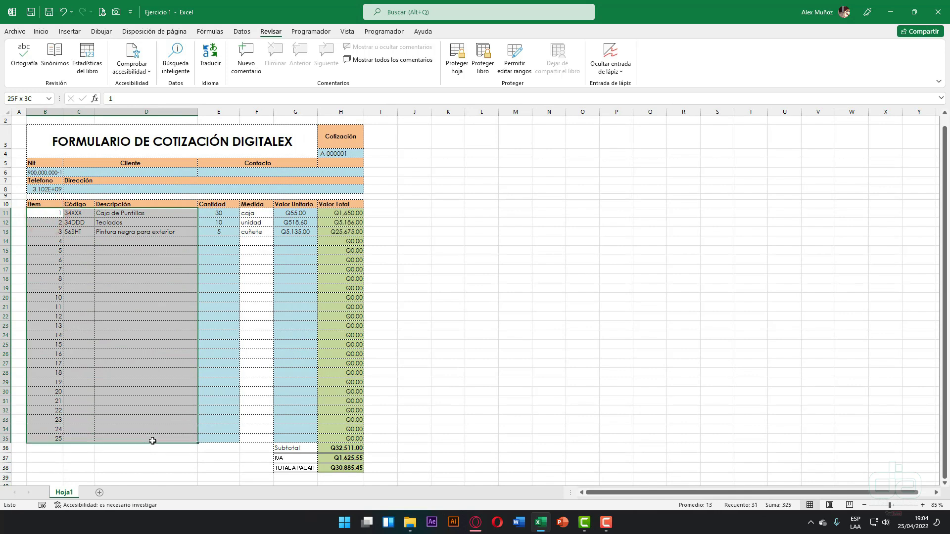
{"action": "left_click_drag", "start_coordinate": [51, 215], "coordinate": [49, 439]}
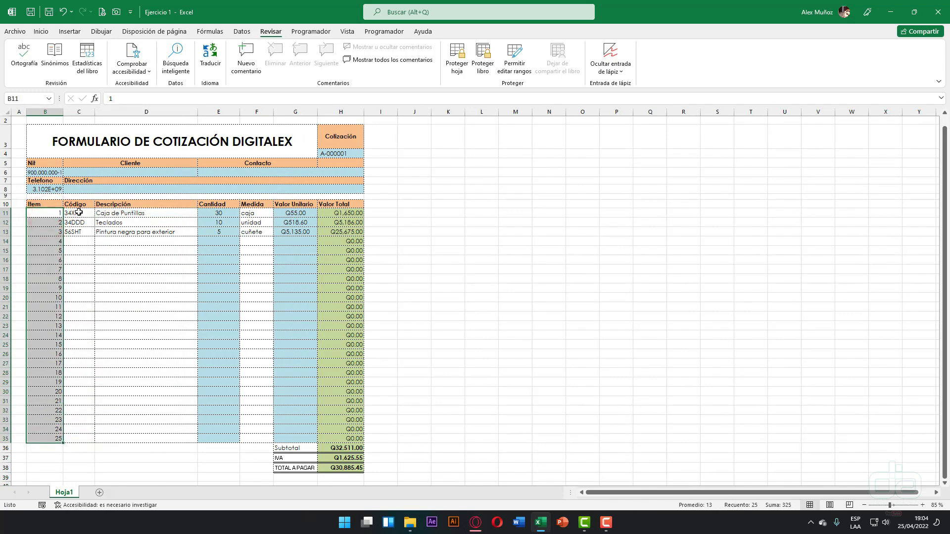
{"action": "left_click_drag", "start_coordinate": [78, 213], "coordinate": [149, 437]}
{"action": "left_click_drag", "start_coordinate": [149, 437], "coordinate": [149, 435]}
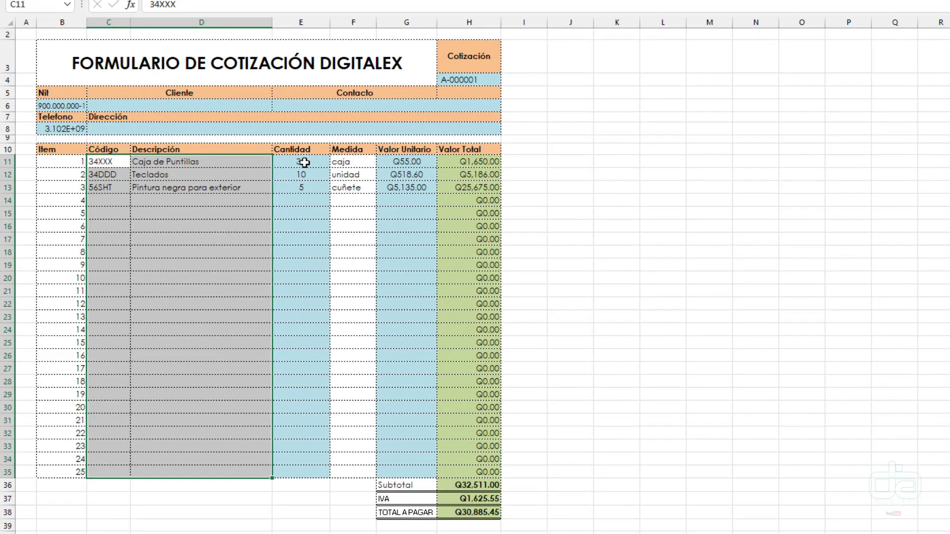
- Add the quantity, unit and unit price columns, client rows 6 and 8, and H4 to the selection
{"action": "left_click_drag", "start_coordinate": [305, 162], "coordinate": [418, 475]}
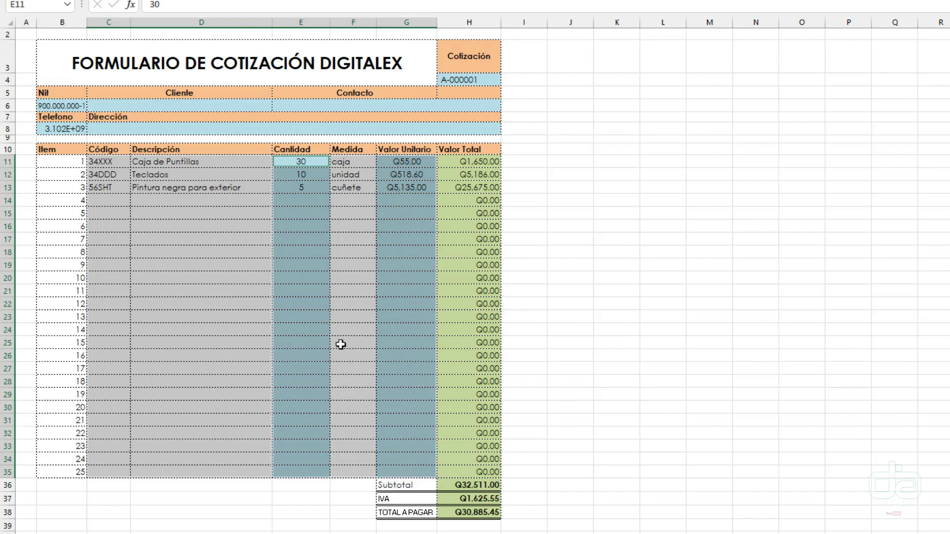
{"action": "scroll", "coordinate": [19, 186], "scroll_direction": "up", "scroll_amount": 1}
{"action": "scroll", "coordinate": [71, 166], "scroll_direction": "up", "scroll_amount": 1}
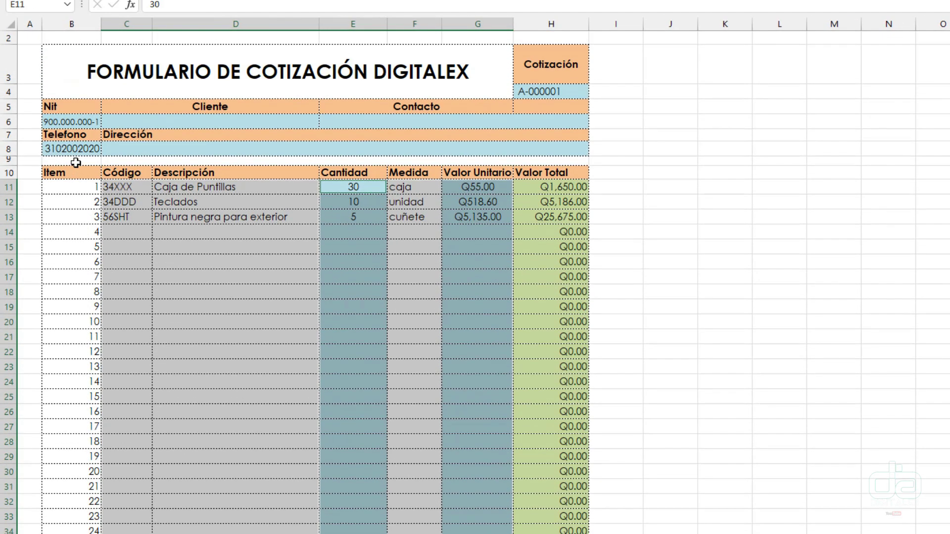
{"action": "left_click_drag", "start_coordinate": [80, 150], "coordinate": [233, 151]}
{"action": "left_click_drag", "start_coordinate": [75, 123], "coordinate": [492, 119]}
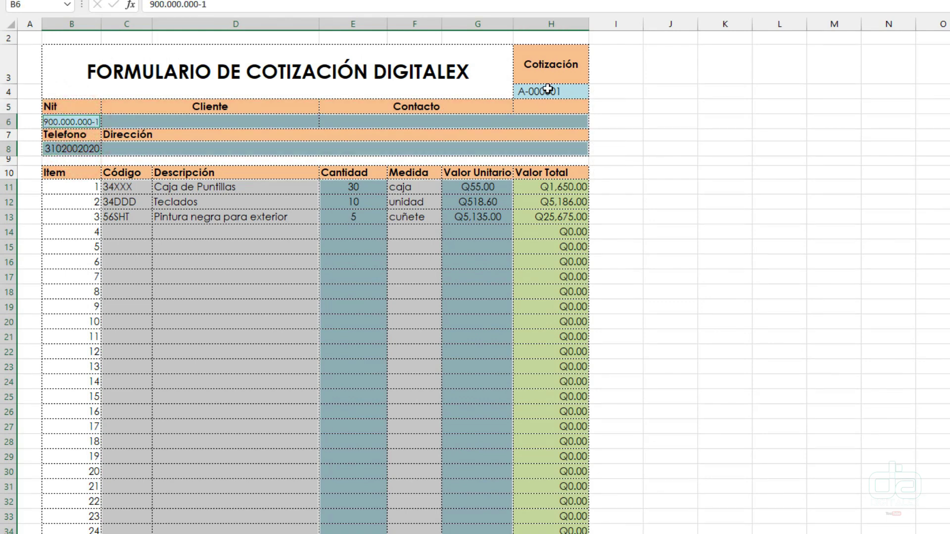
{"action": "left_click", "coordinate": [548, 90]}
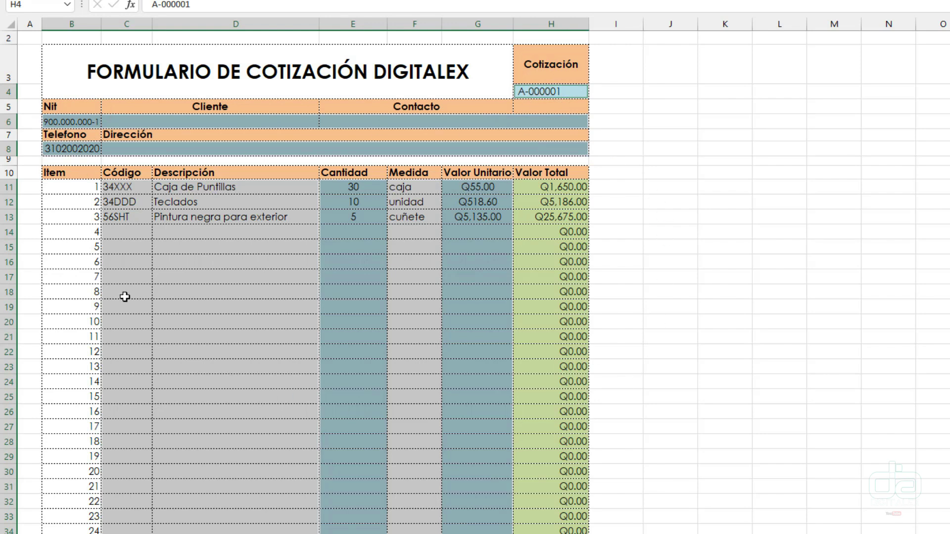
{"action": "scroll", "coordinate": [425, 309], "scroll_direction": "down", "scroll_amount": 2}
{"action": "scroll", "coordinate": [425, 309], "scroll_direction": "down", "scroll_amount": 1}
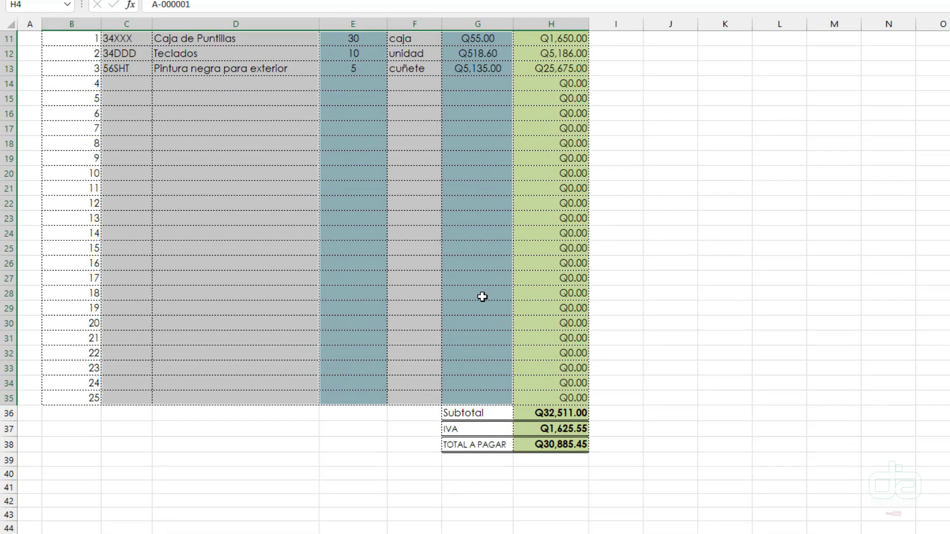
{"action": "scroll", "coordinate": [482, 297], "scroll_direction": "up", "scroll_amount": 3}
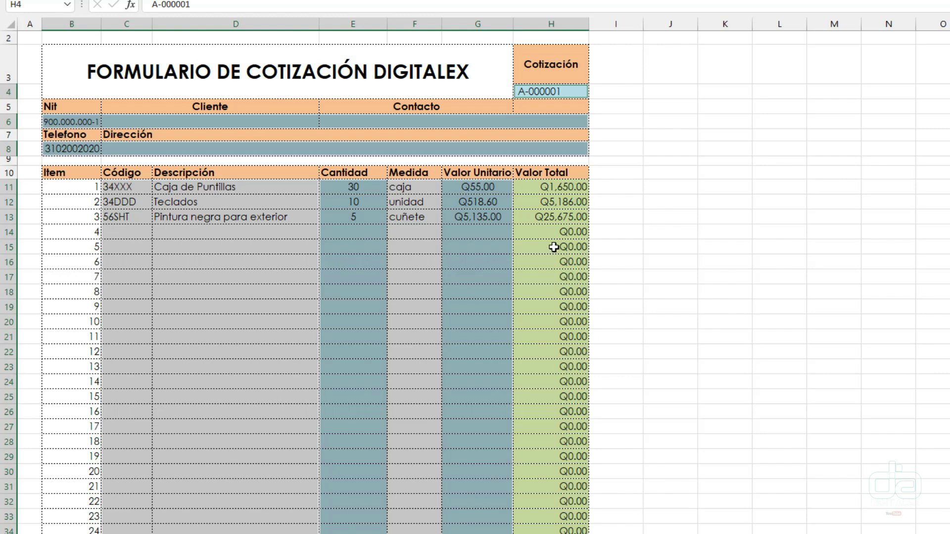
{"action": "scroll", "coordinate": [558, 311], "scroll_direction": "down", "scroll_amount": 4}
{"action": "scroll", "coordinate": [68, 191], "scroll_direction": "up", "scroll_amount": 4}
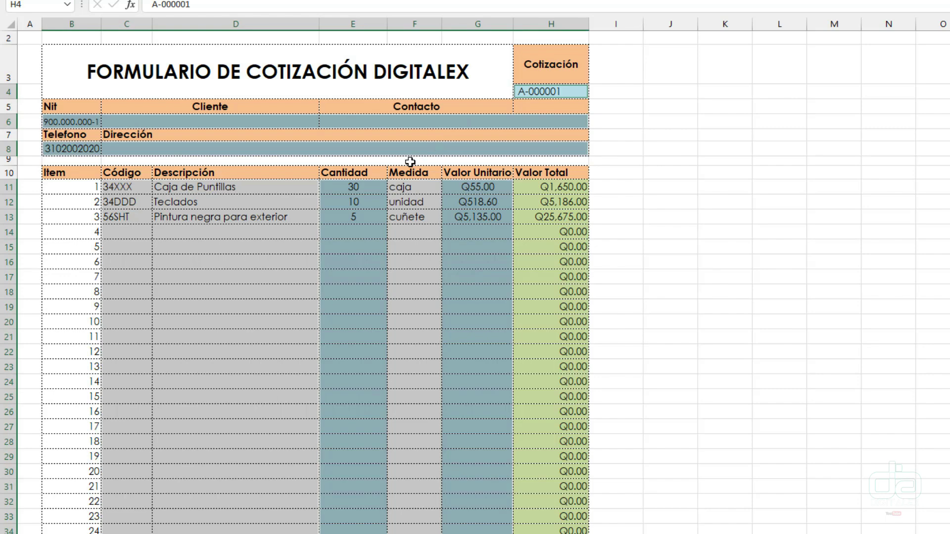
{"action": "key", "text": "ctrl+1"}
- Clear Bloqueada for the selected client fields, quotation number and item entry cells
{"action": "left_click_drag", "start_coordinate": [627, 105], "coordinate": [501, 113]}
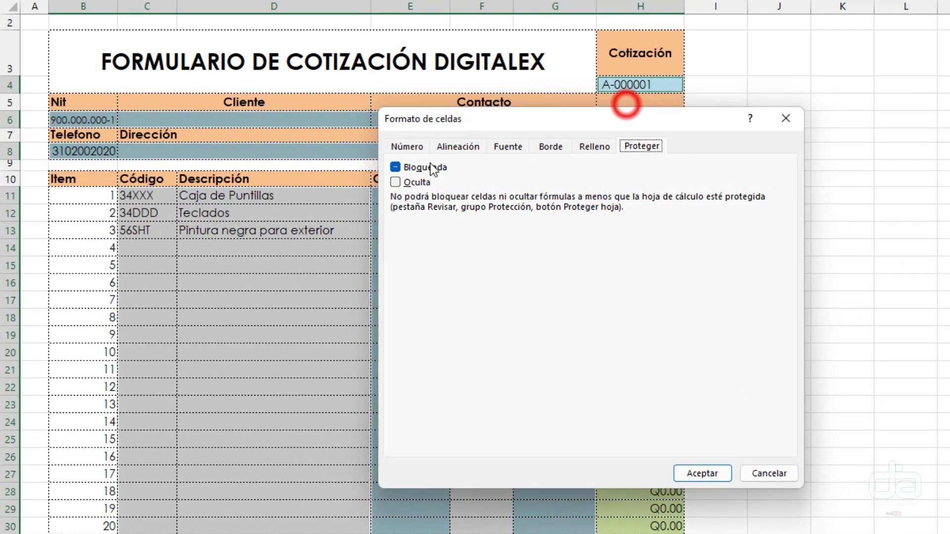
{"action": "left_click", "coordinate": [397, 166]}
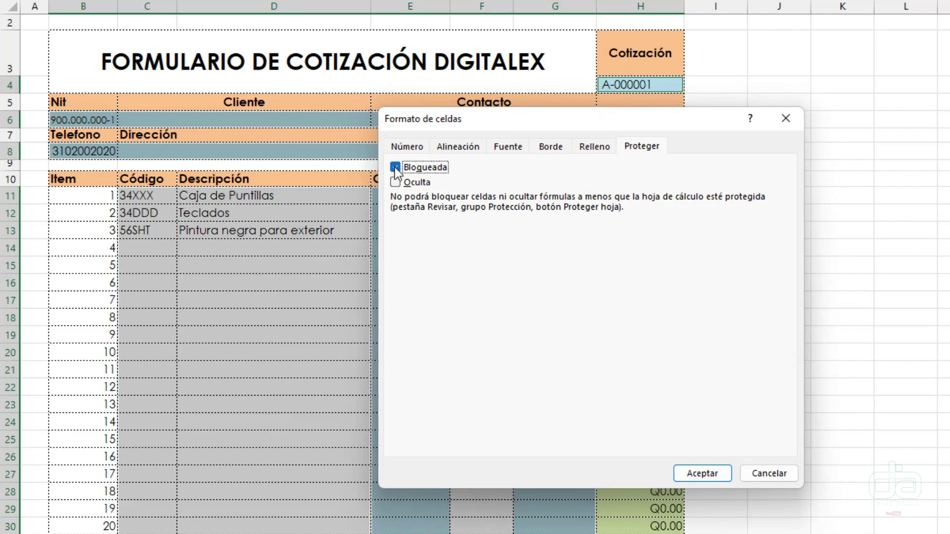
{"action": "left_click", "coordinate": [394, 167]}
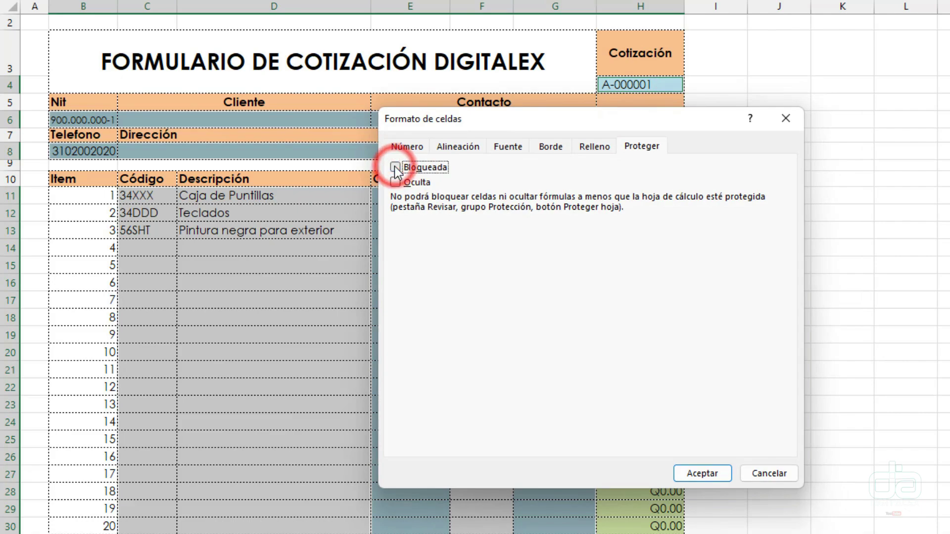
{"action": "left_click", "coordinate": [707, 474]}
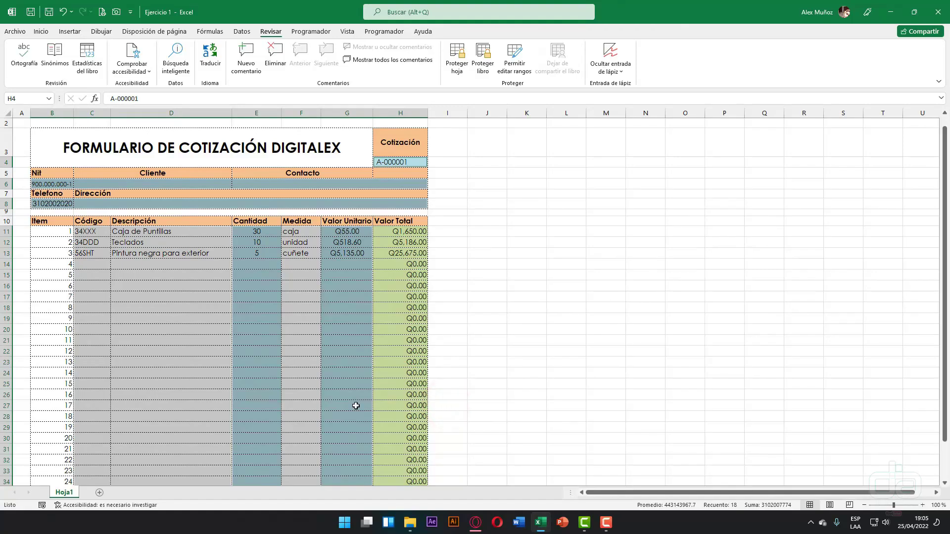
- Protect the sheet again and click an empty description cell to clear the selection
{"action": "left_click", "coordinate": [455, 75]}
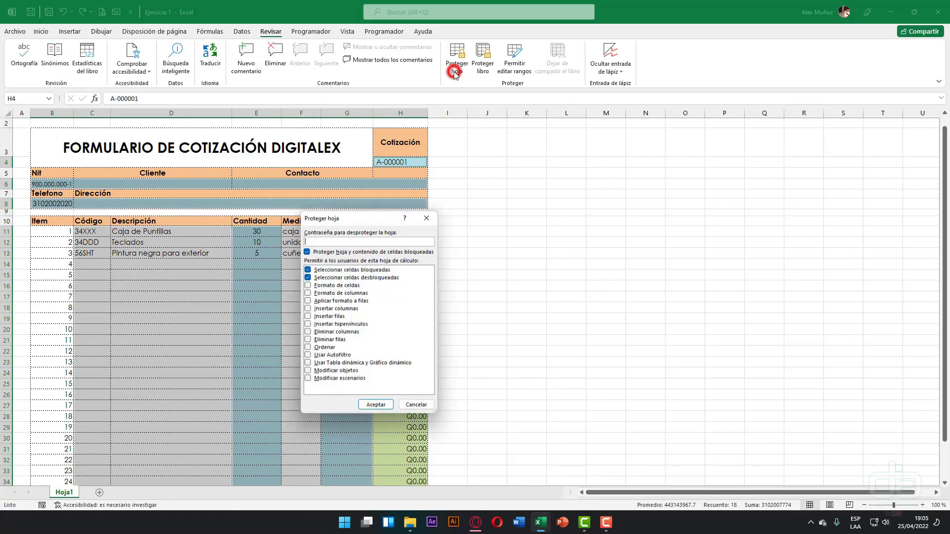
{"action": "left_click_drag", "start_coordinate": [348, 211], "coordinate": [416, 195]}
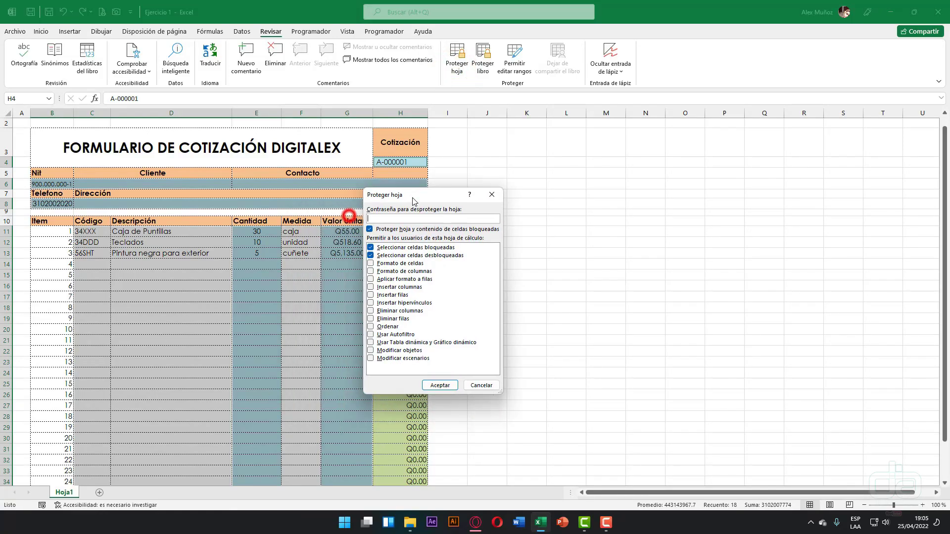
{"action": "left_click", "coordinate": [438, 385]}
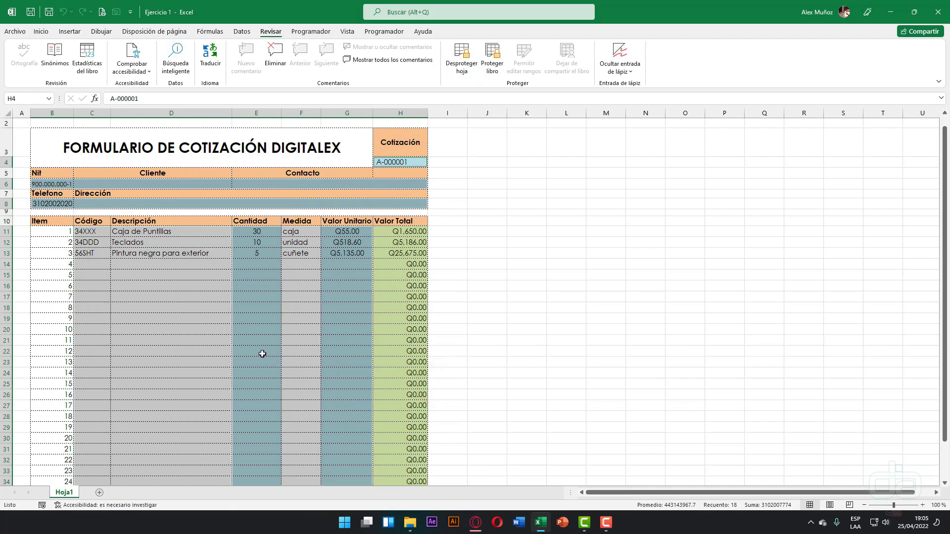
{"action": "left_click", "coordinate": [193, 341]}
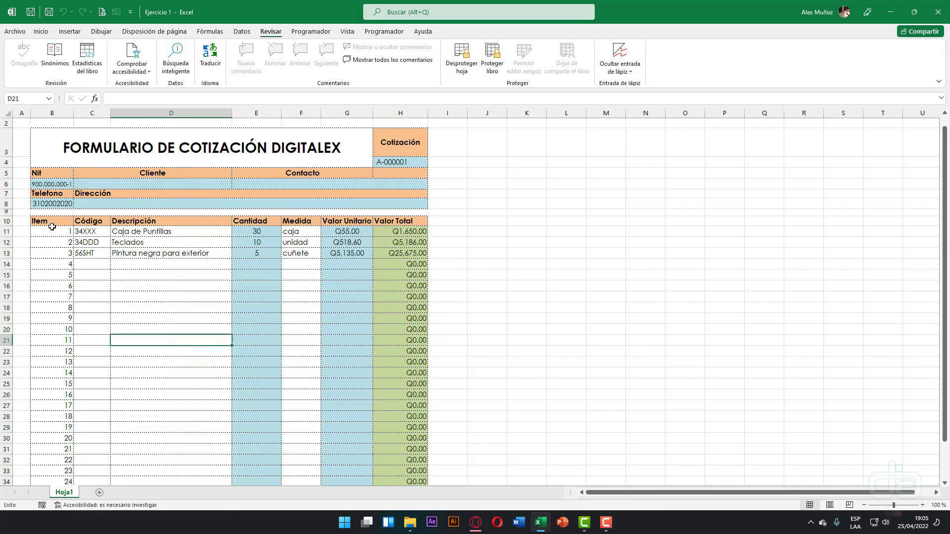
- Try editing locked item numbers 3, 13 and 20, dismissing each protected-sheet warning
{"action": "left_click_drag", "start_coordinate": [51, 233], "coordinate": [51, 237]}
{"action": "left_click", "coordinate": [51, 251]}
{"action": "double_click", "coordinate": [51, 261]}
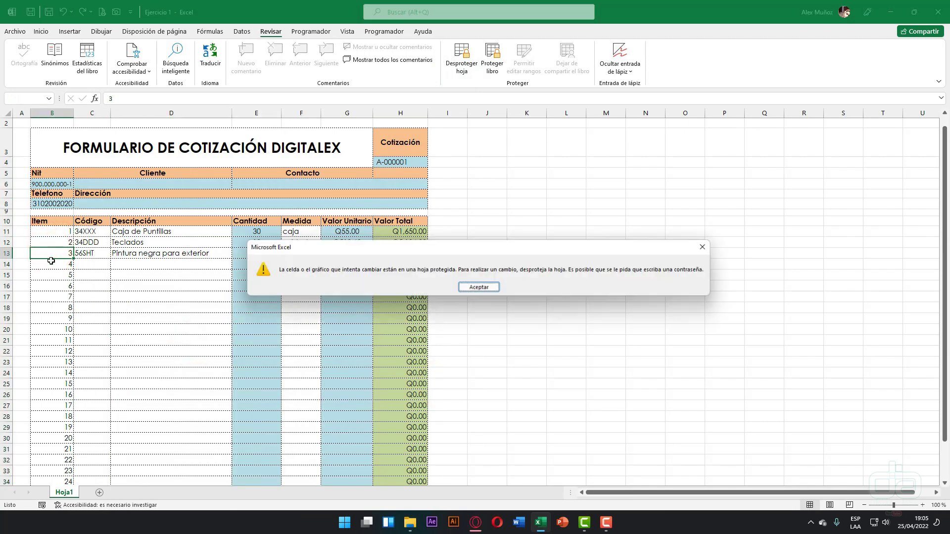
{"action": "key", "text": "Return"}
{"action": "left_click", "coordinate": [31, 367]}
{"action": "double_click", "coordinate": [51, 363]}
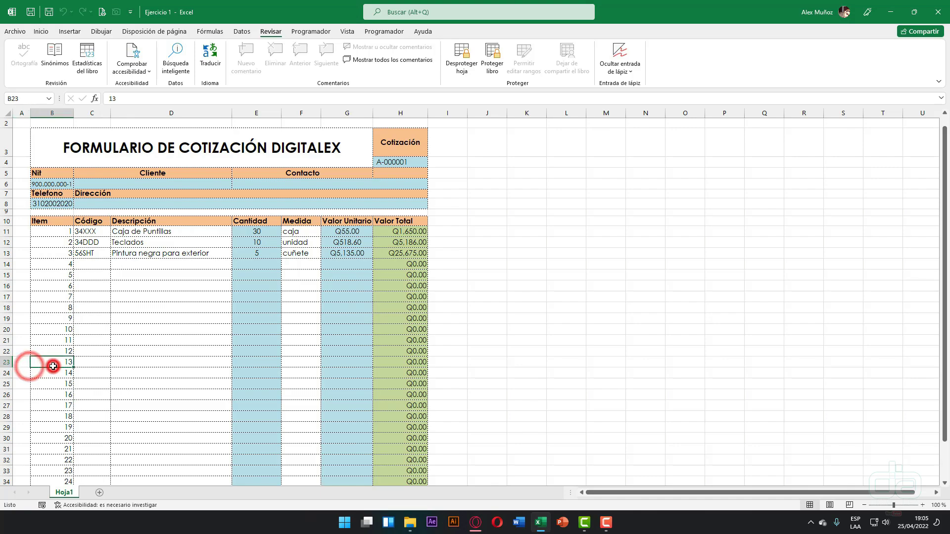
{"action": "left_click", "coordinate": [471, 288]}
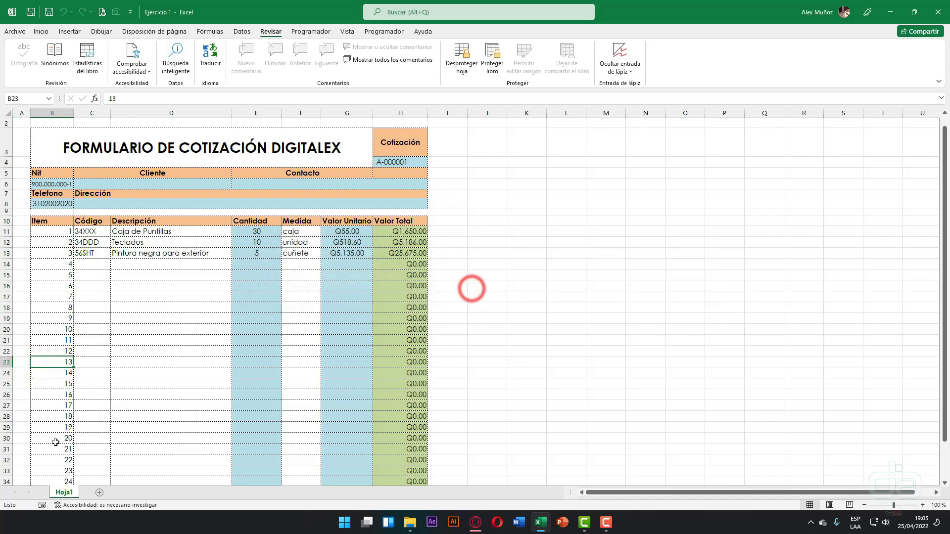
{"action": "double_click", "coordinate": [54, 441]}
{"action": "key", "text": "Return"}
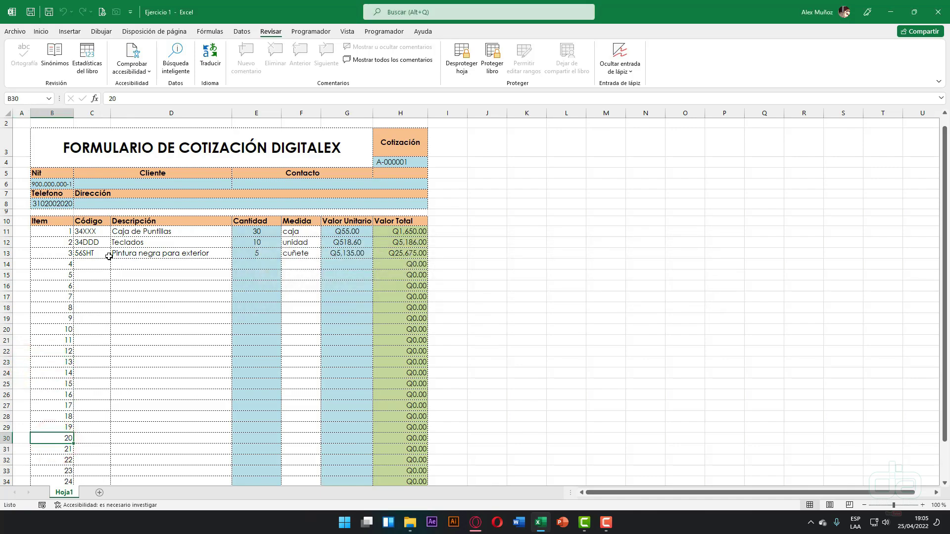
- Fill row 14 with item 4: 4050R, Ventiladores, 10, Unidad, unit price 50
{"action": "left_click", "coordinate": [102, 264]}
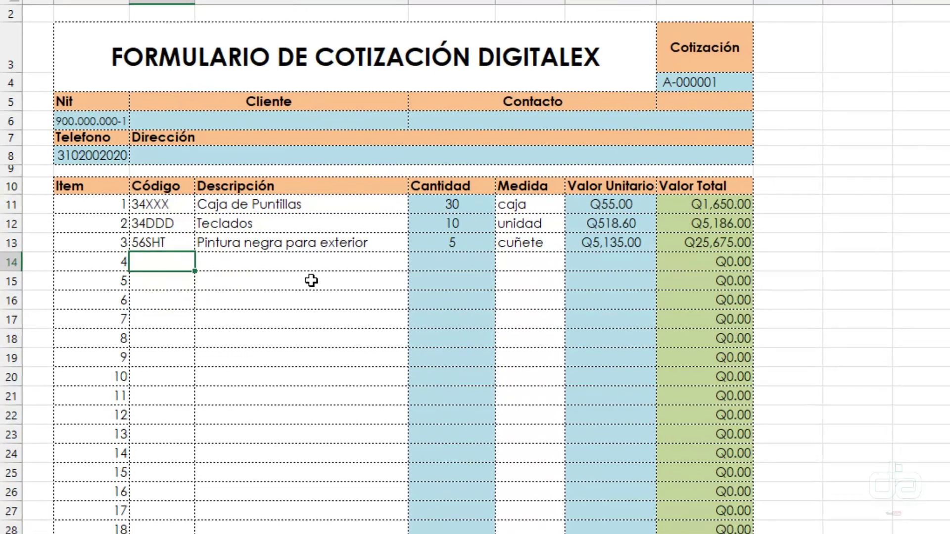
{"action": "type", "text": "4050R"}
{"action": "key", "text": "Tab"}
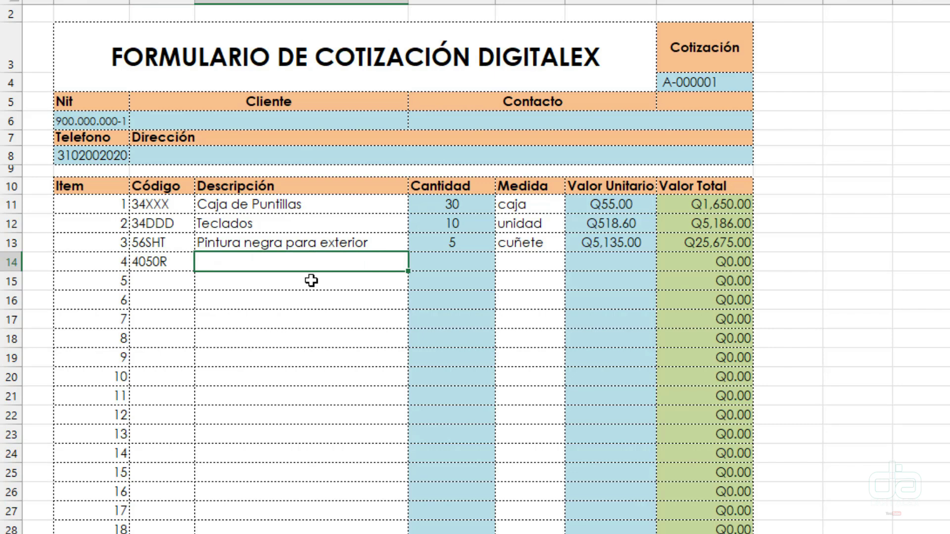
{"action": "type", "text": "Ventiladores"}
{"action": "key", "text": "Tab"}
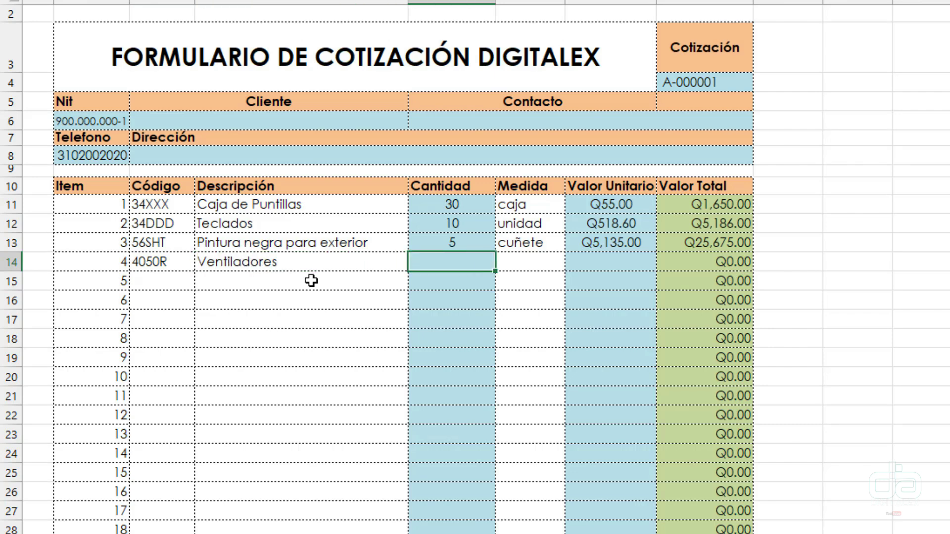
{"action": "type", "text": "10"}
{"action": "key", "text": "Tab"}
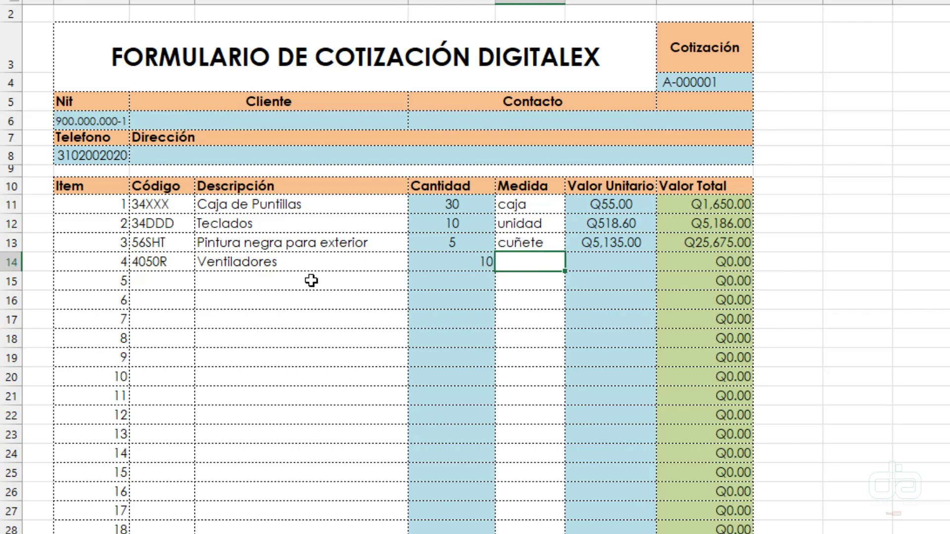
{"action": "type", "text": "Unidad"}
{"action": "key", "text": "Tab"}
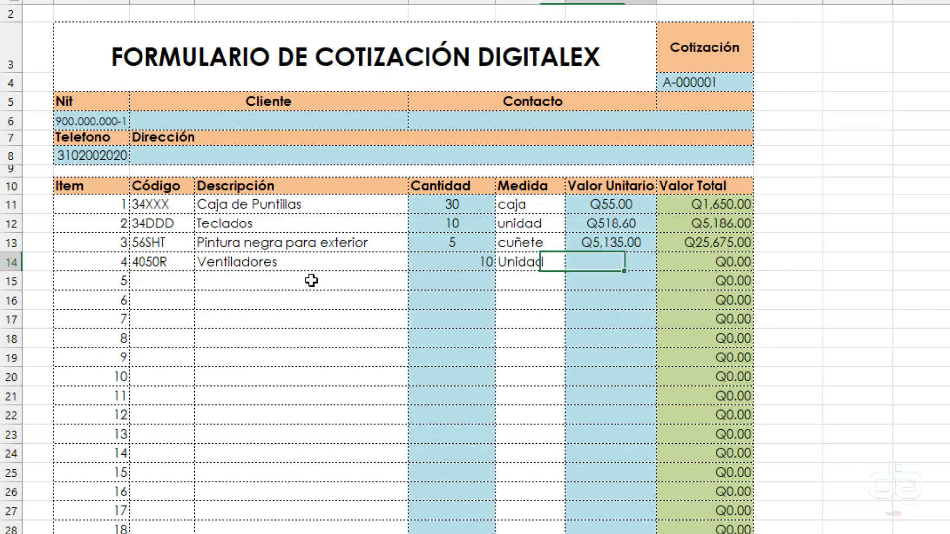
{"action": "type", "text": "50"}
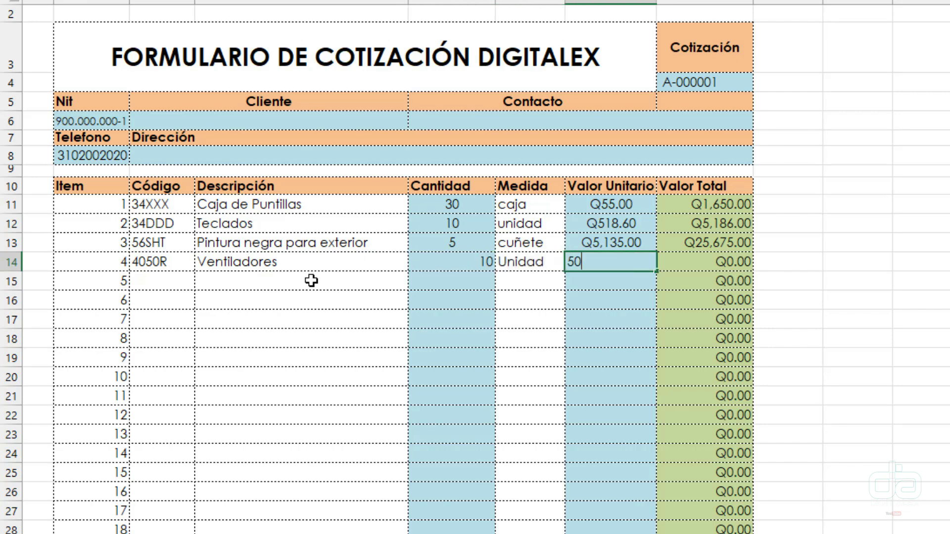
{"action": "key", "text": "Return"}
- Try editing Valor Total, Subtotal and TOTAL A PAGAR cells, dismissing each protected-sheet warning
{"action": "double_click", "coordinate": [721, 264]}
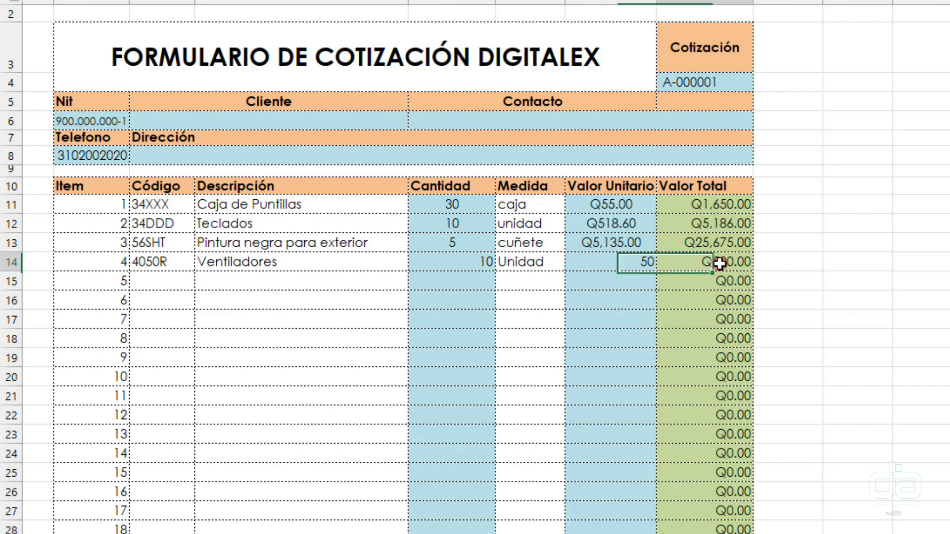
{"action": "left_click", "coordinate": [836, 299]}
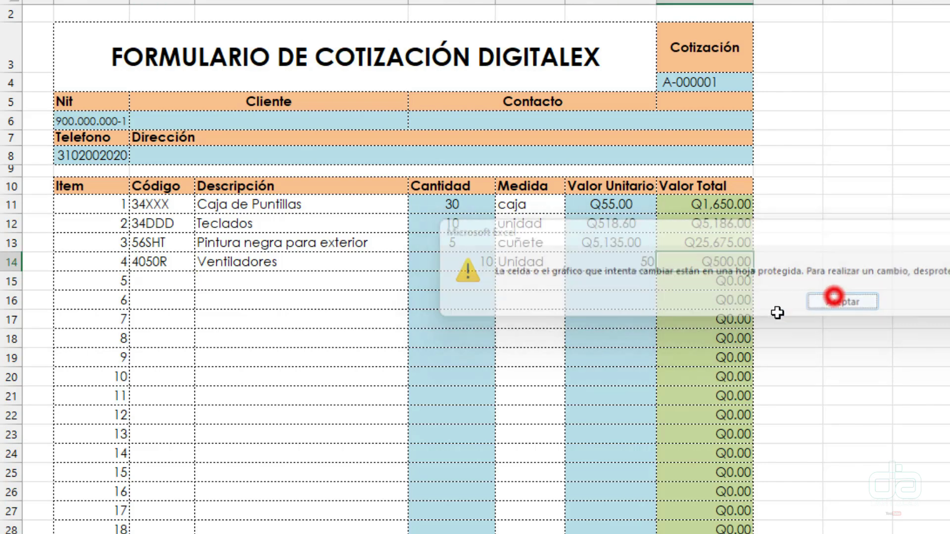
{"action": "double_click", "coordinate": [745, 319]}
{"action": "left_click", "coordinate": [834, 303]}
{"action": "scroll", "coordinate": [775, 326], "scroll_direction": "down", "scroll_amount": 3}
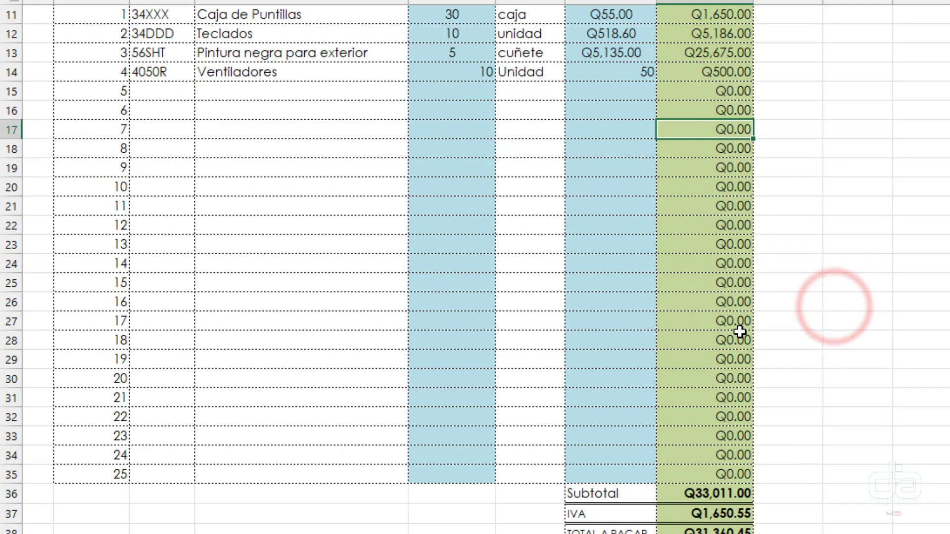
{"action": "scroll", "coordinate": [743, 328], "scroll_direction": "down", "scroll_amount": 1}
{"action": "scroll", "coordinate": [742, 339], "scroll_direction": "up", "scroll_amount": 2}
{"action": "scroll", "coordinate": [712, 345], "scroll_direction": "down", "scroll_amount": 2}
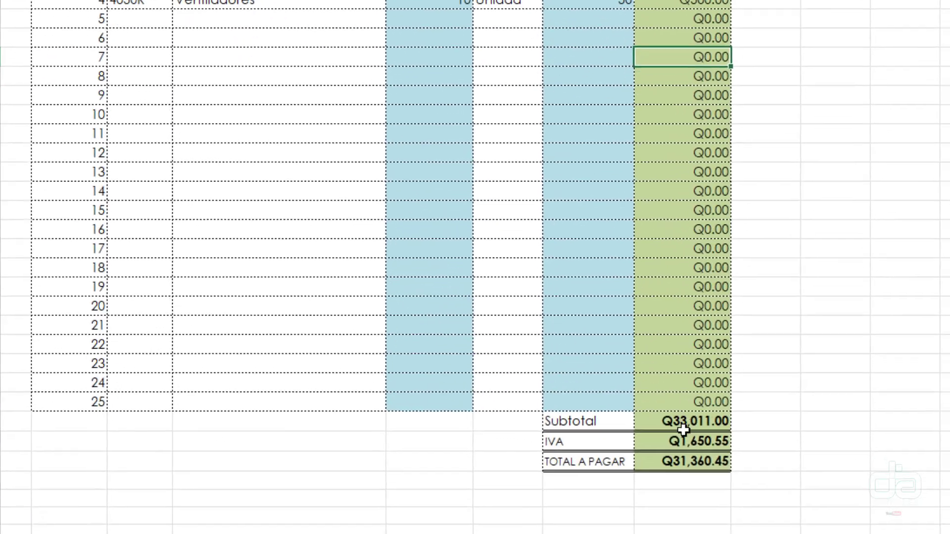
{"action": "double_click", "coordinate": [702, 420]}
{"action": "left_click", "coordinate": [846, 225]}
{"action": "double_click", "coordinate": [685, 448]}
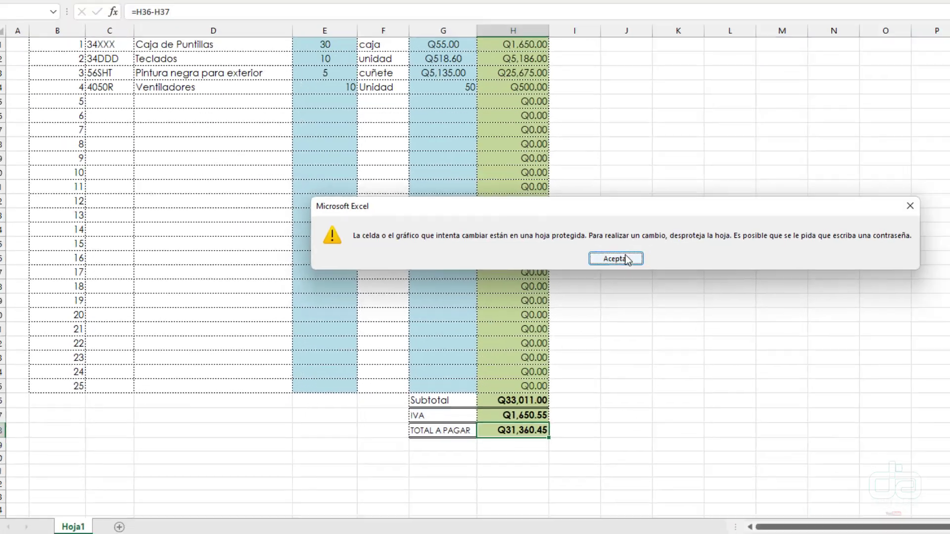
{"action": "left_click", "coordinate": [829, 213]}
{"action": "scroll", "coordinate": [234, 324], "scroll_direction": "up", "scroll_amount": 3}
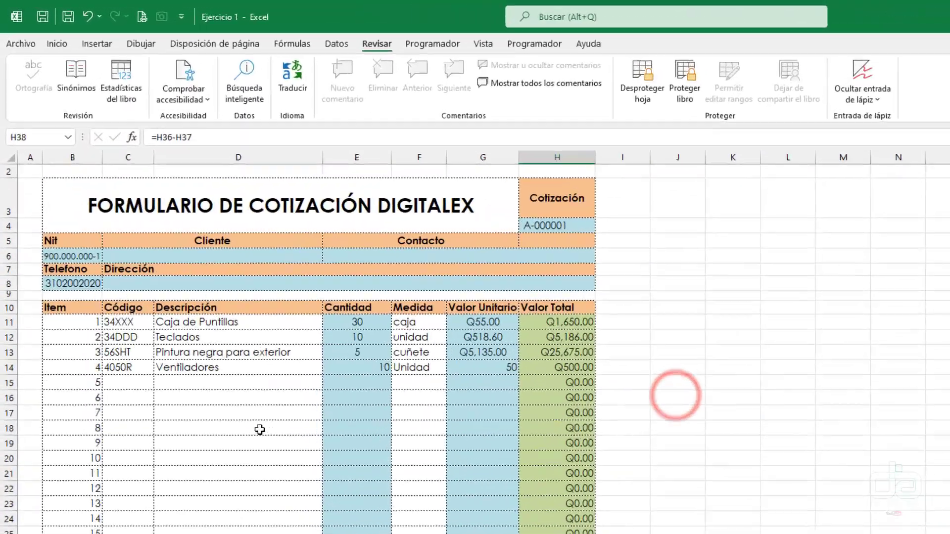
- Enter the client's name in C6, the contact's name in E6, and the client's address
{"action": "left_click", "coordinate": [101, 182]}
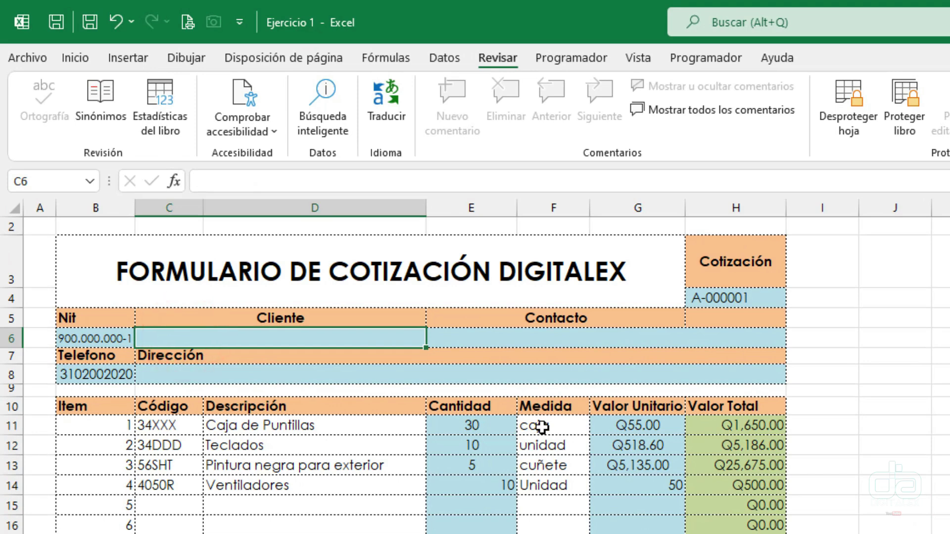
{"action": "type", "text": "Juancho "}
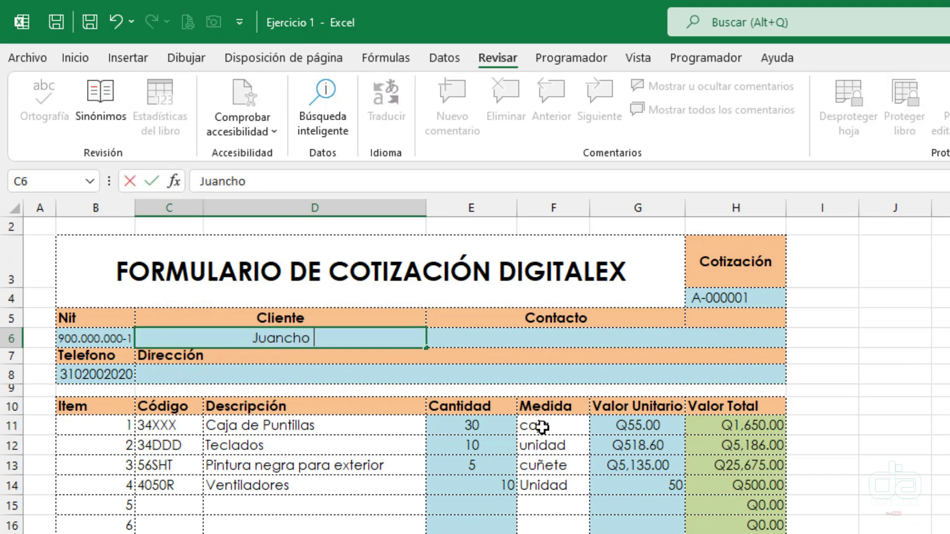
{"action": "type", "text": "Perez"}
{"action": "key", "text": "Tab"}
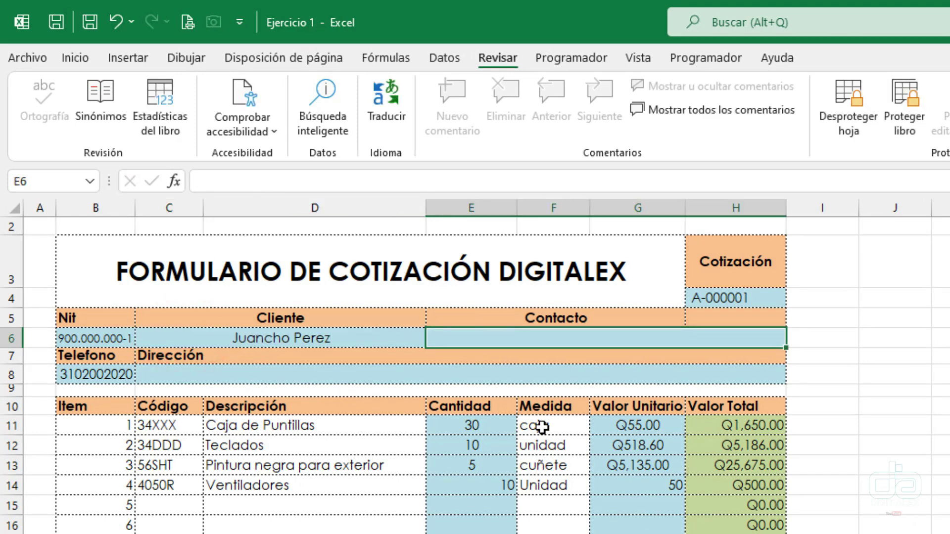
{"action": "key", "text": "Return"}
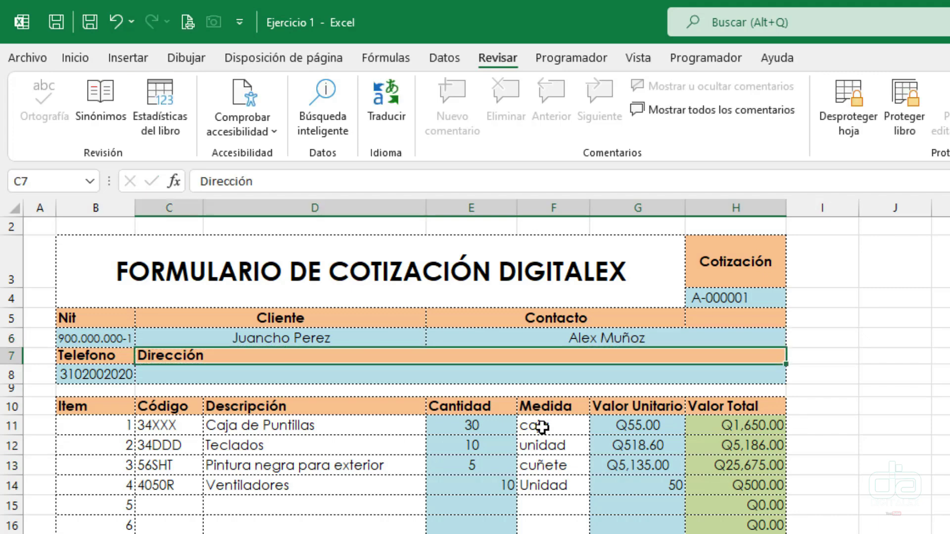
{"action": "key", "text": "Return"}
{"action": "type", "text": "Ja"}
{"action": "key", "text": "BackSpace"}
{"action": "key", "text": "BackSpace"}
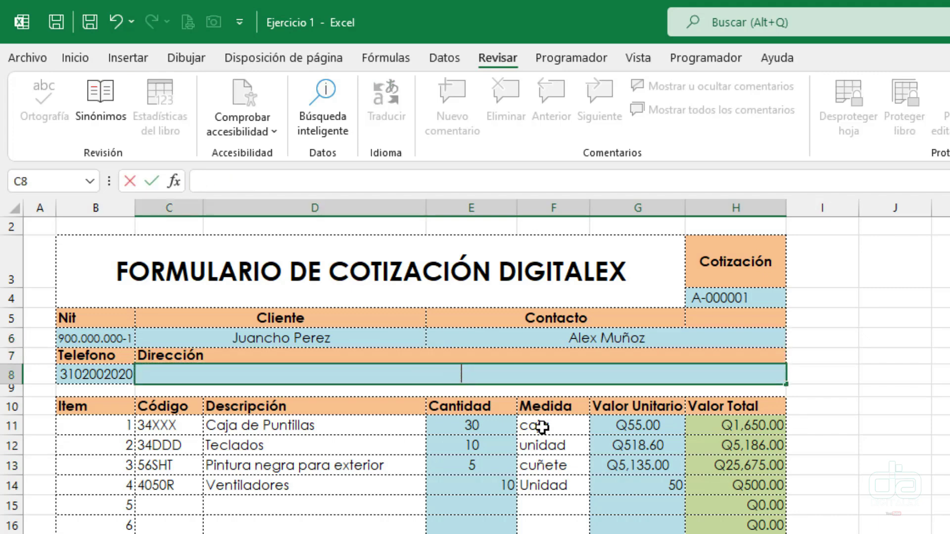
{"action": "type", "text": "Guatemala, Guatem"}
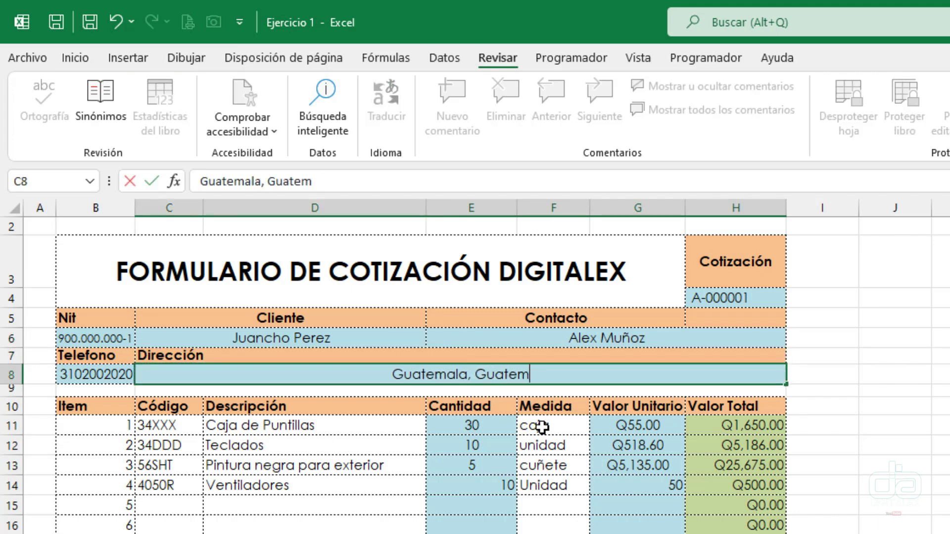
{"action": "type", "text": "ala"}
{"action": "key", "text": "Return"}
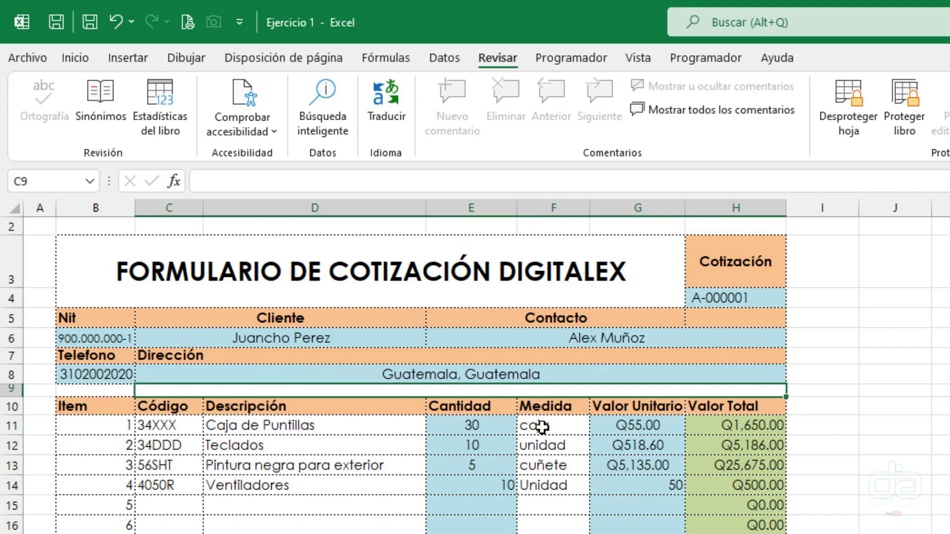
- Enter the client's phone number in B8 and replace the Nit in B6
{"action": "left_click", "coordinate": [91, 370]}
{"action": "type", "text": "456413"}
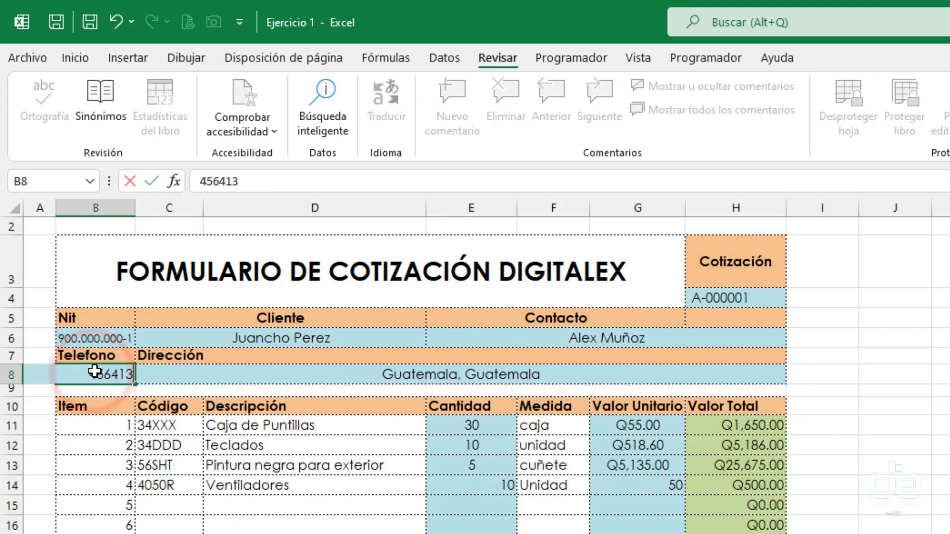
{"action": "left_click", "coordinate": [89, 339]}
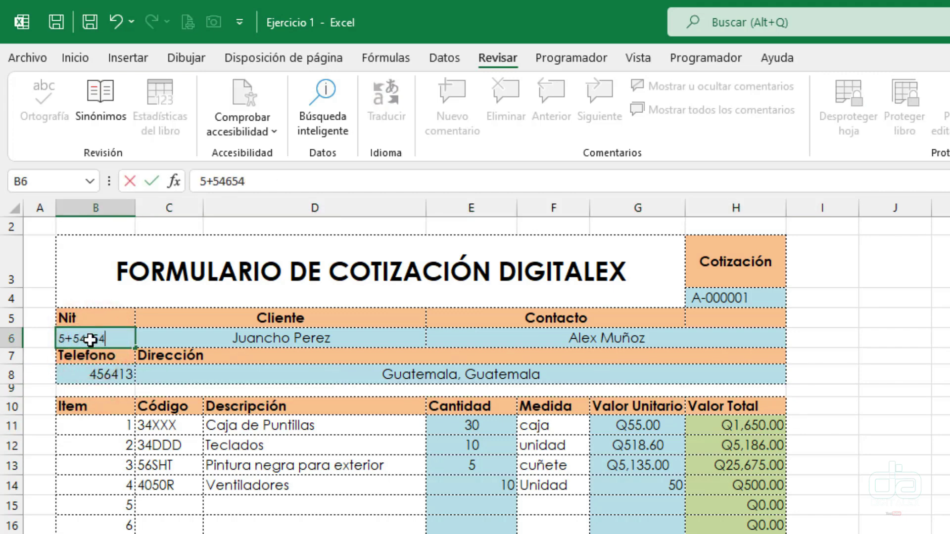
{"action": "key", "text": "Return"}
- Verify the Cliente and Contacto header labels are locked by attempting to edit them
{"action": "double_click", "coordinate": [251, 321]}
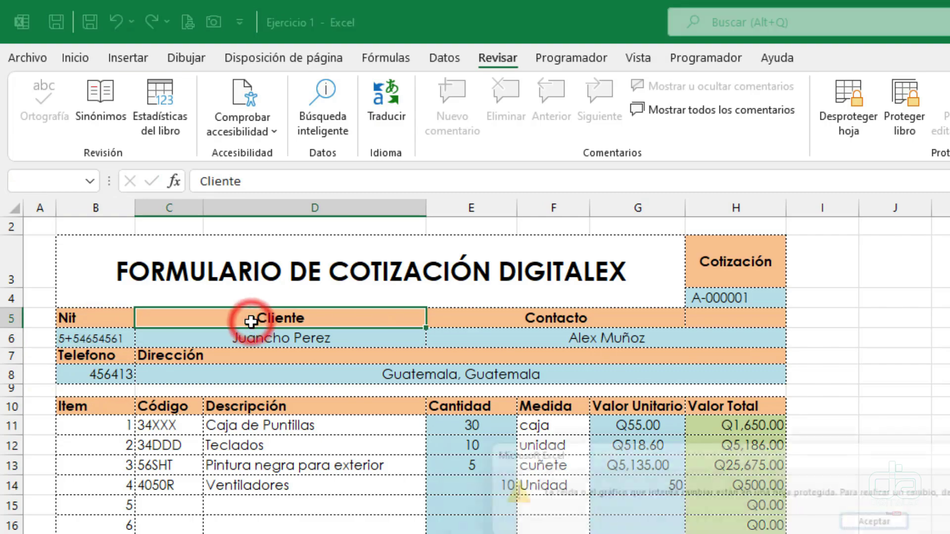
{"action": "left_click", "coordinate": [877, 523]}
{"action": "left_click", "coordinate": [616, 298]}
{"action": "double_click", "coordinate": [561, 317]}
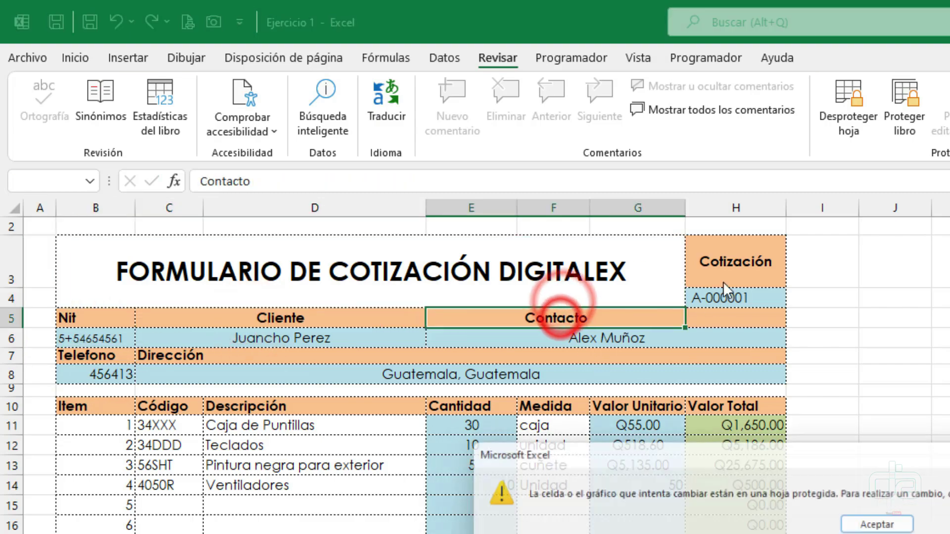
{"action": "key", "text": "Return"}
{"action": "left_click", "coordinate": [437, 358]}
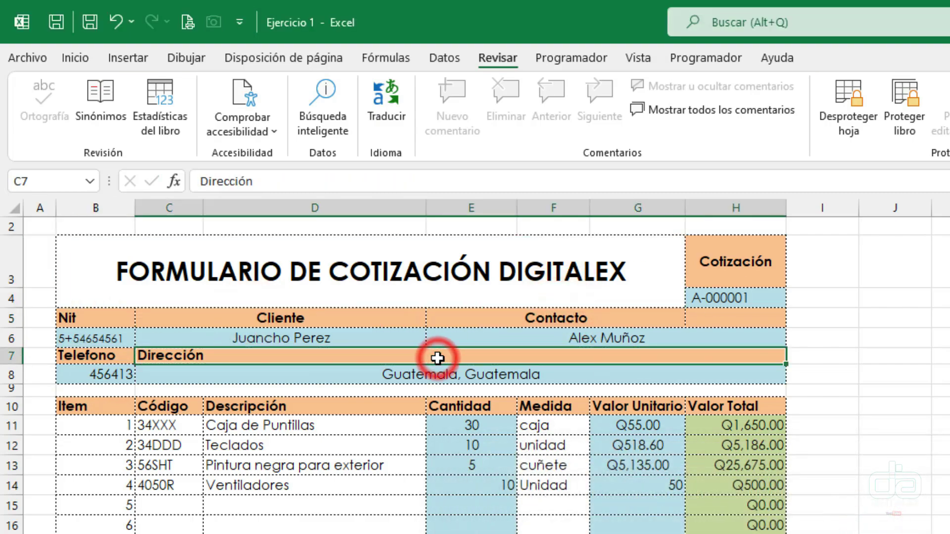